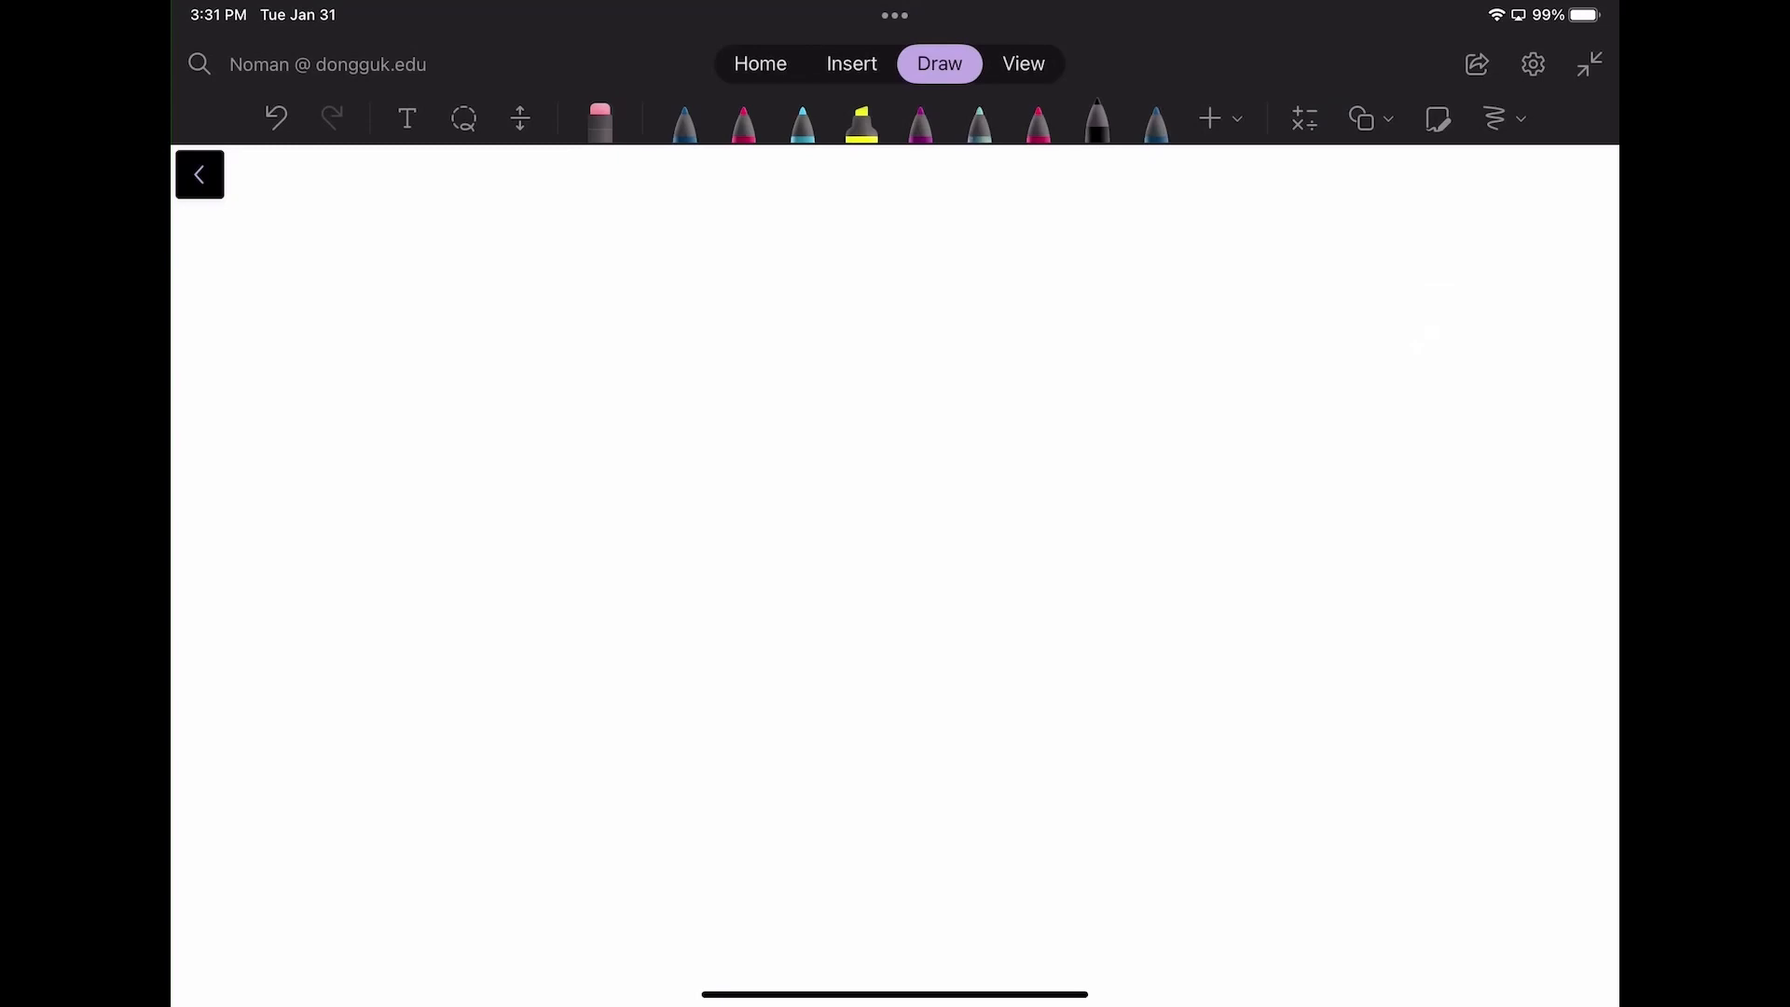
# Sketch a square with a small circle inside and write the underlined label "Illustrator" beneath it.
pyautogui.moveTo(466, 430)
pyautogui.mouseDown()
pyautogui.moveTo(478, 341)
pyautogui.moveTo(607, 324)
pyautogui.moveTo(597, 413)
pyautogui.mouseUp()
pyautogui.moveTo(466, 430)
pyautogui.mouseDown()
pyautogui.moveTo(464, 468)
pyautogui.moveTo(591, 453)
pyautogui.mouseUp()
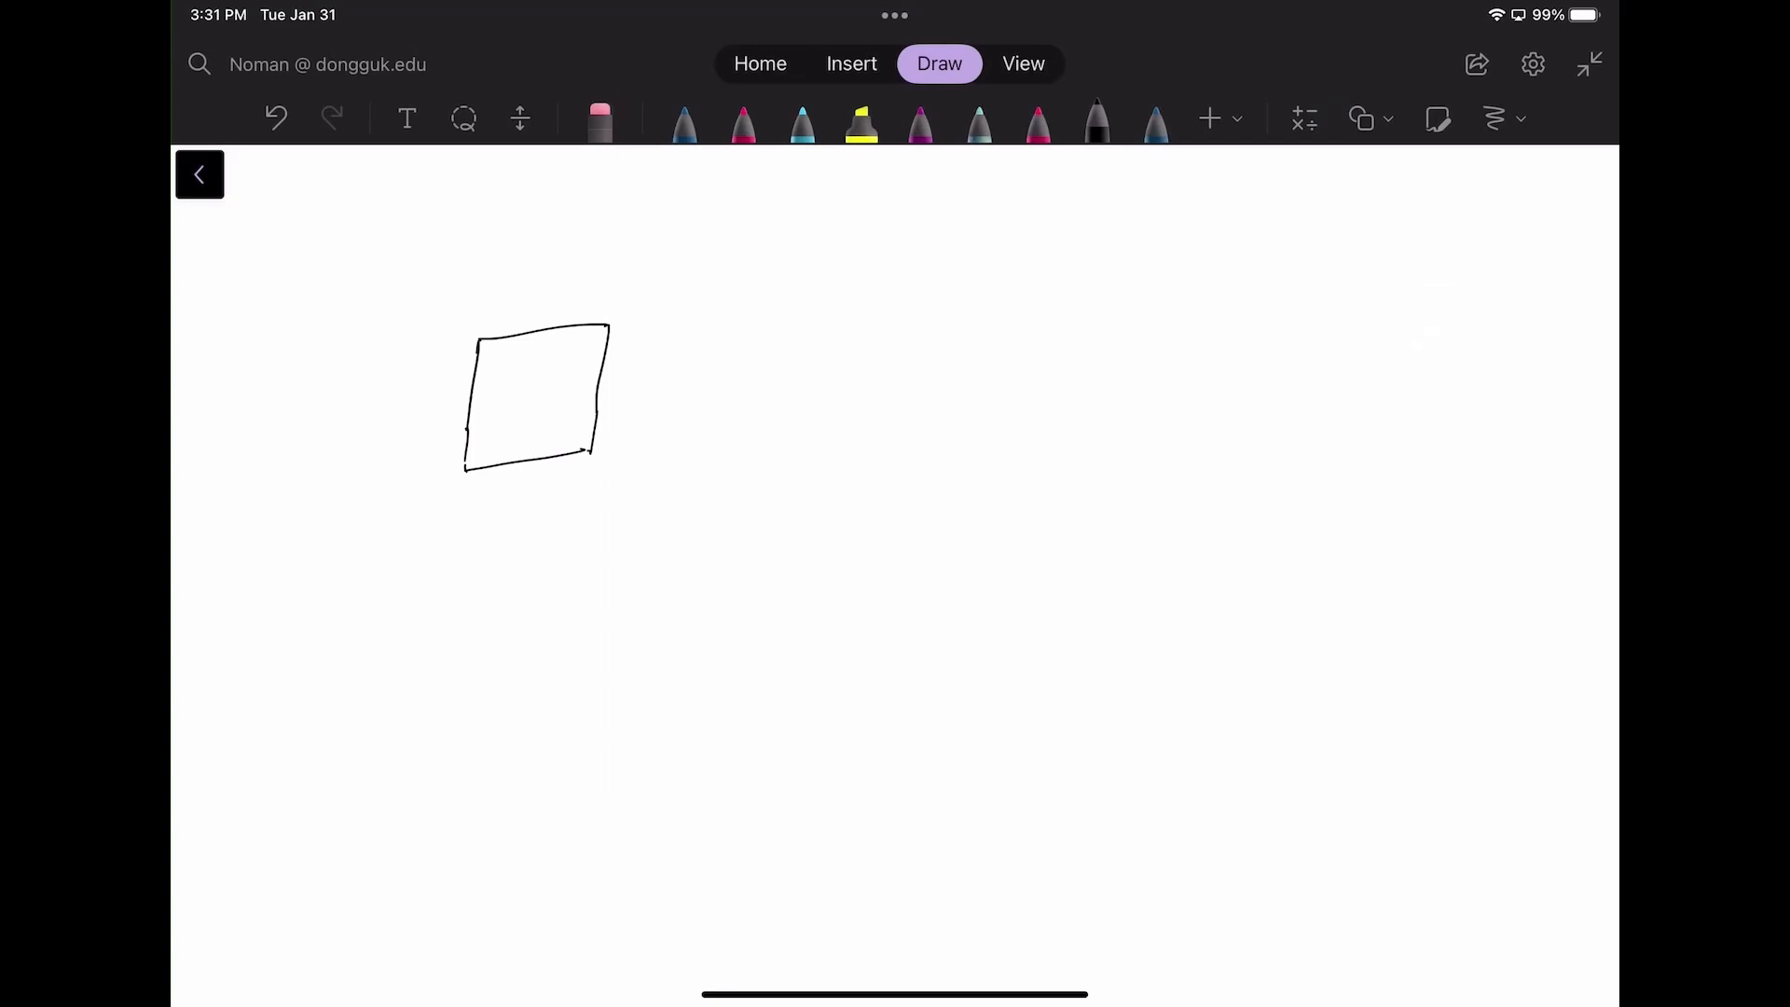
pyautogui.moveTo(524, 378)
pyautogui.mouseDown()
pyautogui.moveTo(520, 422)
pyautogui.moveTo(522, 375)
pyautogui.mouseUp()
pyautogui.moveTo(482, 509)
pyautogui.mouseDown()
pyautogui.moveTo(487, 527)
pyautogui.moveTo(524, 526)
pyautogui.moveTo(612, 504)
pyautogui.mouseUp()
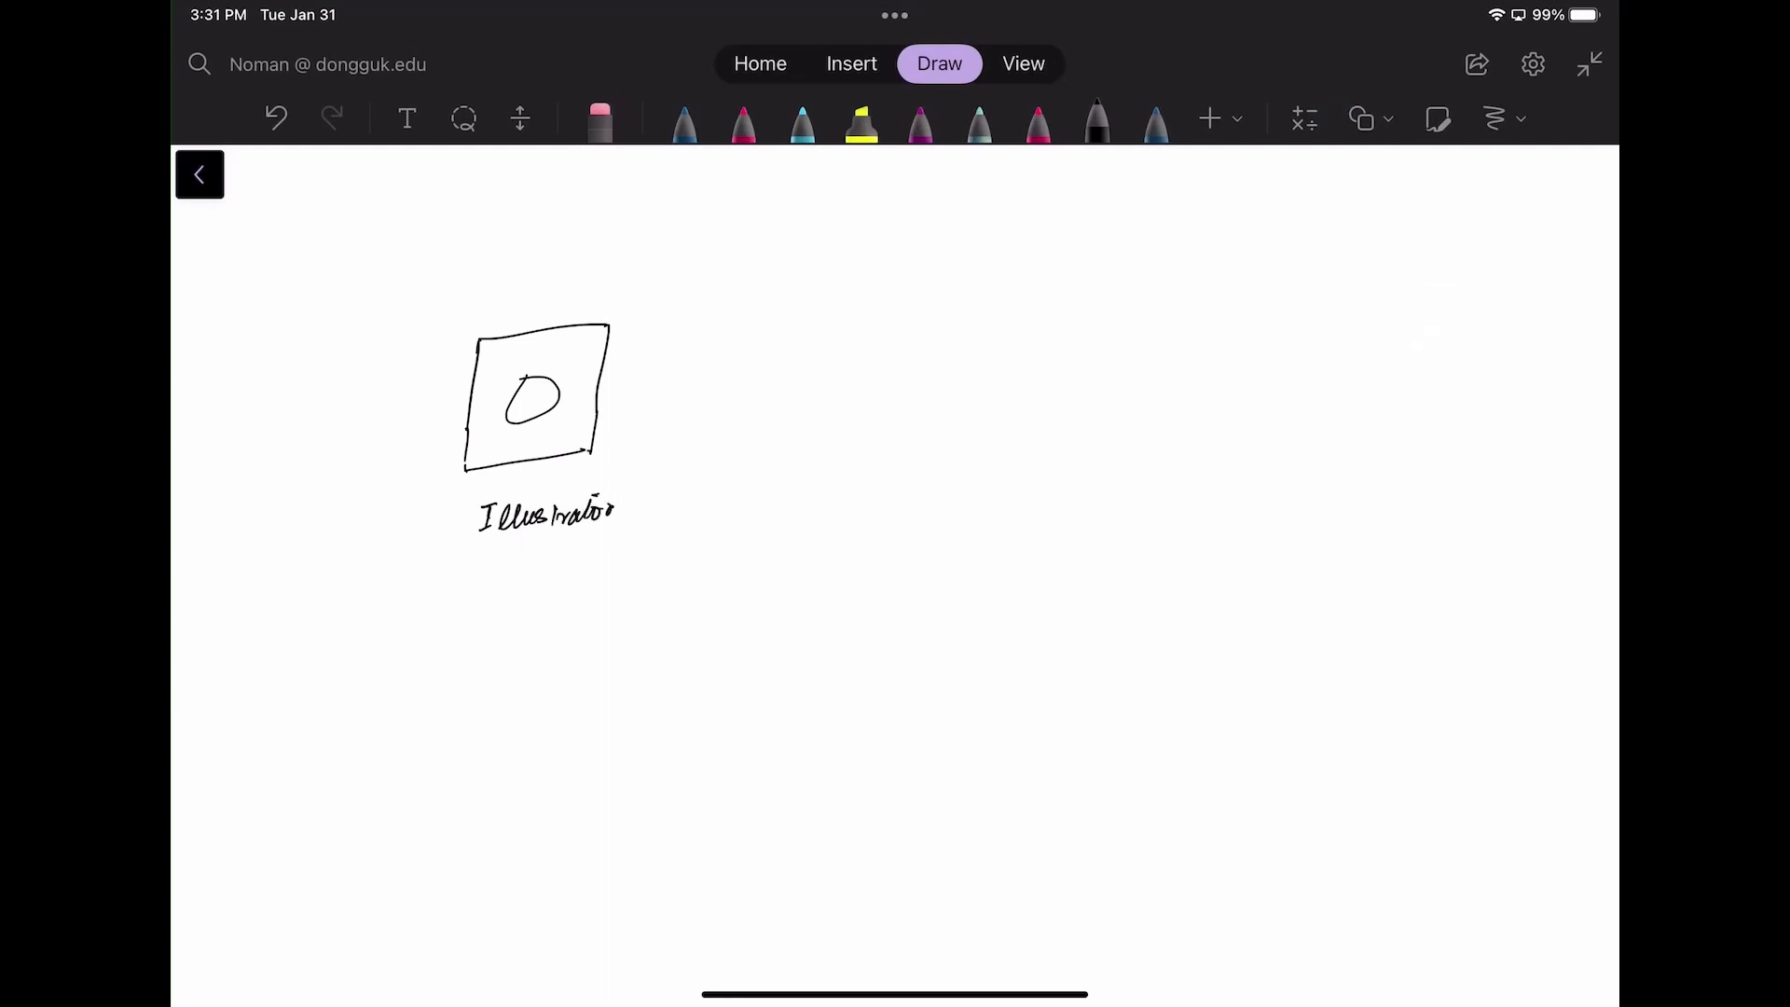
pyautogui.moveTo(515, 544); pyautogui.dragTo(585, 533)
pyautogui.moveTo(523, 550); pyautogui.dragTo(573, 540)
# Draw a horizontal arrow leading away from the Illustrator square and write the underlined label "DXF" below it.
pyautogui.moveTo(661, 388)
pyautogui.mouseDown()
pyautogui.moveTo(848, 373)
pyautogui.moveTo(836, 384)
pyautogui.mouseUp()
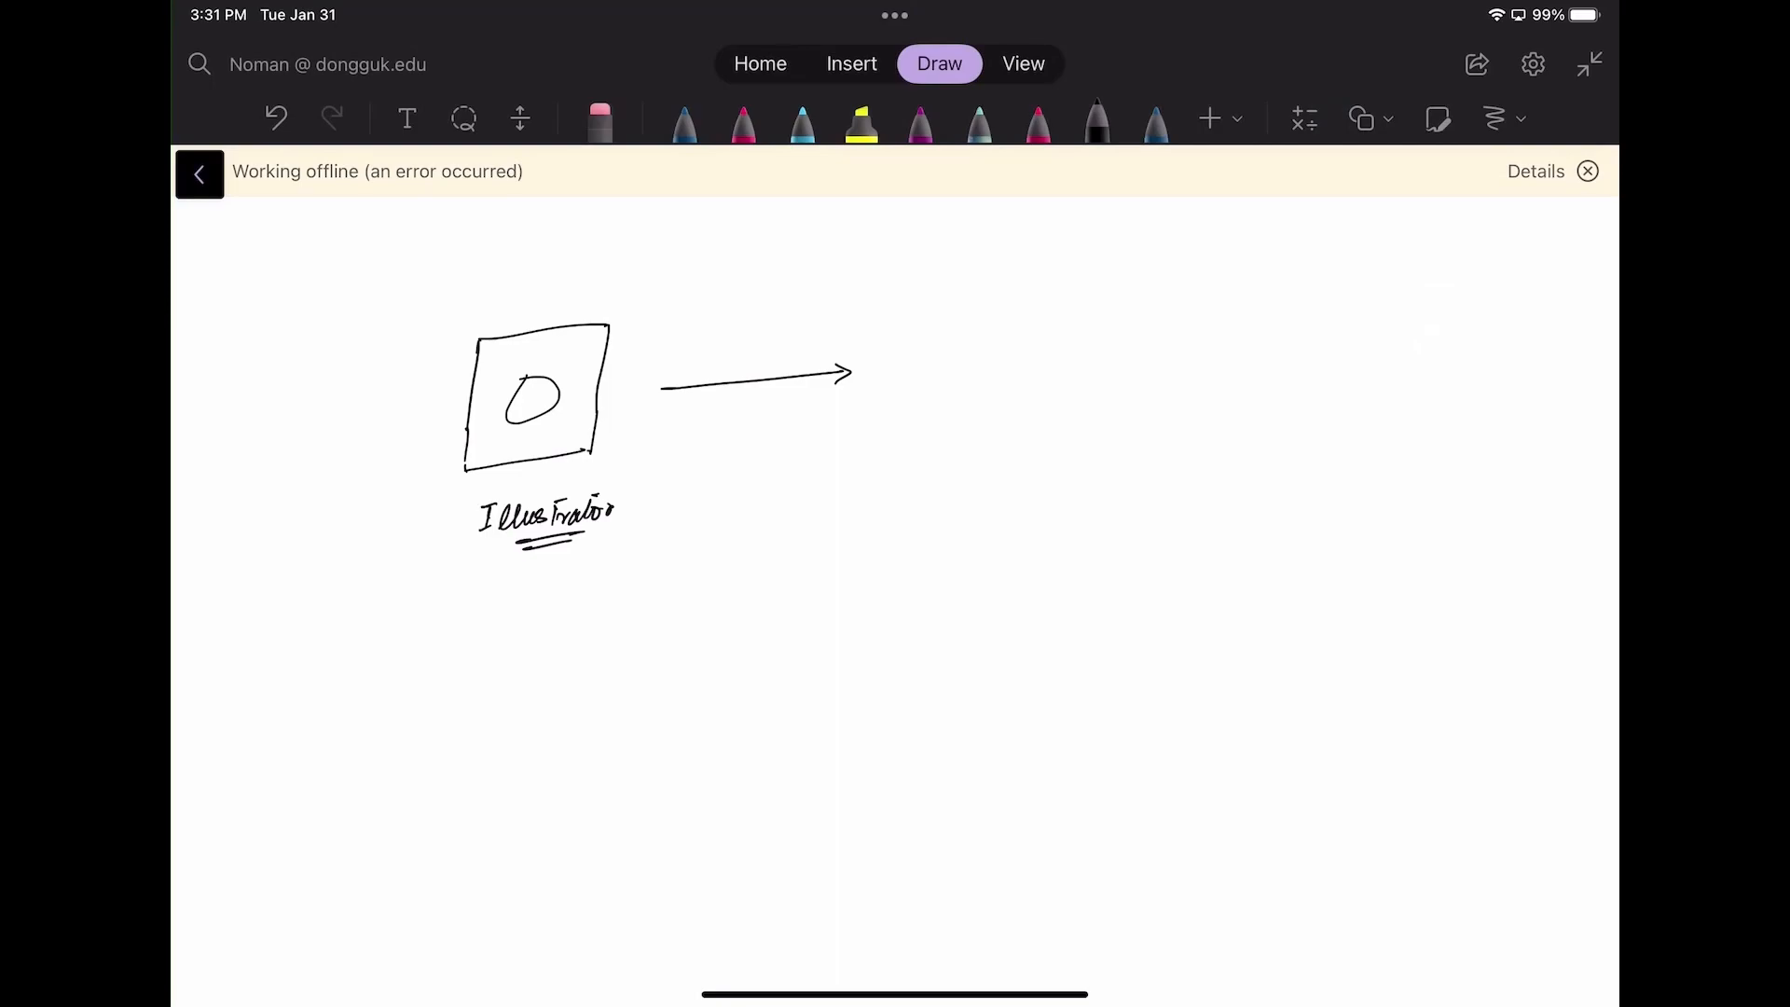
pyautogui.moveTo(731, 425); pyautogui.dragTo(730, 445)
pyautogui.moveTo(731, 425)
pyautogui.mouseDown()
pyautogui.moveTo(732, 444)
pyautogui.moveTo(764, 439)
pyautogui.mouseUp()
pyautogui.moveTo(763, 426)
pyautogui.mouseDown()
pyautogui.moveTo(752, 440)
pyautogui.moveTo(777, 424)
pyautogui.mouseUp()
pyautogui.moveTo(764, 433); pyautogui.dragTo(762, 453)
pyautogui.moveTo(739, 465); pyautogui.dragTo(762, 460)
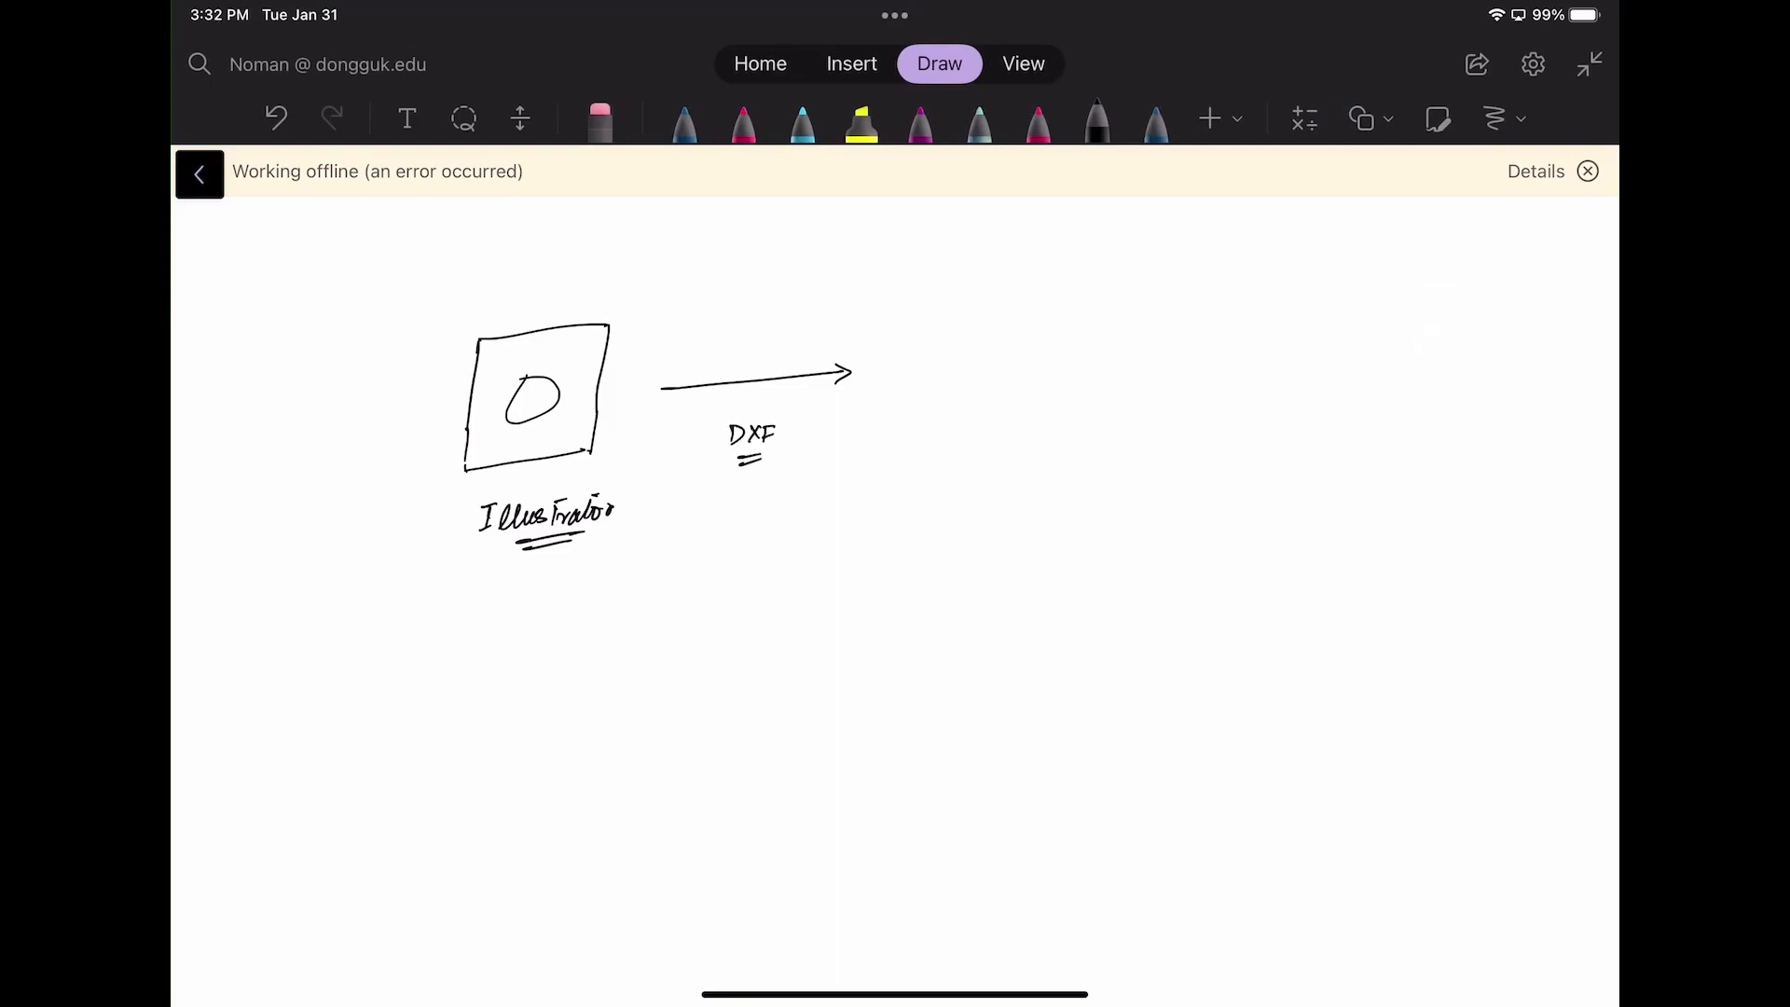
# Sketch a second square at the arrow's tip and write the underlined label "comsol." beneath it.
pyautogui.moveTo(898, 330)
pyautogui.mouseDown()
pyautogui.moveTo(884, 468)
pyautogui.moveTo(1066, 320)
pyautogui.moveTo(1051, 455)
pyautogui.mouseUp()
pyautogui.moveTo(887, 497); pyautogui.dragTo(1036, 480)
pyautogui.moveTo(945, 526); pyautogui.dragTo(980, 538)
pyautogui.moveTo(1007, 522)
pyautogui.mouseDown()
pyautogui.moveTo(1025, 535)
pyautogui.moveTo(985, 558)
pyautogui.mouseUp()
pyautogui.click(1030, 529)
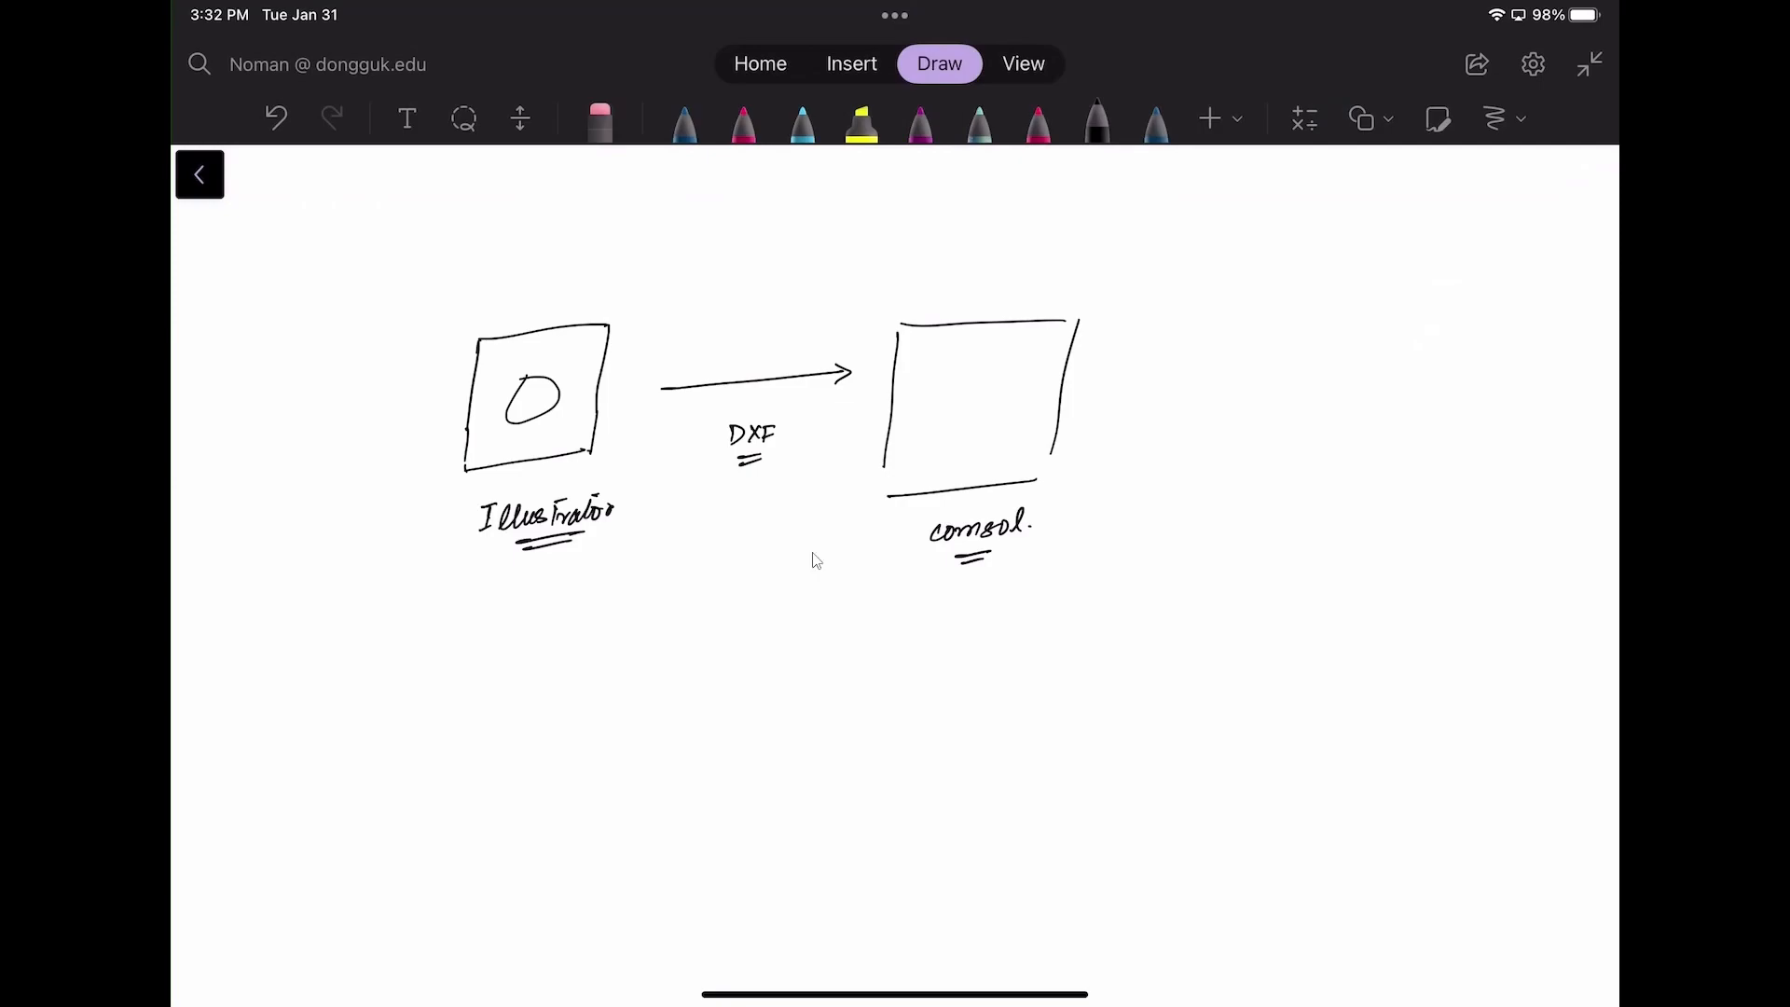
# Switch to Illustrator and create a new document from the Letter preset.
pyautogui.click(1686, 13)
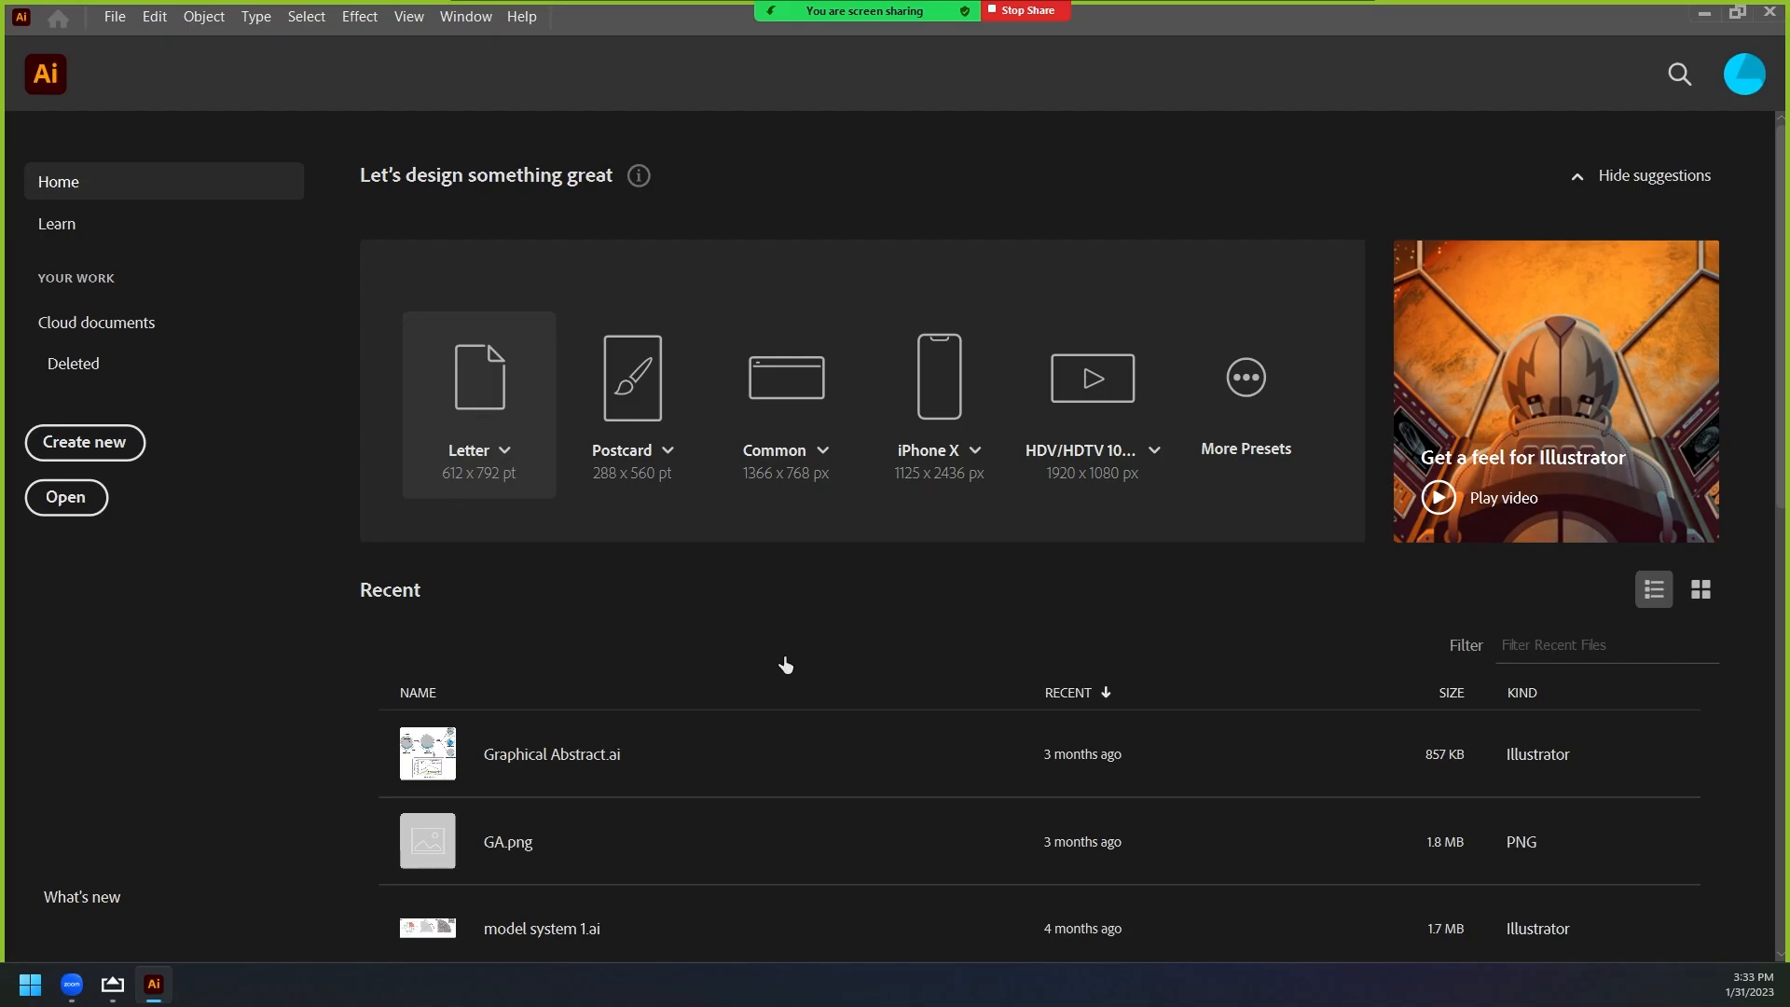
pyautogui.click(469, 383)
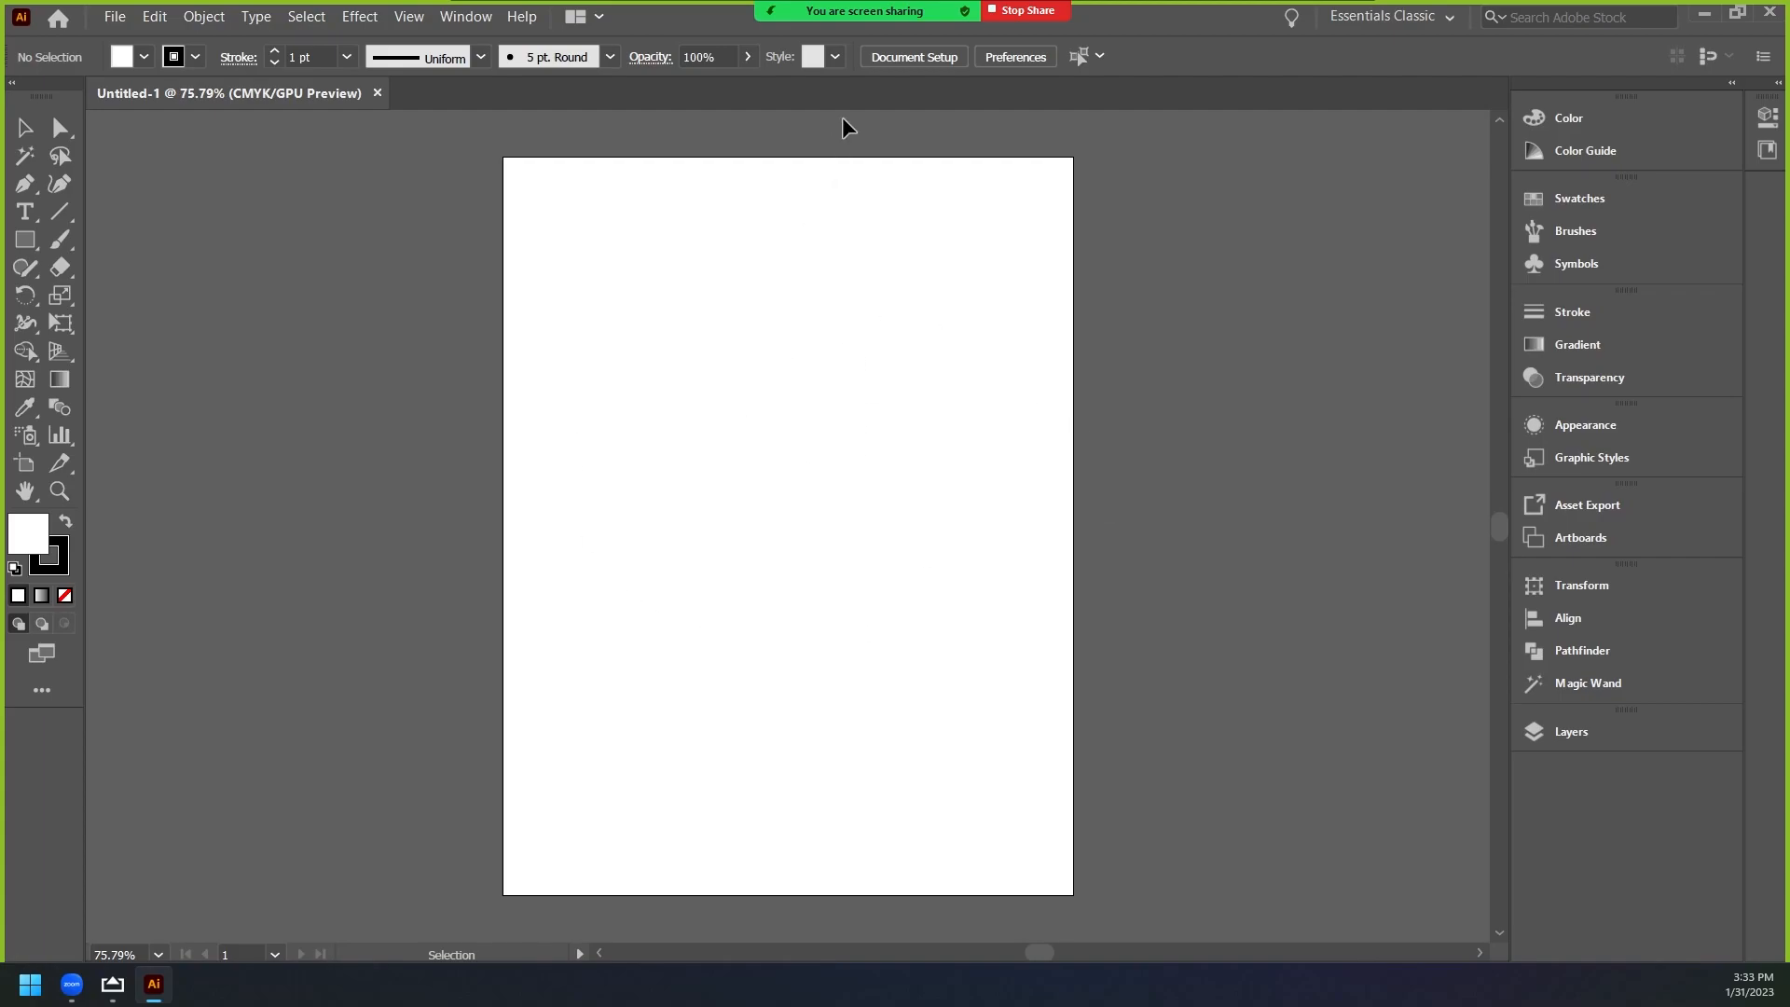
# Edit the document's artboard, setting its Y position to 100 pt and its width to 100 pt.
pyautogui.click(911, 64)
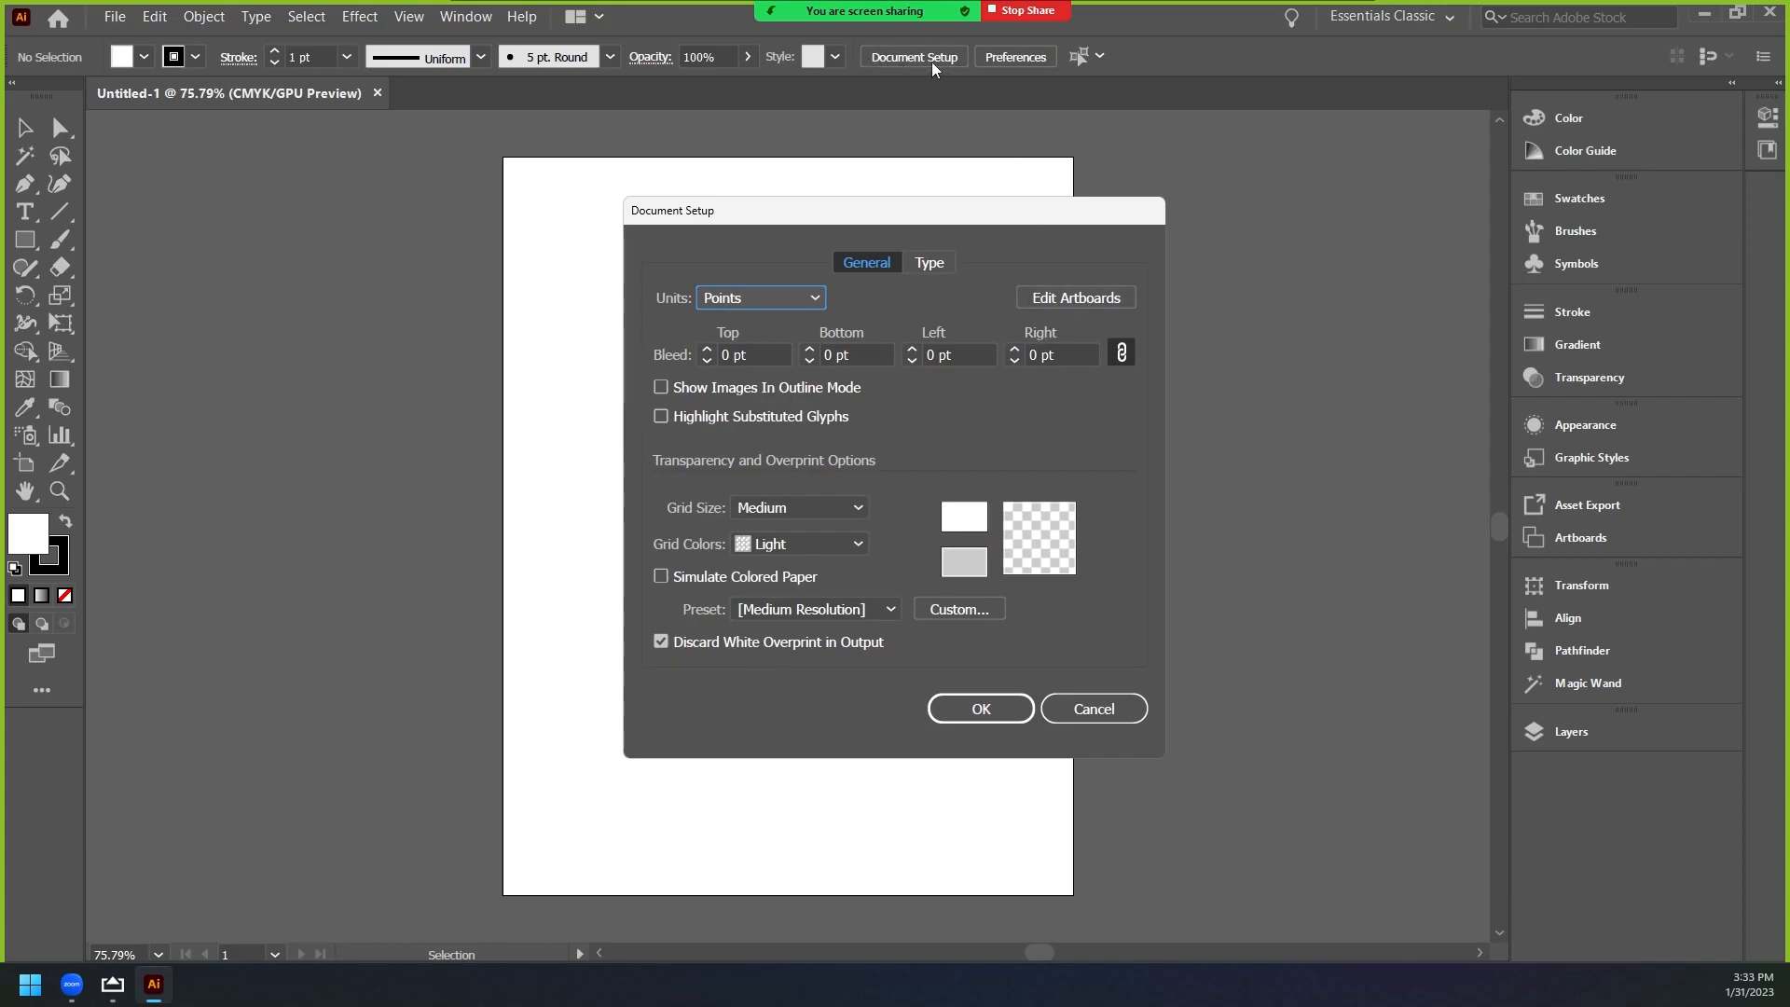
pyautogui.click(1072, 299)
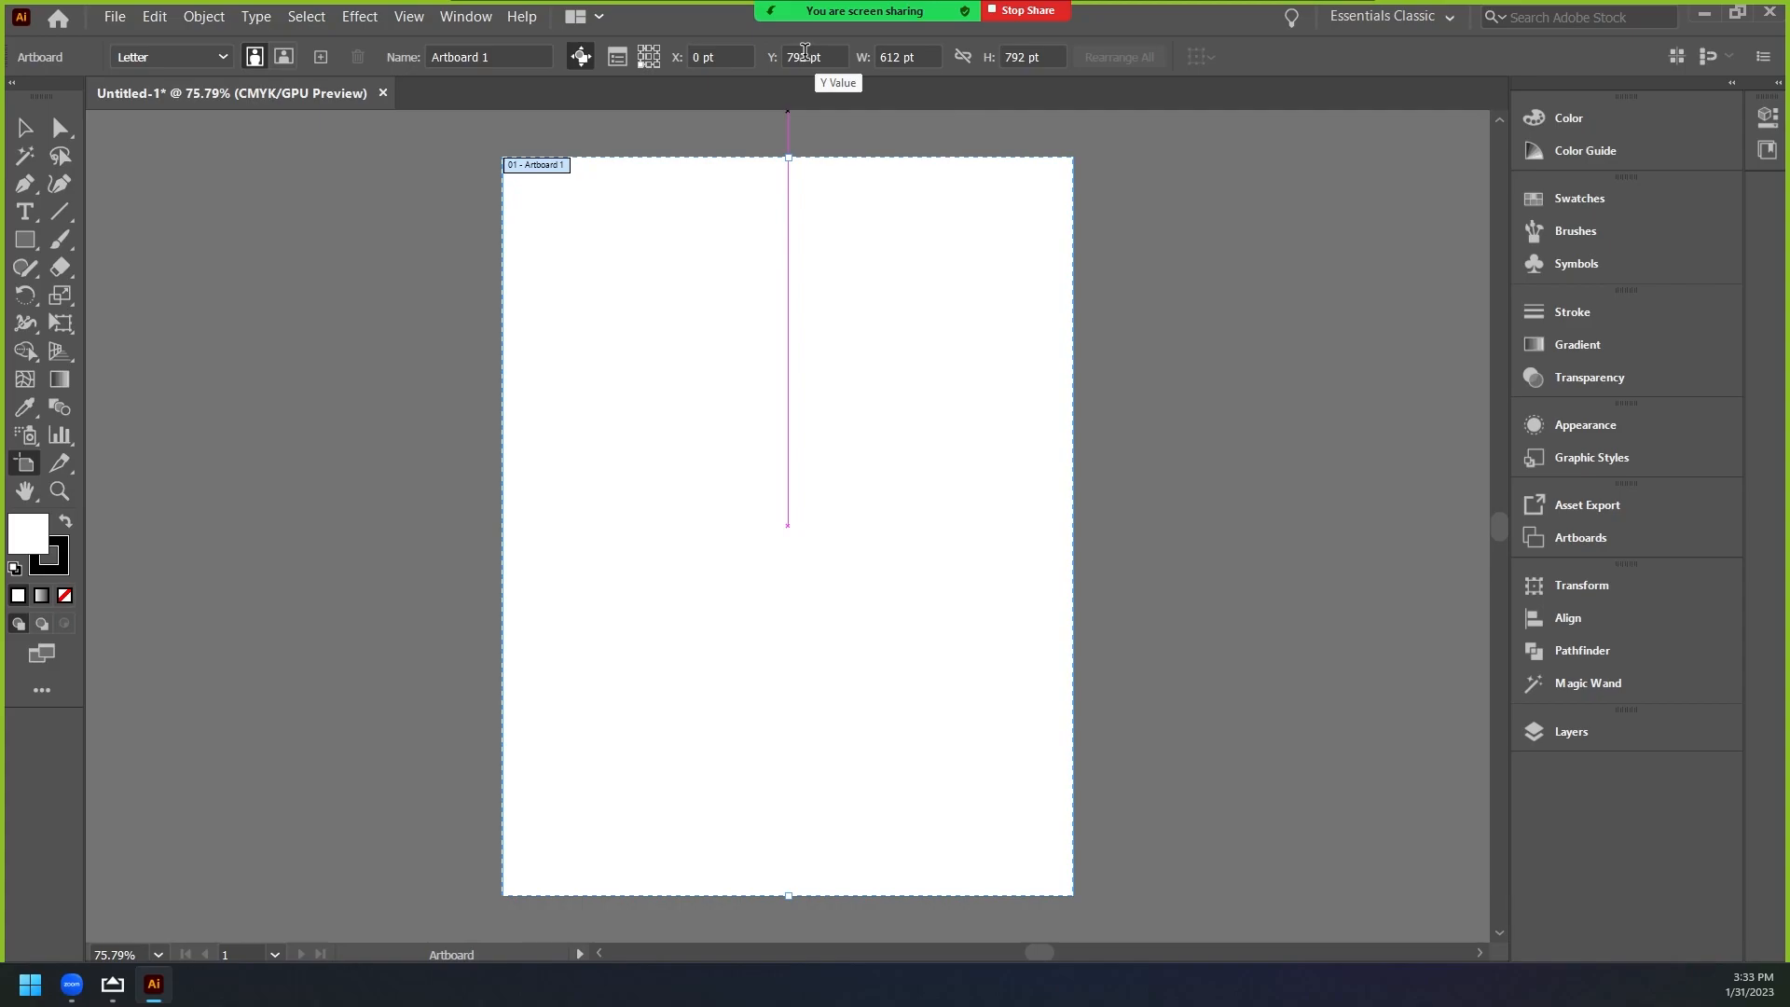
pyautogui.doubleClick(804, 56)
pyautogui.write('100')
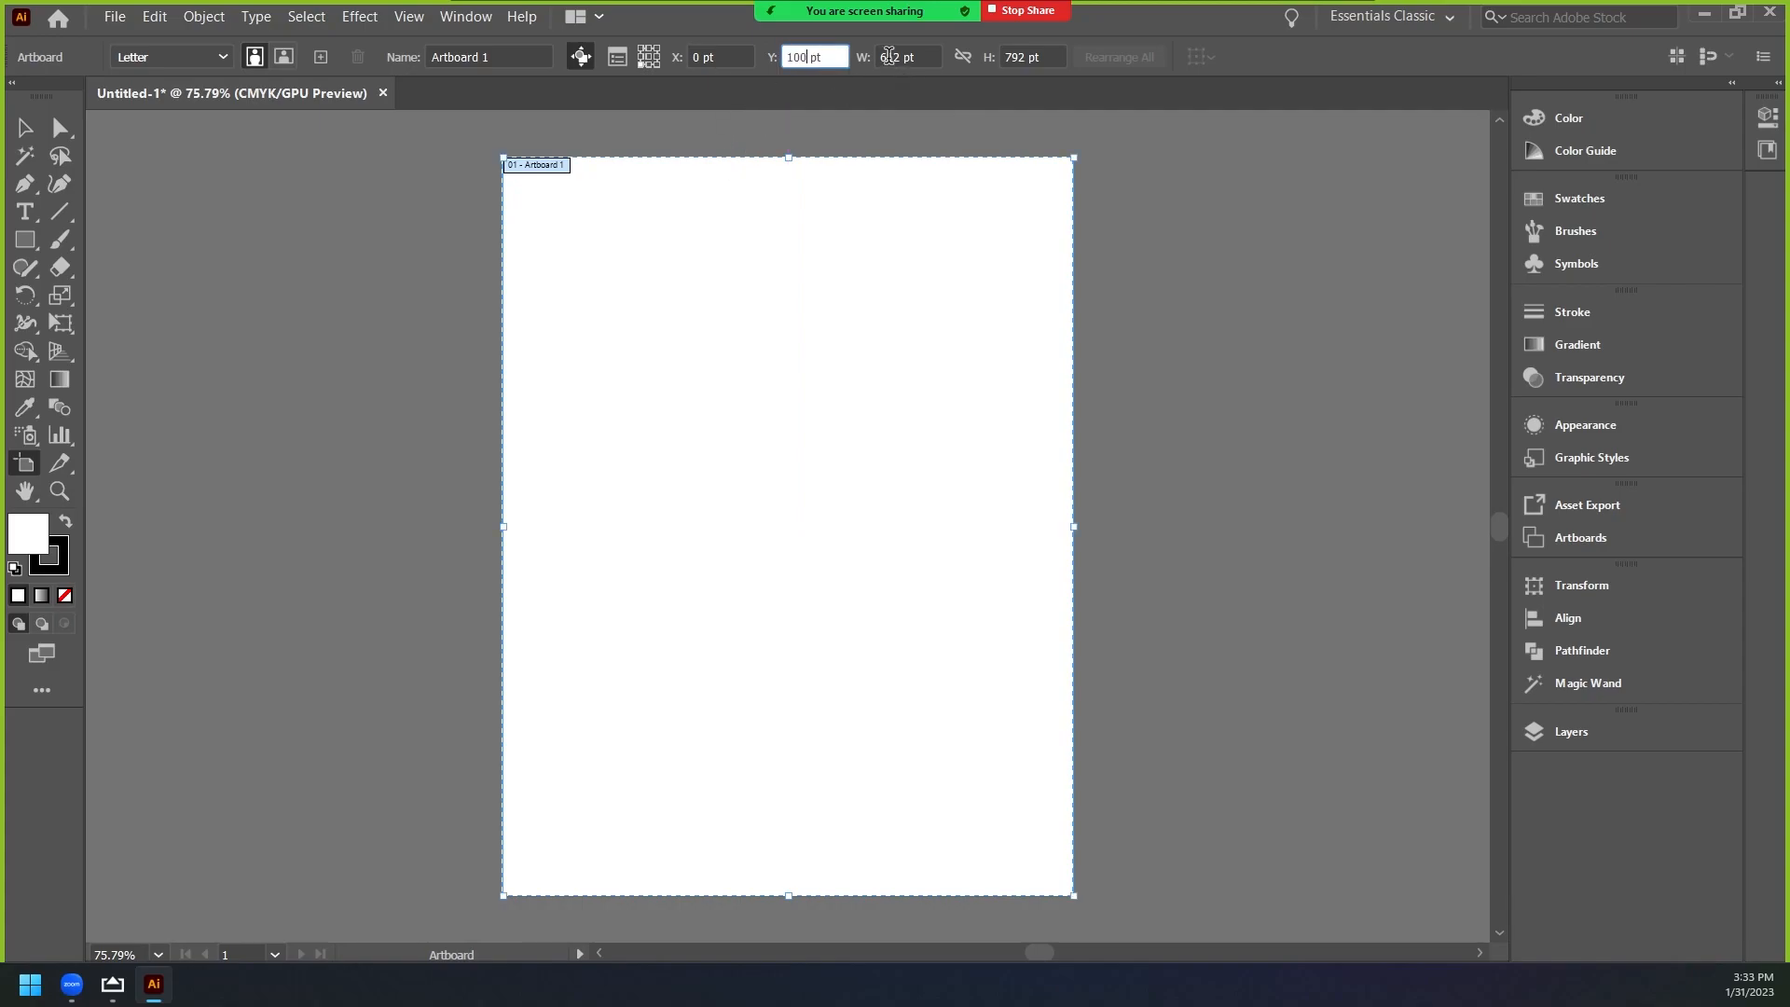
pyautogui.press('Tab')
pyautogui.write('100')
pyautogui.press('Return')
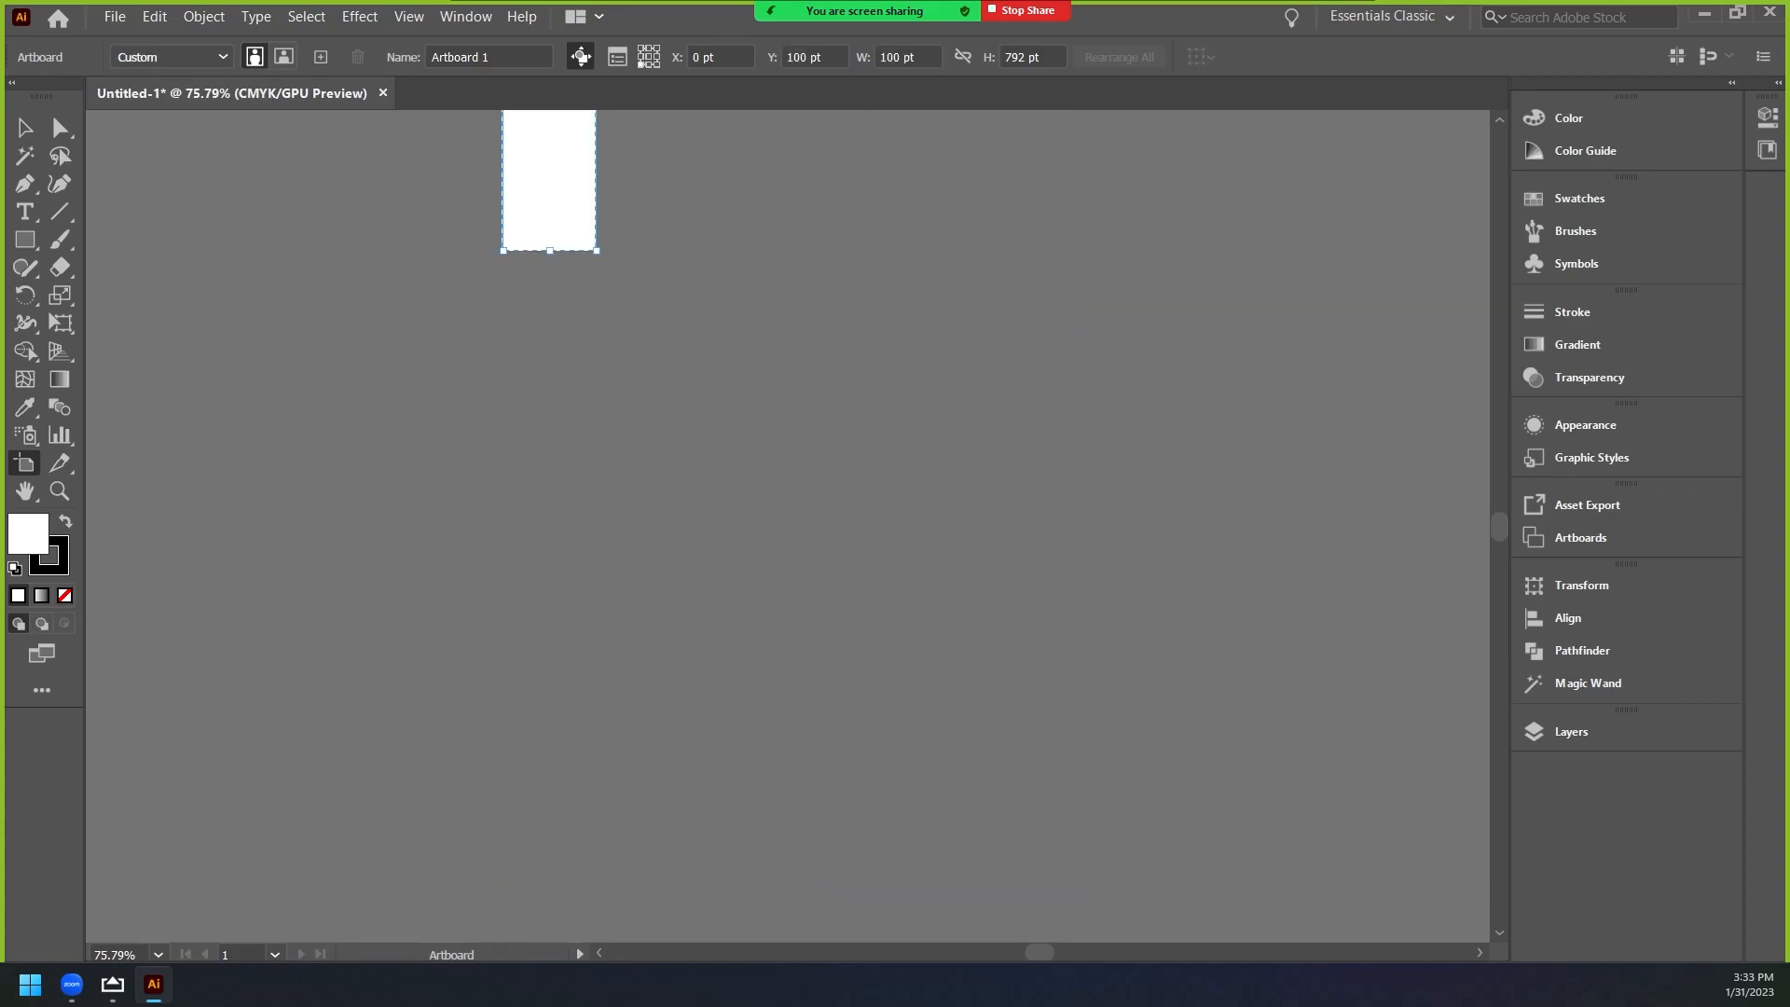
# Set the artboard's Y position to 0 pt and its height to 100 pt, and finish artboard editing.
pyautogui.scroll(6, 619, 475)
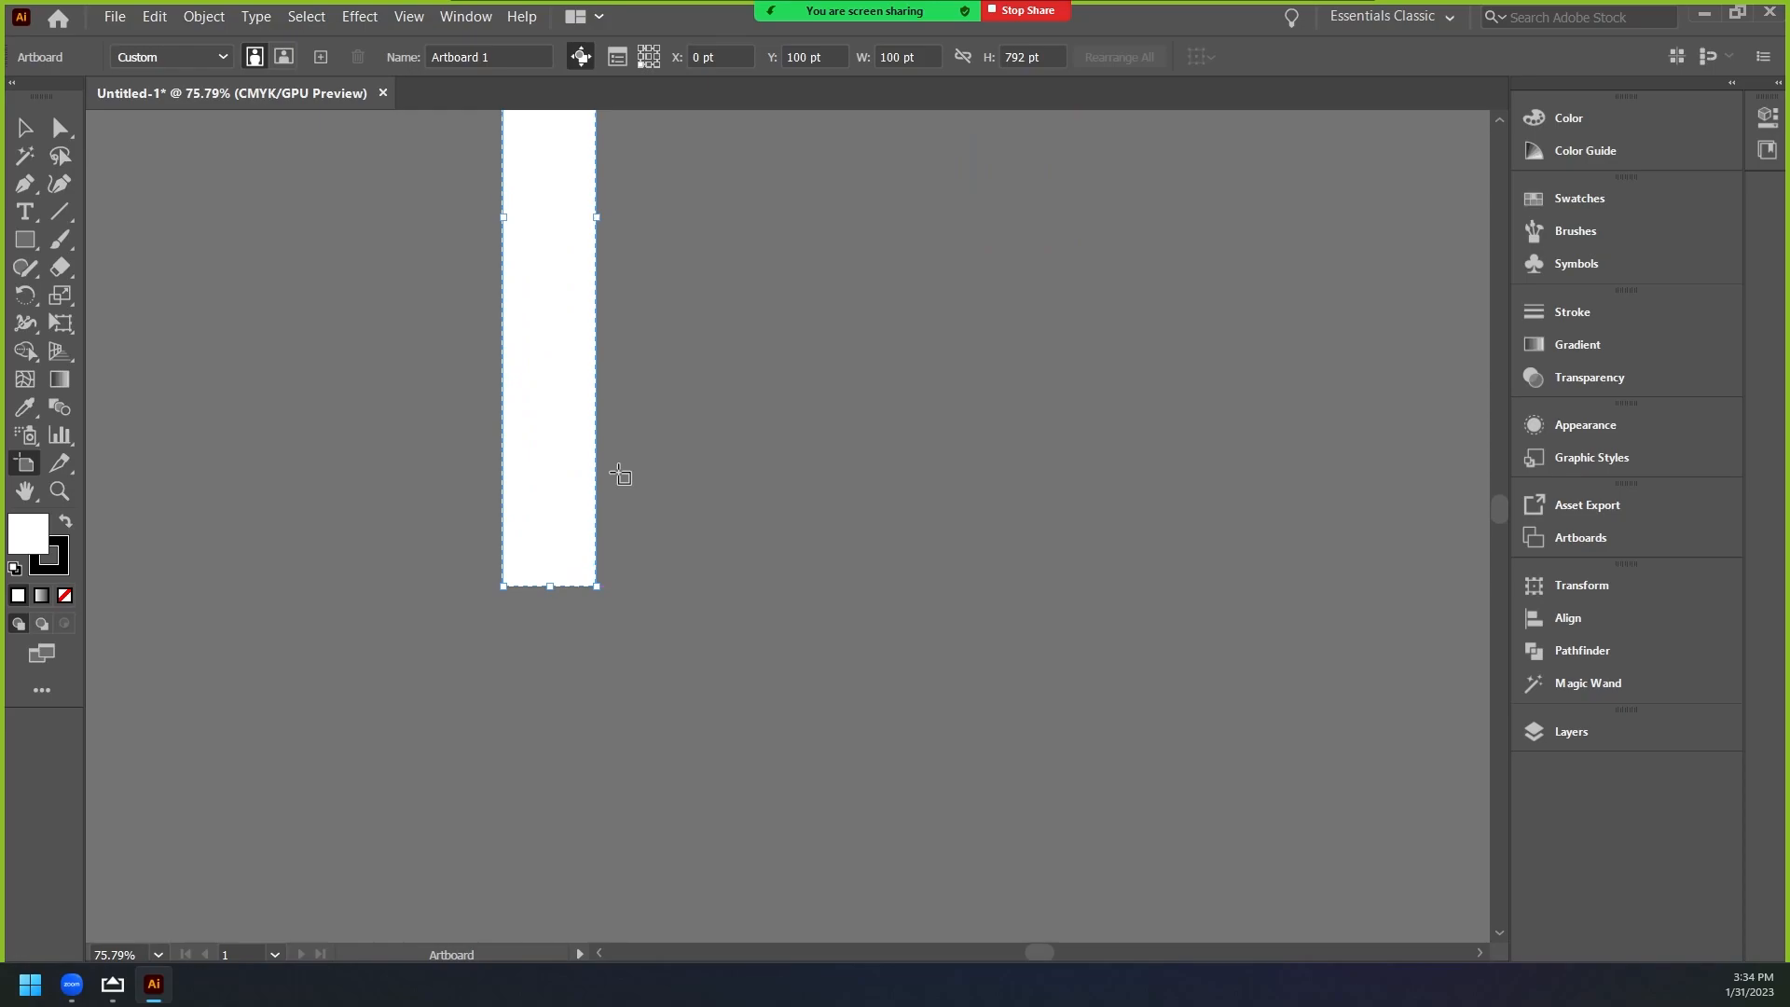
pyautogui.scroll(7, 619, 476)
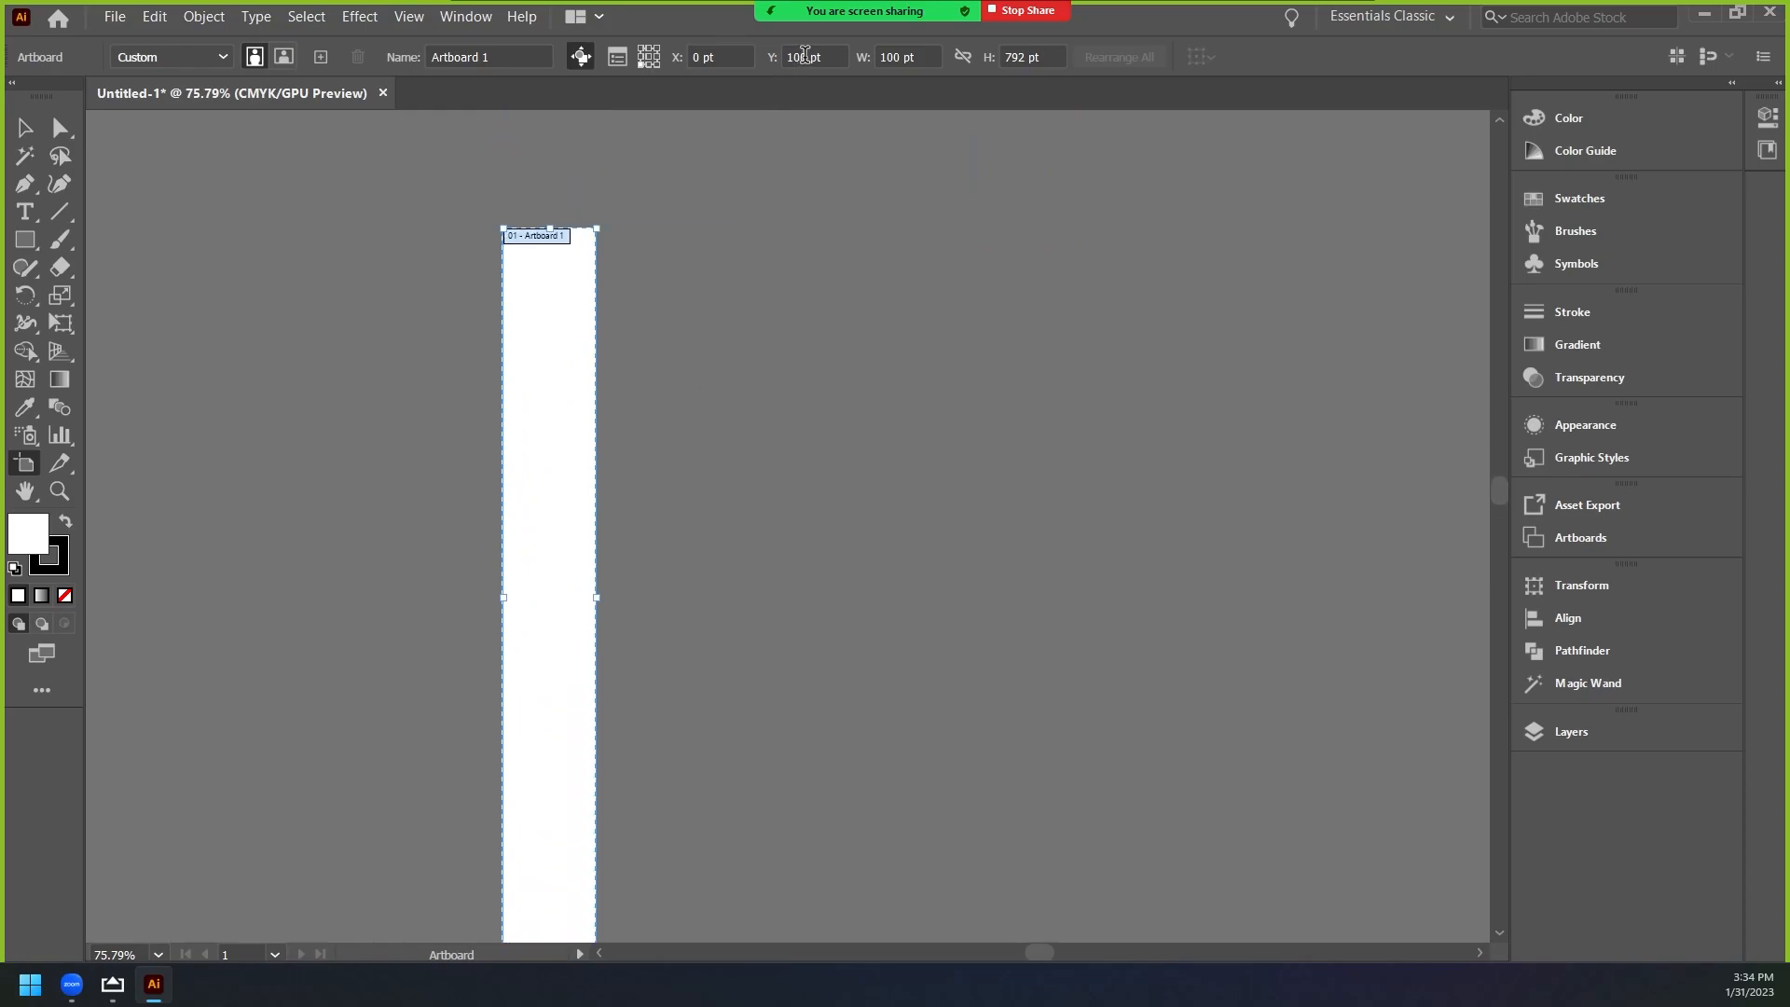
pyautogui.doubleClick(806, 56)
pyautogui.write('0')
pyautogui.press('Return')
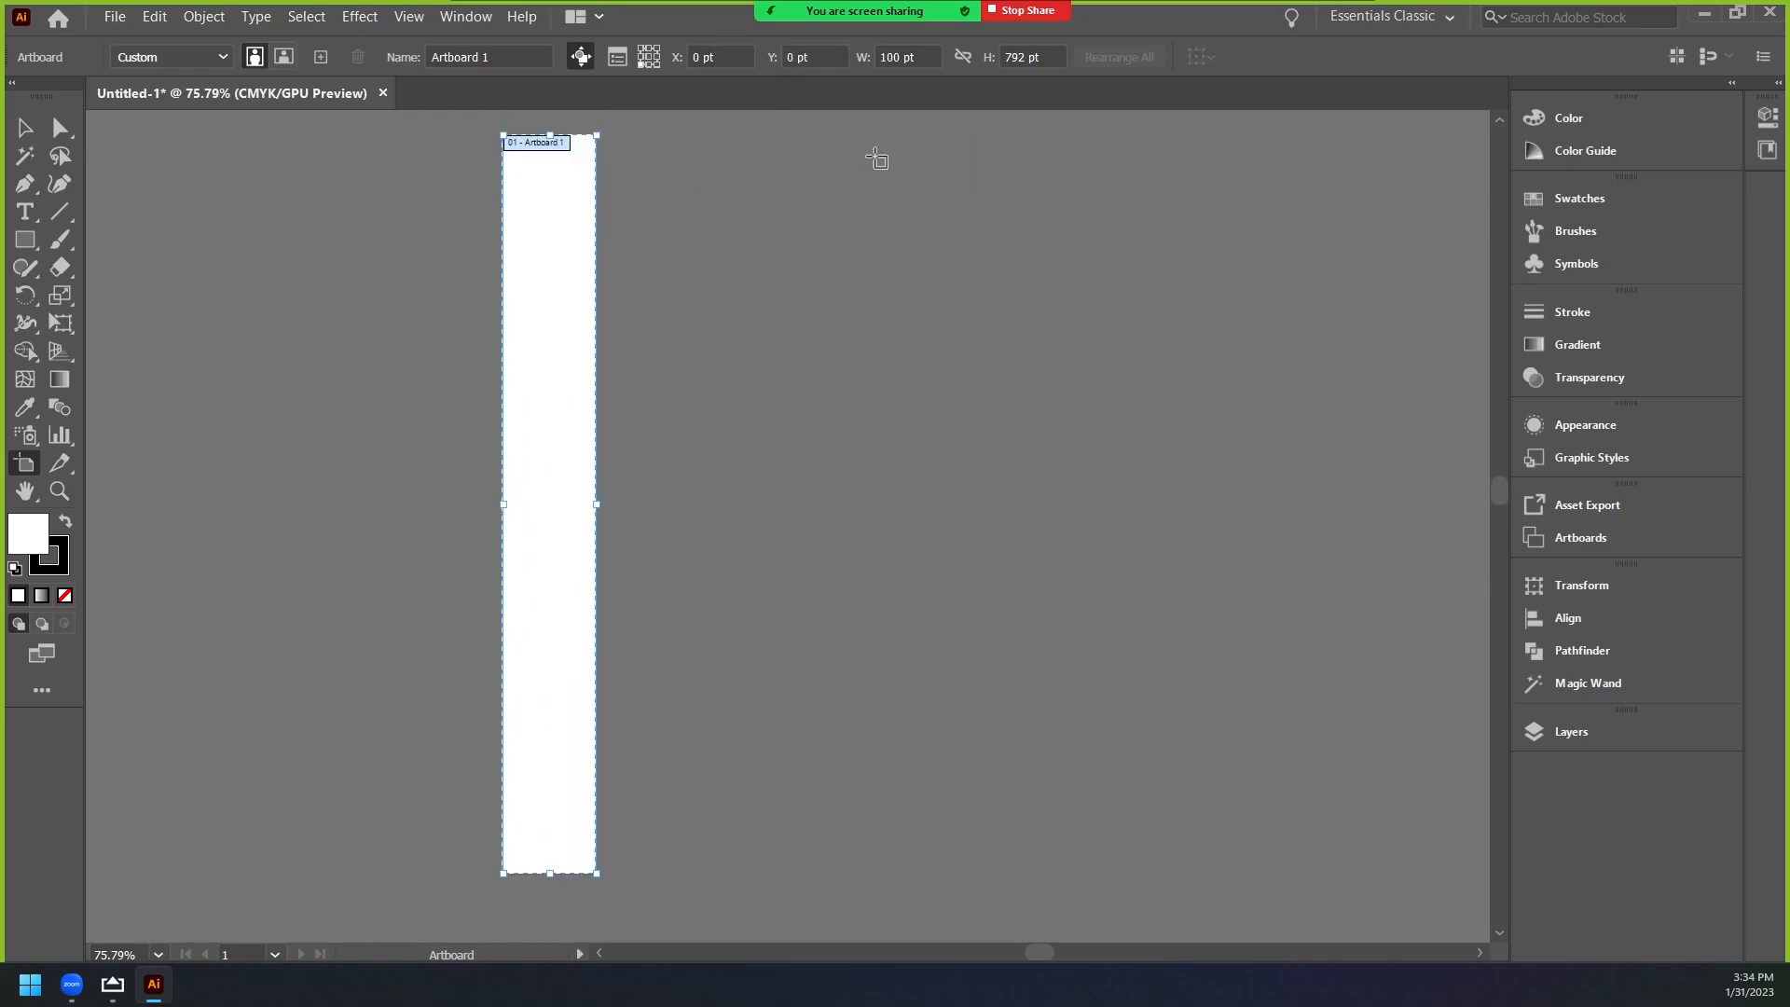
pyautogui.doubleClick(1006, 56)
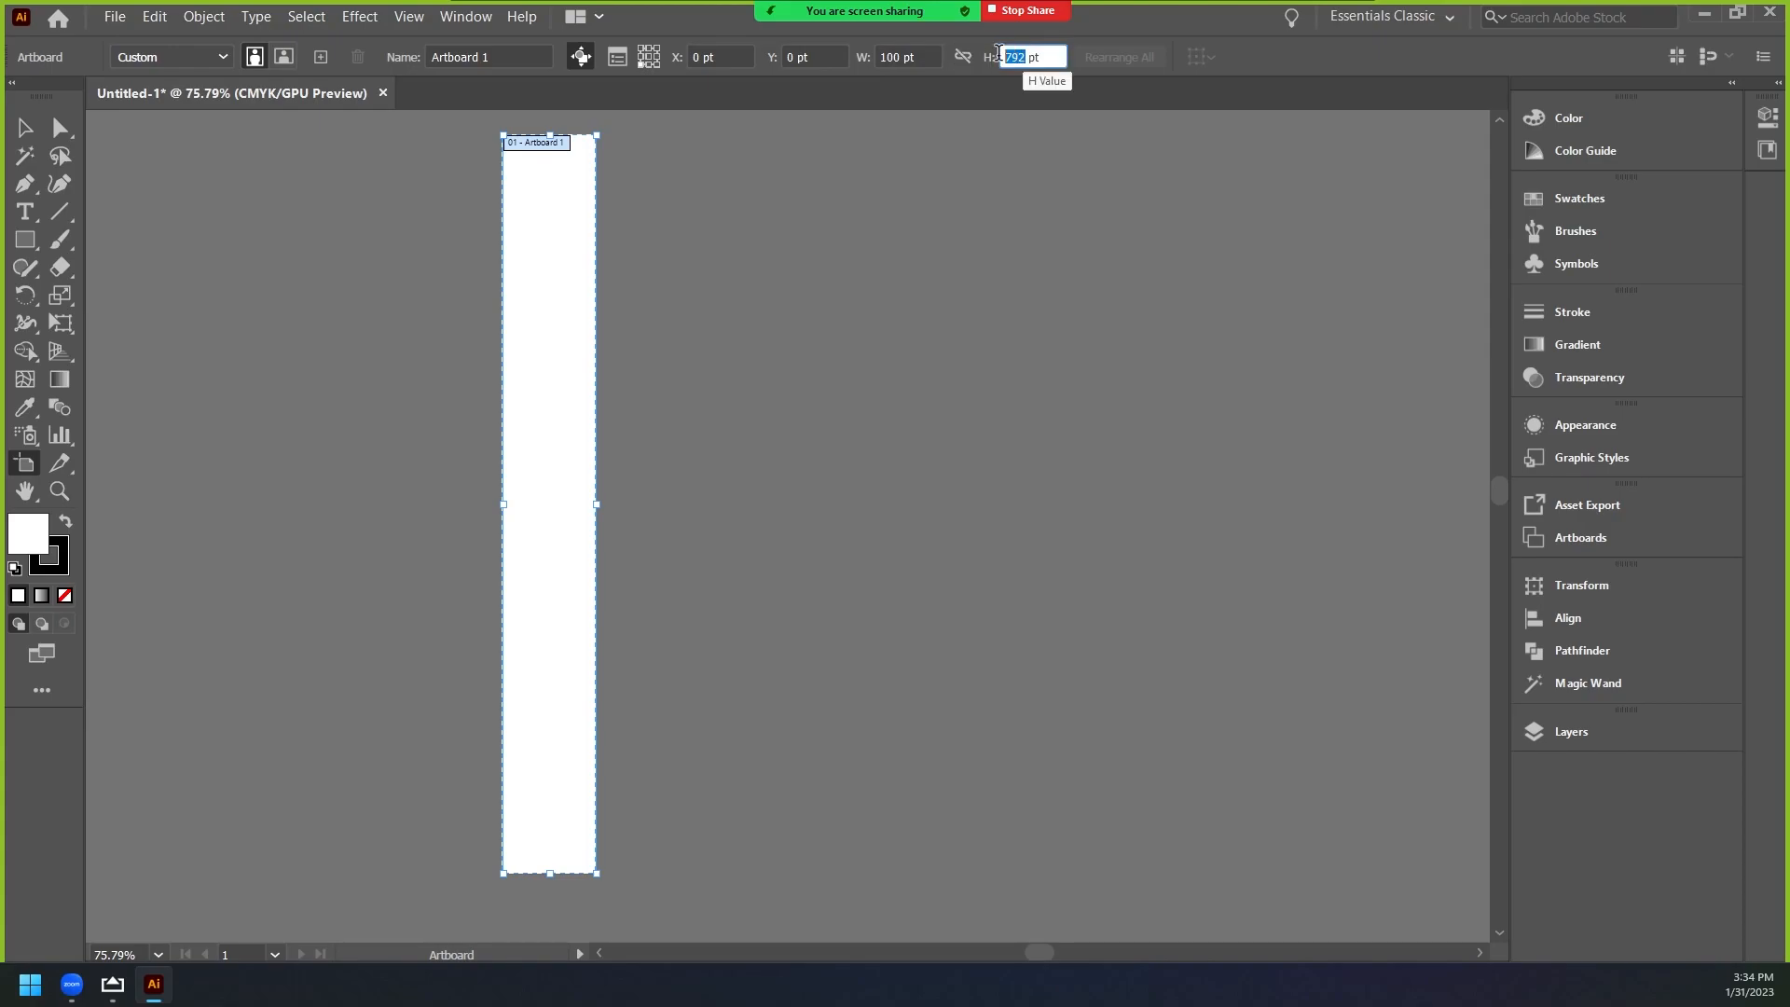
pyautogui.write('100')
pyautogui.press('Return')
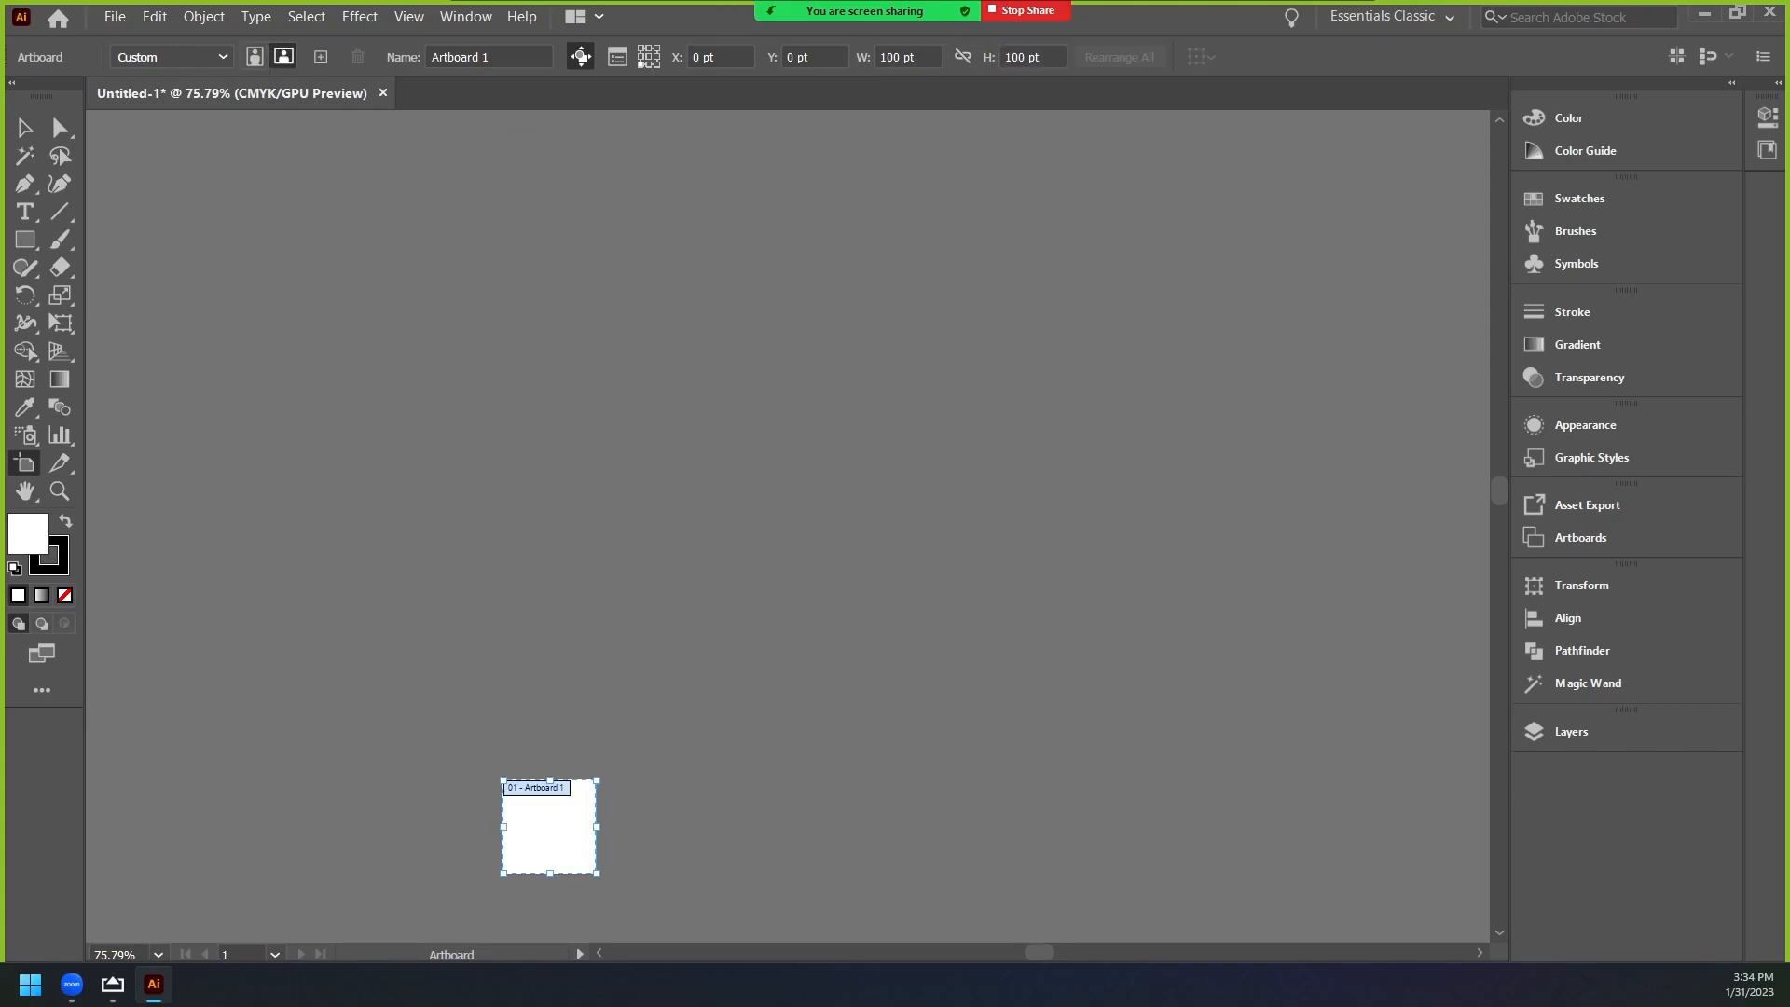
pyautogui.click(27, 129)
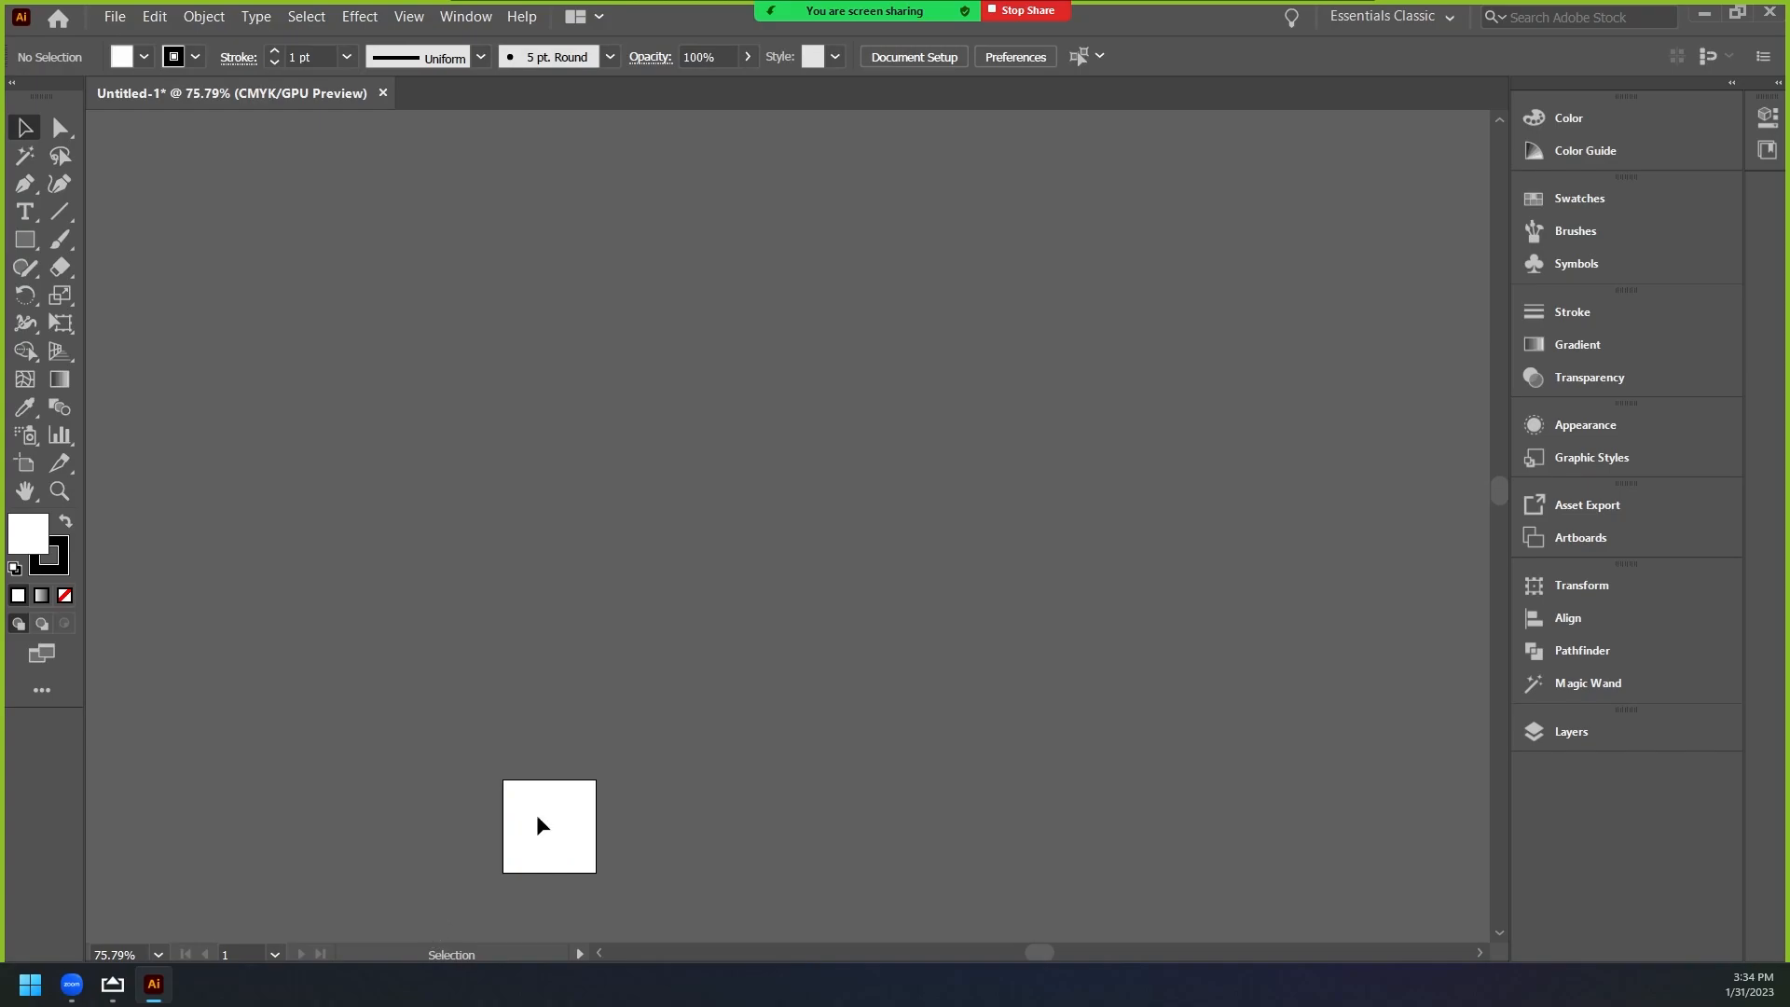
# Draw a closed, rounded four-point shape in the middle of the artboard with the Curvature tool.
pyautogui.keyDown('alt'); pyautogui.scroll(5, 513, 843); pyautogui.keyUp('alt')
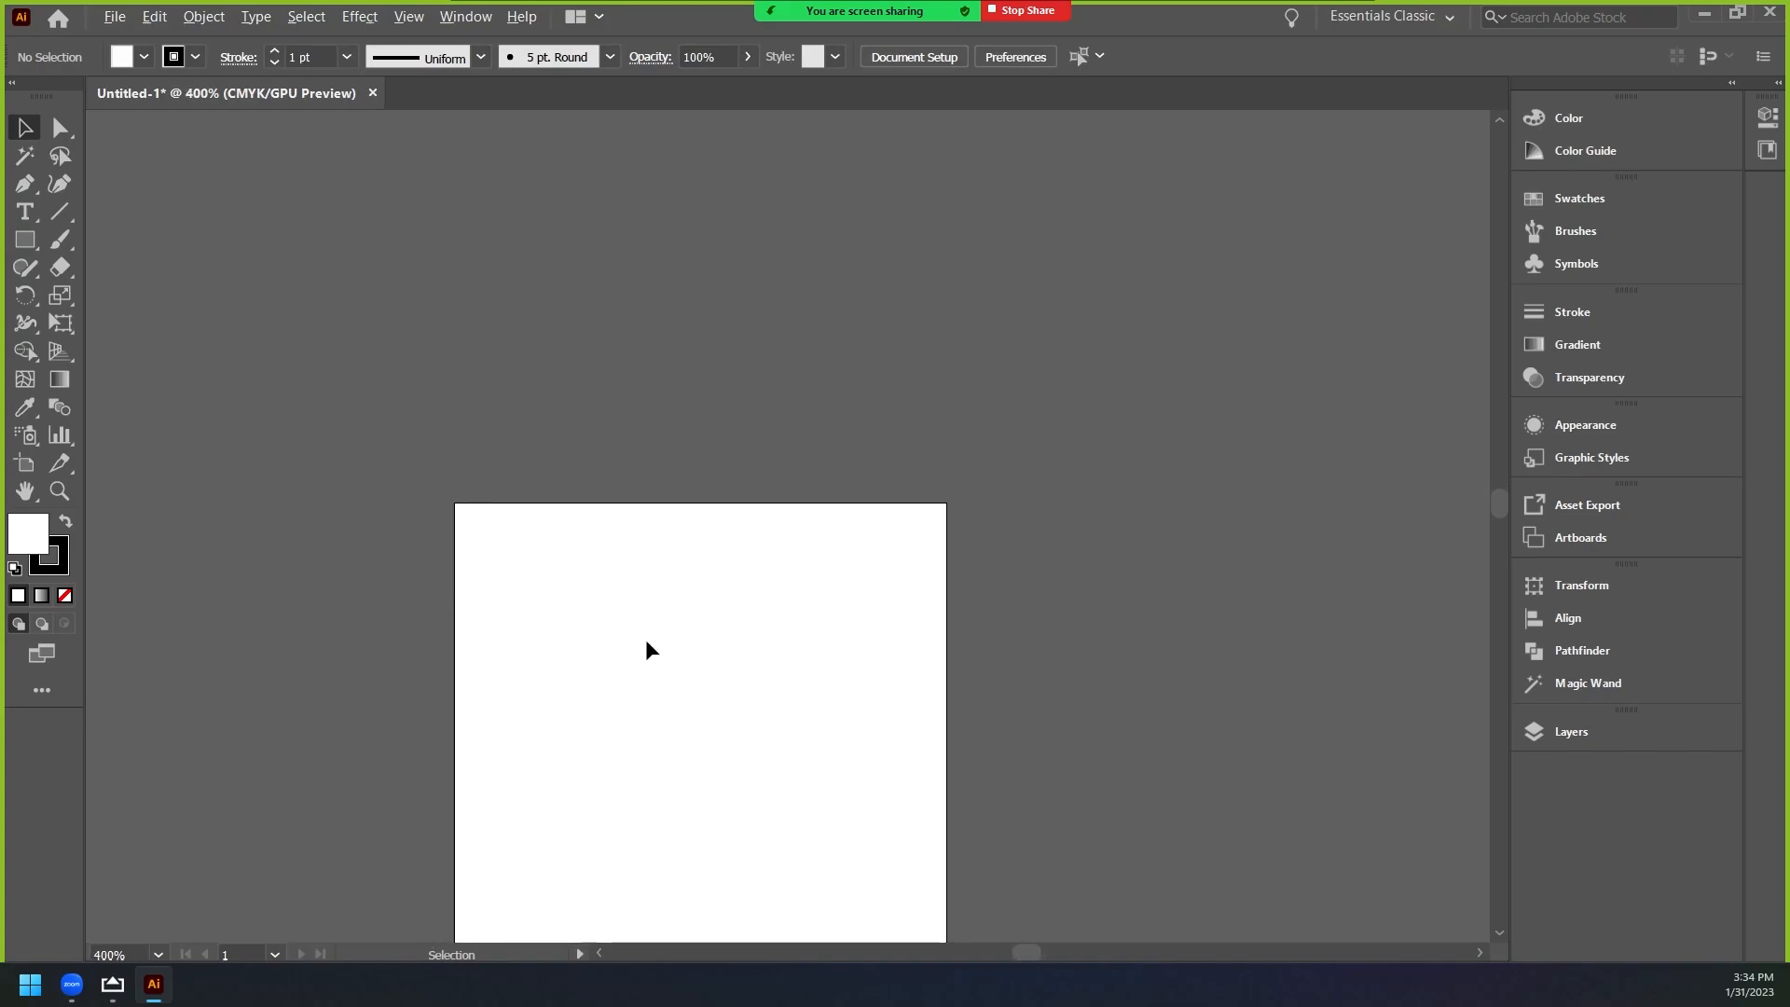
pyautogui.keyDown('alt'); pyautogui.scroll(-5, 890, 287); pyautogui.keyUp('alt')
pyautogui.keyDown('alt'); pyautogui.scroll(5, 844, 375); pyautogui.keyUp('alt')
pyautogui.keyDown('alt'); pyautogui.scroll(-2, 586, 794); pyautogui.keyUp('alt')
pyautogui.keyDown('alt'); pyautogui.scroll(3, 741, 573); pyautogui.keyUp('alt')
pyautogui.keyDown('alt'); pyautogui.scroll(1, 741, 573); pyautogui.keyUp('alt')
pyautogui.keyDown('alt'); pyautogui.scroll(-1, 741, 573); pyautogui.keyUp('alt')
pyautogui.keyDown('alt'); pyautogui.scroll(1, 781, 441); pyautogui.keyUp('alt')
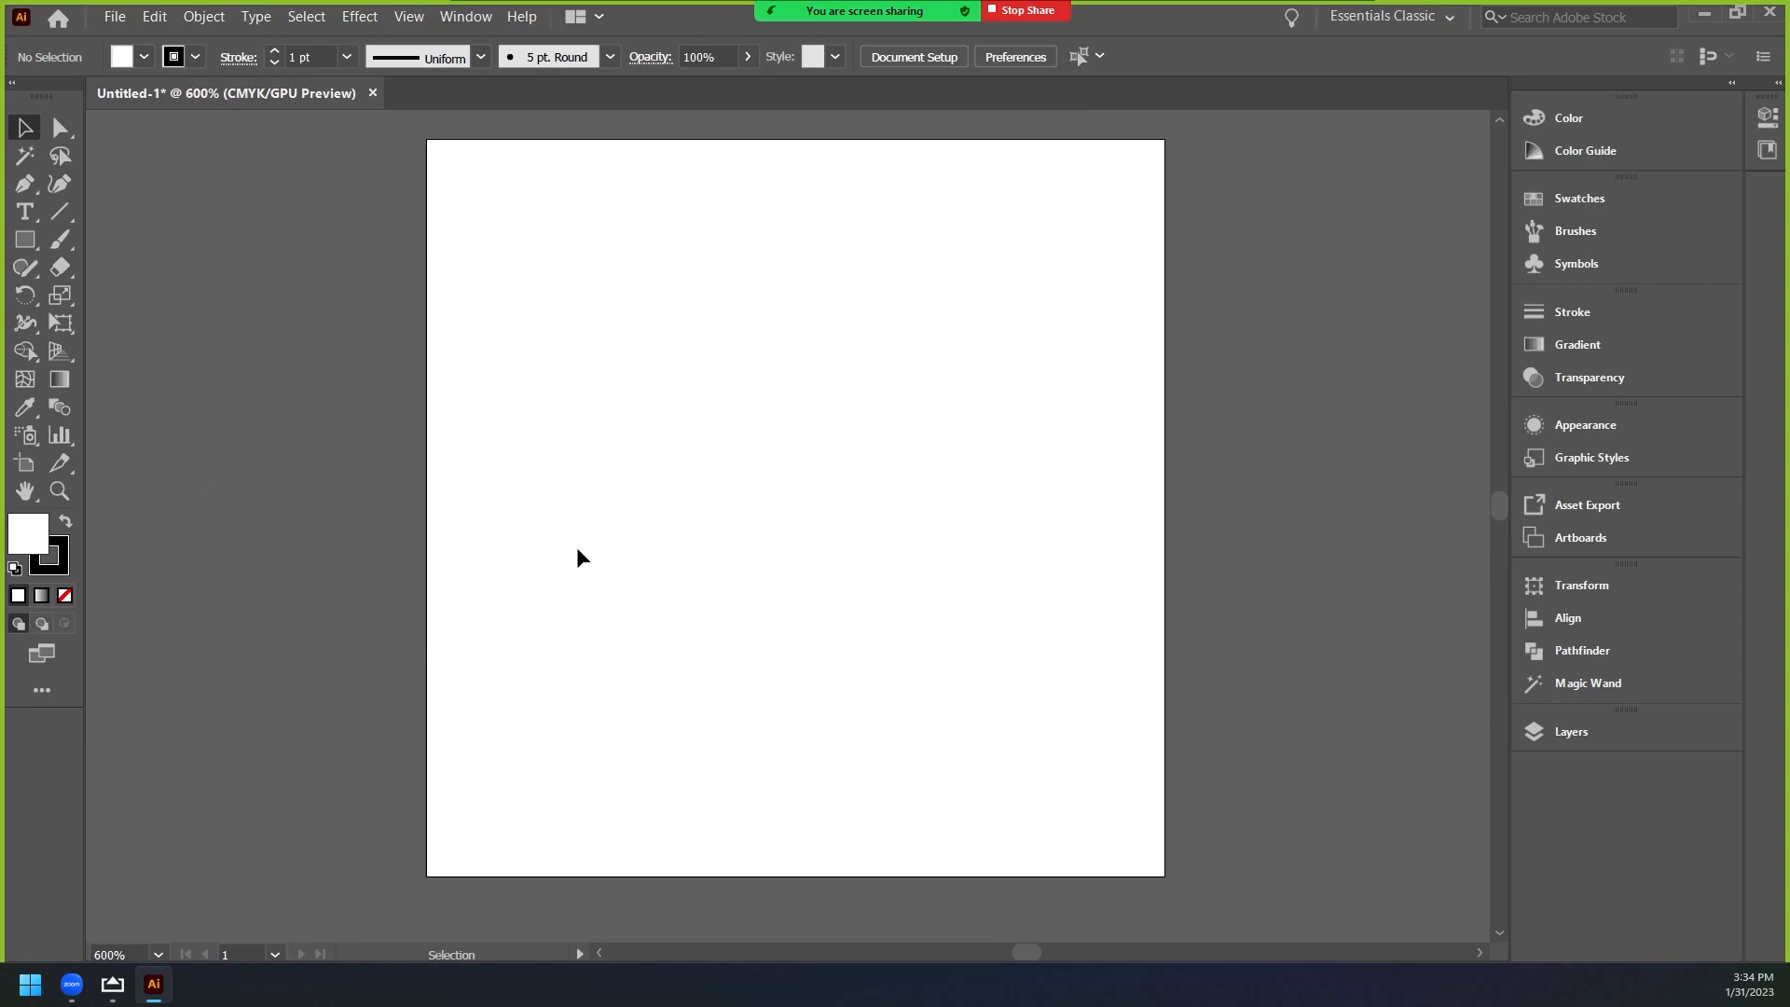
pyautogui.click(60, 183)
pyautogui.click(830, 382)
pyautogui.click(682, 454)
pyautogui.click(965, 630)
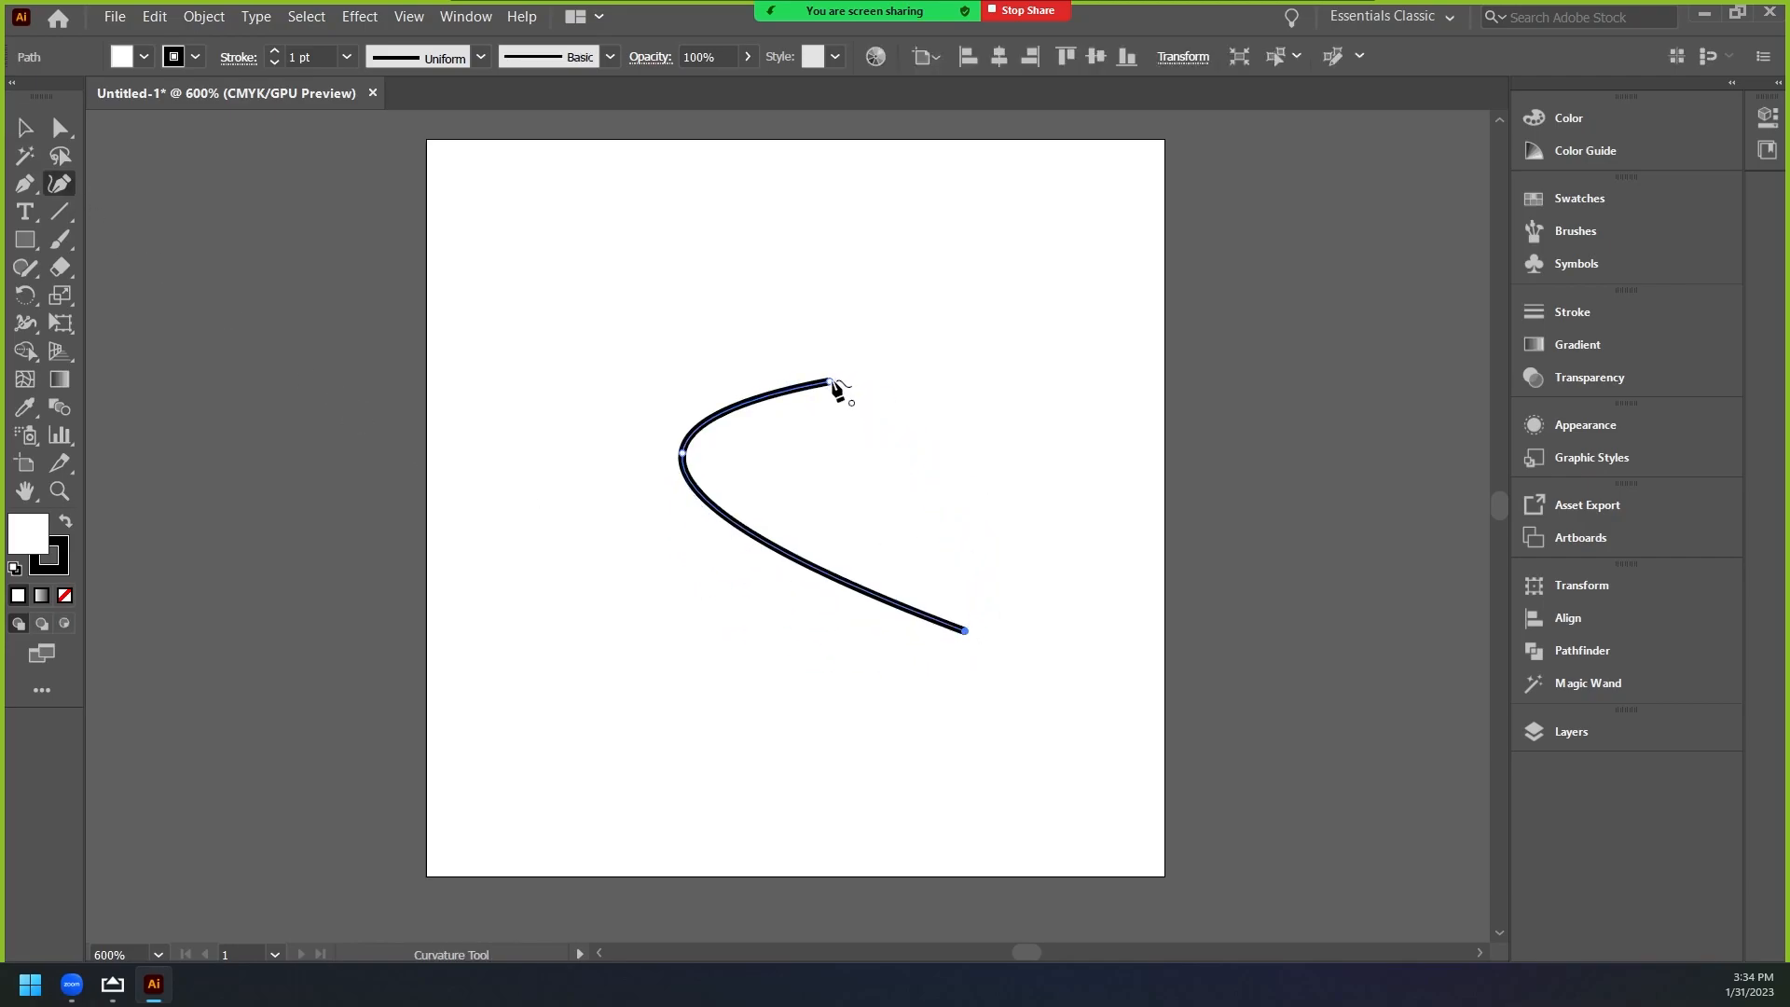
pyautogui.click(990, 436)
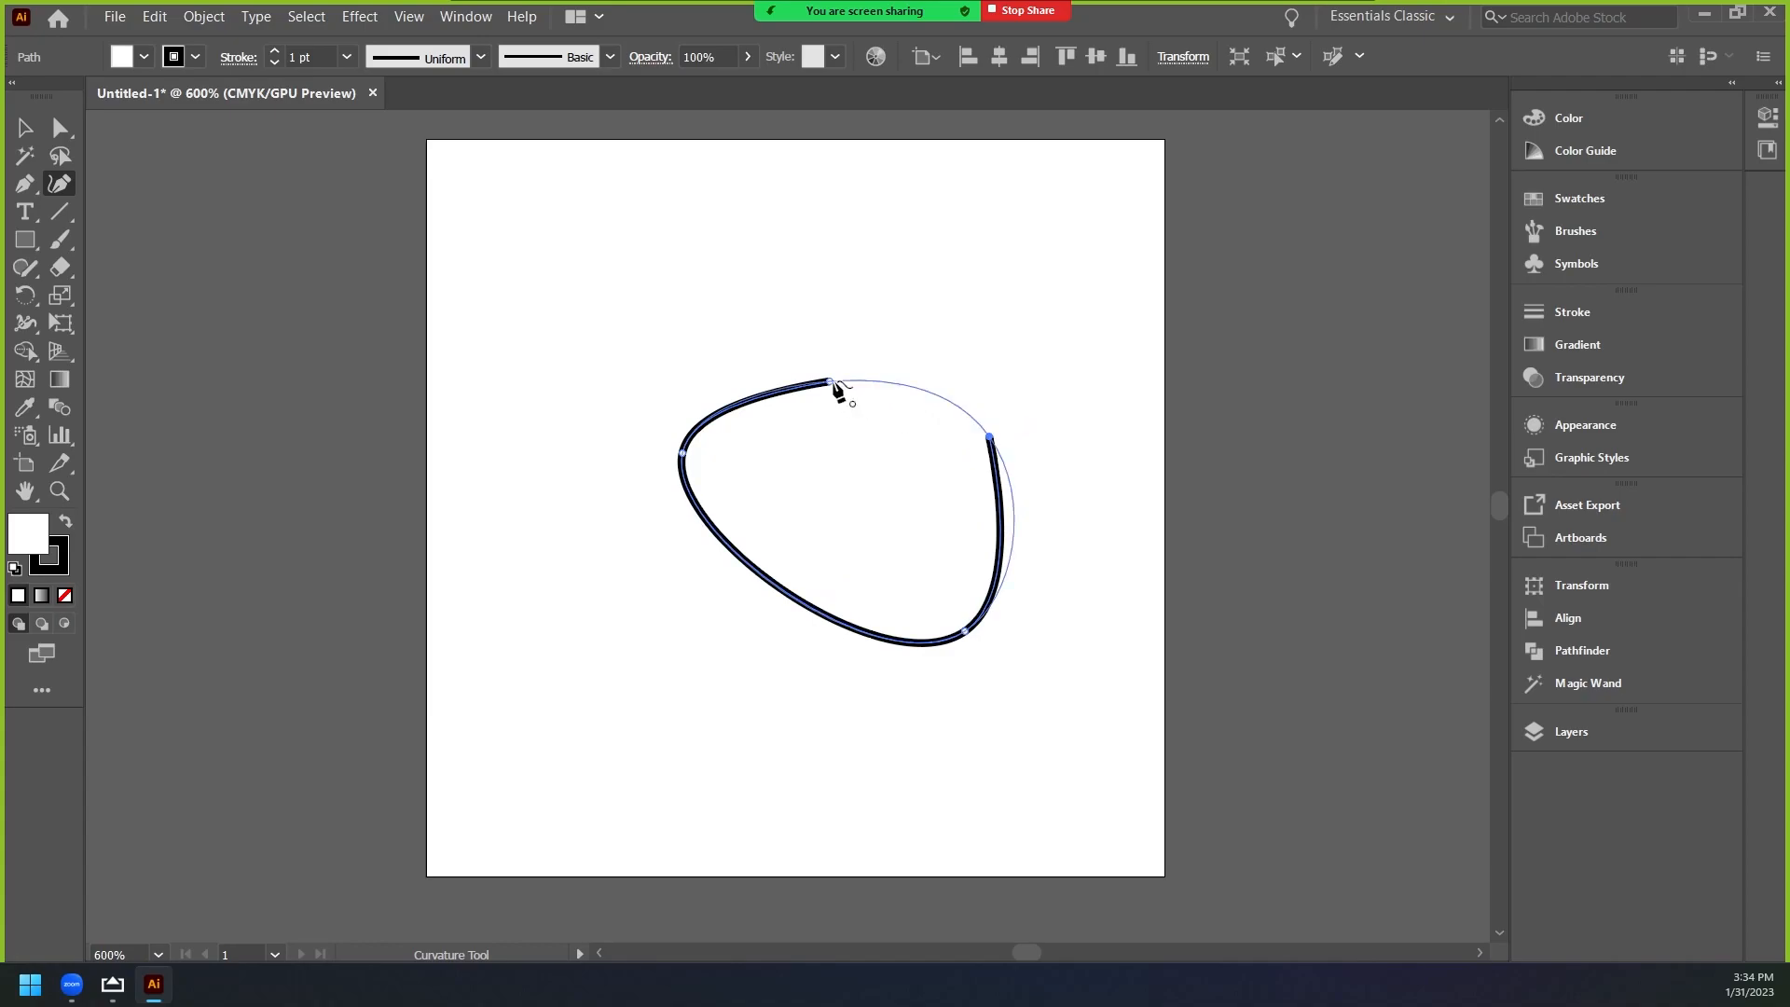
pyautogui.click(830, 382)
pyautogui.click(32, 137)
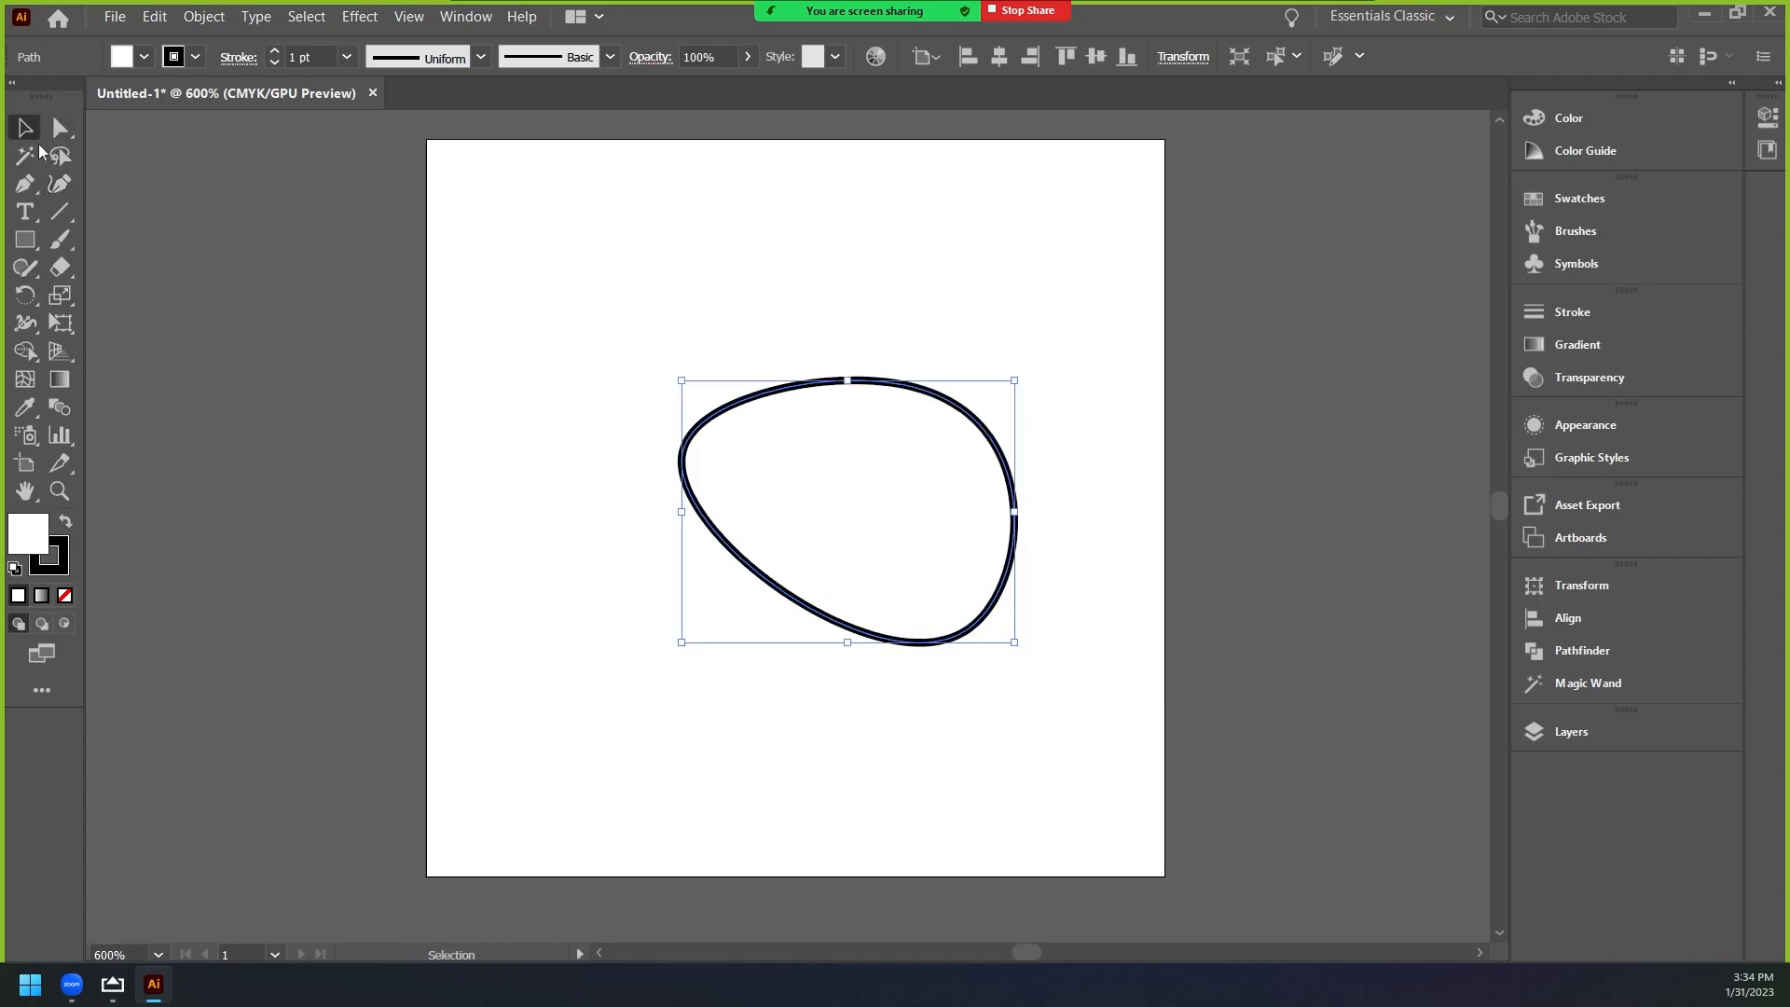
pyautogui.click(595, 297)
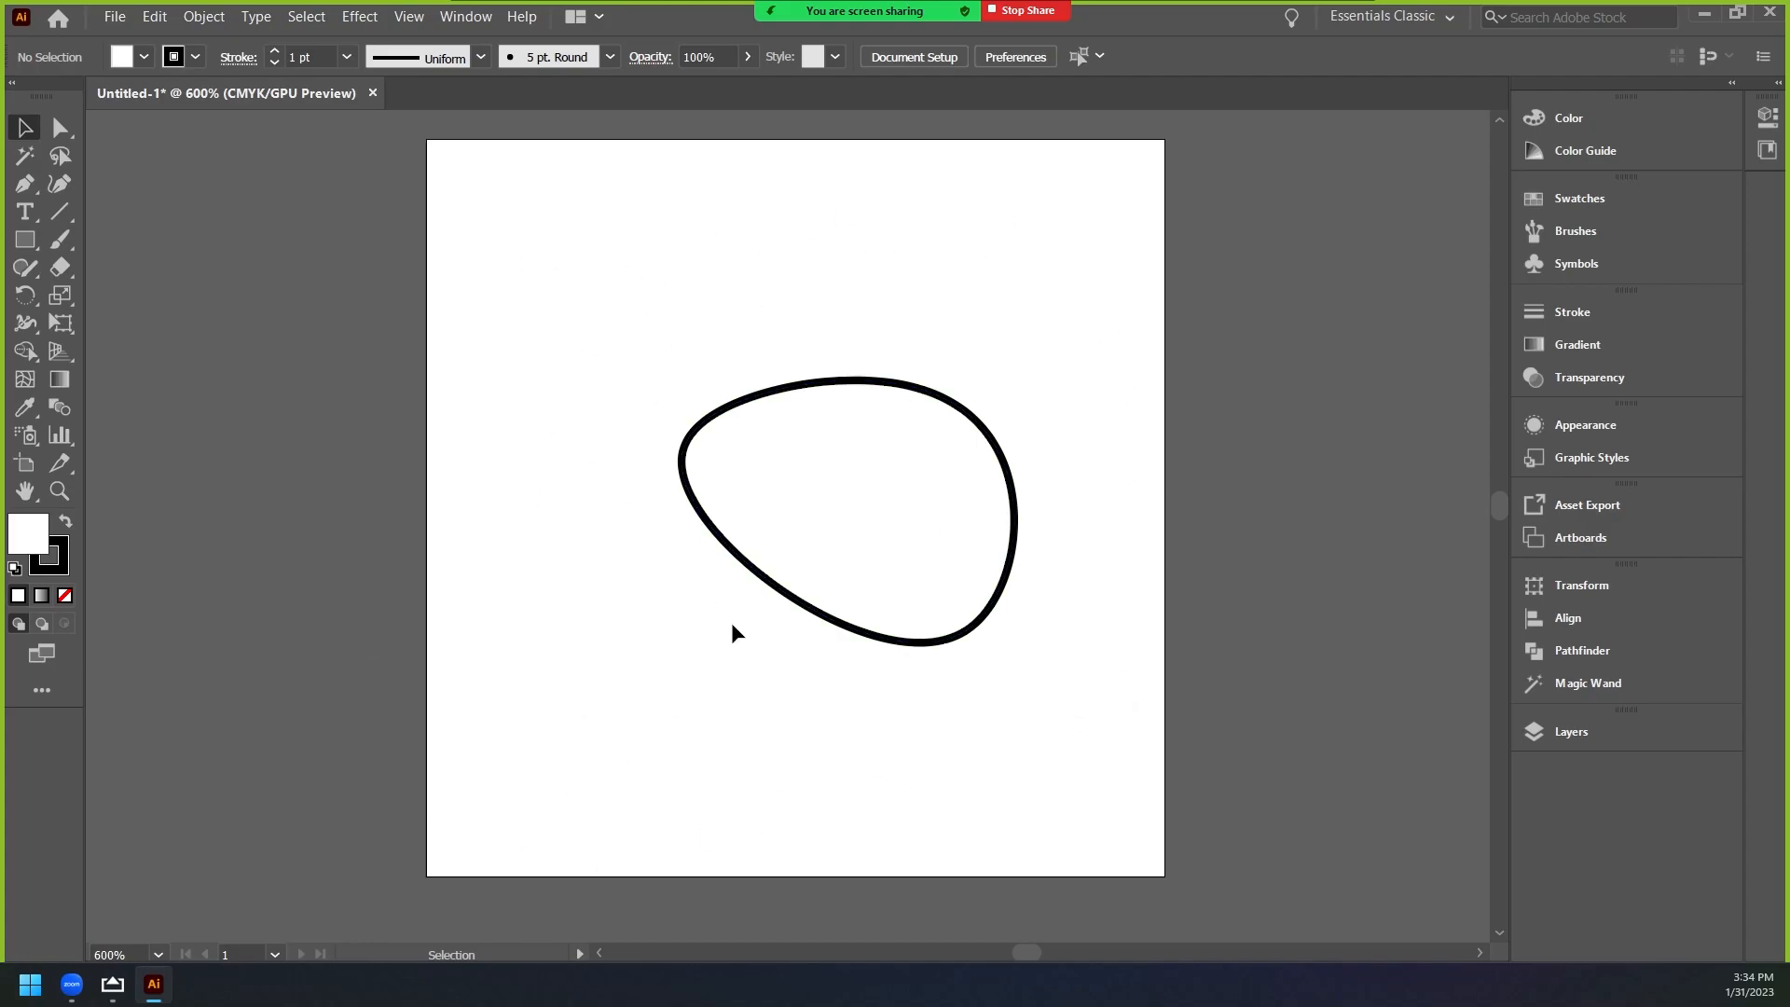
# Draw a rectangle over the artboard and stretch its upper-left corner to the artboard's corner.
pyautogui.click(31, 236)
pyautogui.moveTo(441, 153); pyautogui.dragTo(1164, 876)
pyautogui.click(24, 127)
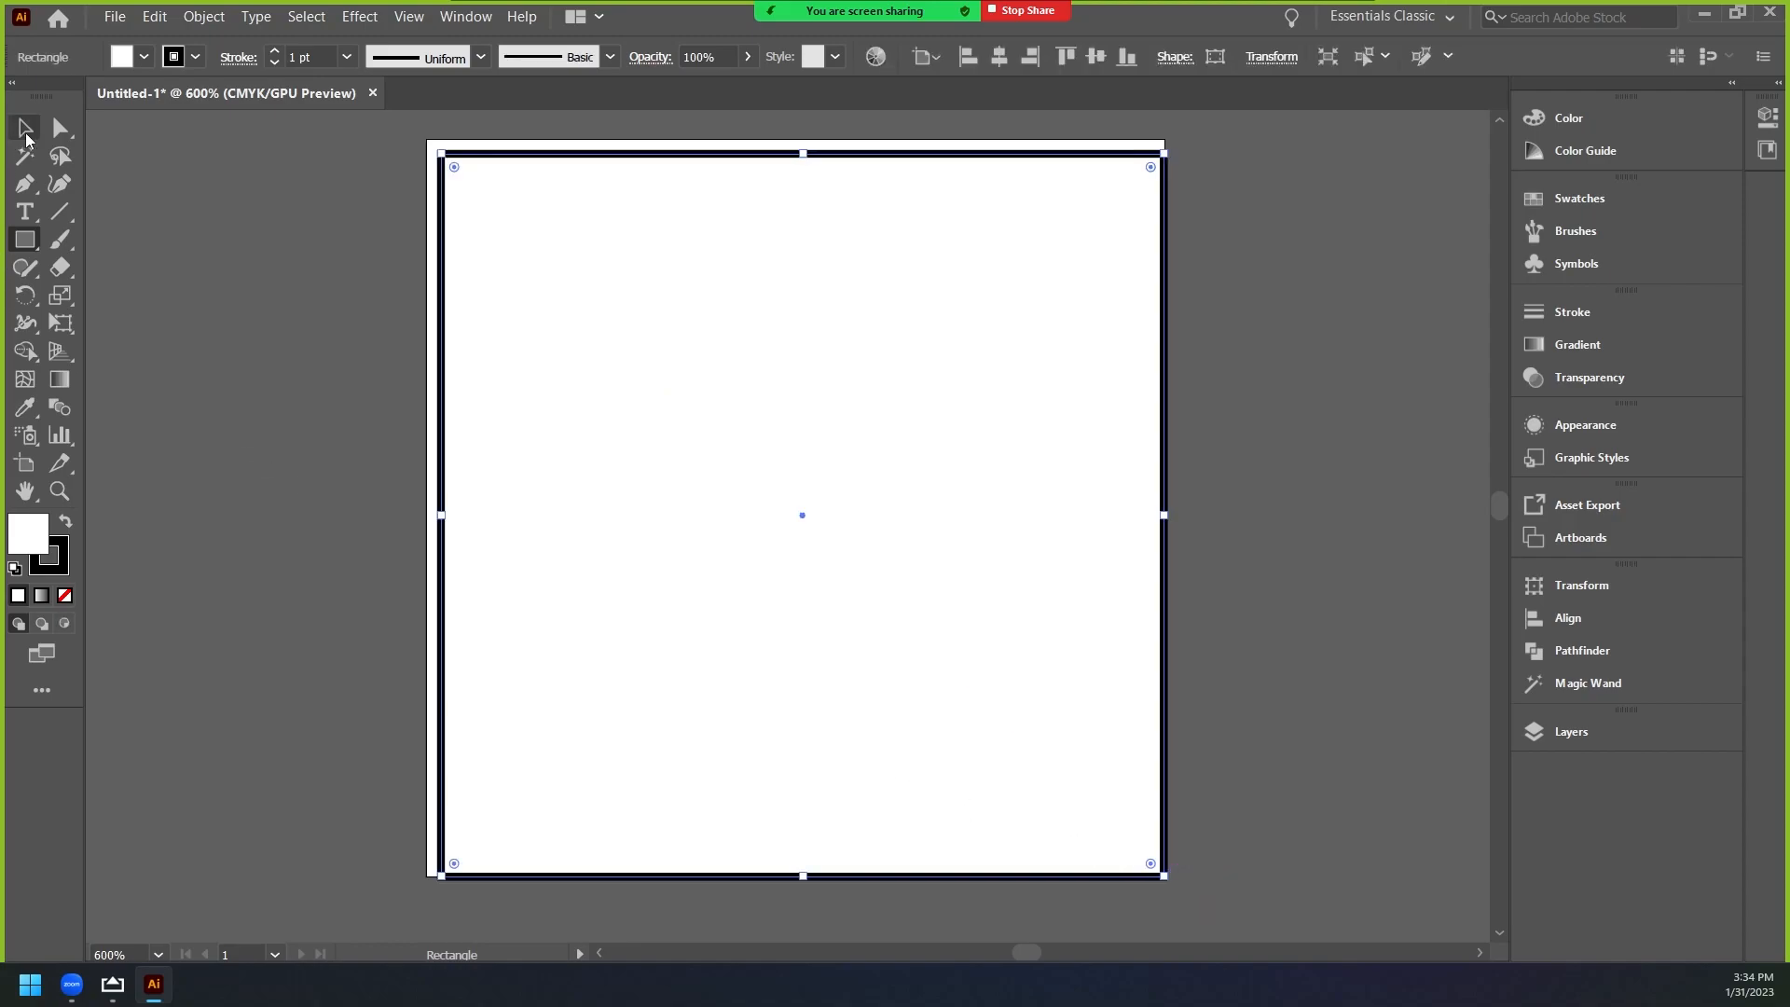
pyautogui.moveTo(441, 153); pyautogui.dragTo(425, 140)
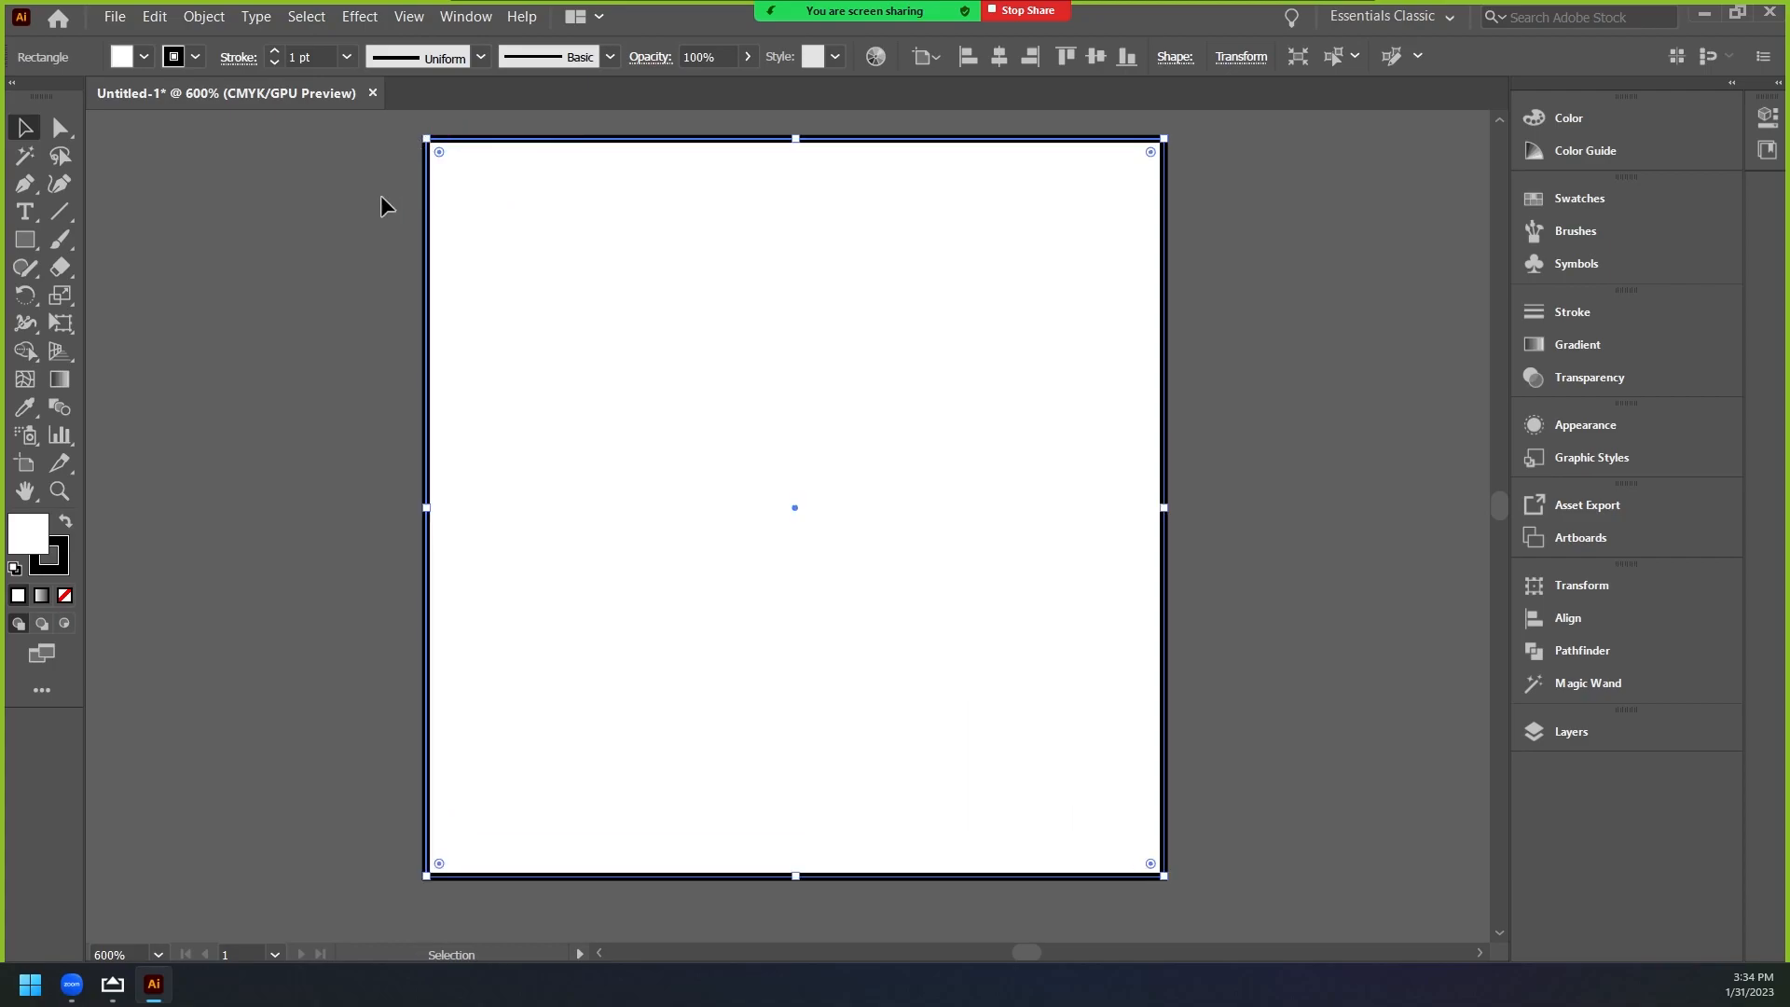
# Set the fill of the large rectangle around the artboard to None.
pyautogui.click(121, 57)
pyautogui.click(15, 93)
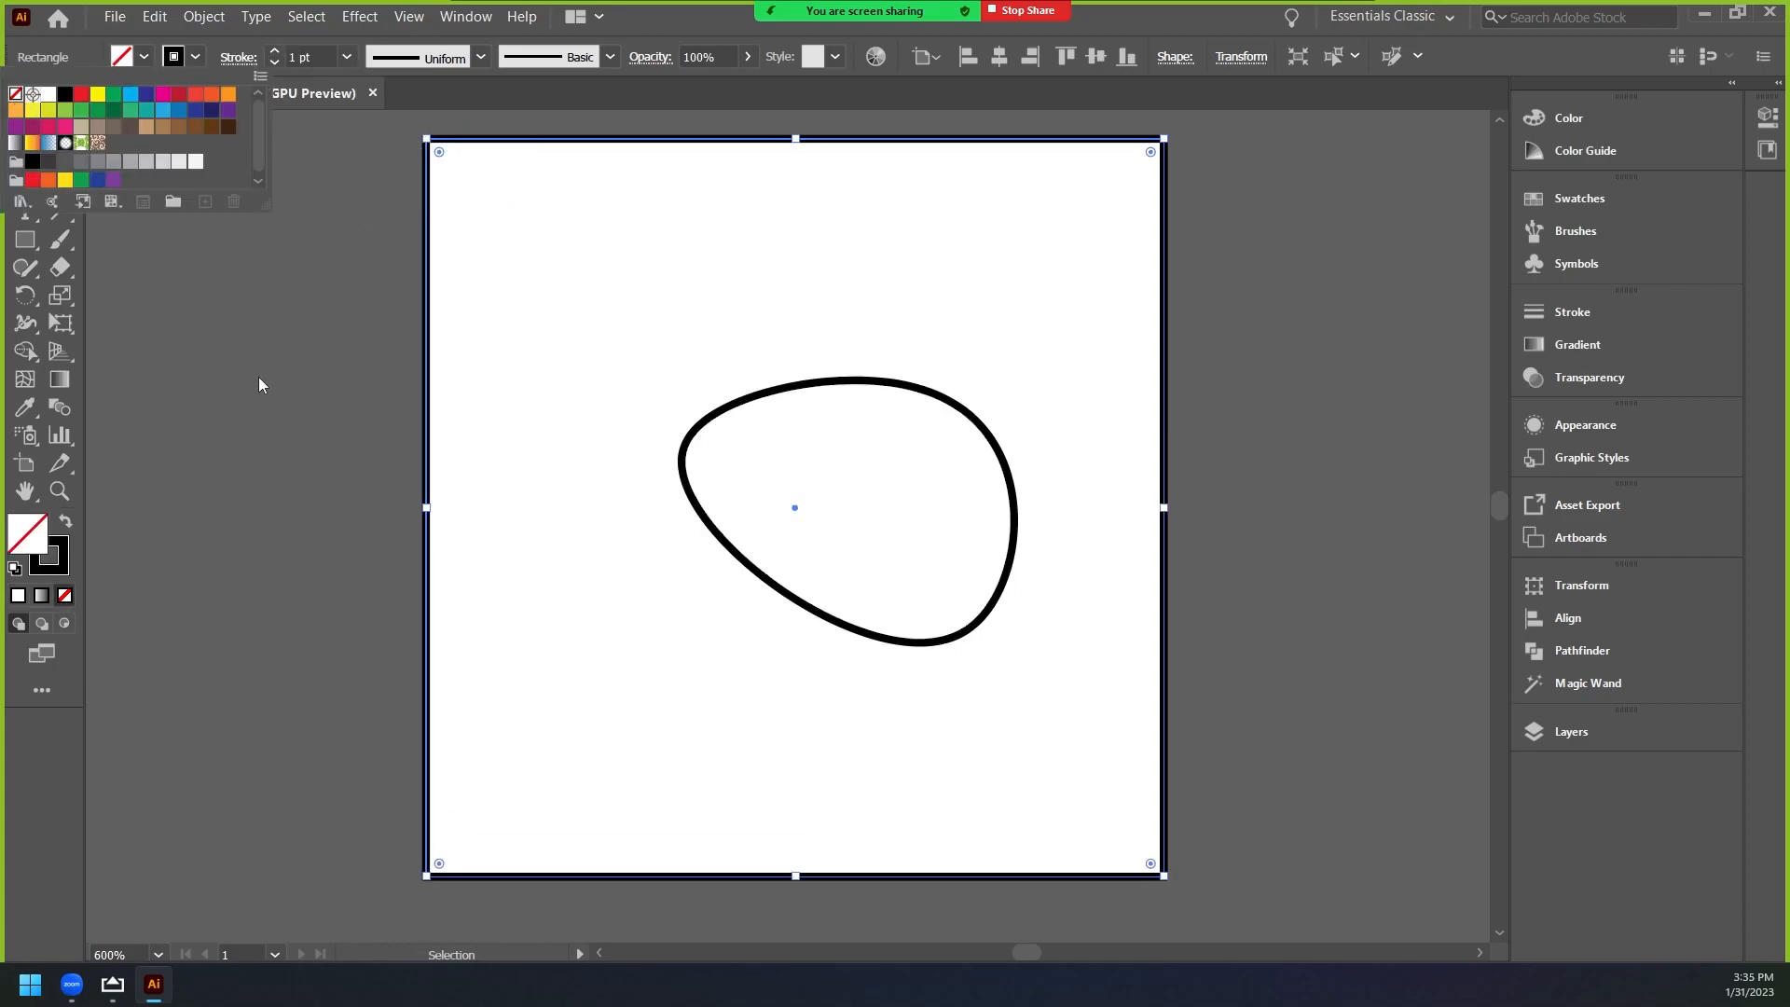
pyautogui.click(259, 379)
pyautogui.click(1316, 324)
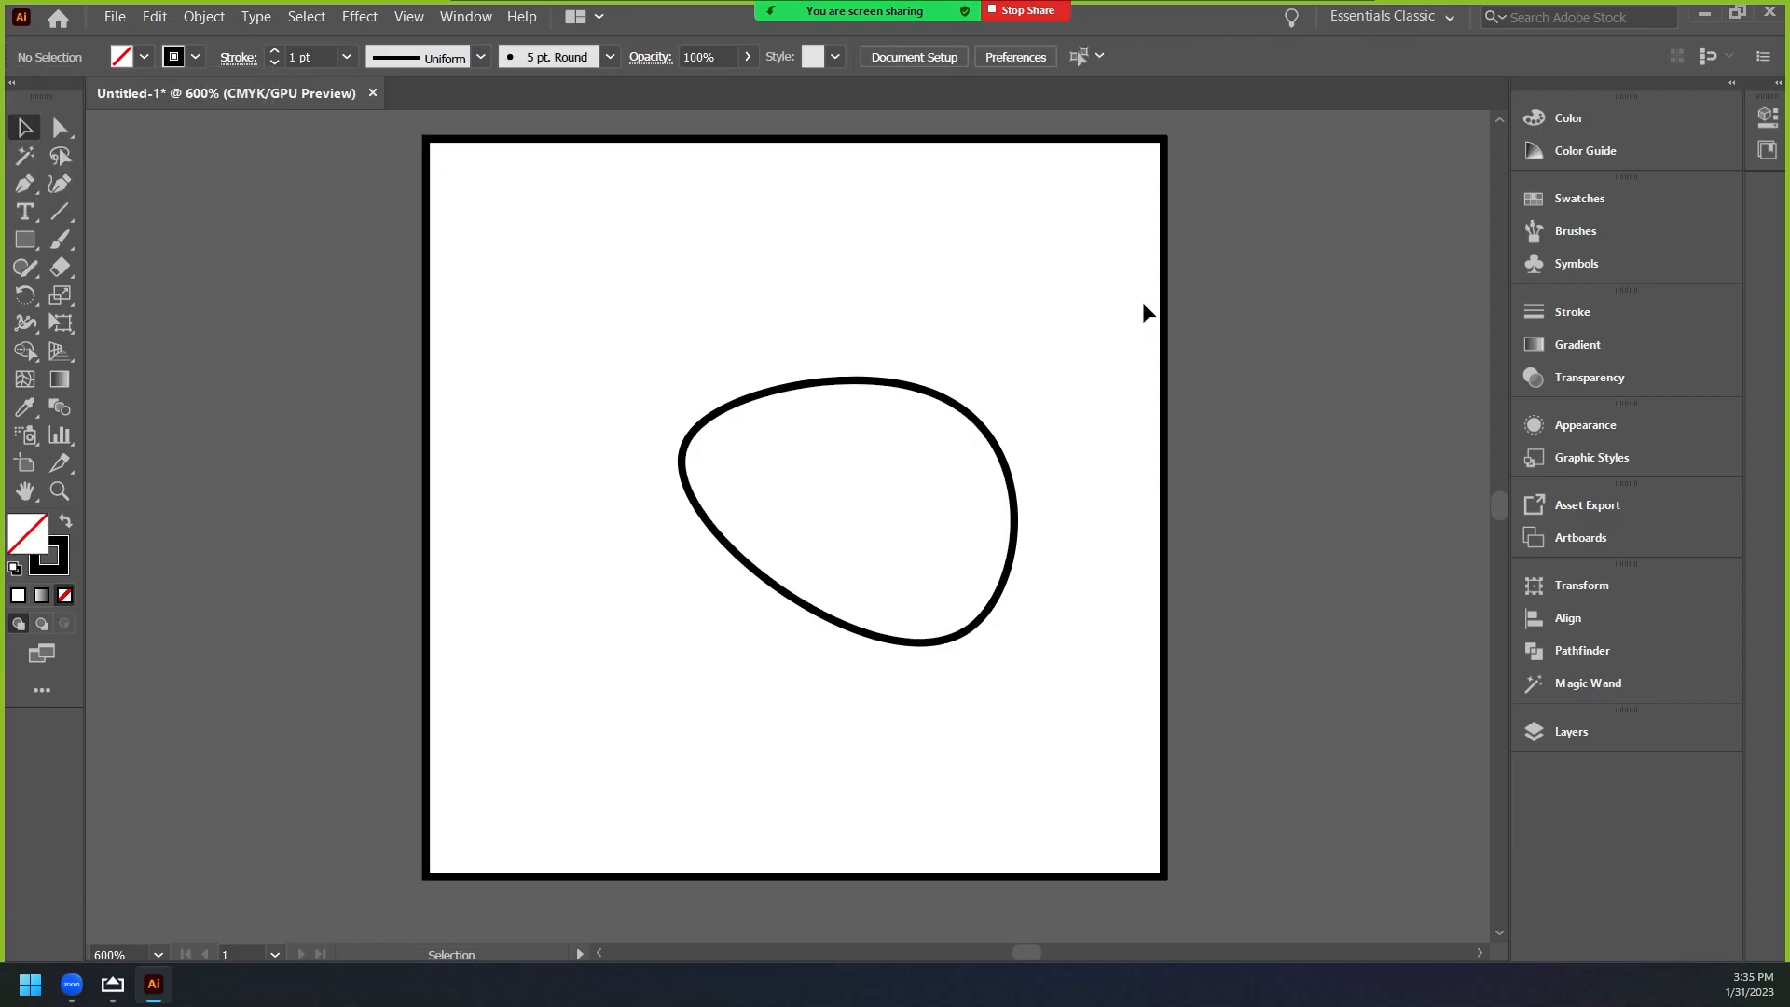
pyautogui.click(1167, 304)
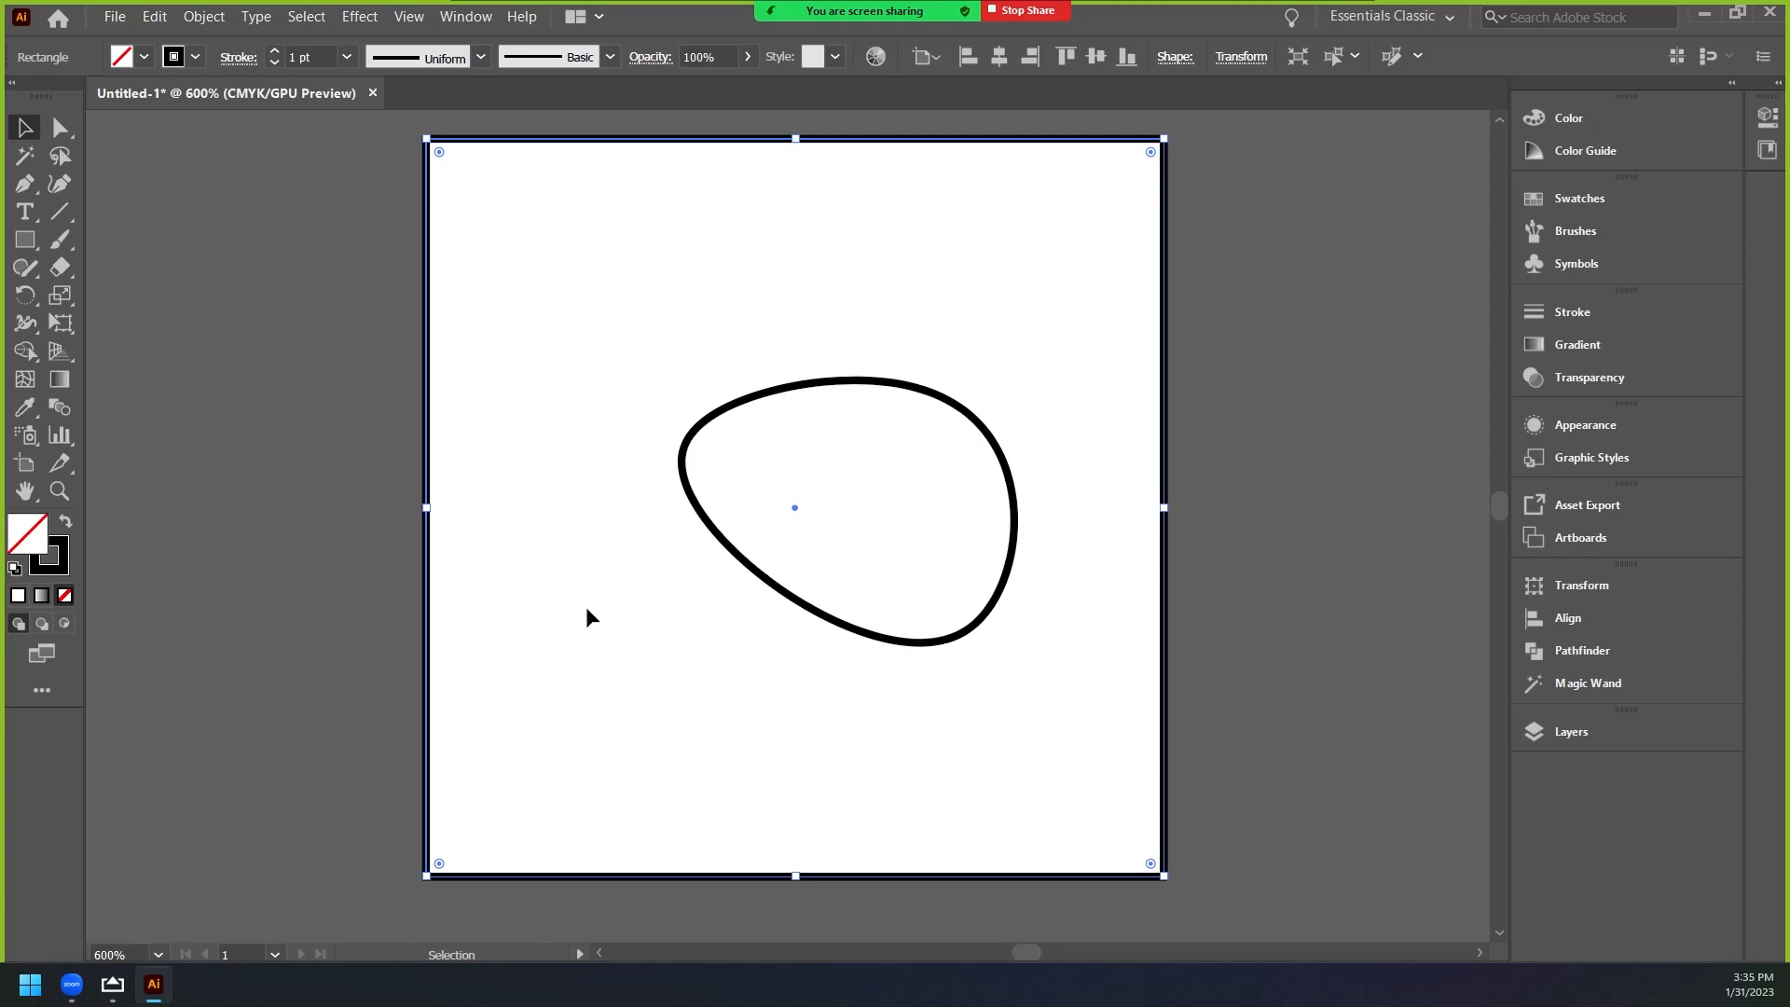
pyautogui.click(1232, 494)
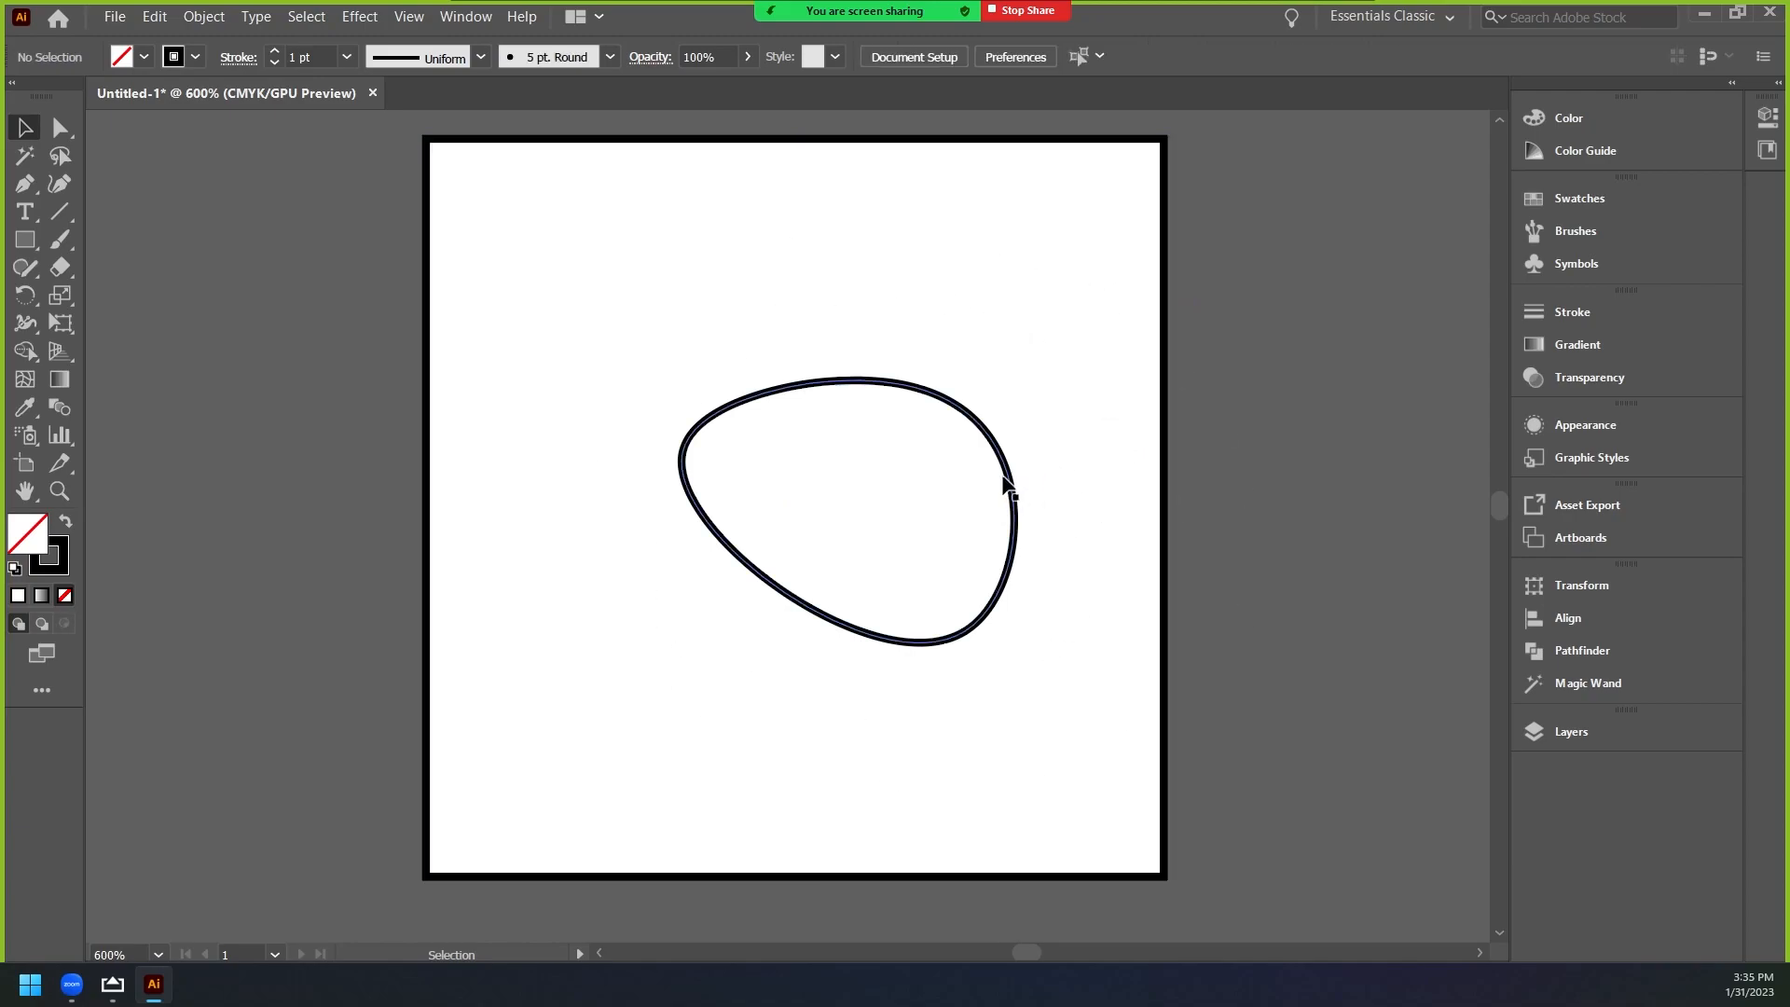
# Move the closed curve up and to the left inside the rectangle, and enlarge it from its lower-right corner.
pyautogui.click(1011, 485)
pyautogui.moveTo(1016, 479); pyautogui.dragTo(942, 399)
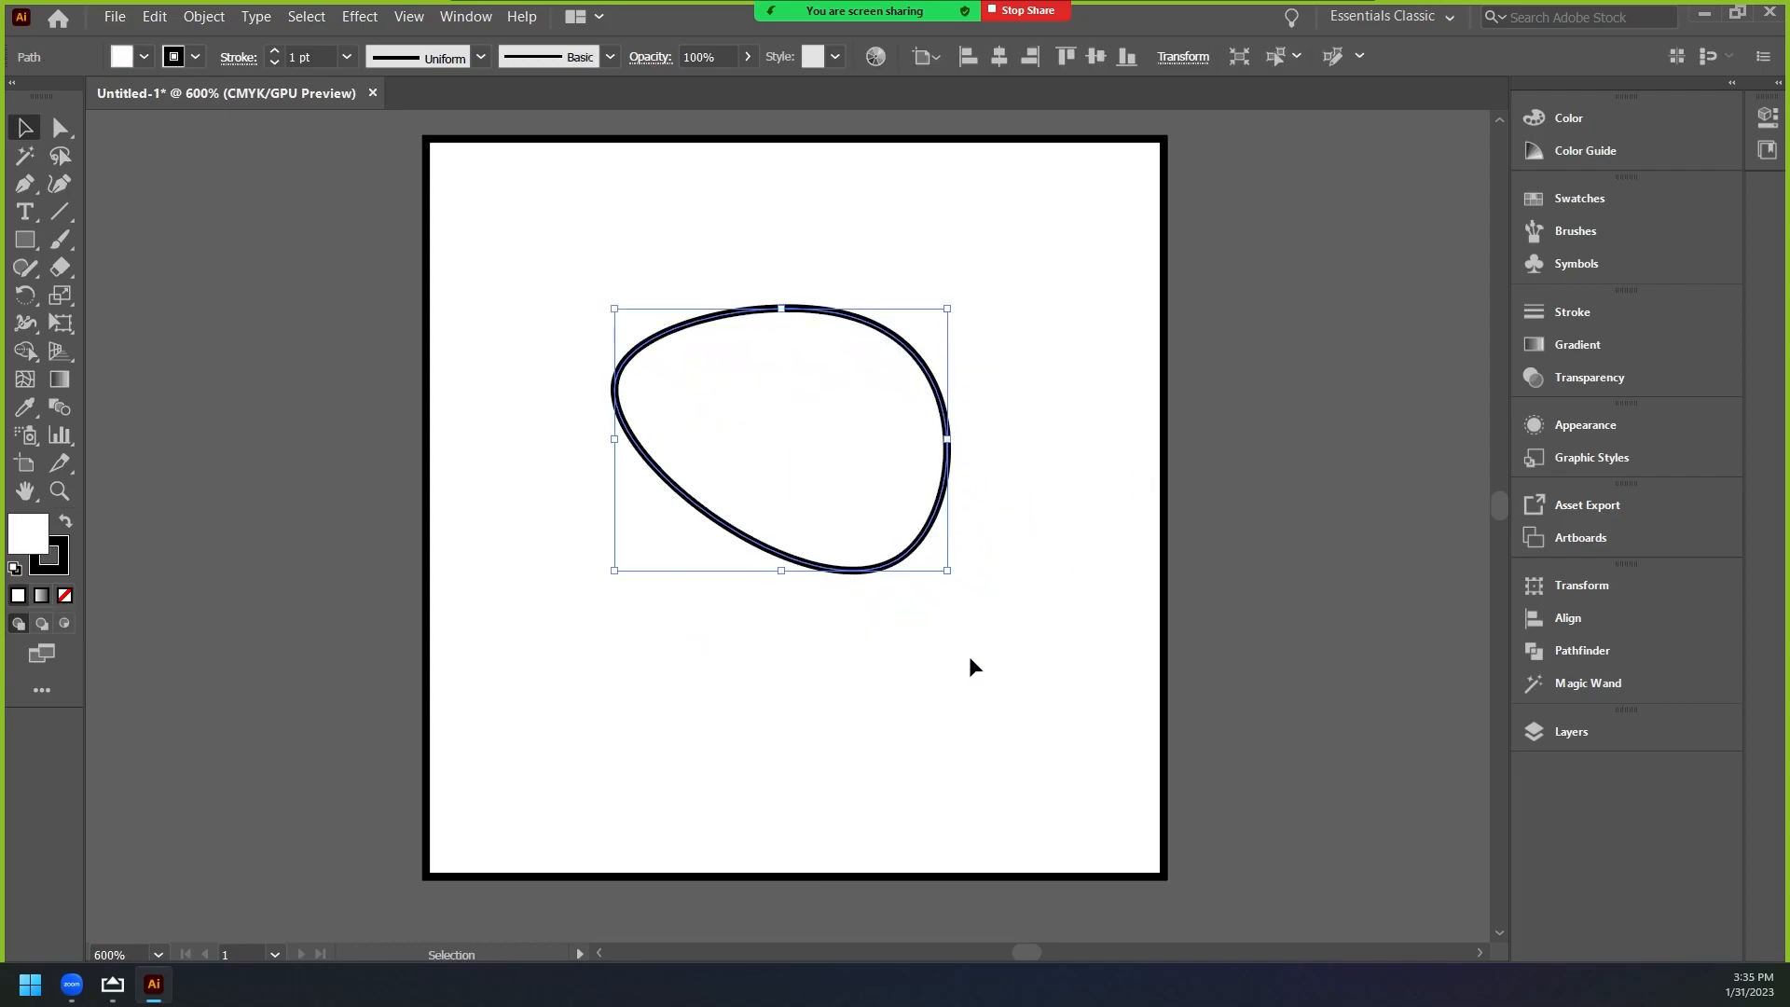
pyautogui.moveTo(948, 572); pyautogui.dragTo(984, 650)
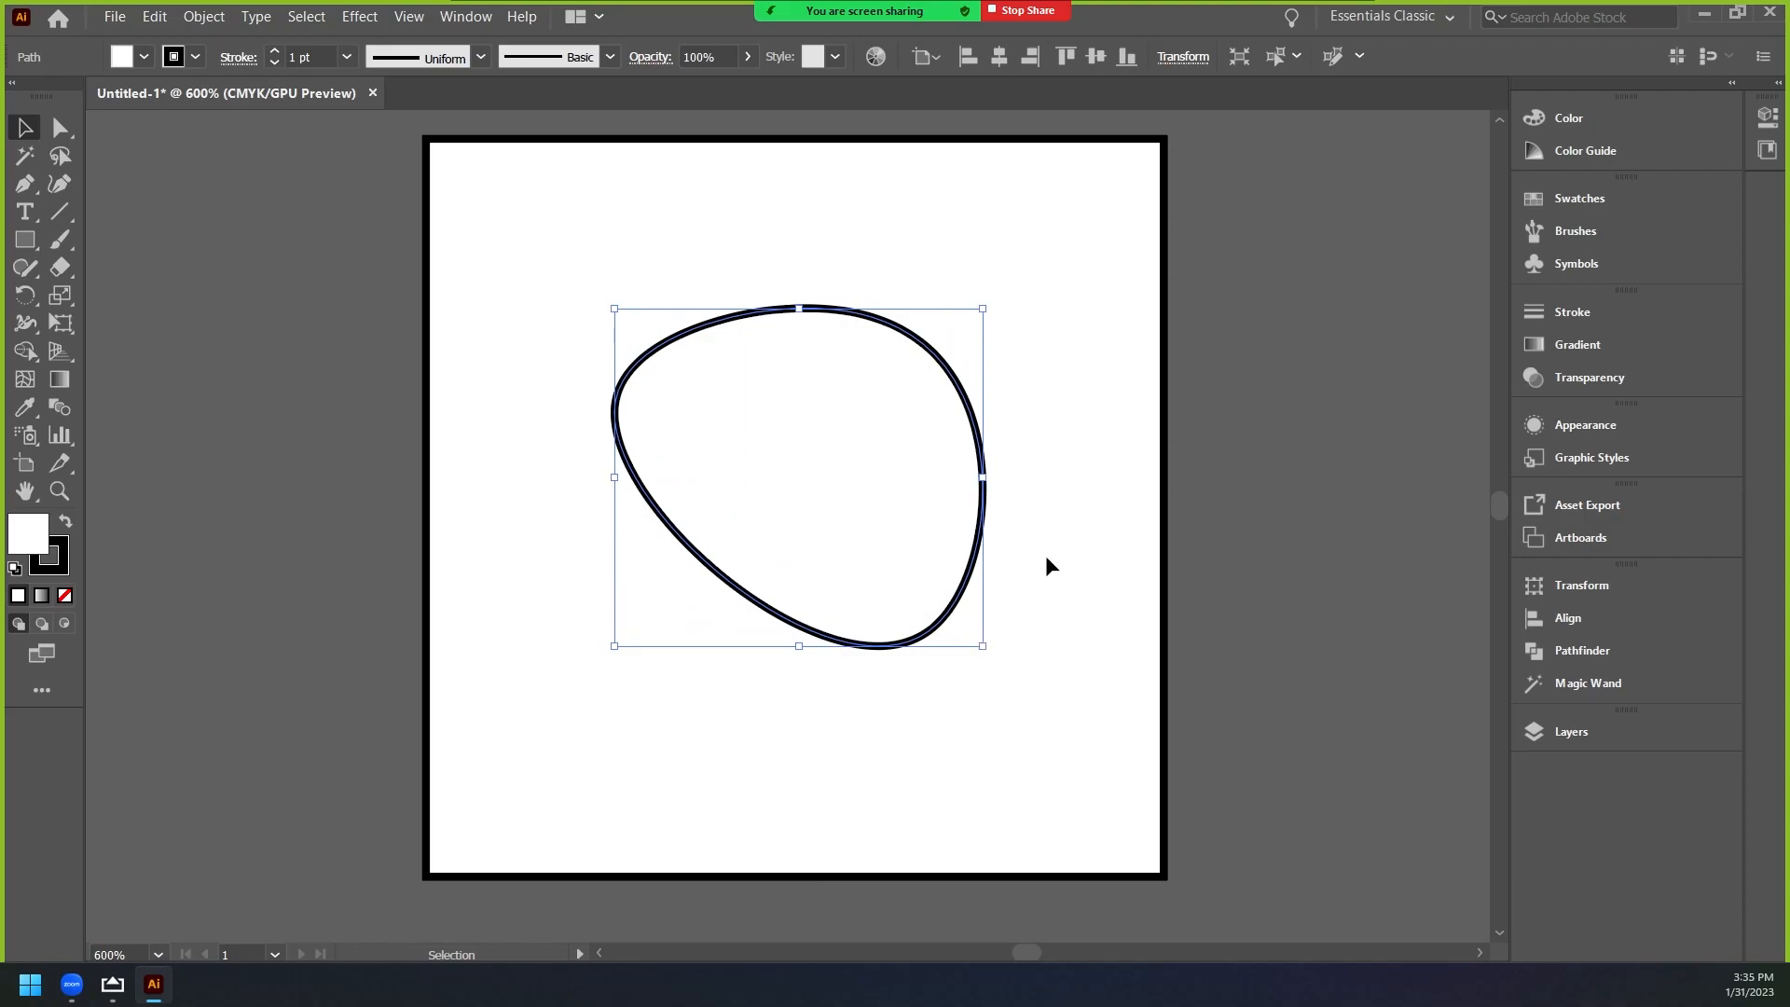
pyautogui.click(640, 613)
# Draw a small rectangle about 14.7 by 13.8 pt near the artboard's upper-left corner.
pyautogui.click(25, 240)
pyautogui.moveTo(523, 182); pyautogui.dragTo(634, 285)
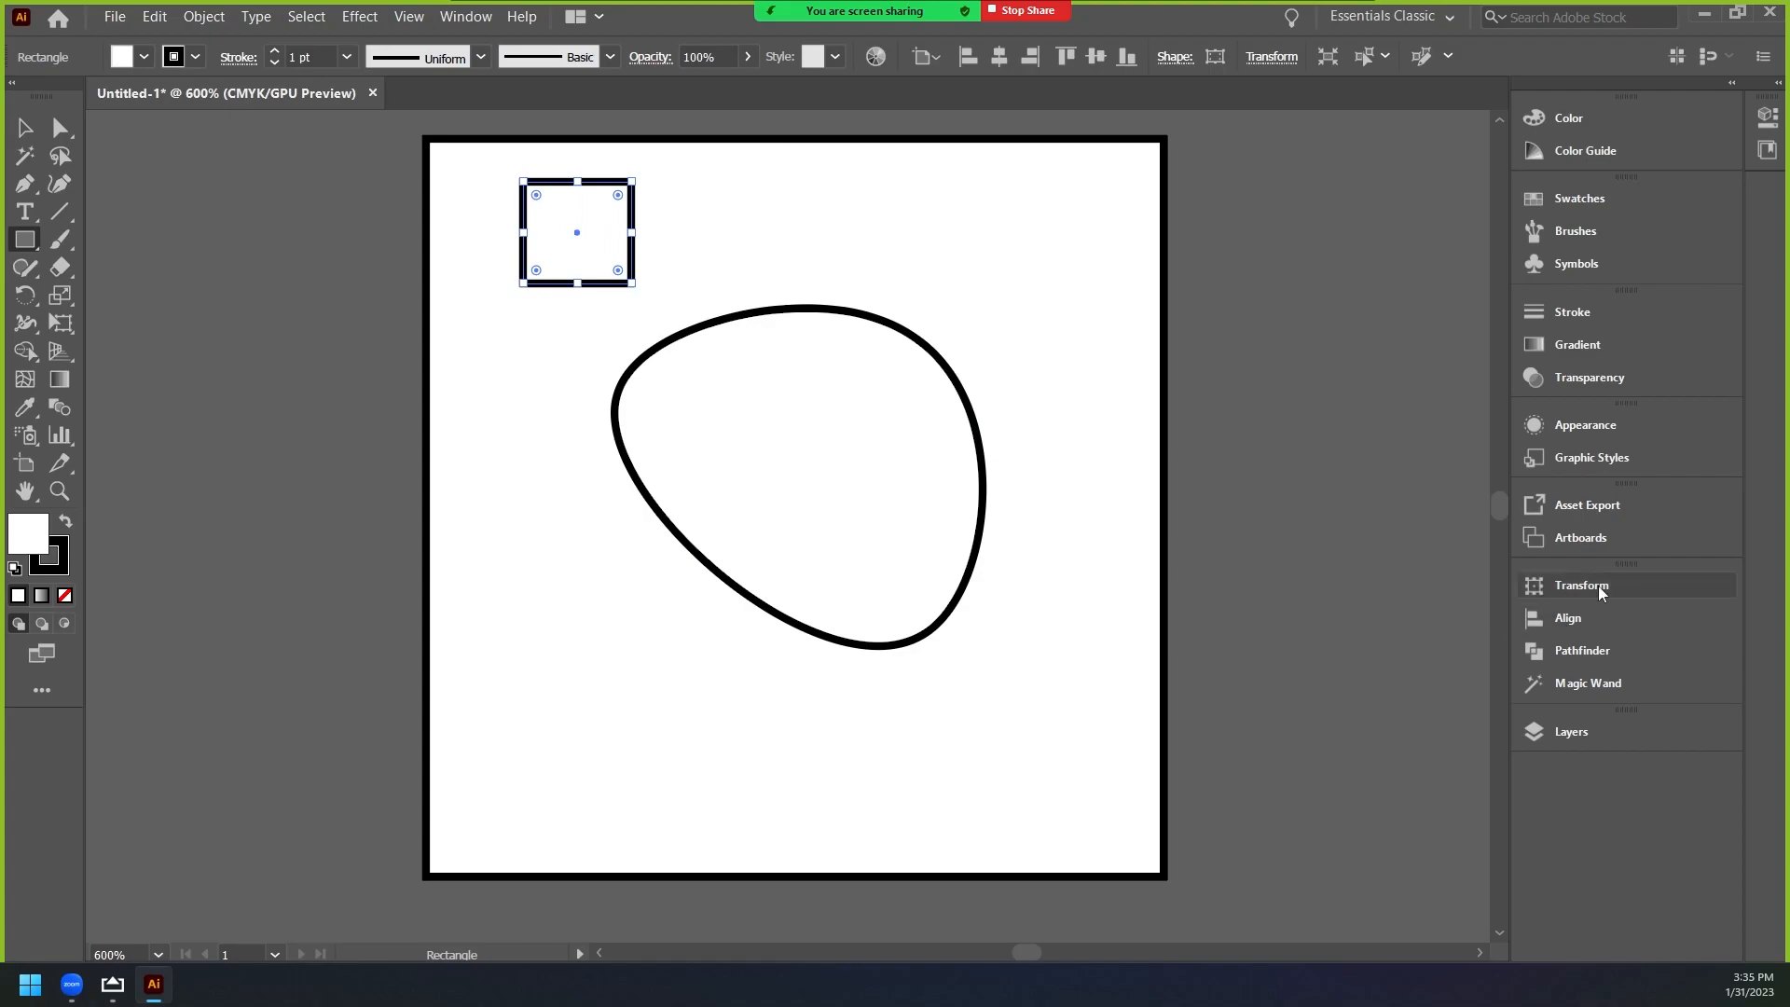
# Set the small rectangle's height to 10 pt and its width to 15 pt.
pyautogui.click(1538, 588)
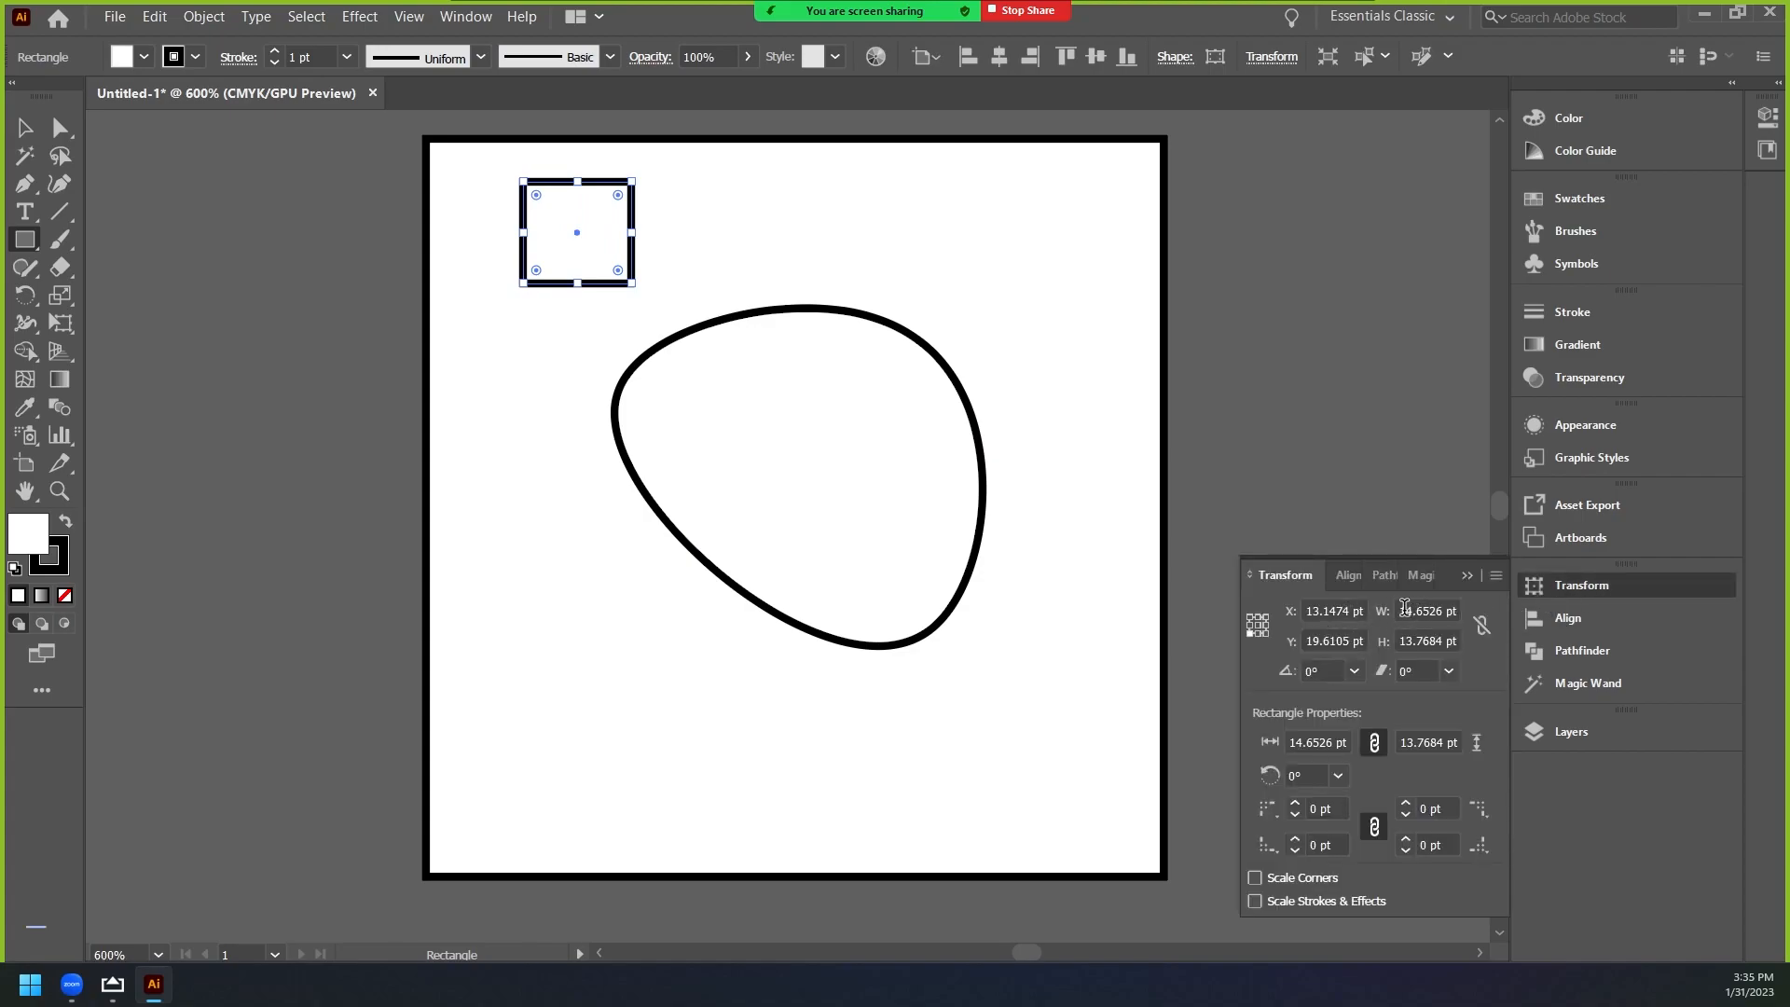
pyautogui.moveTo(1401, 608); pyautogui.dragTo(1441, 639)
pyautogui.click(1404, 641)
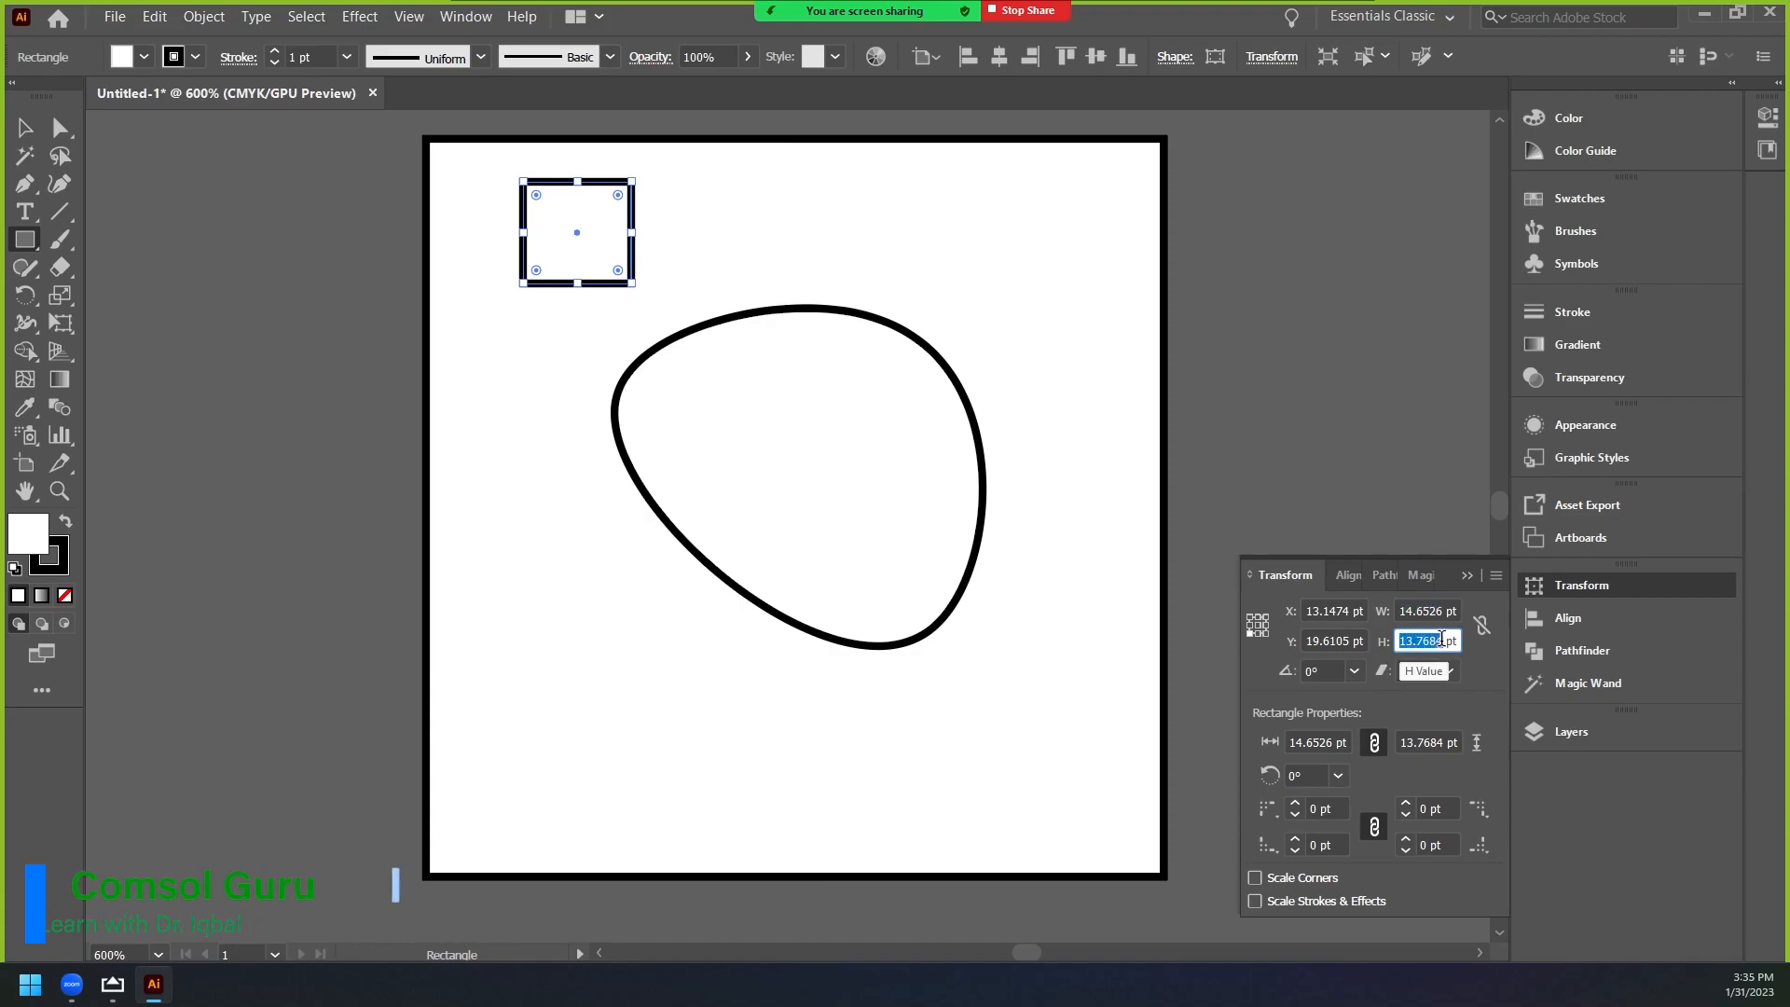
pyautogui.write('10')
pyautogui.click(1403, 611)
pyautogui.moveTo(1403, 611); pyautogui.dragTo(1447, 612)
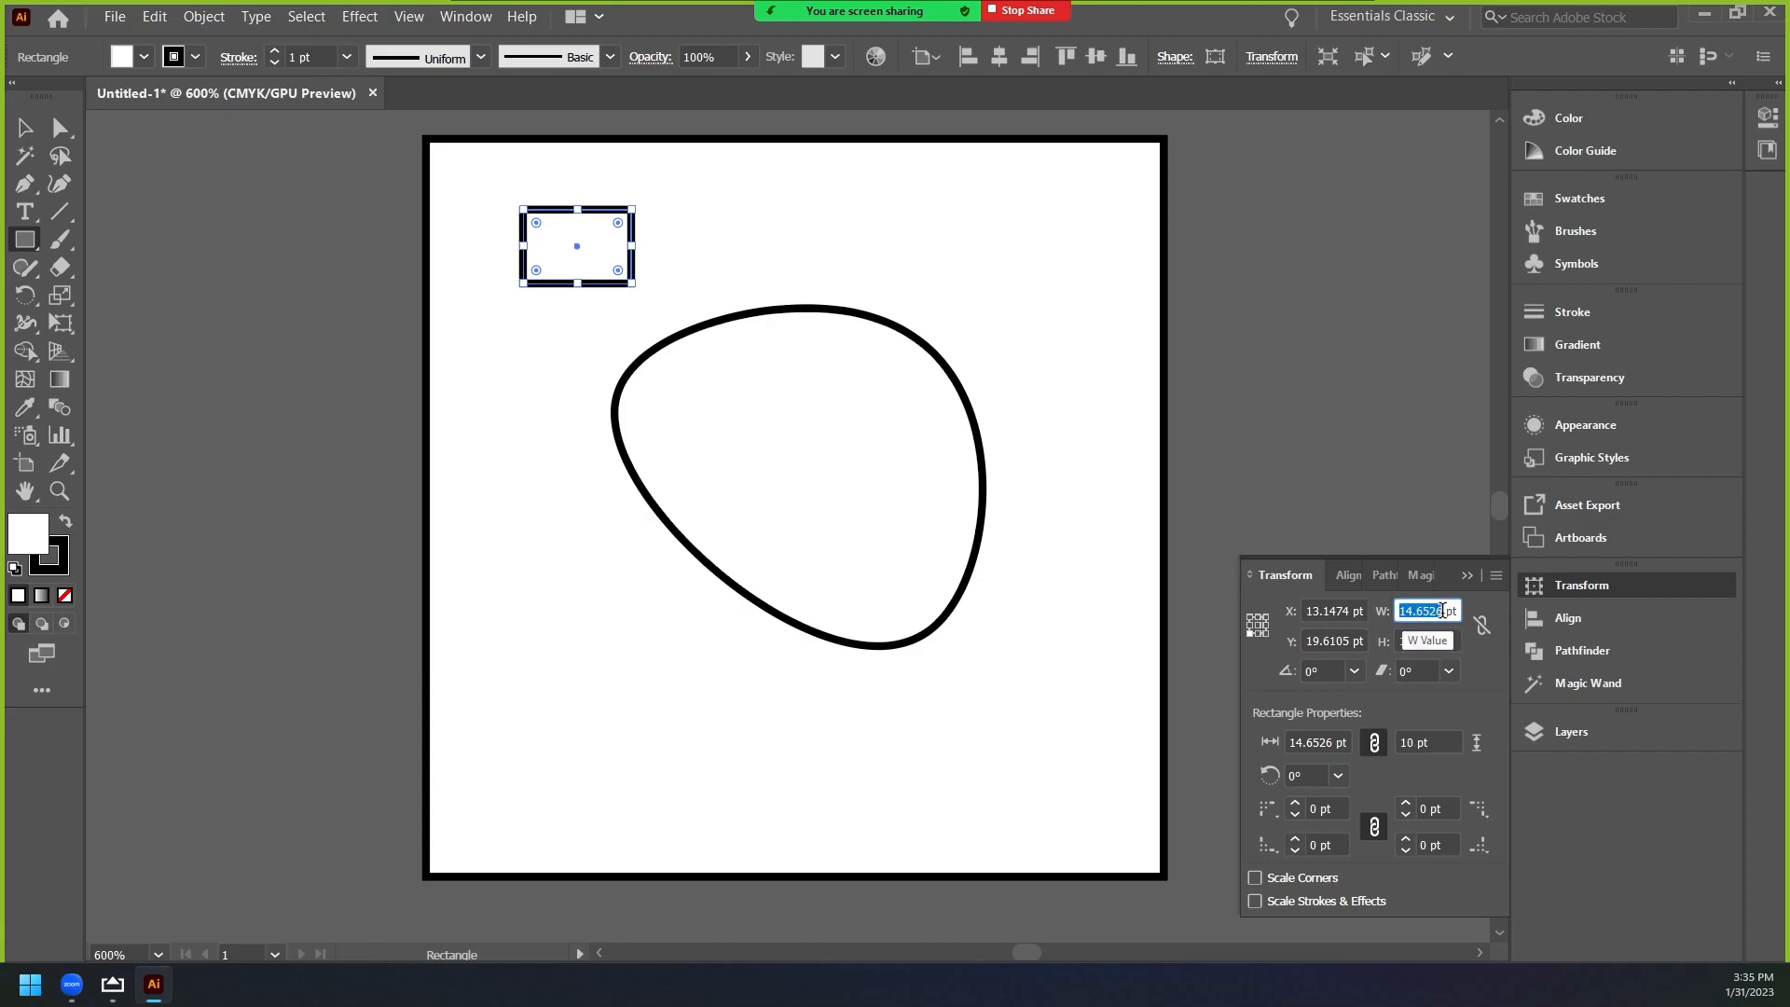
pyautogui.write('185')
pyautogui.press('BackSpace')
pyautogui.press('BackSpace')
pyautogui.write('5')
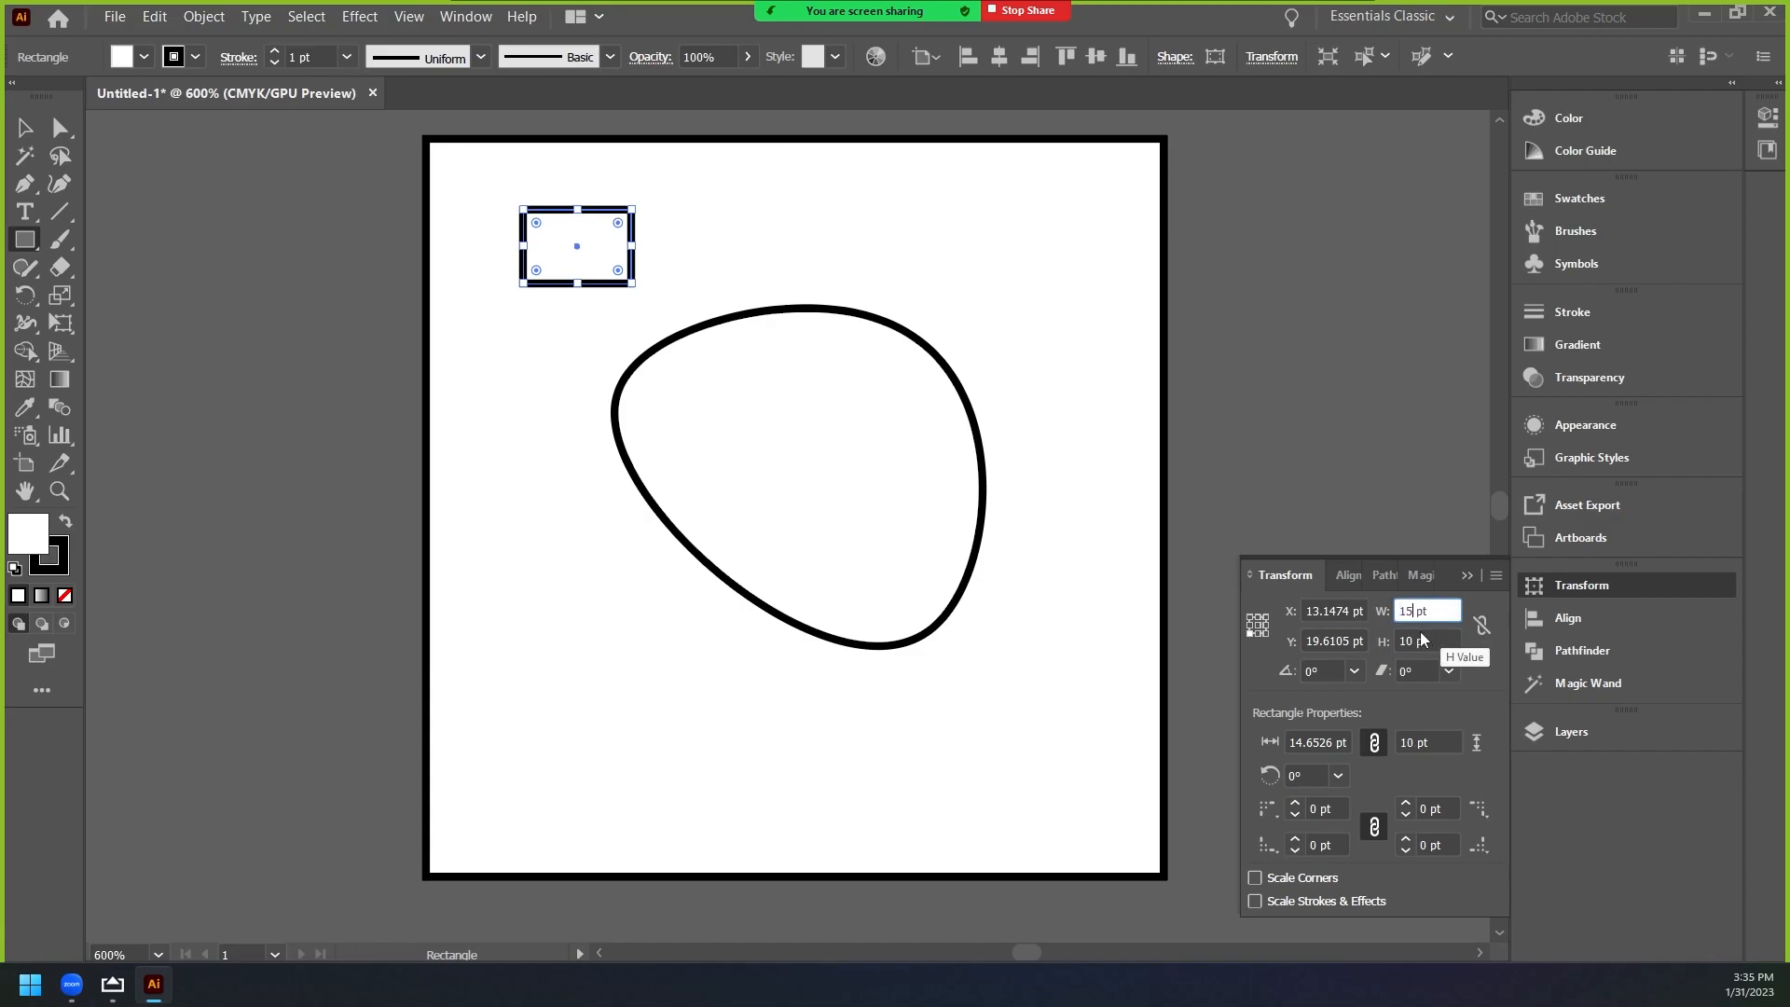
# Move the small rectangle slightly left and down inside the frame, then deselect it and close the transform settings.
pyautogui.click(26, 131)
pyautogui.click(531, 524)
pyautogui.moveTo(575, 291); pyautogui.dragTo(557, 309)
pyautogui.click(535, 467)
pyautogui.keyDown('alt'); pyautogui.scroll(-2, 715, 512); pyautogui.keyUp('alt')
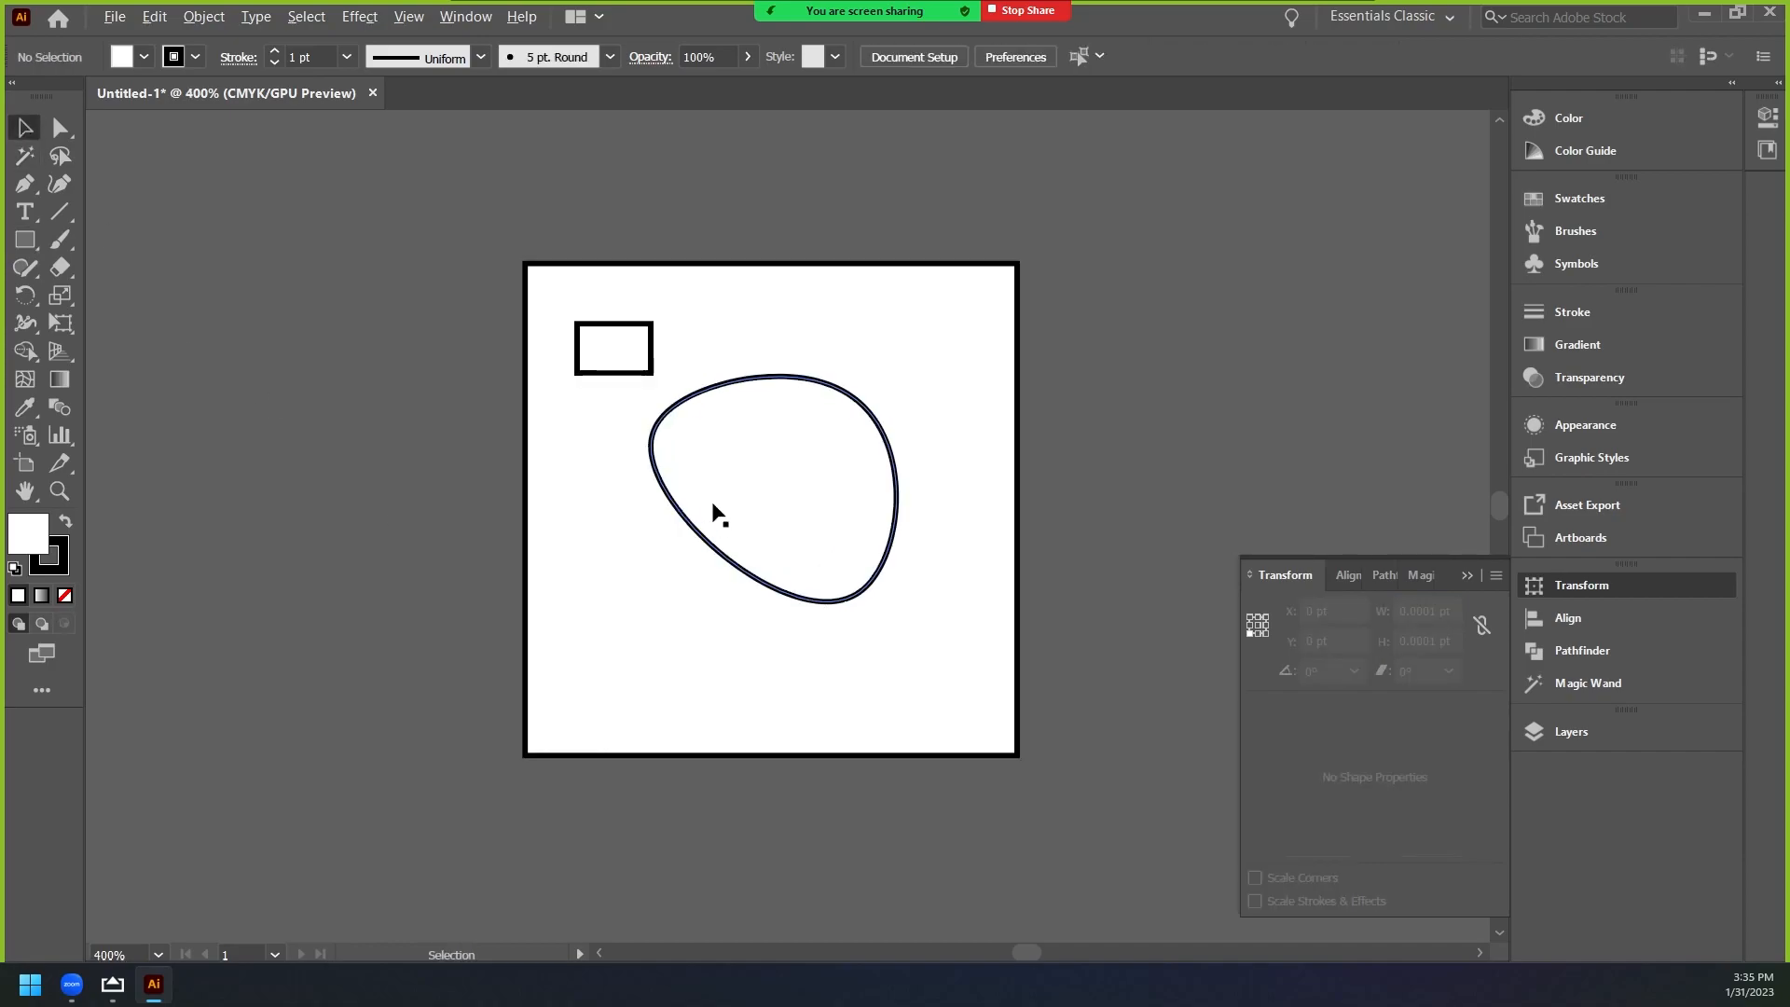
pyautogui.click(1467, 576)
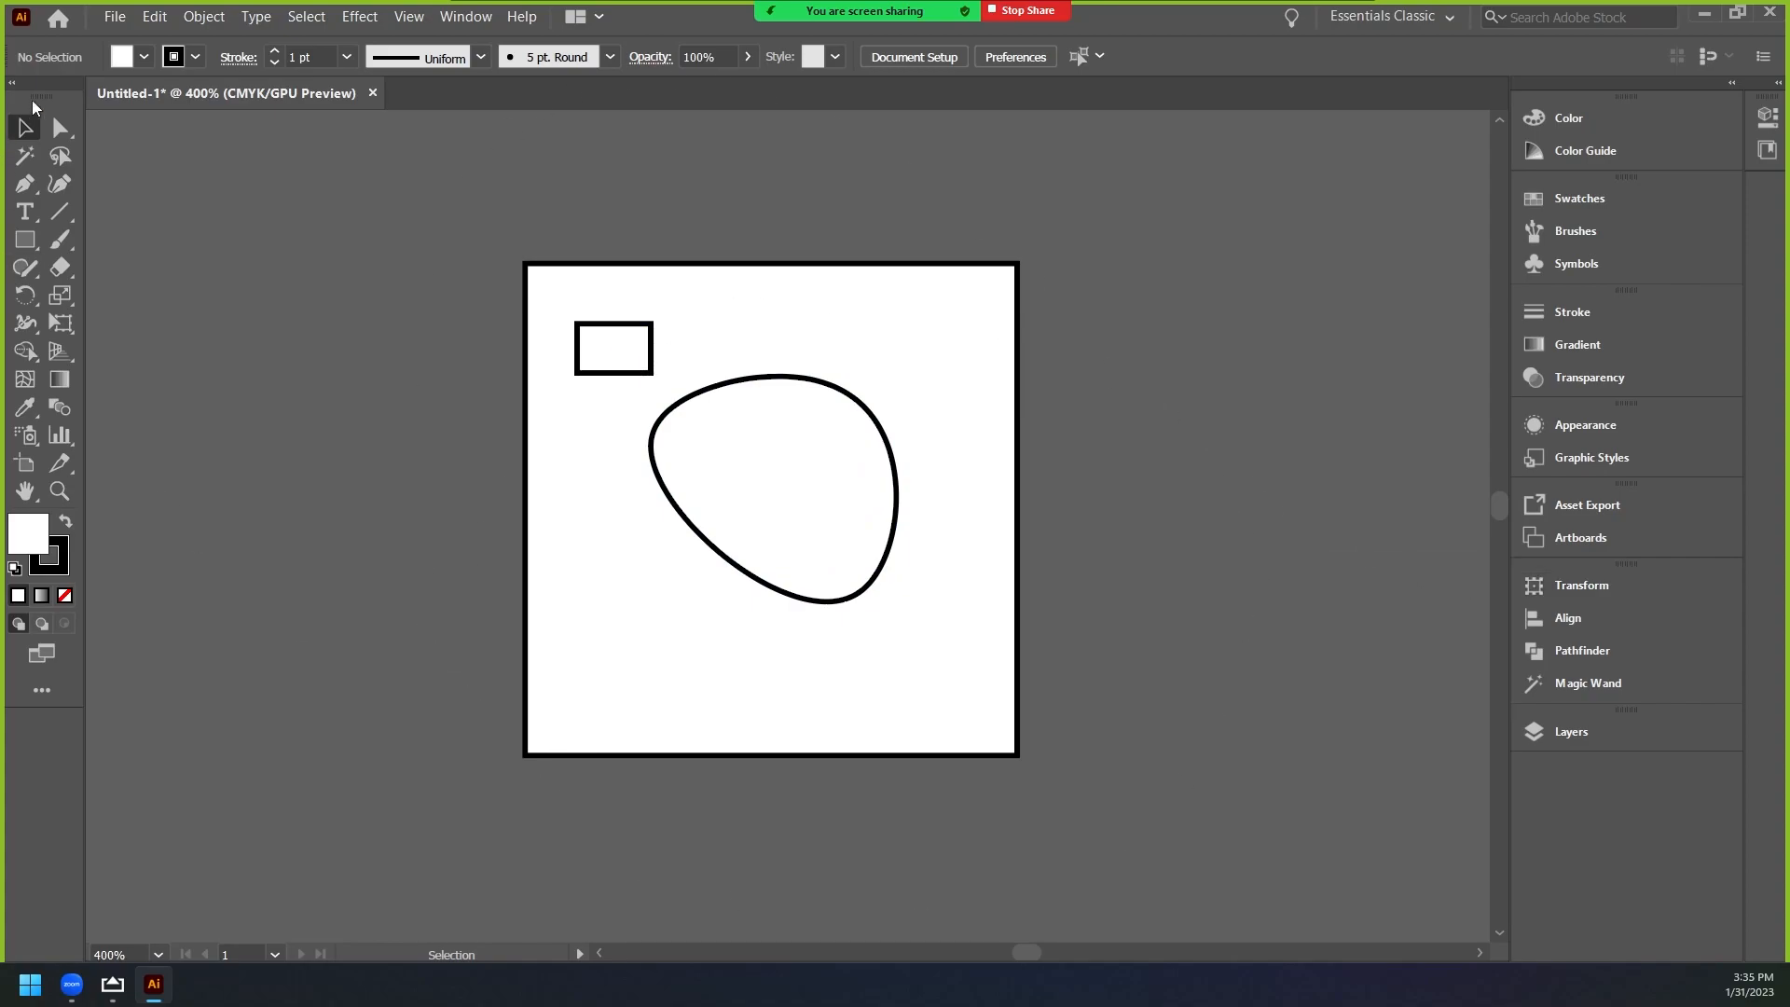
# Export the drawing as an AutoCAD Interchange DXF file named illustrator_1 in the Comsol Tutorials folder, accepting the default export options.
pyautogui.click(114, 17)
pyautogui.moveTo(186, 373)
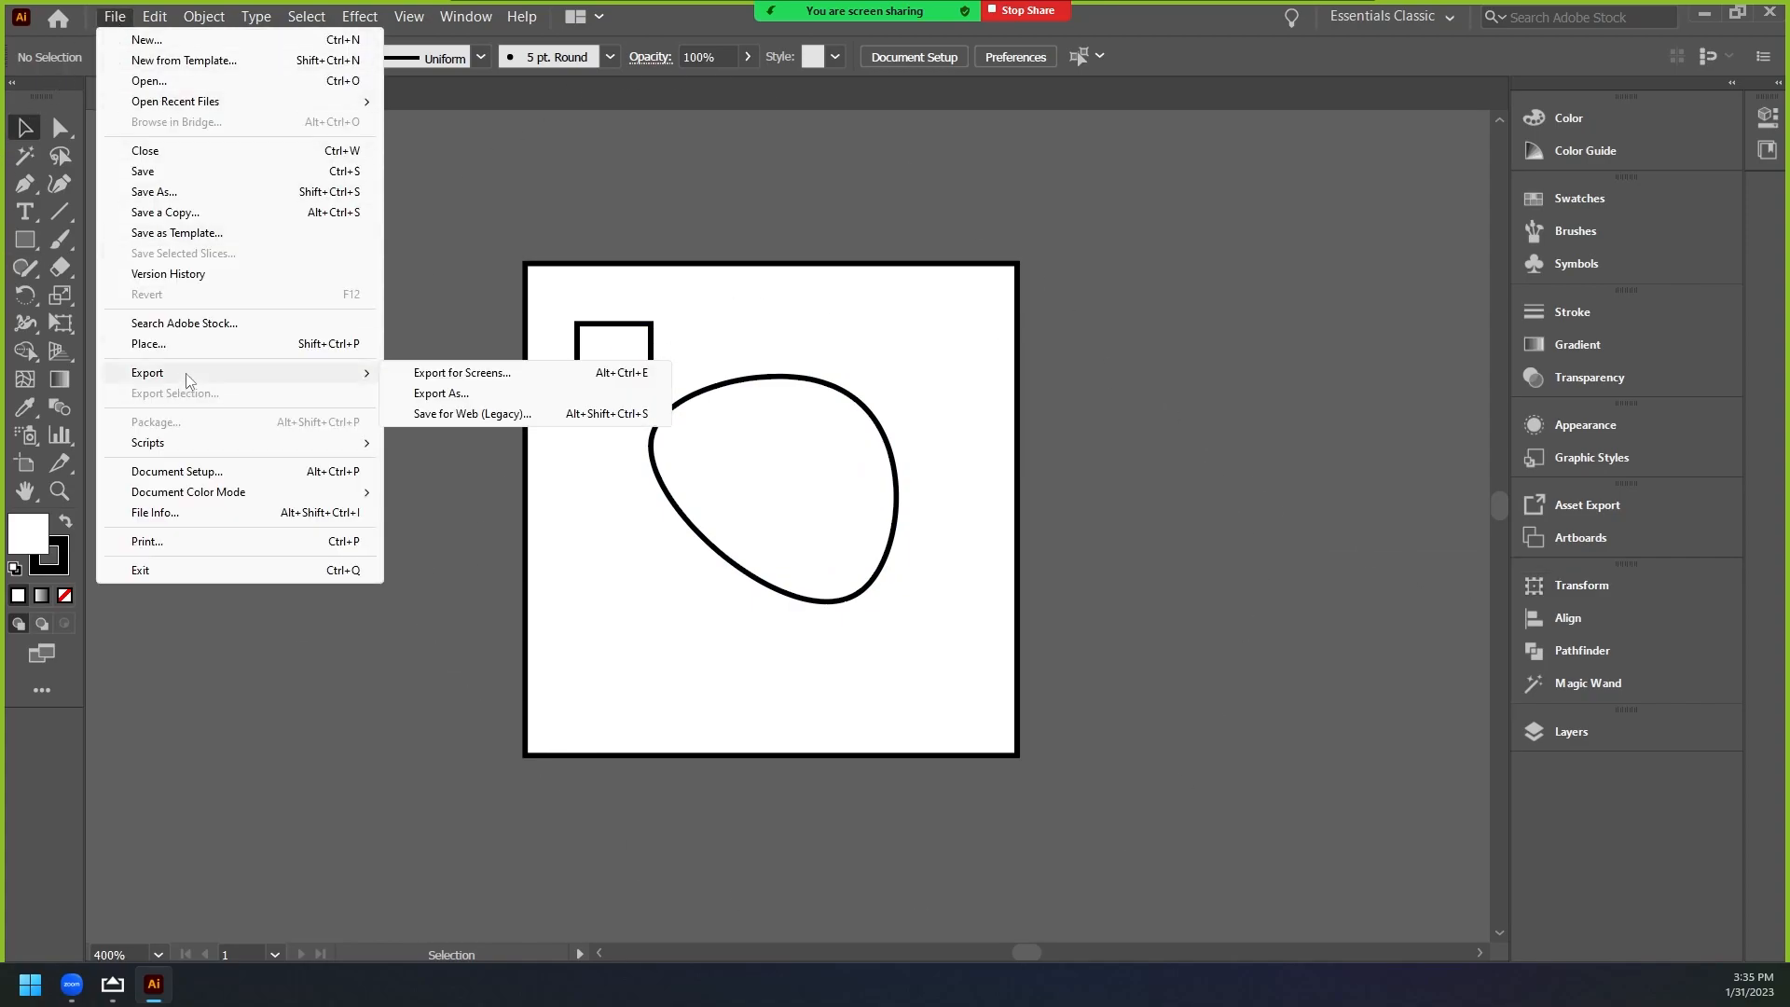
pyautogui.click(445, 393)
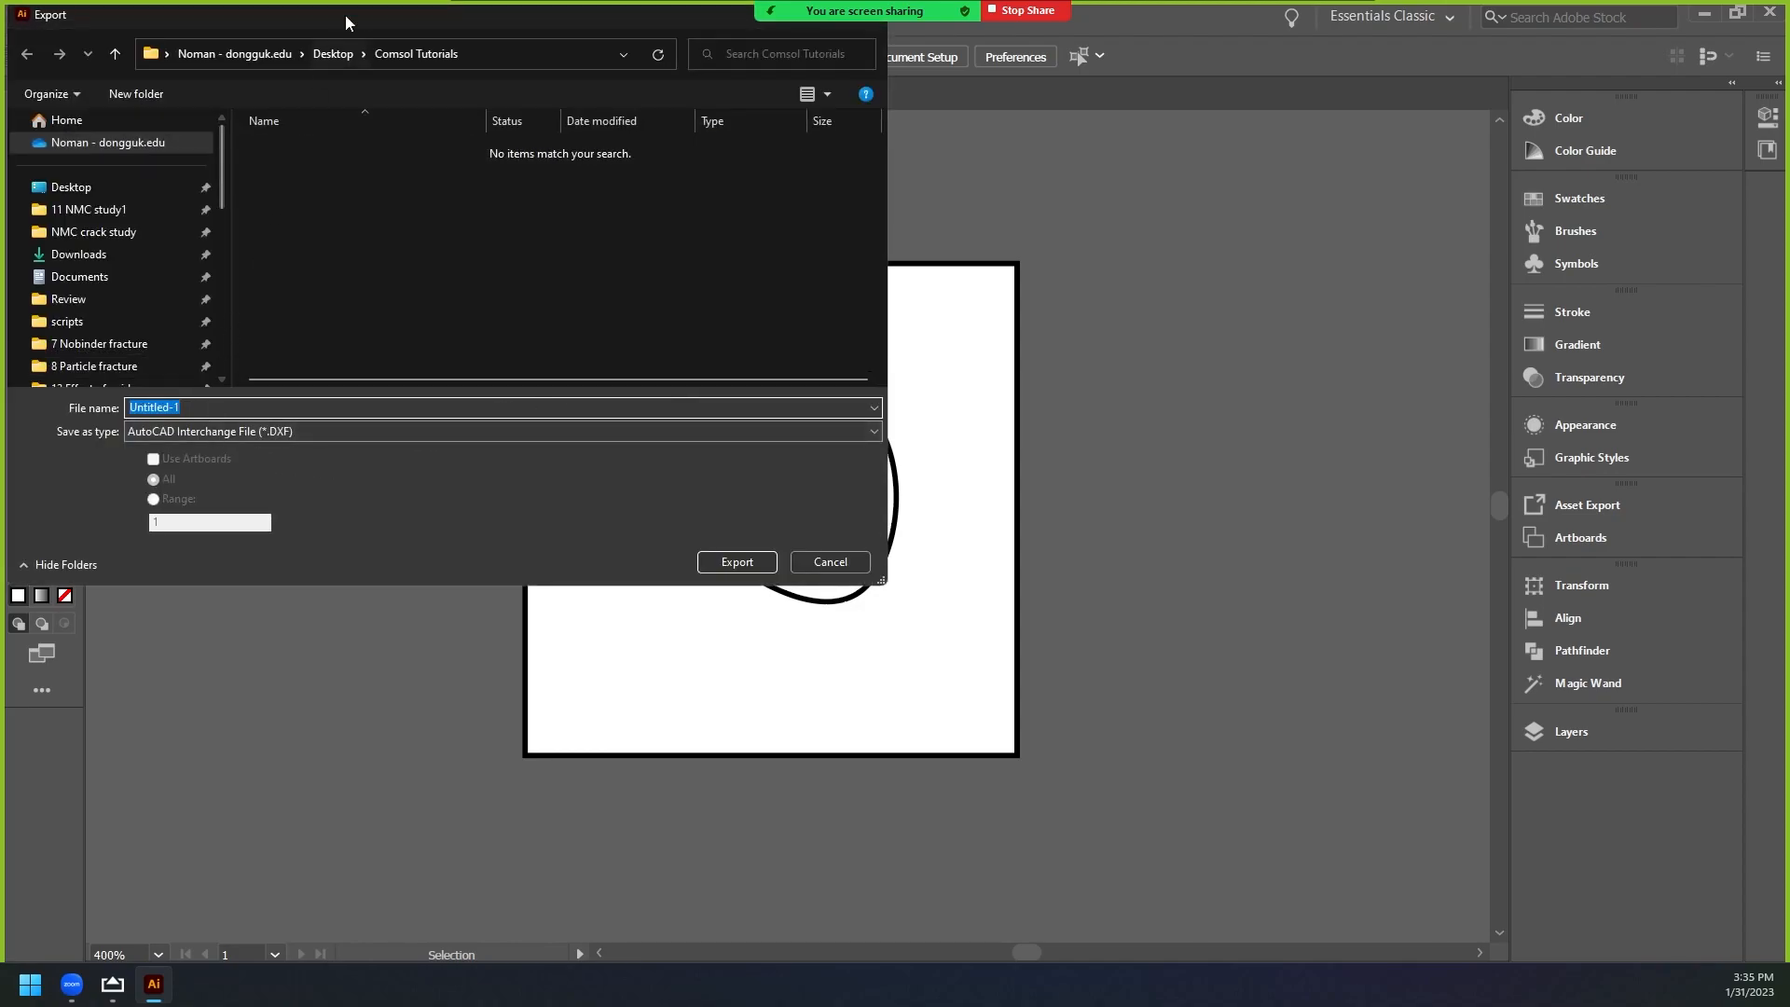
pyautogui.write('illustrator_1')
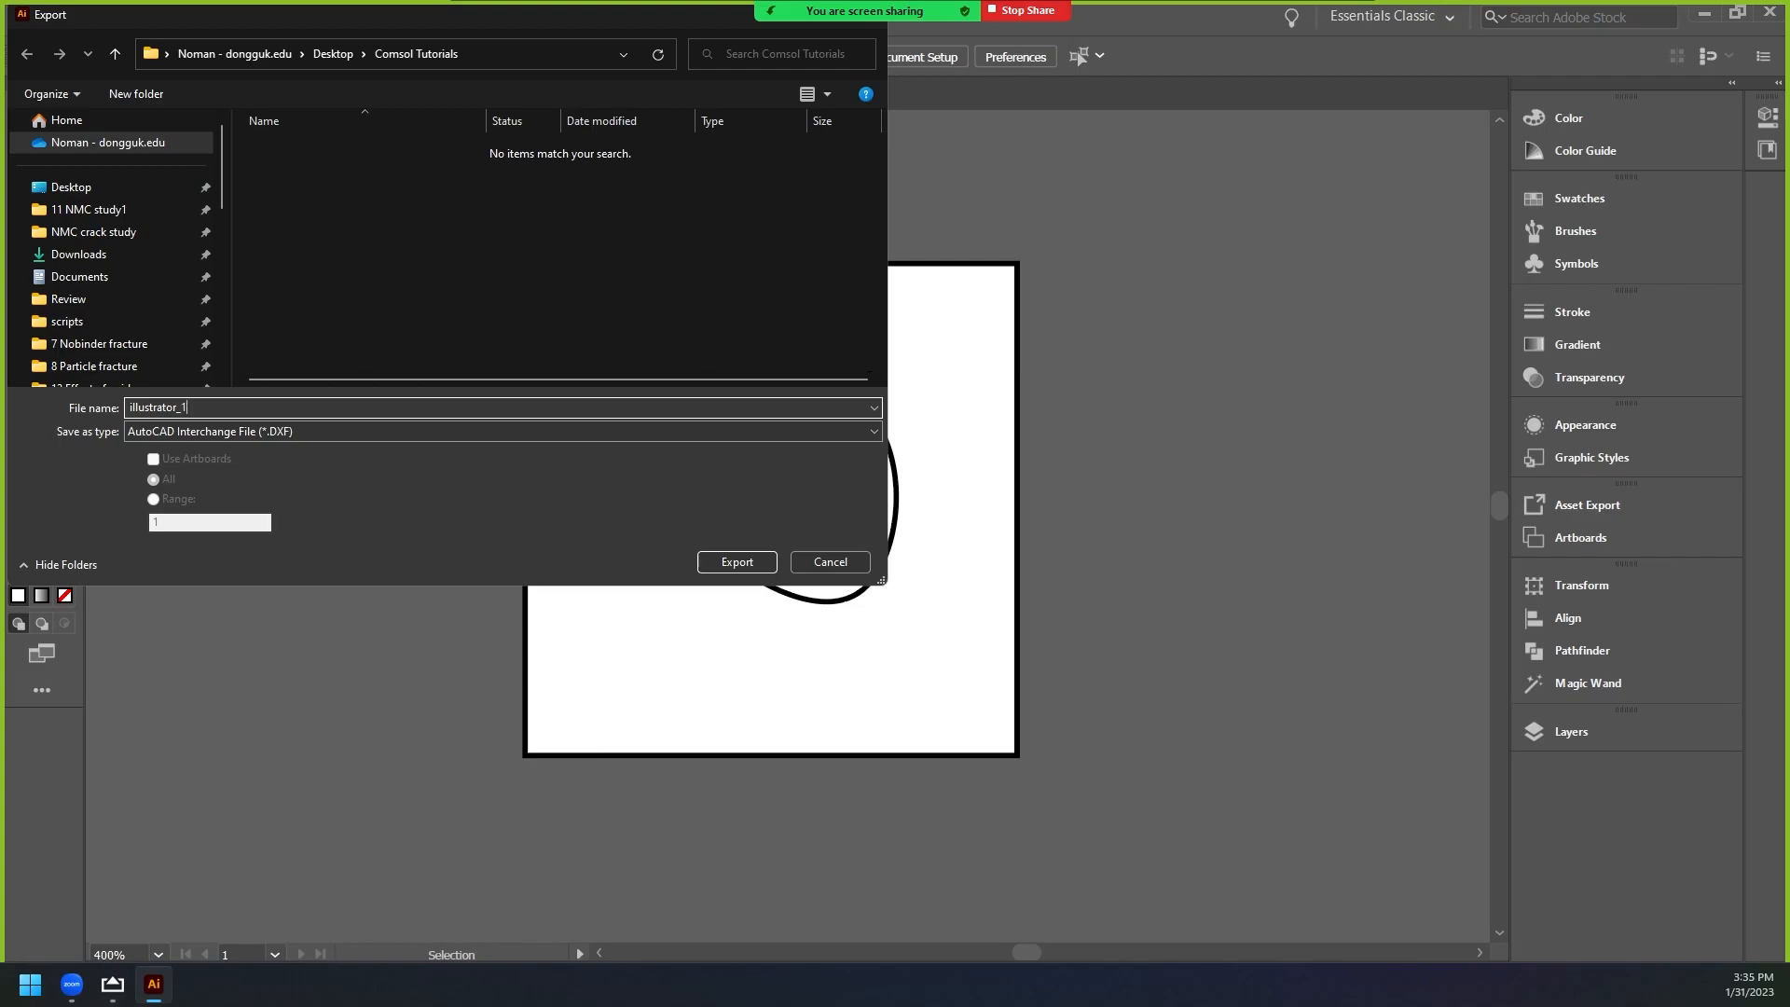
pyautogui.press('Return')
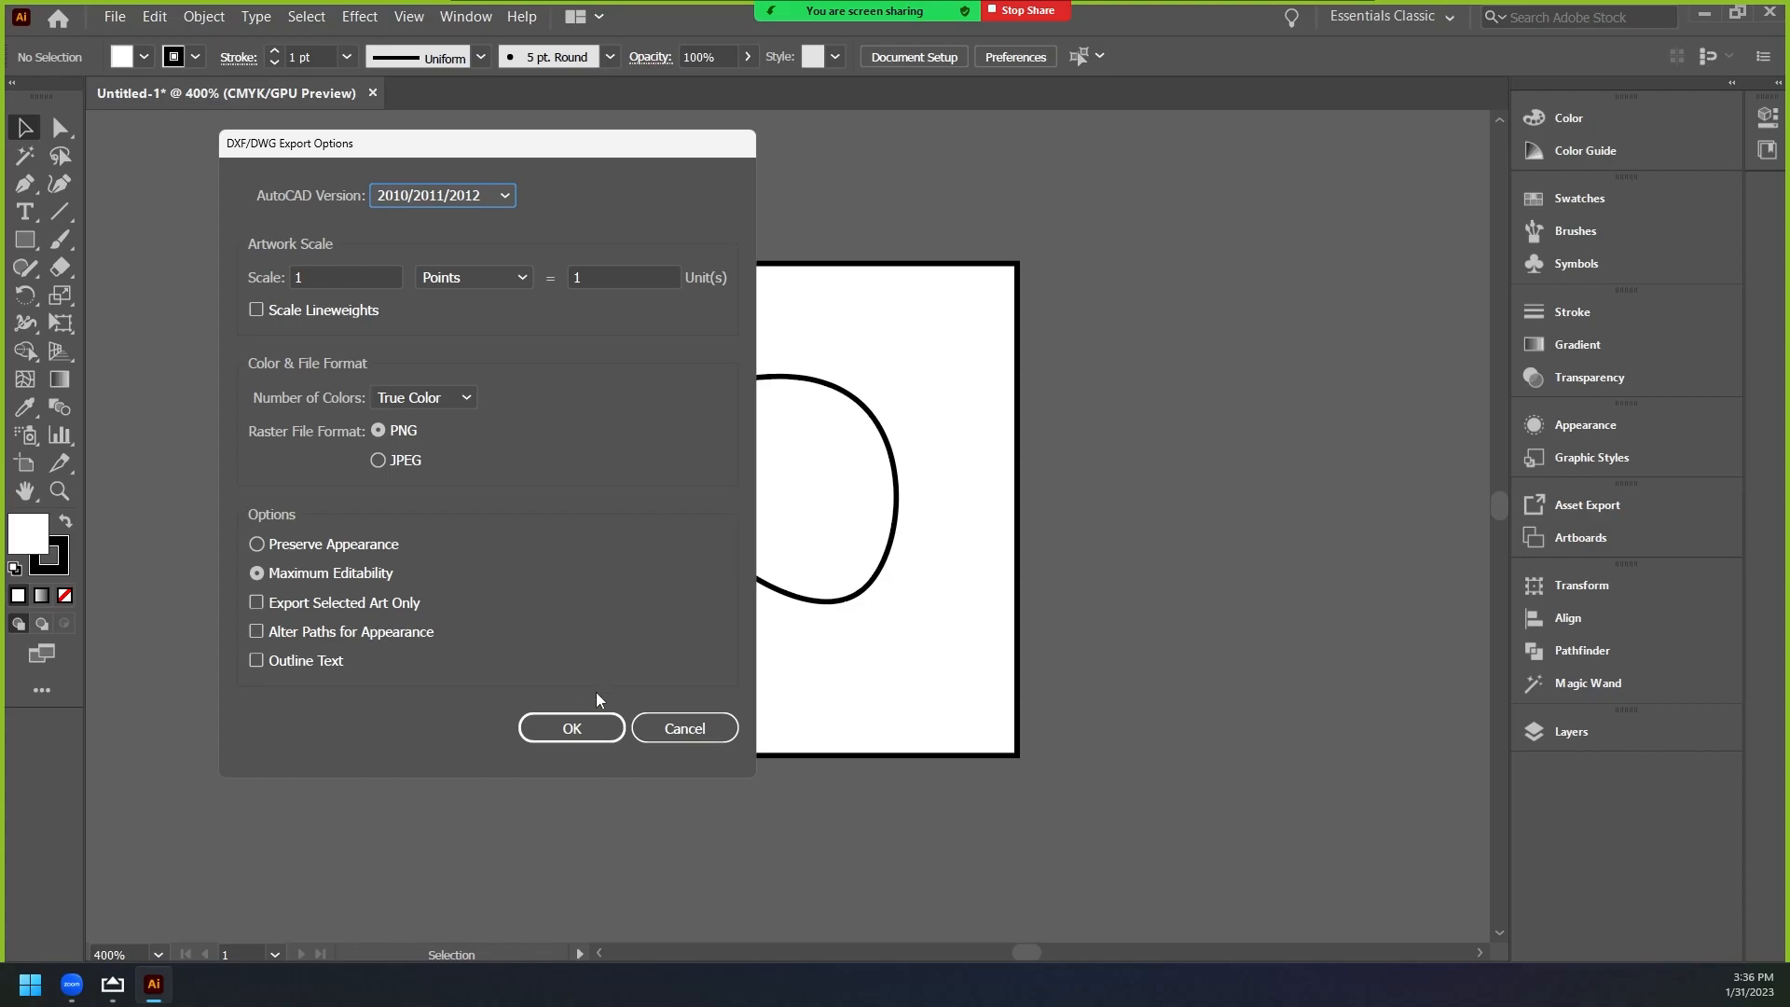
pyautogui.click(572, 729)
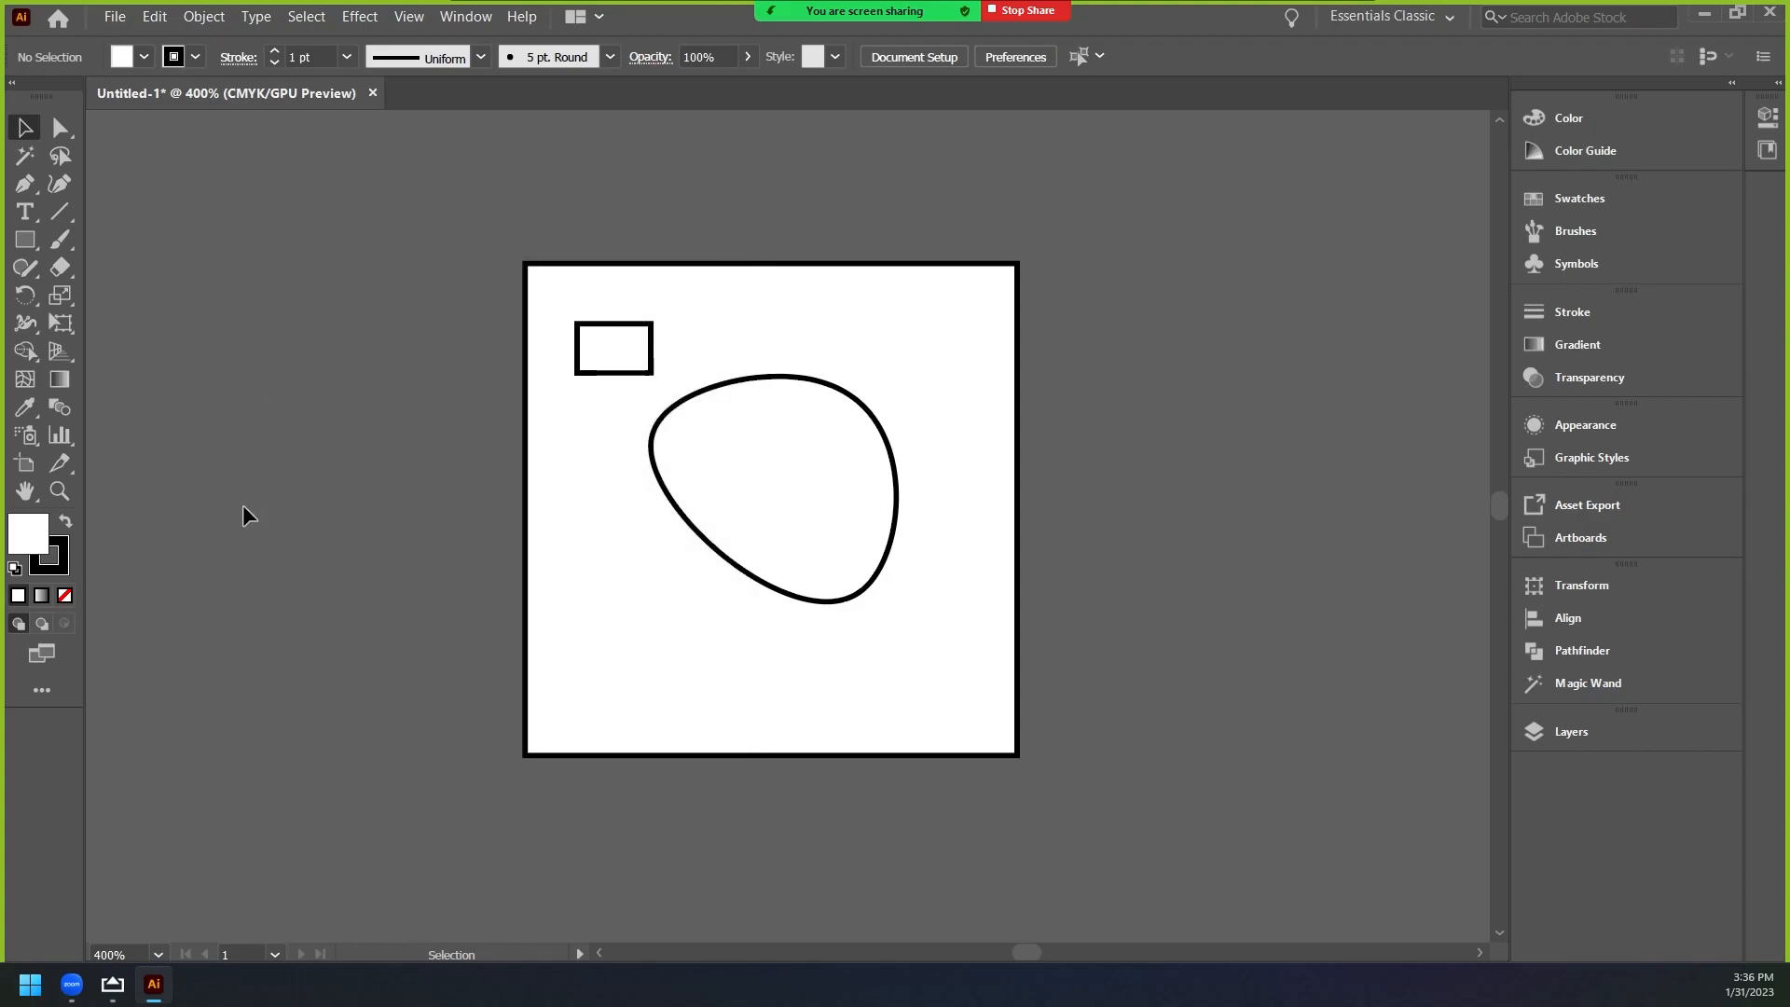
# Minimise Illustrator and check the Comsol Tutorials folder for the exported illustrator_1.dxf file.
pyautogui.click(1706, 17)
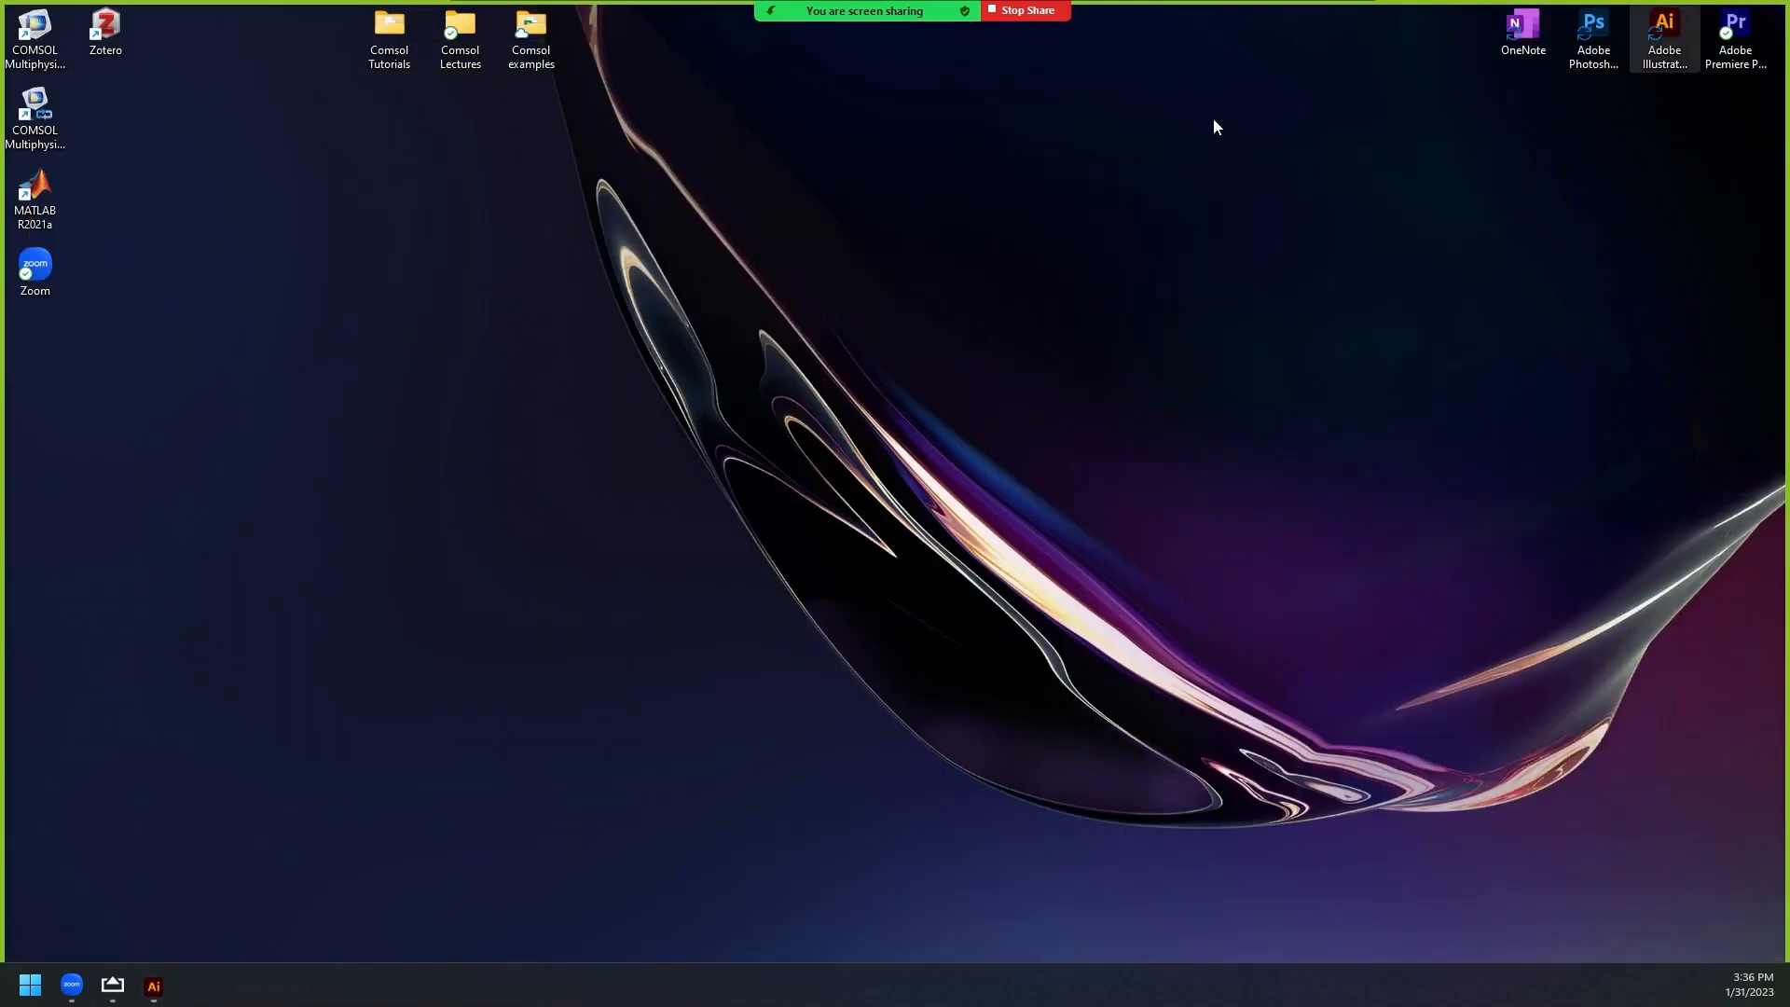
pyautogui.doubleClick(390, 42)
pyautogui.click(425, 474)
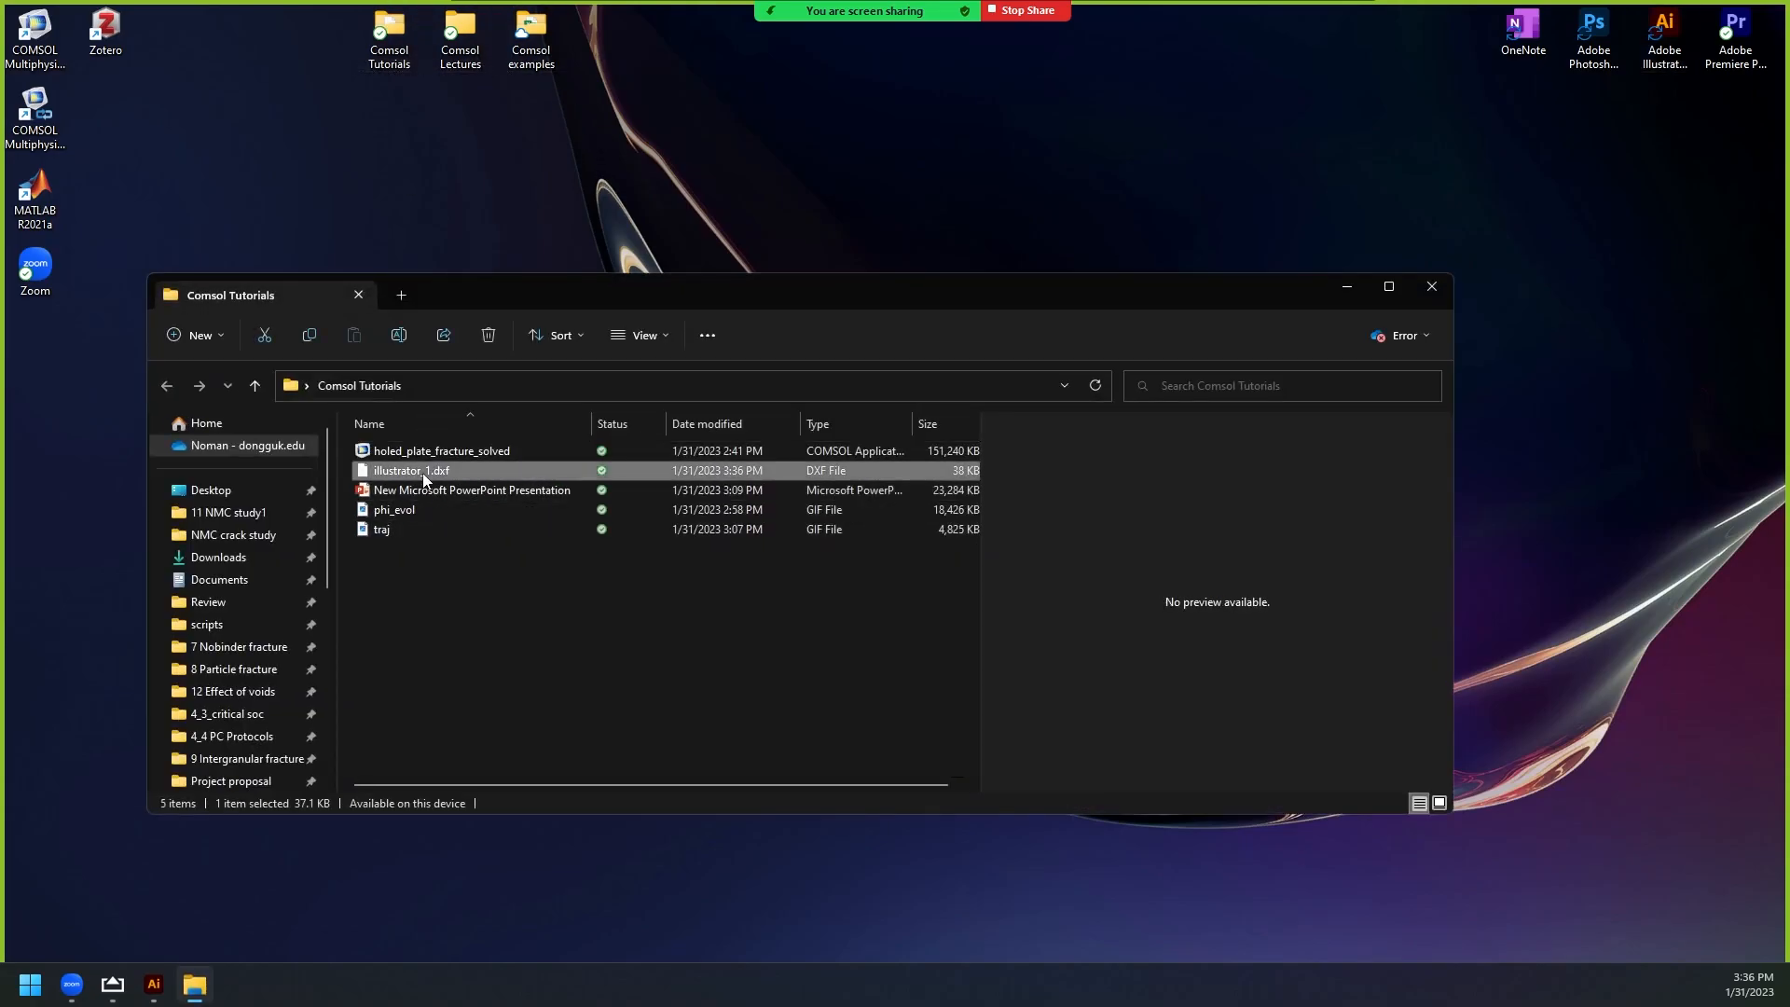
pyautogui.click(1048, 158)
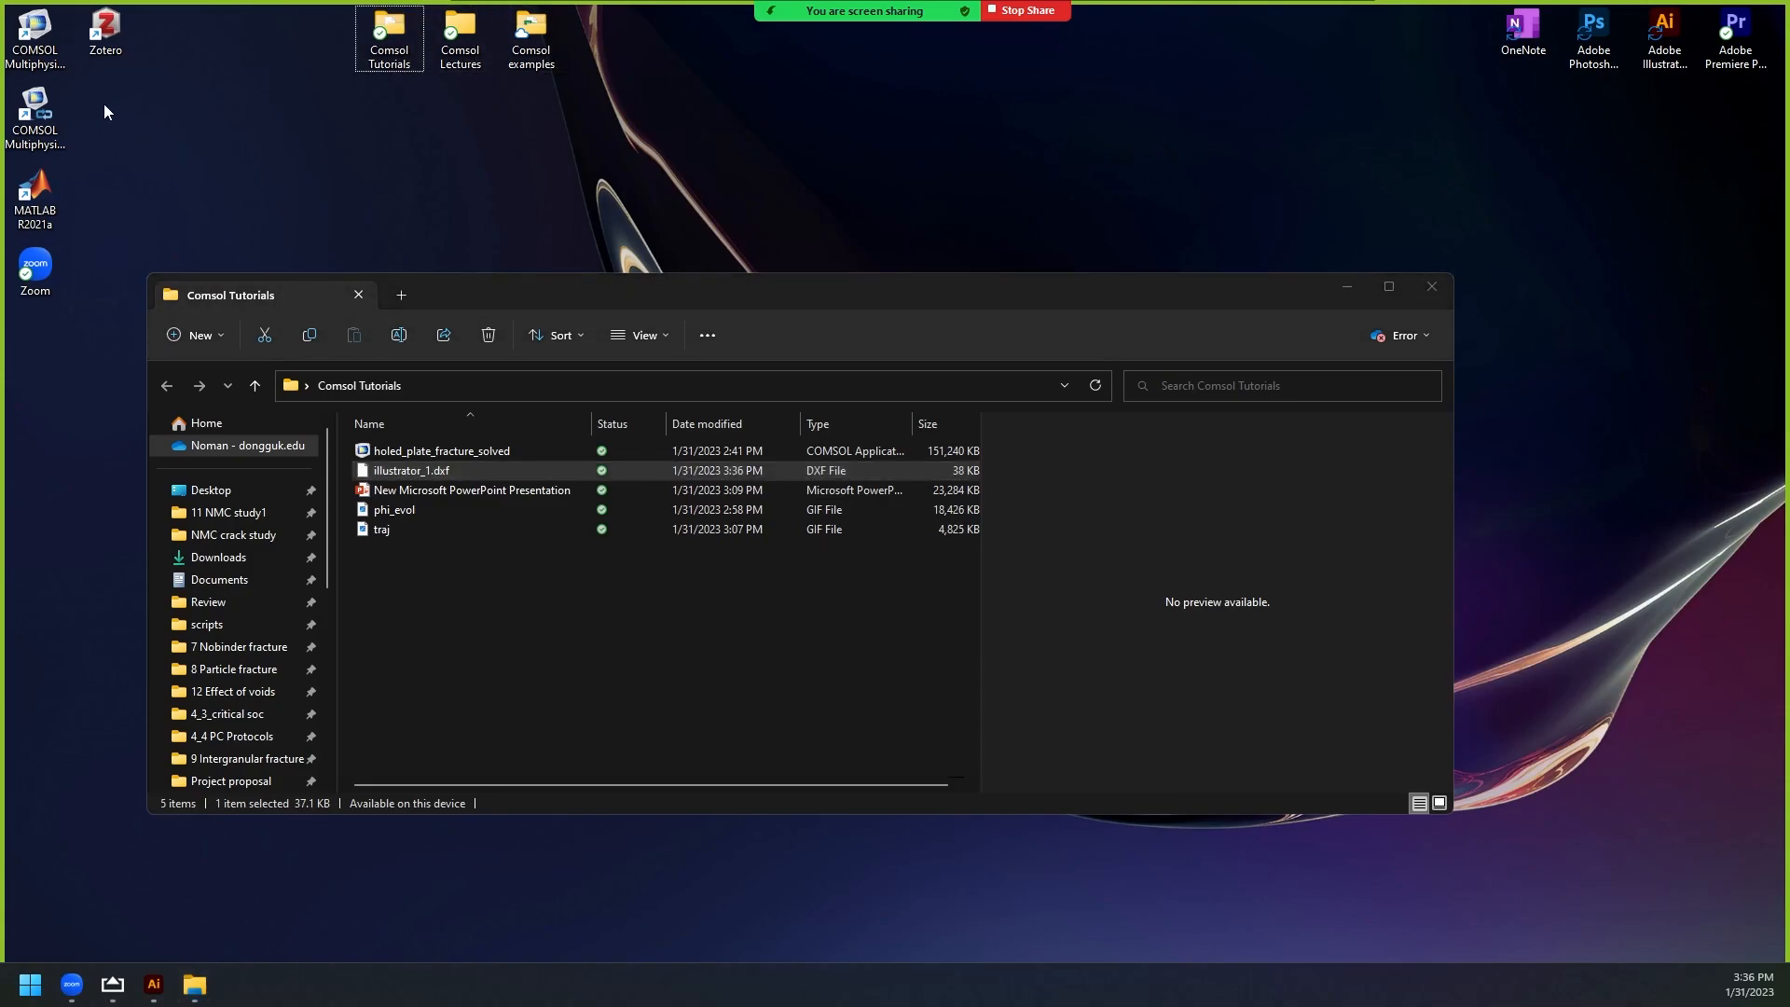
# Launch COMSOL Multiphysics 6.1 from the desktop and minimise the Comsol Tutorials folder window.
pyautogui.click(53, 75)
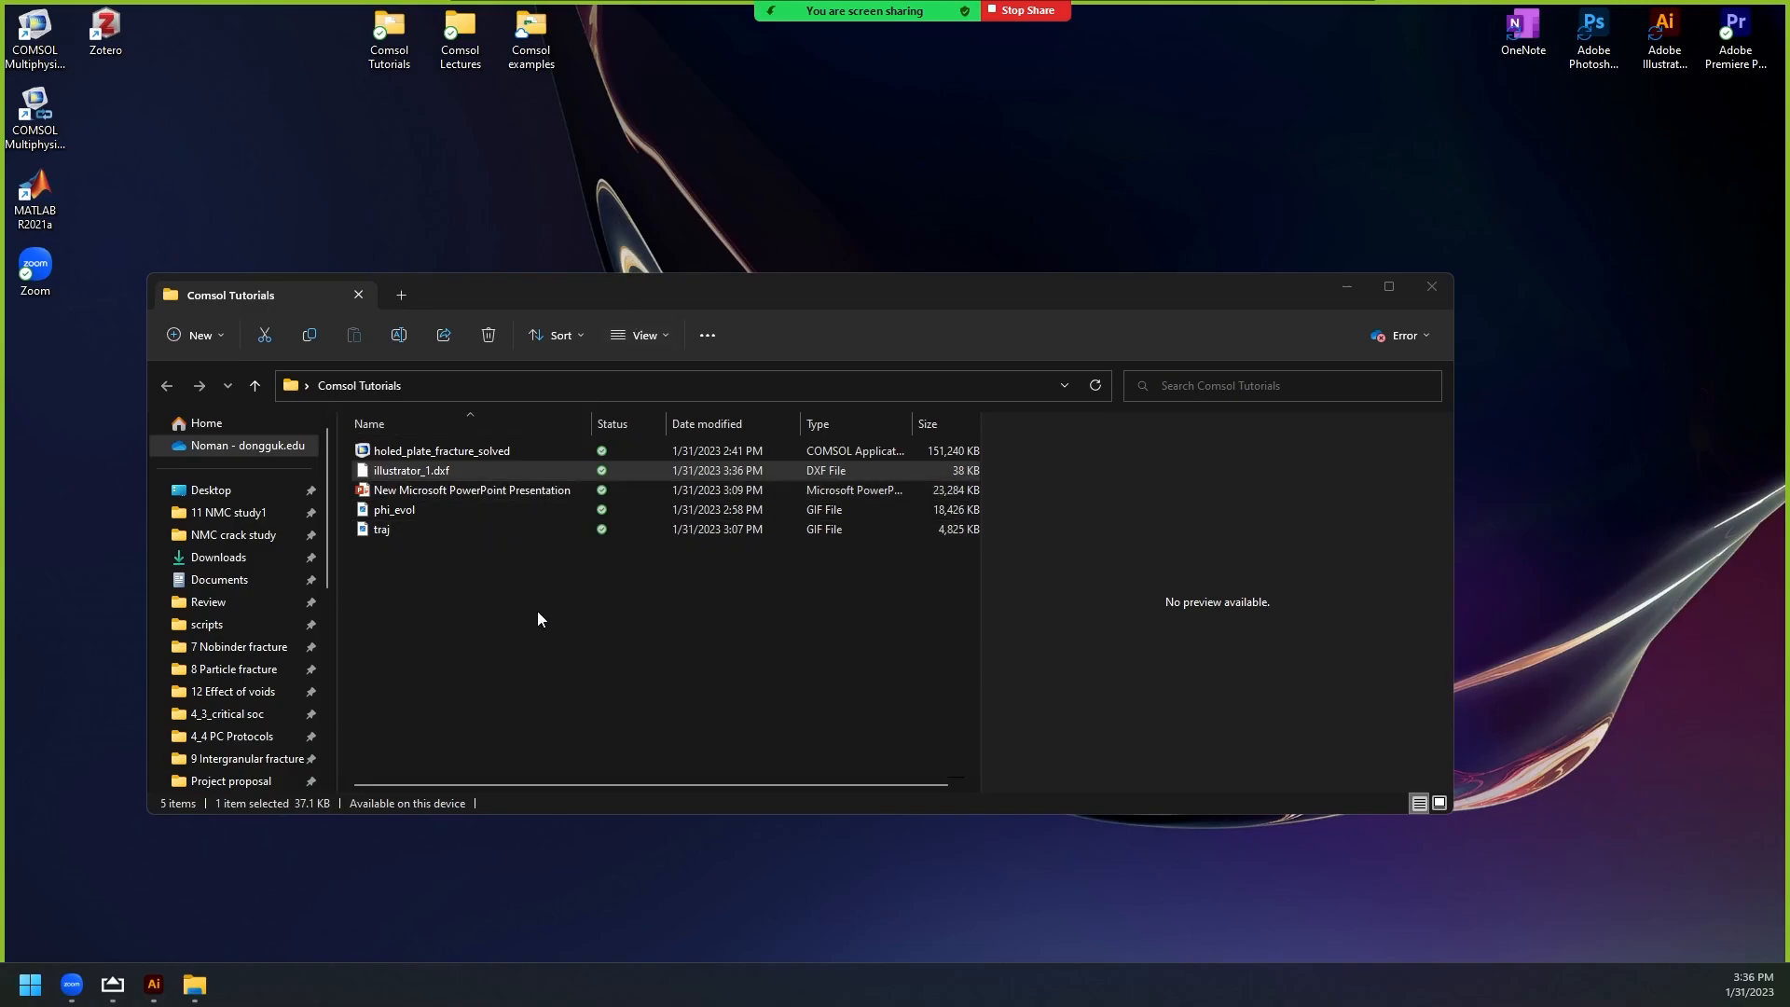
pyautogui.click(1346, 287)
pyautogui.moveTo(1060, 308); pyautogui.dragTo(1142, 476)
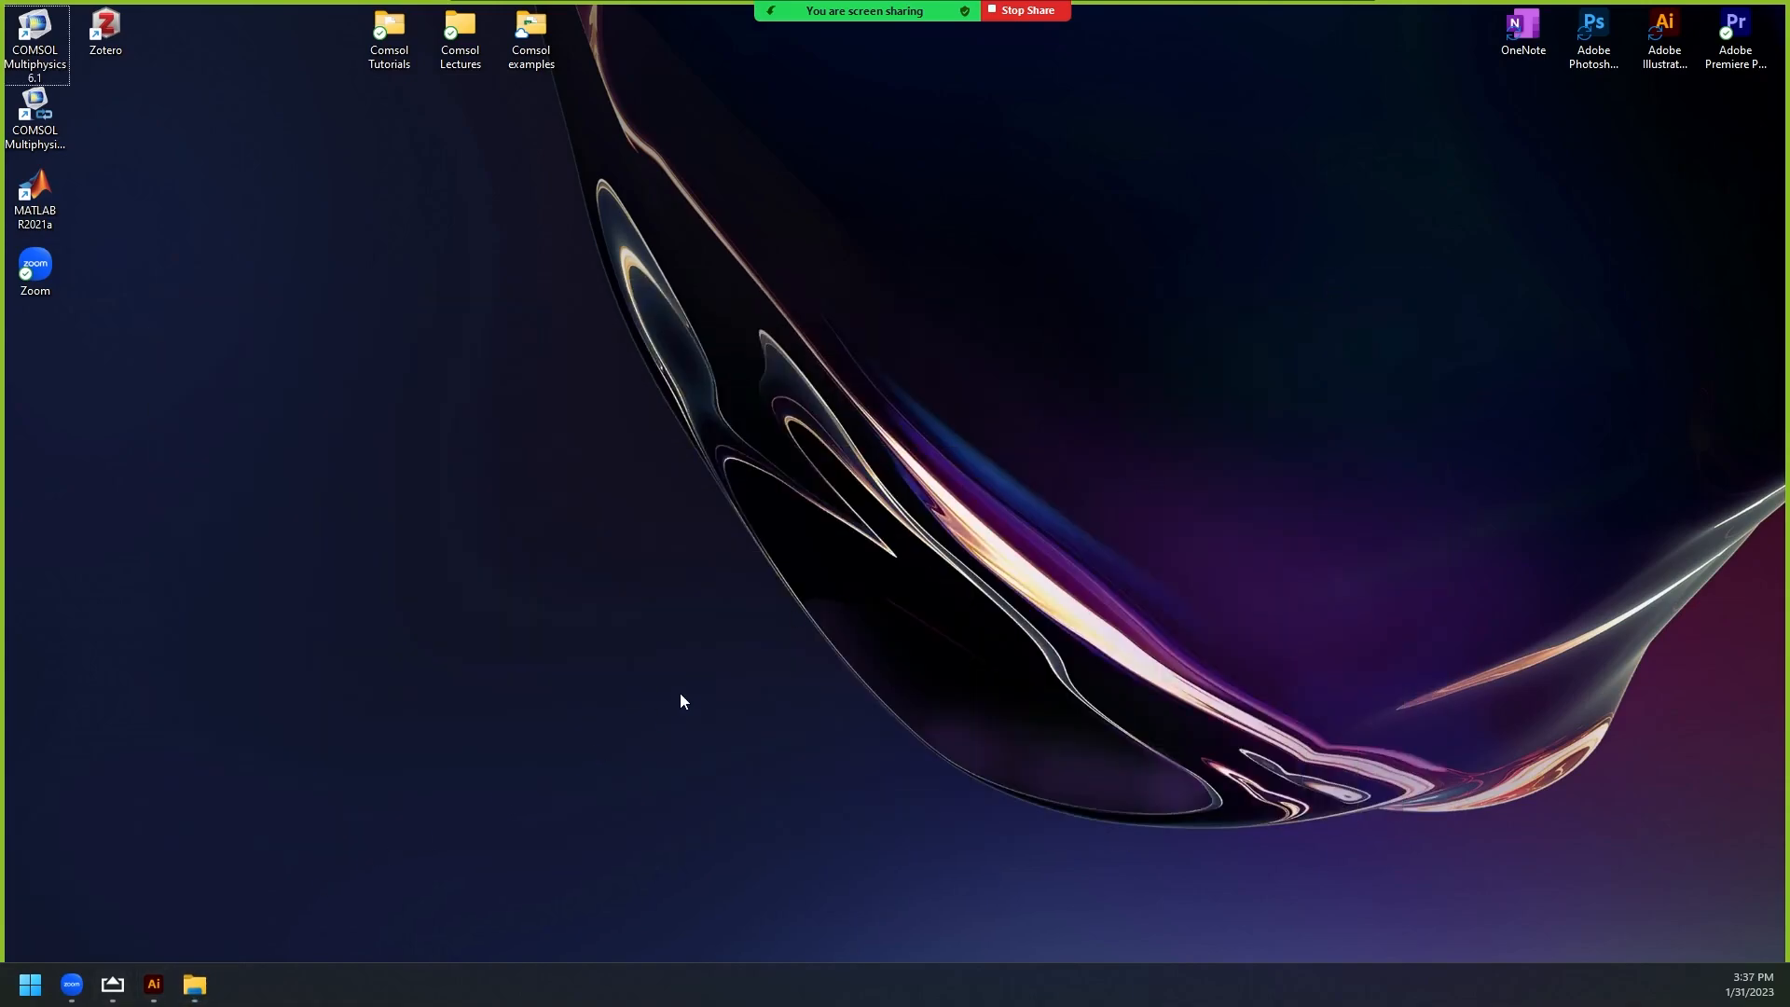
pyautogui.click(155, 990)
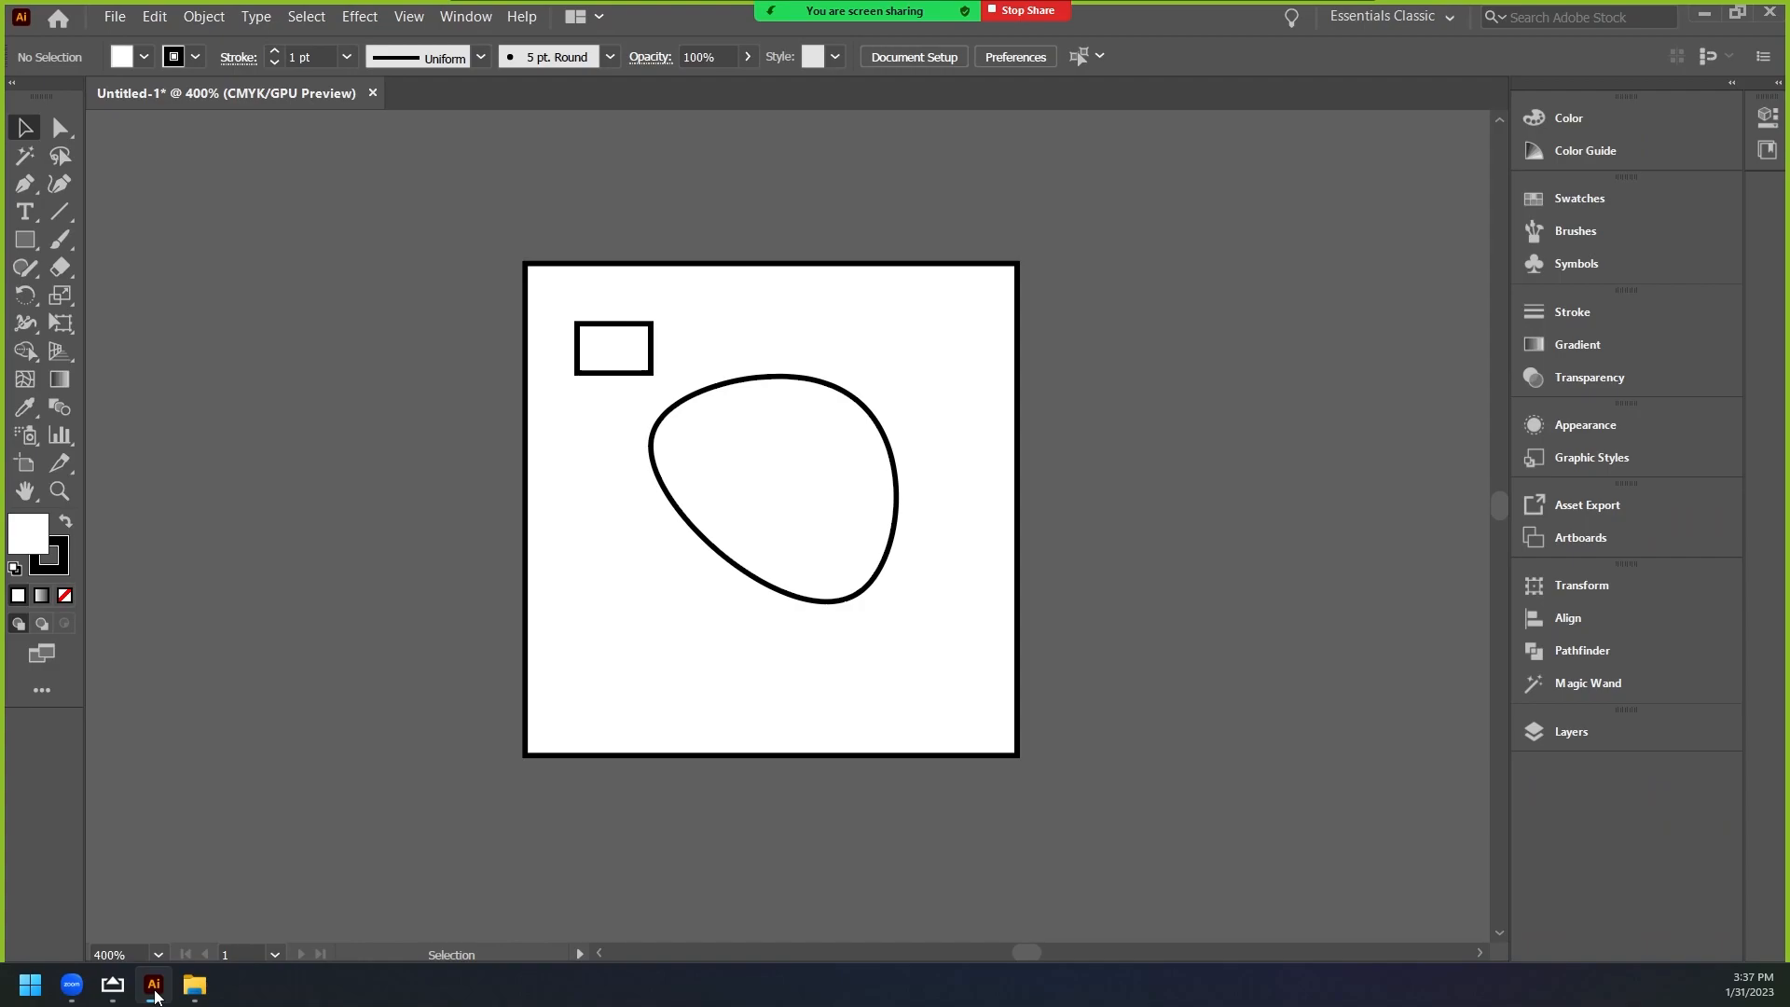
pyautogui.click(154, 996)
pyautogui.moveTo(341, 635); pyautogui.dragTo(458, 747)
pyautogui.rightClick(463, 420)
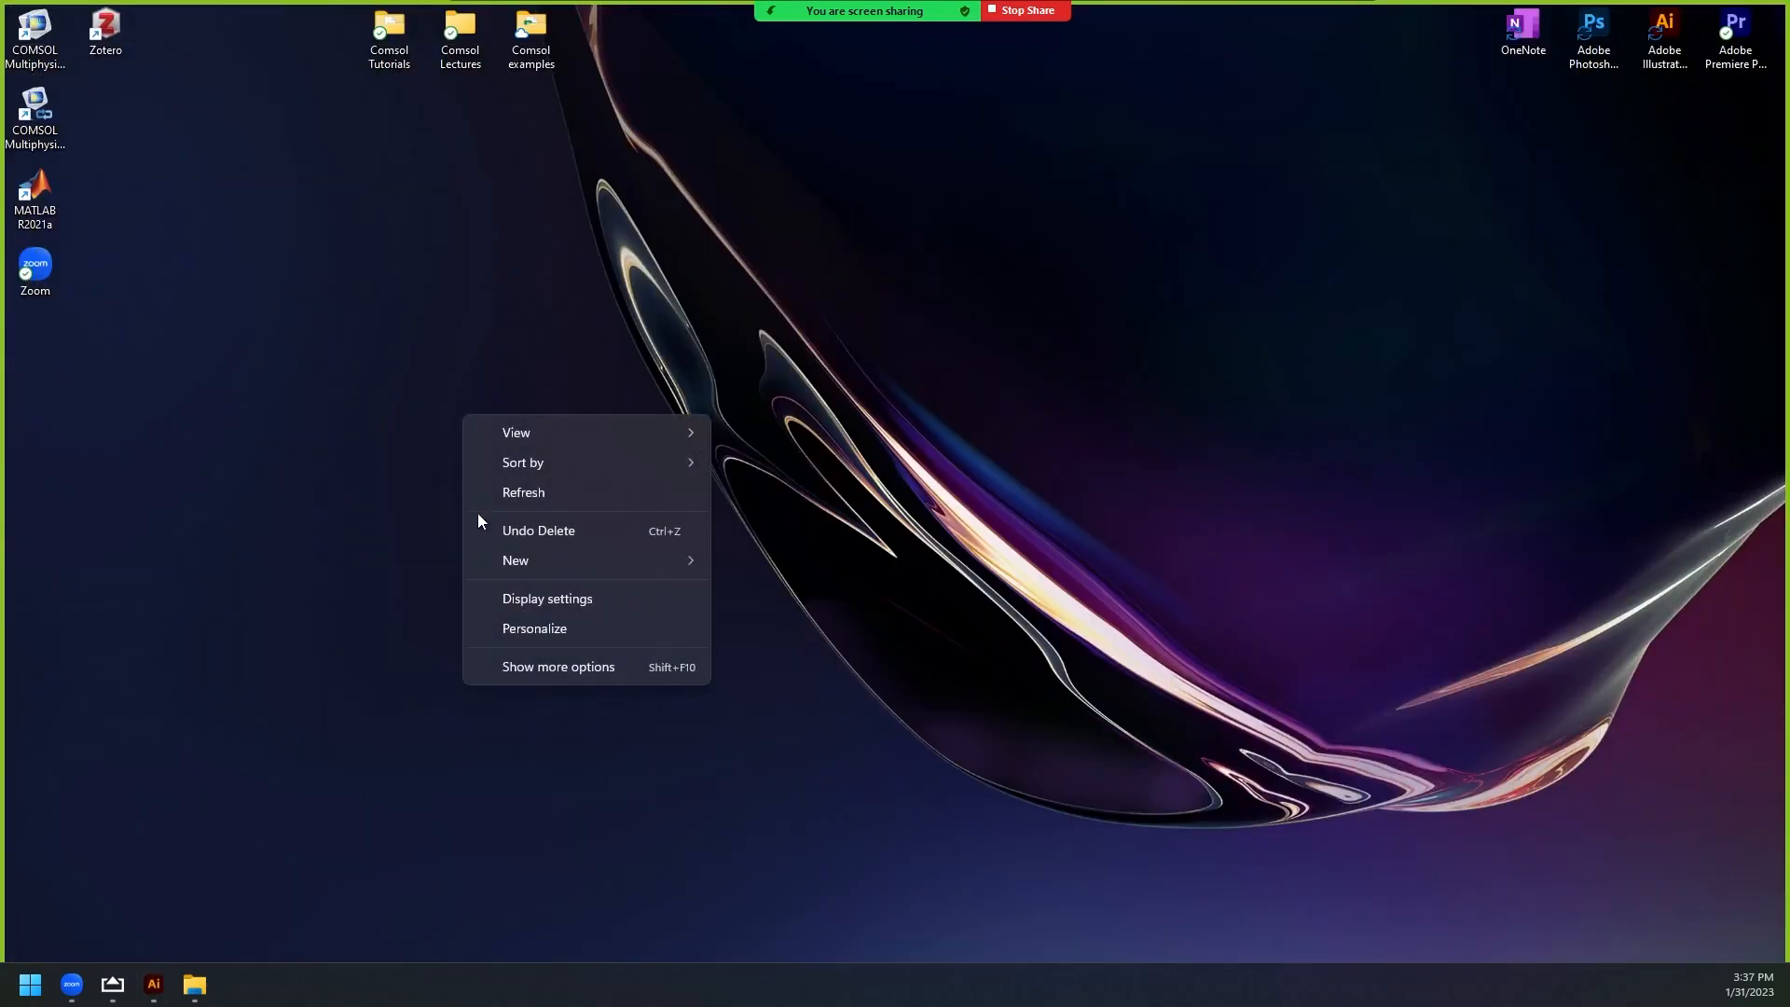
pyautogui.click(519, 494)
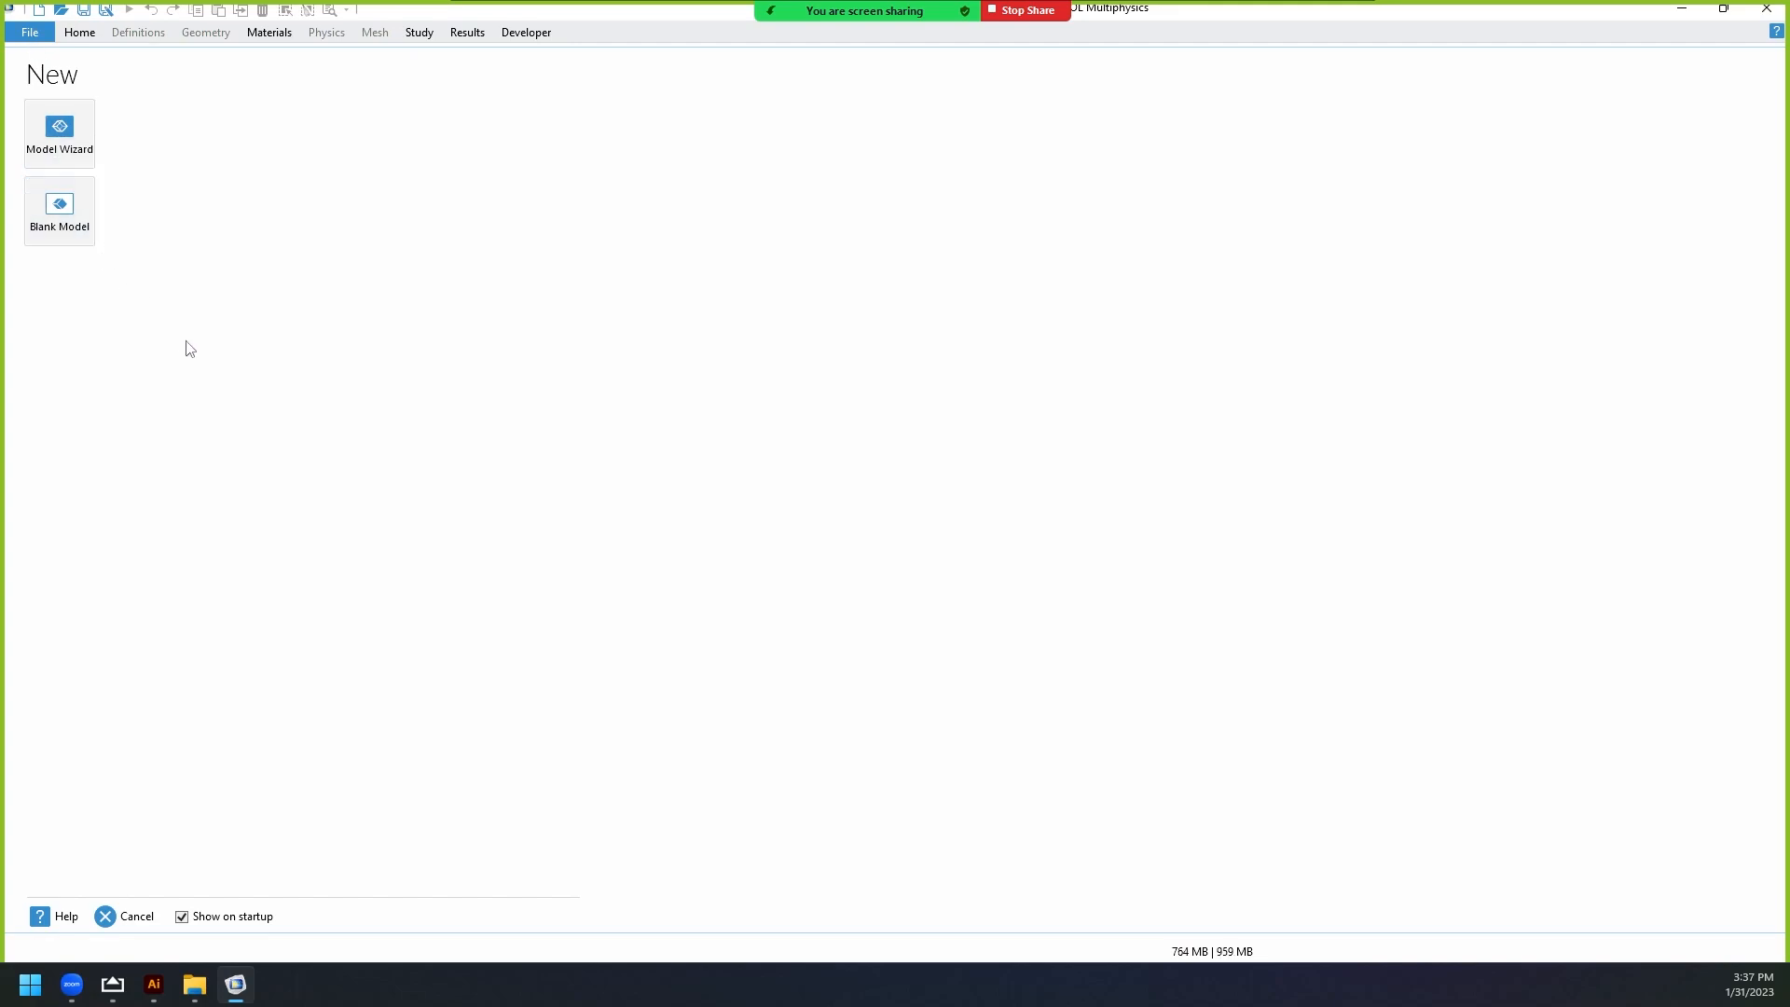
# Create a blank model in COMSOL and add a 2D component to it.
pyautogui.click(60, 211)
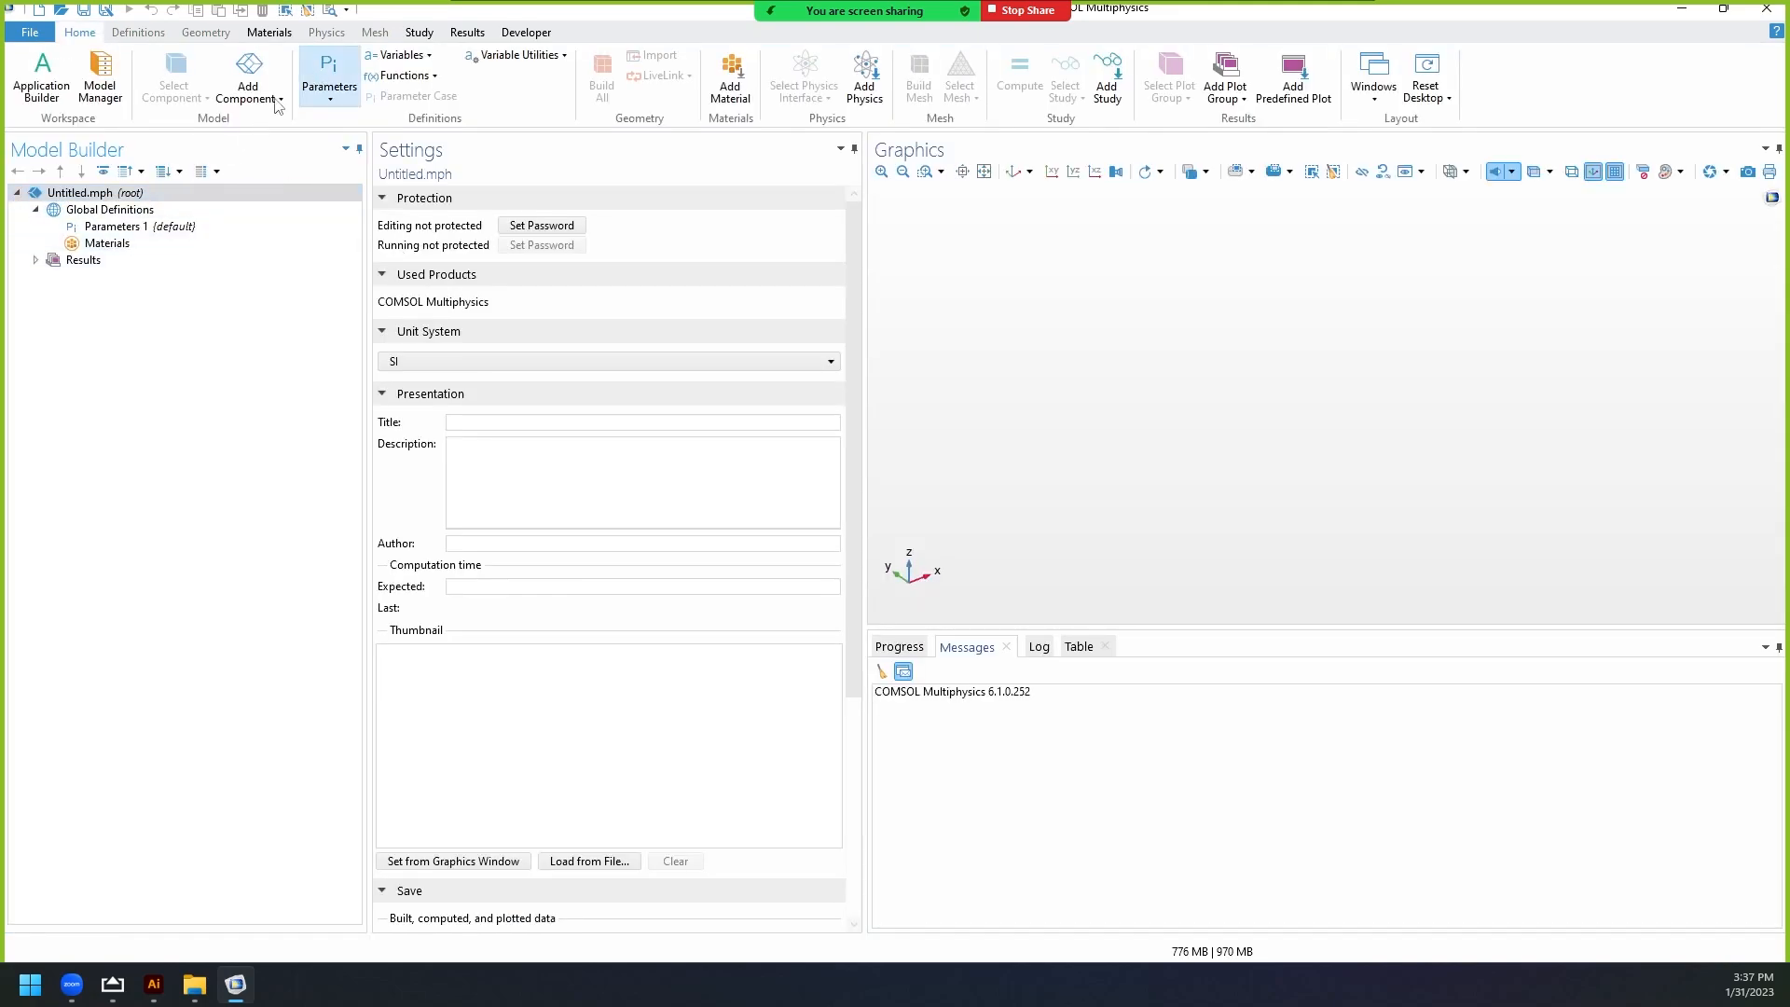
pyautogui.click(248, 89)
pyautogui.click(113, 164)
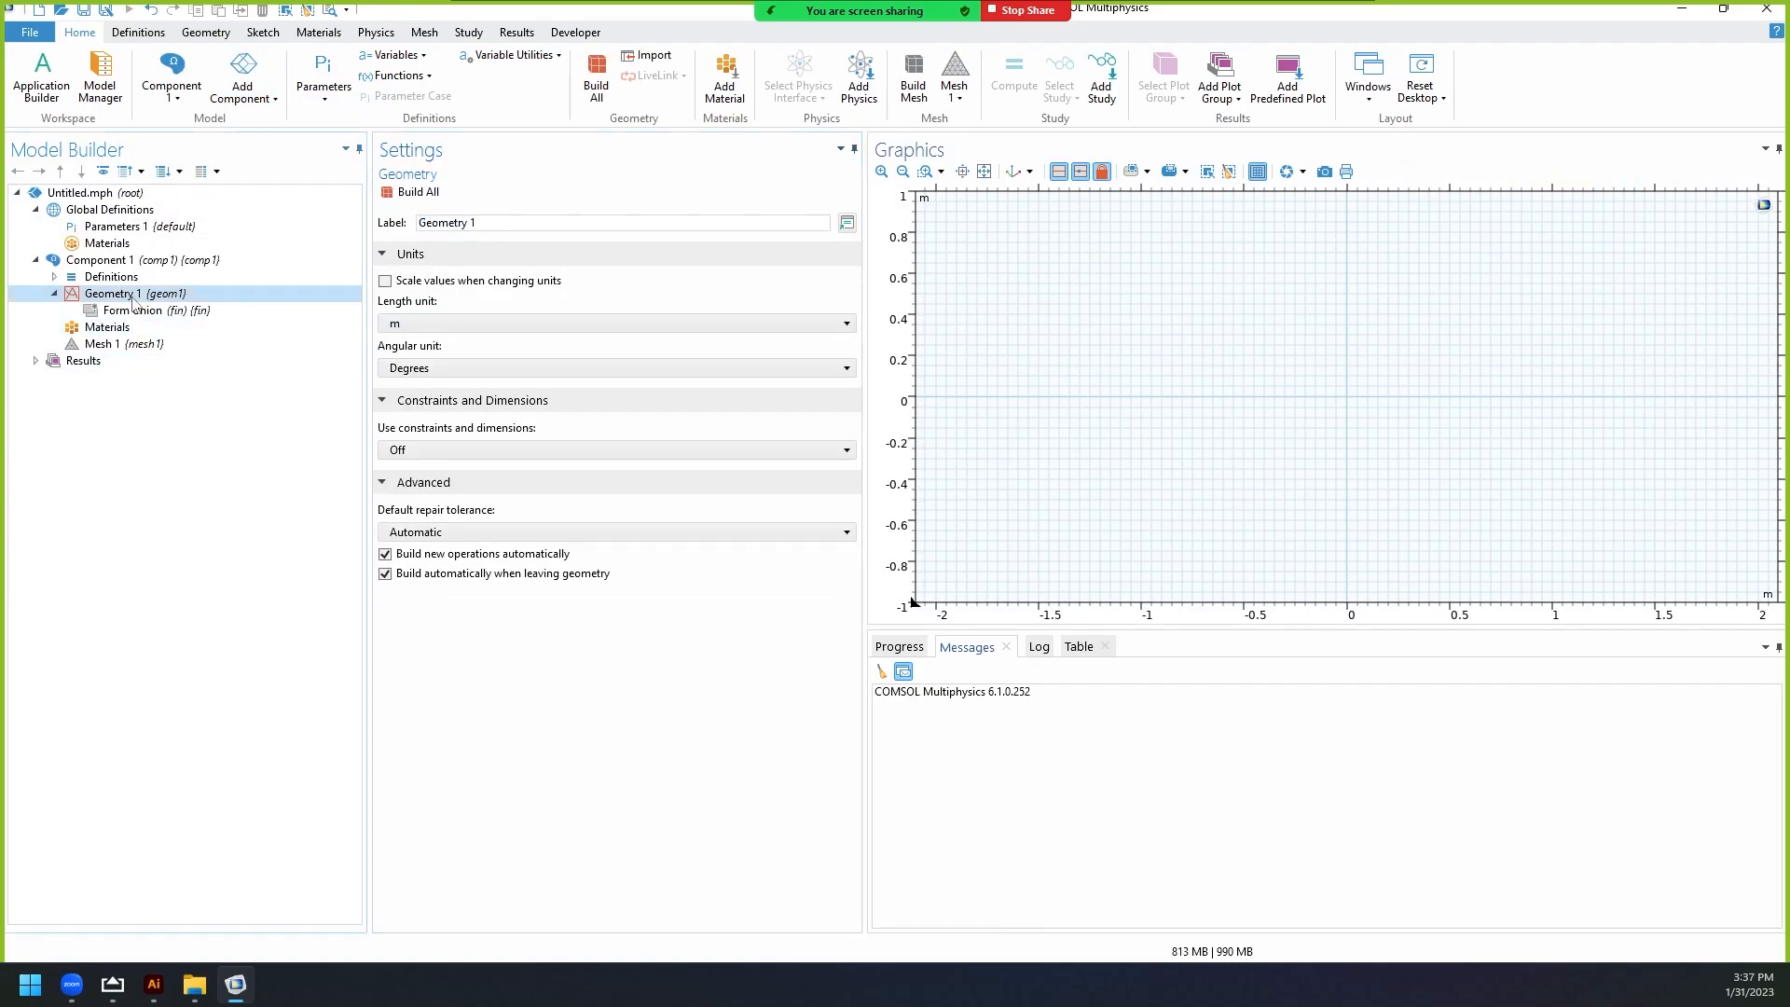
# Add an Import node to Geometry 1 and import illustrator_1.dxf from the Comsol Tutorials folder.
pyautogui.rightClick(133, 296)
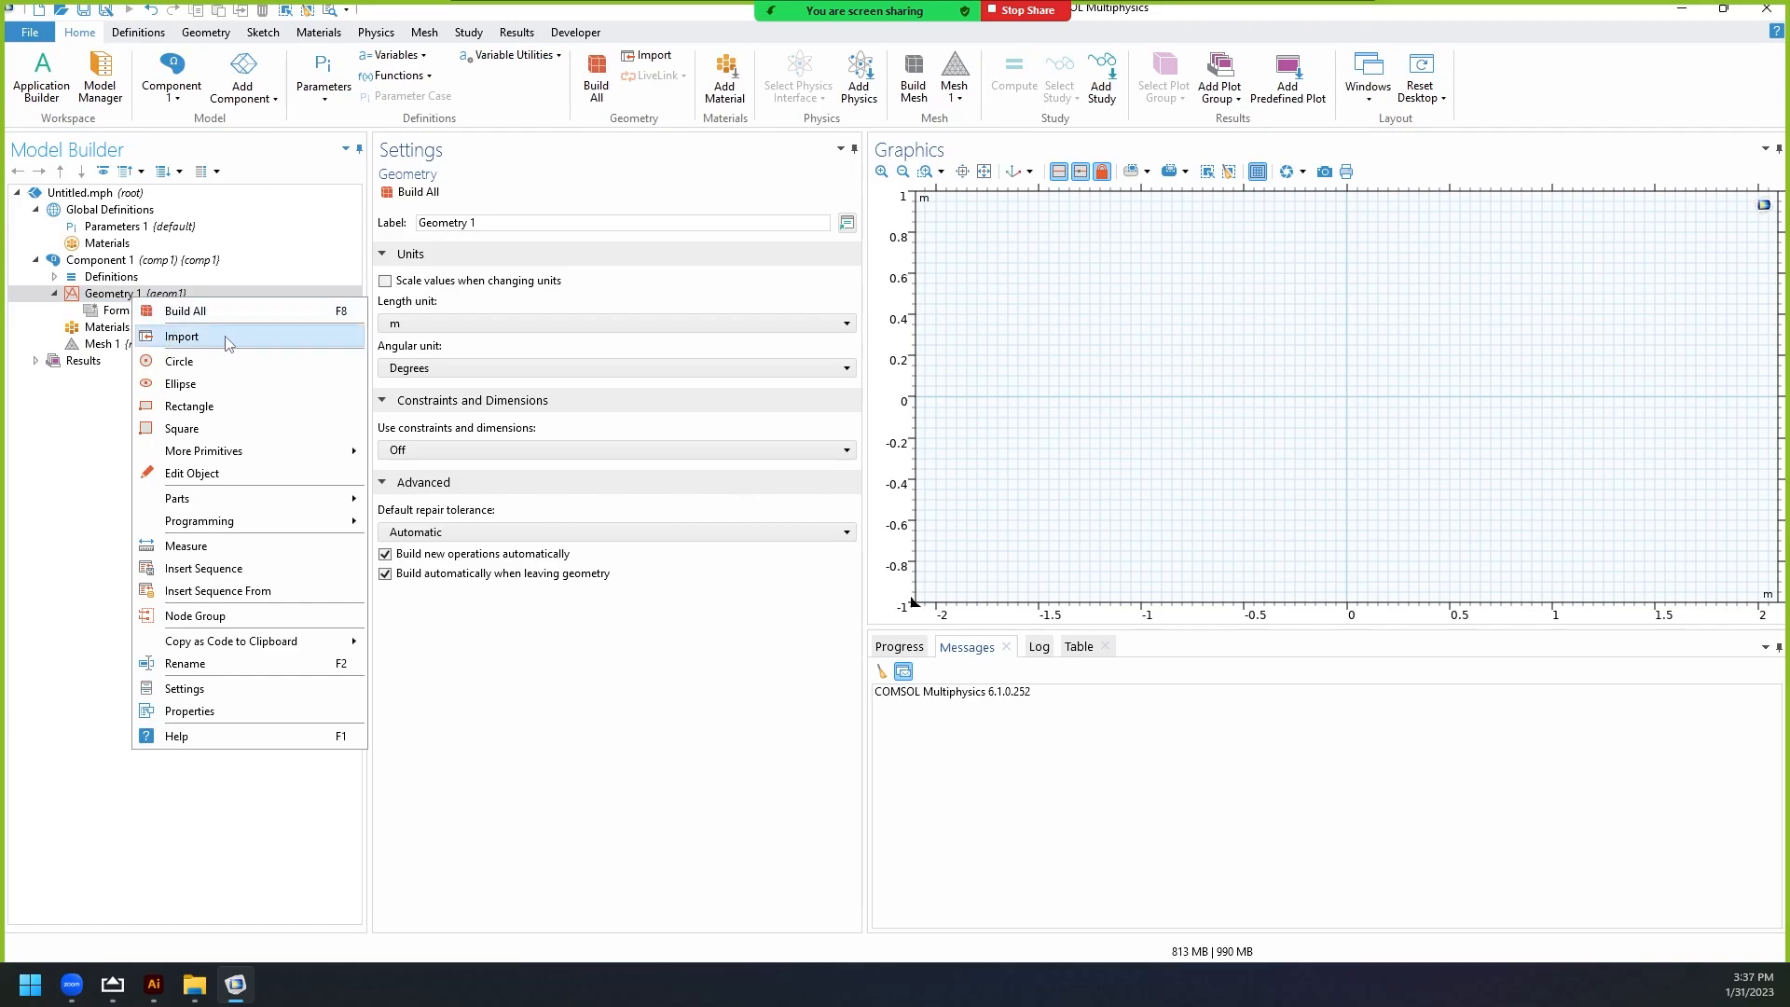
pyautogui.press('Escape')
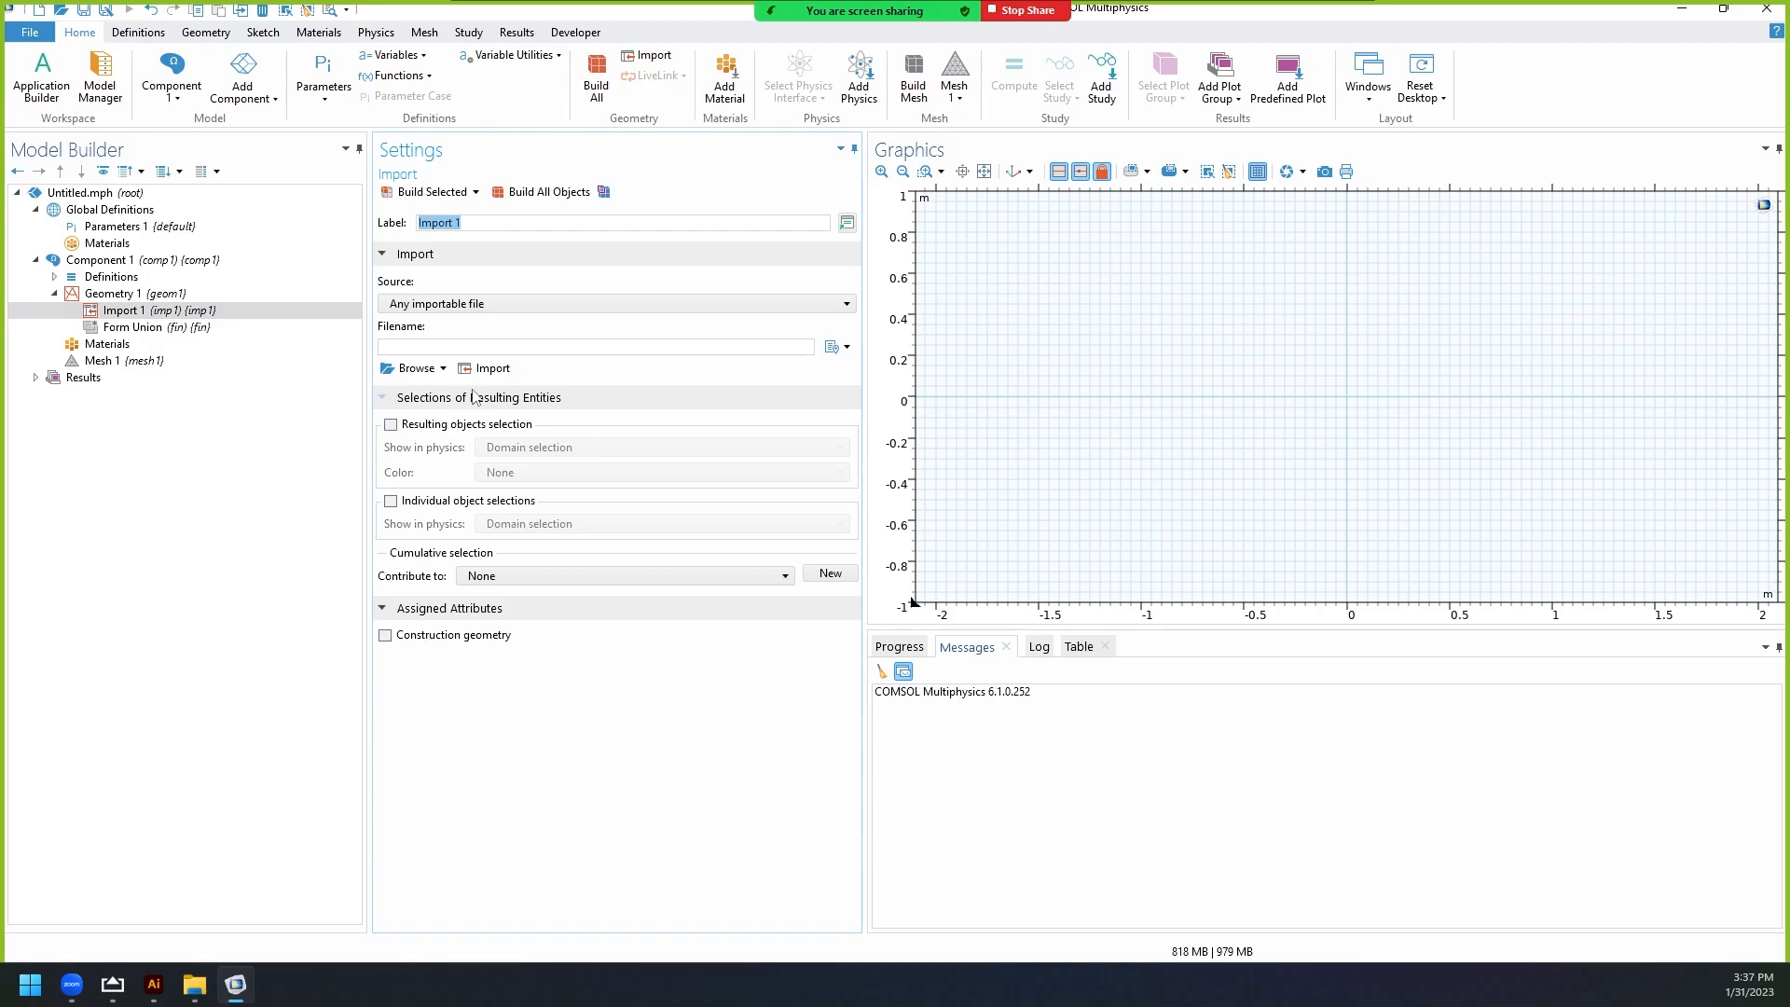
pyautogui.click(412, 368)
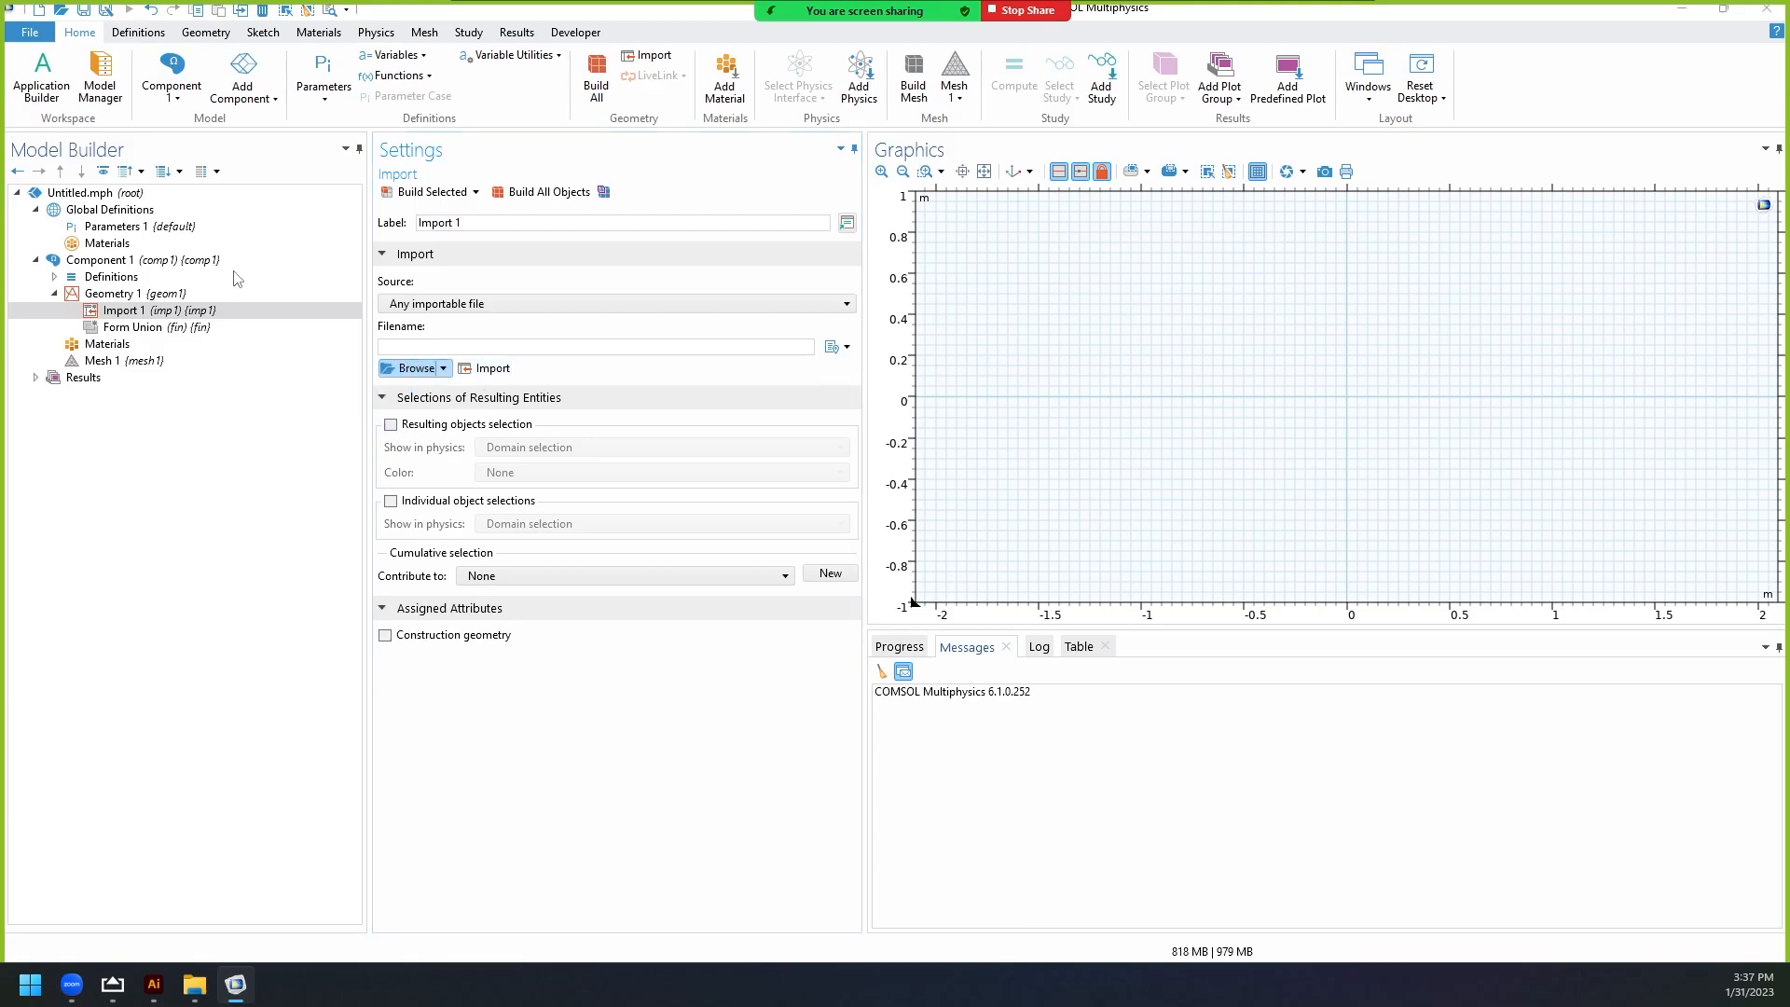
pyautogui.click(211, 151)
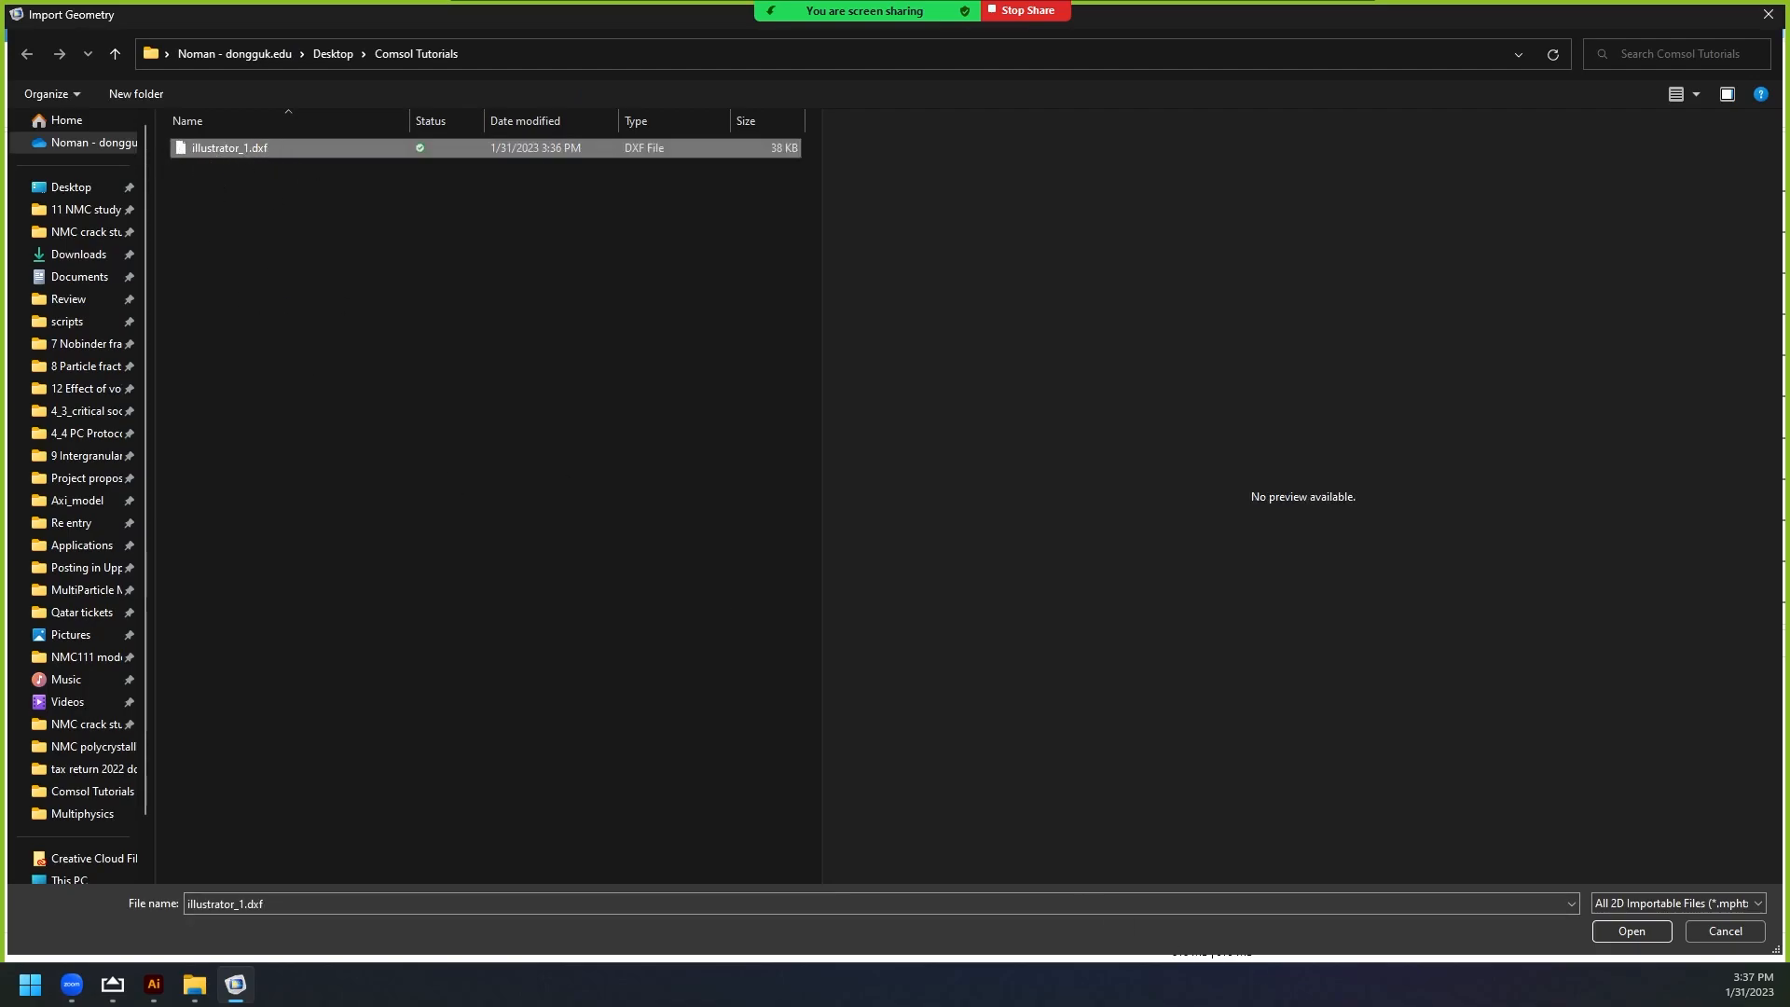
pyautogui.click(1633, 932)
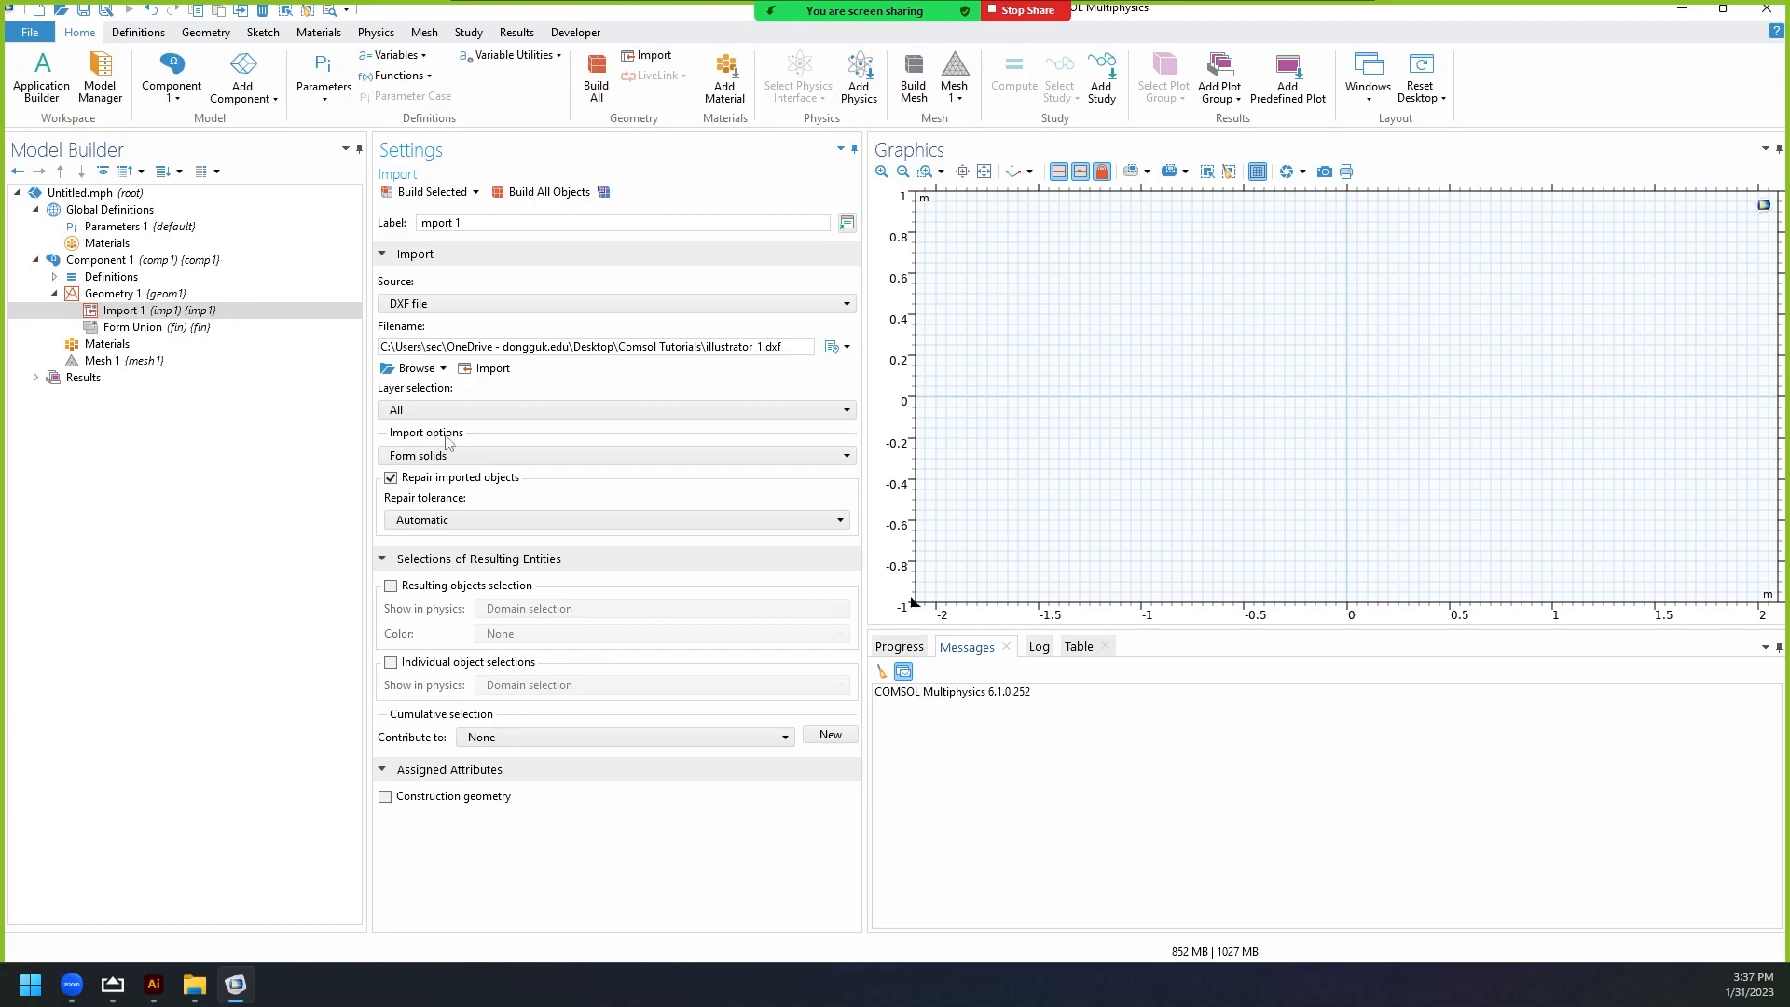
pyautogui.click(485, 368)
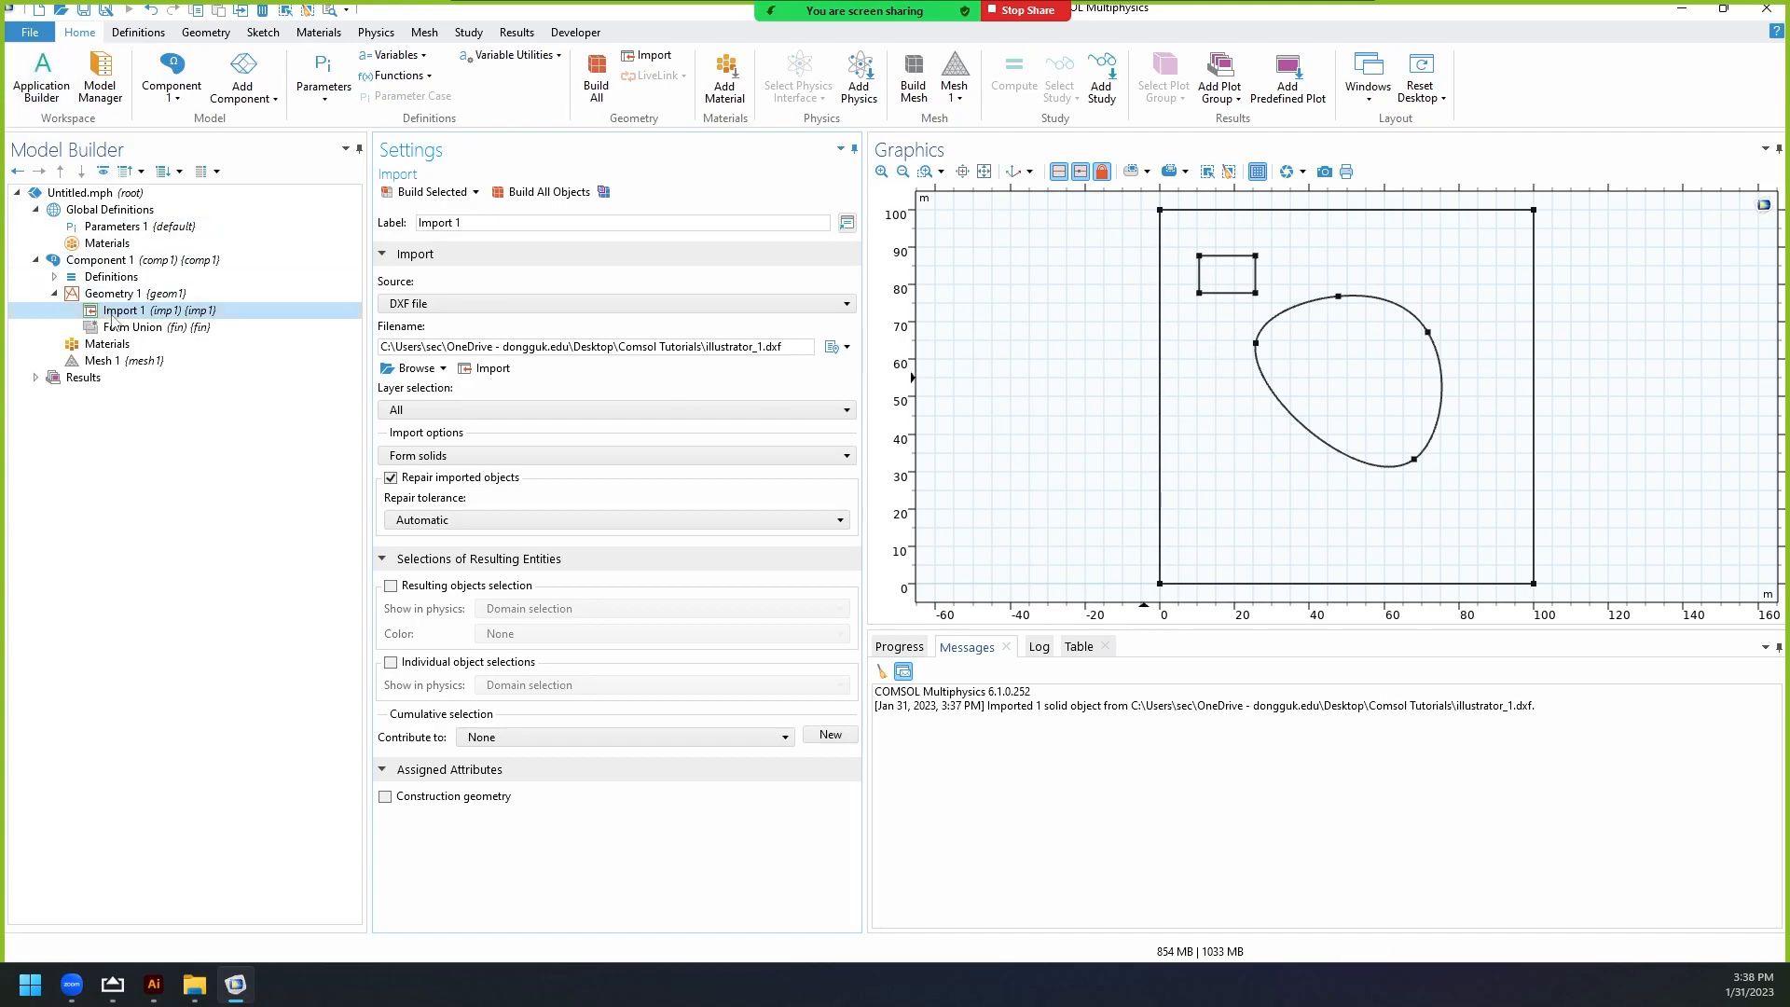
# Turn off sketch mode so the imported geometry is displayed as a solid.
pyautogui.click(205, 35)
pyautogui.click(262, 34)
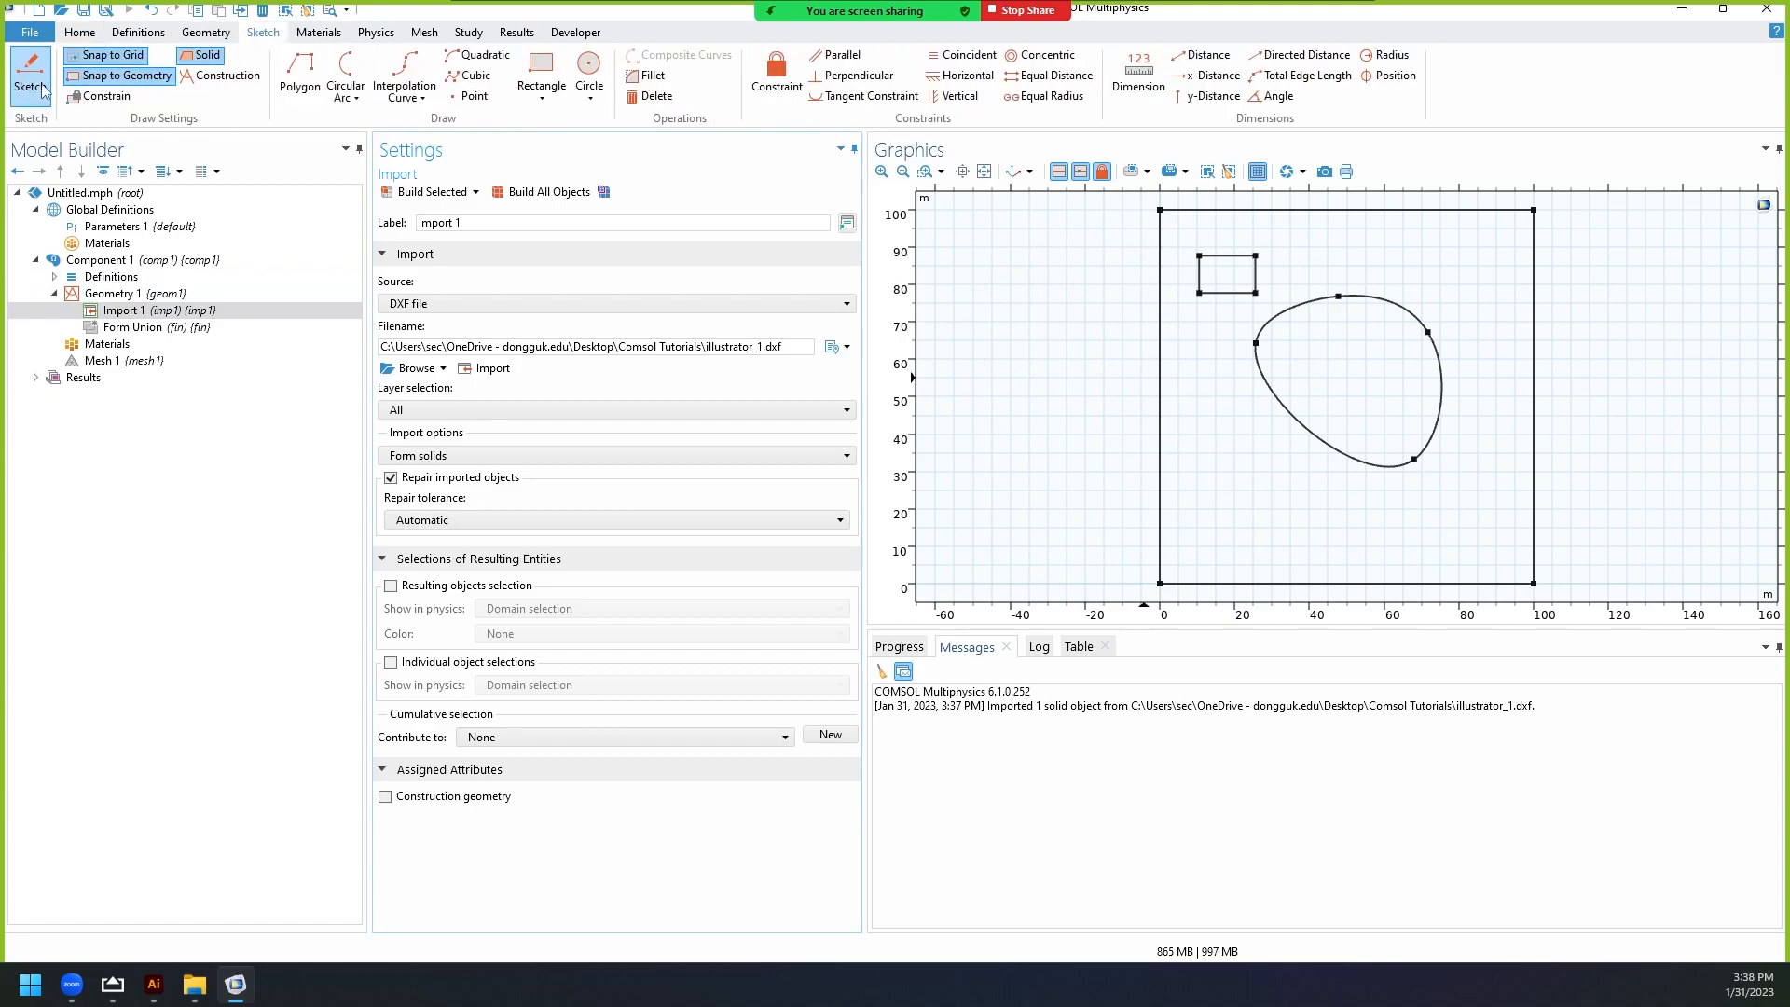
pyautogui.click(31, 88)
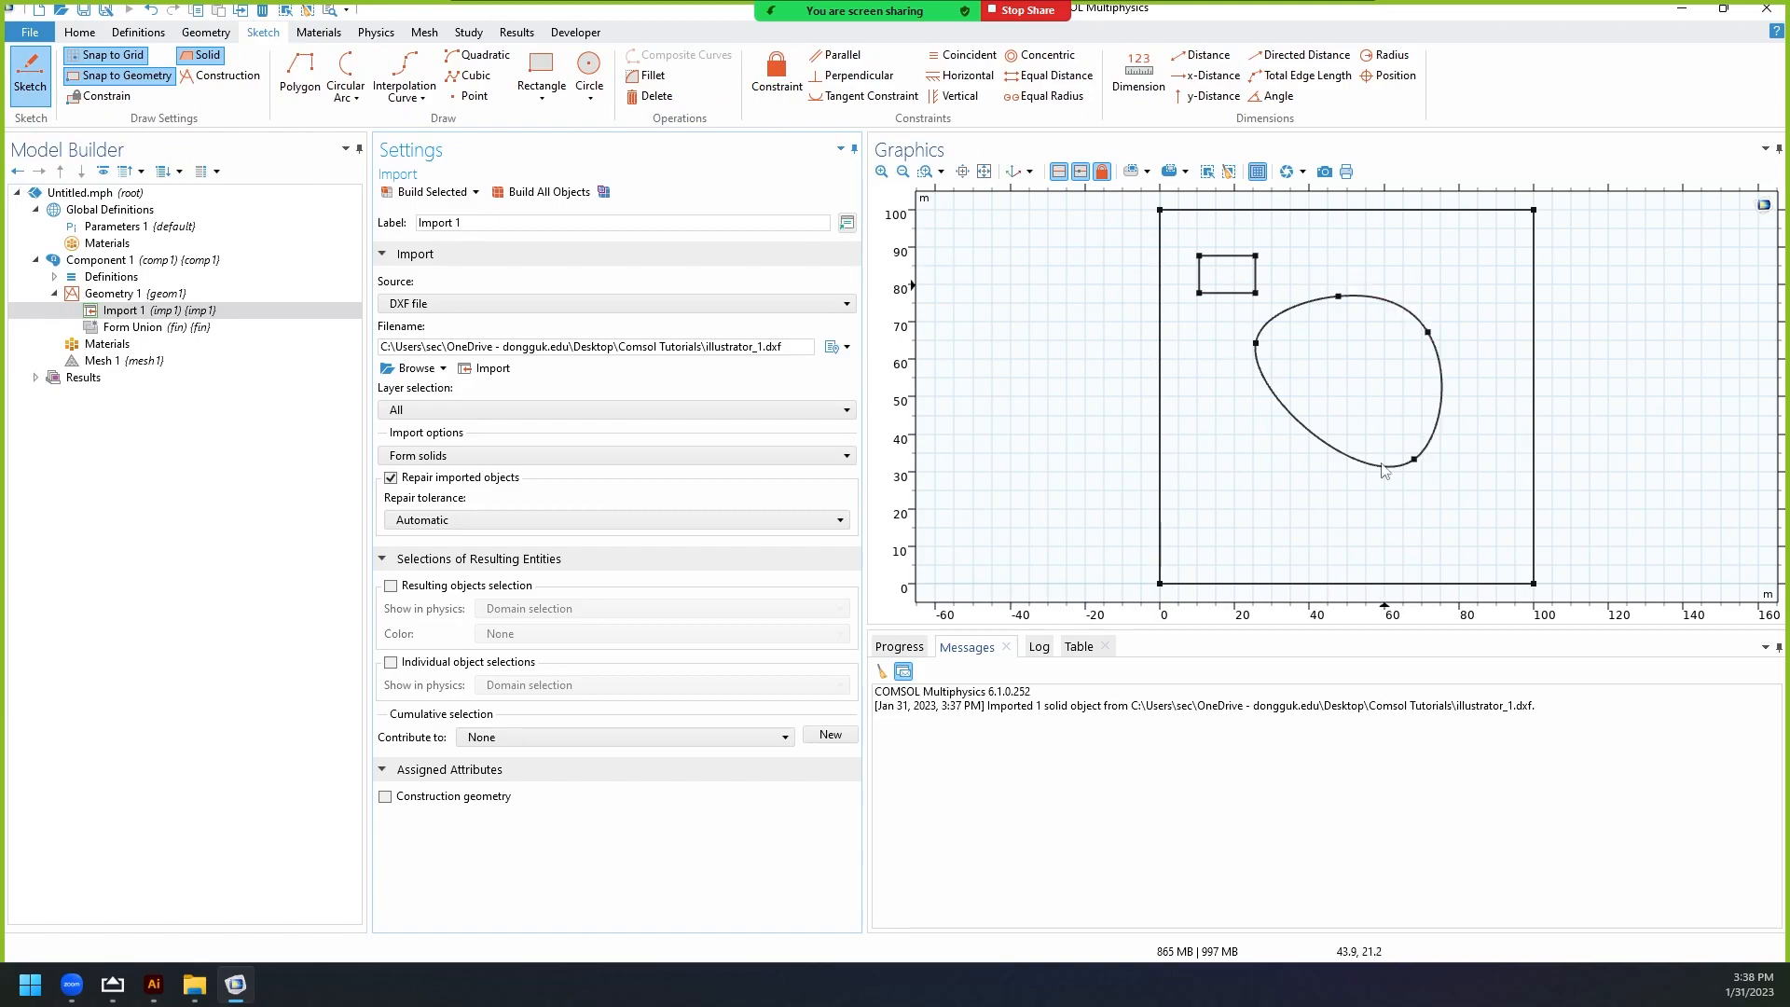
pyautogui.click(31, 74)
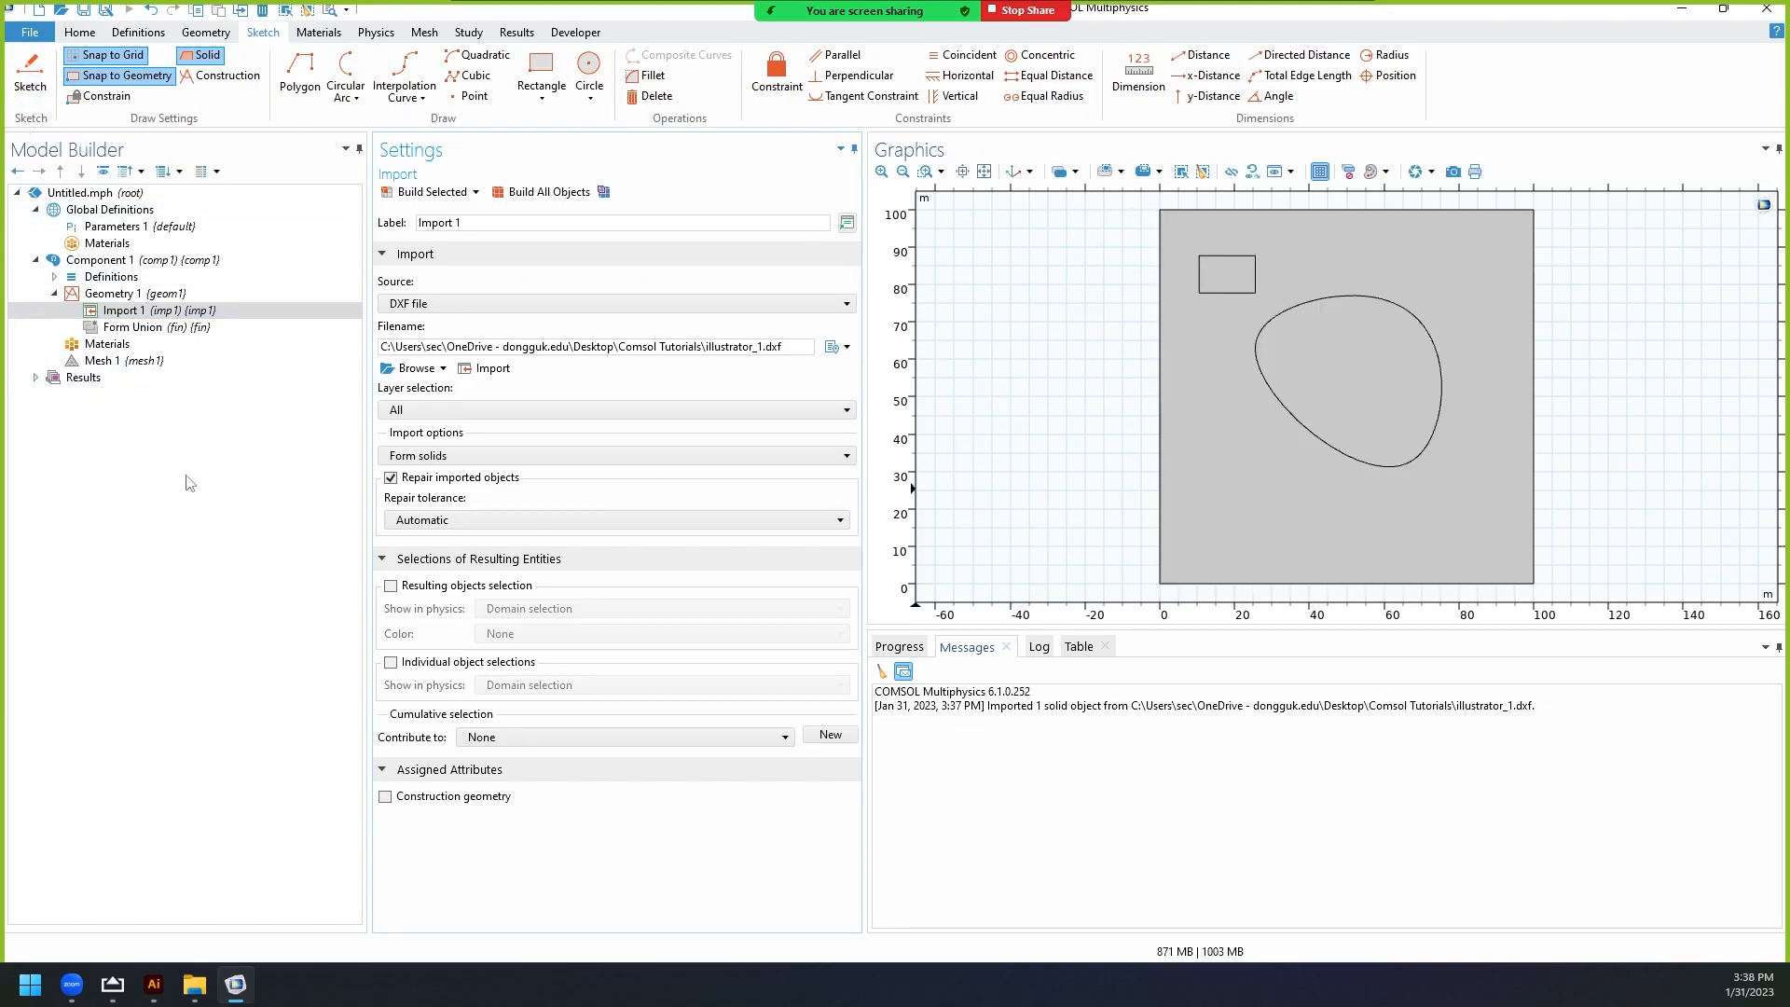
pyautogui.click(90, 311)
# Switch between Illustrator and COMSOL to compare the original drawing with the imported geometry.
pyautogui.click(154, 984)
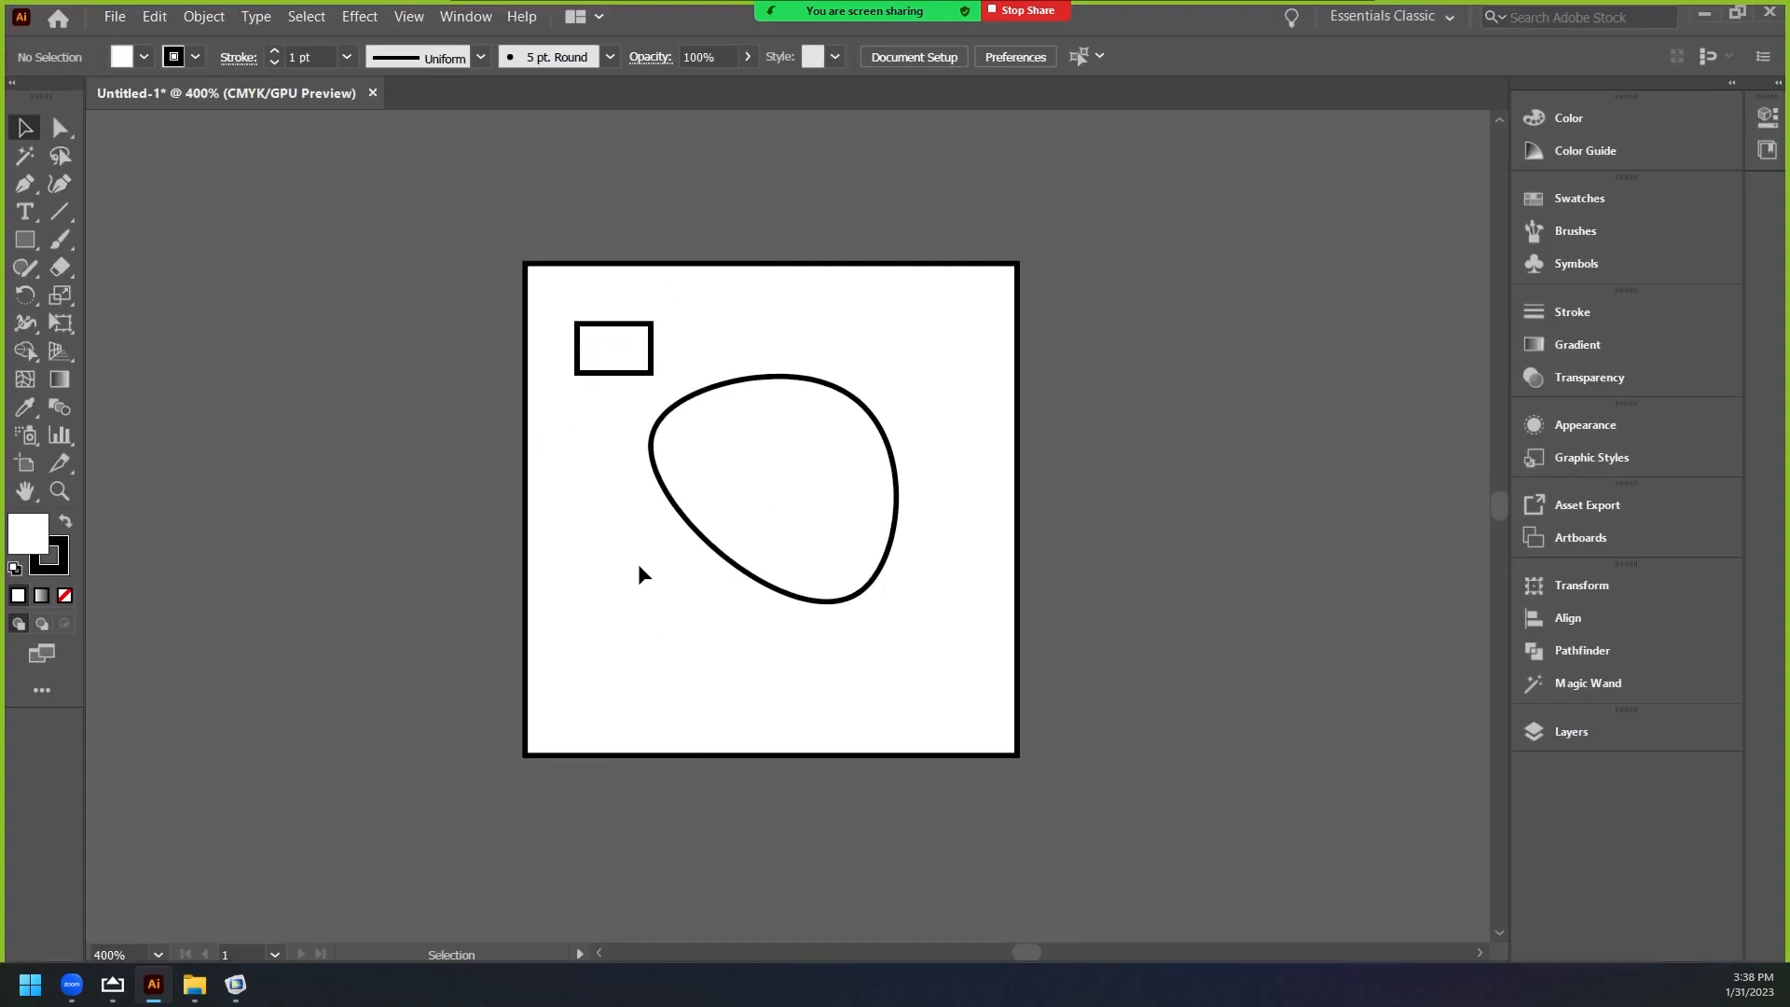
pyautogui.click(160, 992)
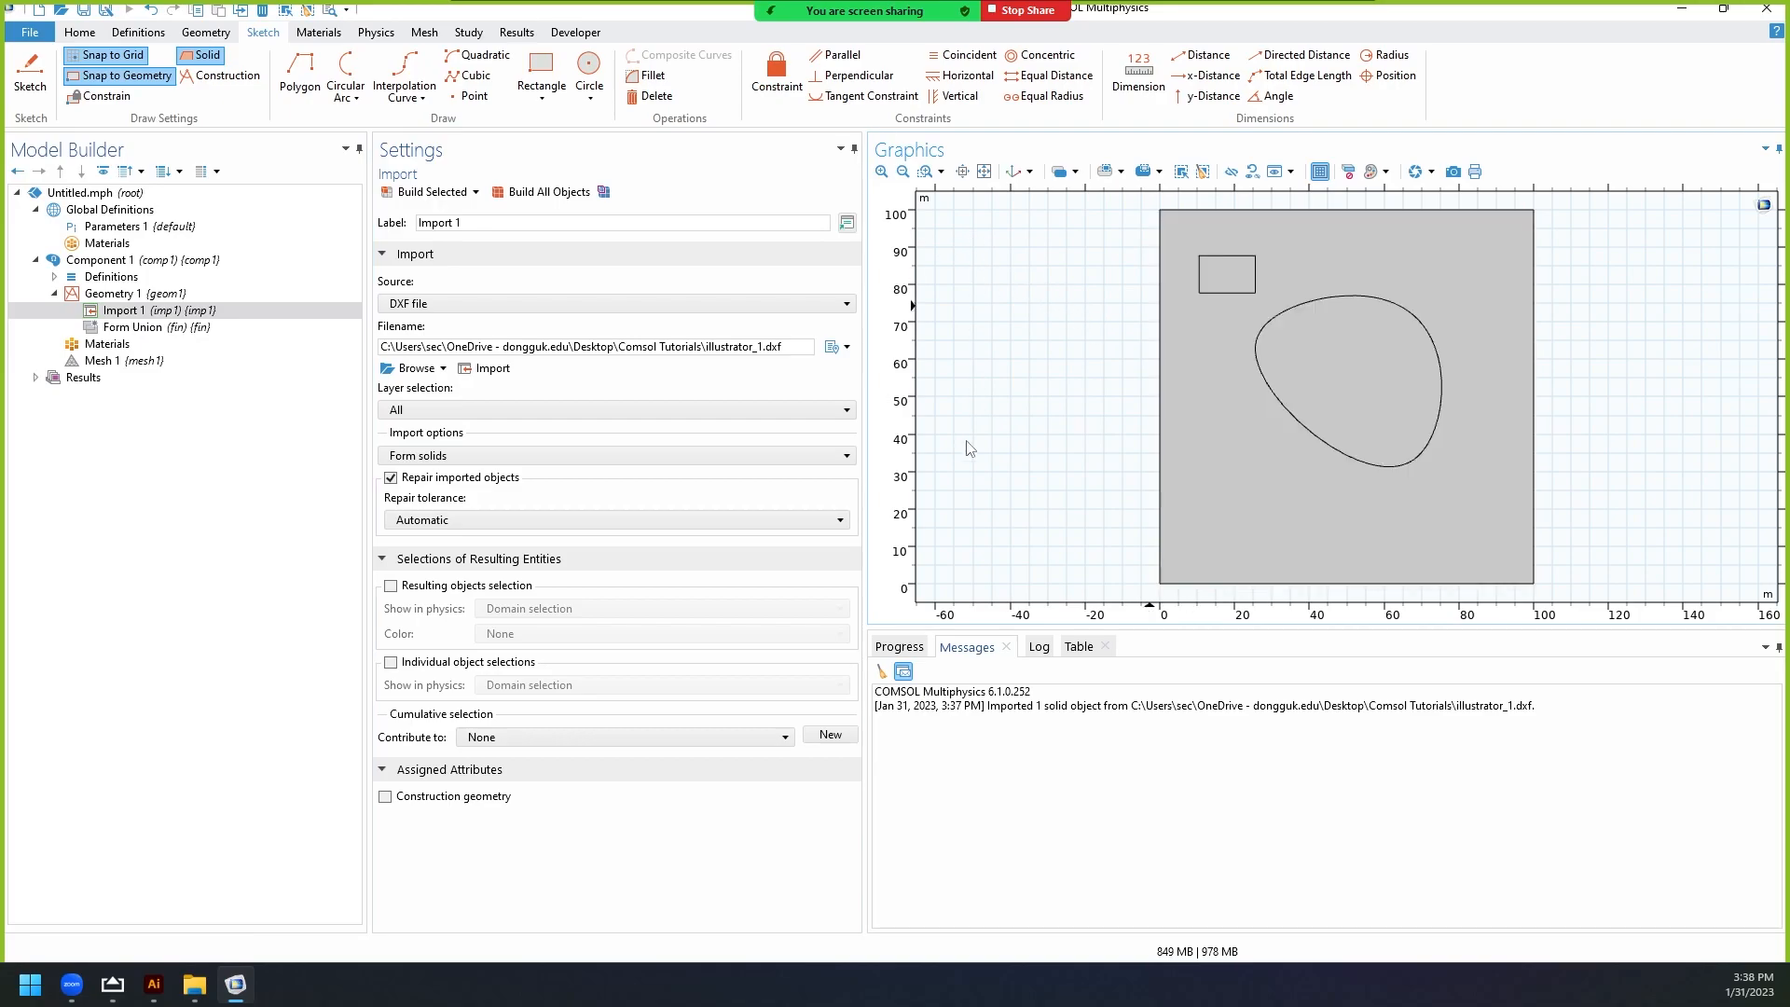
pyautogui.click(154, 984)
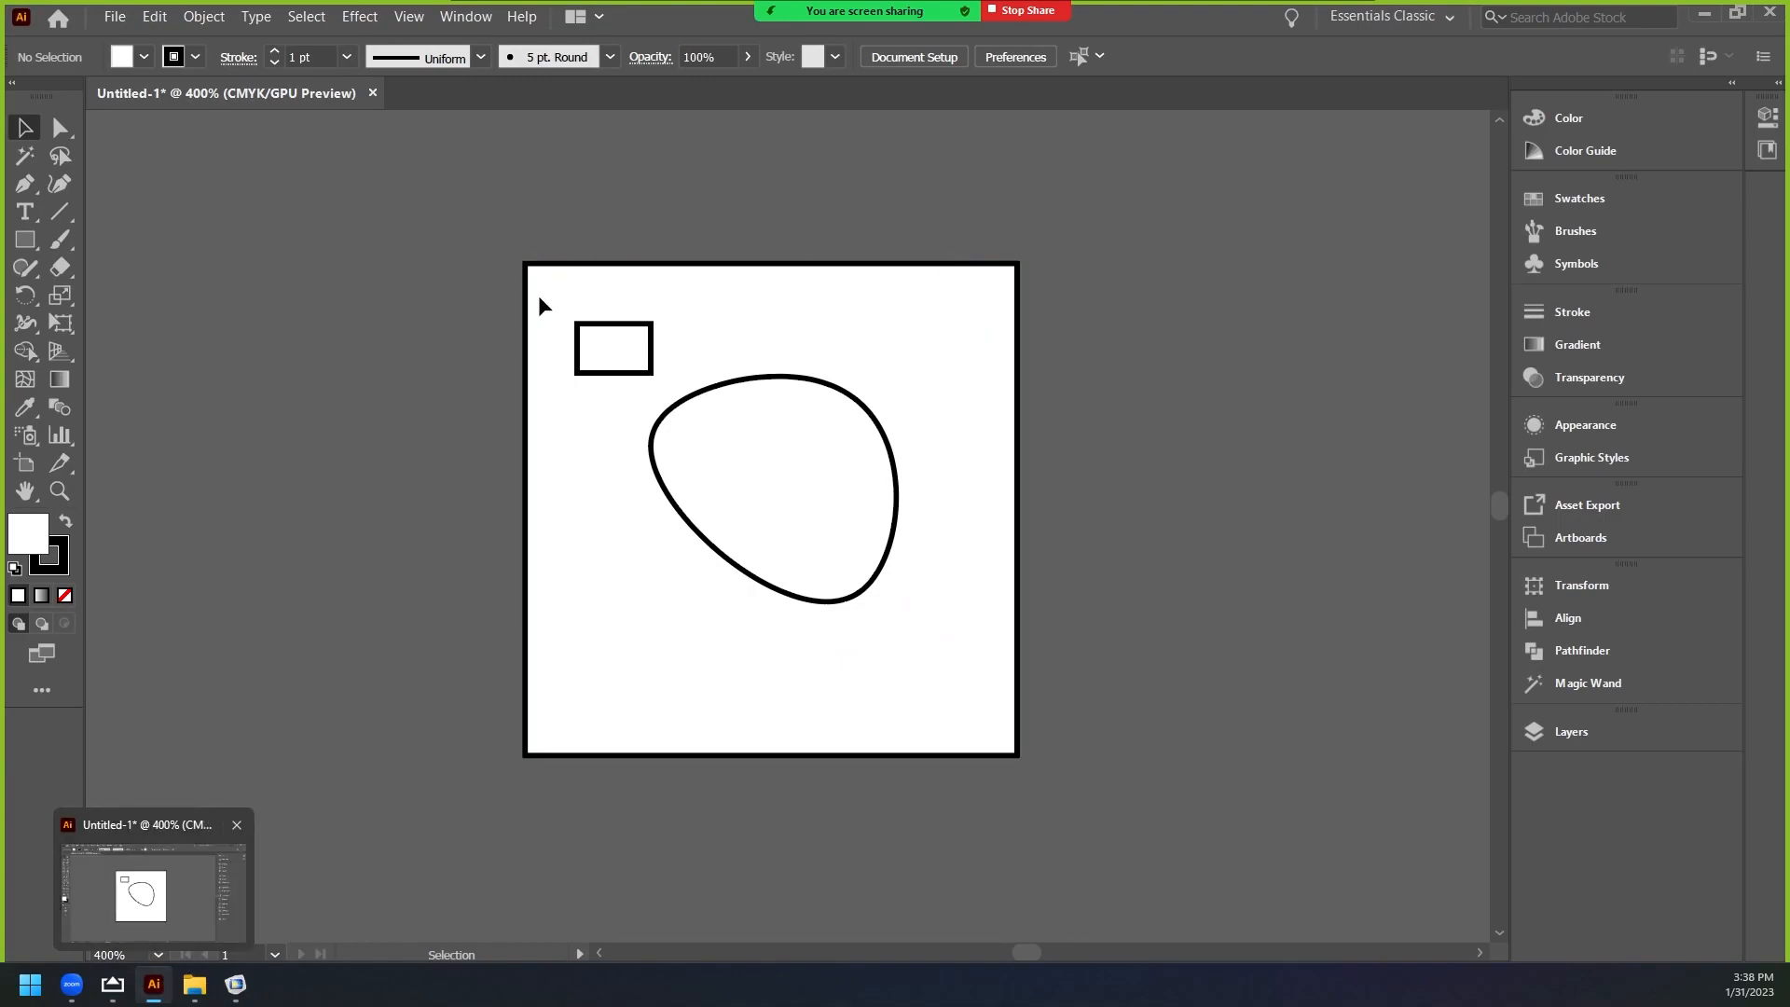
pyautogui.click(147, 992)
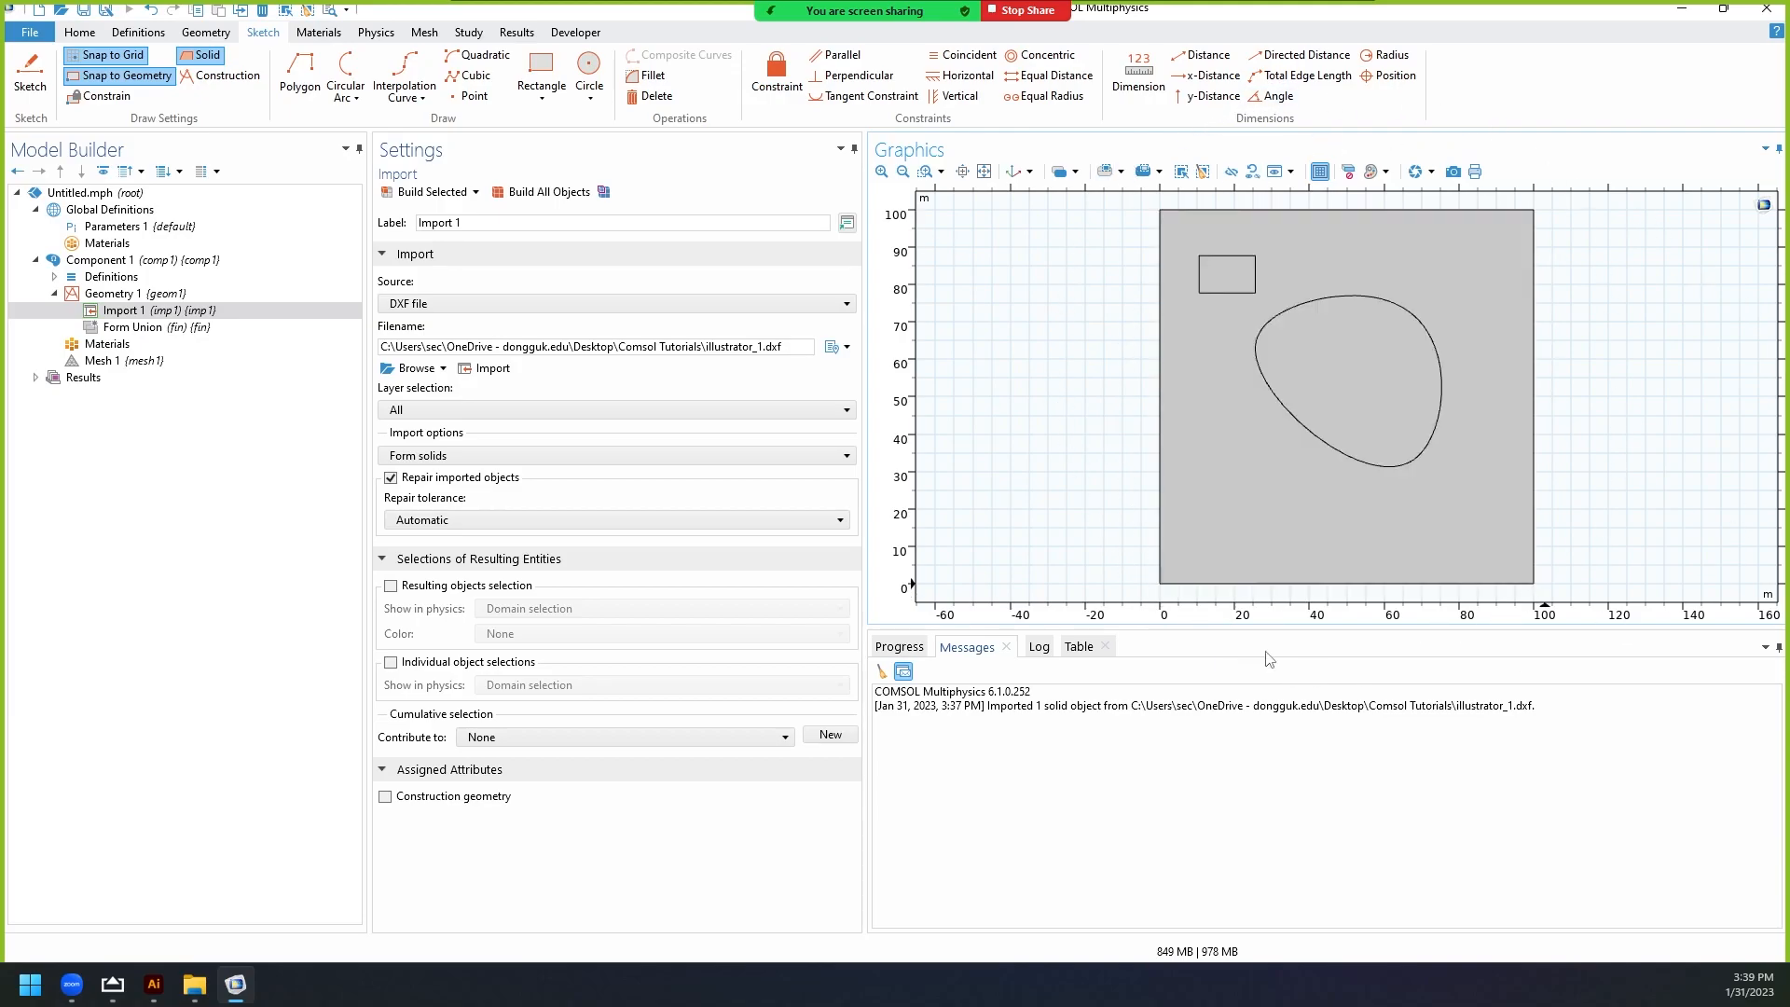
# Set the length unit of Geometry 1 to mm.
pyautogui.click(120, 294)
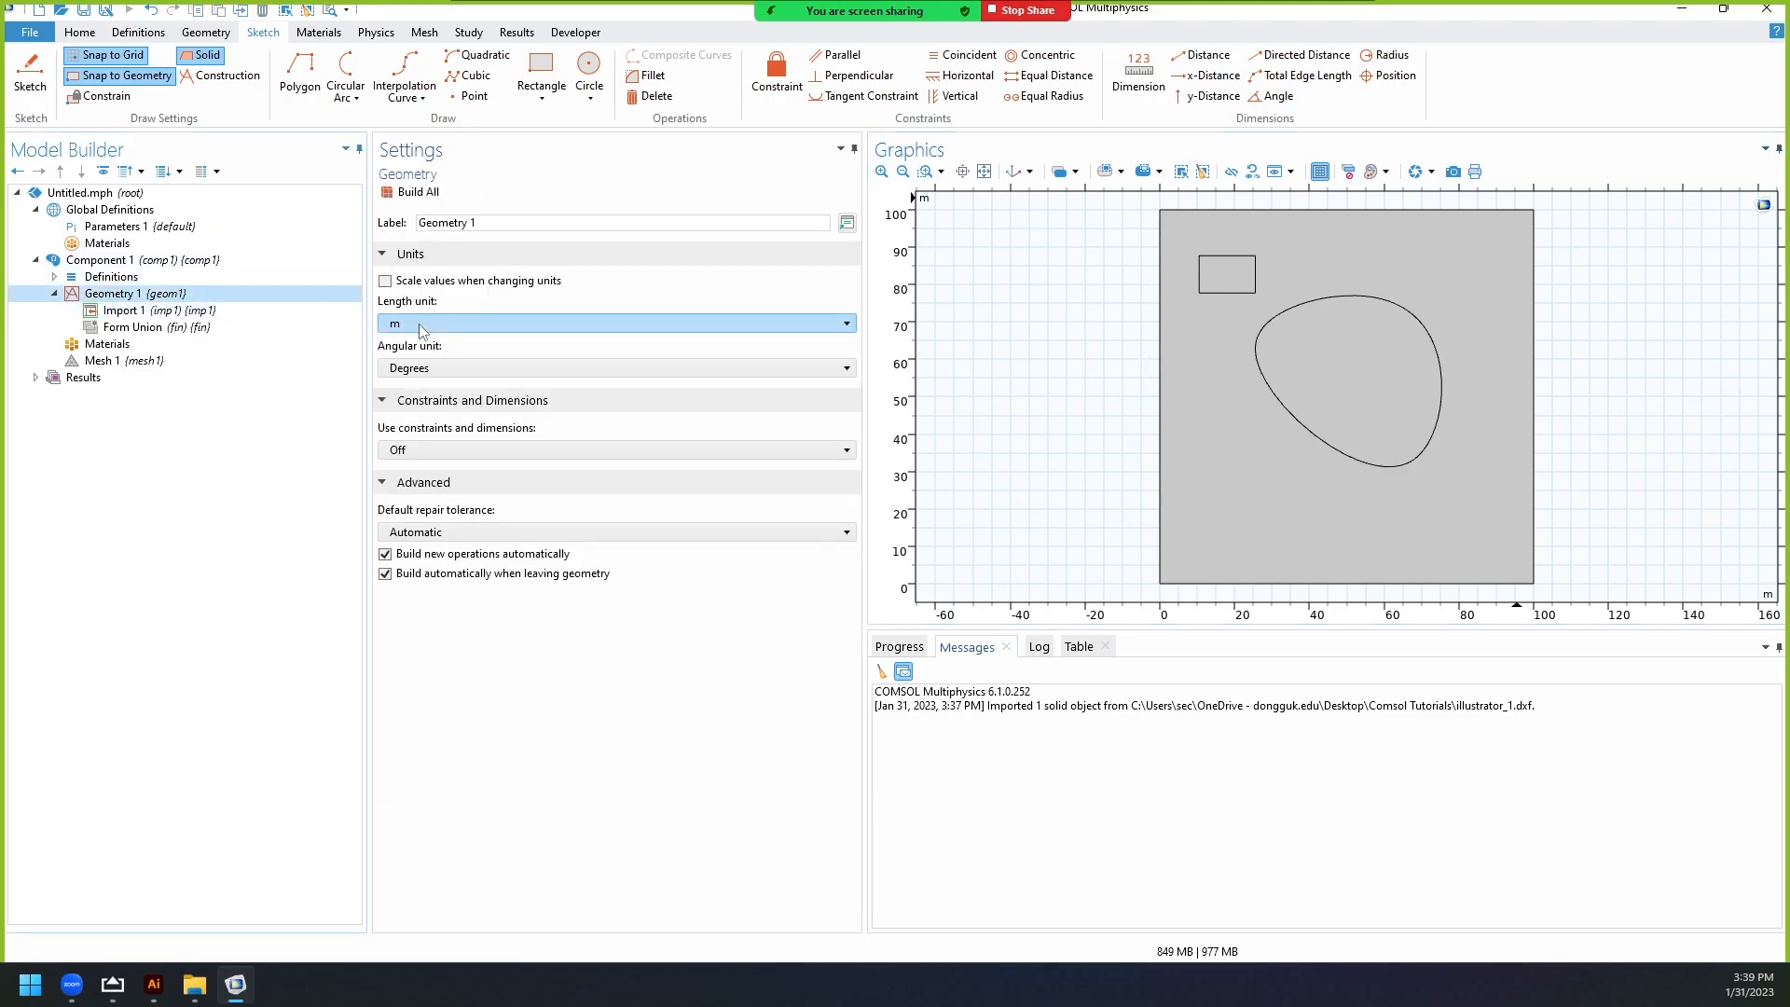
pyautogui.click(421, 324)
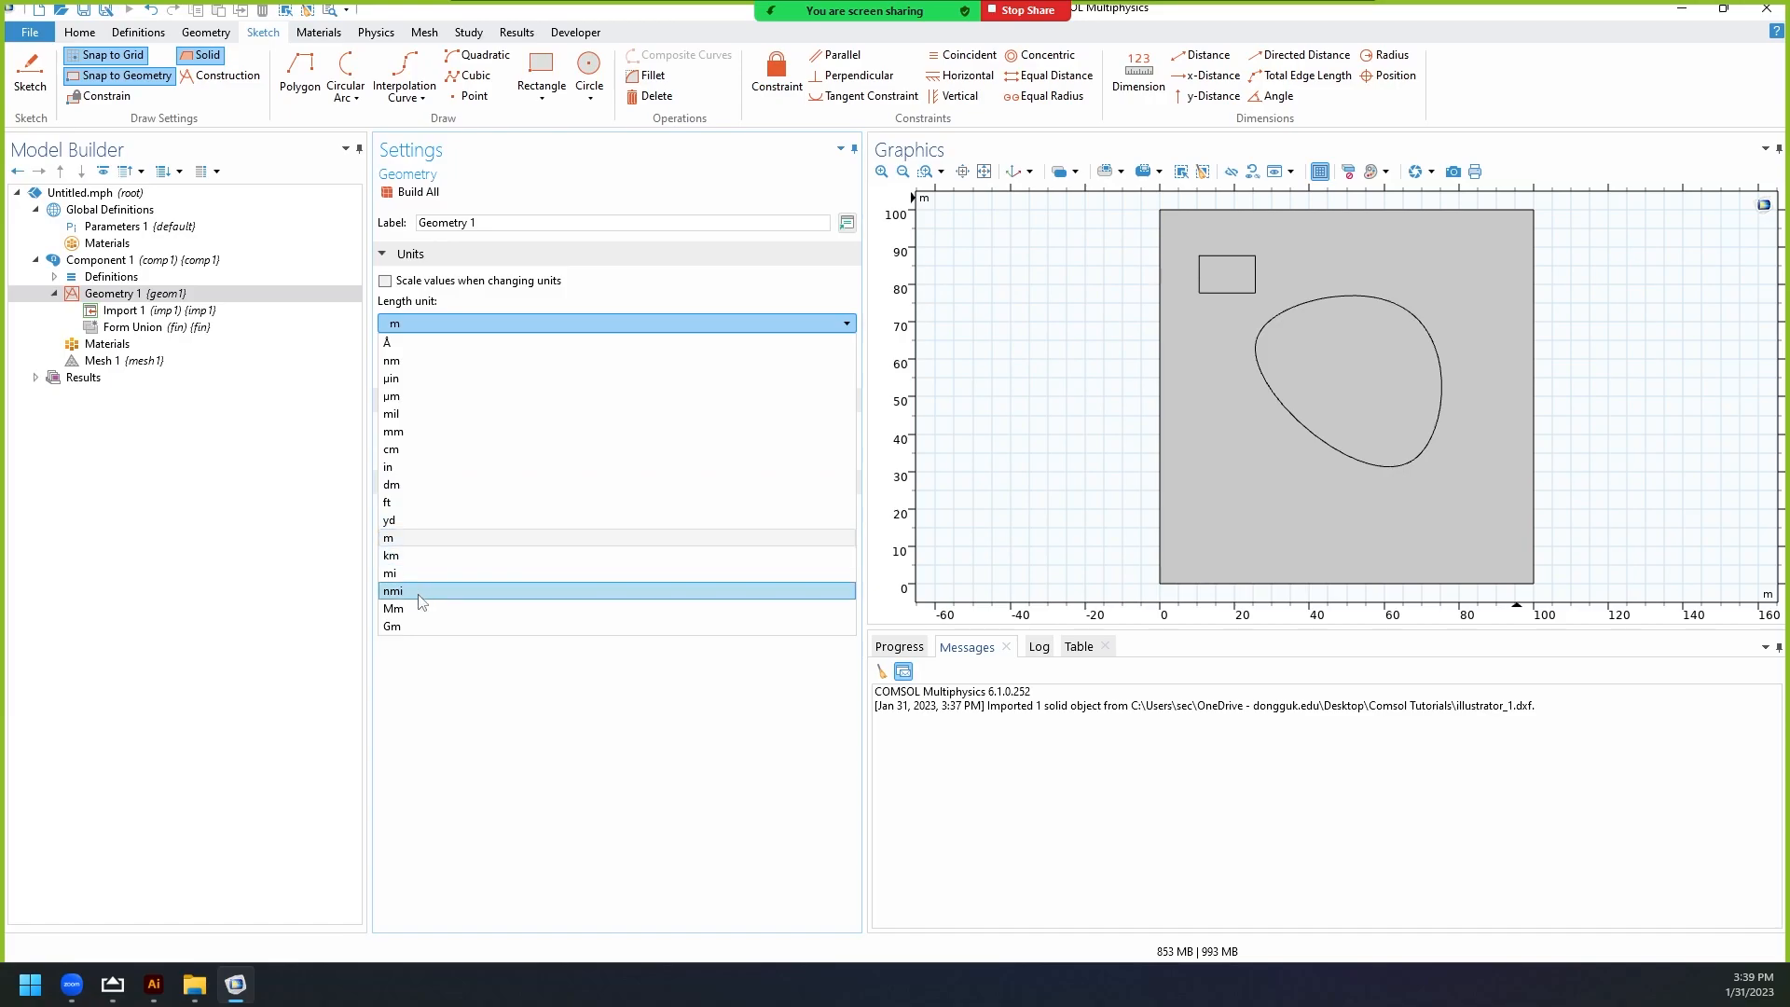
pyautogui.click(423, 433)
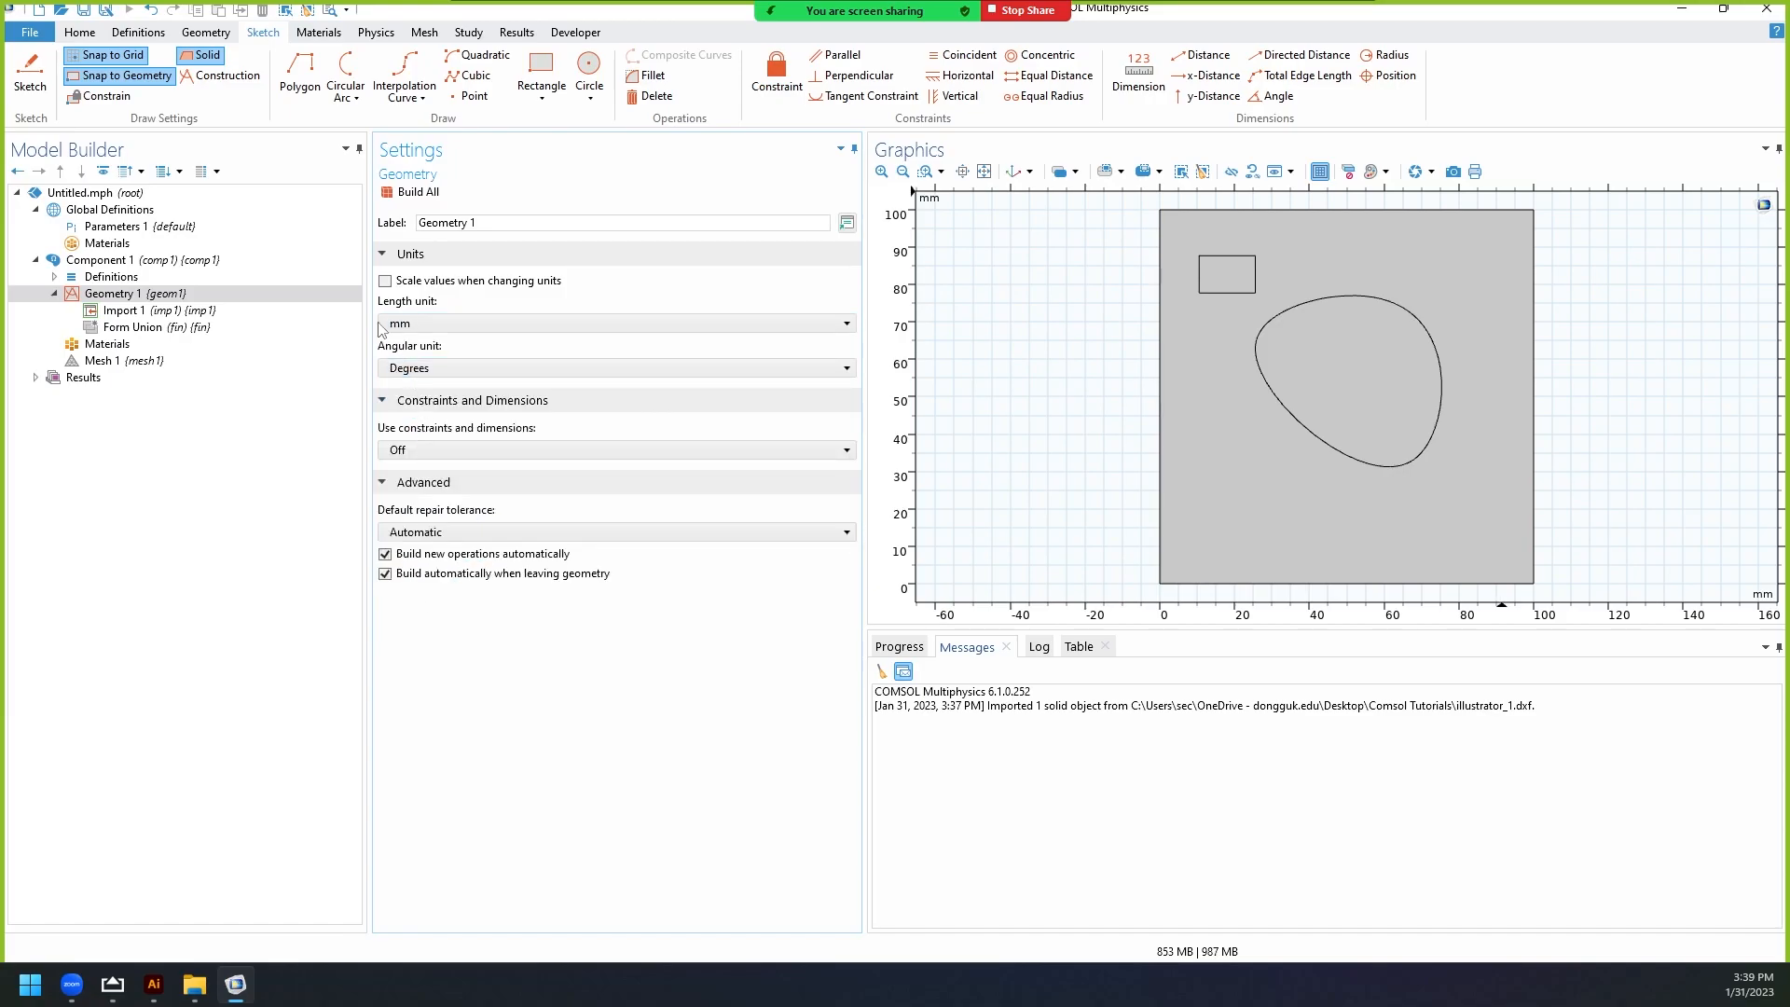
# Compare the Import 1 and Geometry 1 settings with the original drawing in Illustrator to check the units.
pyautogui.click(140, 310)
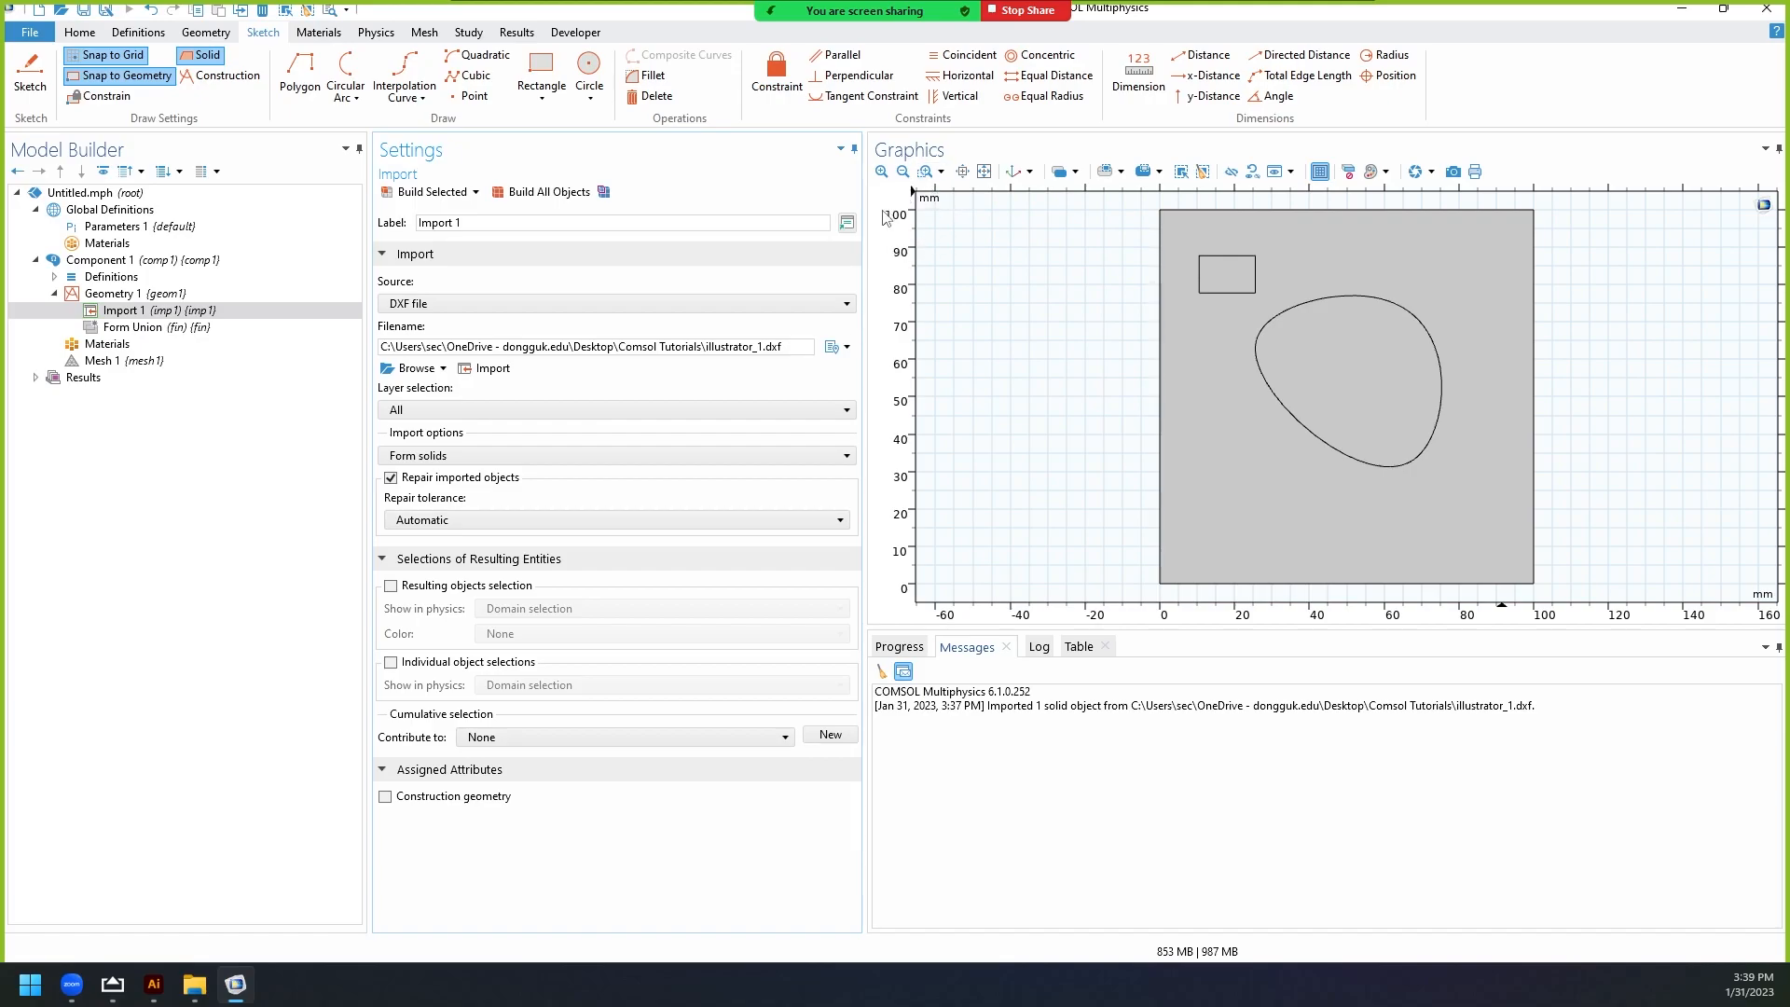
pyautogui.click(154, 983)
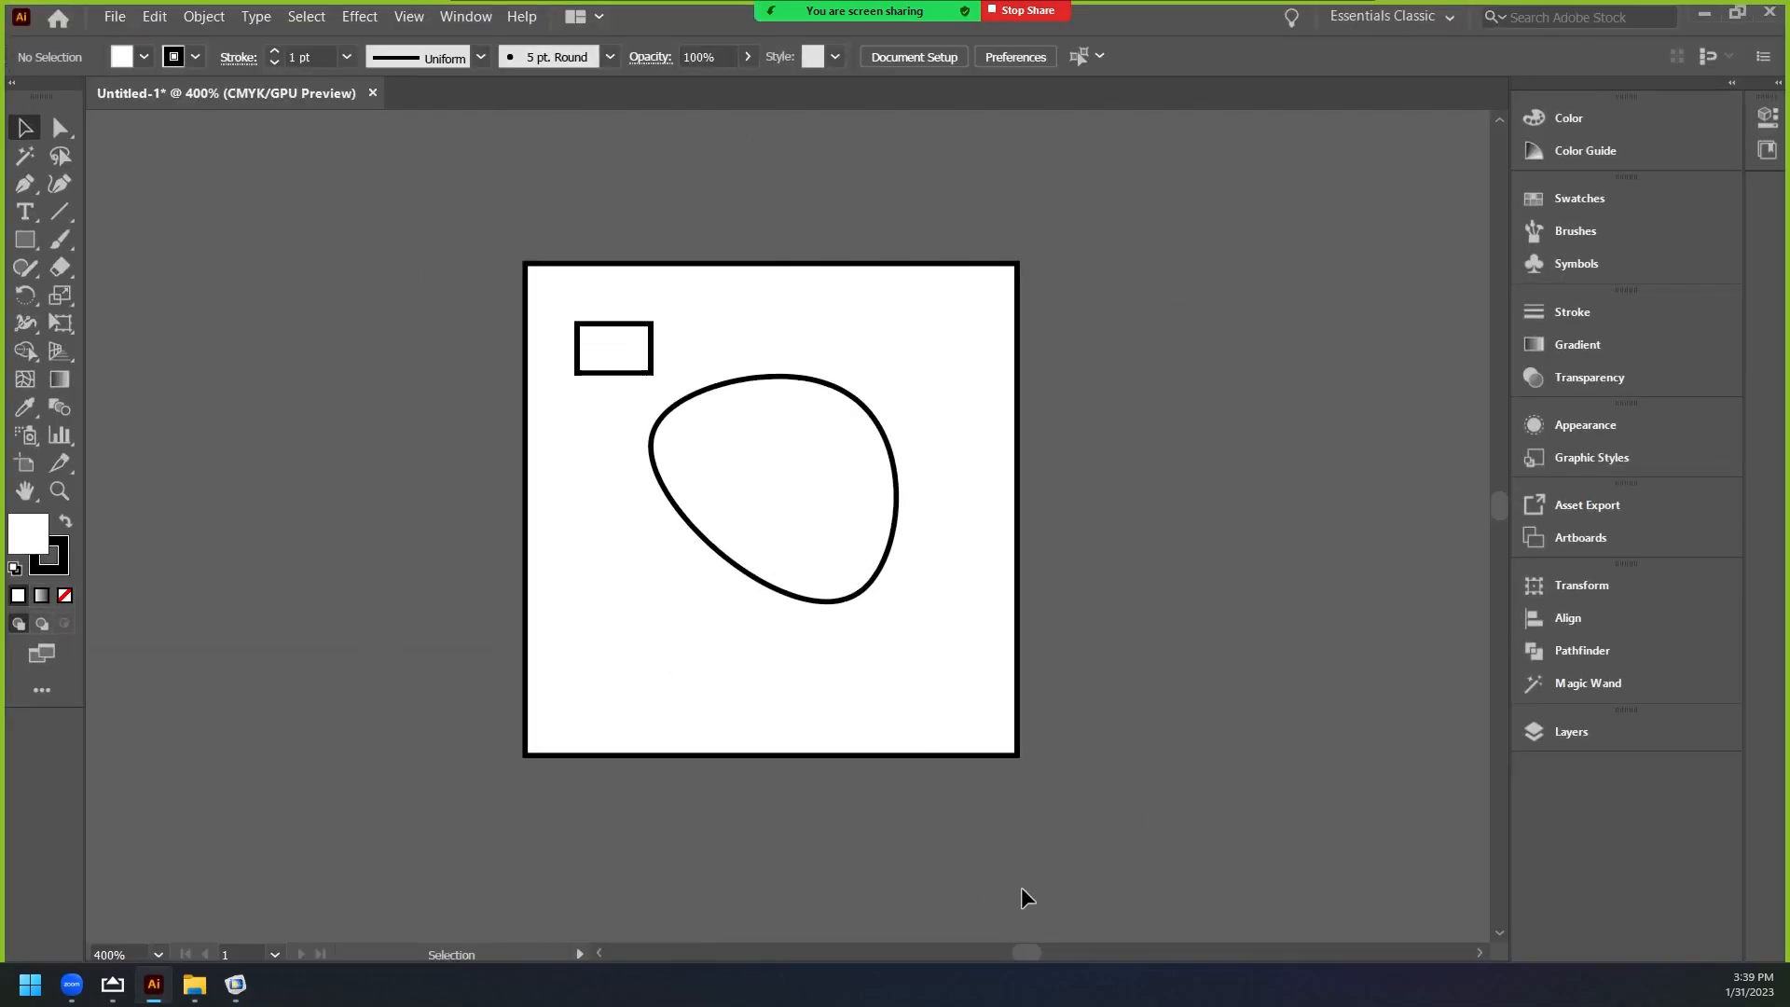
pyautogui.click(237, 986)
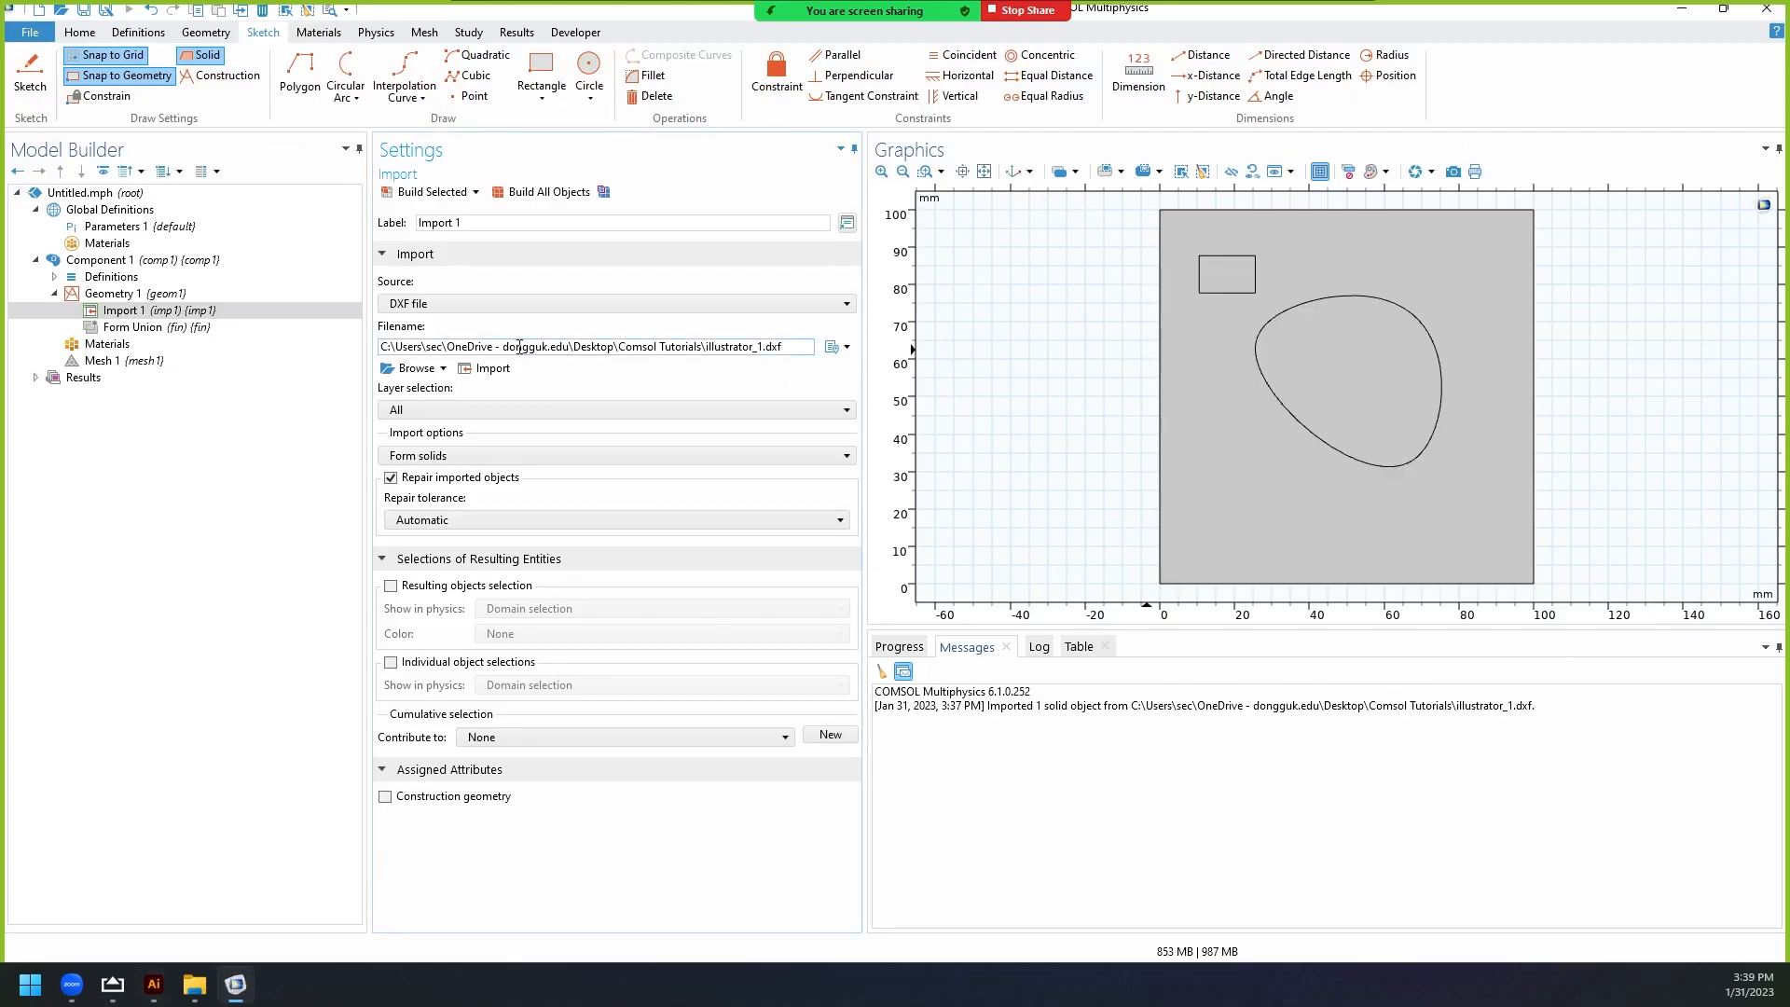
pyautogui.click(175, 295)
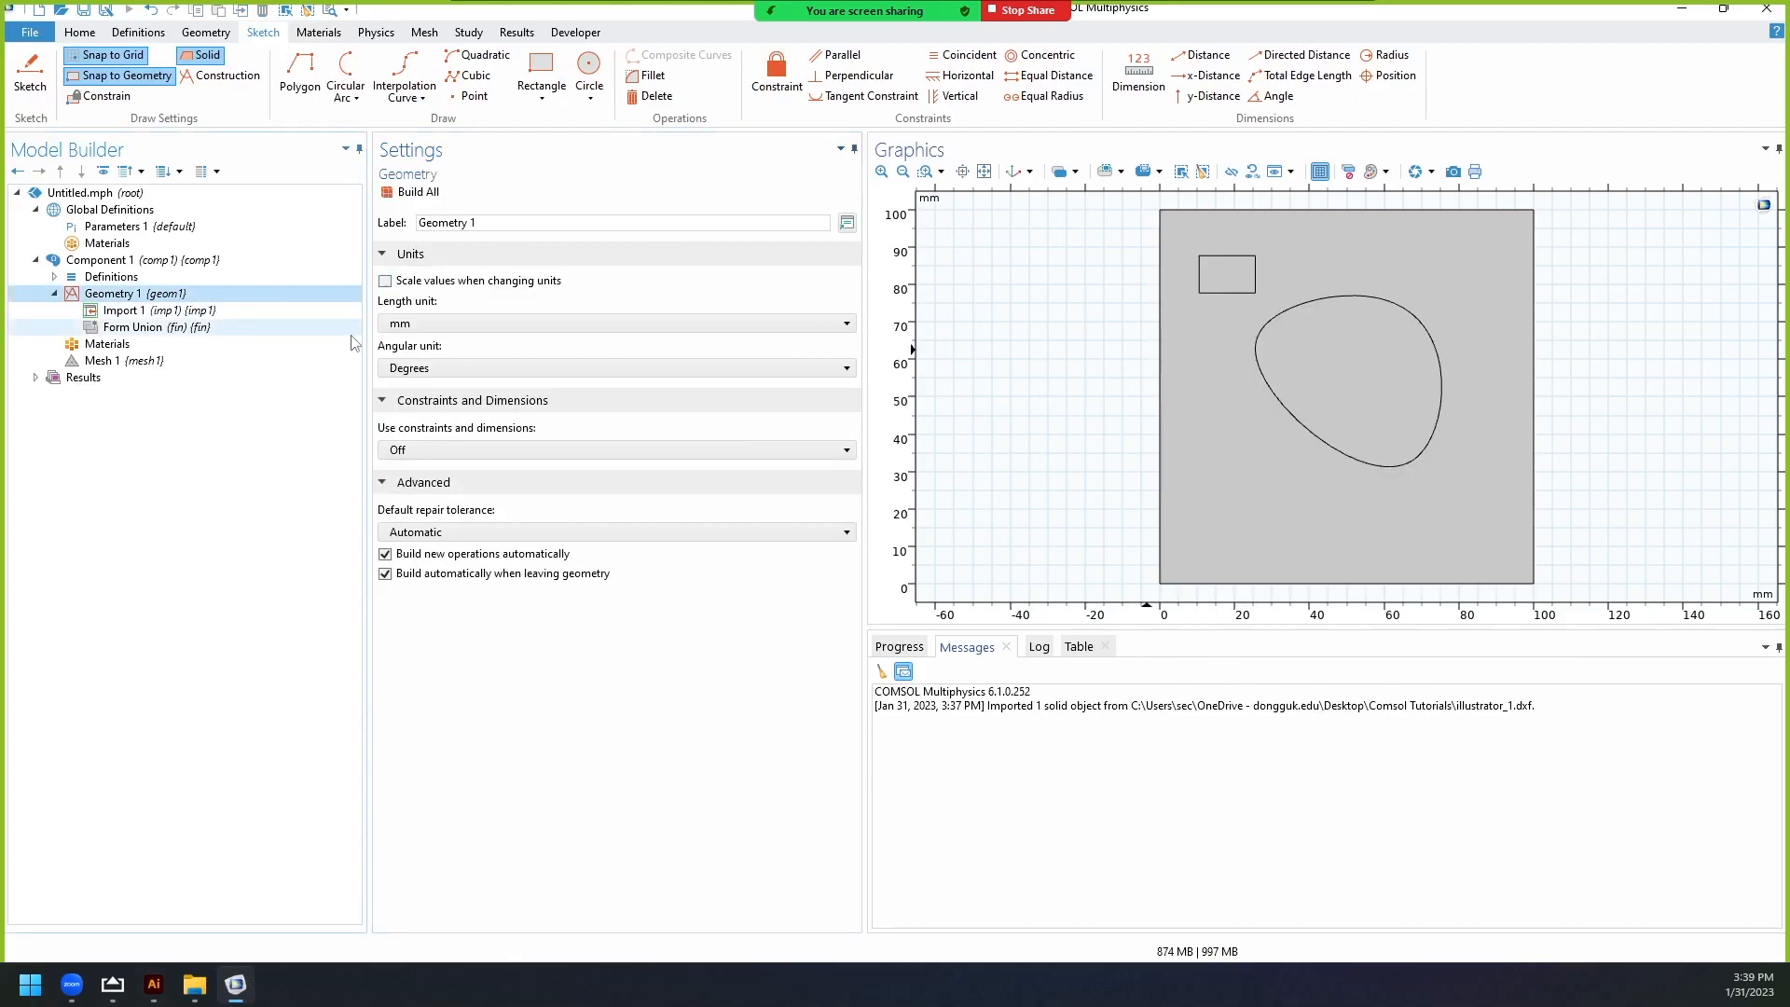
pyautogui.click(172, 311)
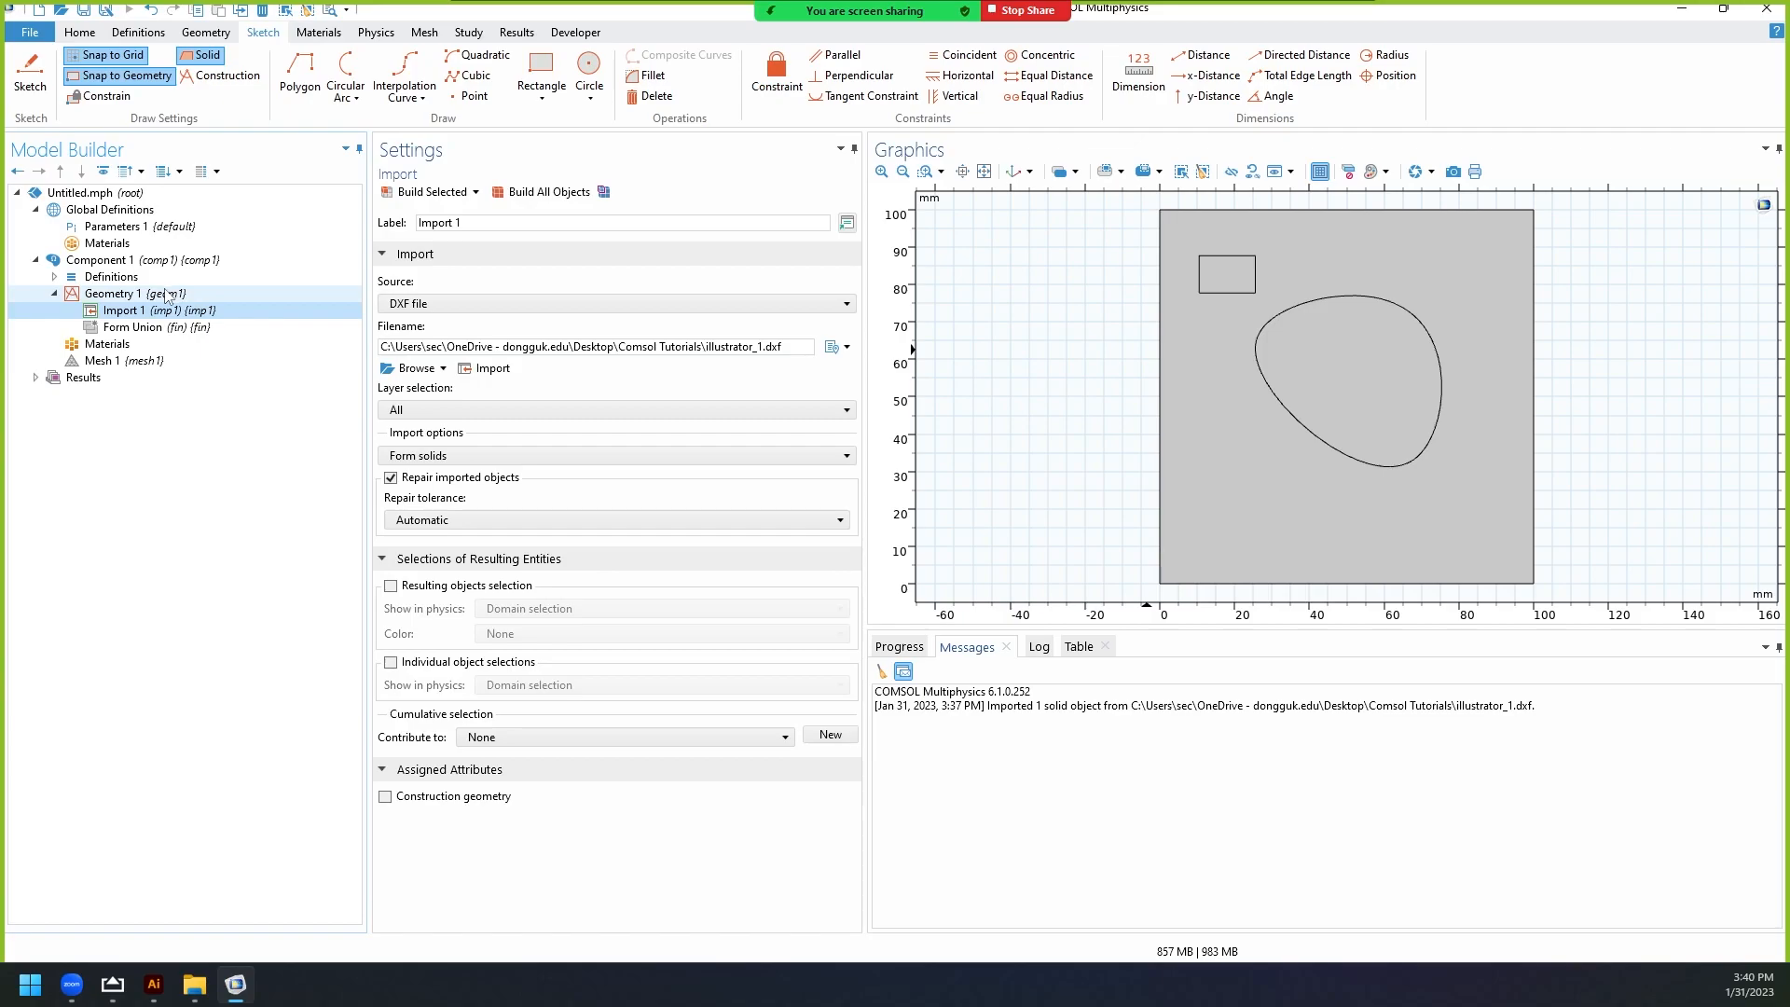
pyautogui.click(167, 295)
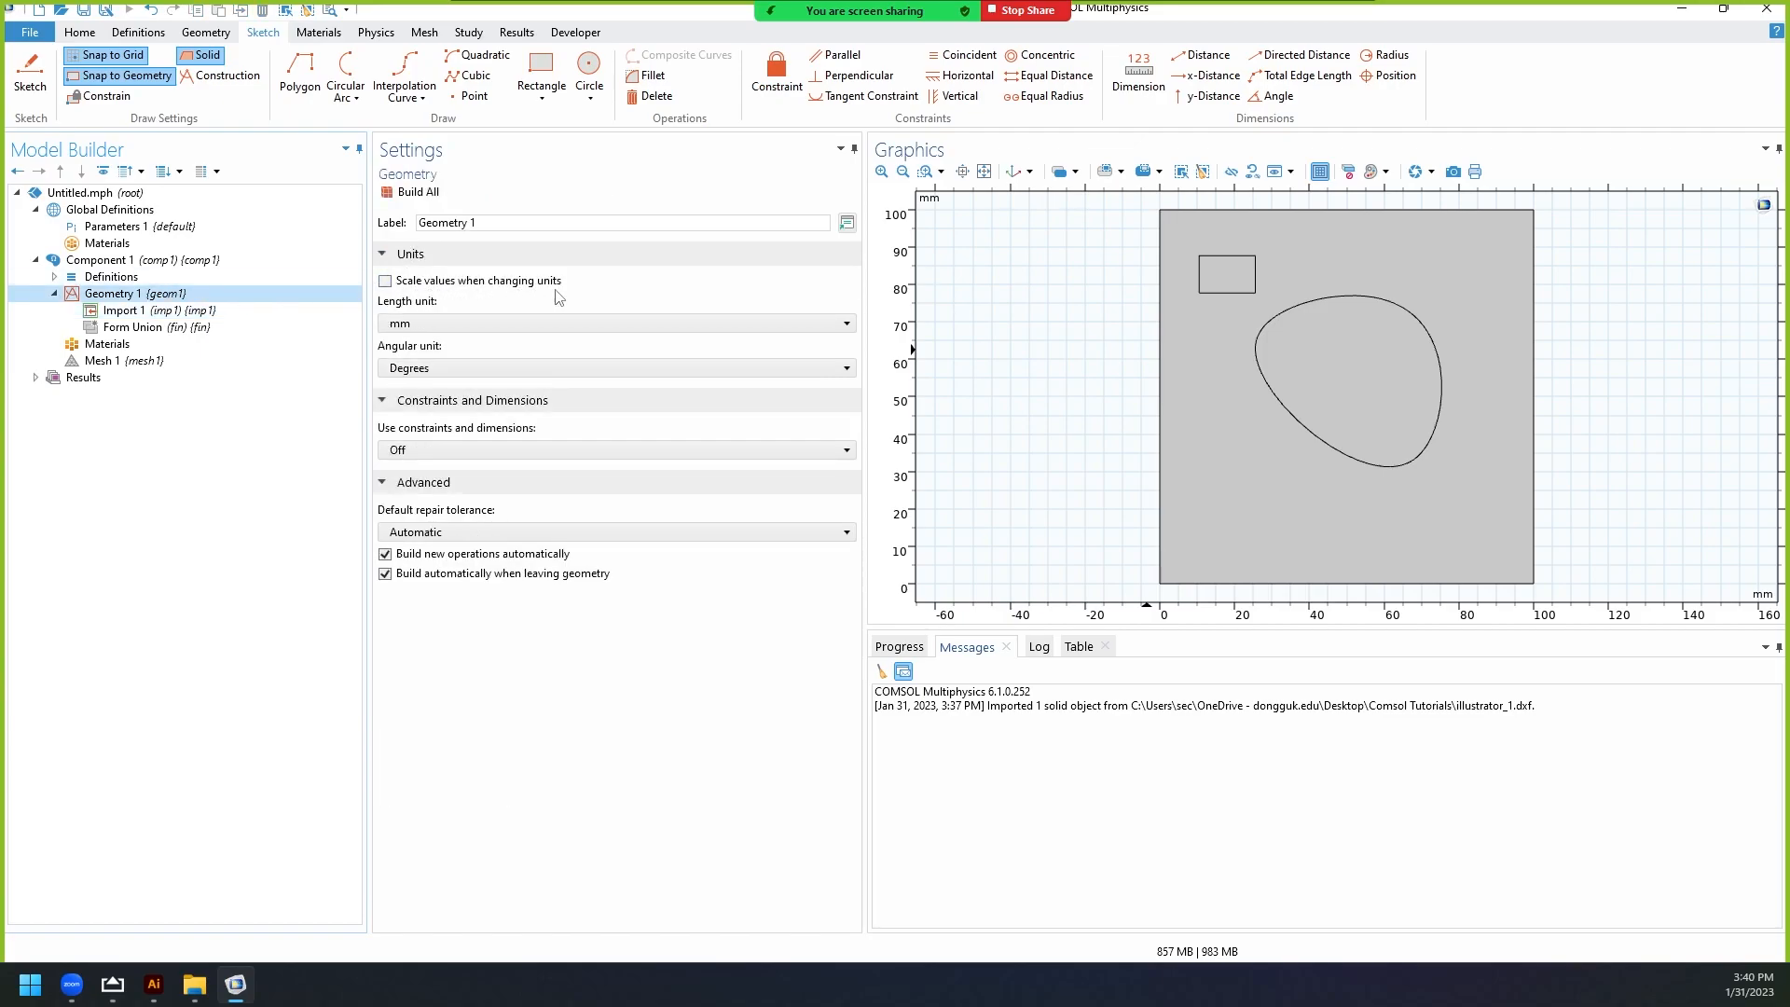
pyautogui.click(191, 311)
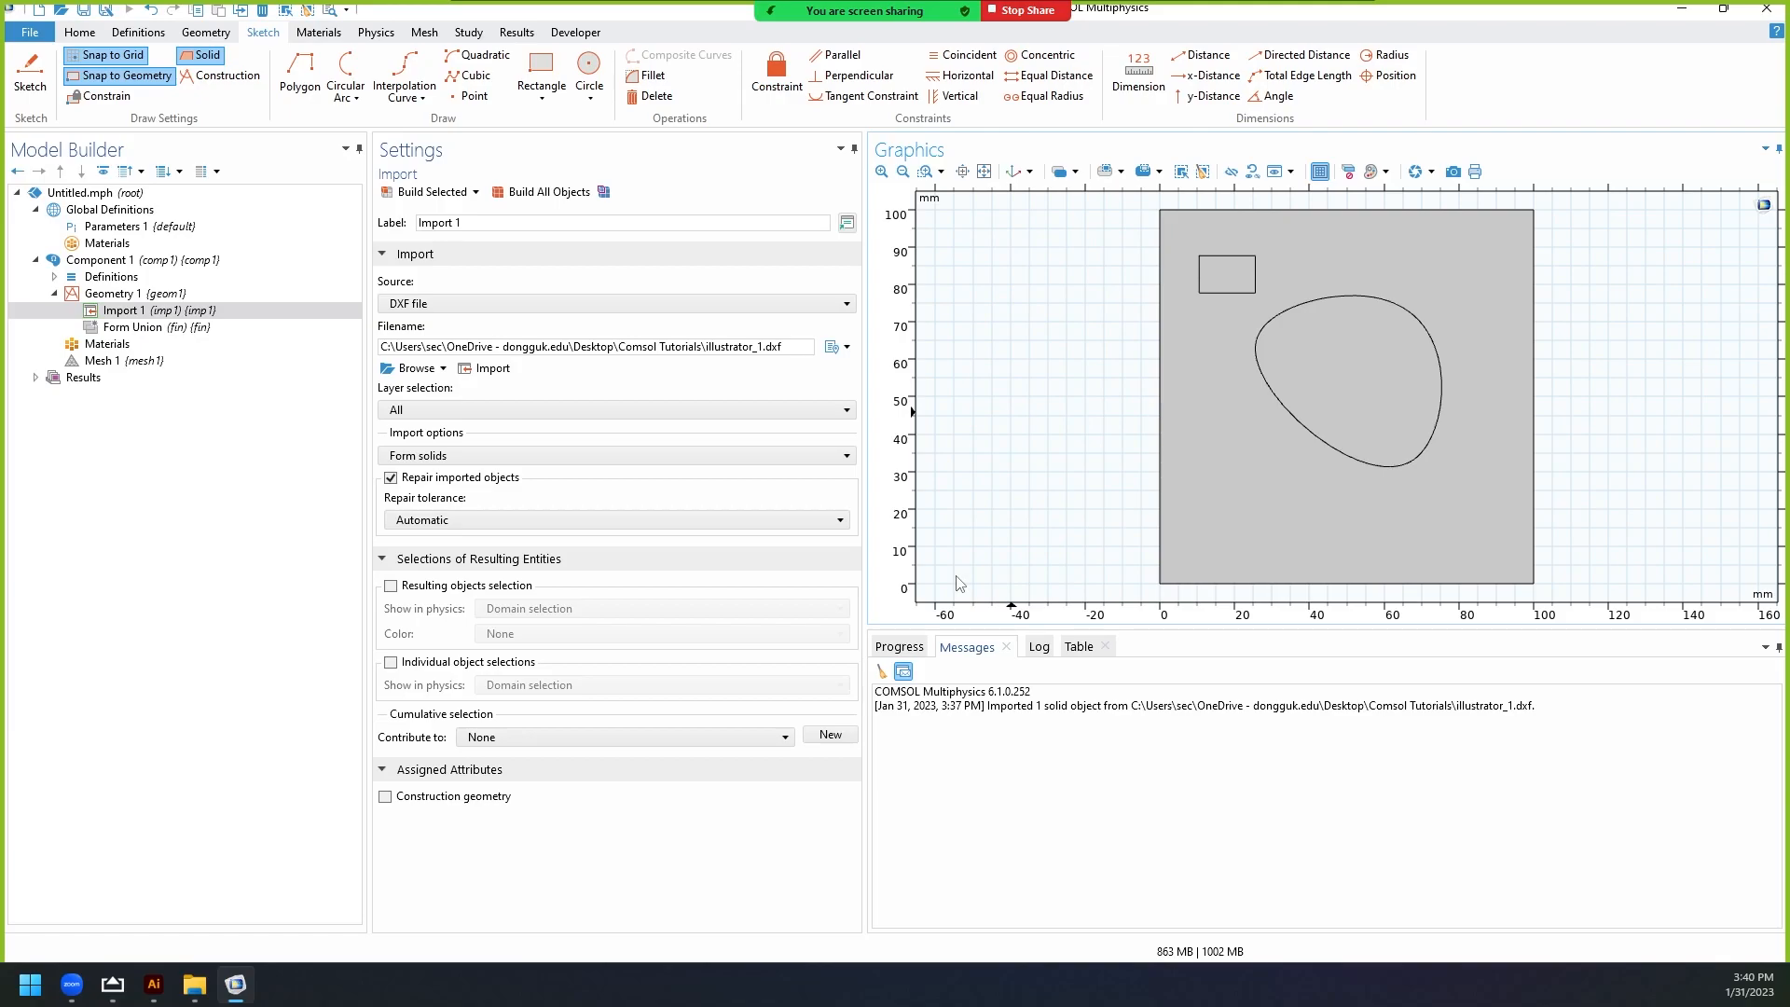
# Add a Scale transform to Geometry 1 with imp1 as input, set its isotropic factor to 1/100 and build it.
pyautogui.rightClick(93, 294)
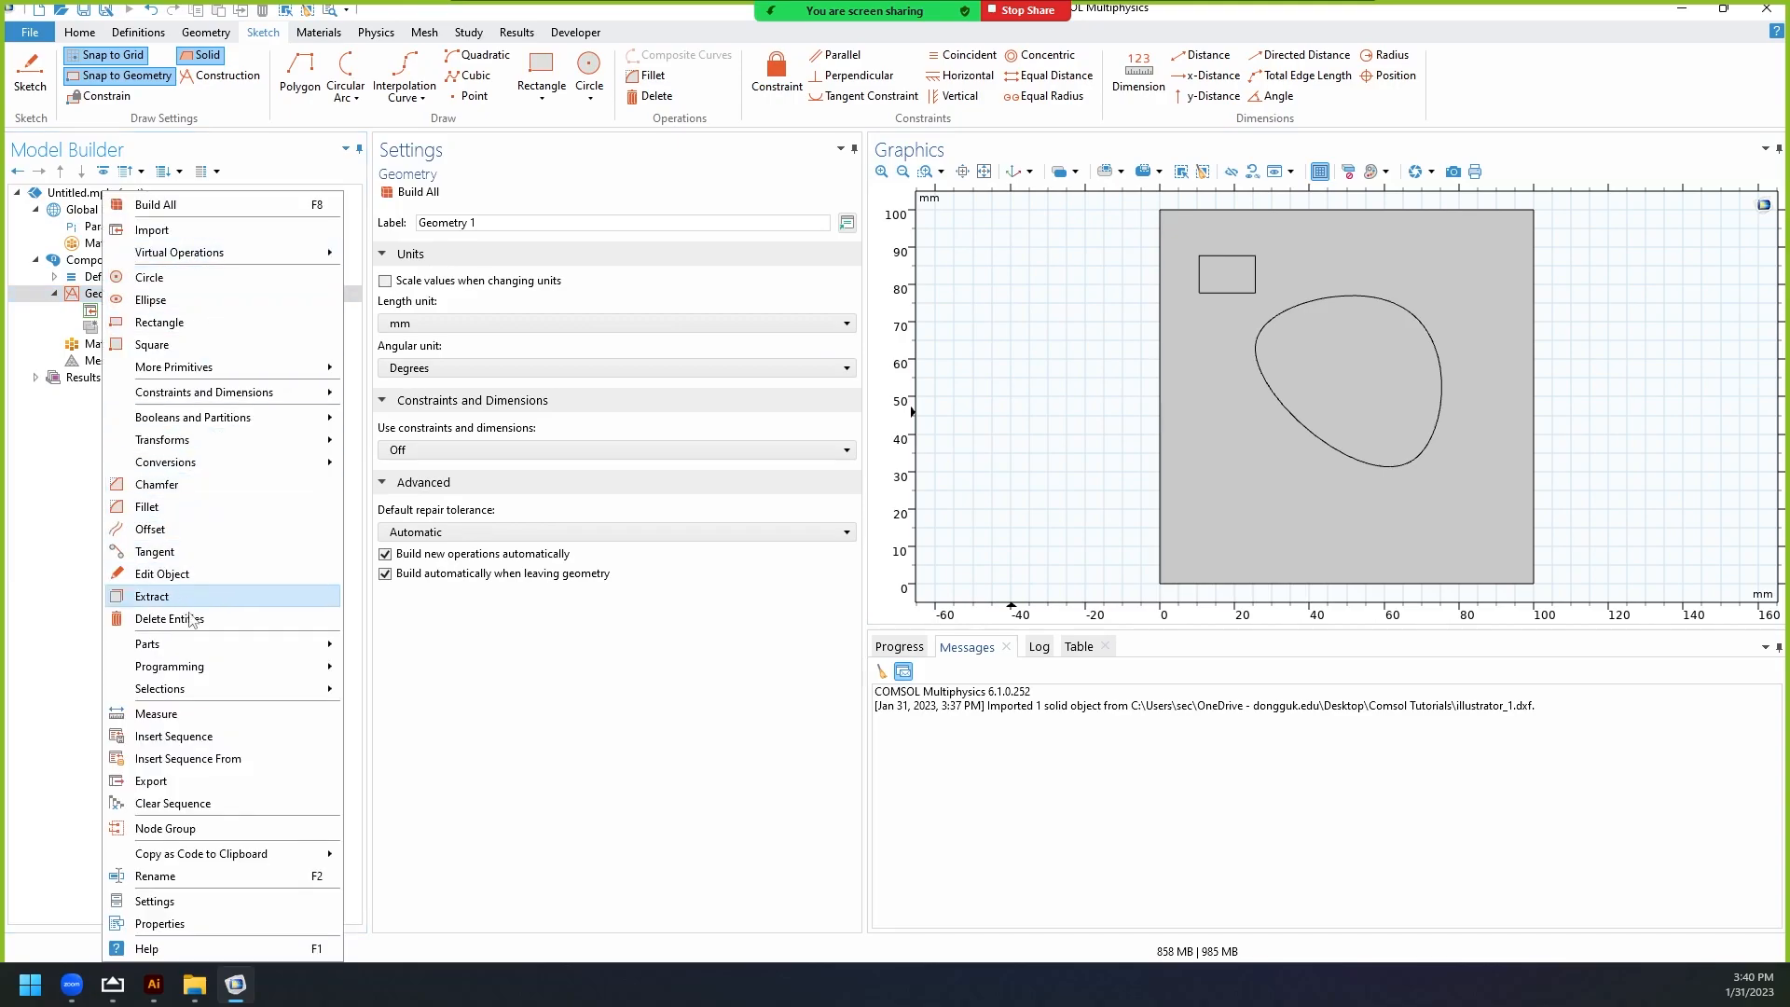
pyautogui.moveTo(216, 464)
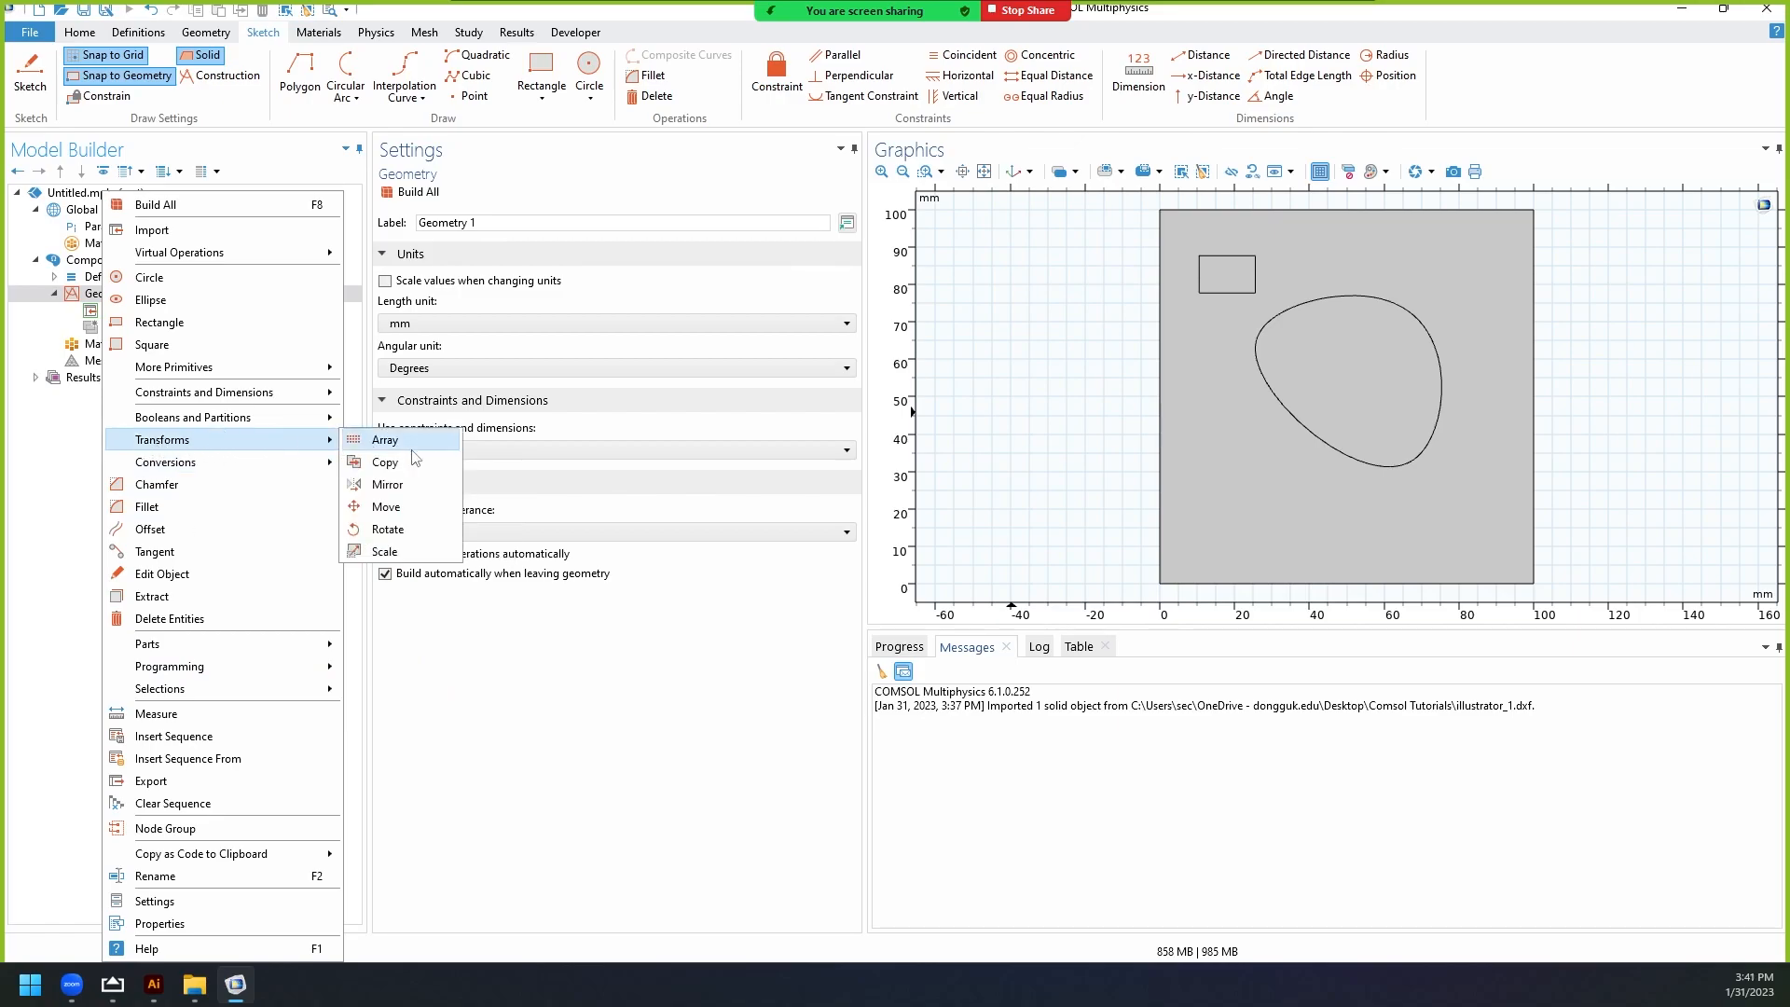
pyautogui.click(384, 552)
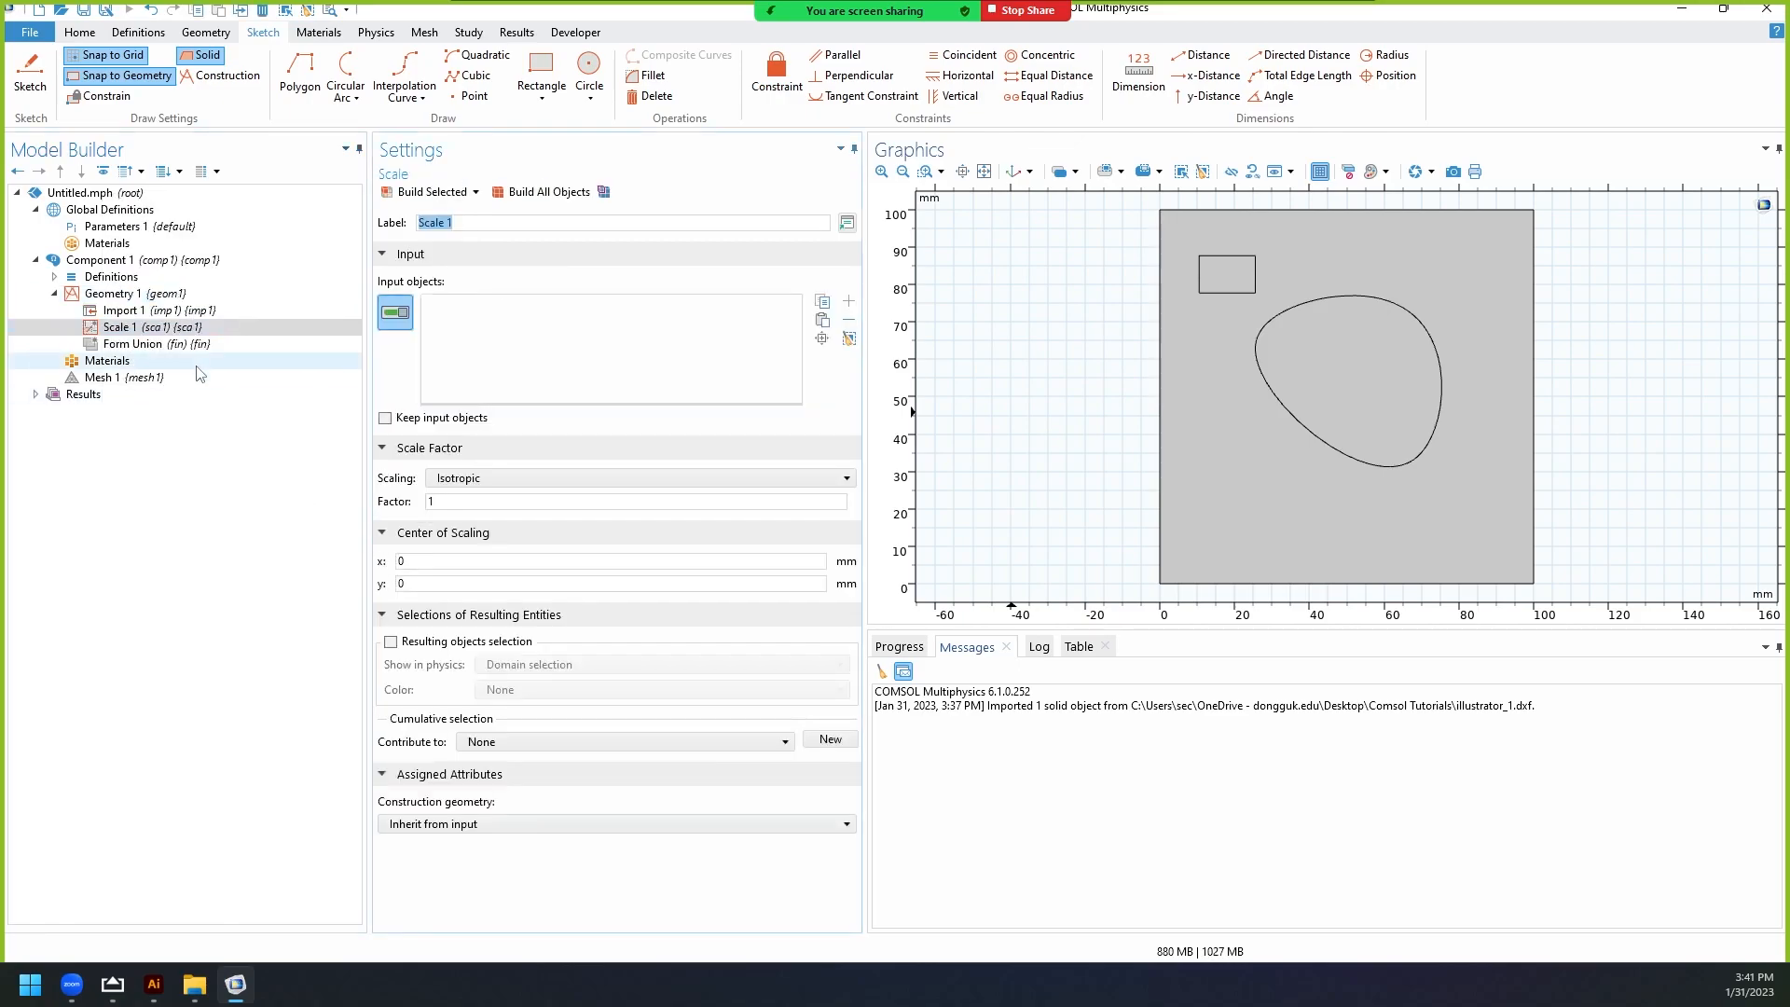
pyautogui.click(1285, 498)
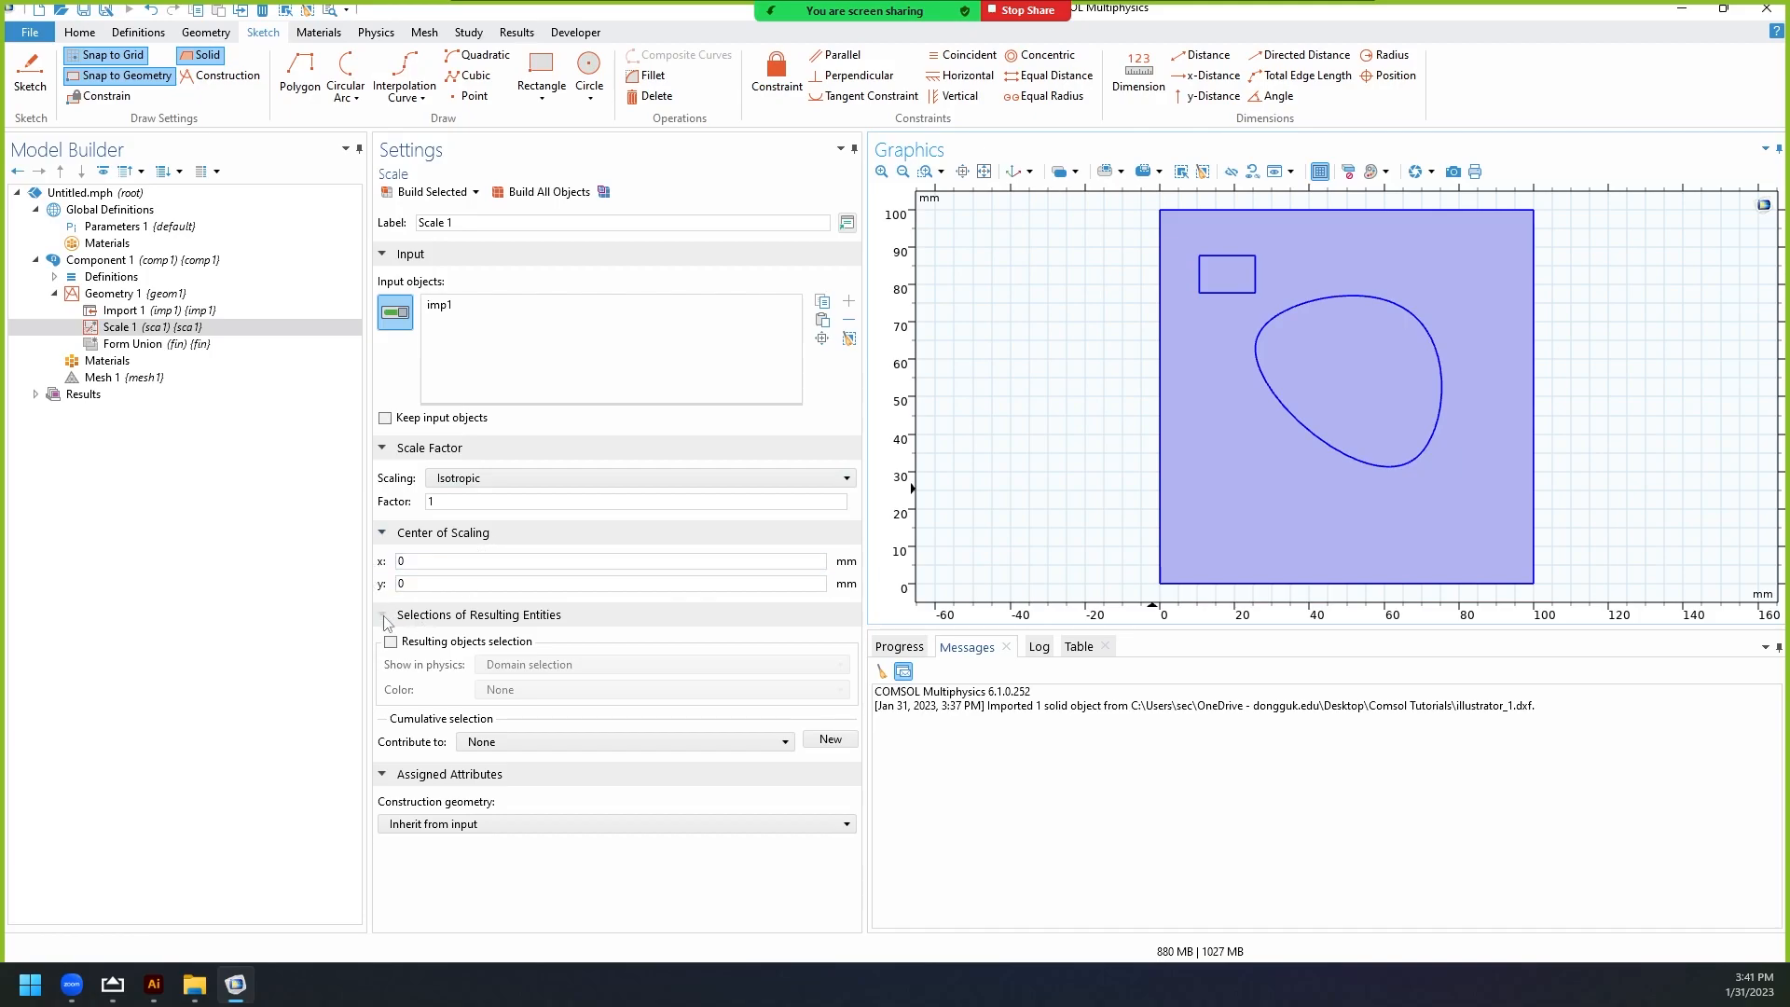
pyautogui.click(476, 505)
pyautogui.write('/100')
pyautogui.click(432, 191)
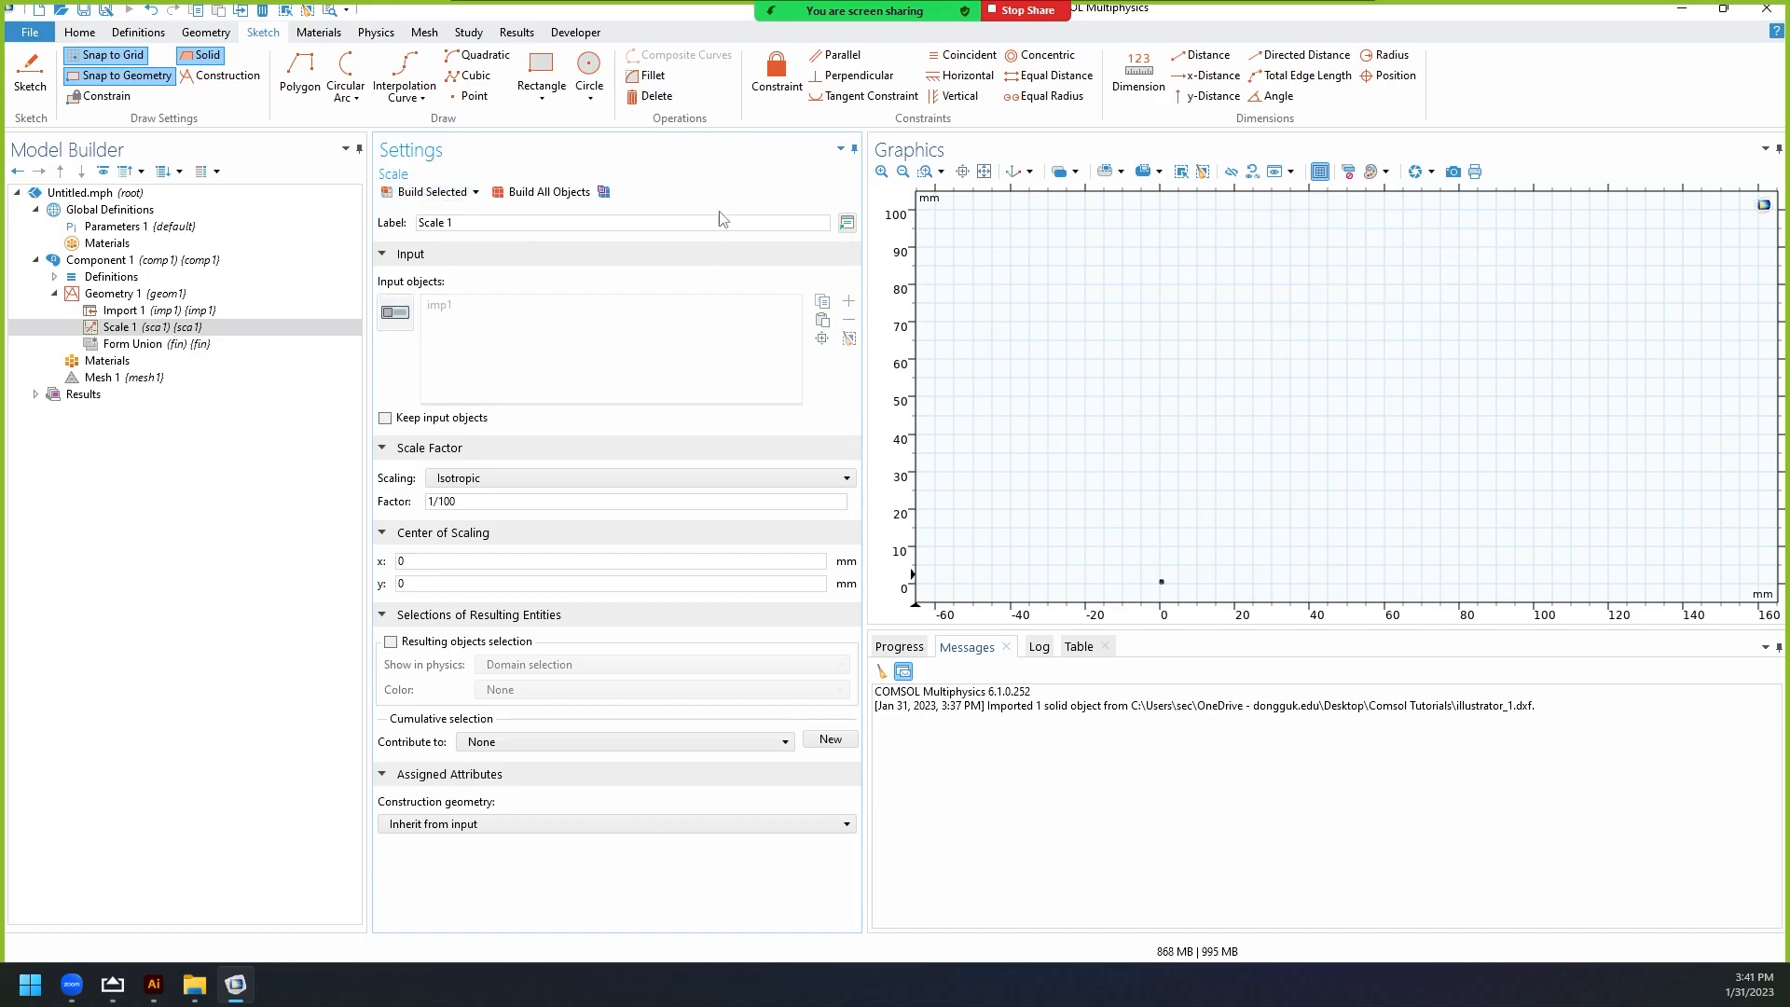
pyautogui.click(985, 172)
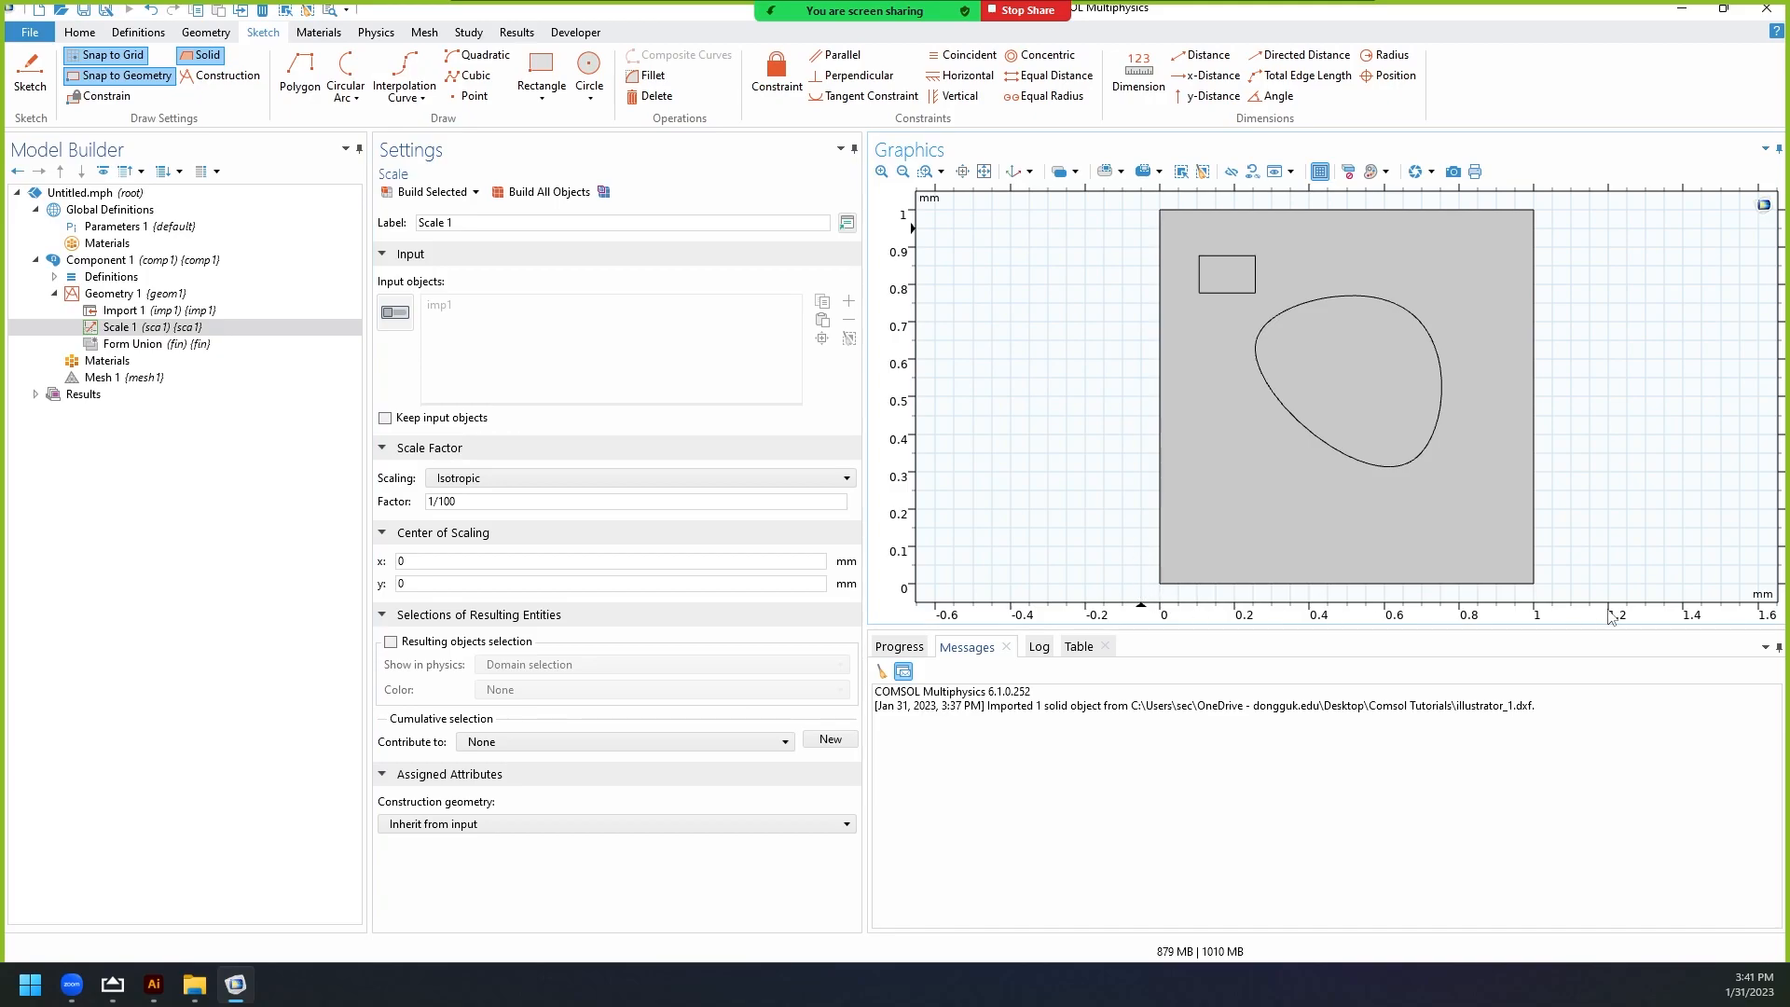
# Rebuild Scale 1 with a factor of 5/100 and build the physics-controlled mesh with Normal element size.
pyautogui.moveTo(434, 502); pyautogui.dragTo(324, 498)
pyautogui.click(424, 192)
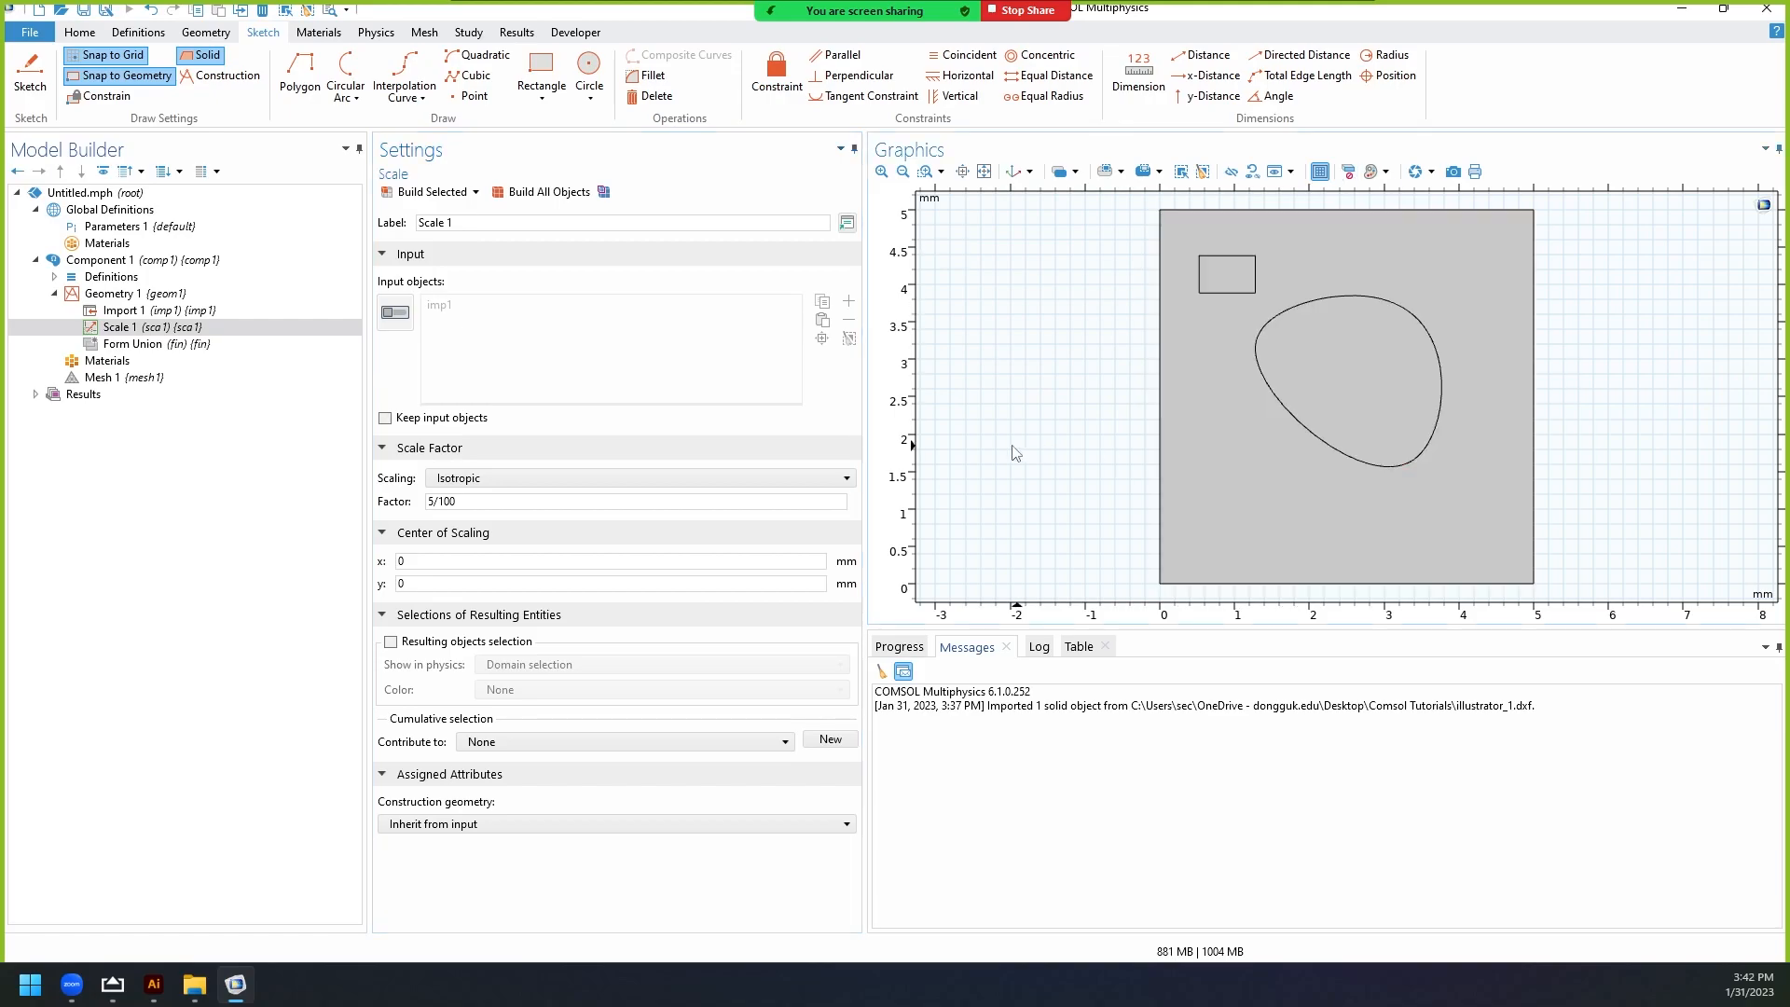
pyautogui.click(103, 377)
pyautogui.click(411, 191)
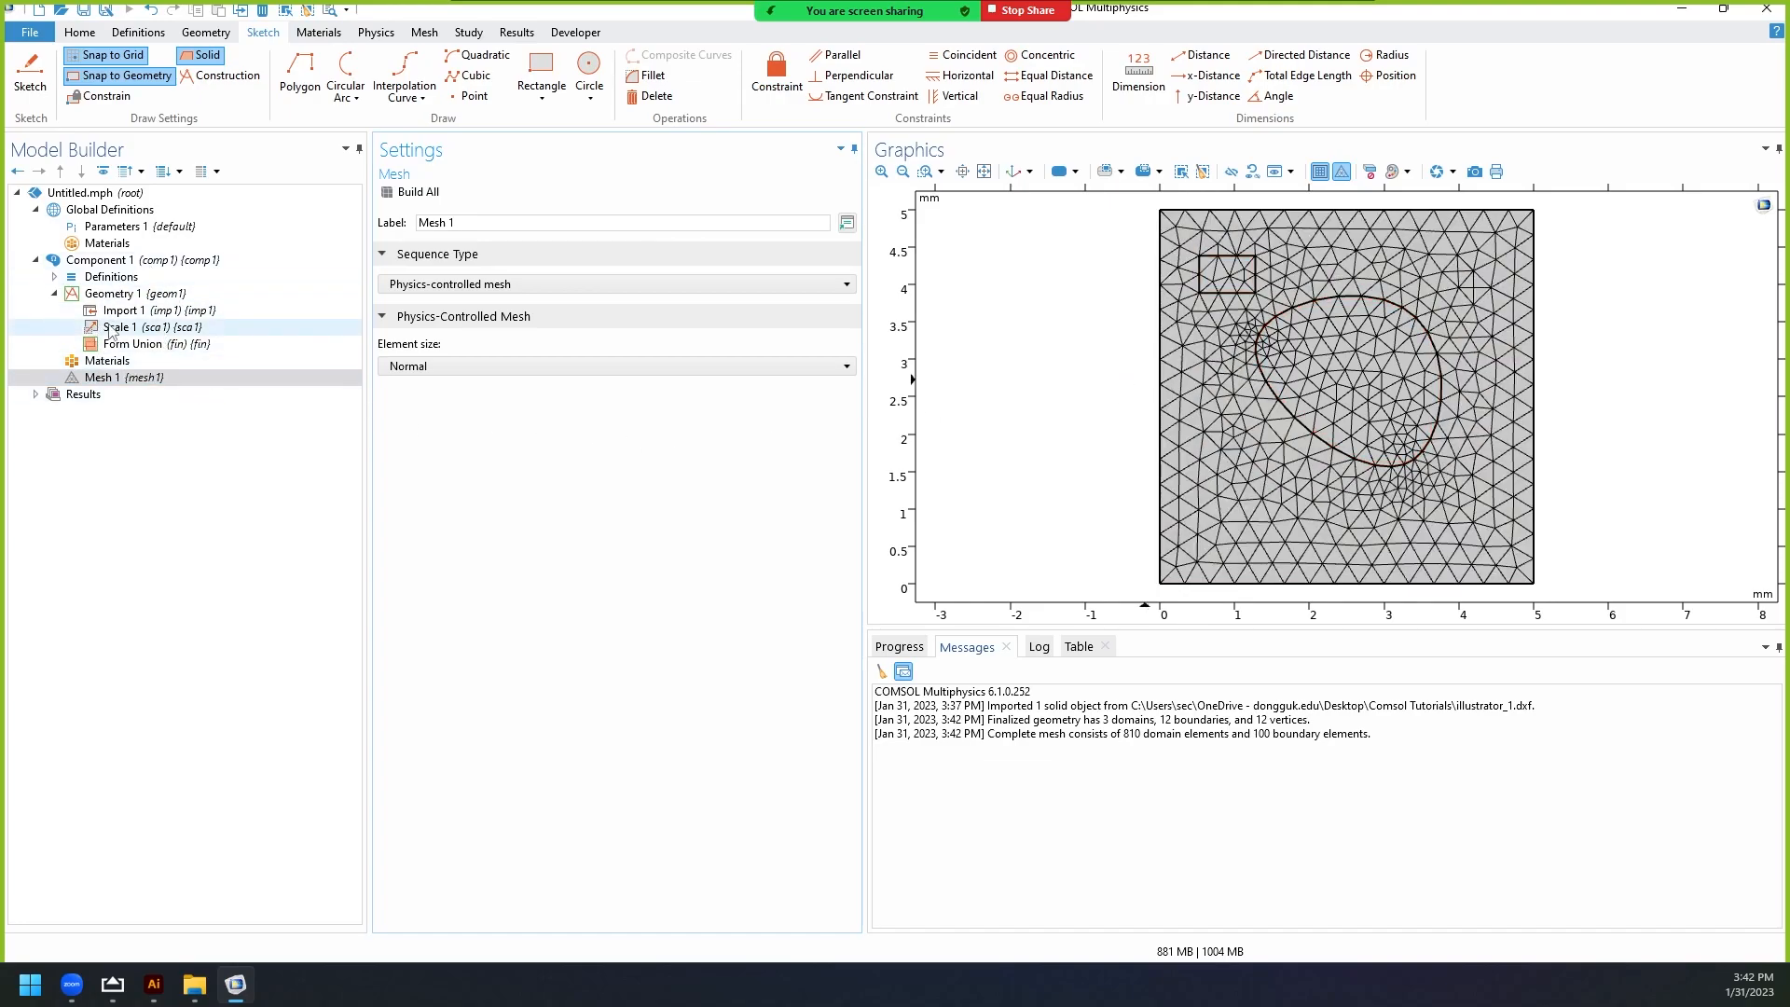
# Turn on sketch mode for Geometry 1.
pyautogui.click(110, 294)
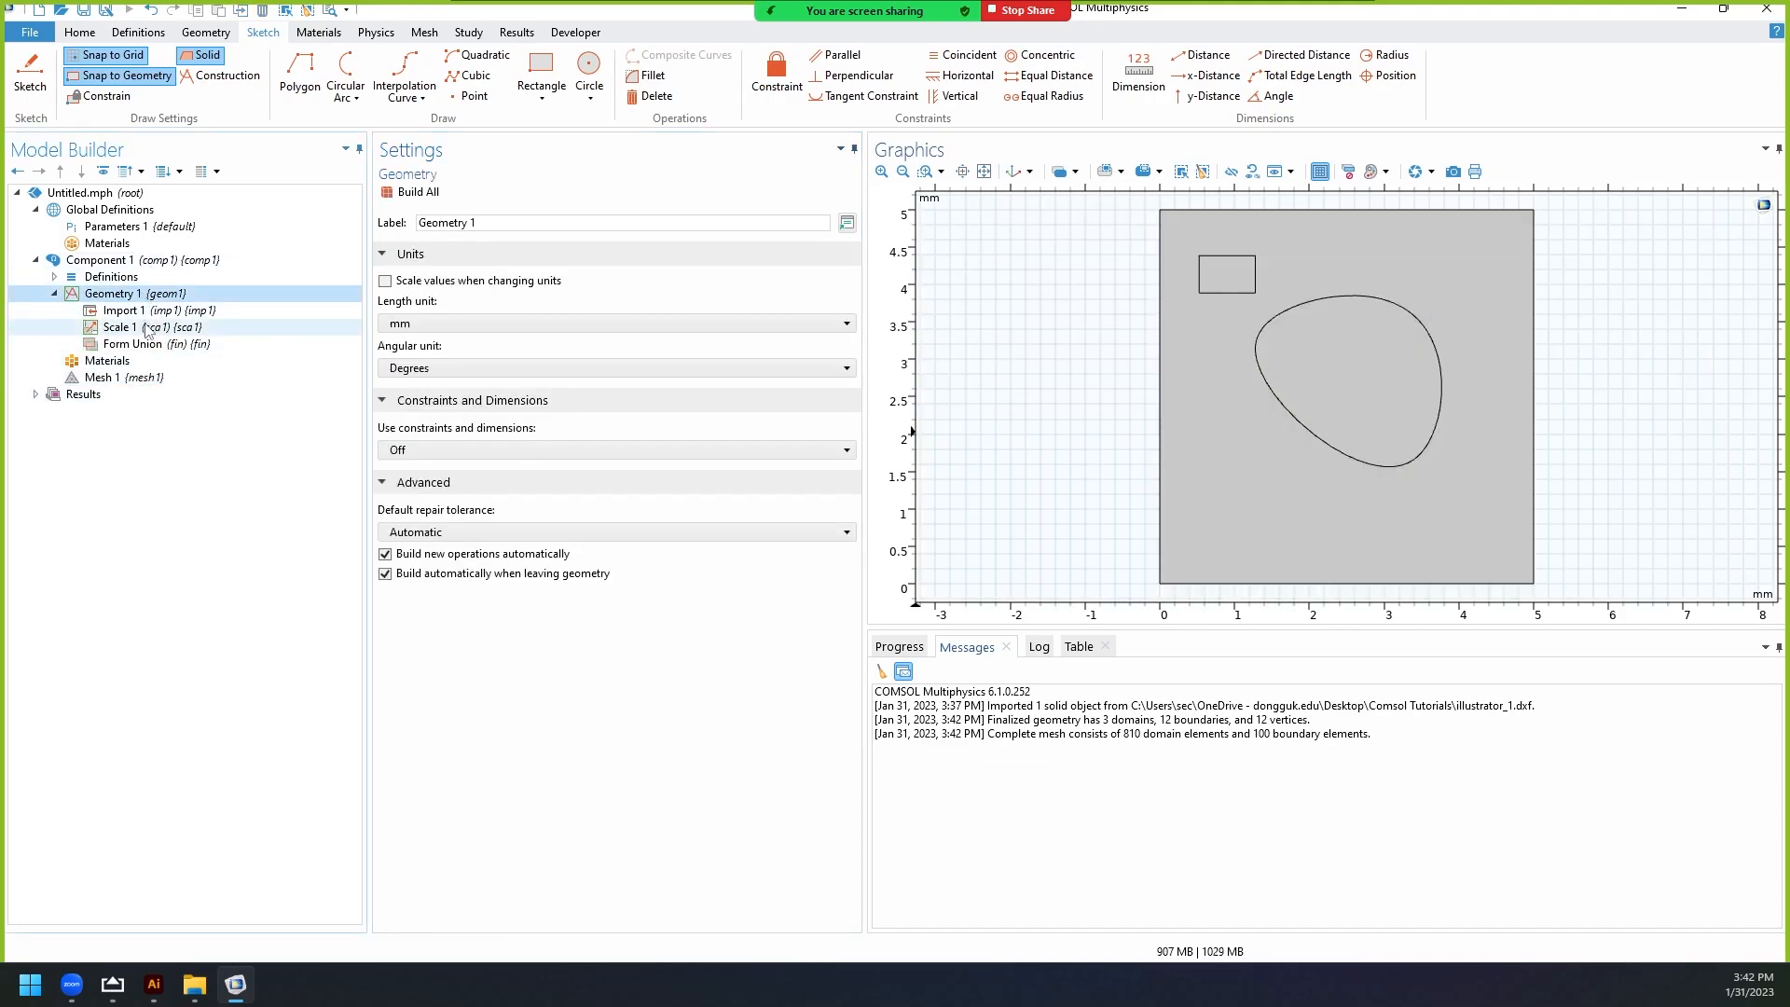
pyautogui.rightClick(149, 293)
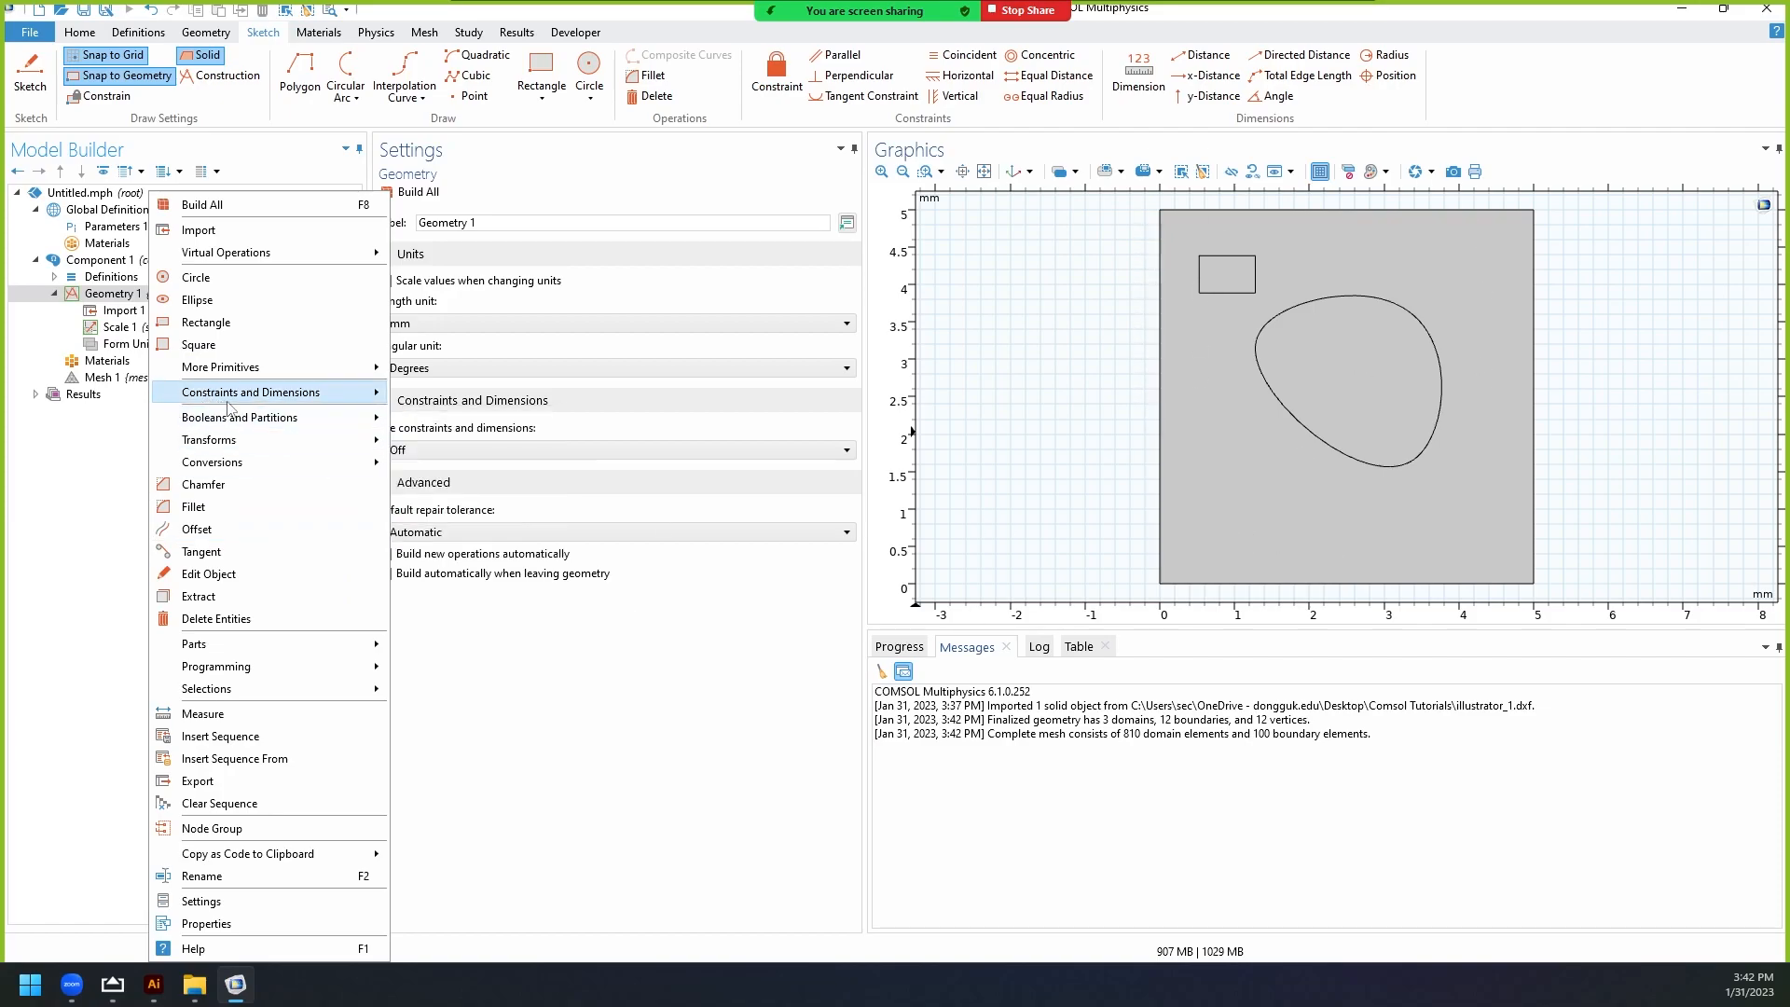
pyautogui.moveTo(234, 382)
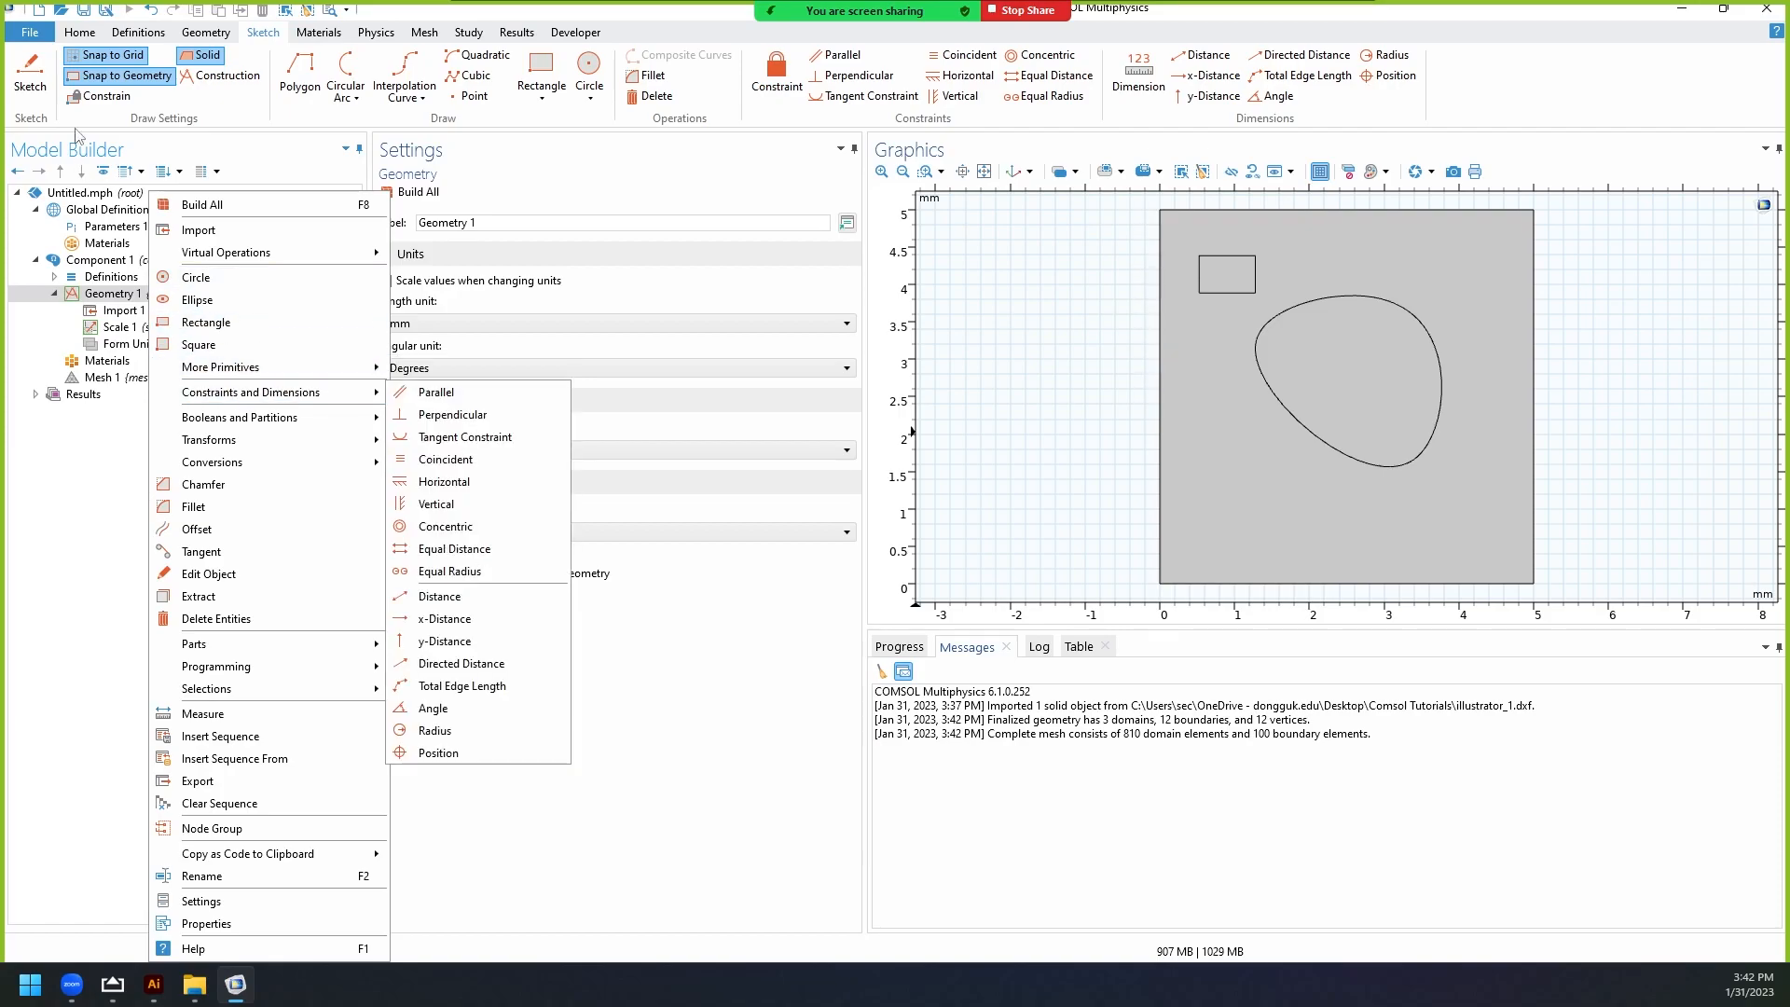
pyautogui.click(26, 89)
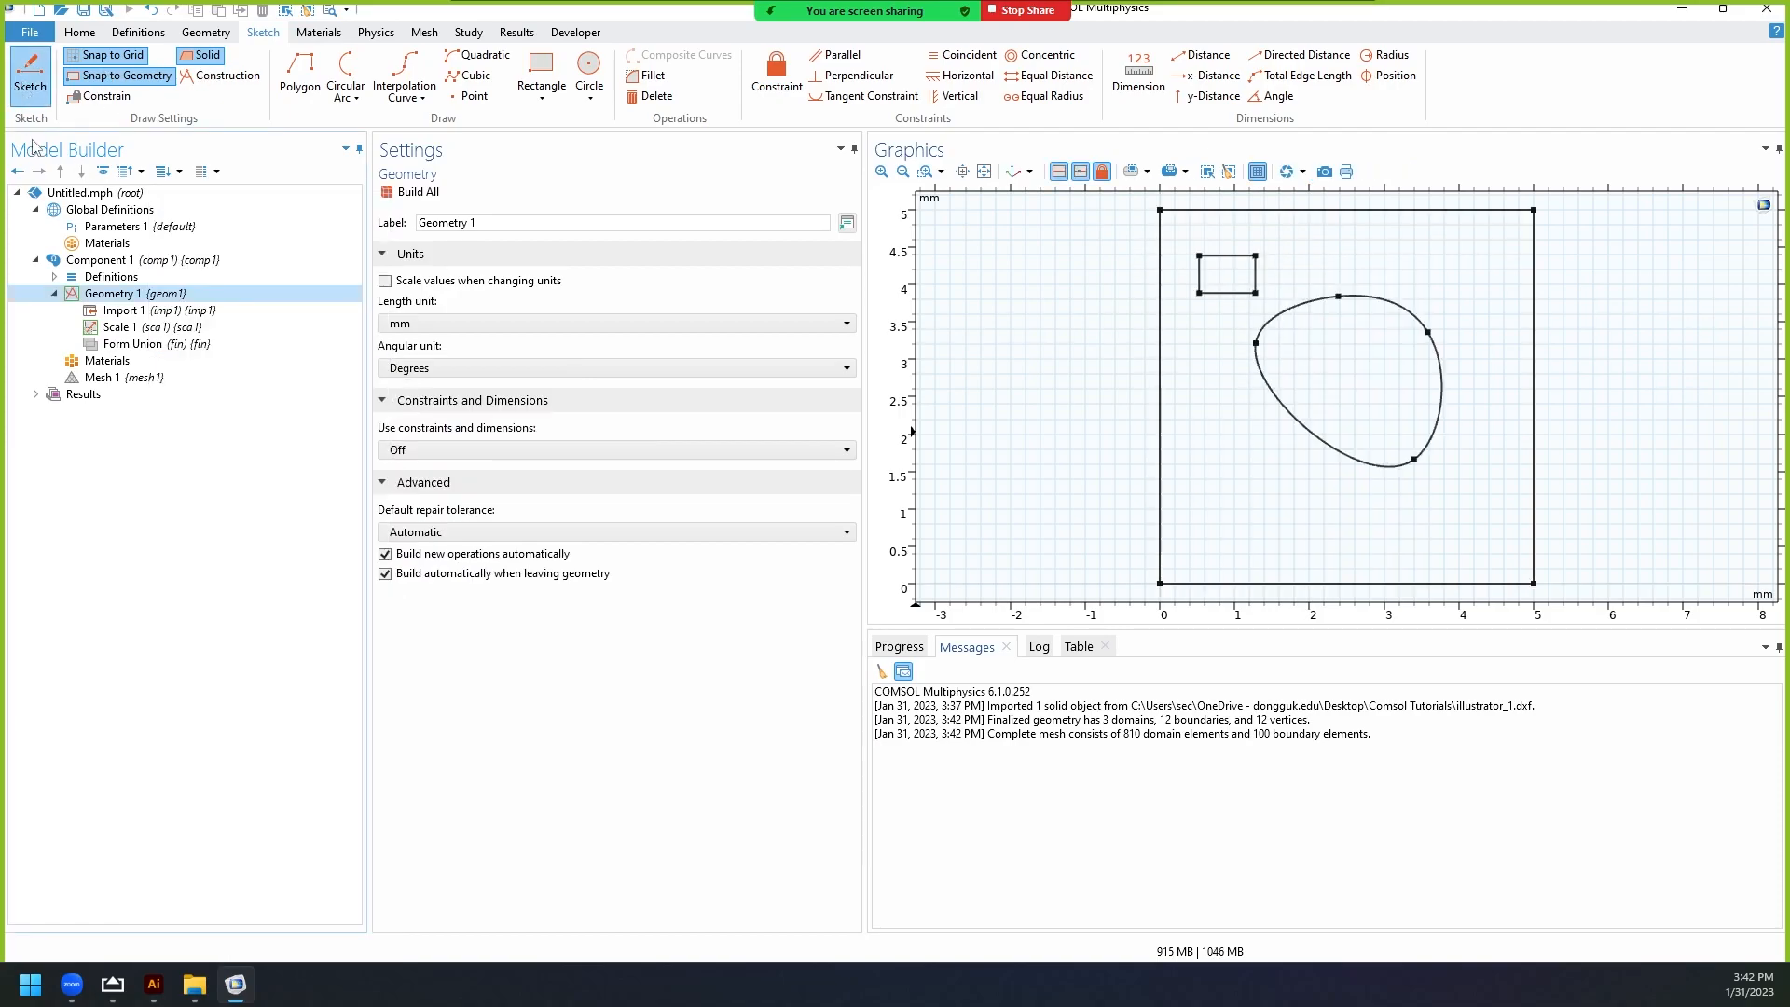
pyautogui.rightClick(116, 293)
pyautogui.click(166, 300)
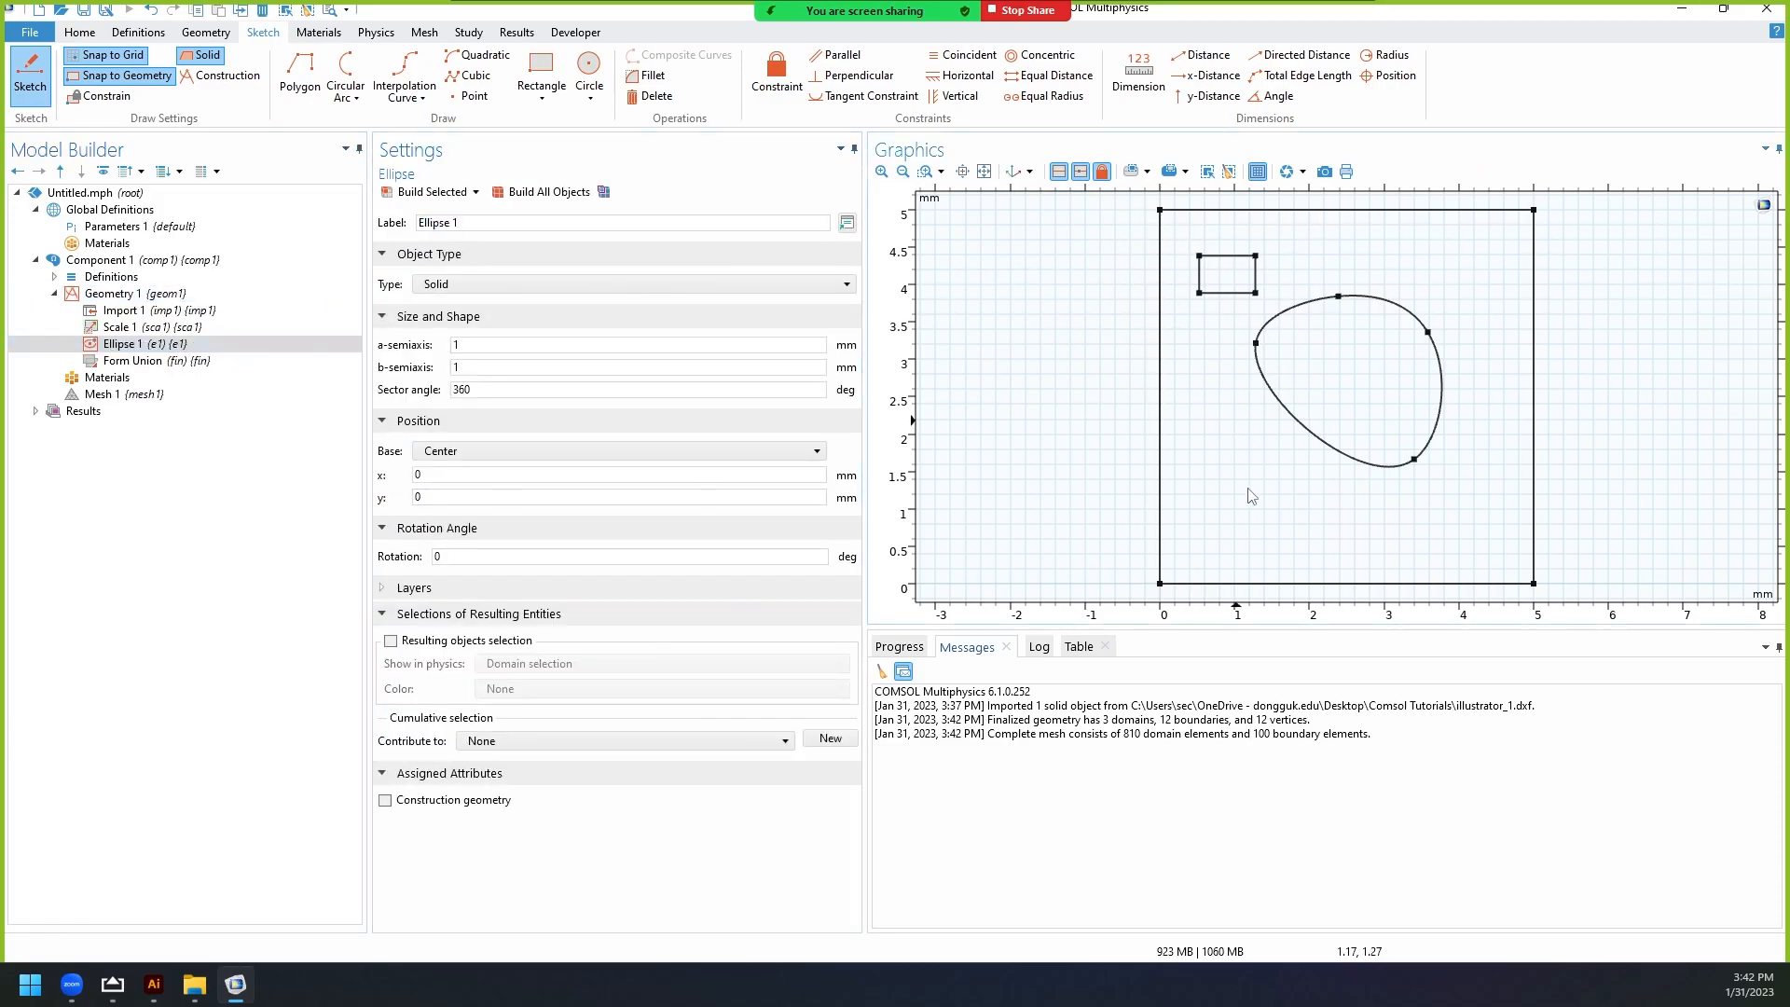
pyautogui.rightClick(144, 346)
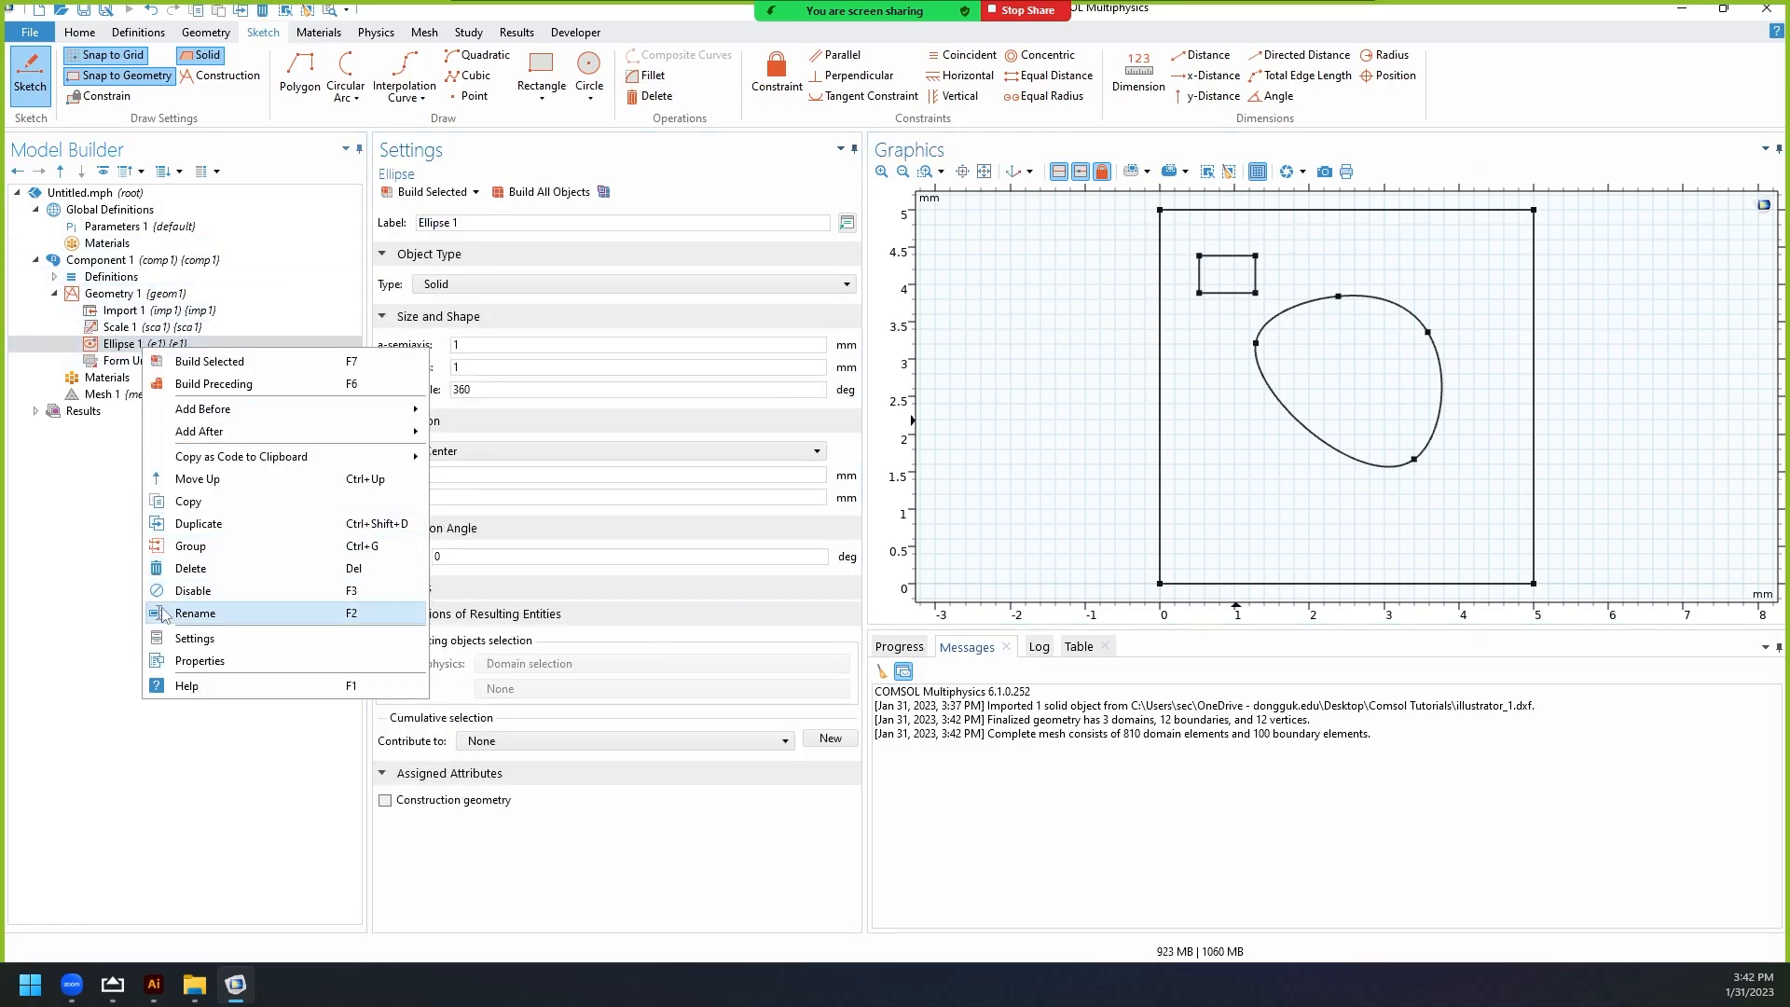
pyautogui.click(190, 568)
pyautogui.click(944, 555)
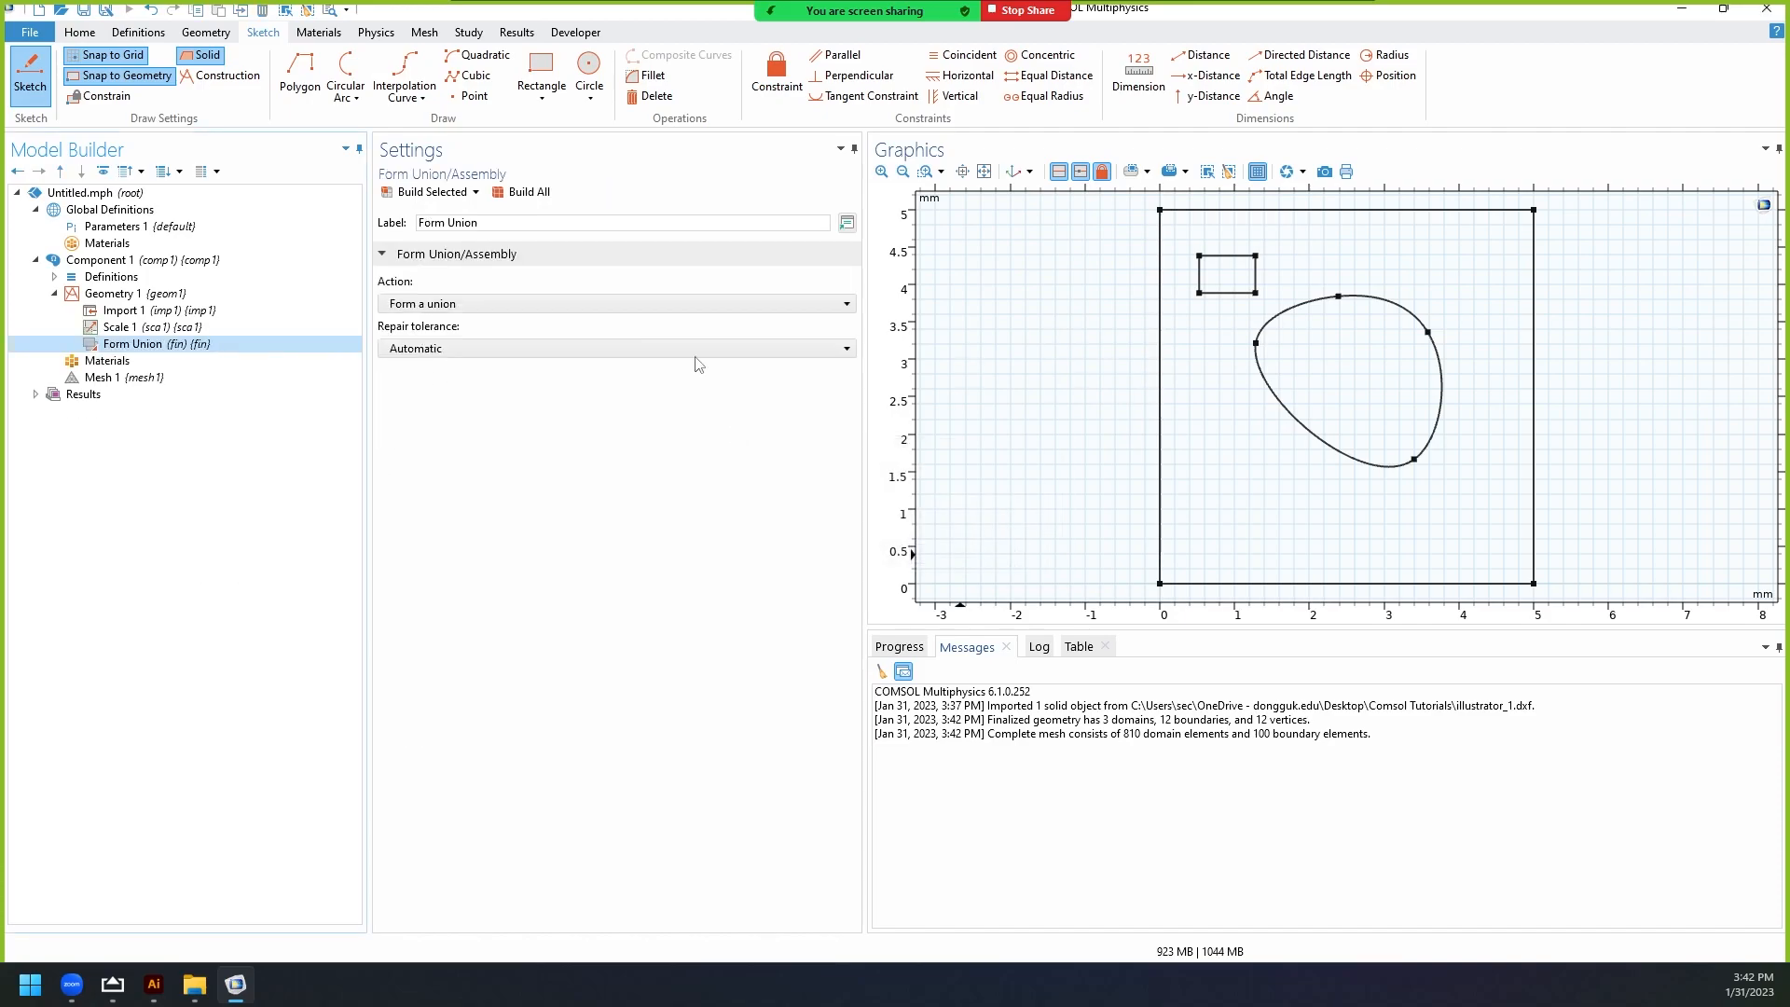
# Sketch an ellipse centred at x 1, y 2.2 mm and resize it to semiaxes of about 0.47 and 0.6 mm.
pyautogui.click(590, 98)
pyautogui.click(559, 152)
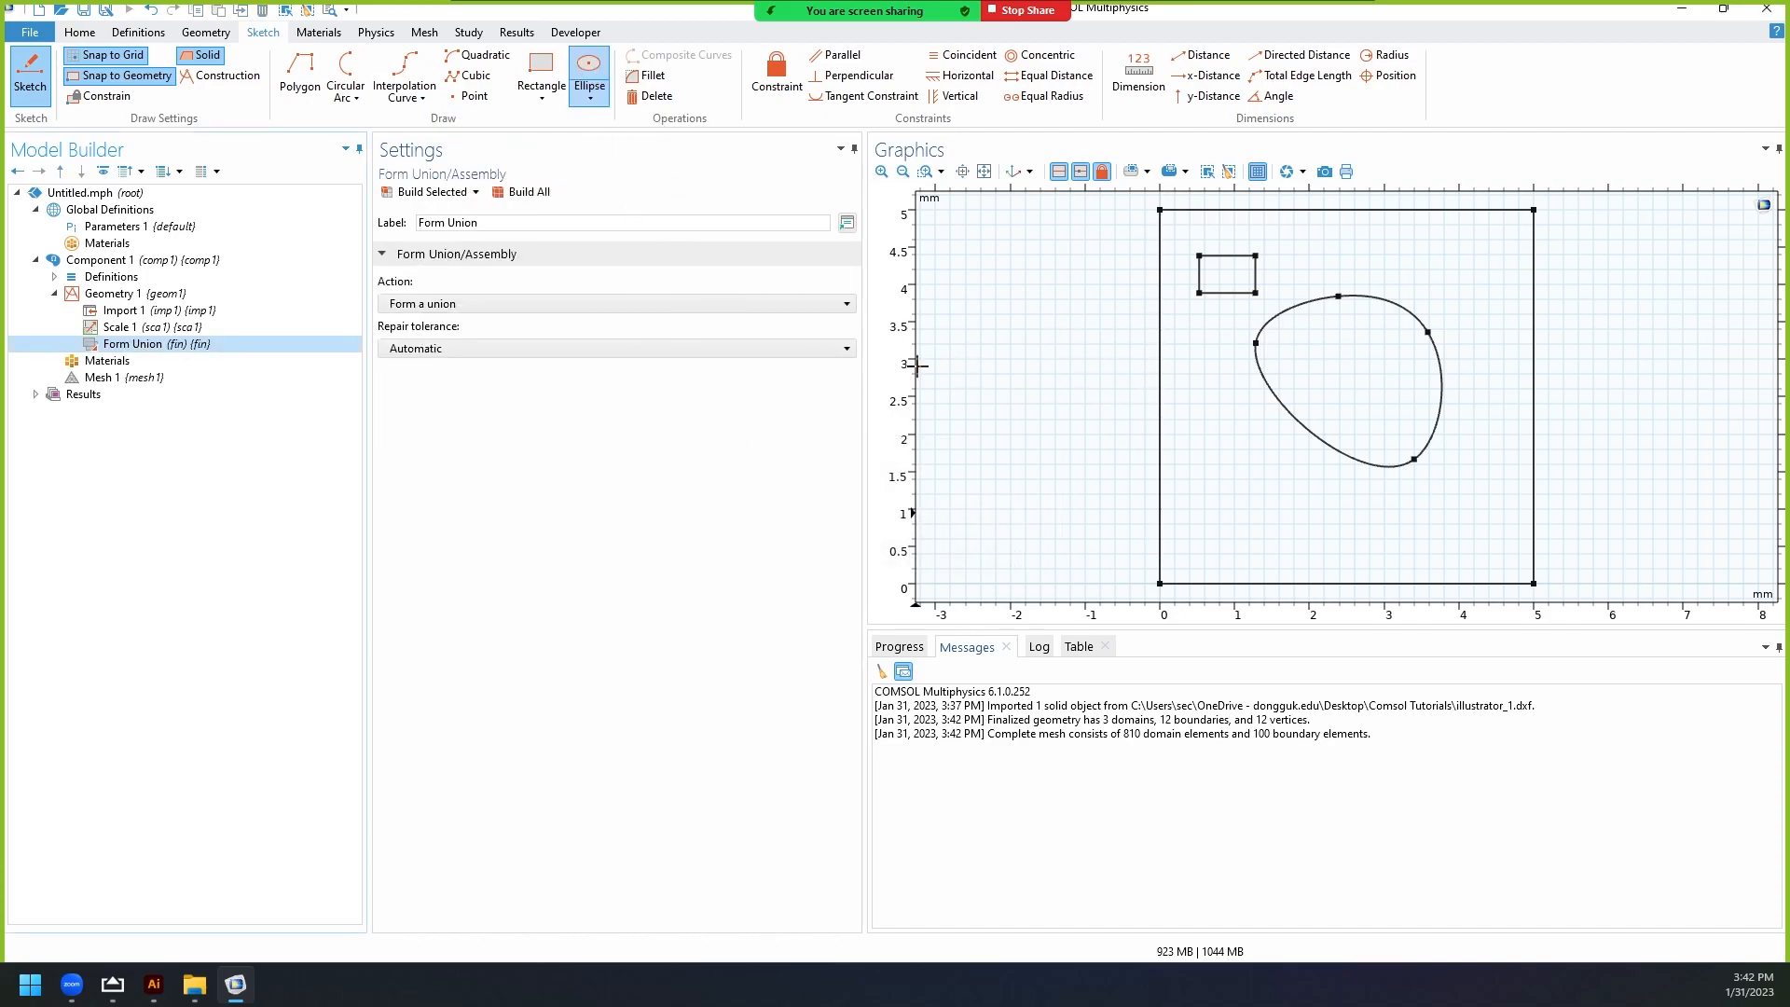
pyautogui.moveTo(1231, 418); pyautogui.dragTo(1242, 481)
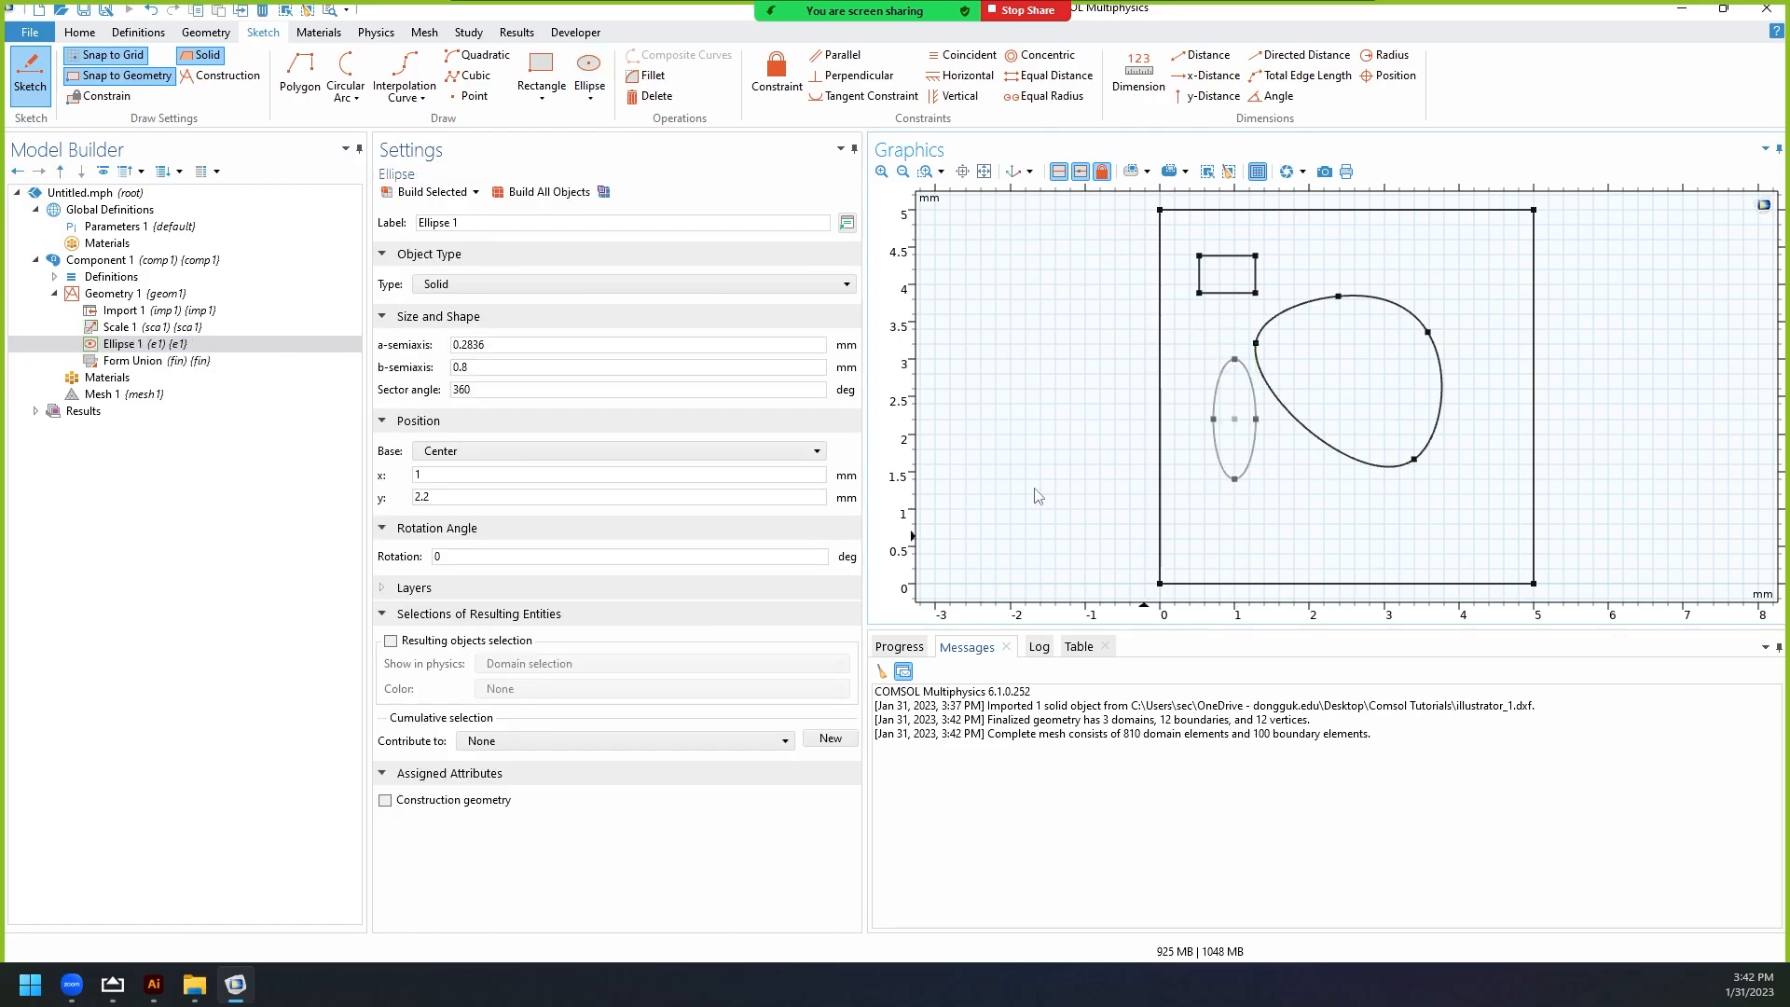
pyautogui.moveTo(1212, 418)
pyautogui.mouseDown()
pyautogui.moveTo(1178, 415)
pyautogui.moveTo(1199, 419)
pyautogui.moveTo(1239, 371)
pyautogui.moveTo(1233, 390)
pyautogui.mouseUp()
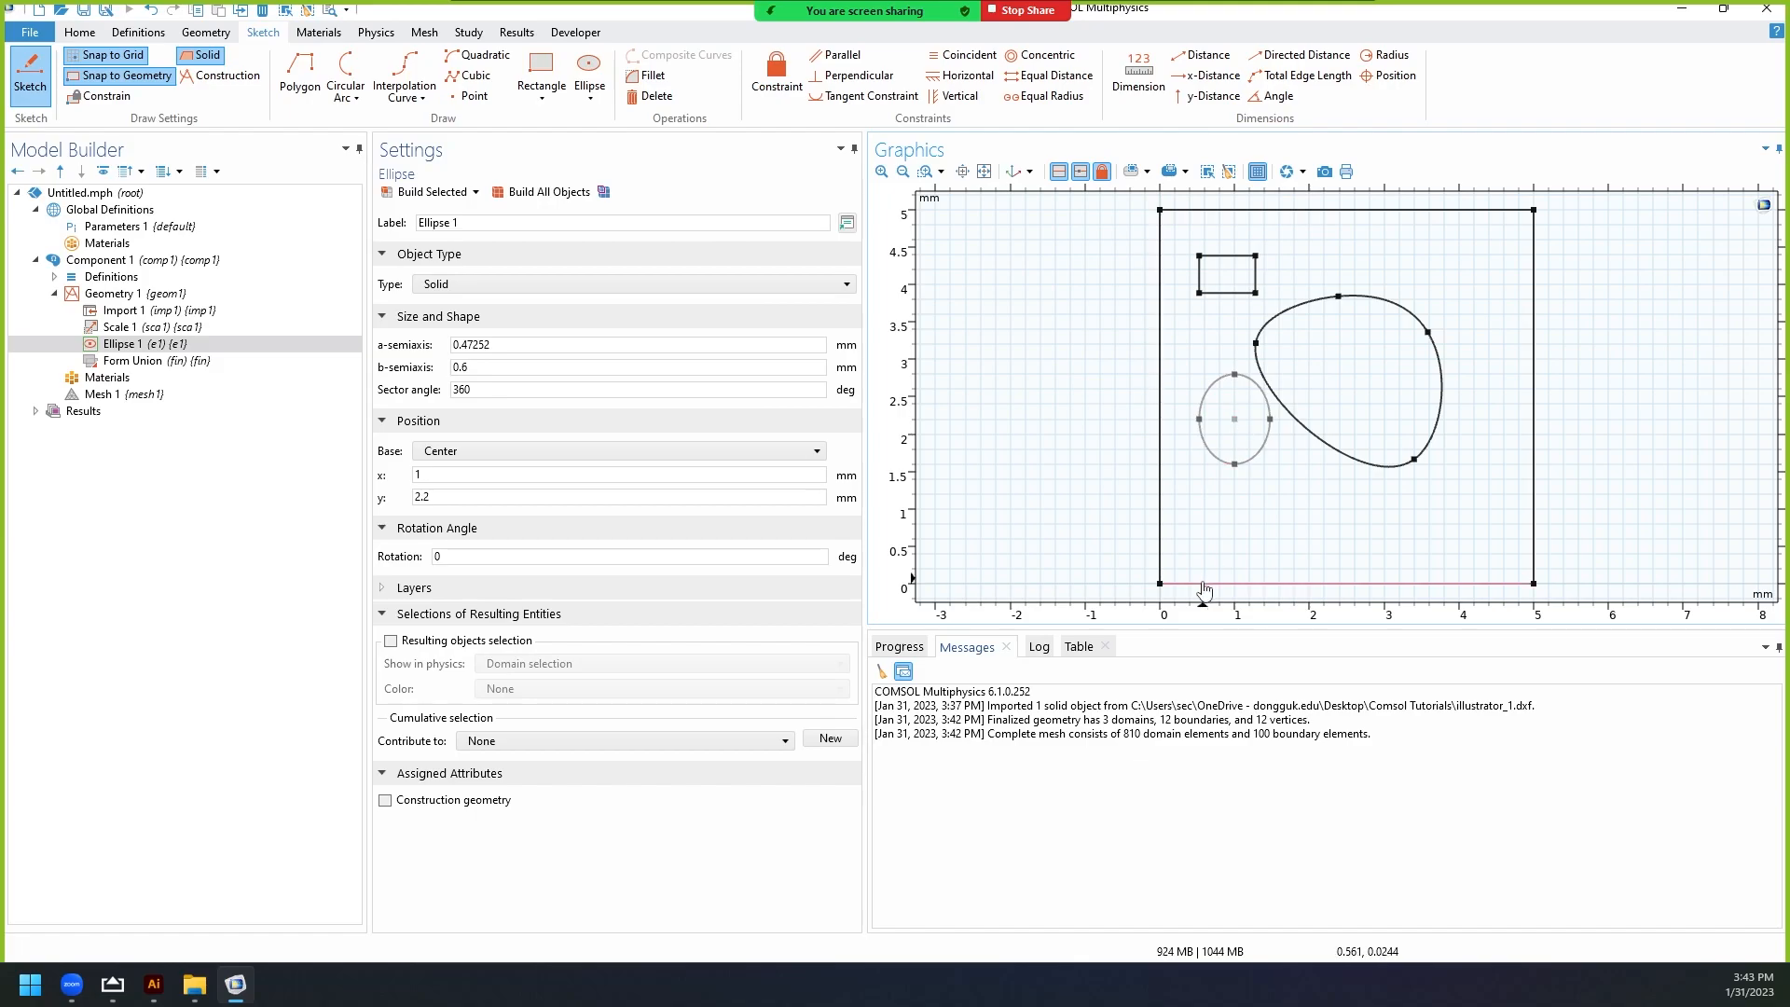
# Delete the Delete Entities 1 and Ellipse 1 nodes from Geometry 1.
pyautogui.press('Delete')
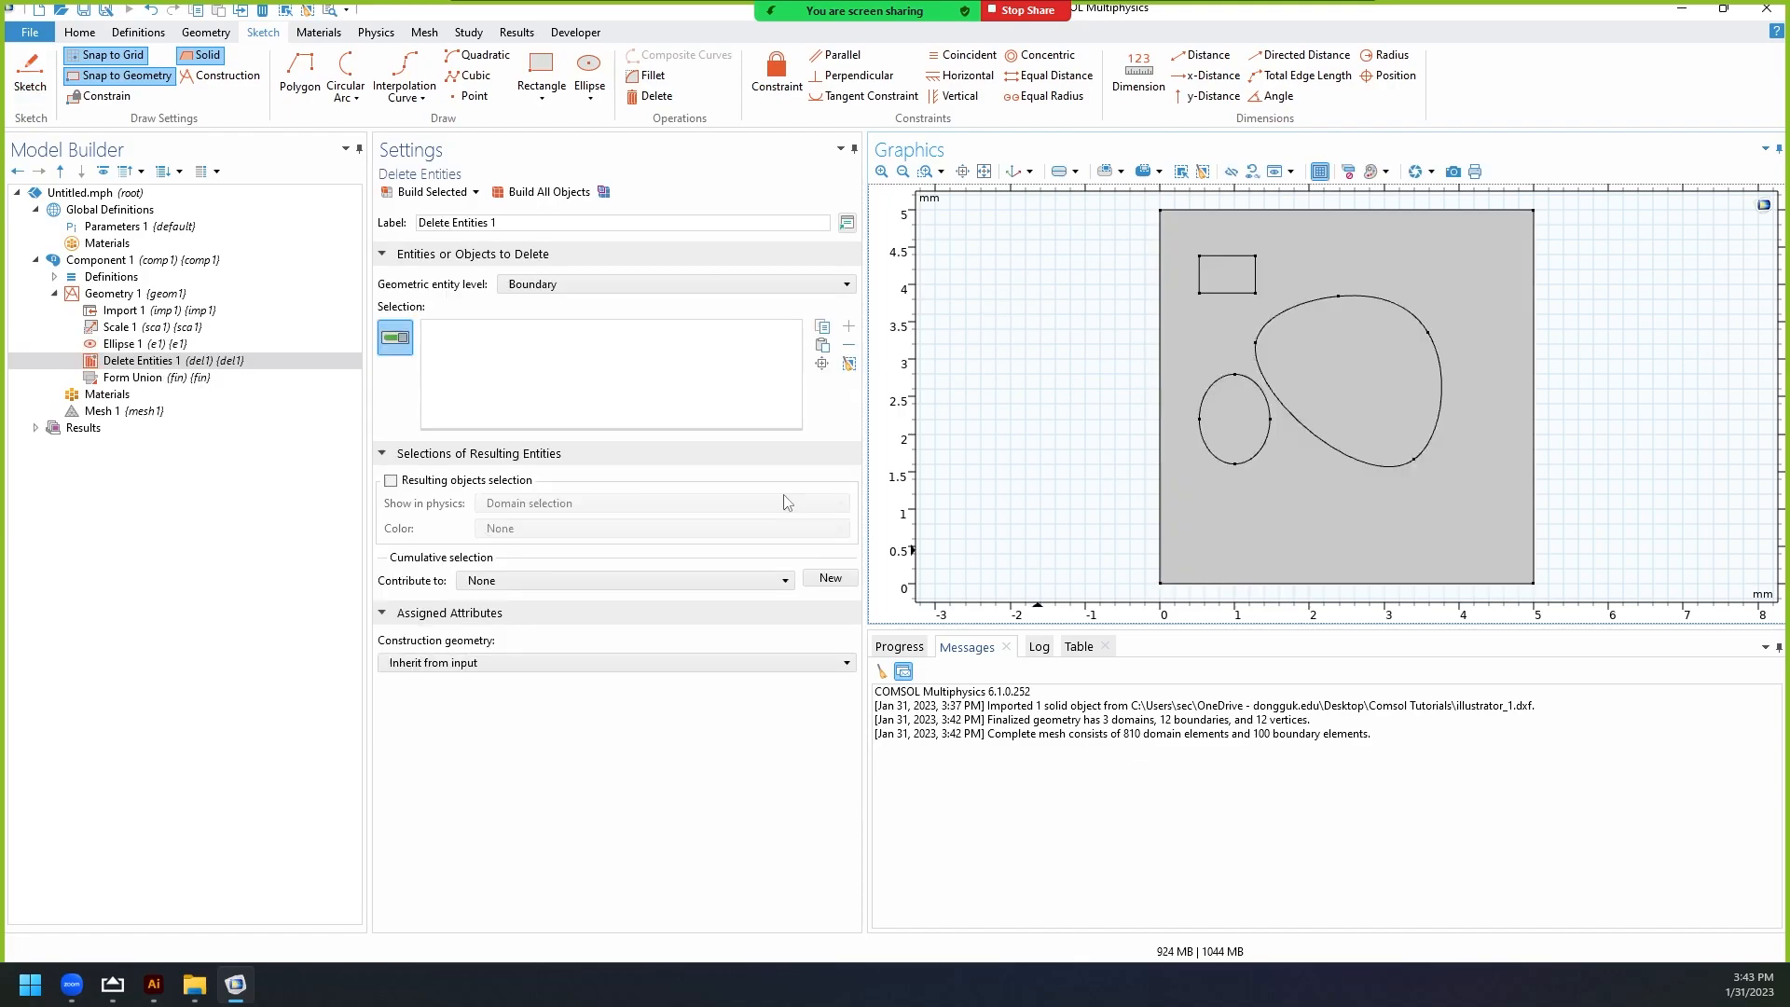
pyautogui.rightClick(162, 360)
pyautogui.click(213, 575)
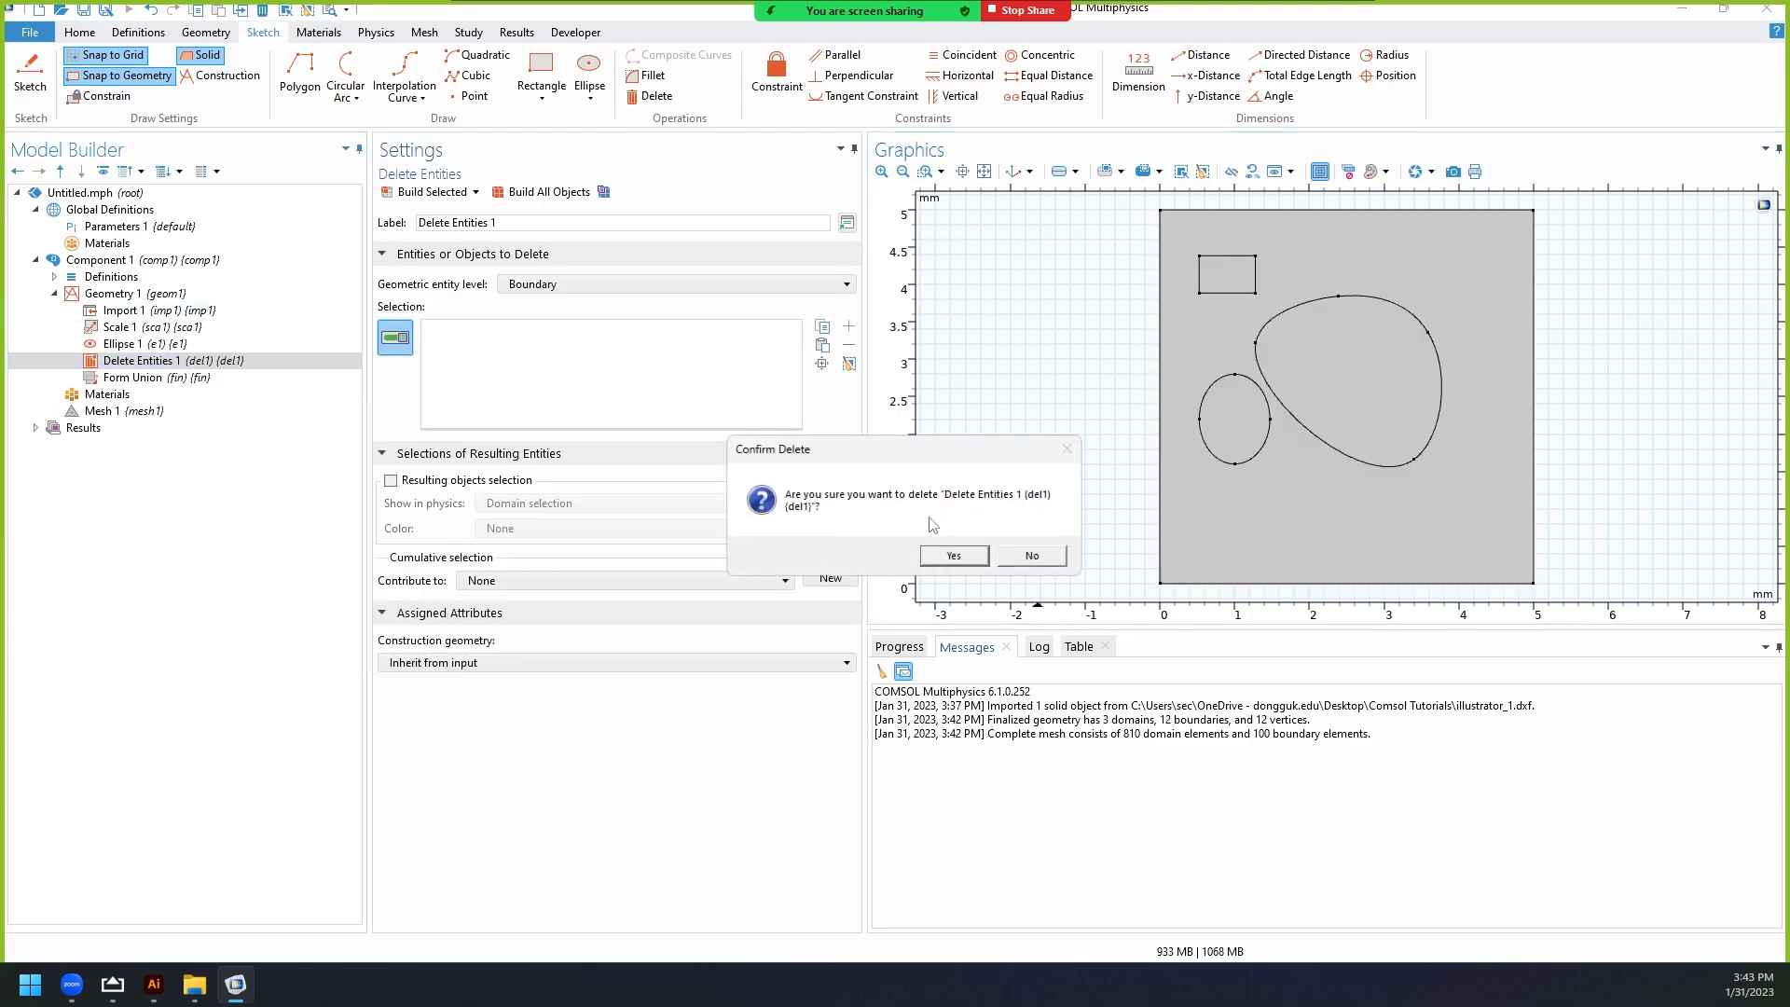
pyautogui.click(975, 552)
pyautogui.rightClick(113, 347)
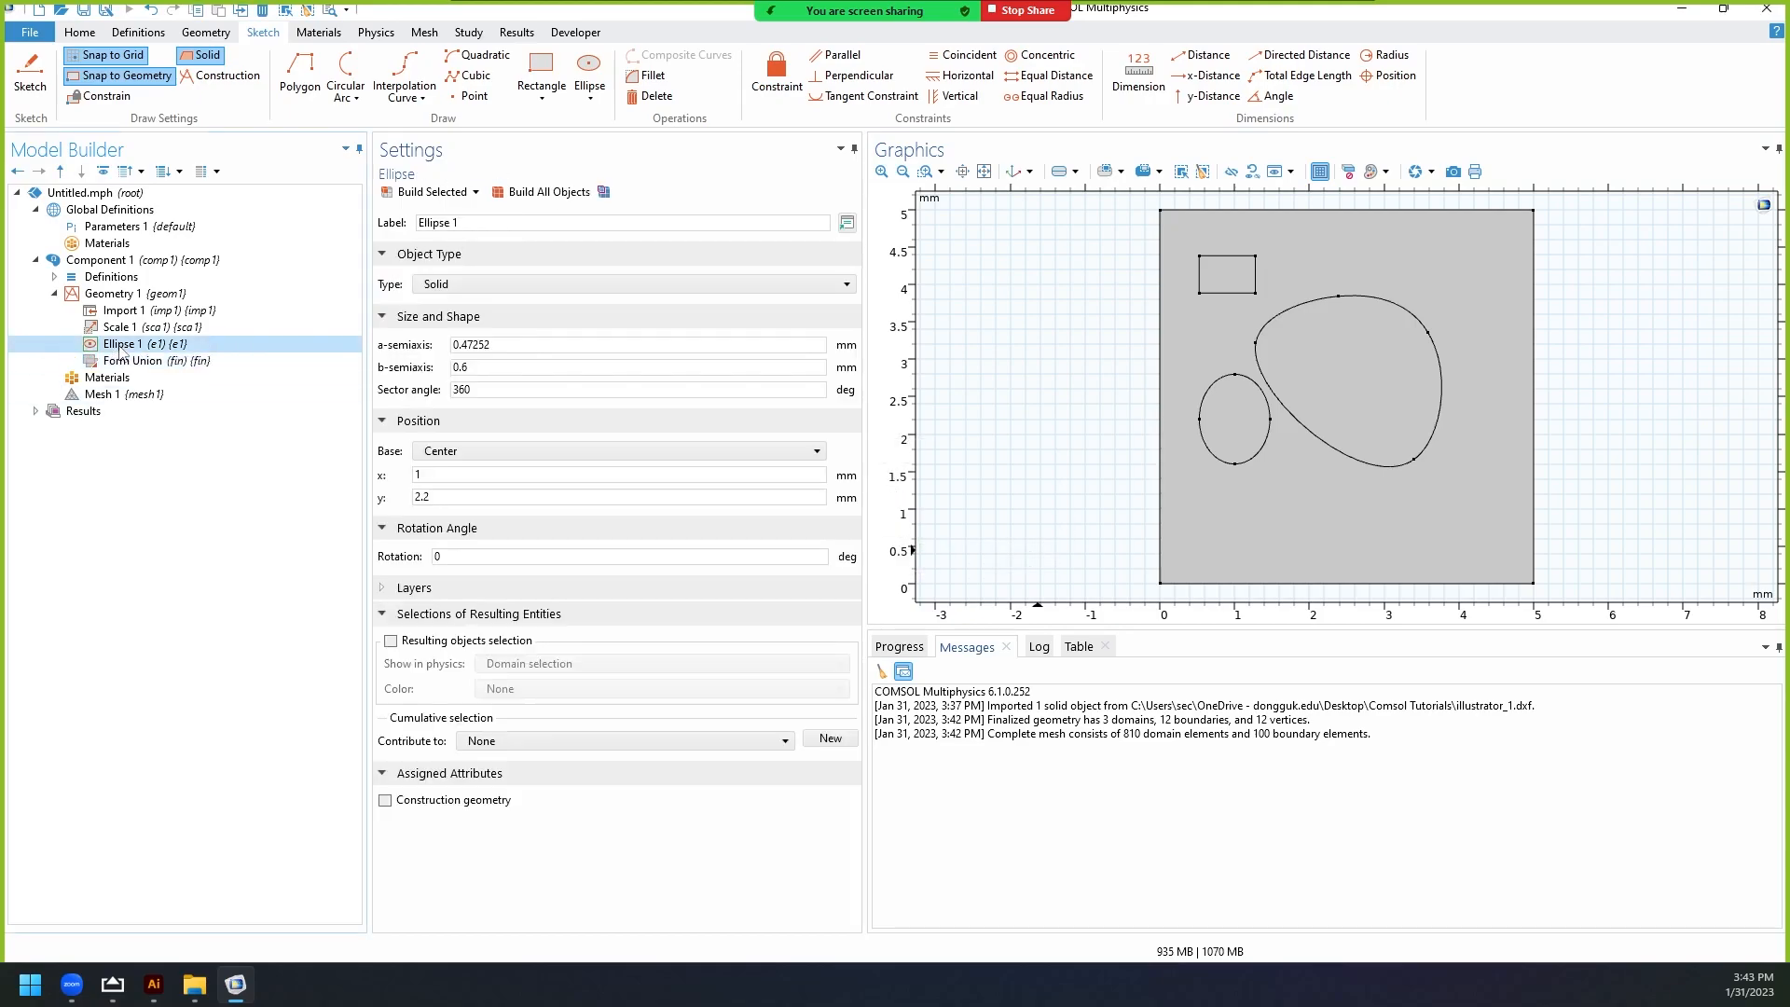
pyautogui.click(210, 565)
pyautogui.click(941, 556)
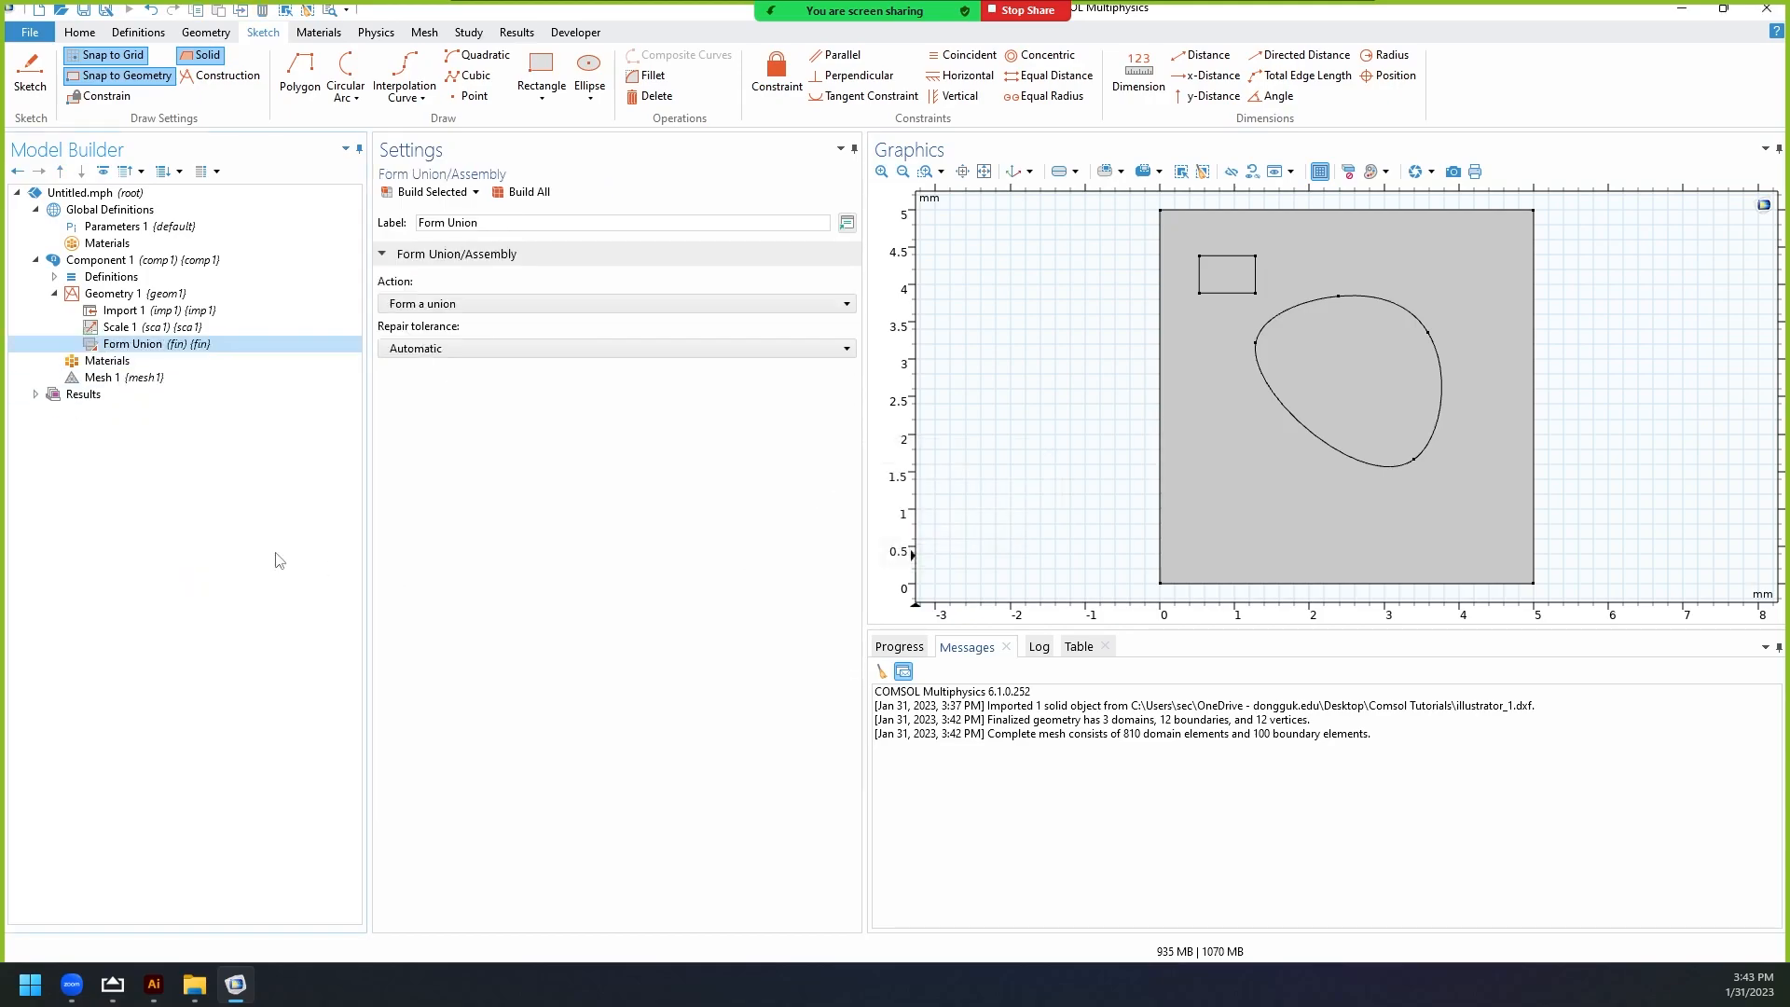
# Delete all four edges of the small rectangle inside the scaled square.
pyautogui.click(137, 330)
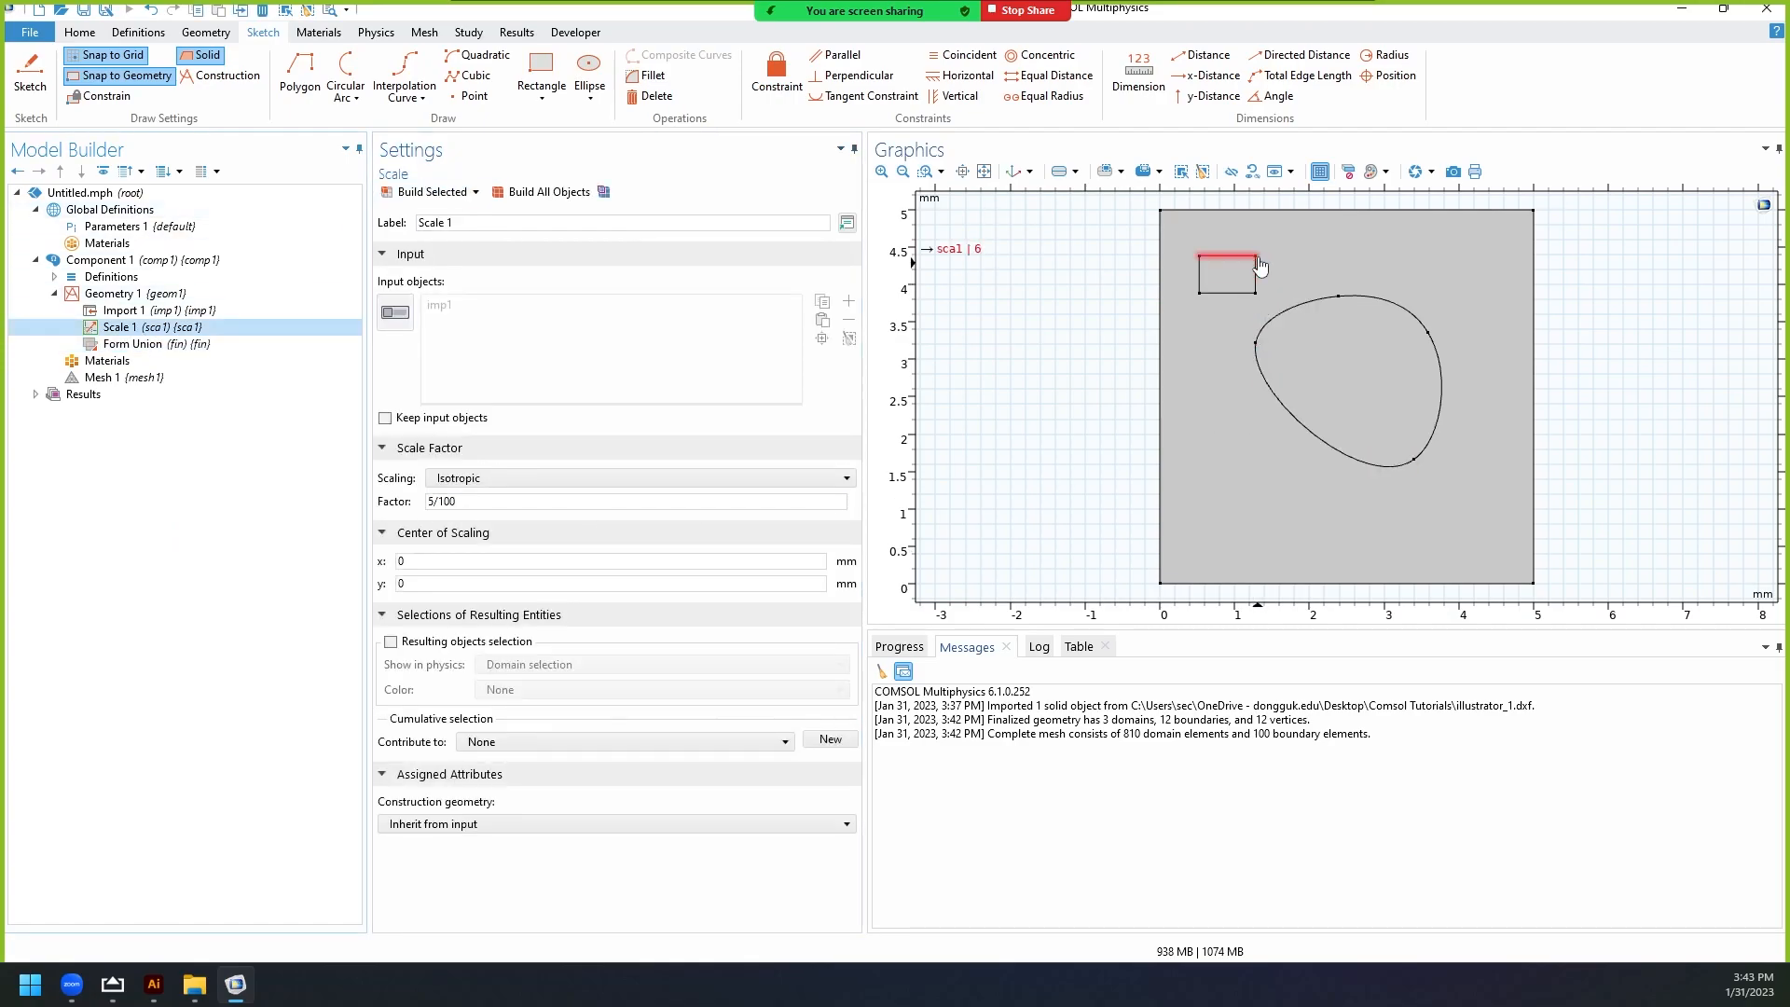
pyautogui.scroll(5, 1213, 227)
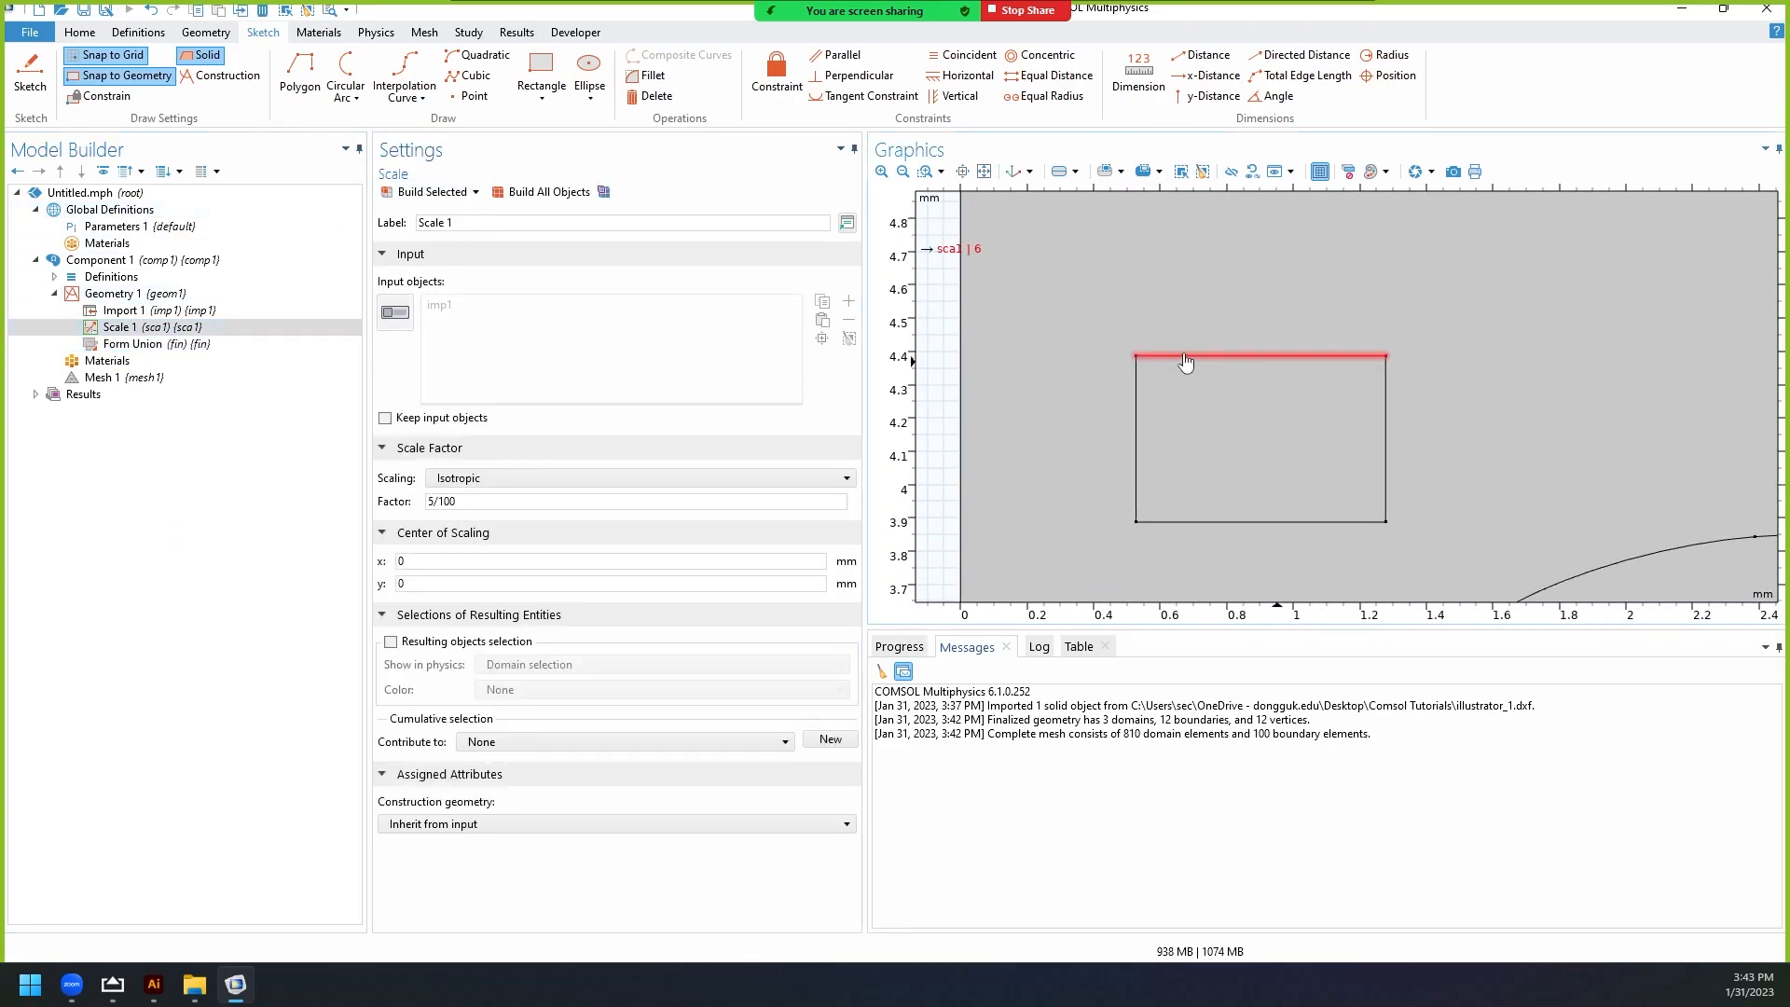
pyautogui.click(1311, 357)
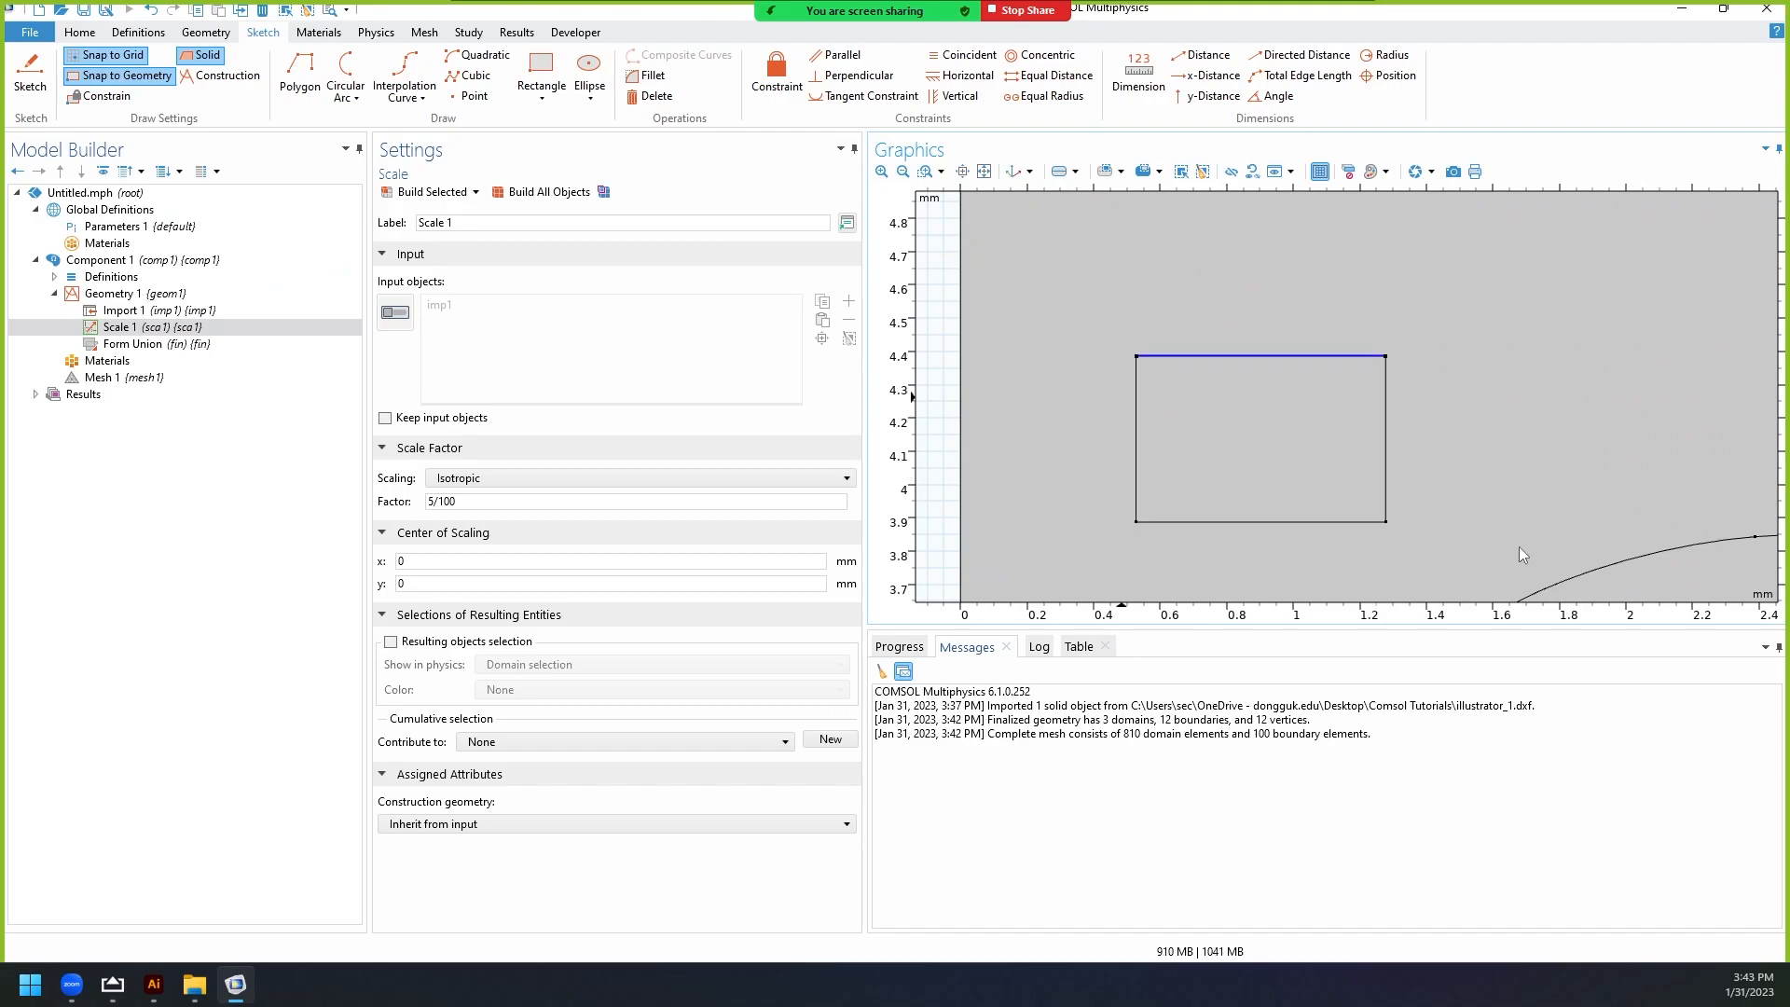
pyautogui.click(1285, 356)
pyautogui.click(1251, 355)
pyautogui.press('Delete')
pyautogui.click(1385, 469)
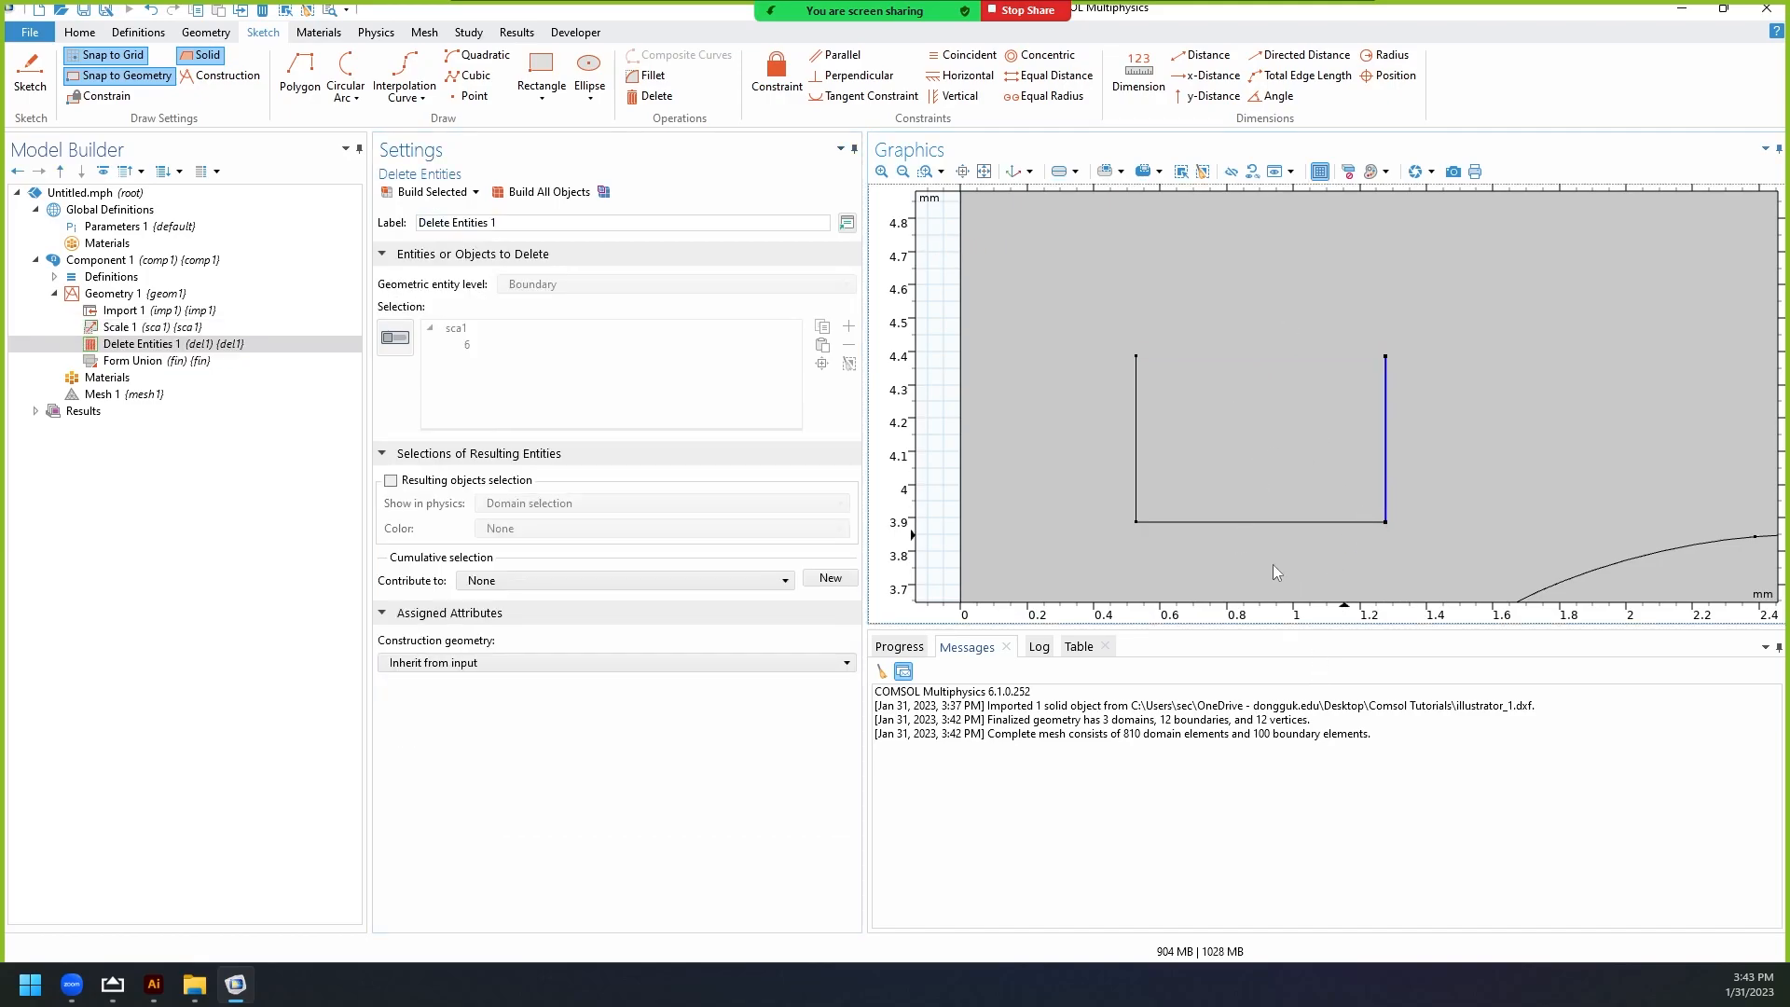
pyautogui.press('Delete')
pyautogui.click(1267, 522)
pyautogui.press('Delete')
pyautogui.click(1136, 447)
pyautogui.press('Delete')
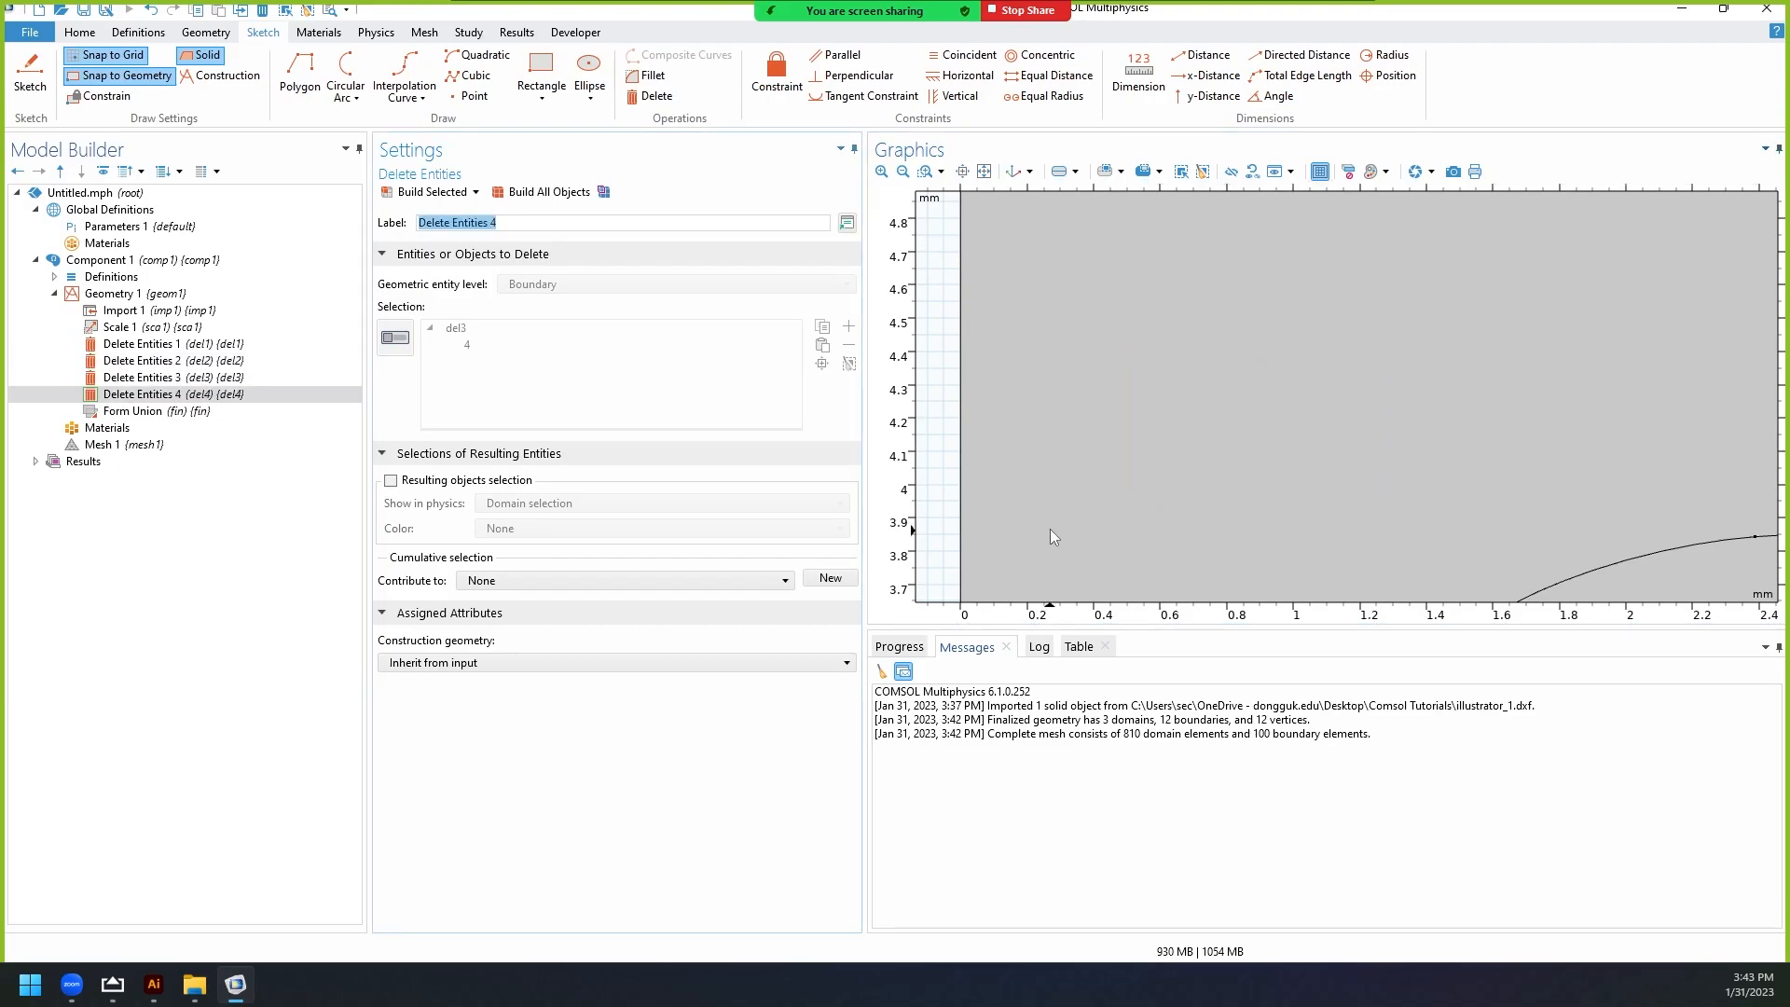
pyautogui.click(986, 175)
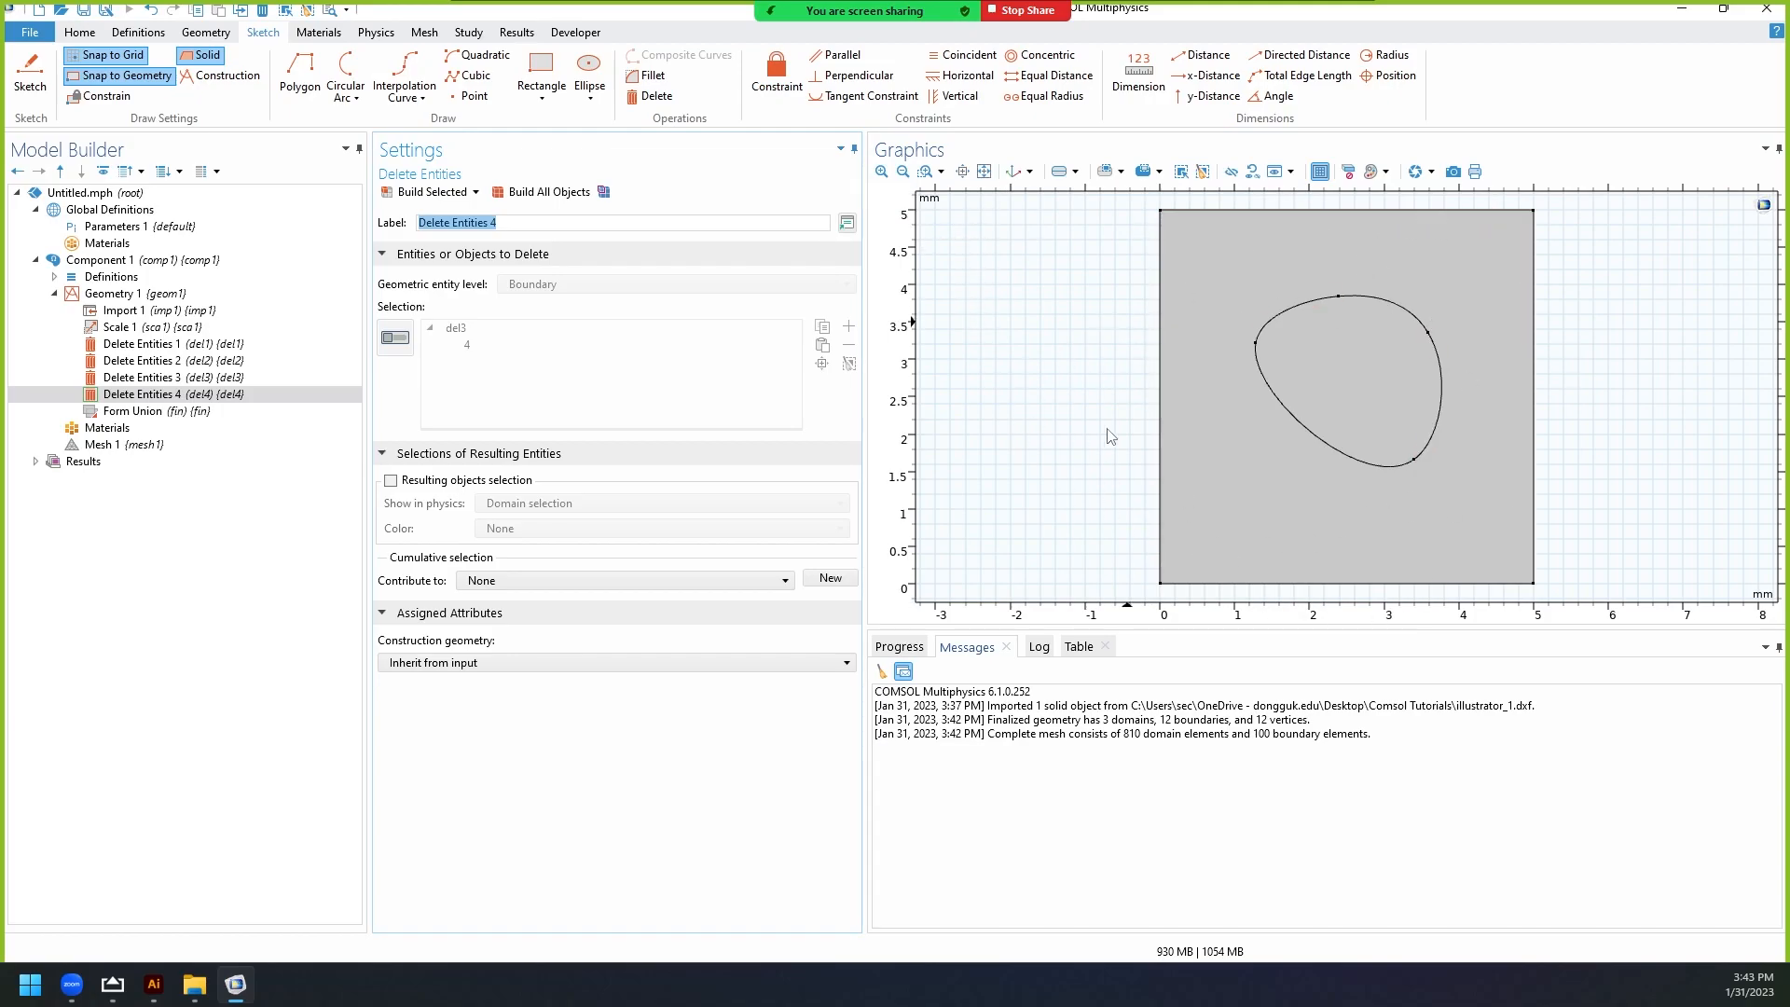
# Build Form Union, and compare it with the geometry built only up to Scale 1 before rebuilding the union.
pyautogui.click(140, 411)
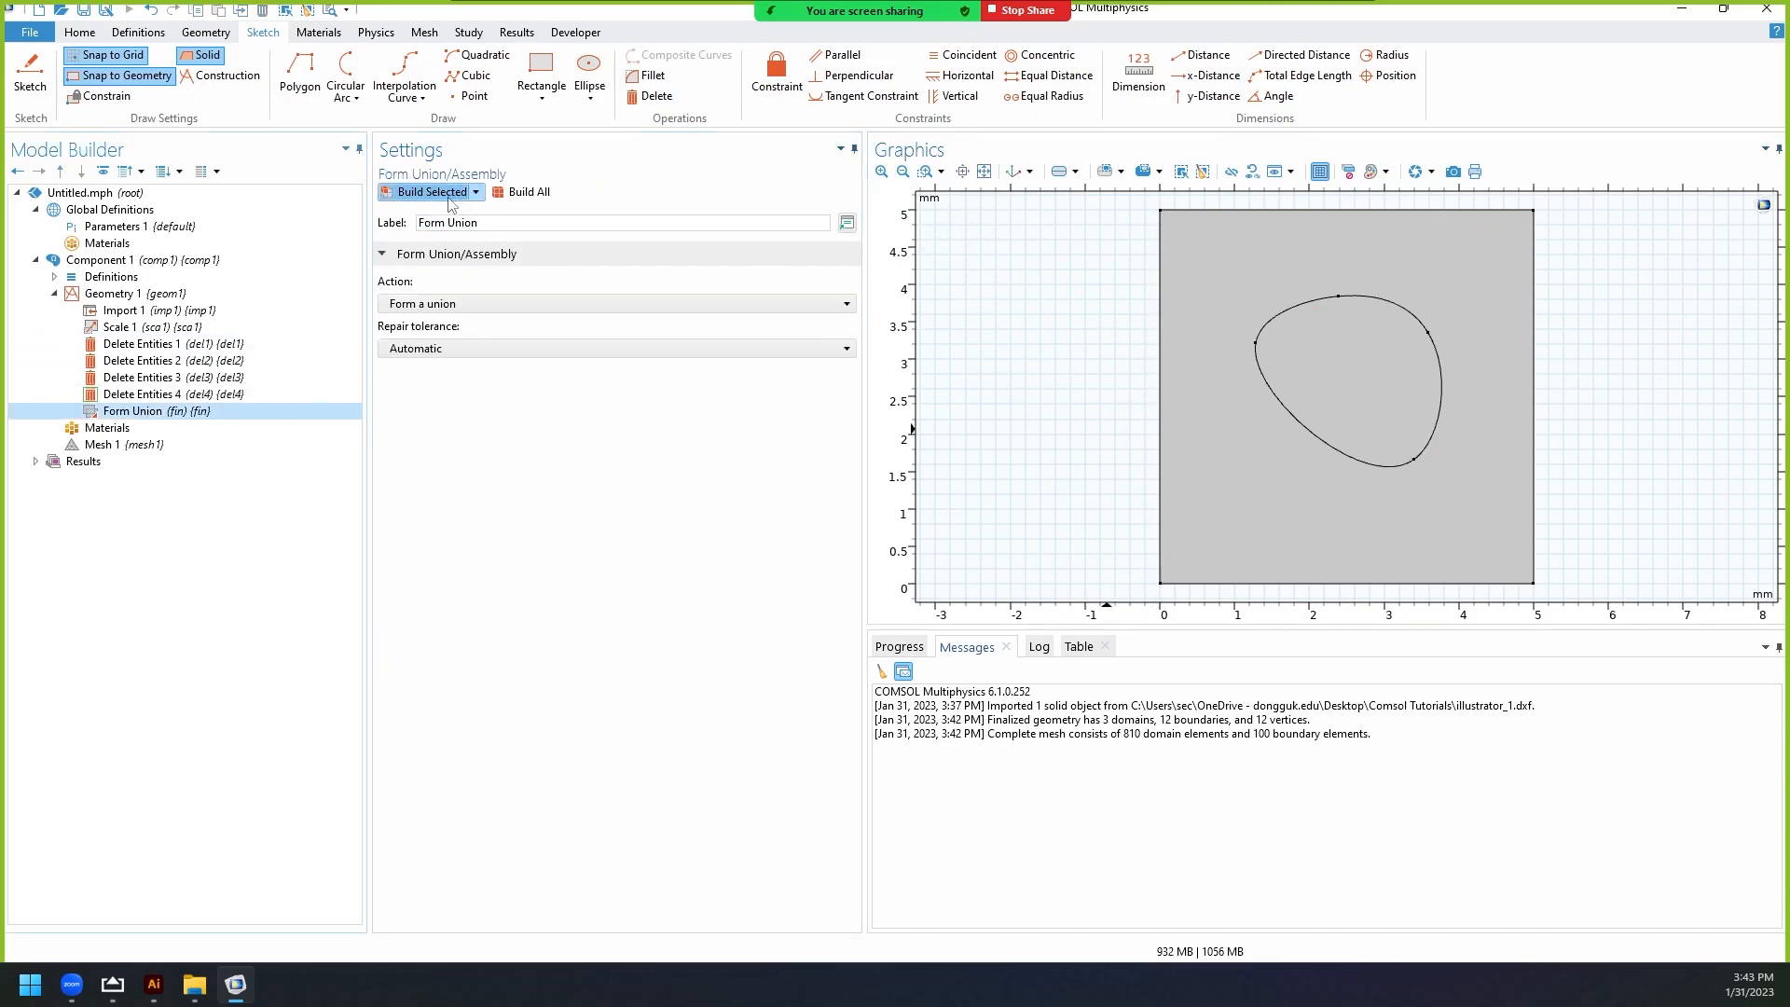
pyautogui.click(449, 197)
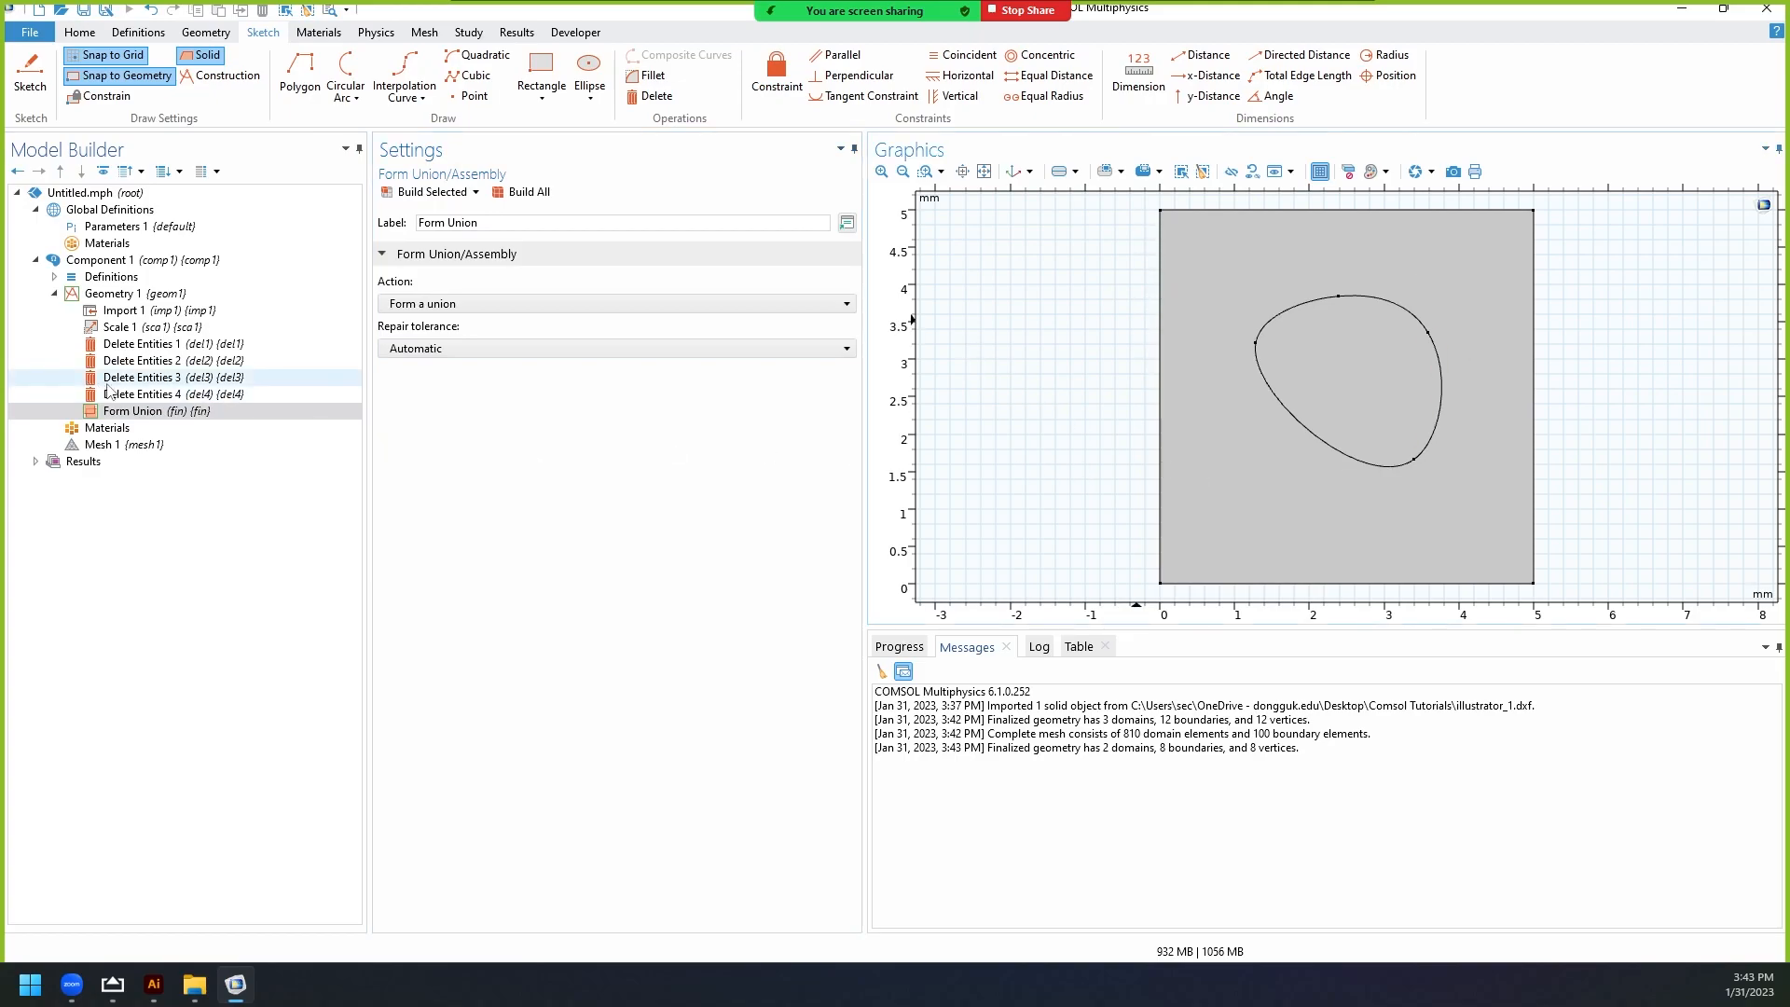
pyautogui.click(131, 327)
pyautogui.click(431, 191)
pyautogui.click(149, 411)
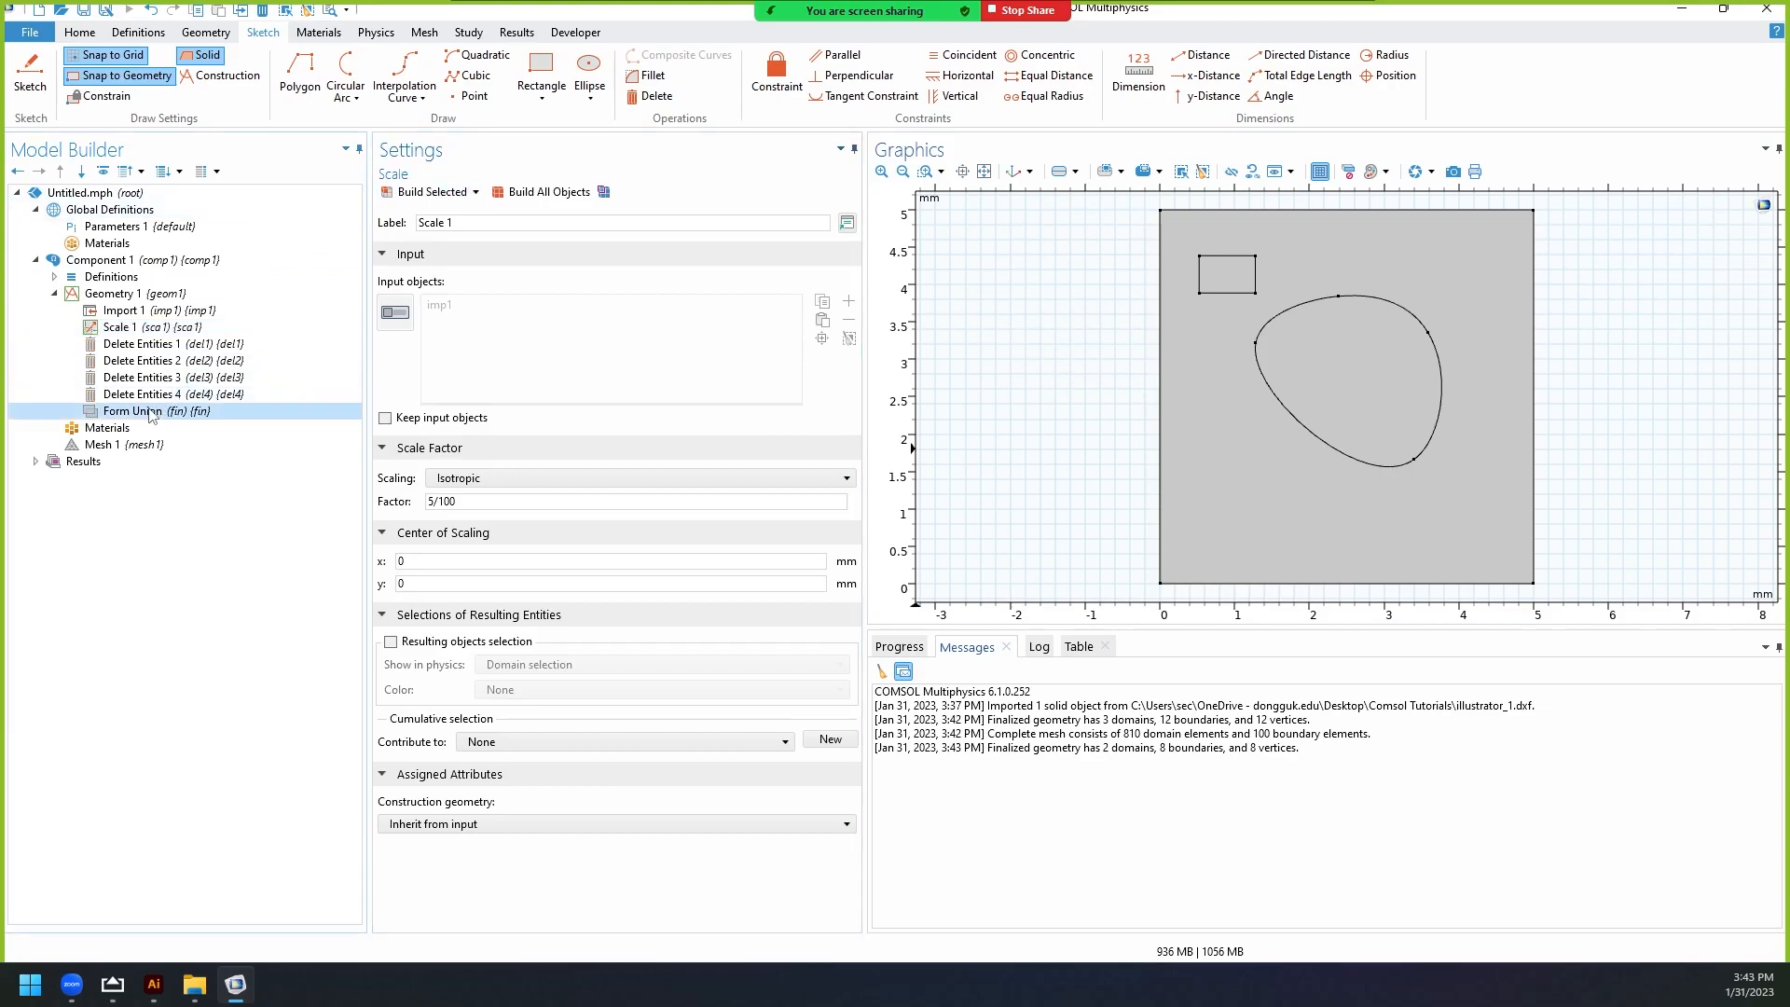
pyautogui.click(412, 192)
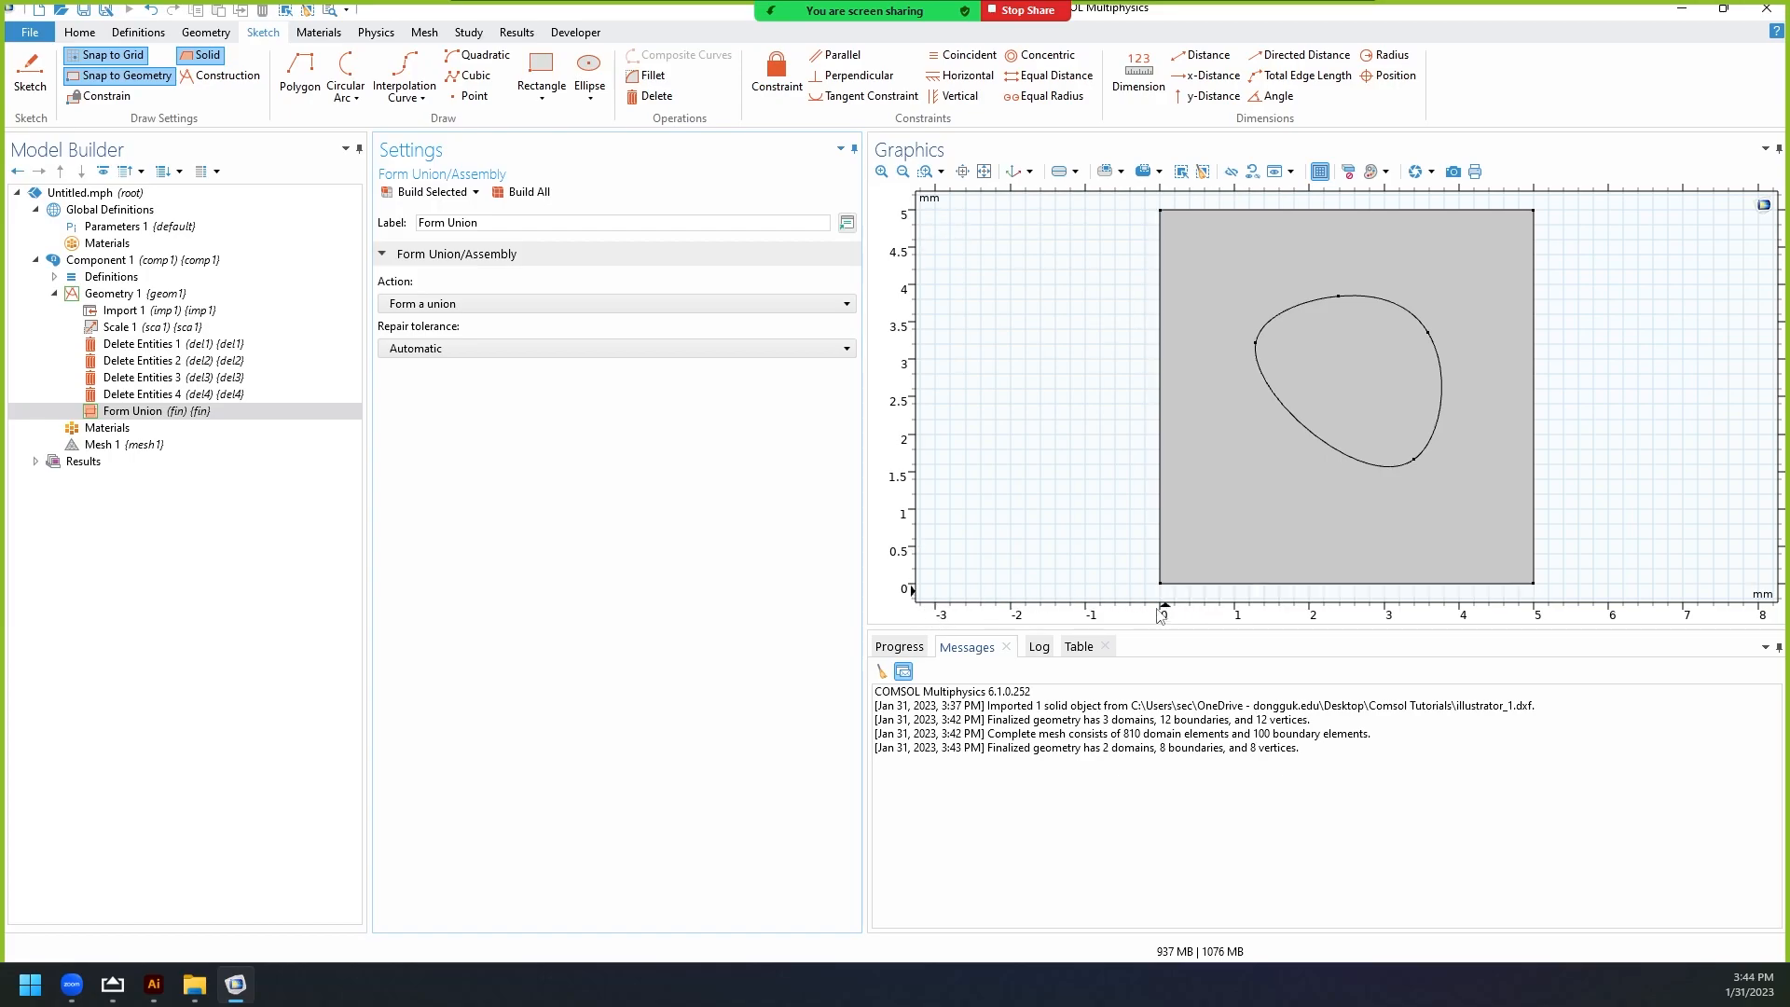
# Delete Scale 1 and Delete Entities 1 to 4 from Geometry 1, and open the Import 1 settings.
pyautogui.click(140, 394)
pyautogui.keyDown('shift'); pyautogui.click(148, 327); pyautogui.keyUp('shift')
pyautogui.rightClick(147, 330)
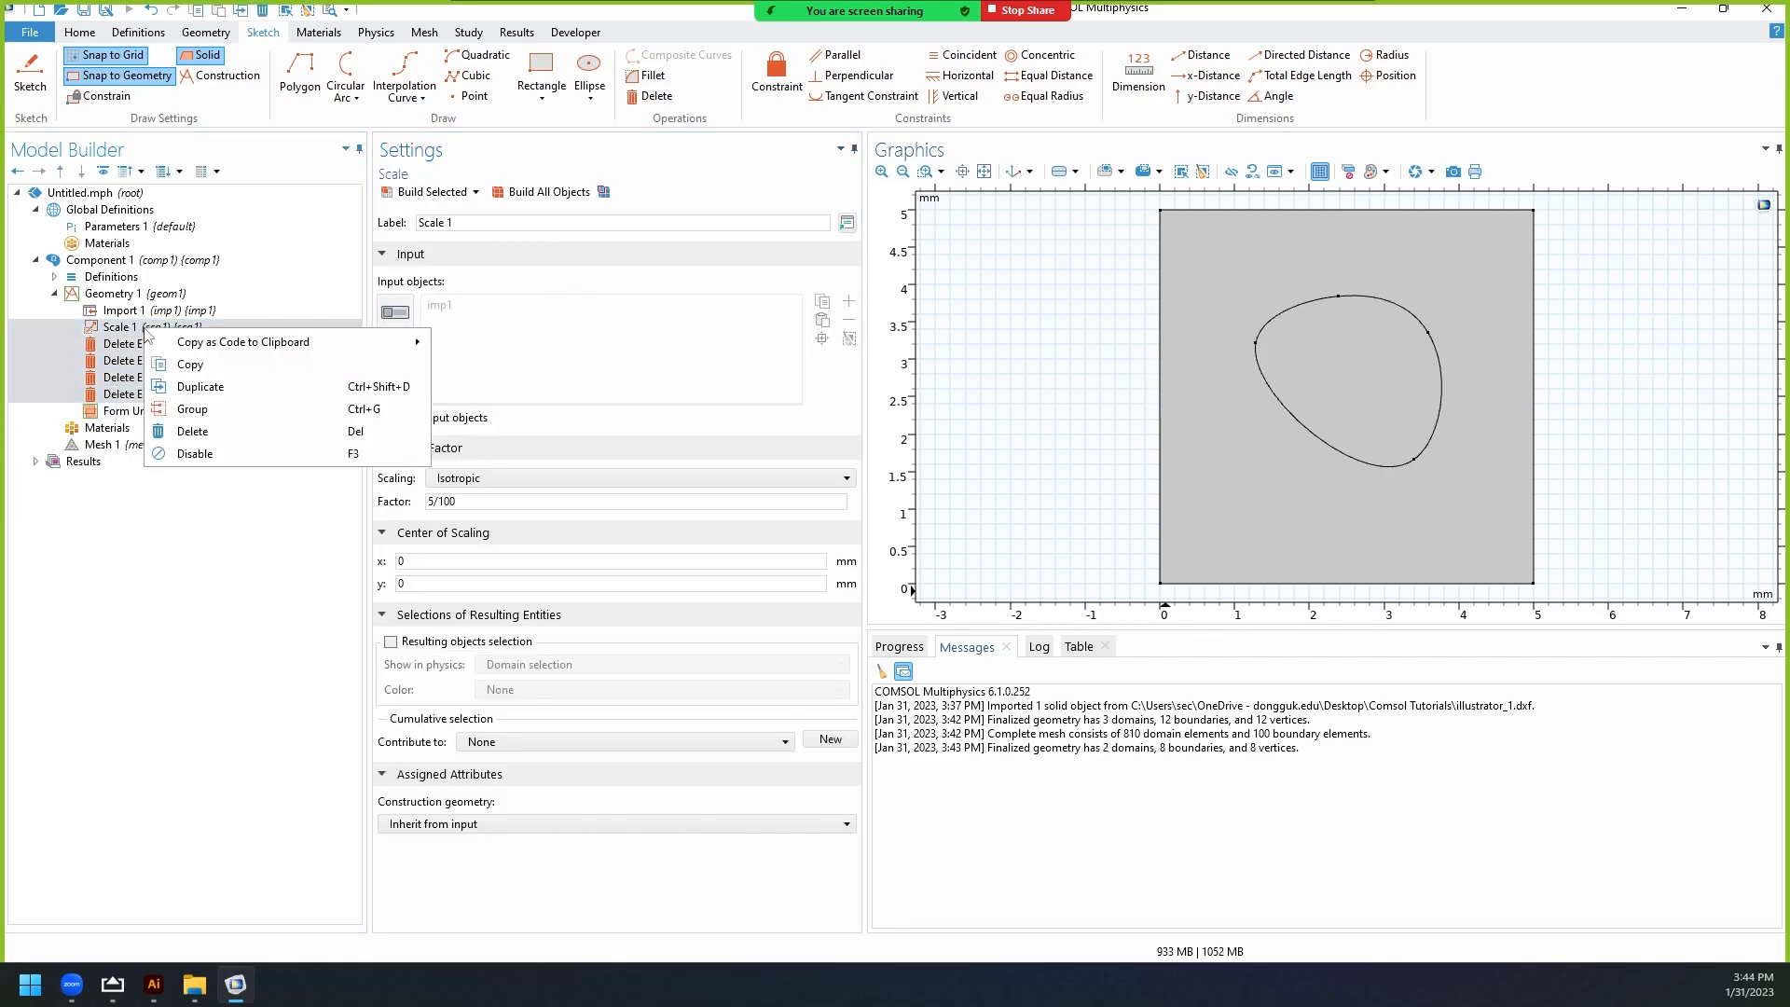
pyautogui.click(194, 431)
pyautogui.click(955, 559)
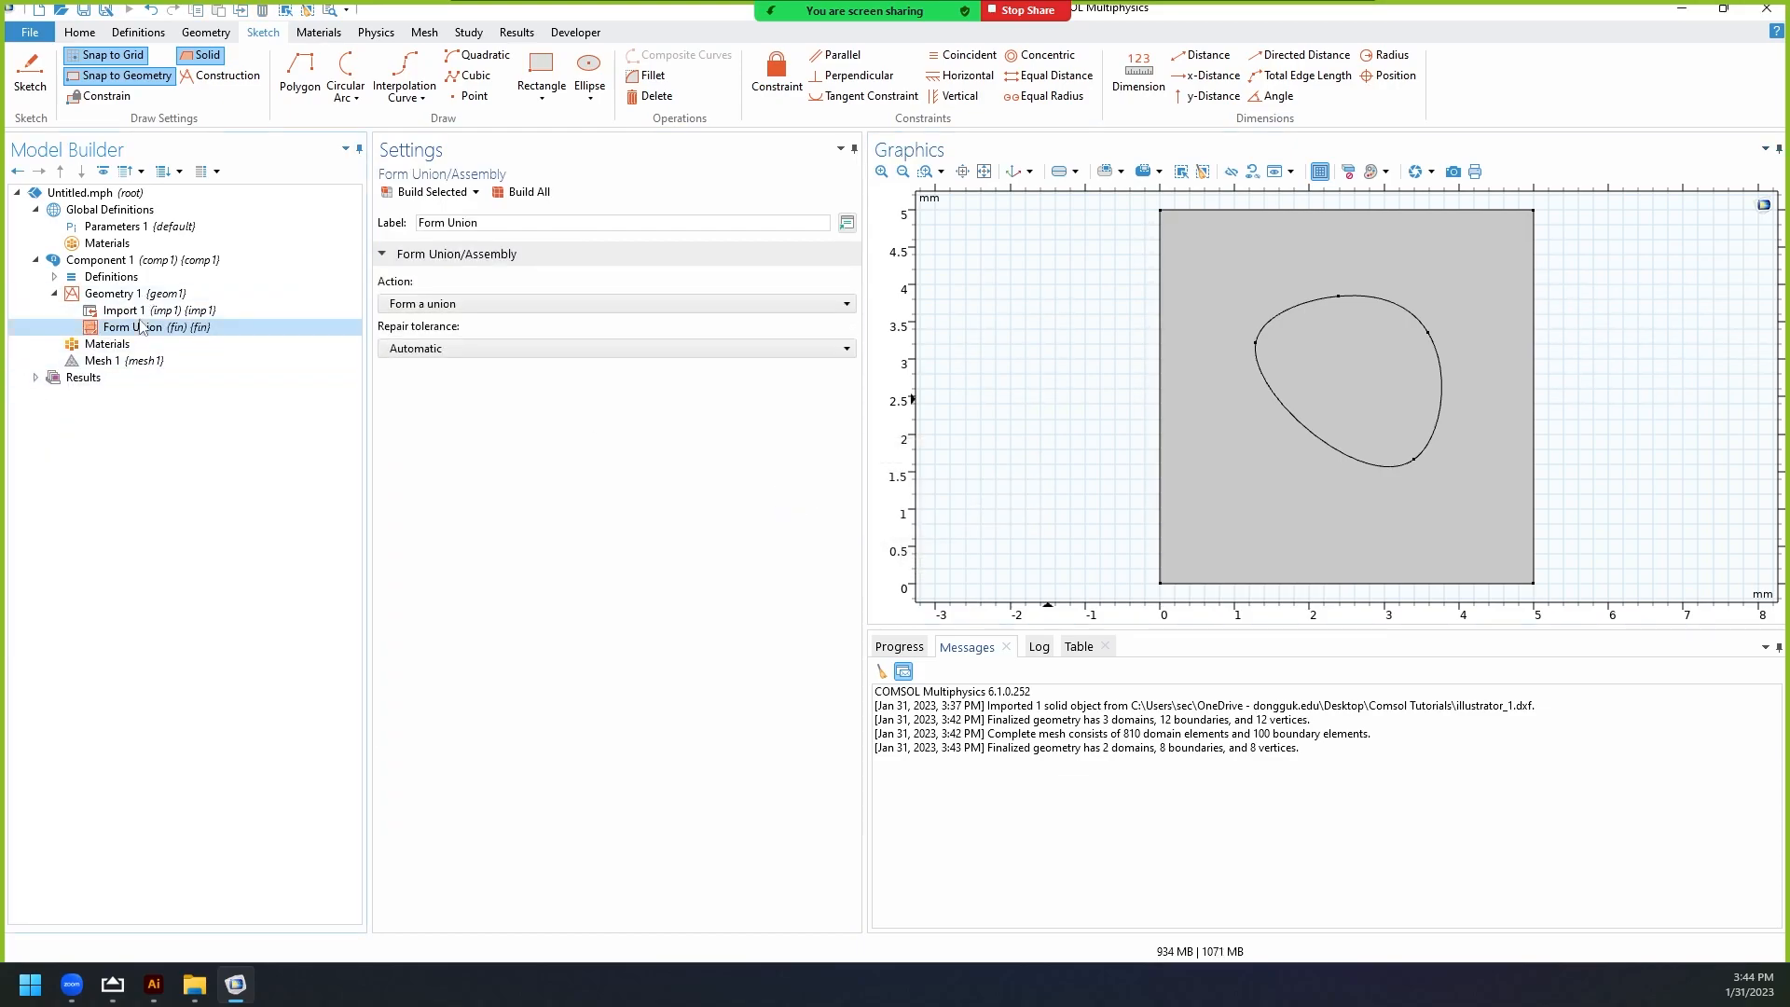
pyautogui.click(140, 310)
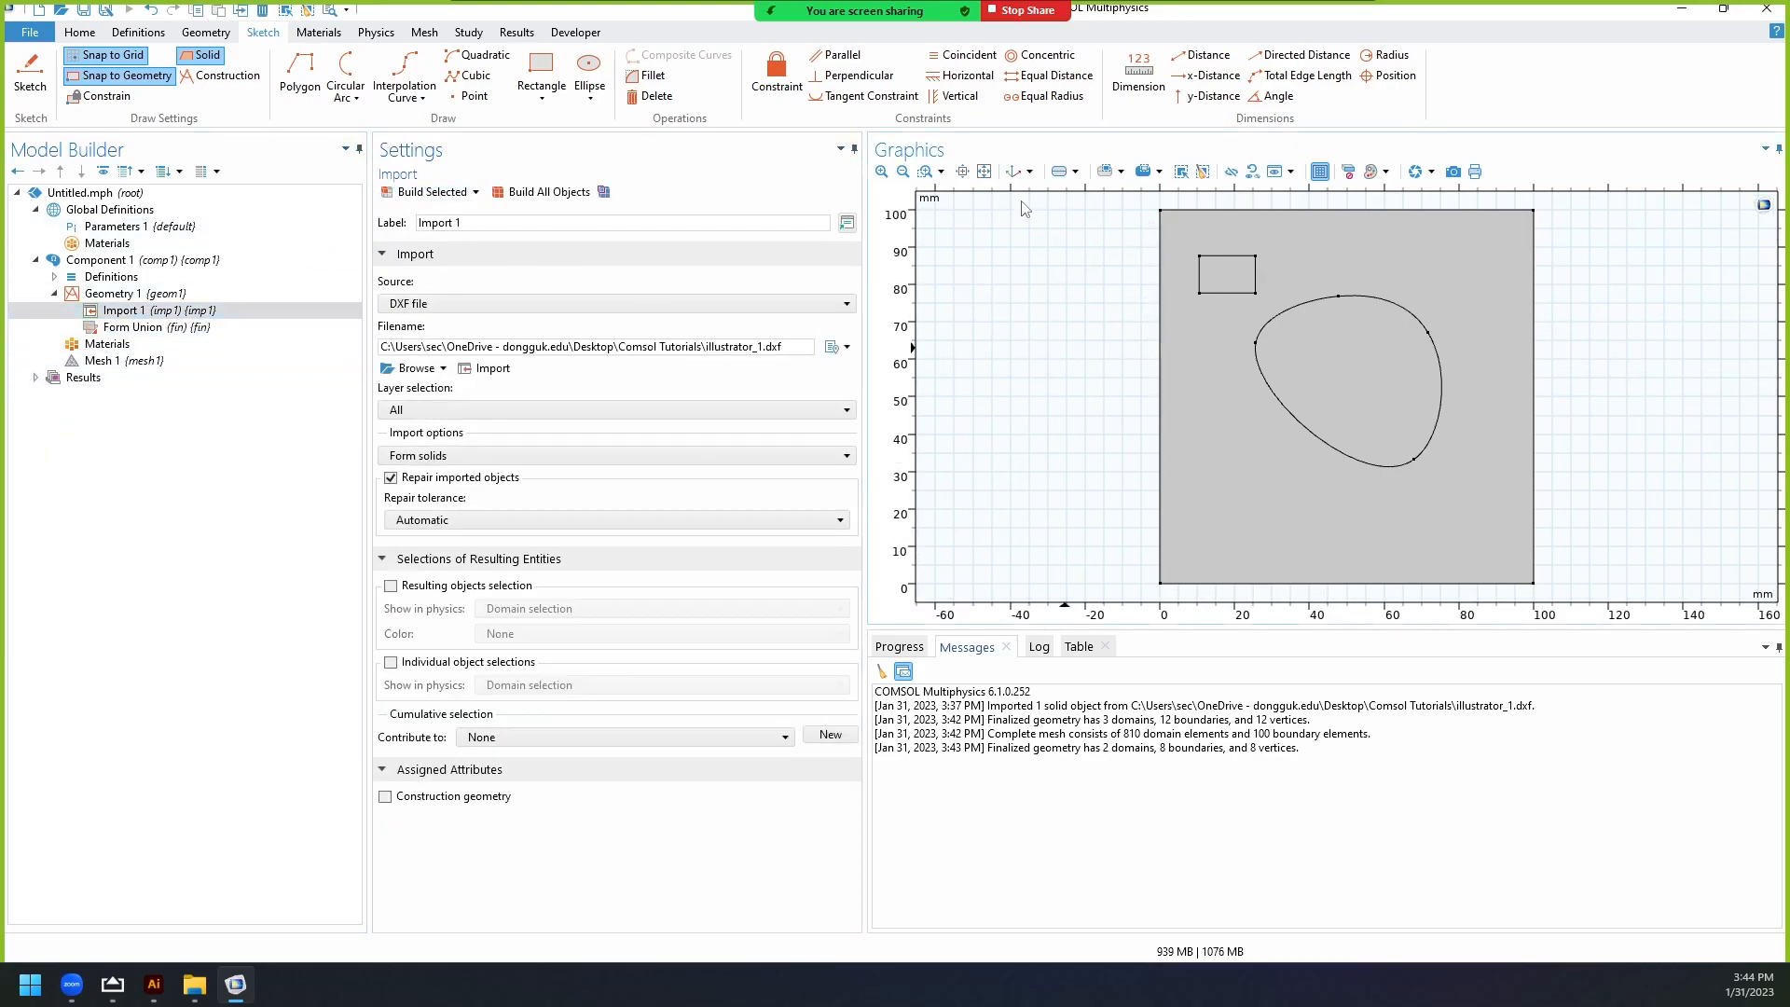
# Switch to Illustrator and compare the outer square's Transform size and position with the imported geometry in COMSOL.
pyautogui.click(154, 983)
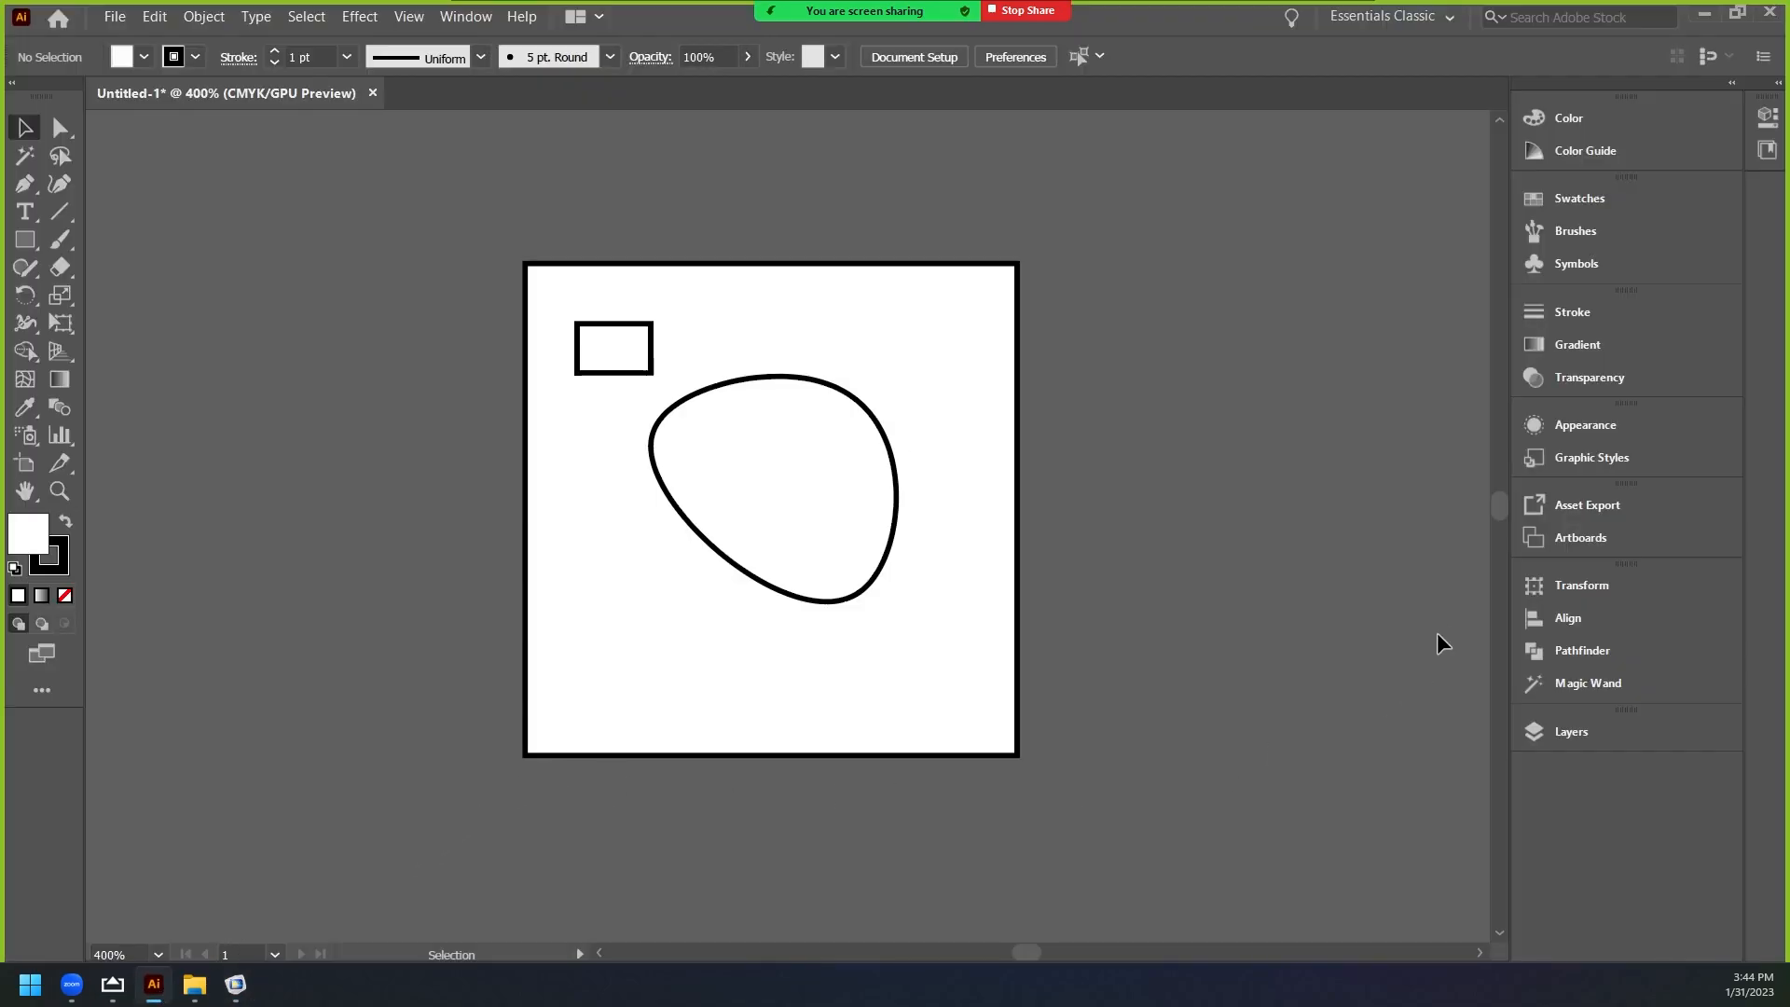
pyautogui.click(1582, 585)
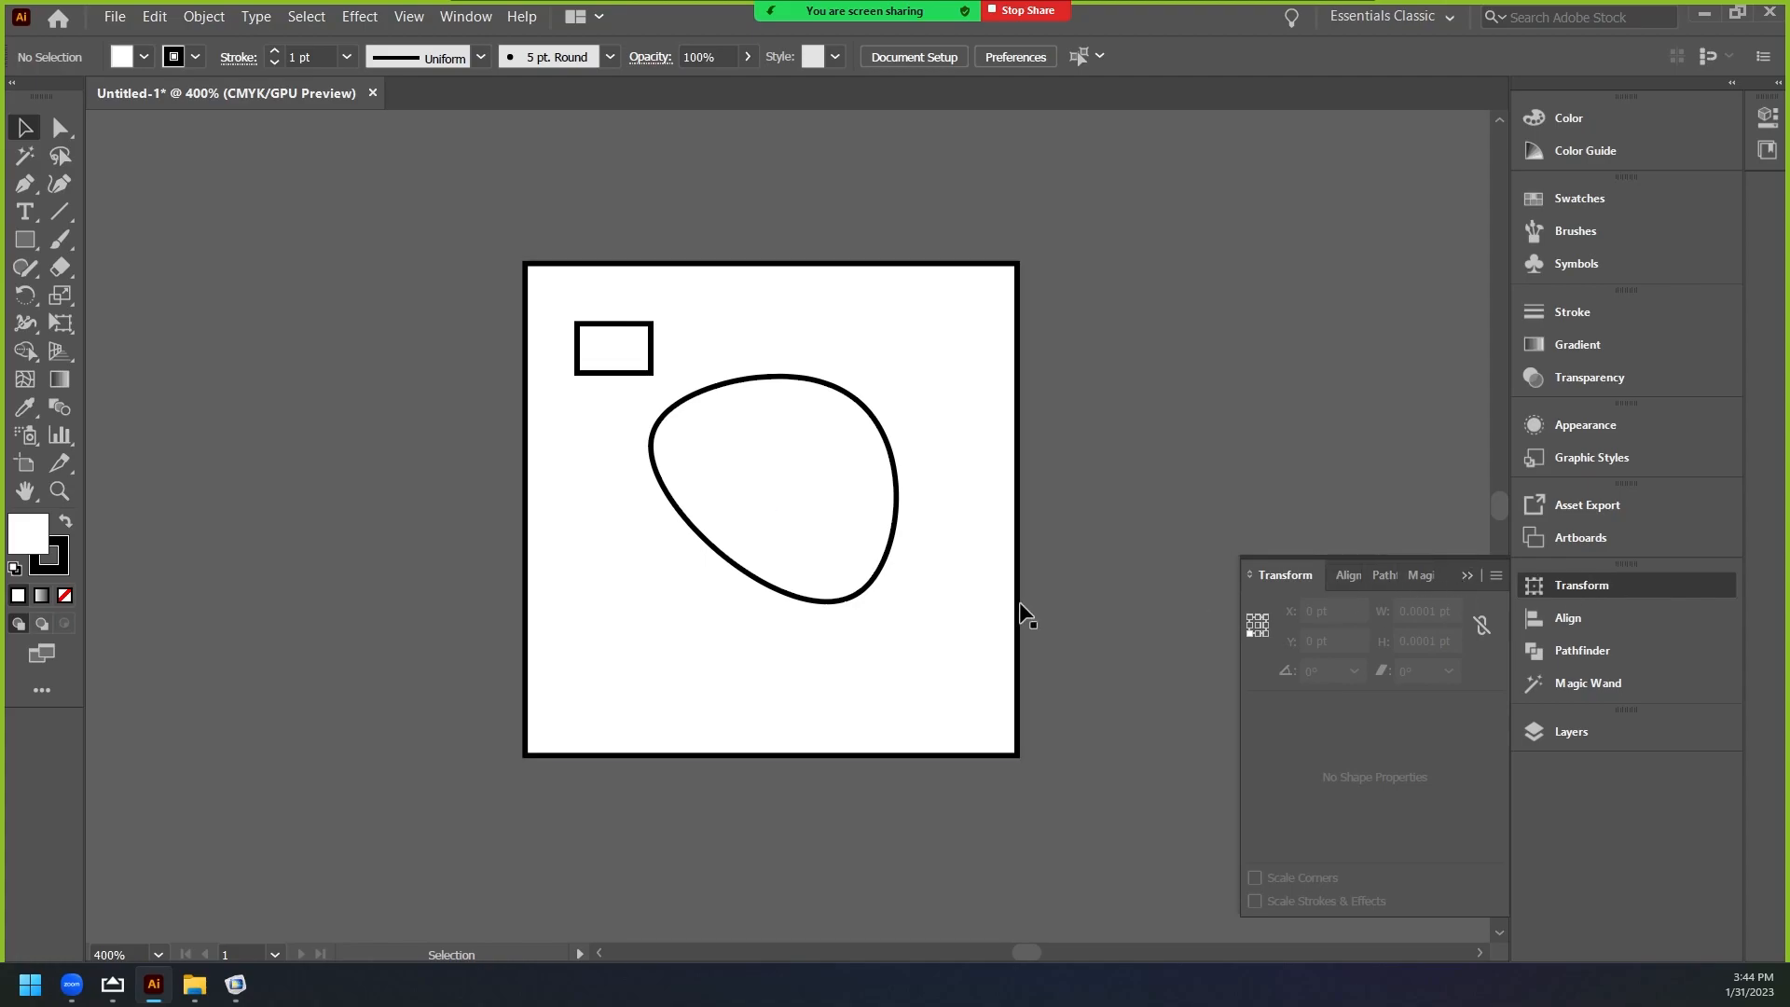
pyautogui.click(1019, 618)
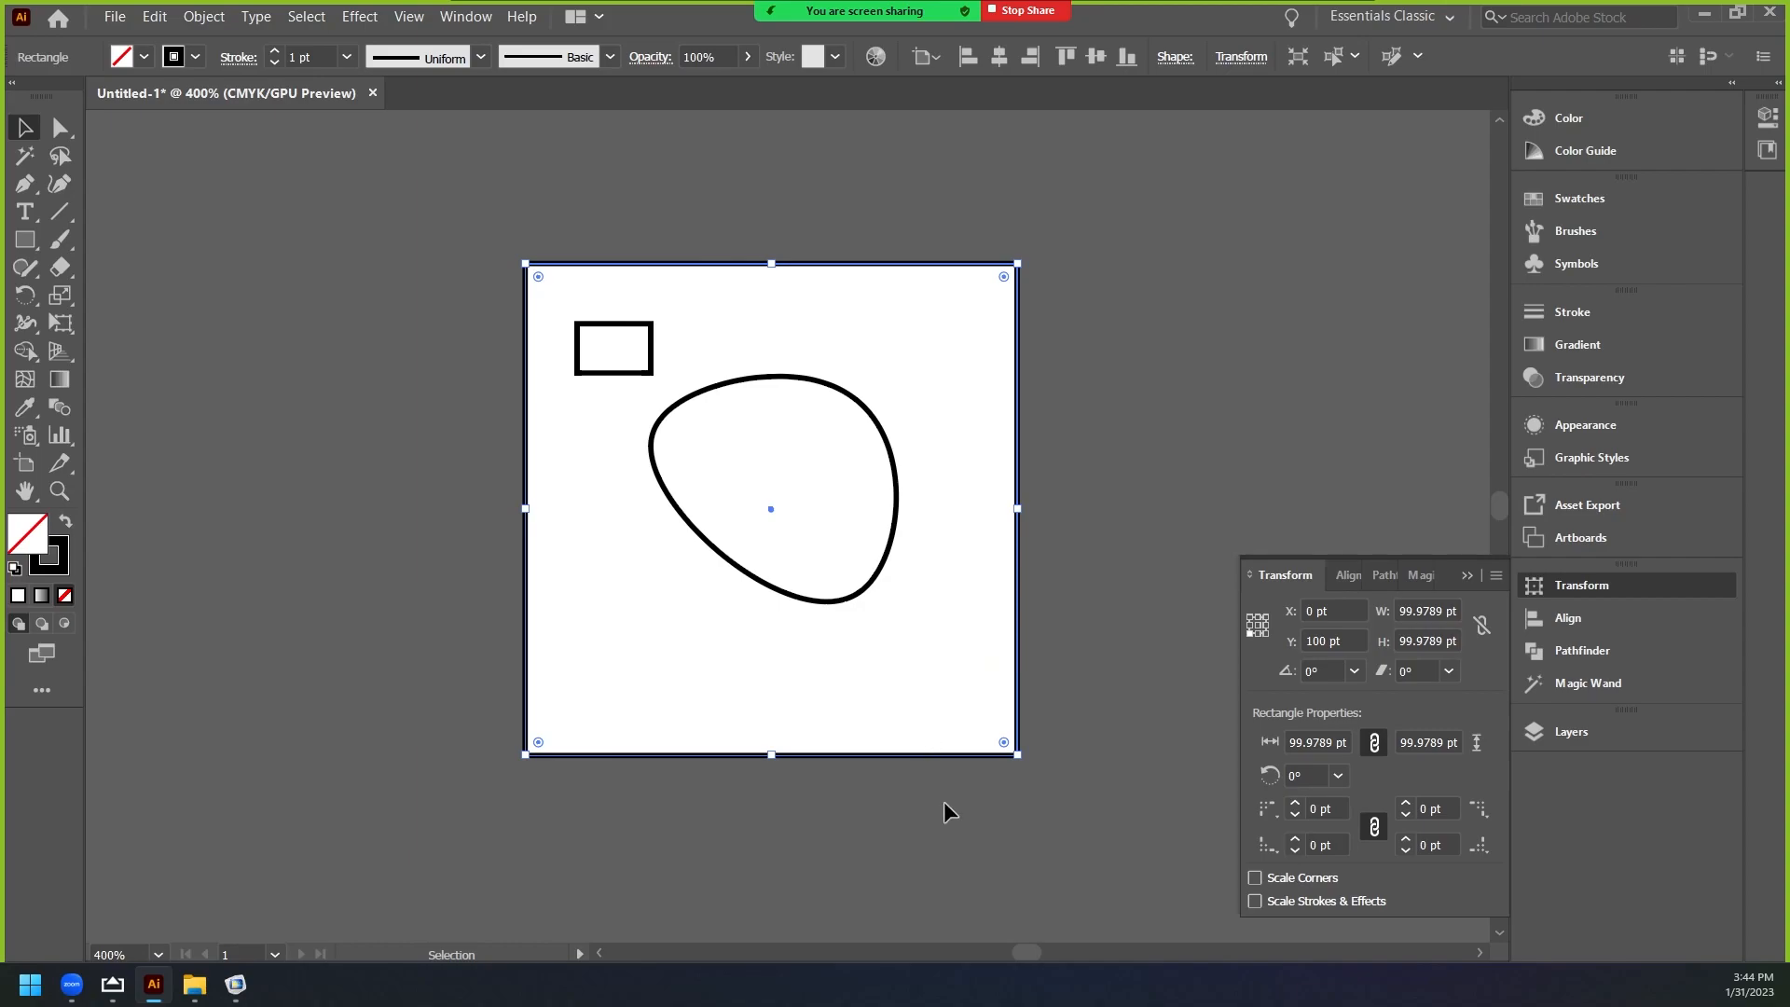
pyautogui.click(235, 984)
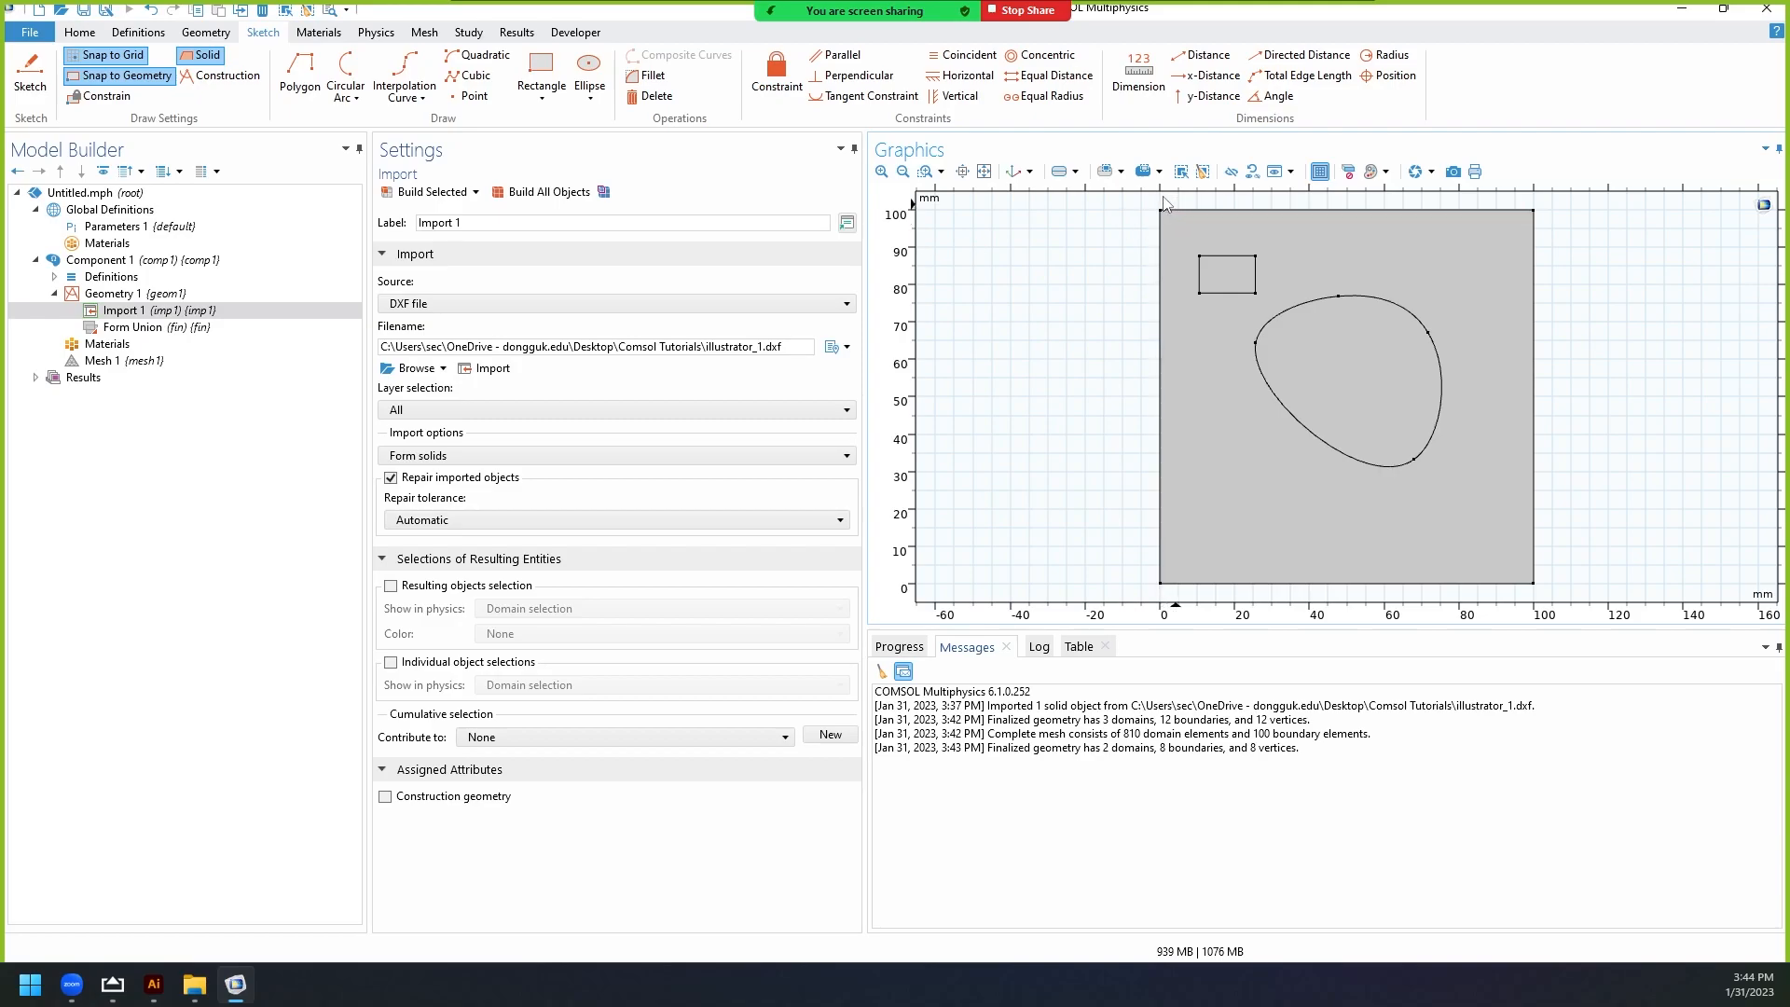
pyautogui.click(240, 995)
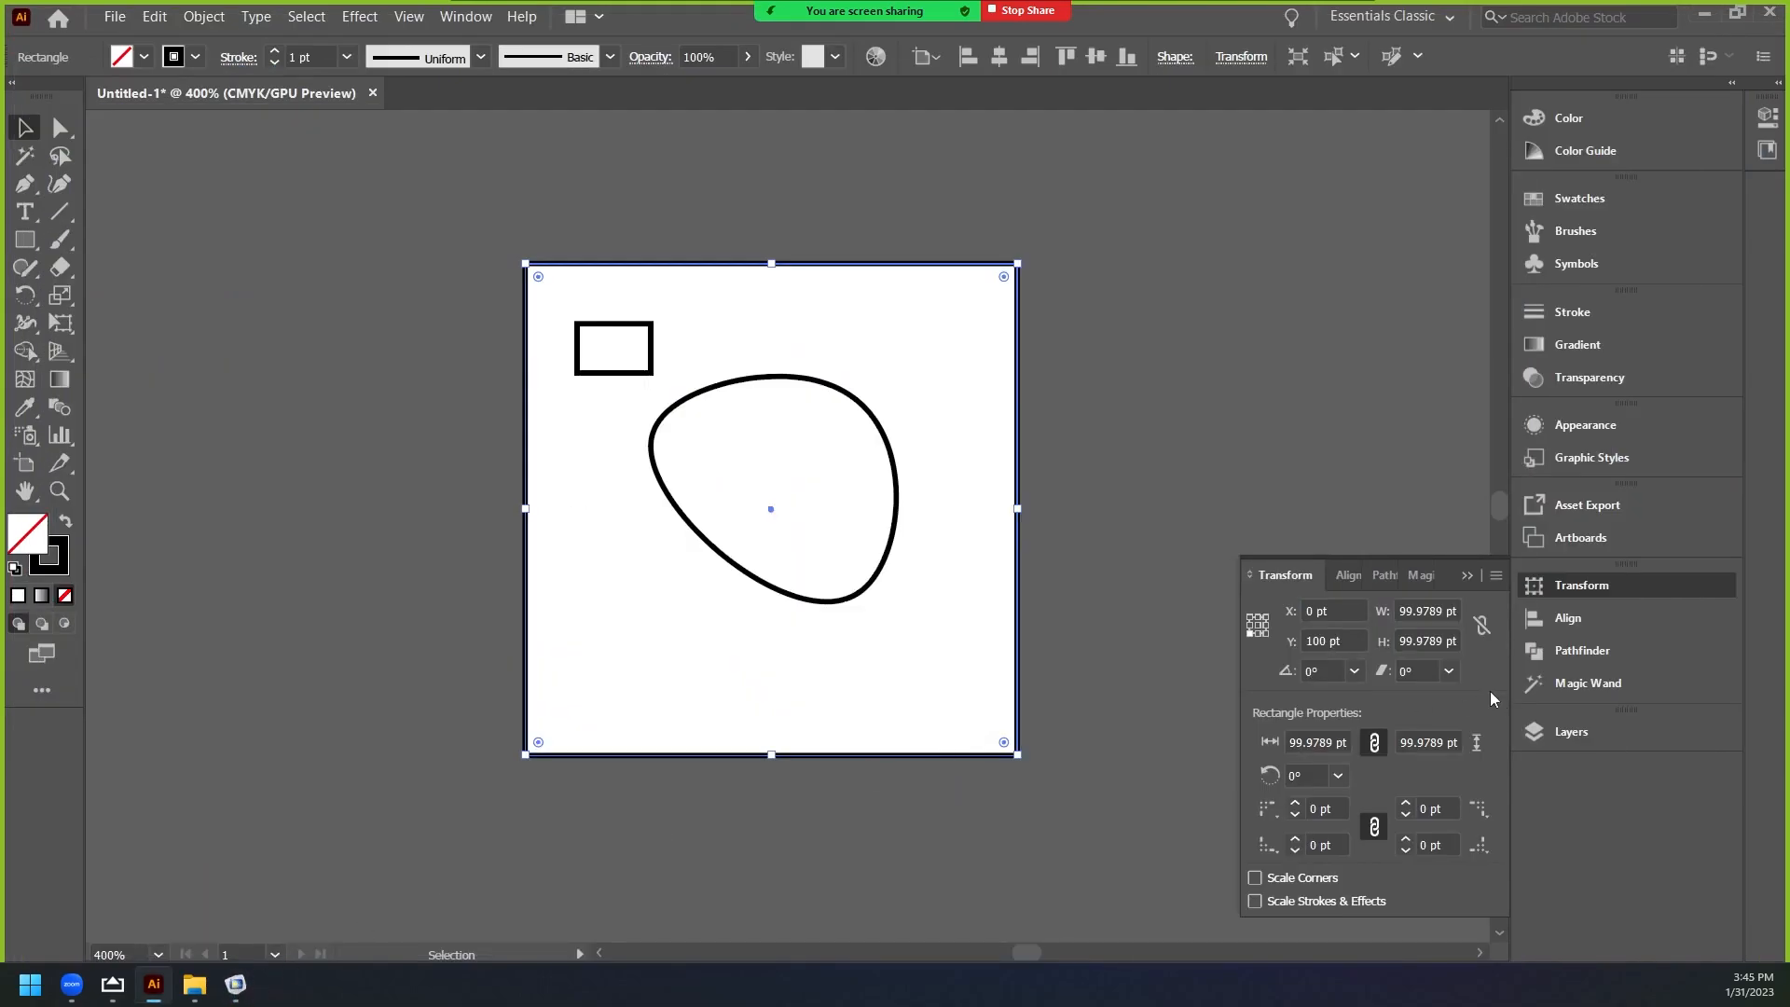
# Set the outer square's reference point to its top-left corner and its Y position to 0 pt.
pyautogui.click(1266, 443)
pyautogui.click(537, 754)
pyautogui.doubleClick(1327, 643)
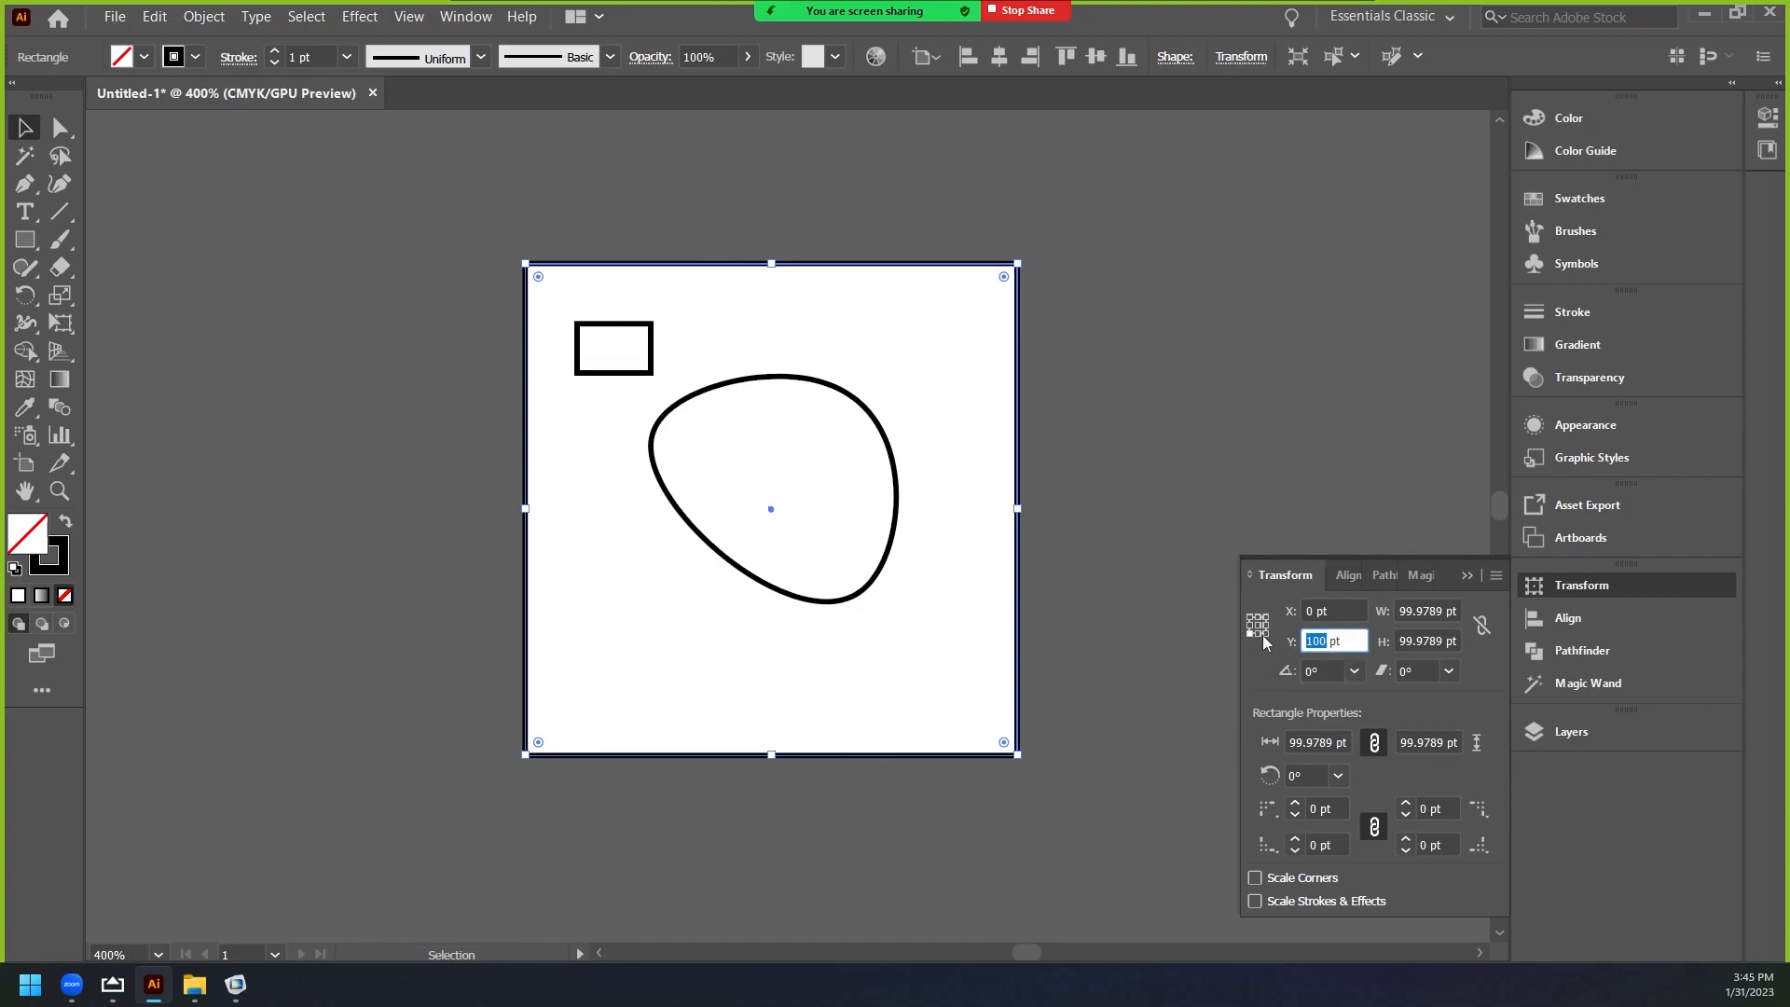
pyautogui.click(1250, 618)
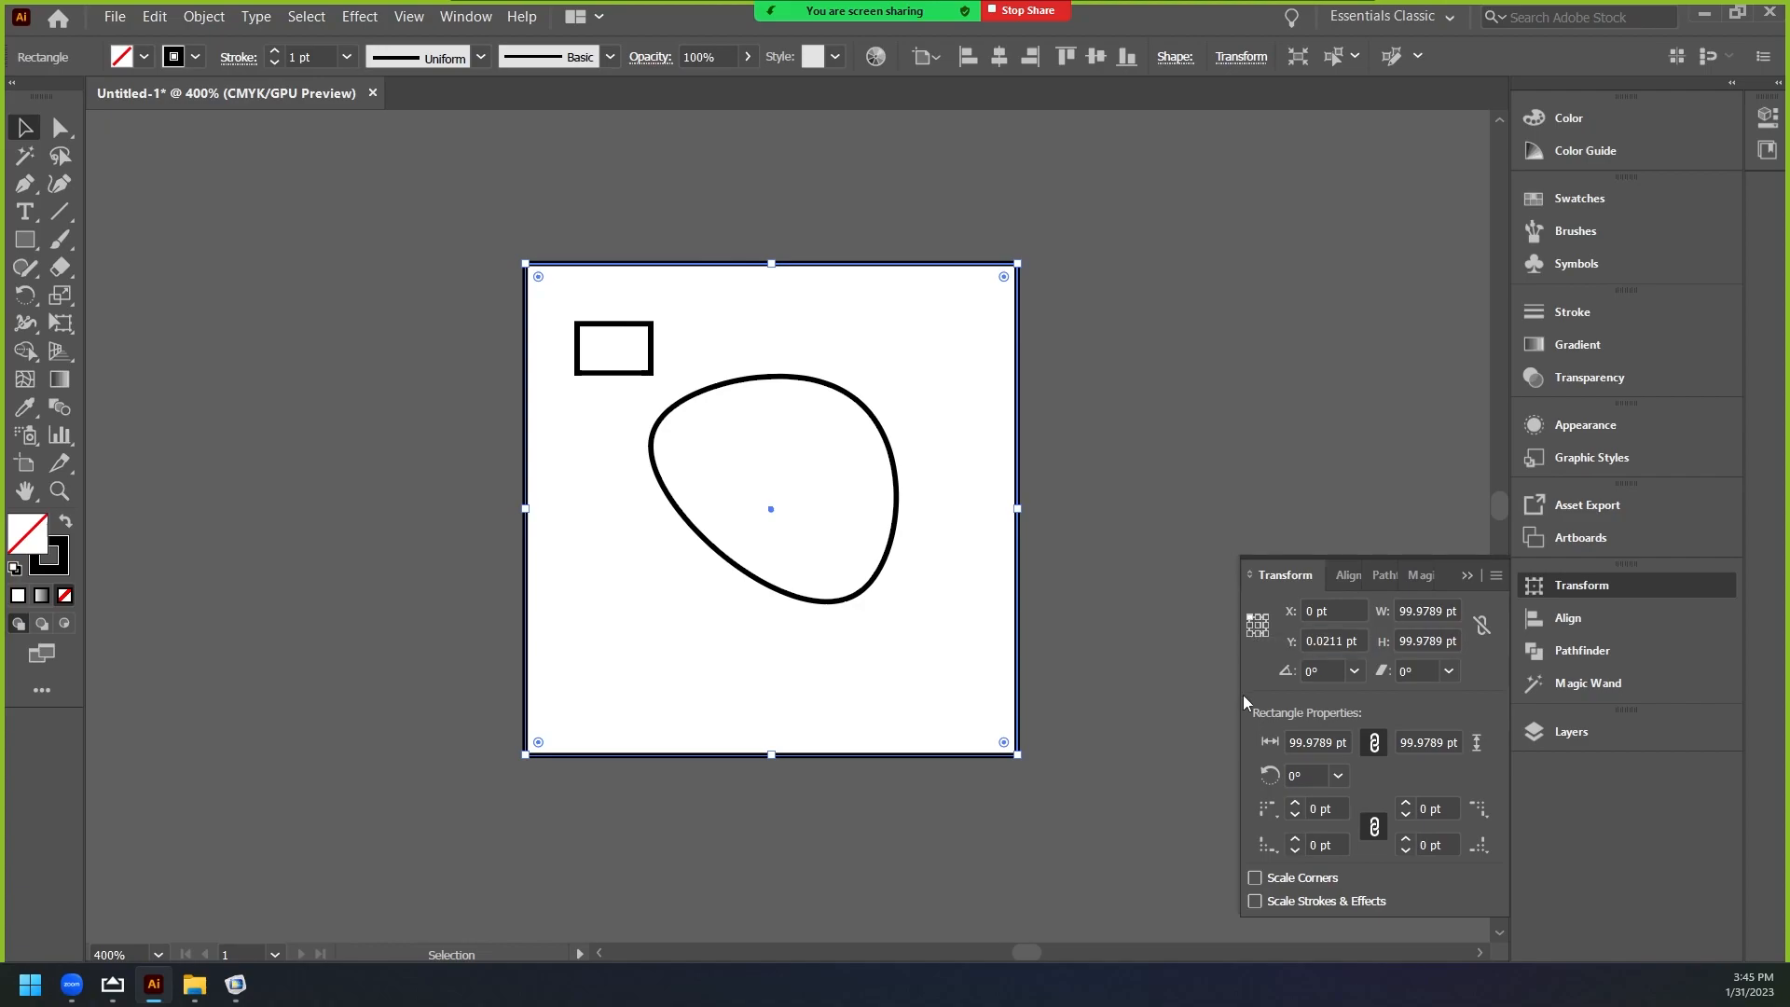
pyautogui.doubleClick(1339, 641)
pyautogui.write('0')
pyautogui.press('Return')
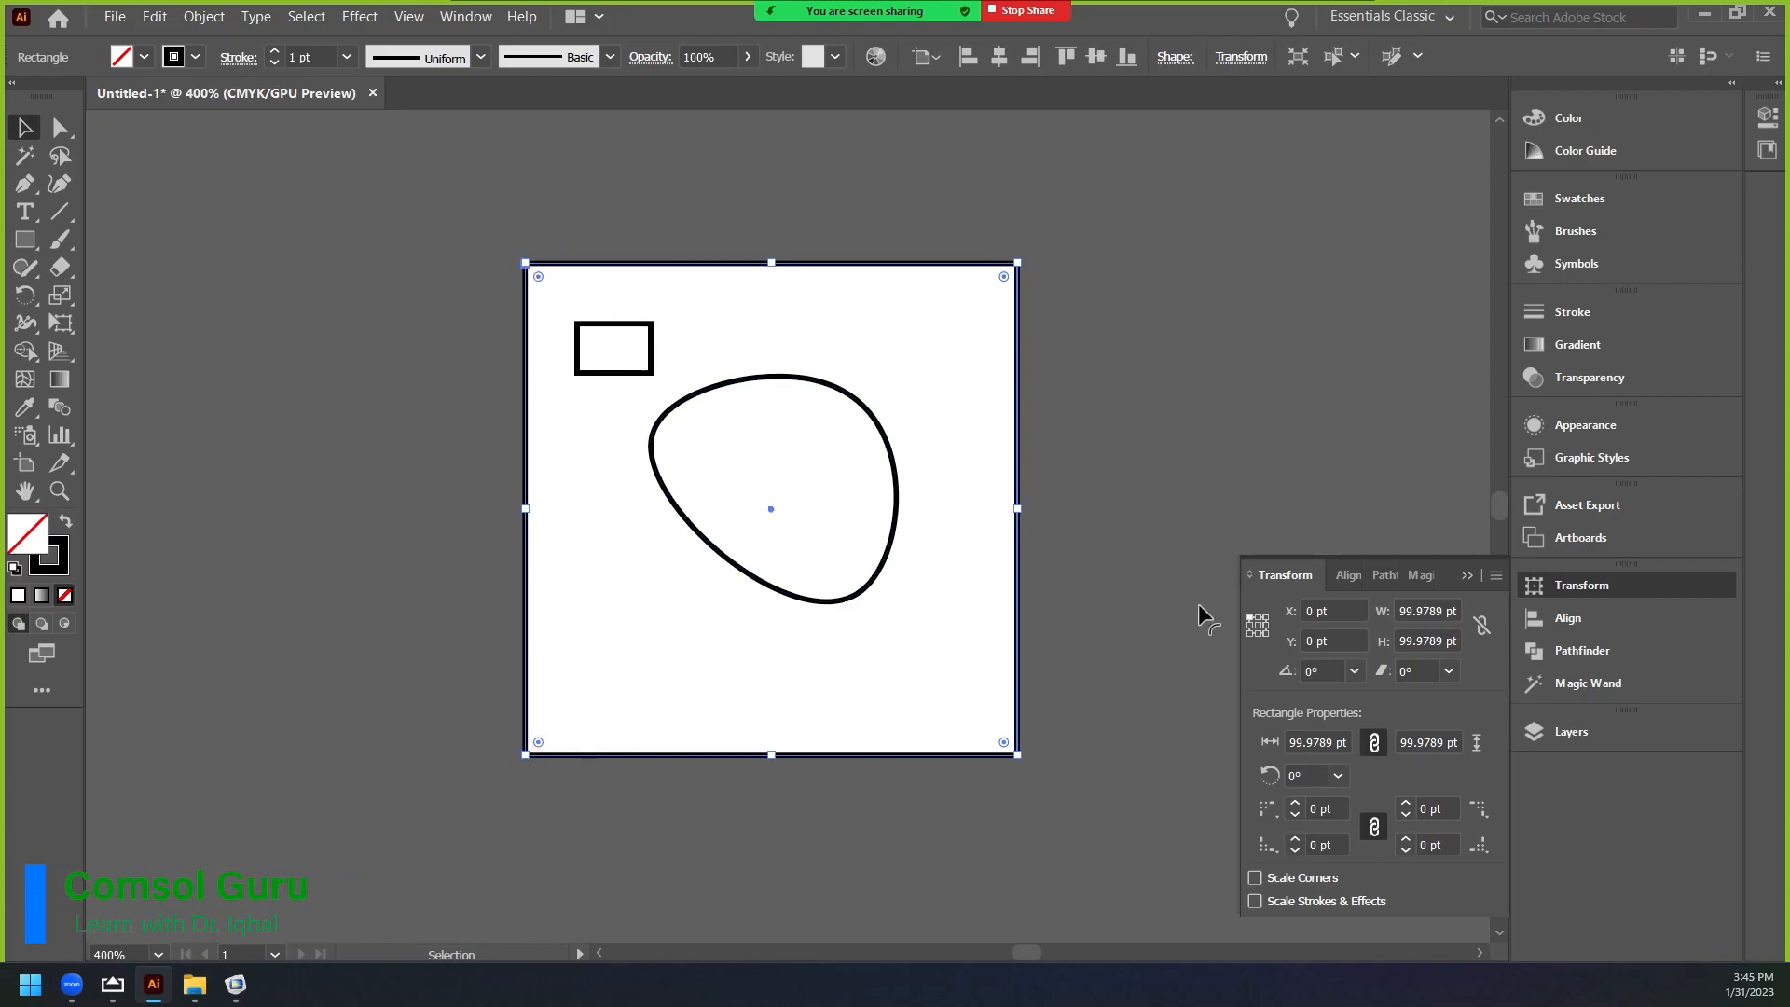
# Try the outer square at Y 100 pt, and set its Y position to -100 pt above the artboard.
pyautogui.click(1319, 639)
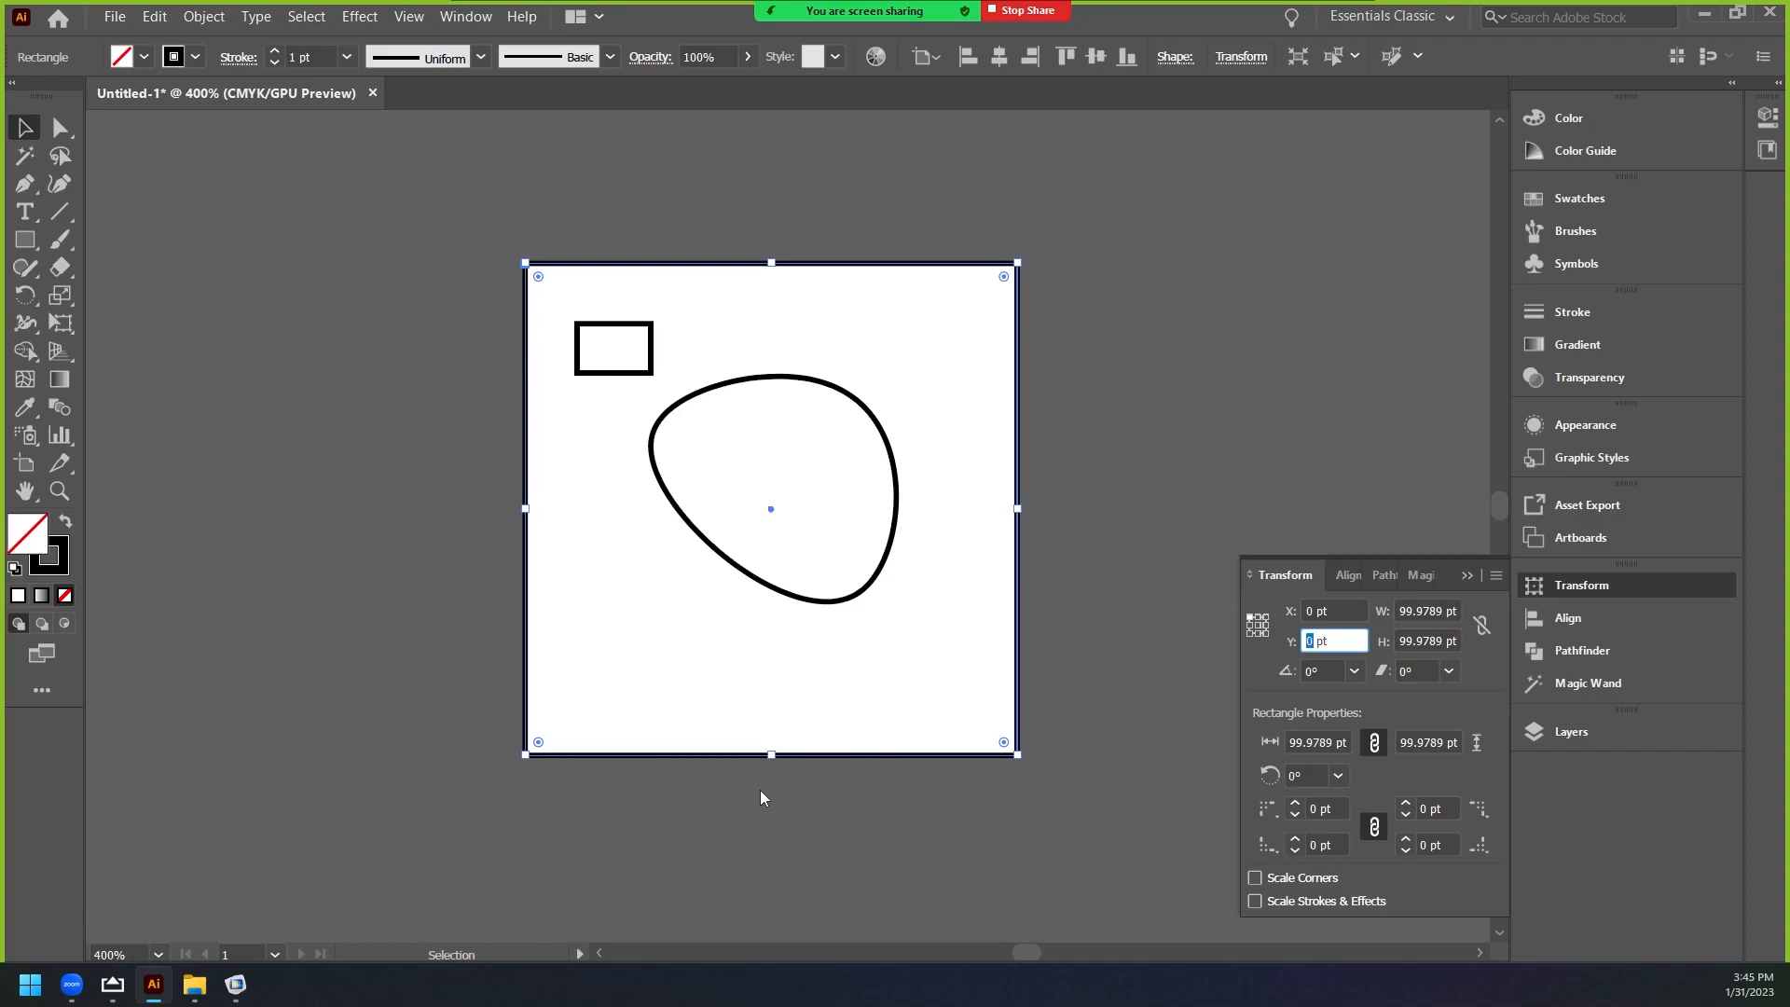
pyautogui.write('100')
pyautogui.press('Return')
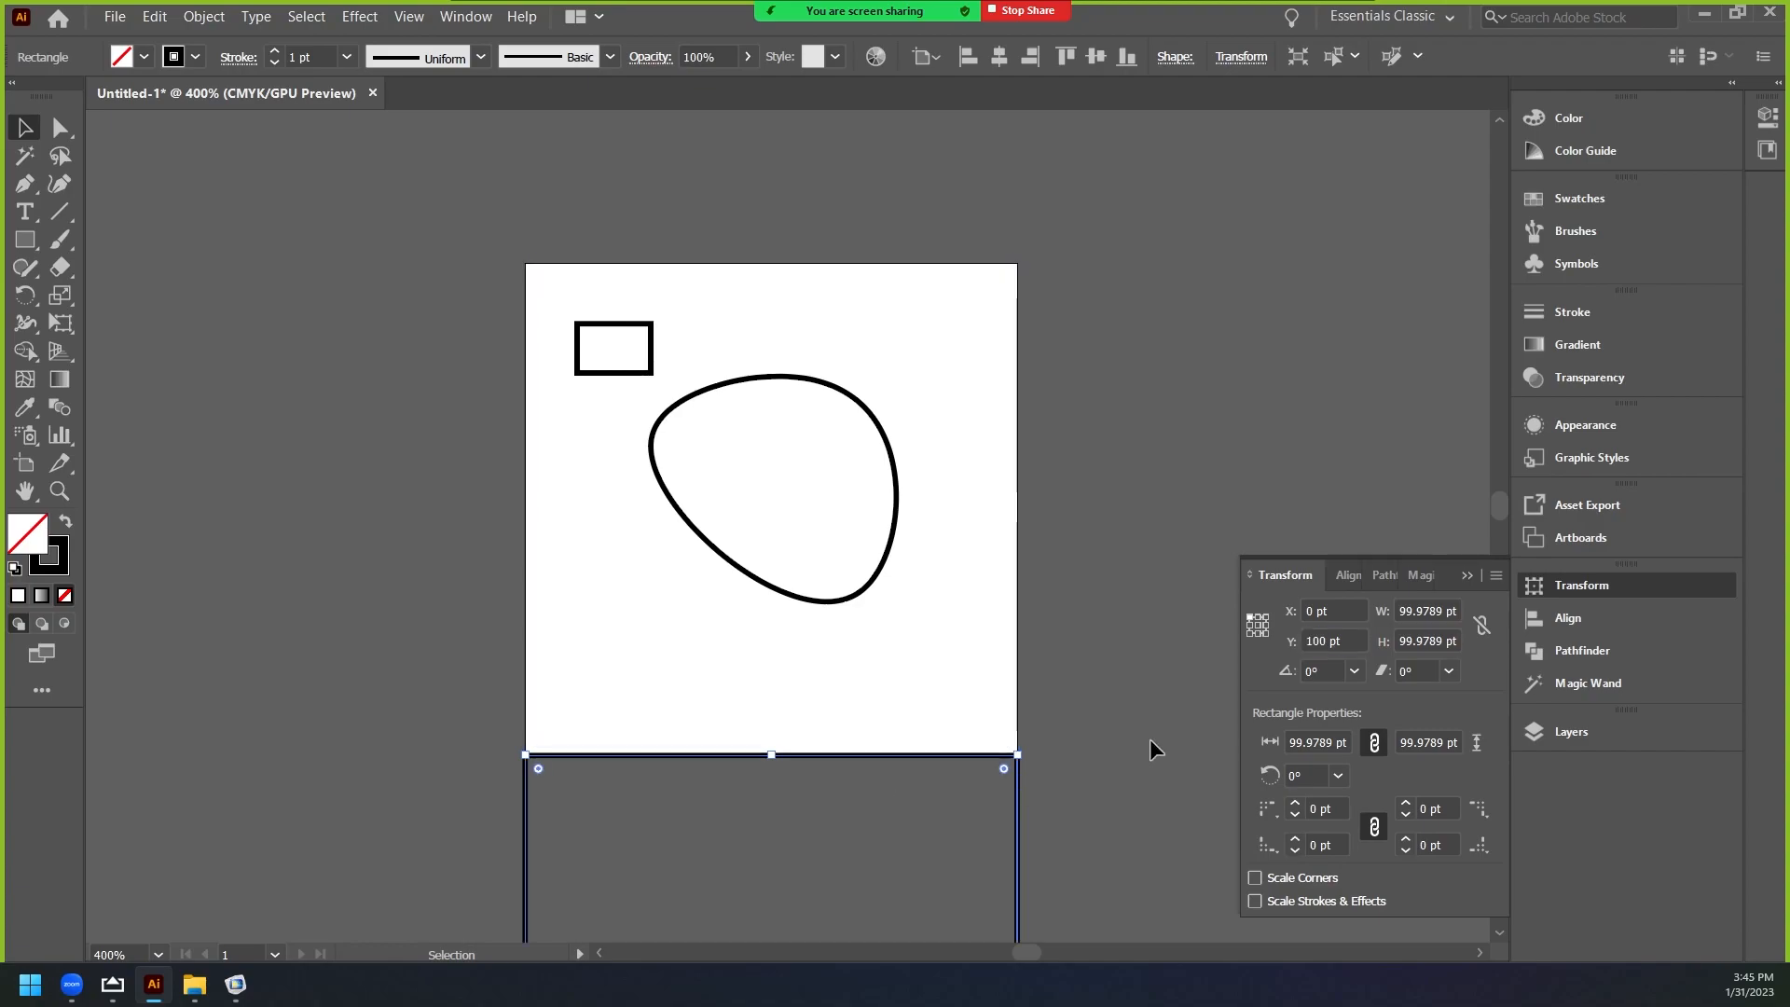
pyautogui.click(1307, 641)
pyautogui.write('-')
pyautogui.press('Return')
pyautogui.scroll(2, 975, 852)
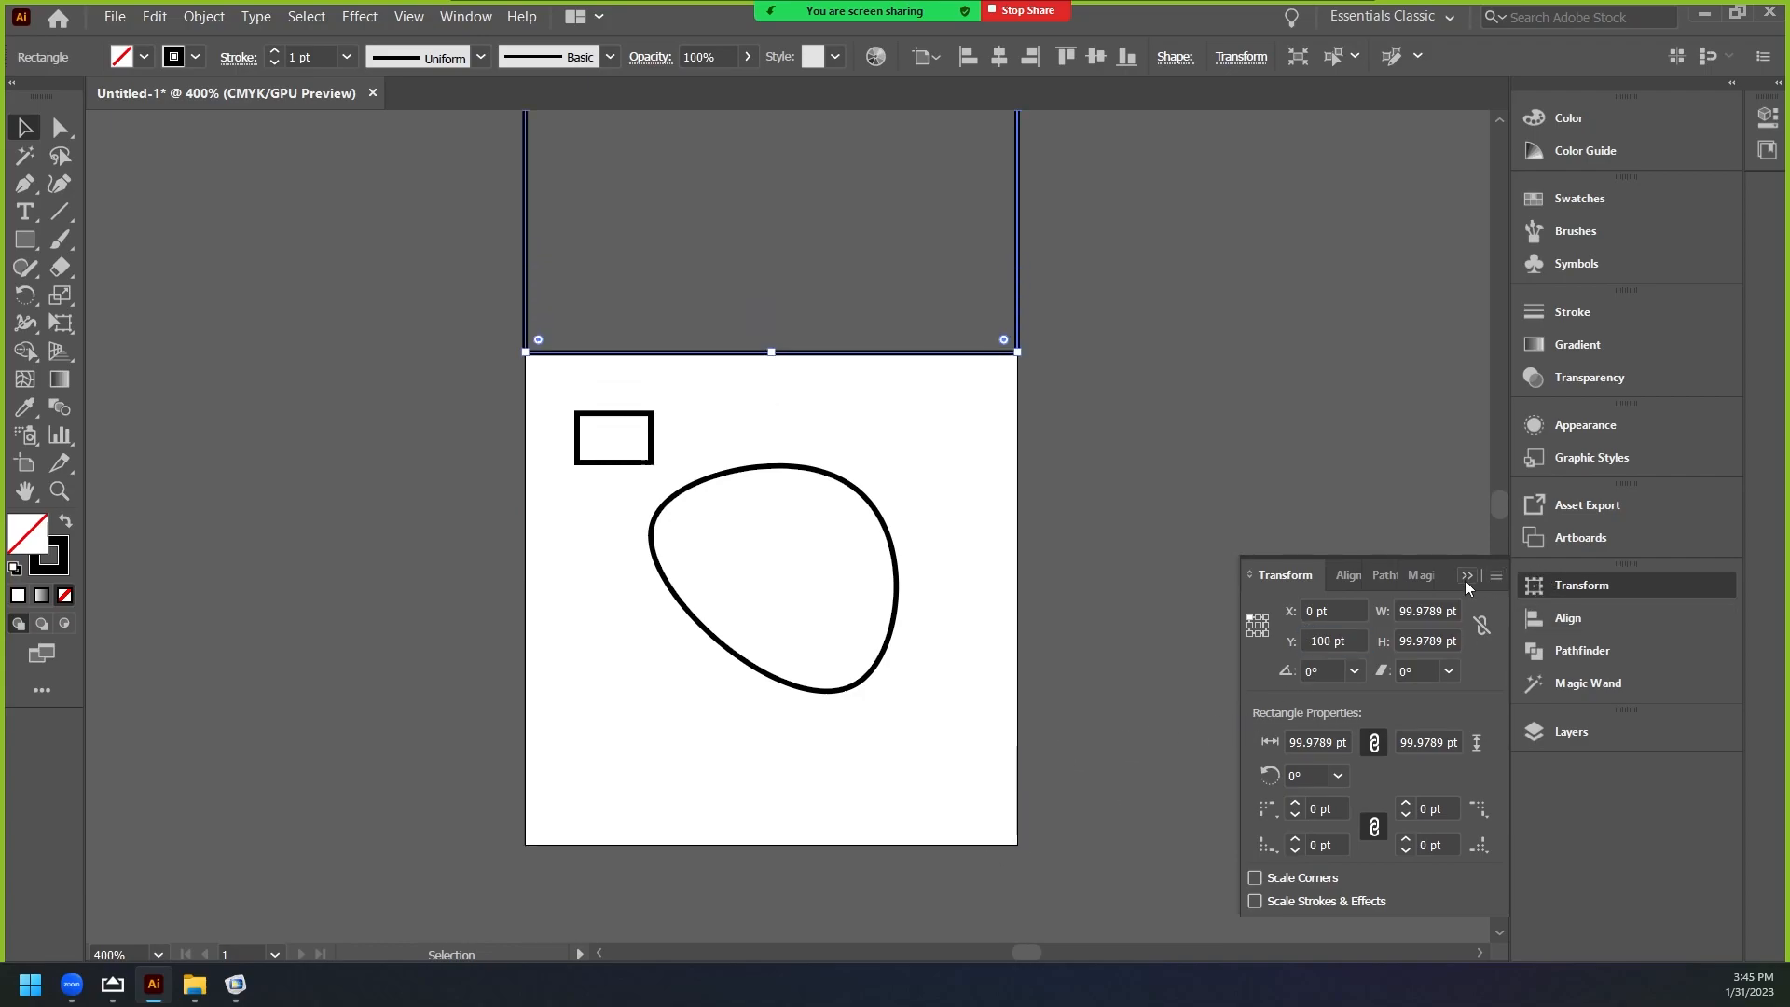
pyautogui.click(1184, 510)
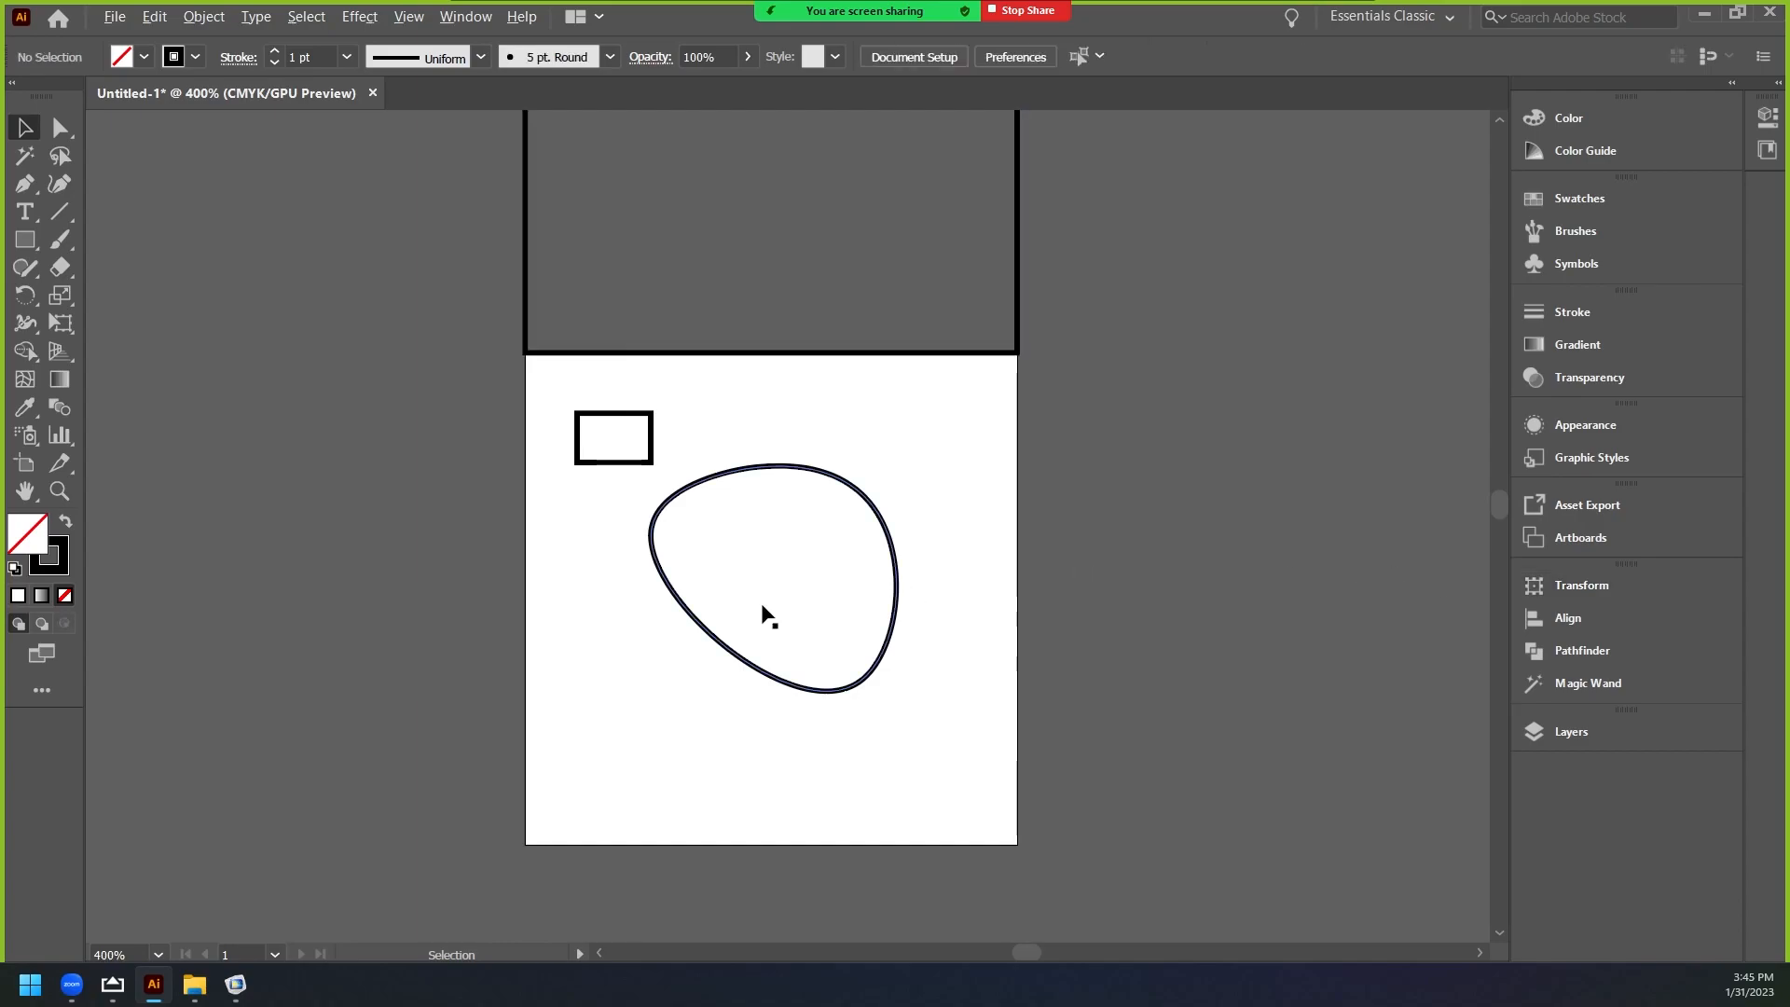
# Move the small rectangle and the rounded shape up into the outer square, keeping their arrangement.
pyautogui.keyDown('alt'); pyautogui.scroll(-2, 760, 604); pyautogui.keyUp('alt')
pyautogui.moveTo(659, 495); pyautogui.dragTo(828, 404)
pyautogui.click(826, 713)
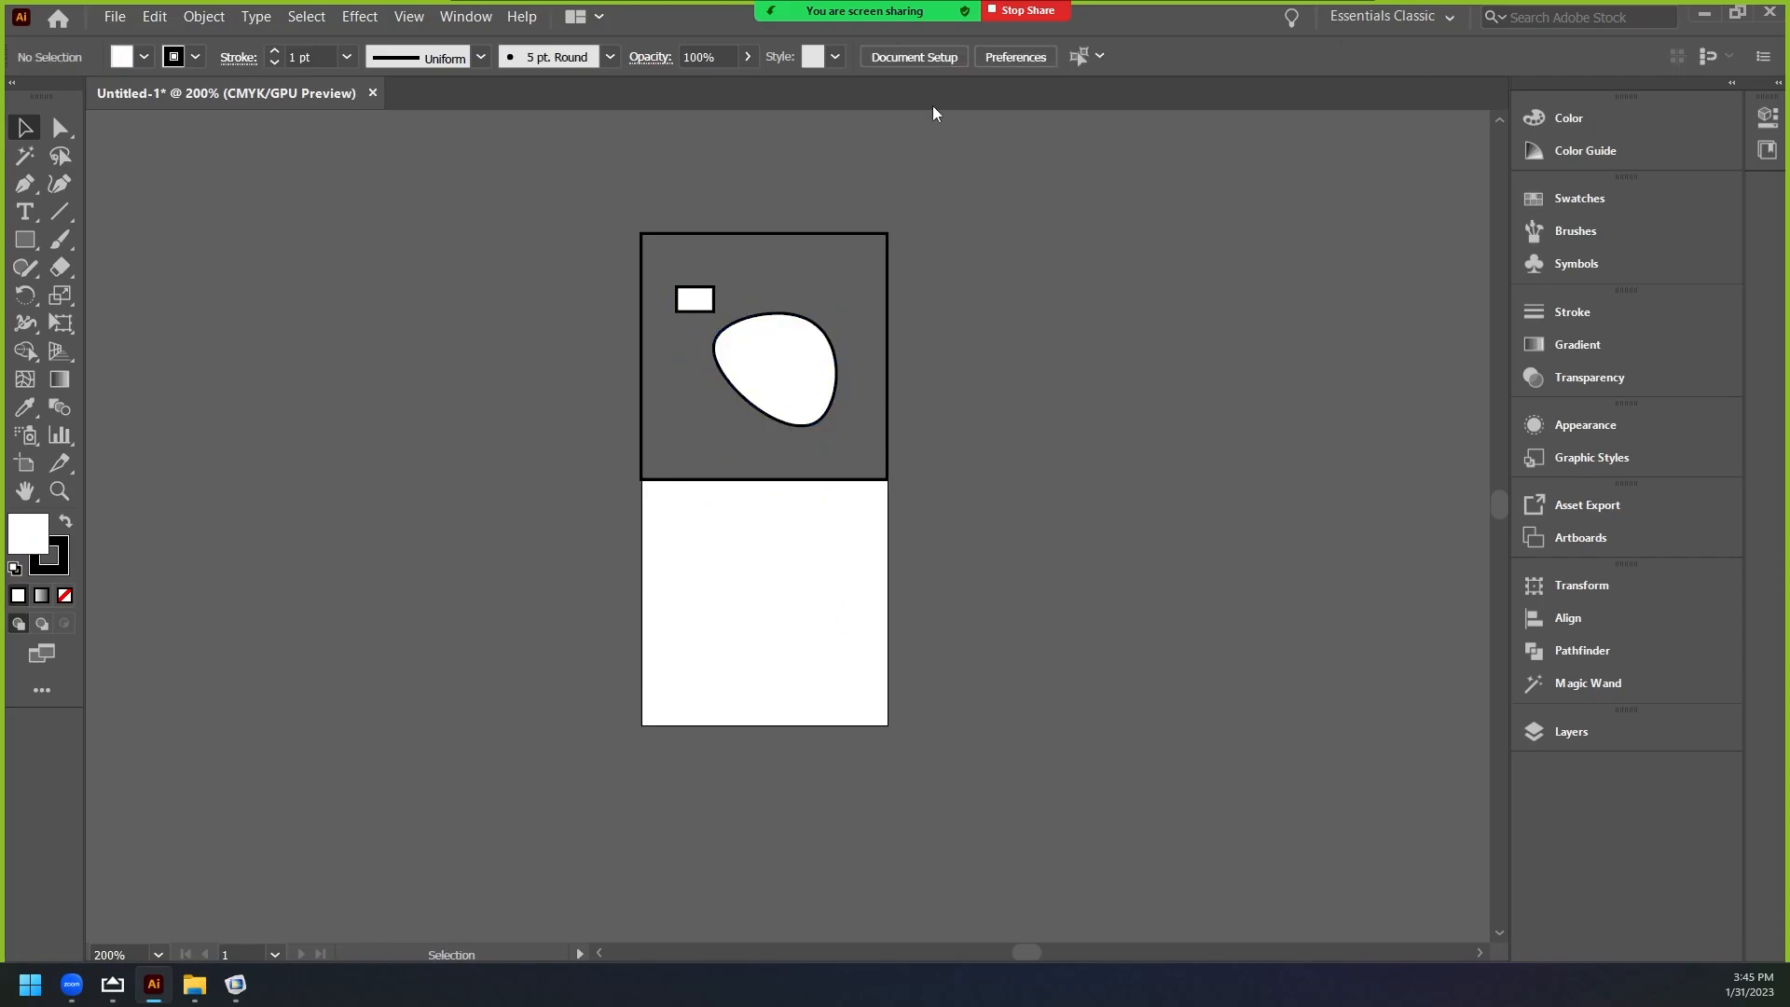
# Edit the artboard so its upper and lower edges match the relocated outer square, and leave artboard editing.
pyautogui.click(918, 57)
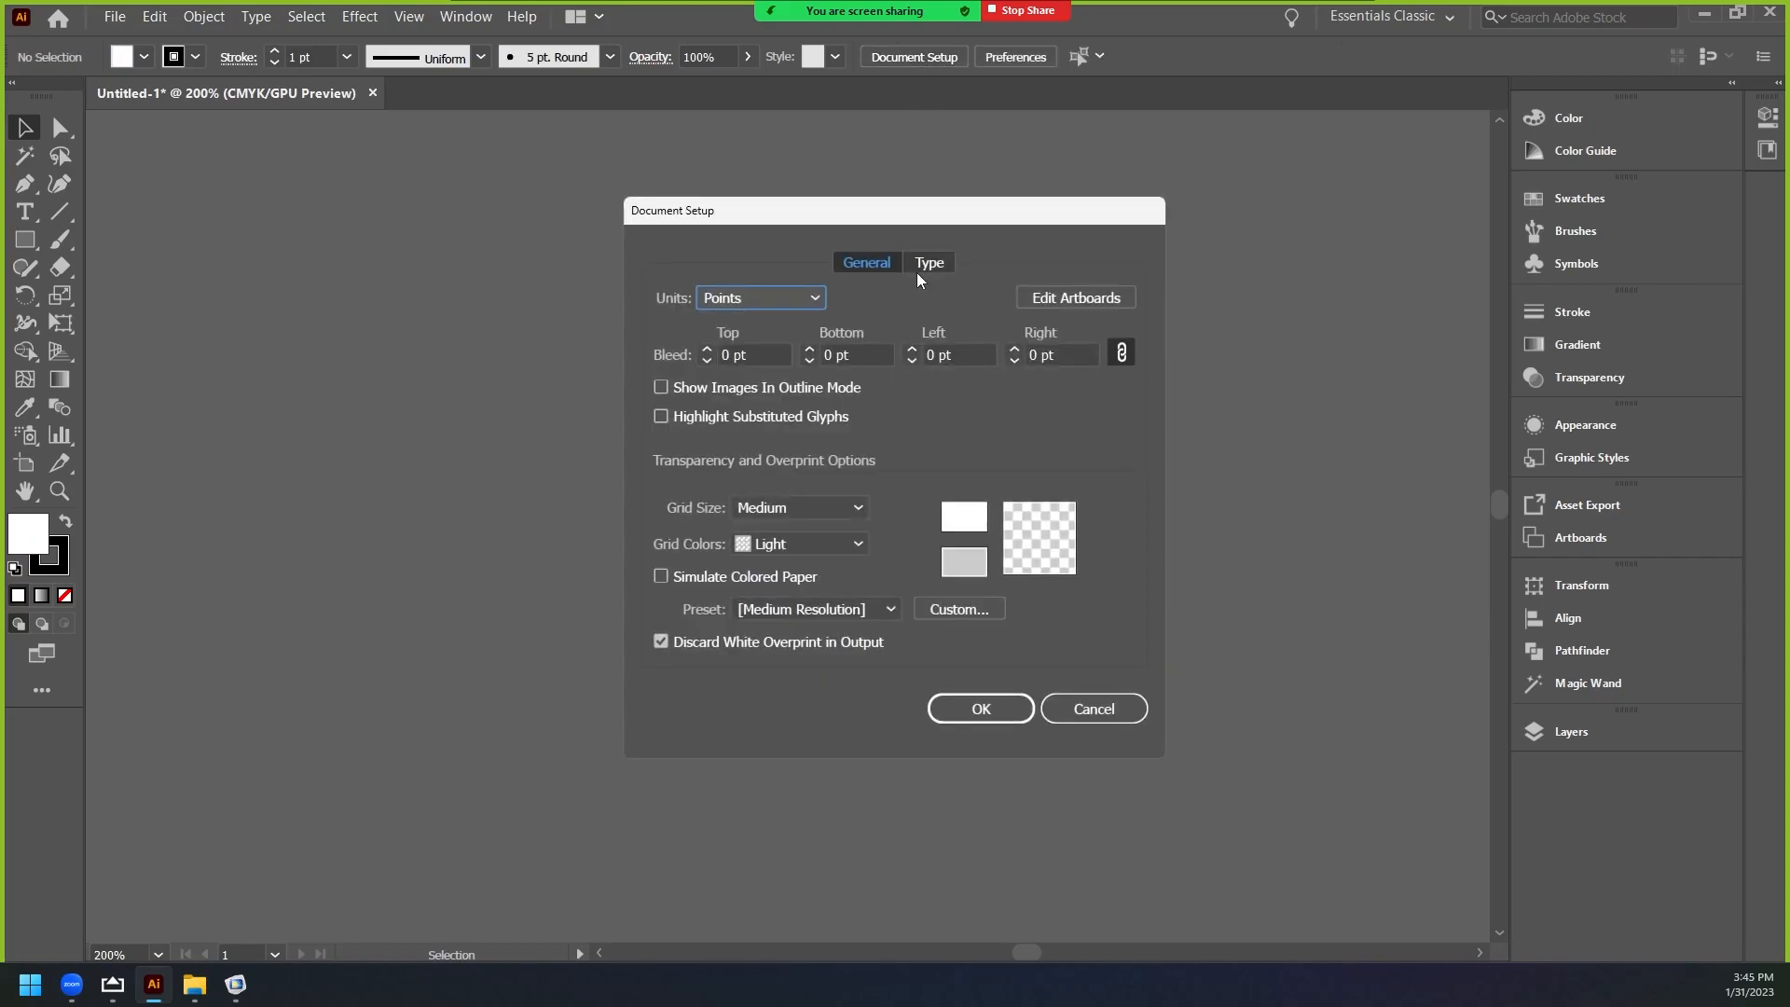
pyautogui.click(1044, 300)
pyautogui.moveTo(769, 488); pyautogui.dragTo(746, 233)
pyautogui.moveTo(770, 726); pyautogui.dragTo(767, 480)
pyautogui.click(27, 124)
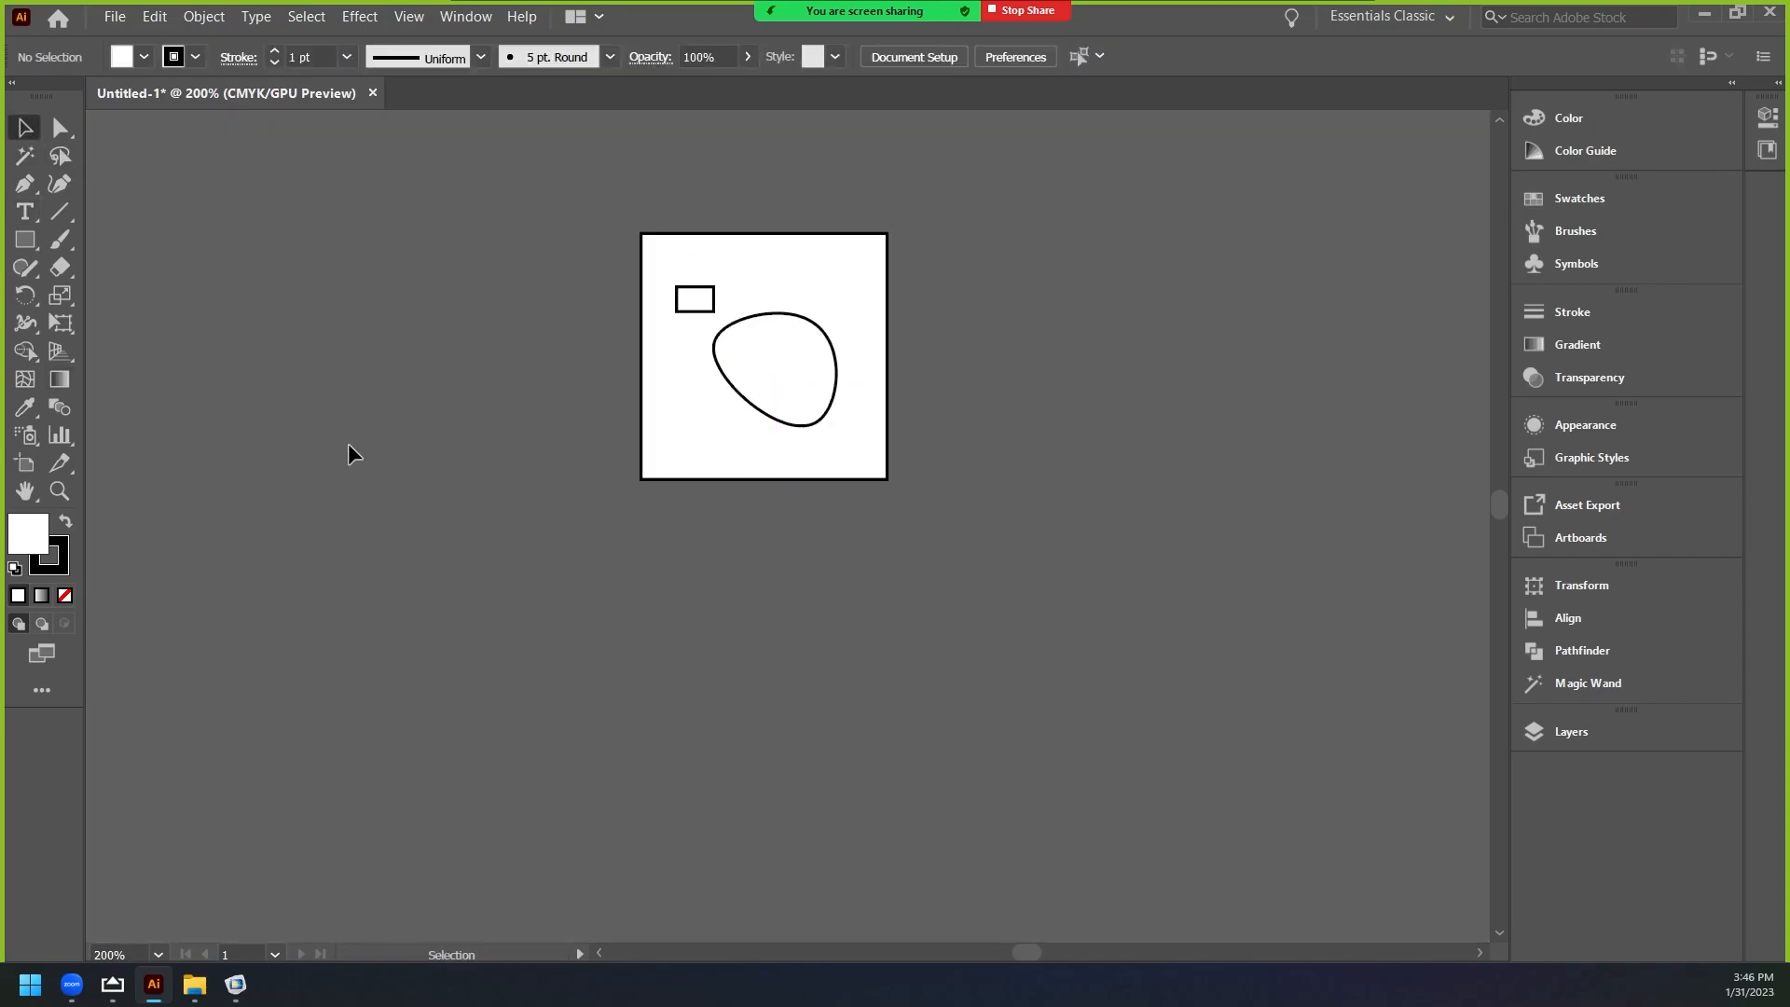
# Check the outer square's position and size in its Transform properties against the relocated artboard.
pyautogui.scroll(2, 857, 252)
pyautogui.click(887, 424)
pyautogui.click(1584, 584)
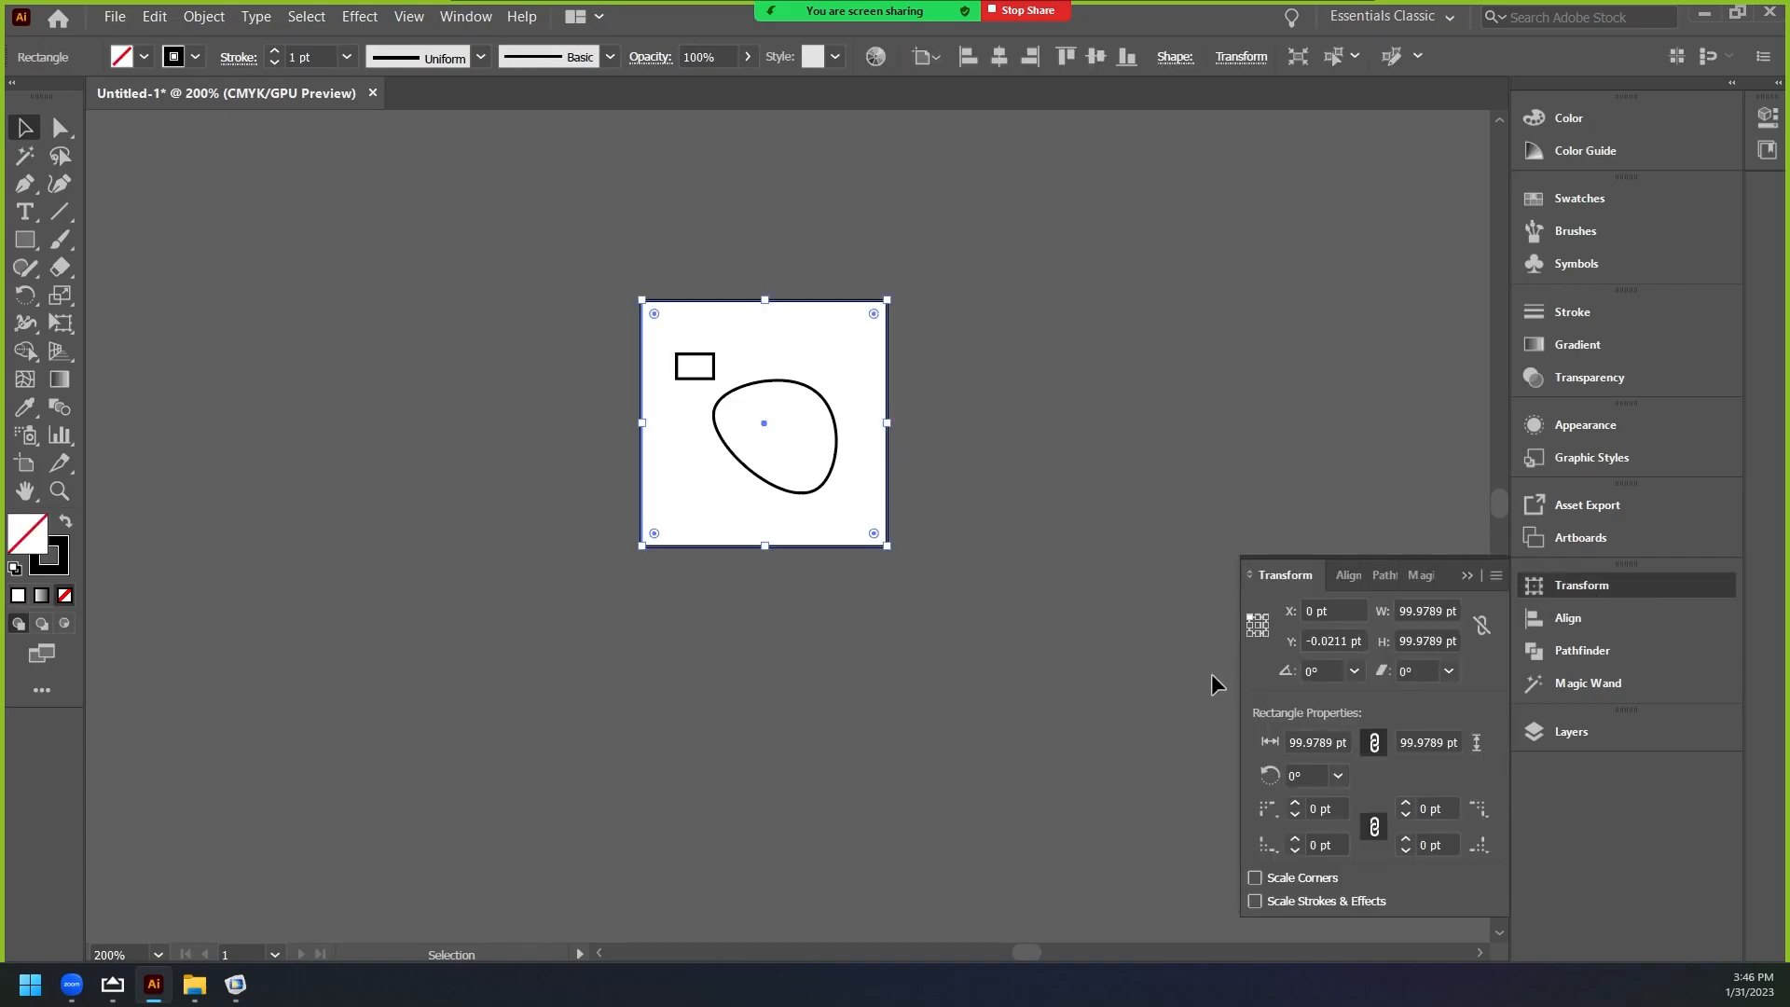
pyautogui.click(1165, 684)
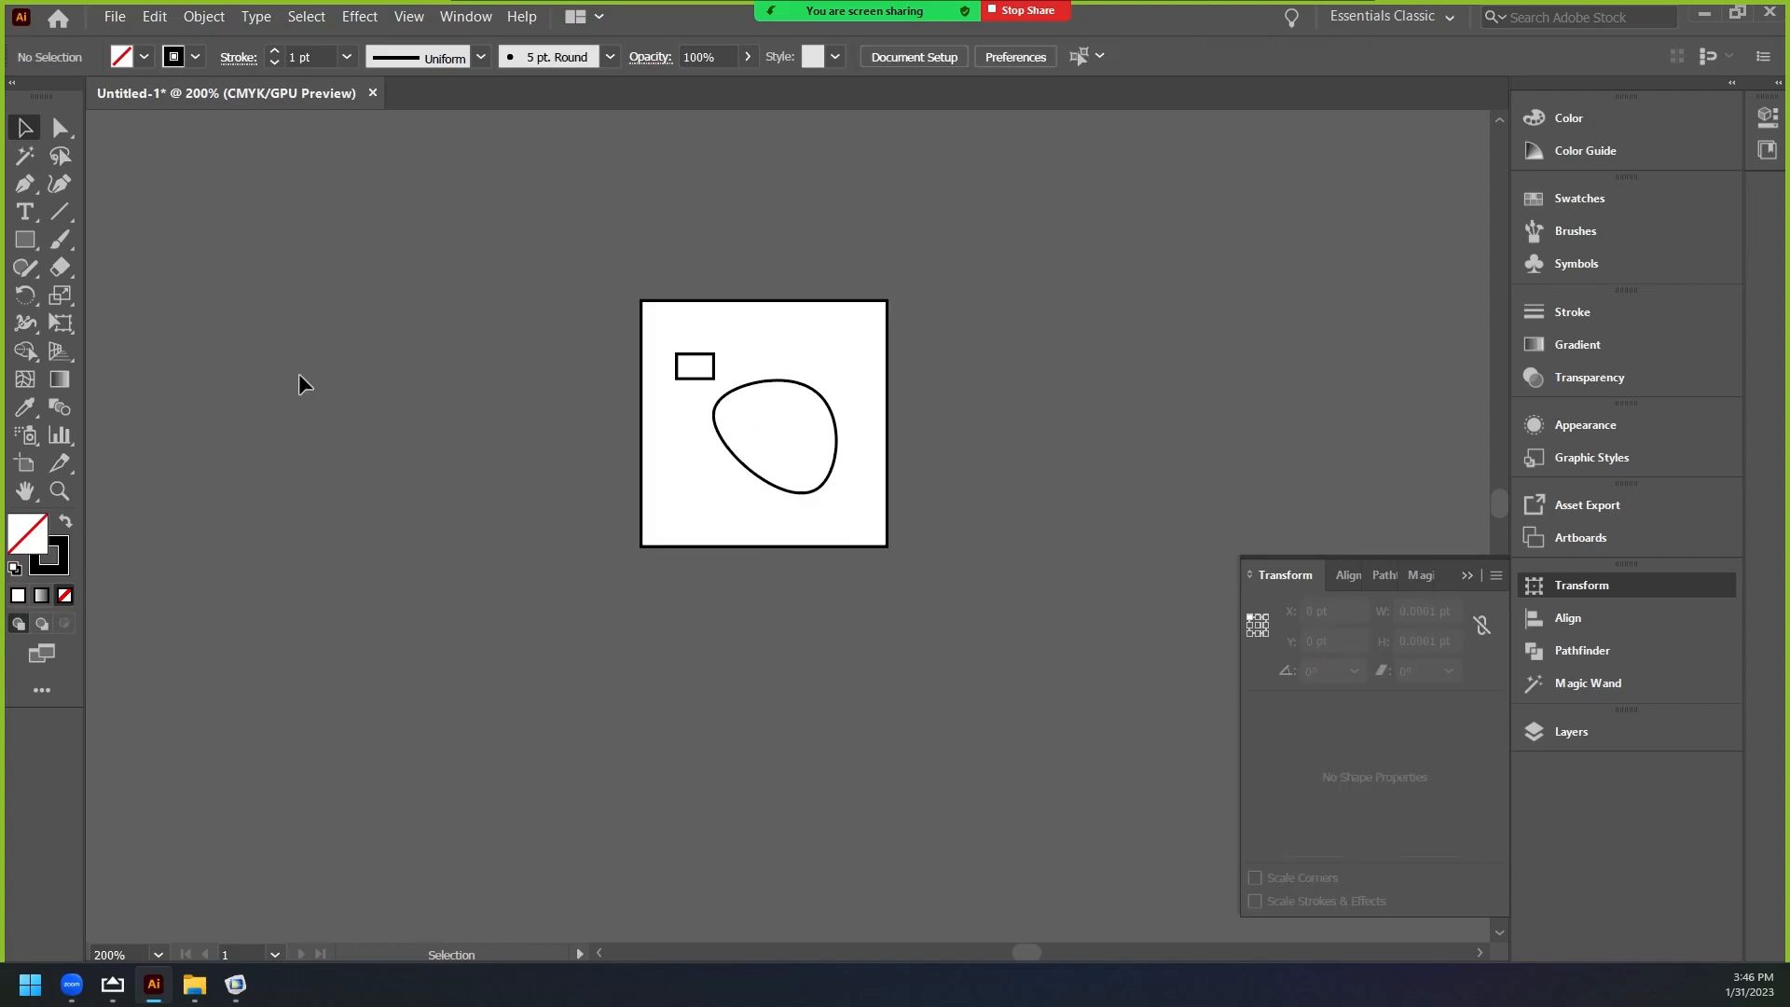
pyautogui.keyDown('alt'); pyautogui.scroll(2, 601, 317); pyautogui.keyUp('alt')
pyautogui.keyDown('alt'); pyautogui.scroll(-1, 727, 350); pyautogui.keyUp('alt')
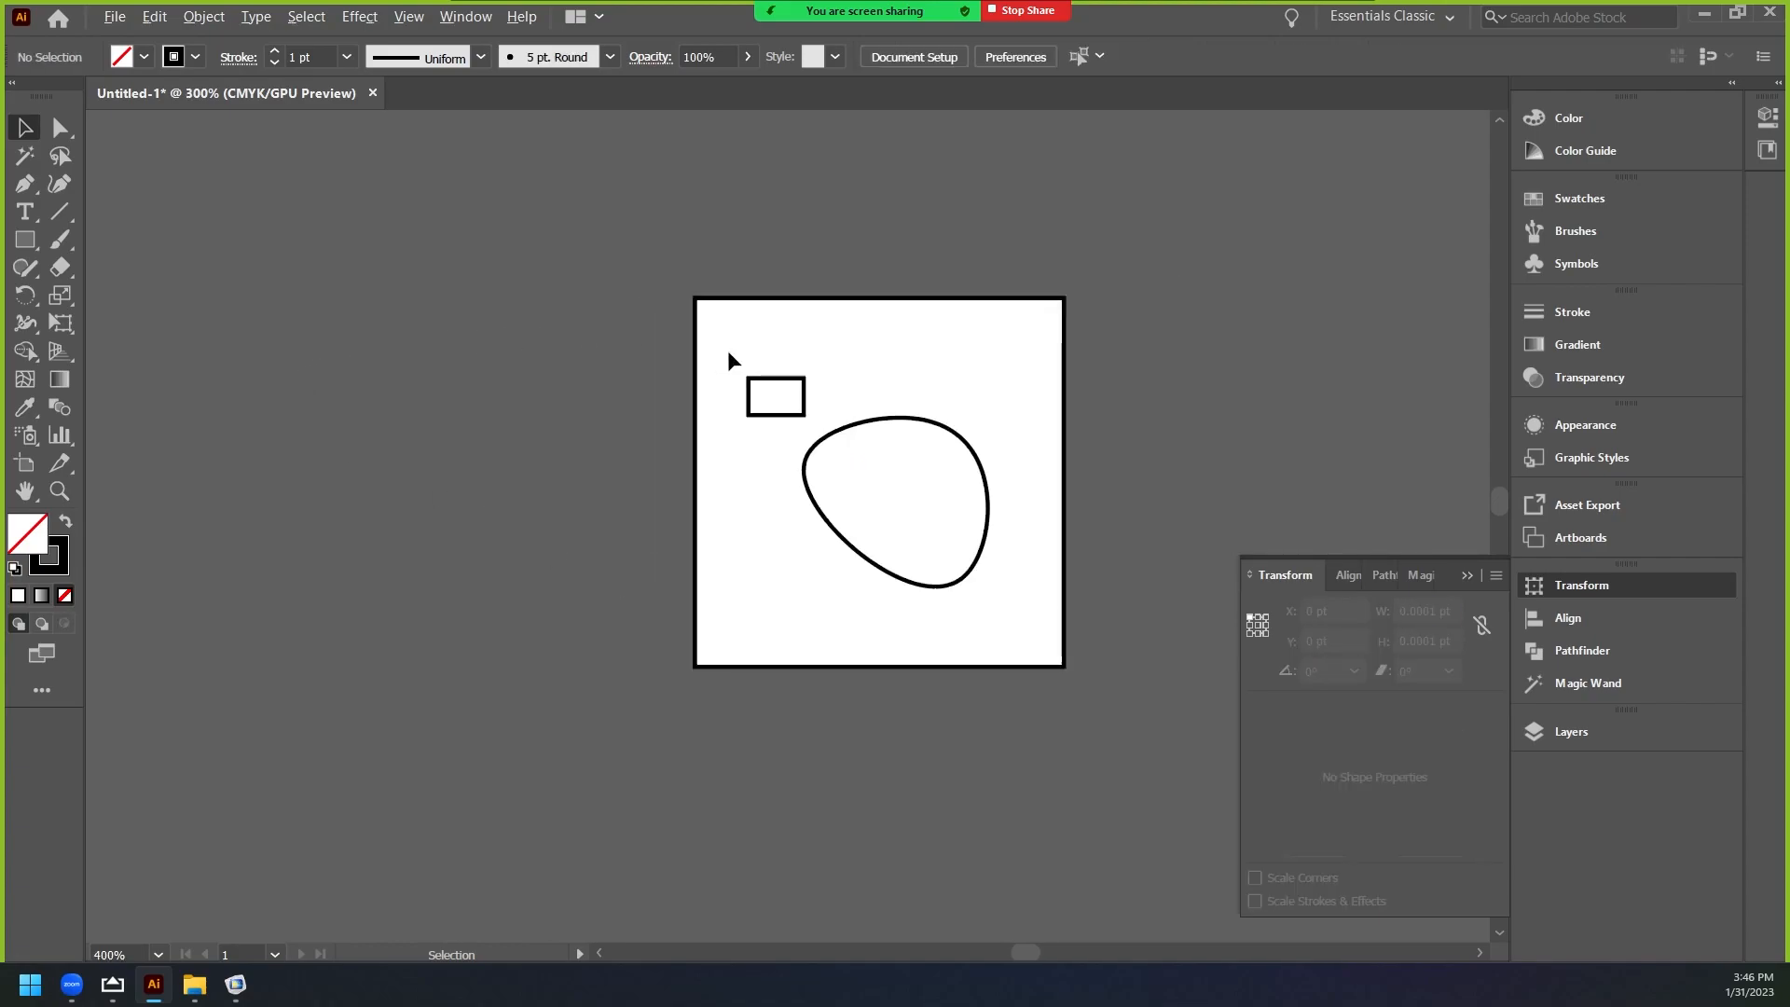
pyautogui.keyDown('alt'); pyautogui.scroll(1, 914, 351); pyautogui.keyUp('alt')
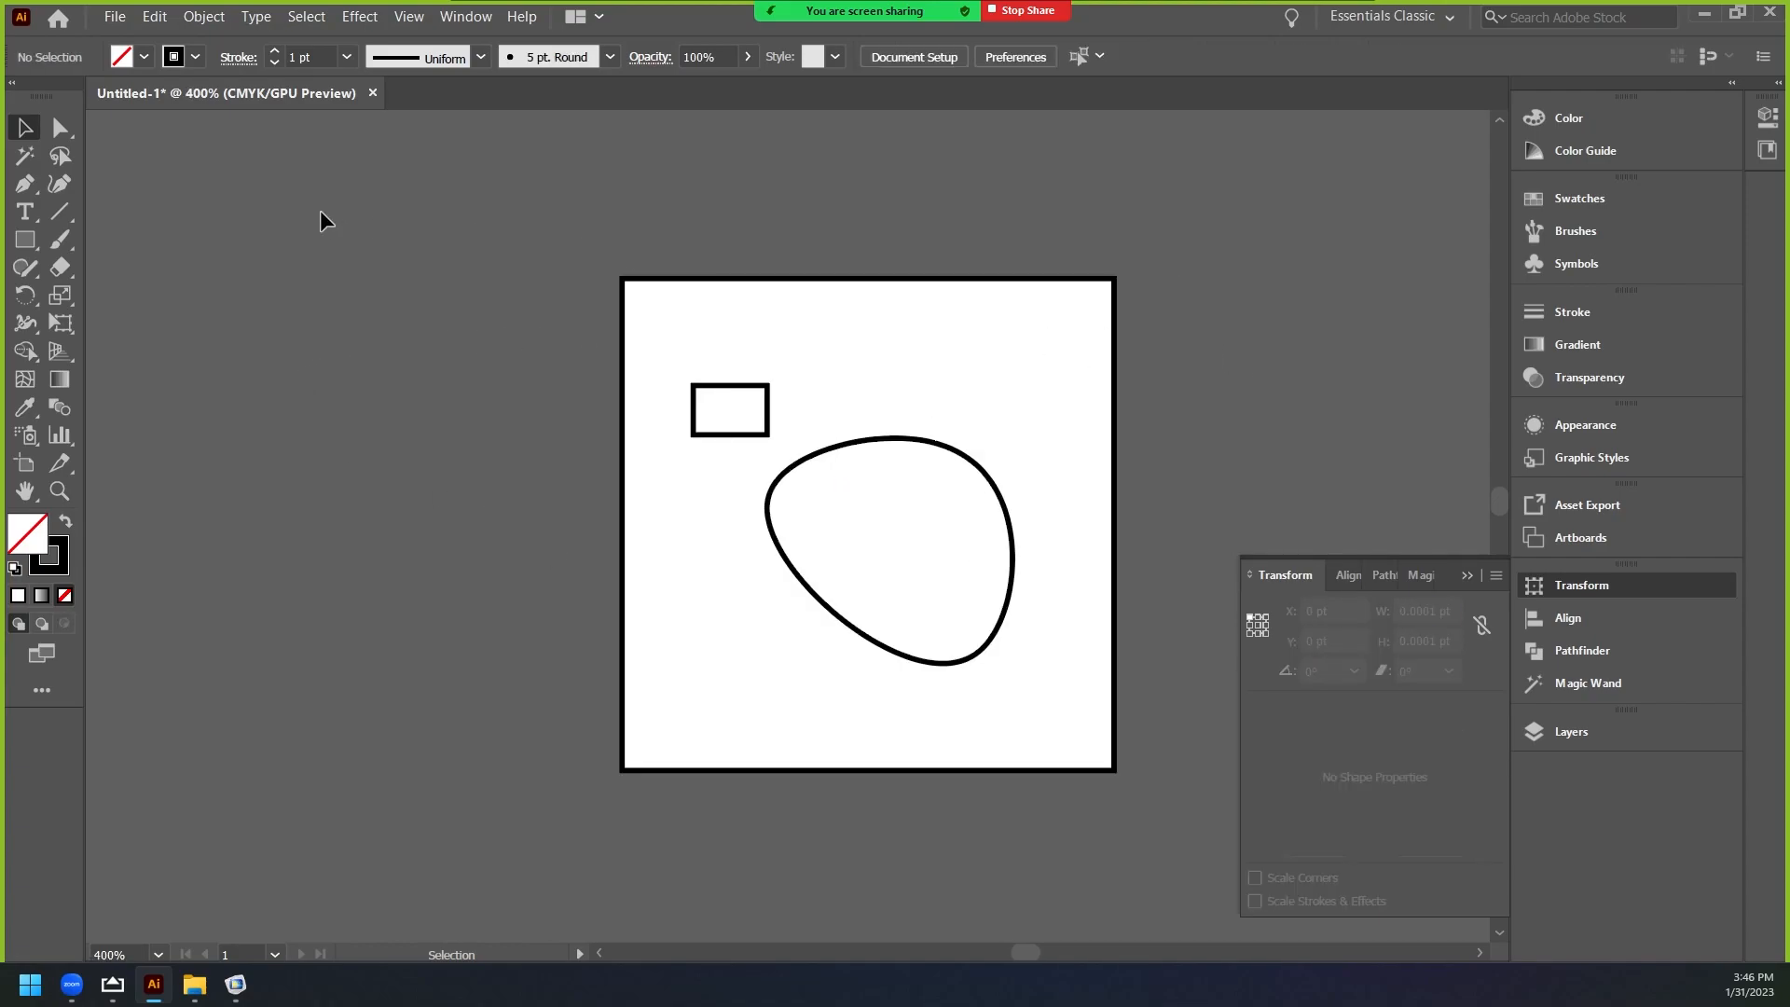
# Export the relocated drawing in AutoCAD DXF format as illustrator_2.dxf, with 1 point equal to 1 unit.
pyautogui.click(103, 19)
pyautogui.moveTo(159, 372)
pyautogui.click(445, 401)
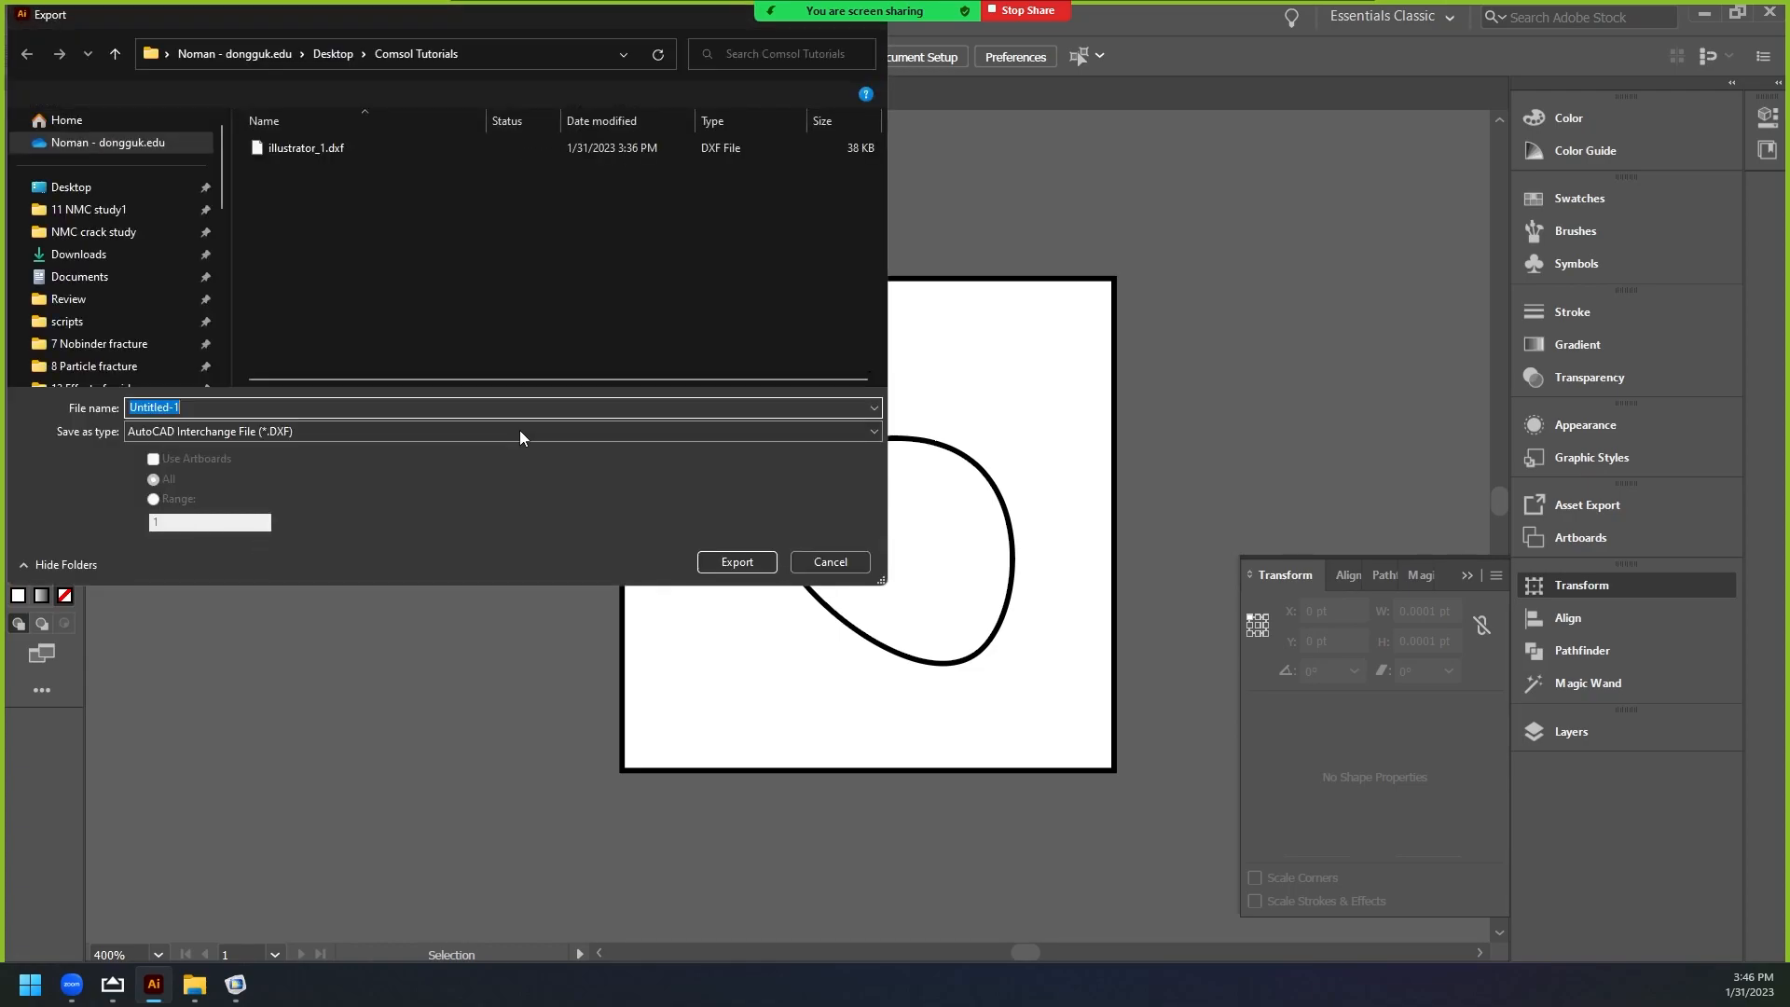
pyautogui.click(332, 141)
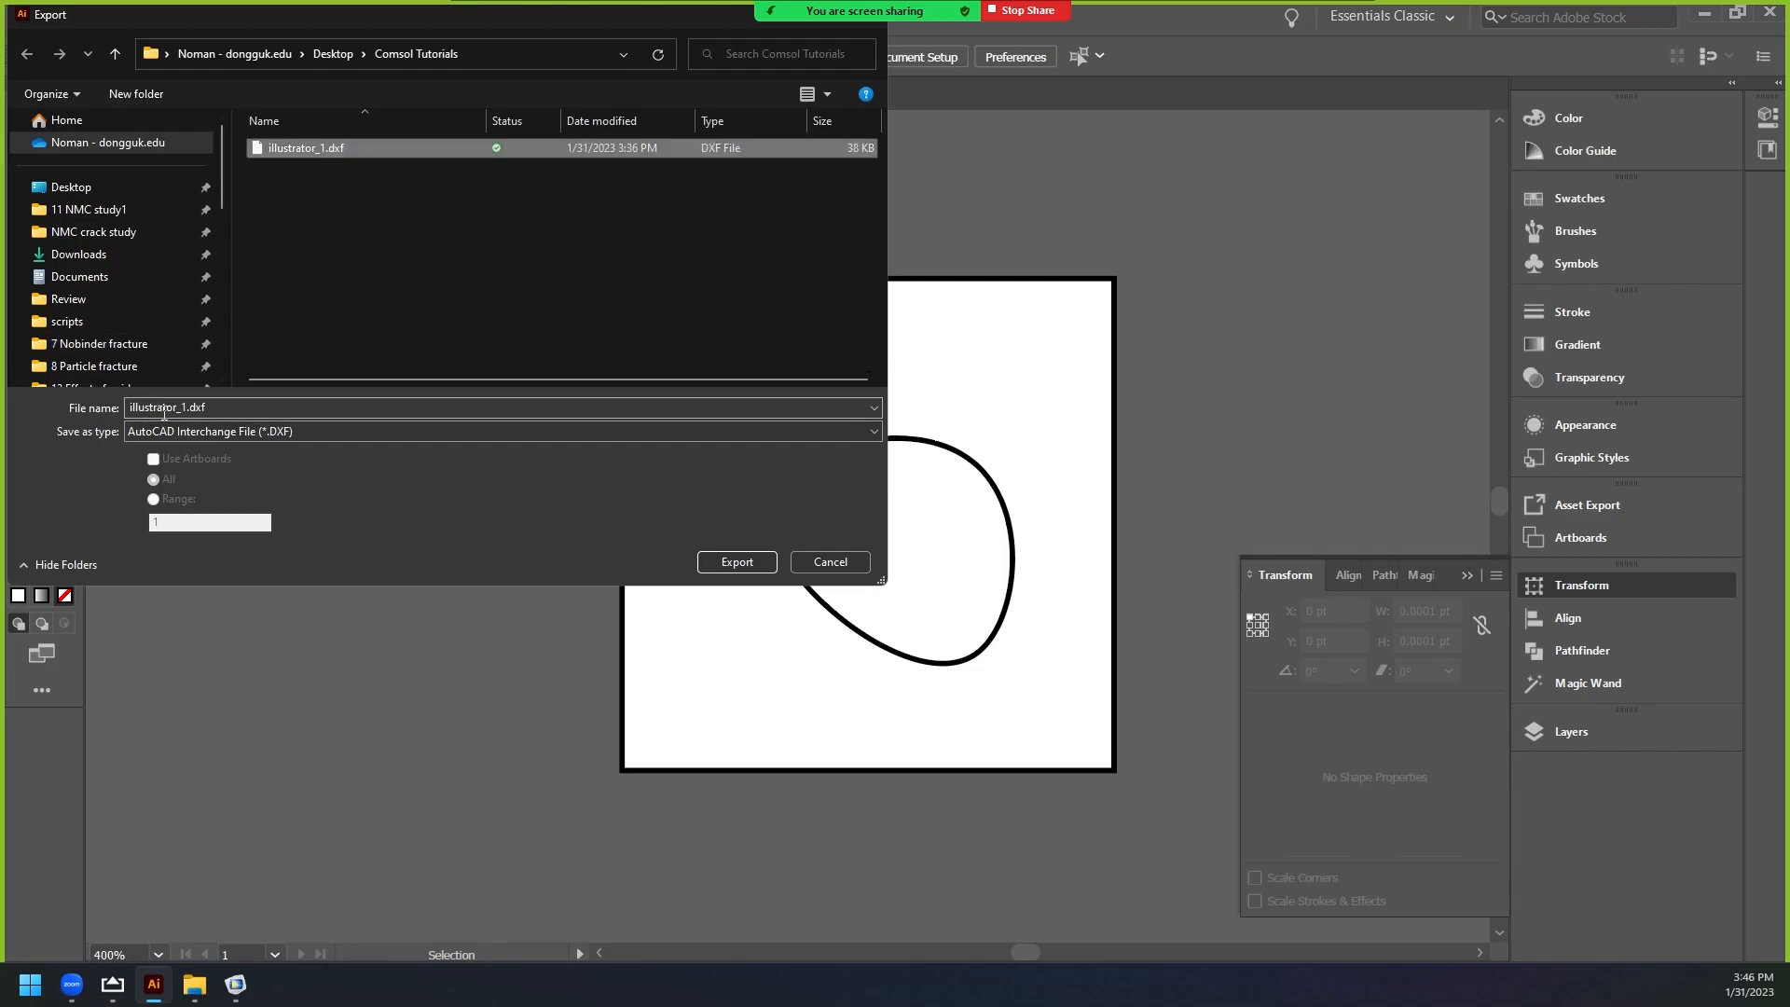
pyautogui.doubleClick(184, 407)
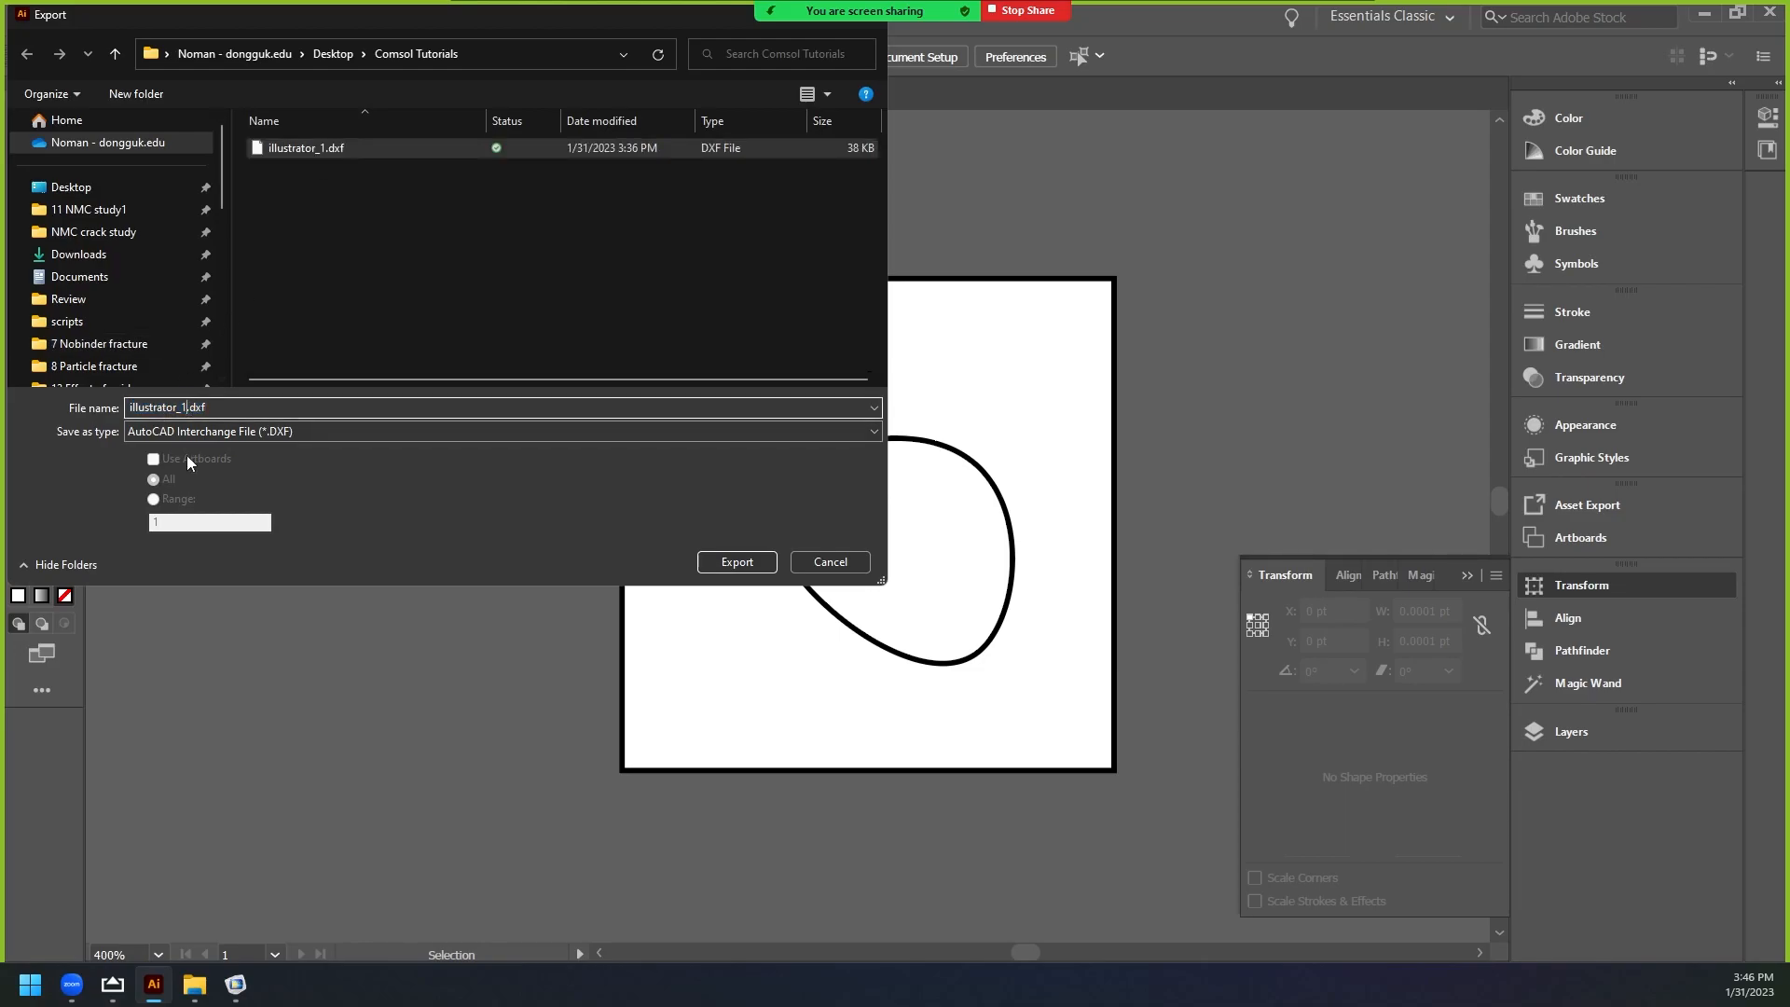
pyautogui.press('BackSpace')
pyautogui.press('Return')
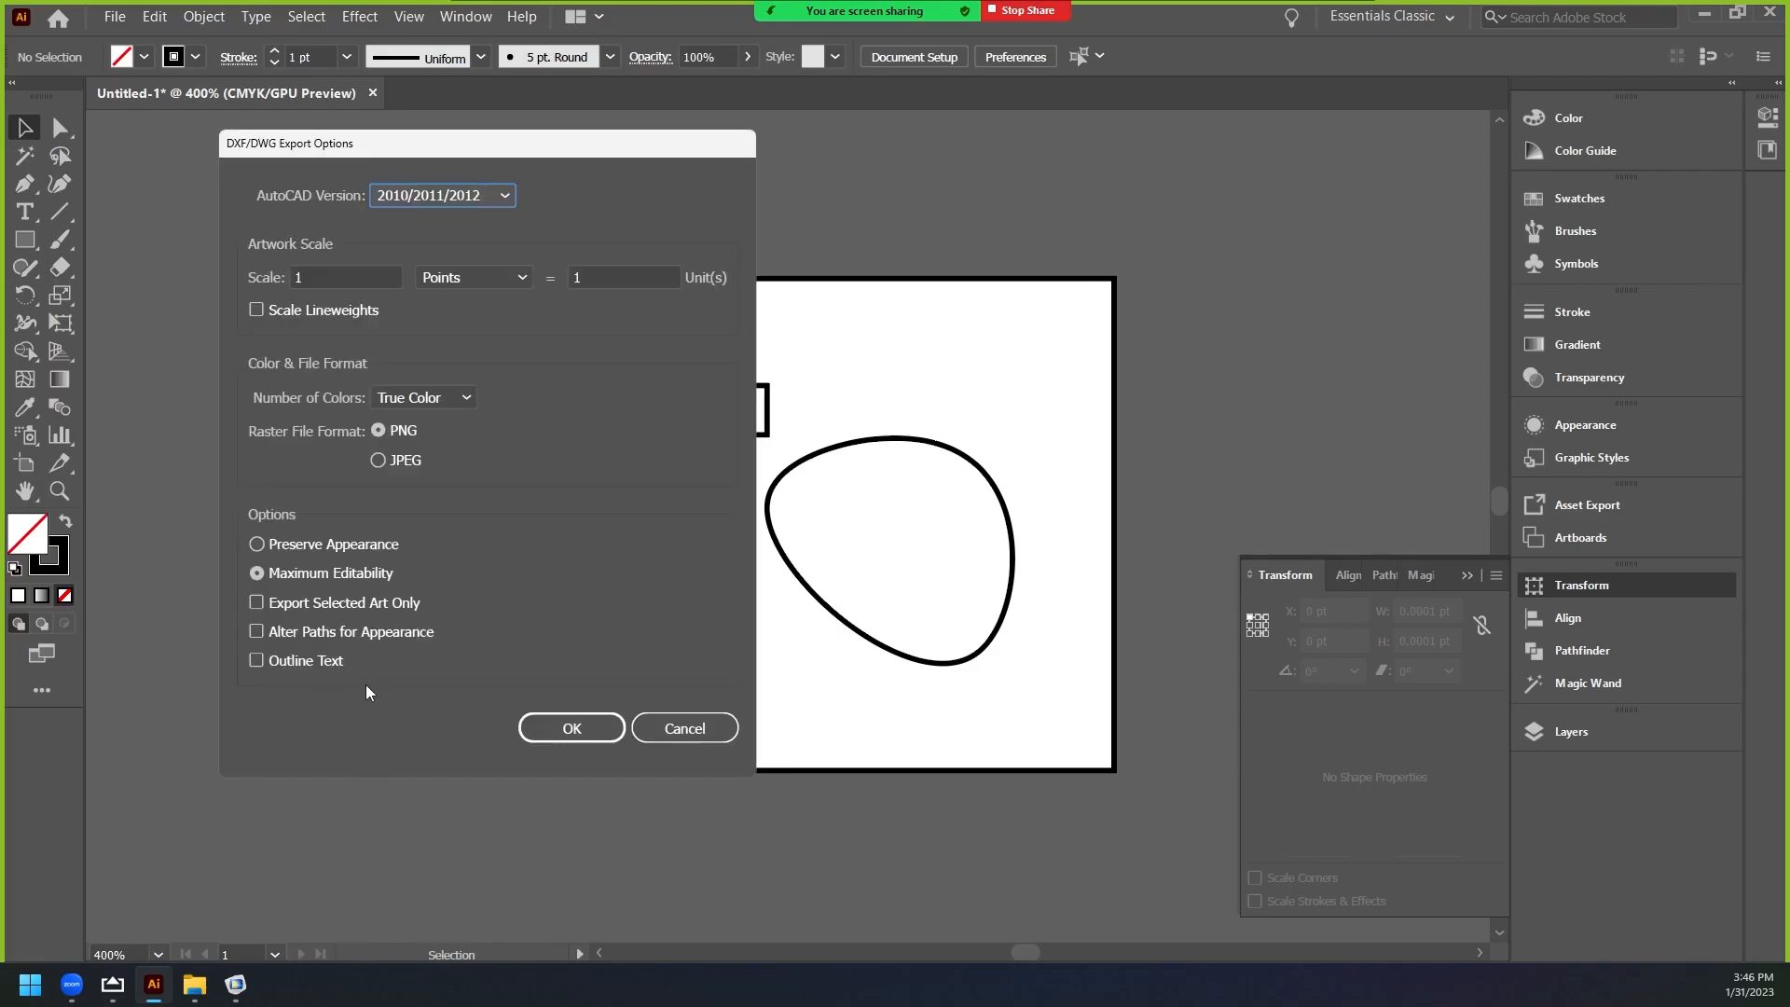
pyautogui.click(572, 727)
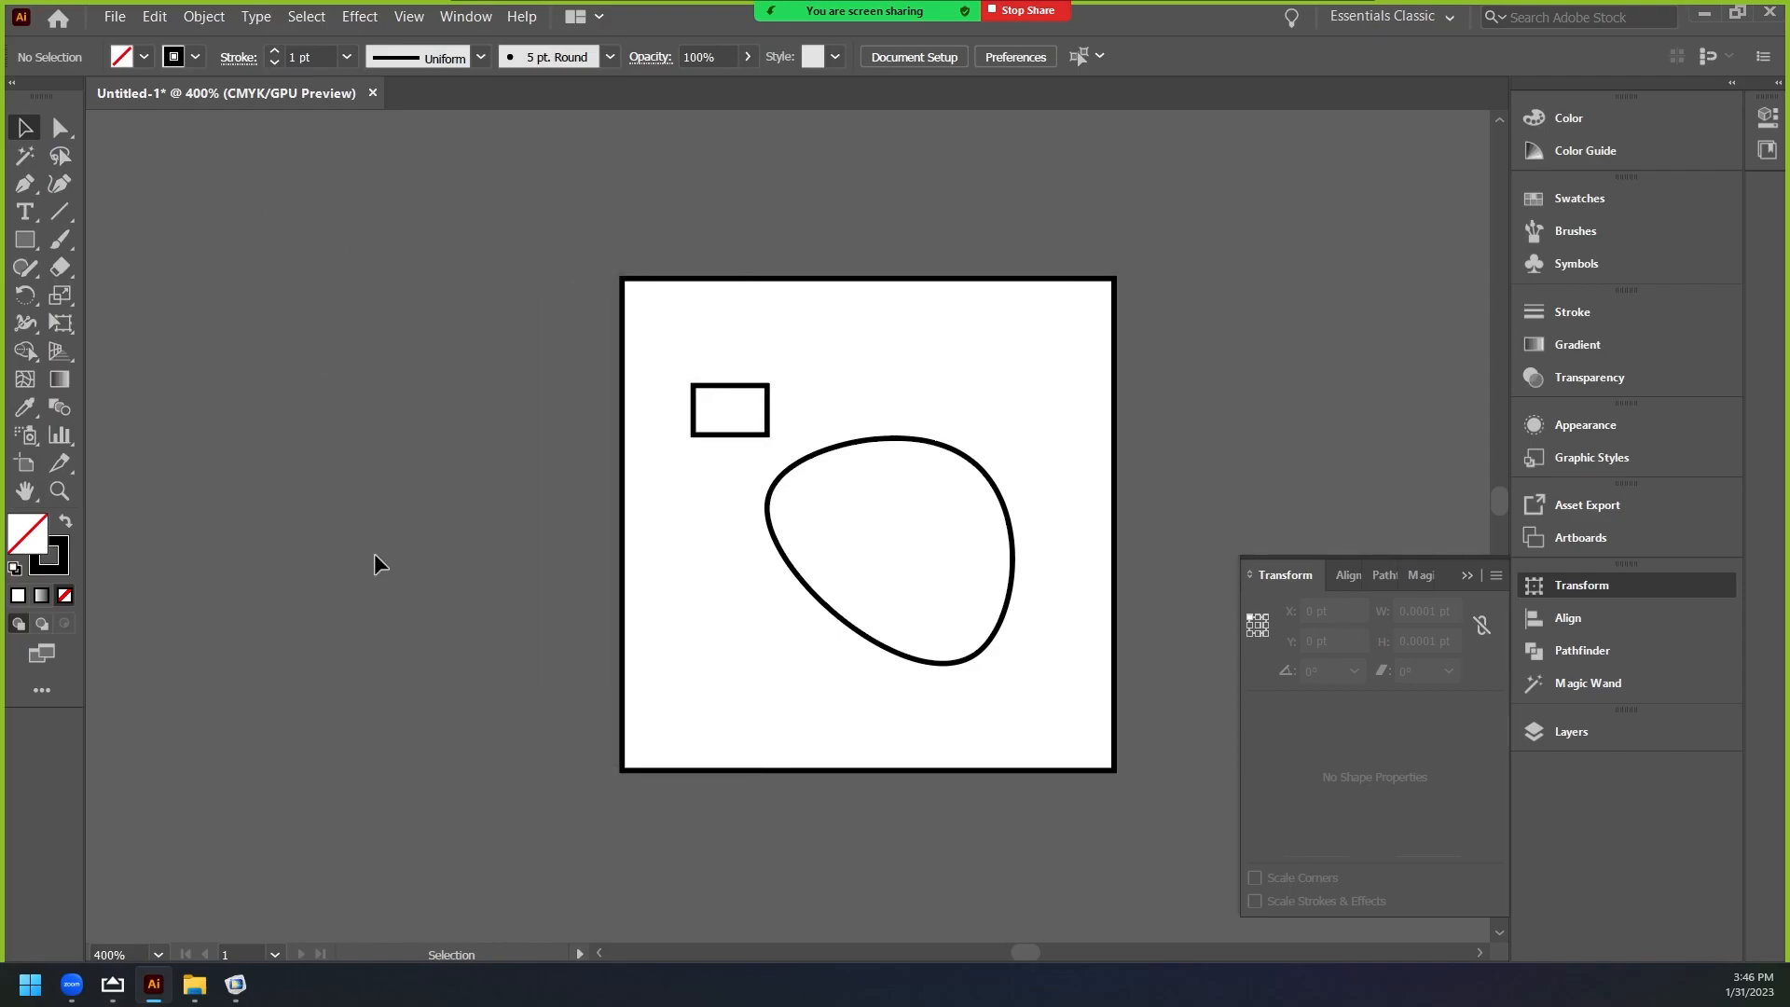
# Switch to COMSOL and replace the Import 1 source with illustrator_2.dxf.
pyautogui.click(248, 969)
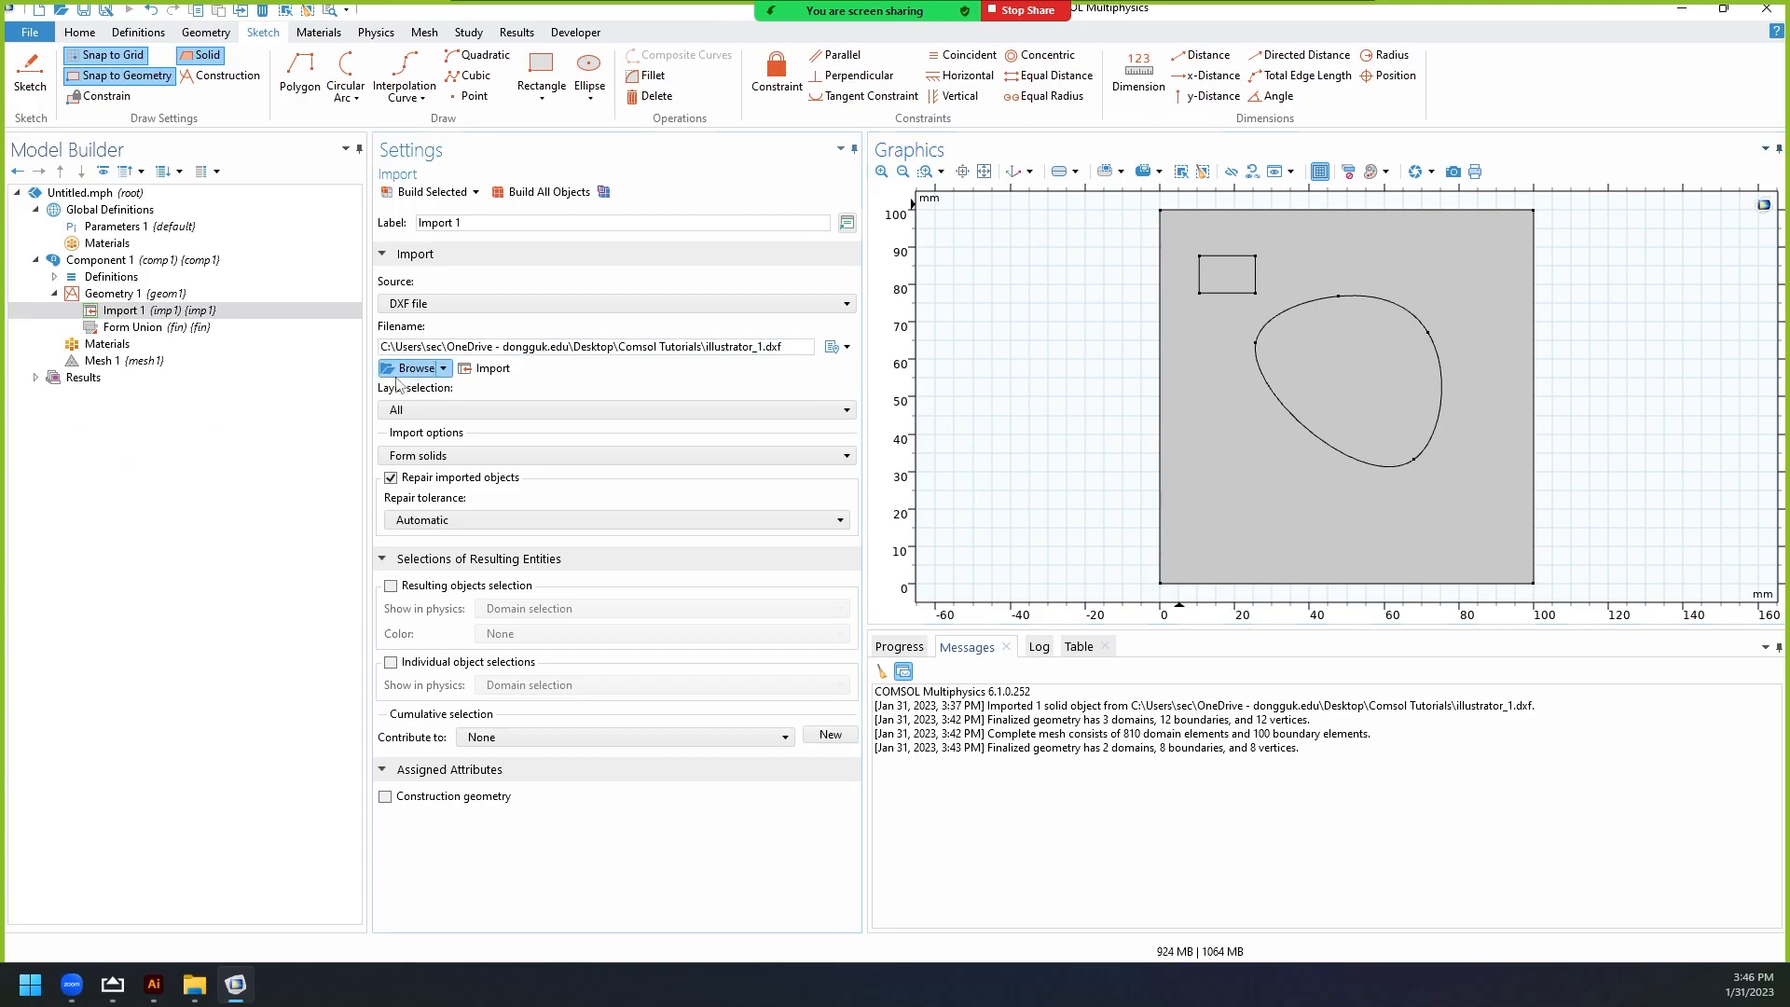
pyautogui.click(400, 371)
pyautogui.click(231, 169)
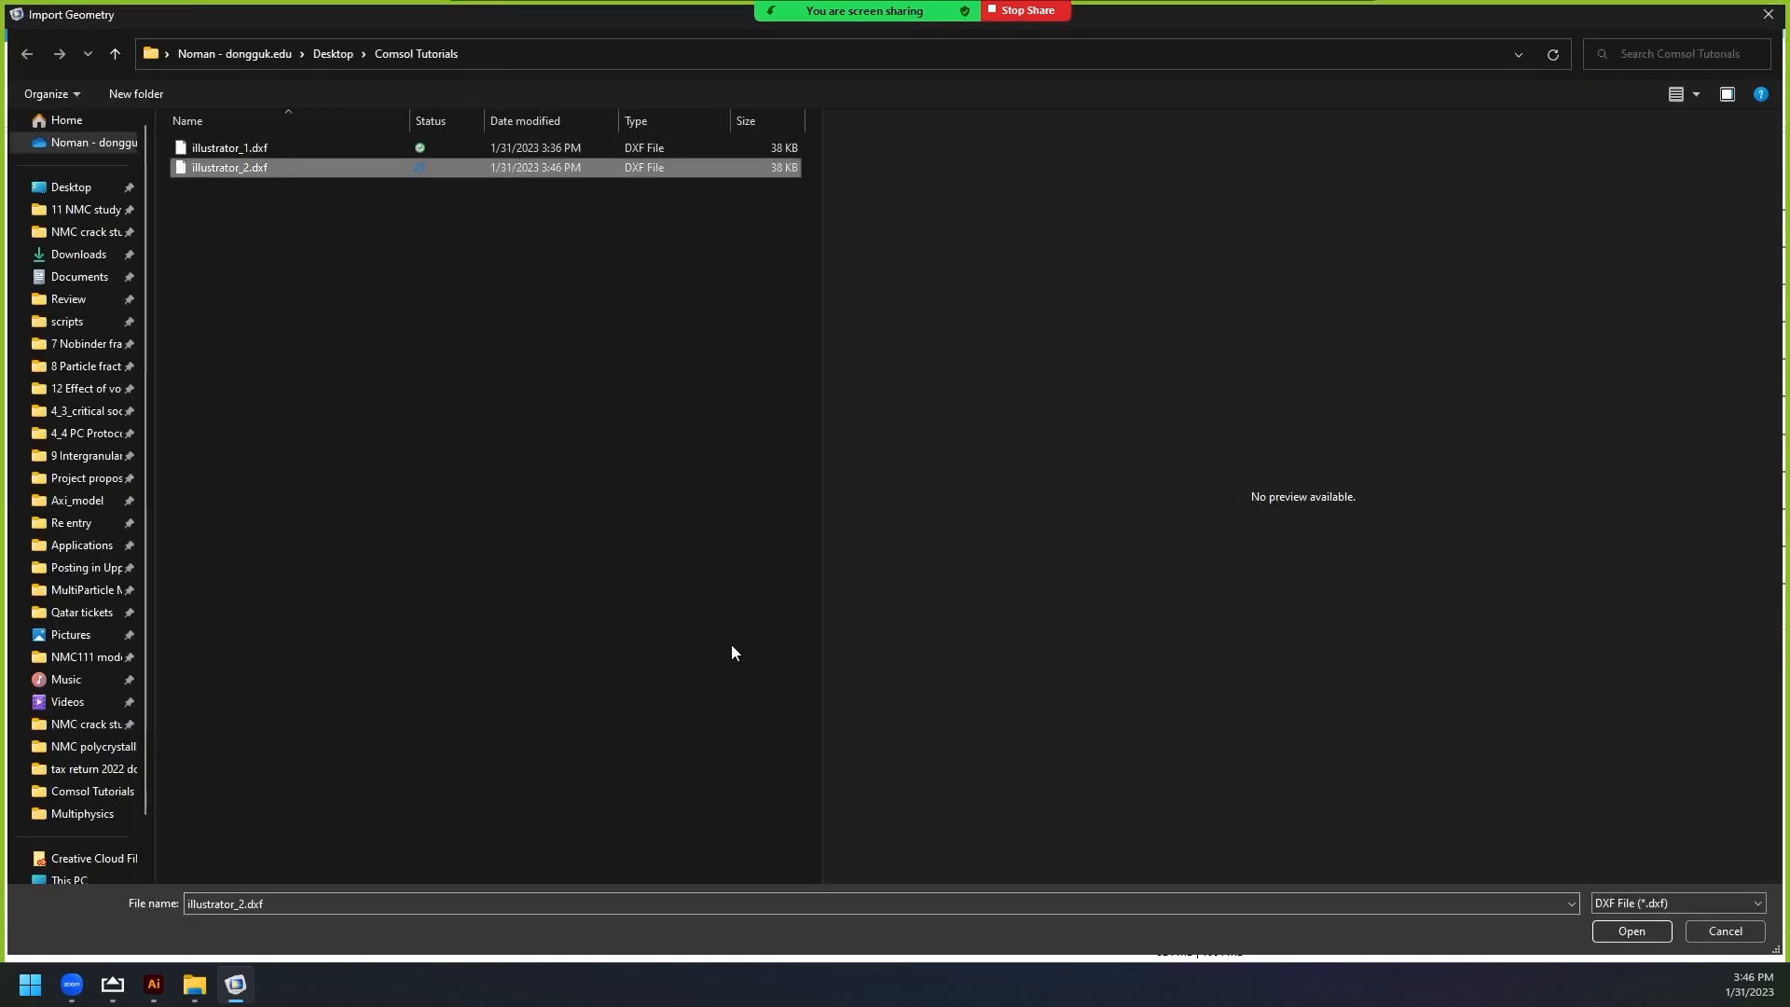
pyautogui.click(1598, 928)
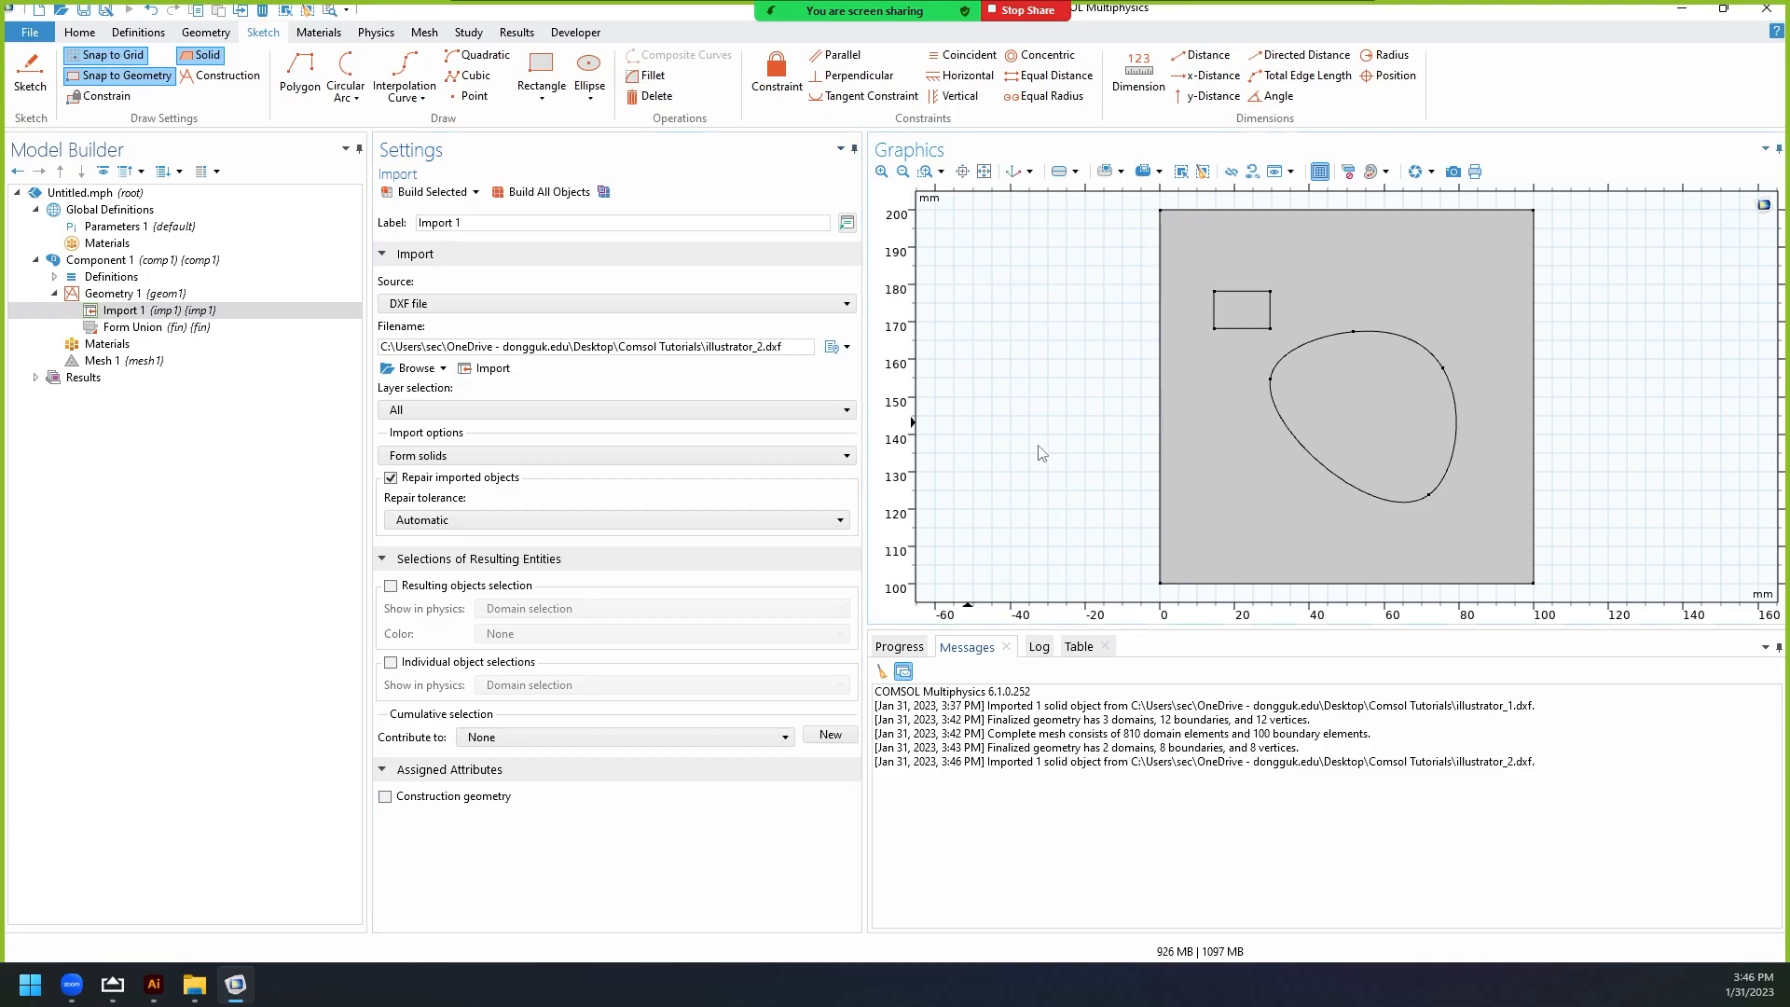
# Inspect the imported square's height above the y origin, compare it with the Illustrator drawing, and return to the full geometry view.
pyautogui.scroll(-4, 1040, 451)
pyautogui.moveTo(1043, 559); pyautogui.dragTo(1054, 476, button='right')
pyautogui.scroll(-1, 1034, 471)
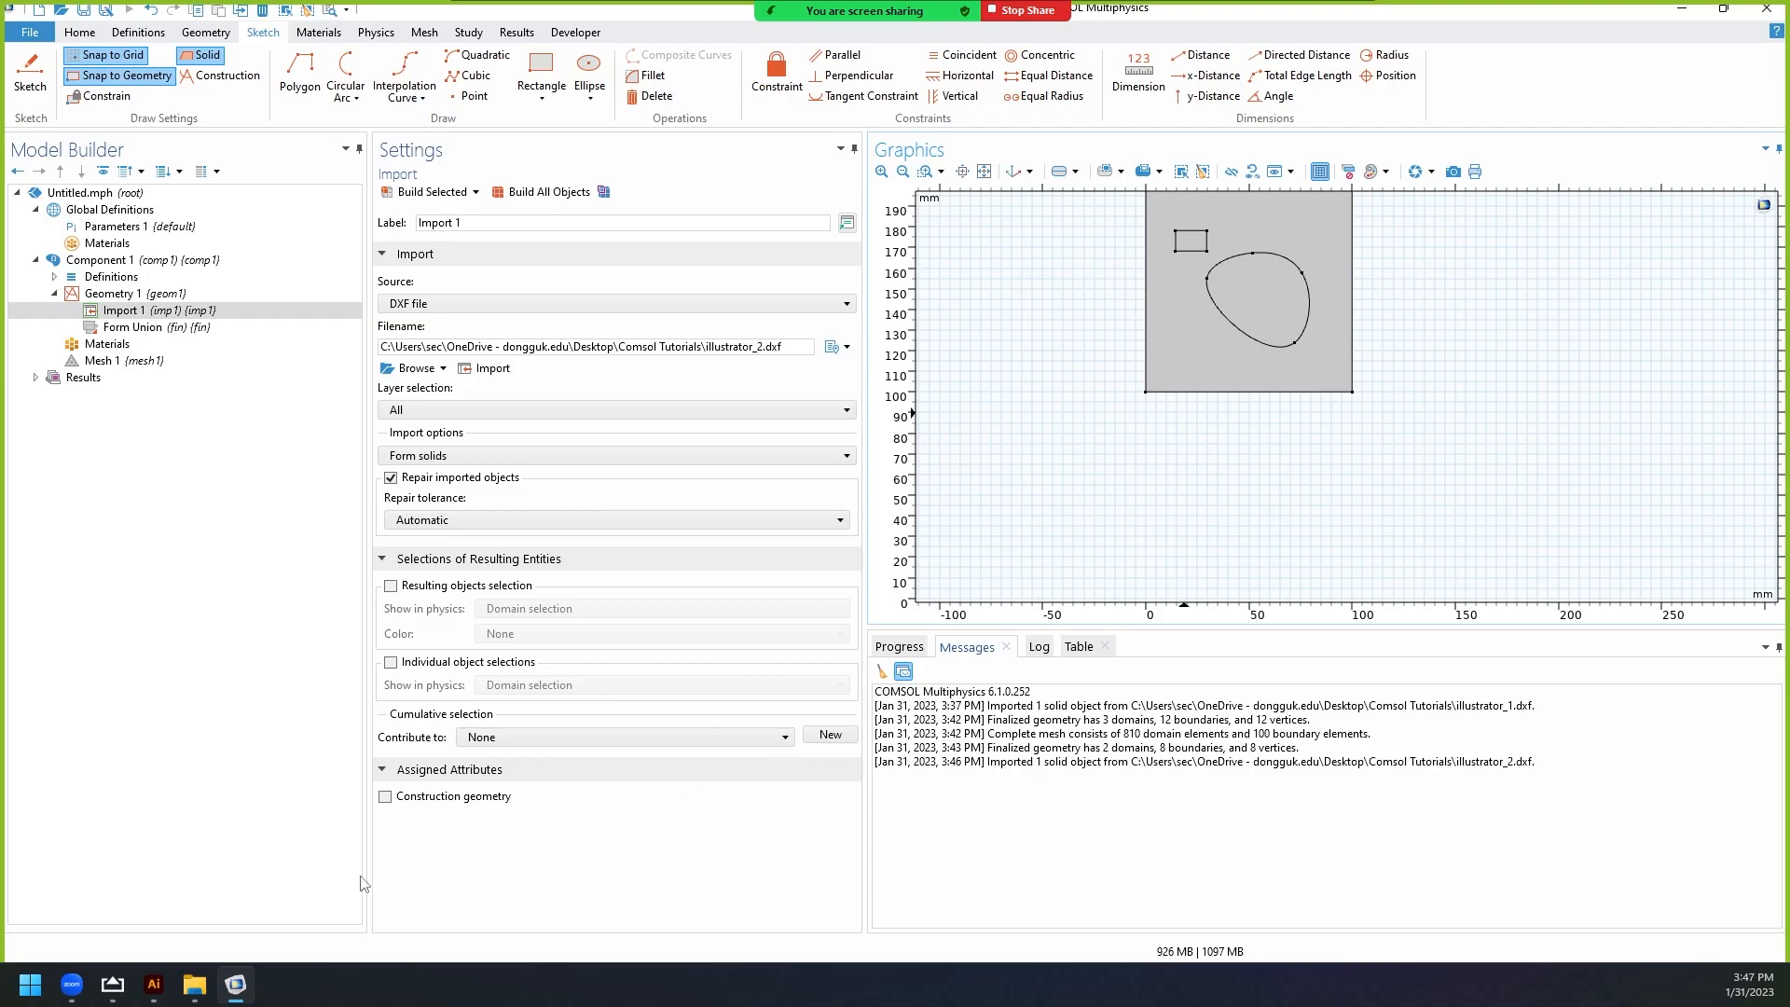
pyautogui.click(154, 986)
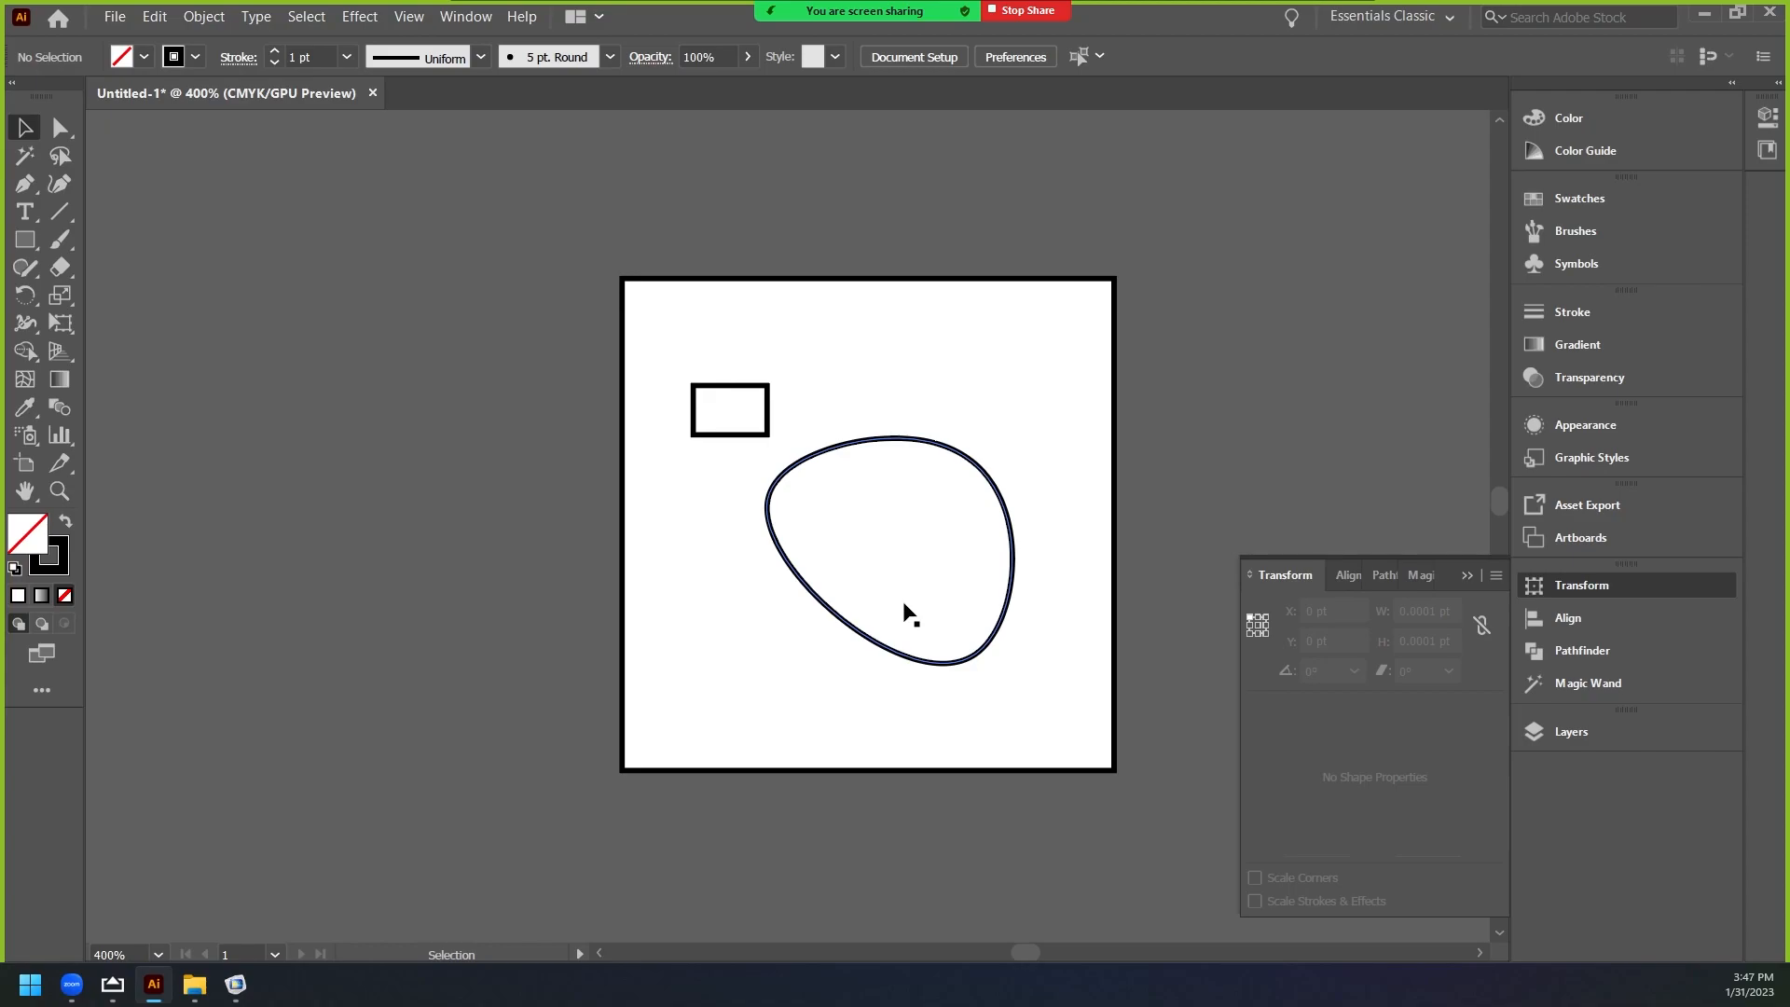
pyautogui.click(235, 985)
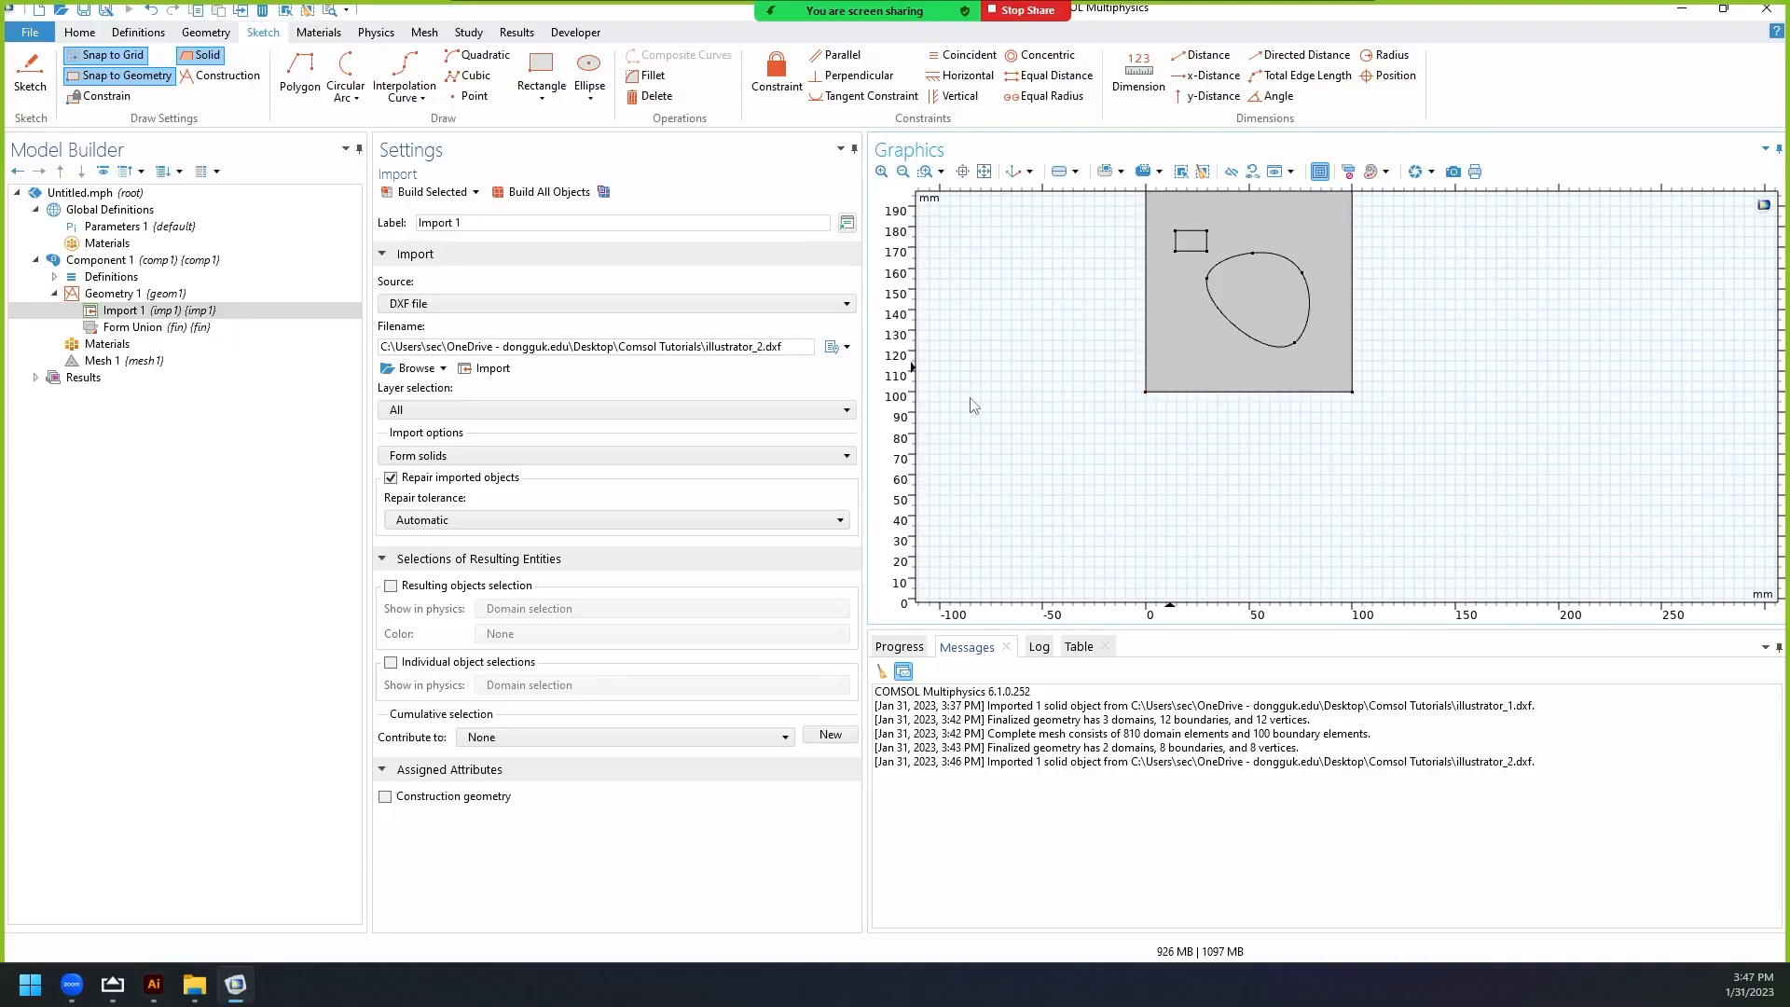
pyautogui.click(984, 172)
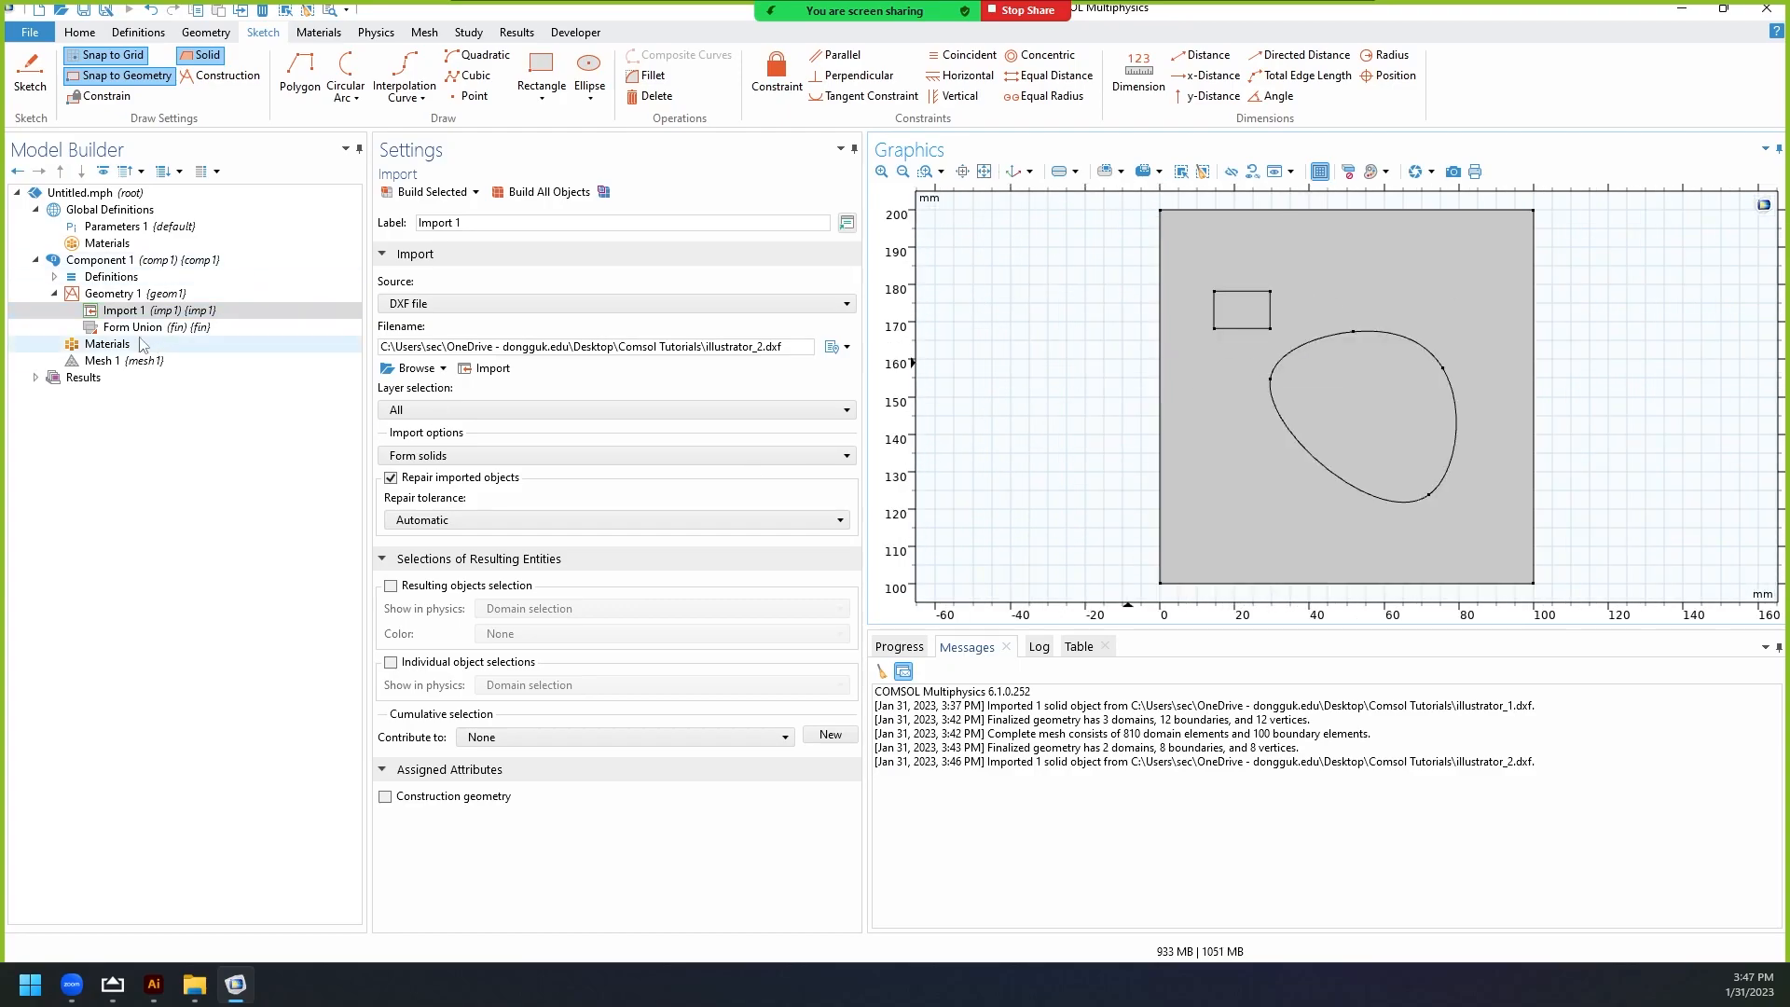
# Look up the Move transform among Geometry 1's operations without applying it.
pyautogui.rightClick(135, 296)
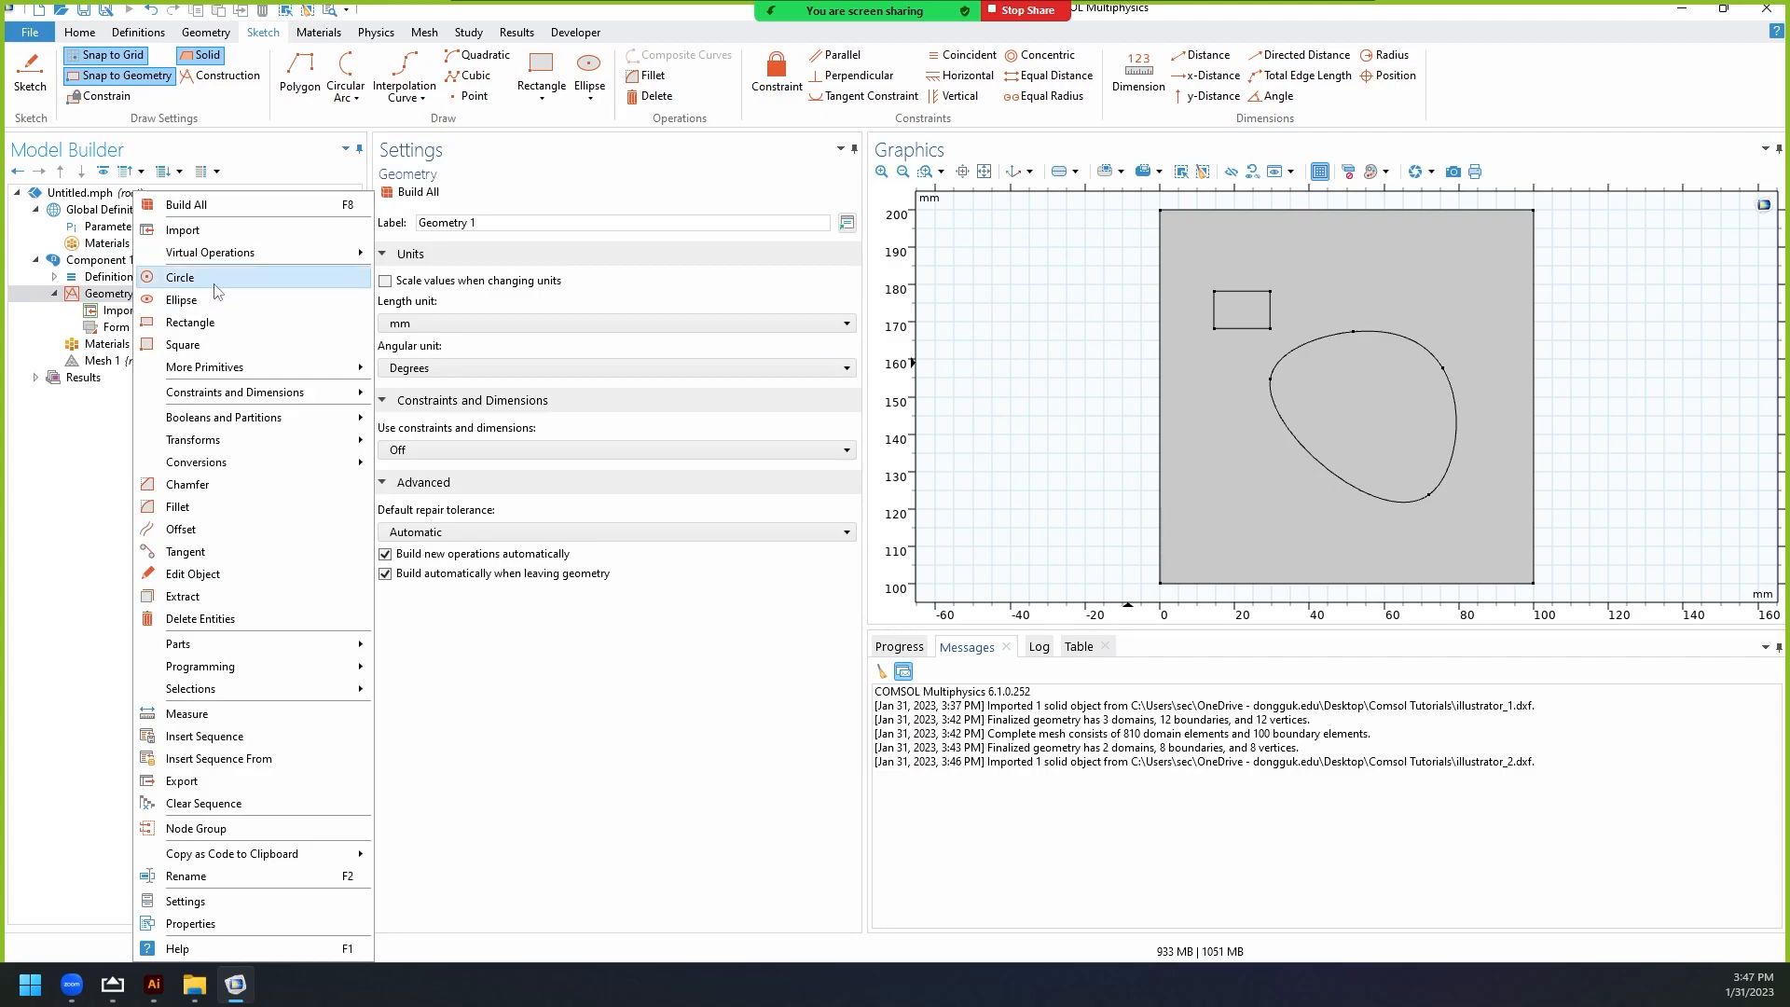
pyautogui.moveTo(238, 451)
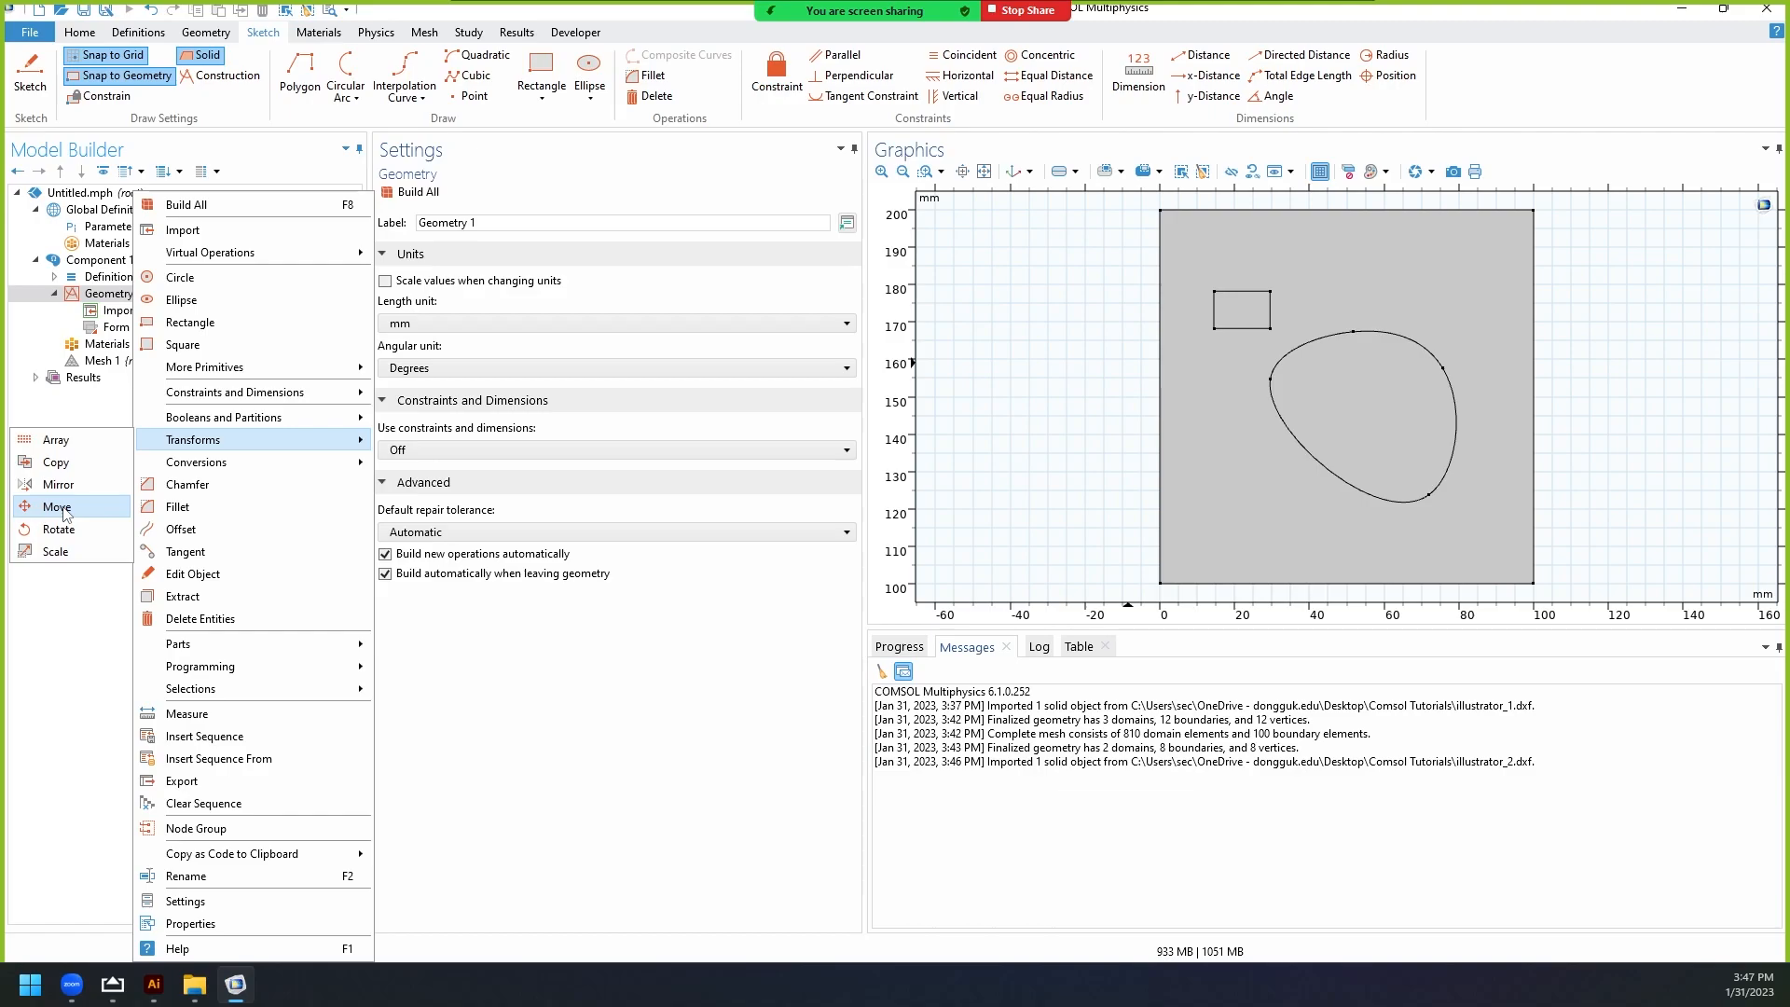
pyautogui.click(1089, 444)
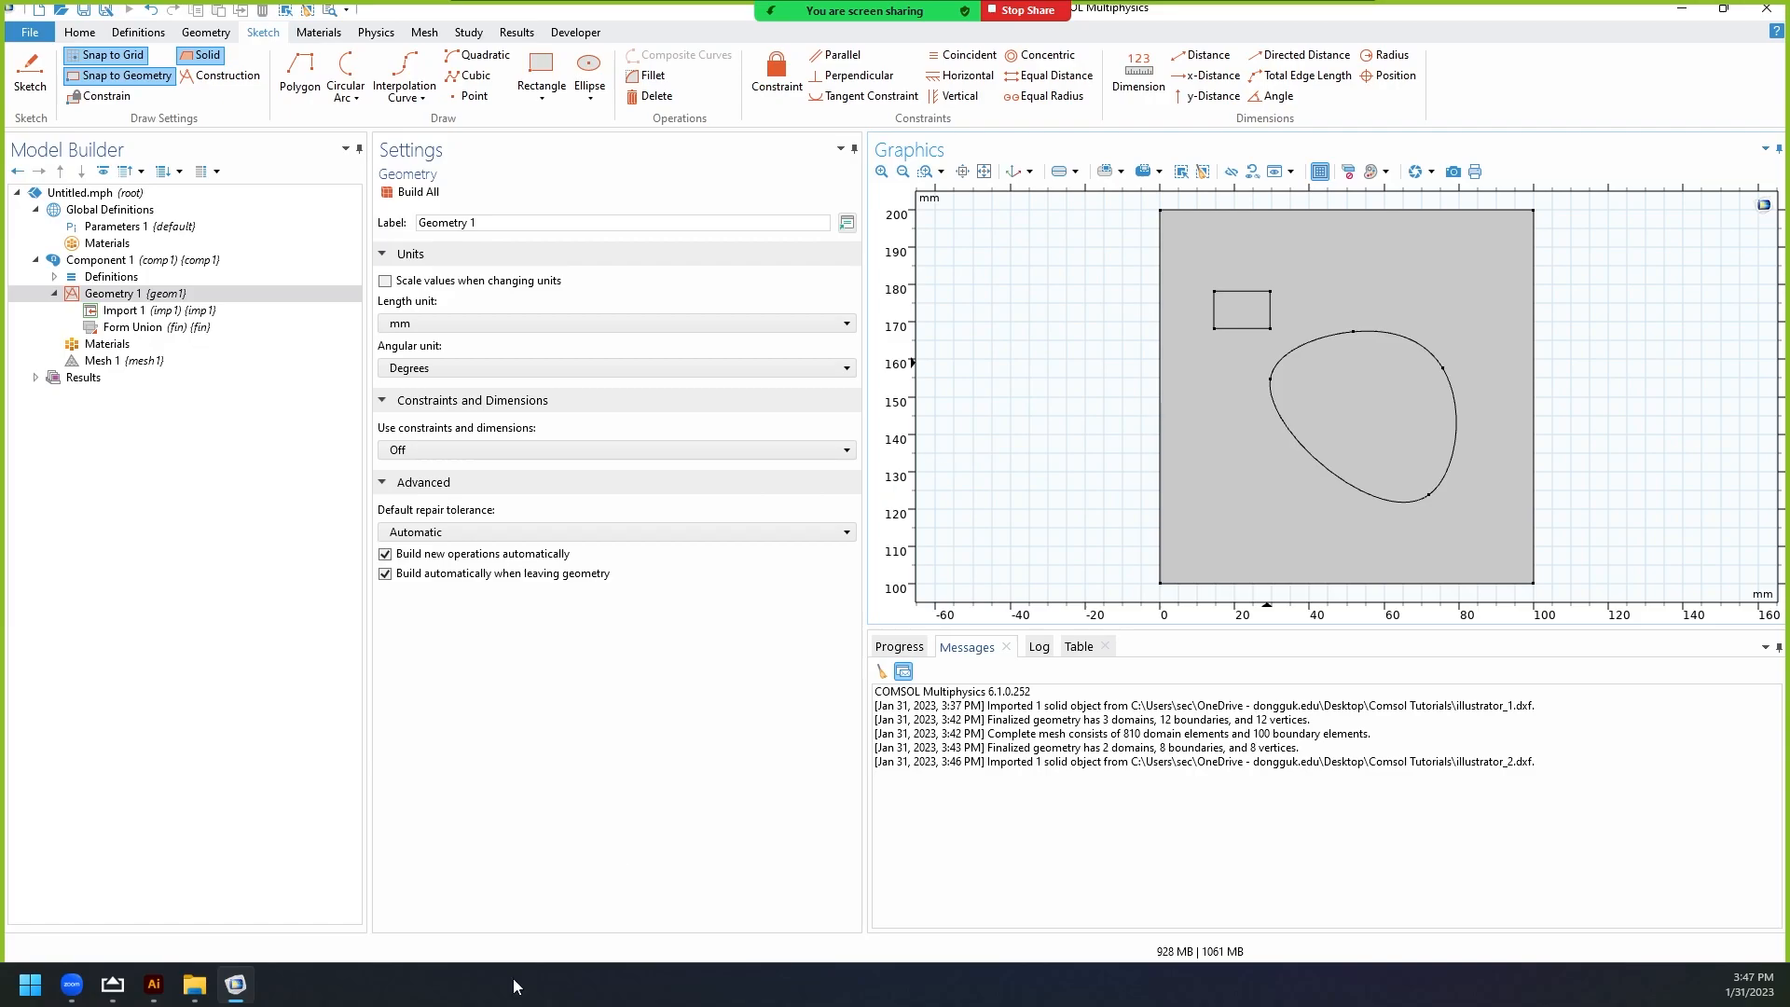
# Switch to Illustrator, close the Transform properties, and draw a short horizontal line inside the square above the two inner shapes.
pyautogui.click(152, 988)
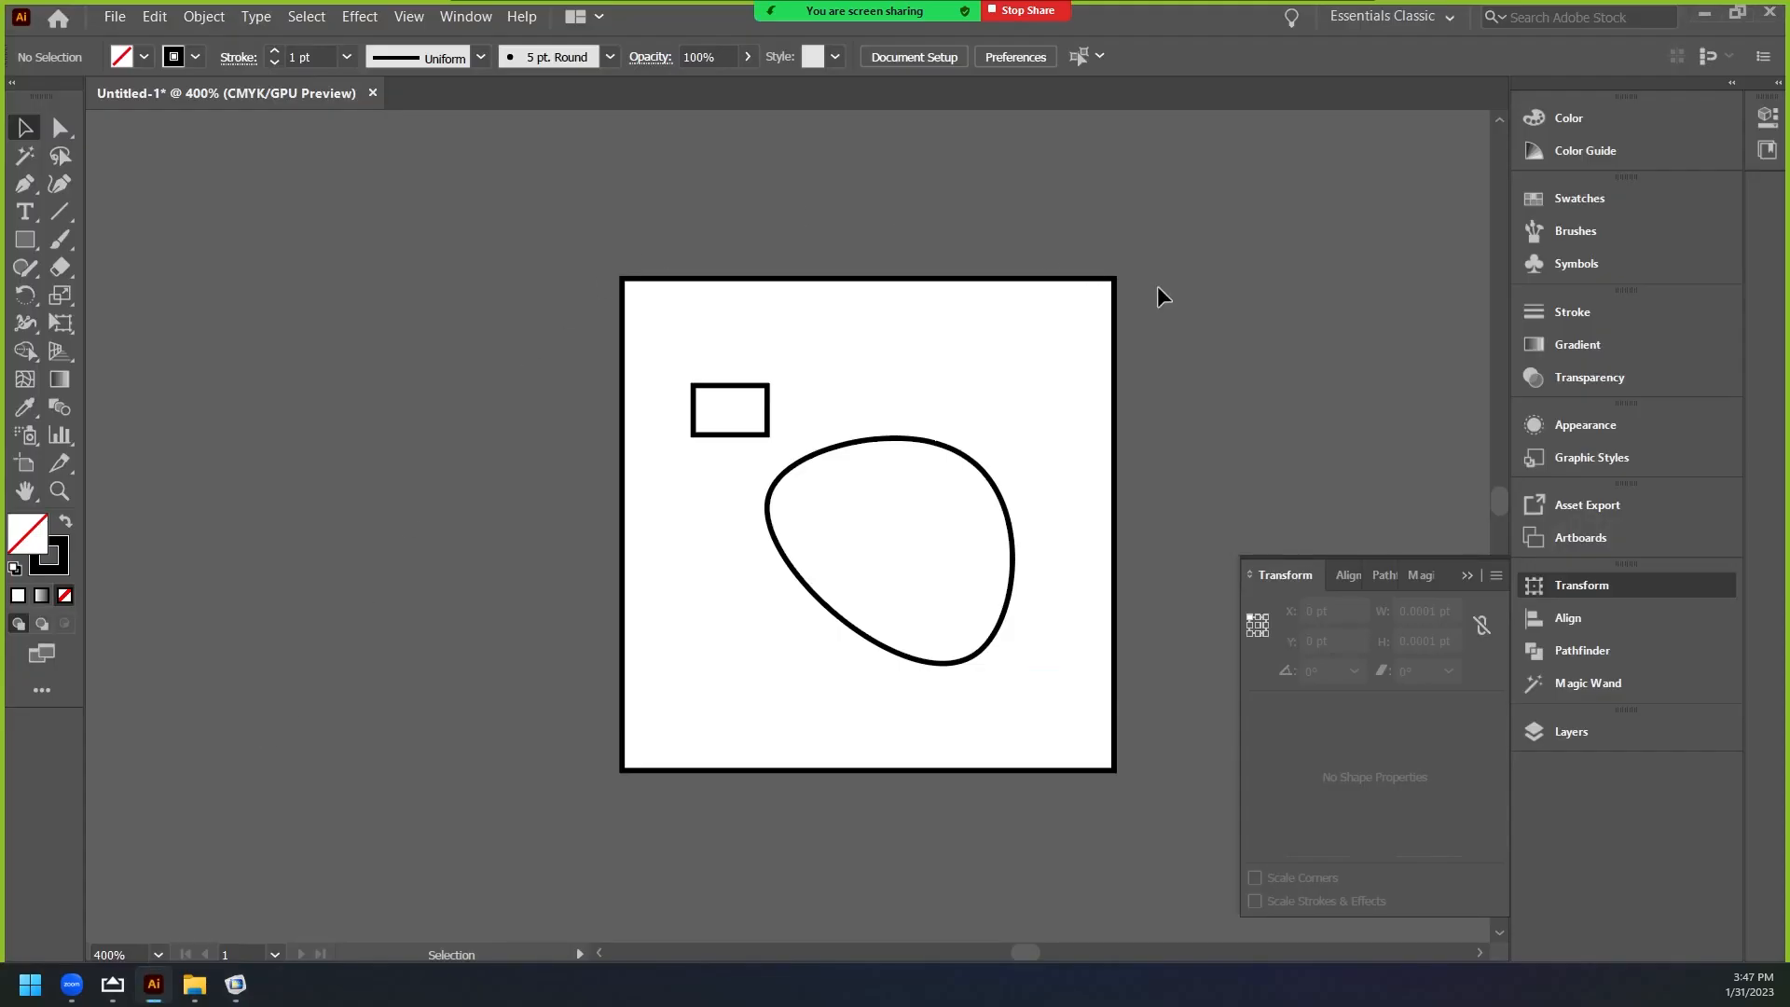
pyautogui.click(1466, 578)
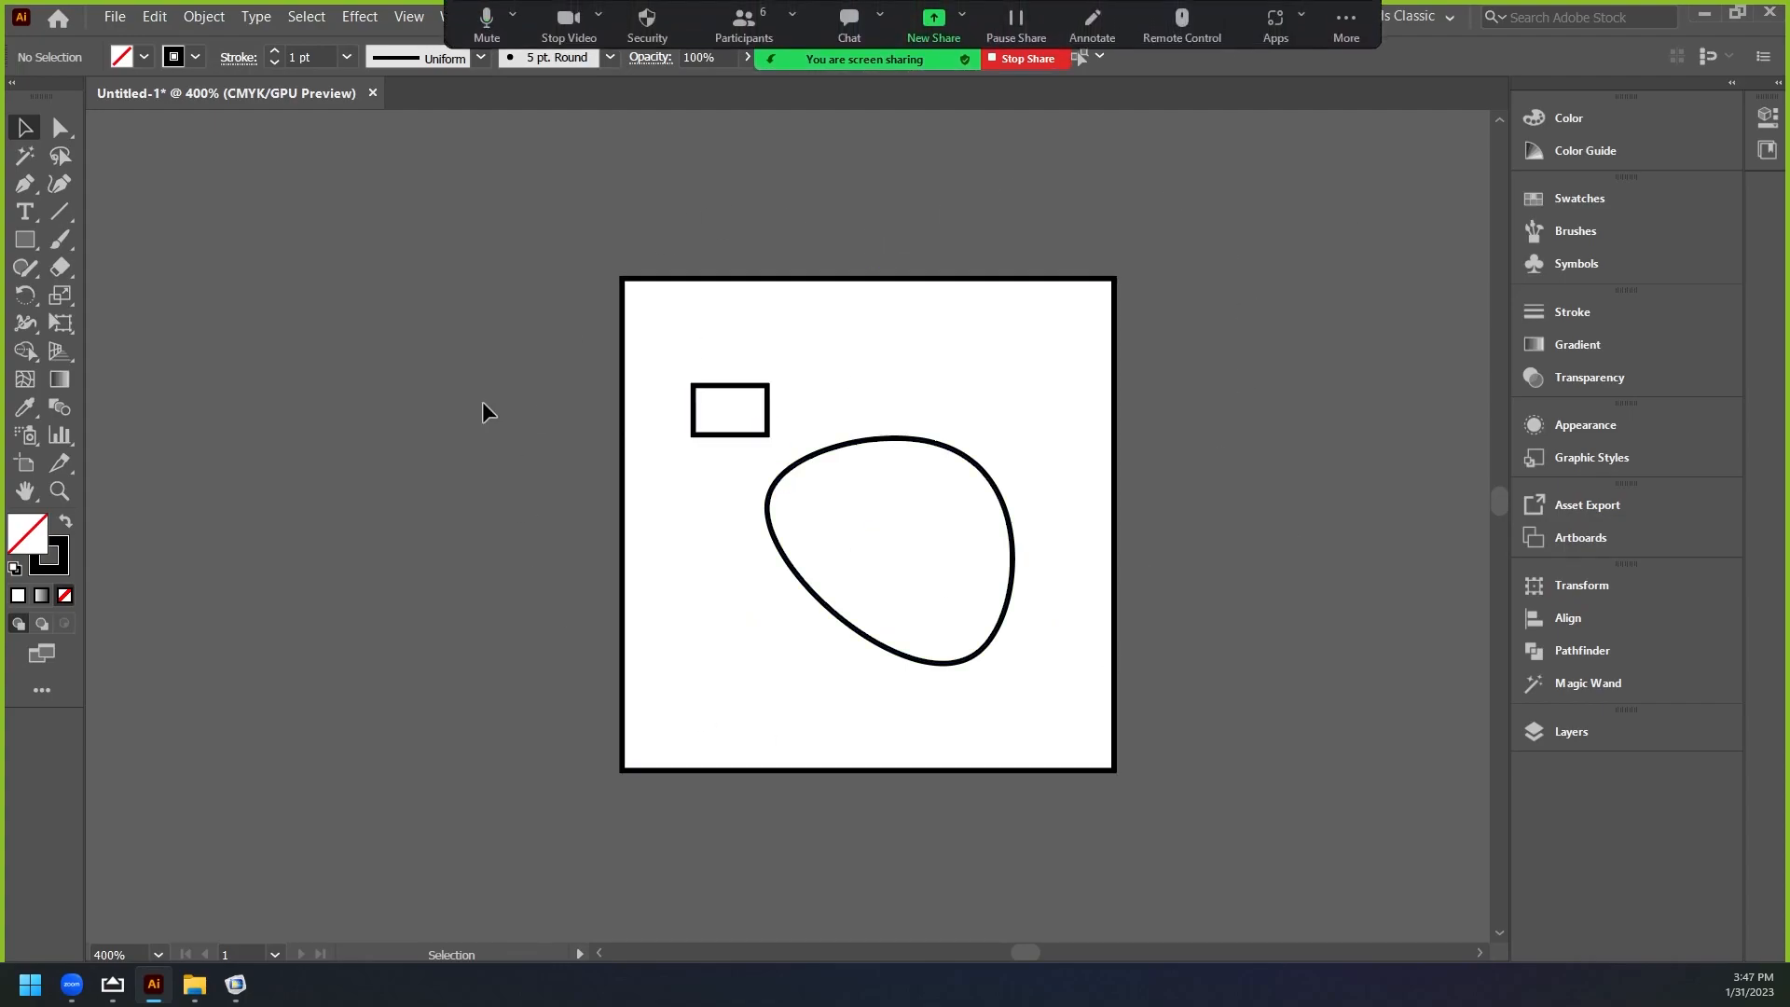
pyautogui.click(59, 213)
pyautogui.moveTo(779, 320); pyautogui.dragTo(964, 320)
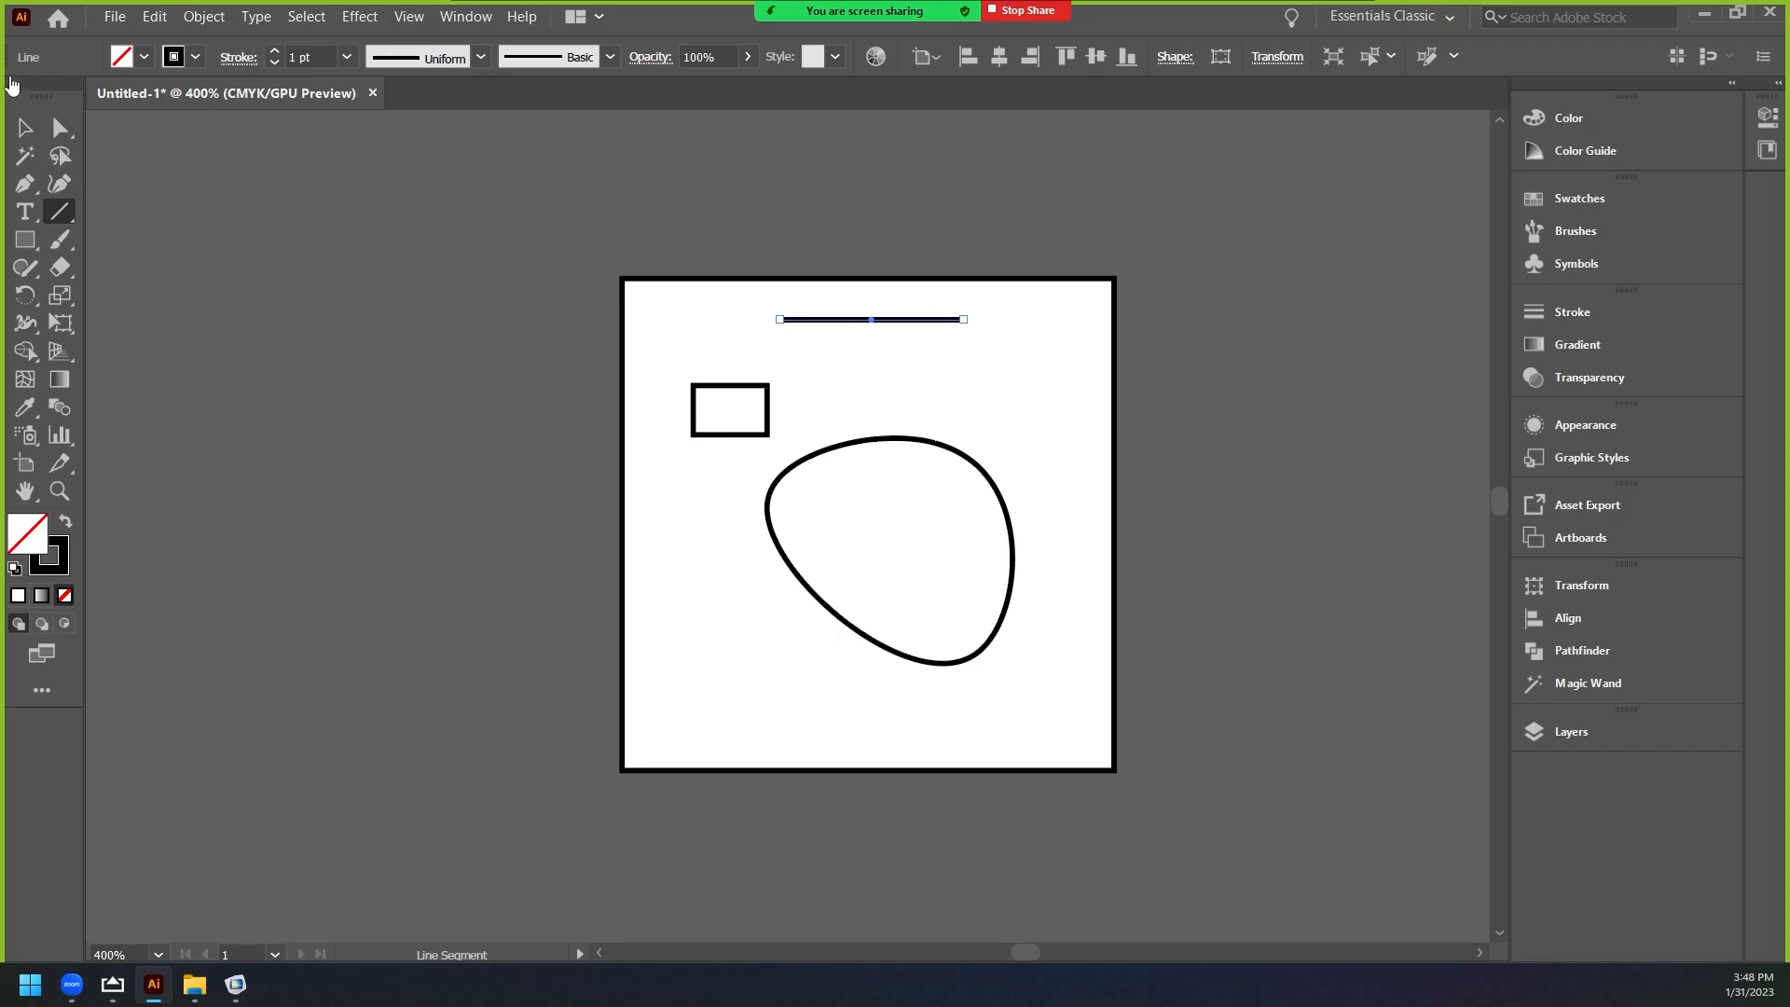
pyautogui.press('v')
# Move the horizontal line by eye onto the upper edge of the outer square and deselect it.
pyautogui.scroll(1, 938, 287)
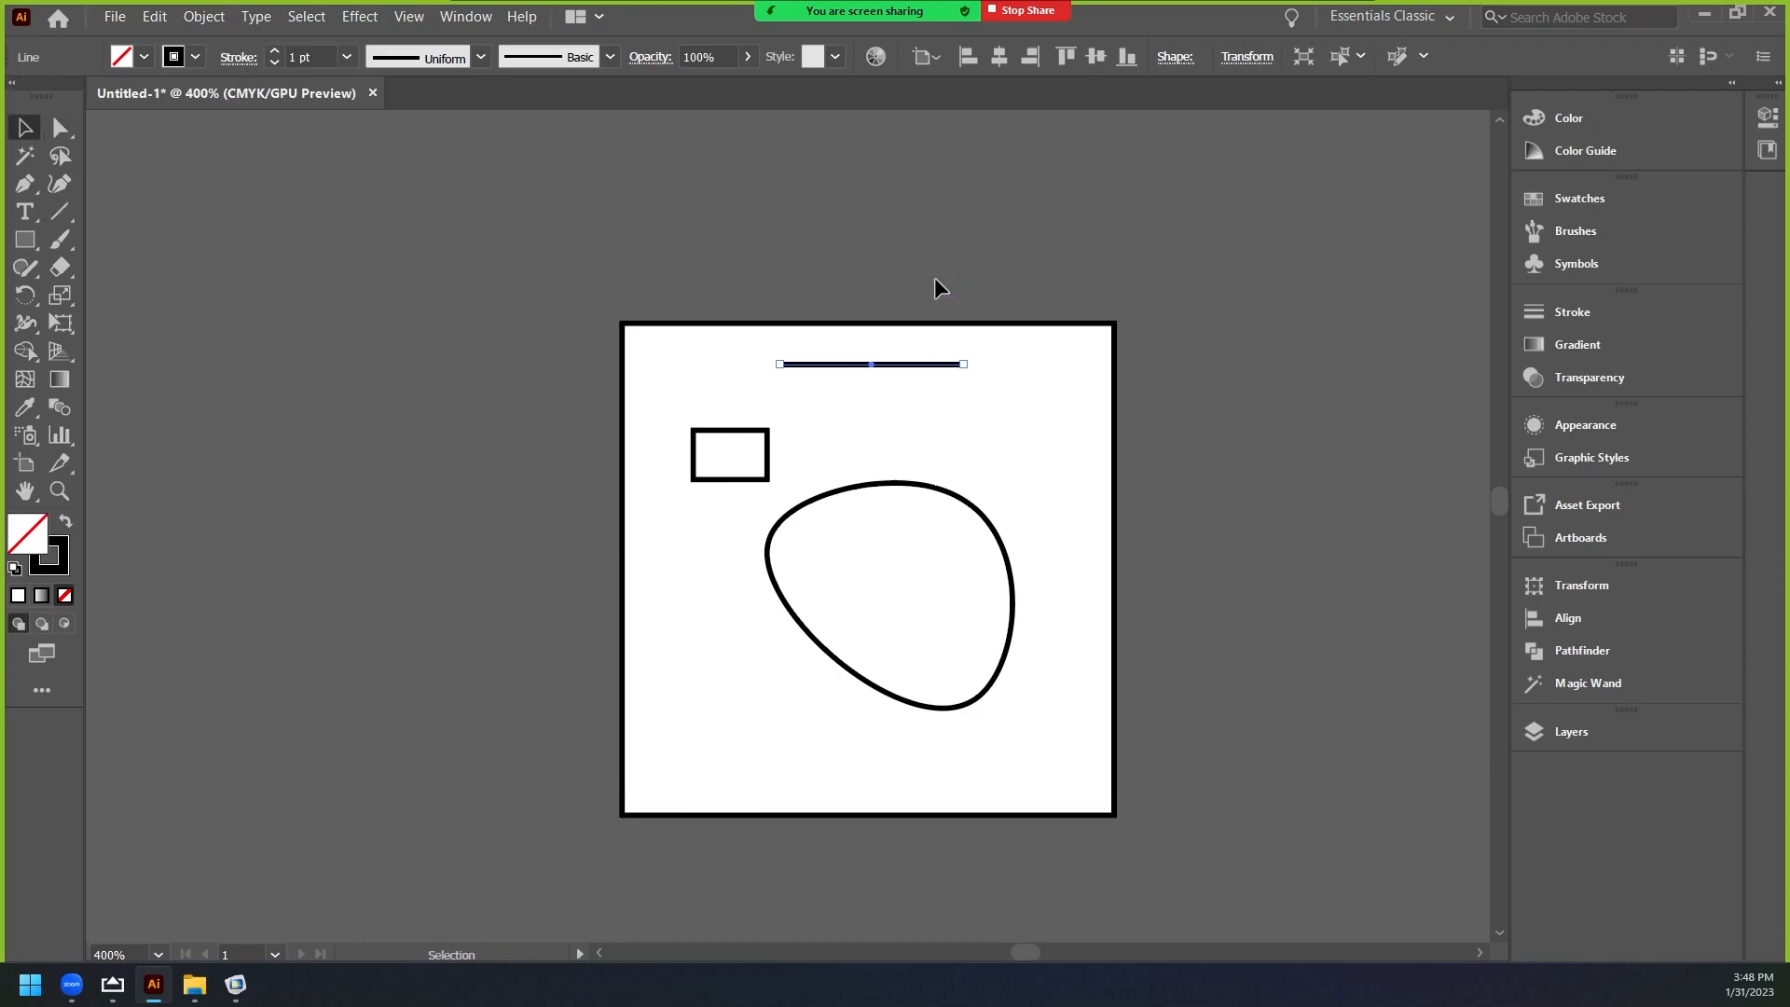
pyautogui.keyDown('alt'); pyautogui.scroll(4, 1045, 464); pyautogui.keyUp('alt')
pyautogui.keyDown('alt'); pyautogui.scroll(-3, 1005, 568); pyautogui.keyUp('alt')
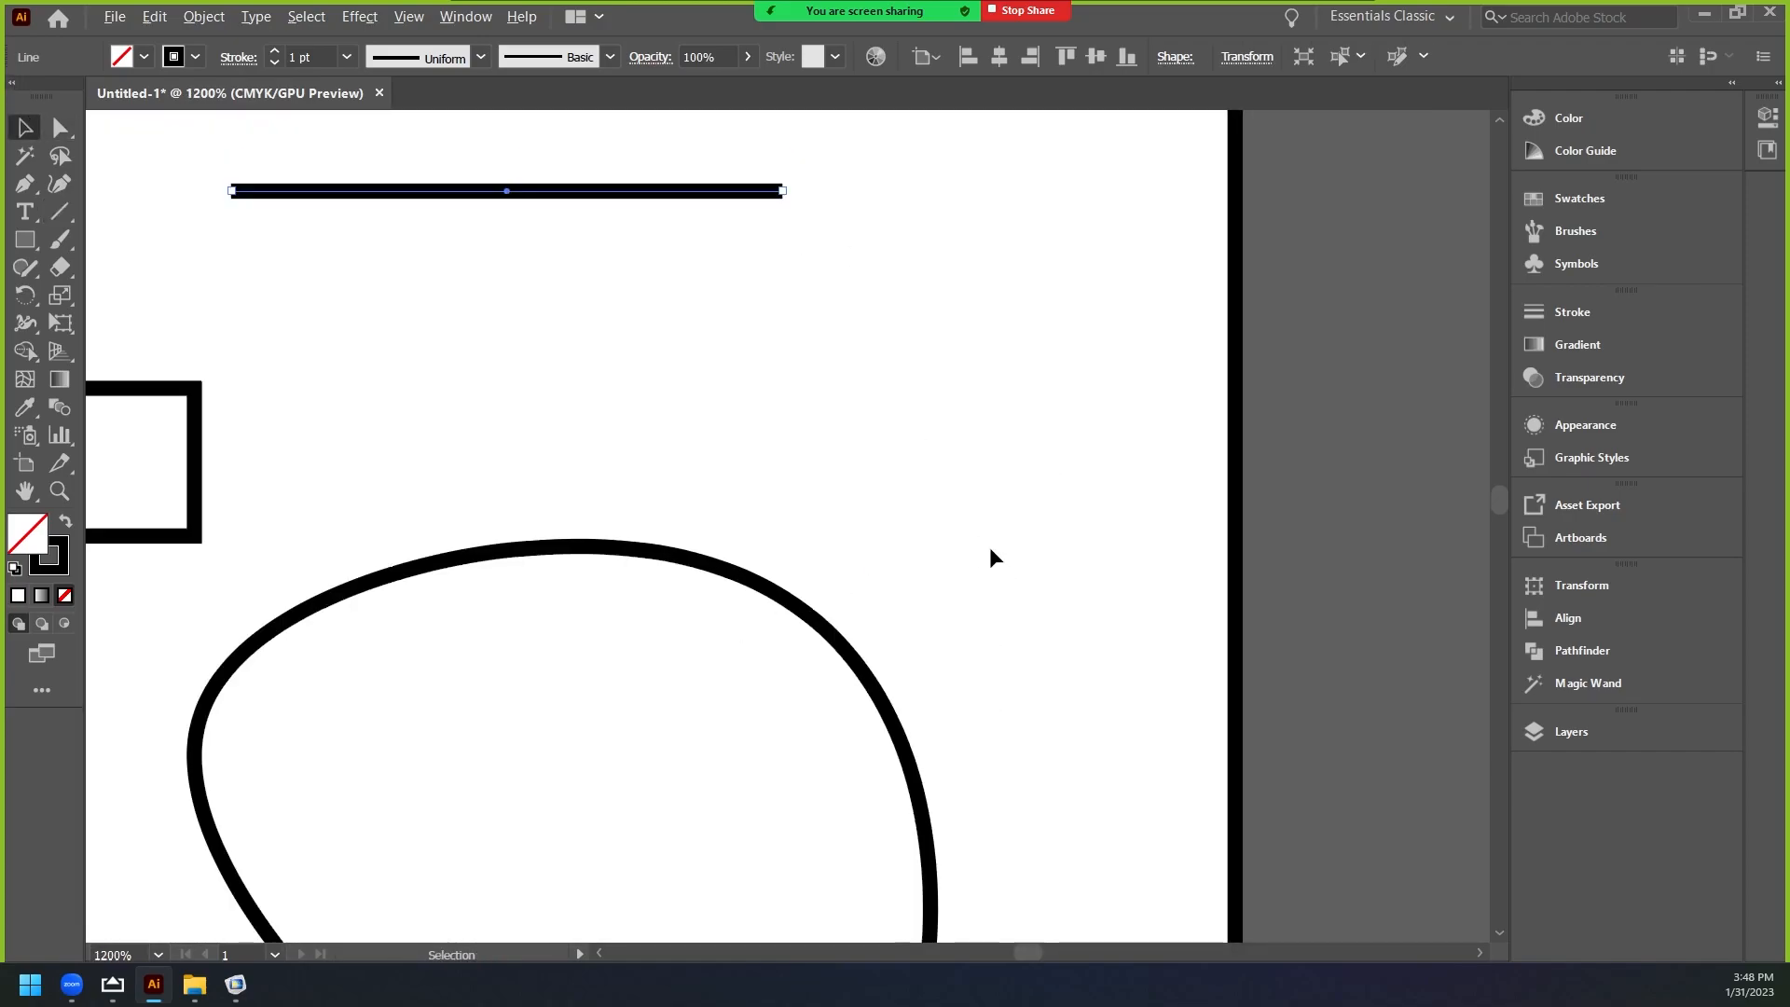
pyautogui.keyDown('alt'); pyautogui.scroll(2, 635, 177); pyautogui.keyUp('alt')
pyautogui.moveTo(971, 576); pyautogui.dragTo(956, 449)
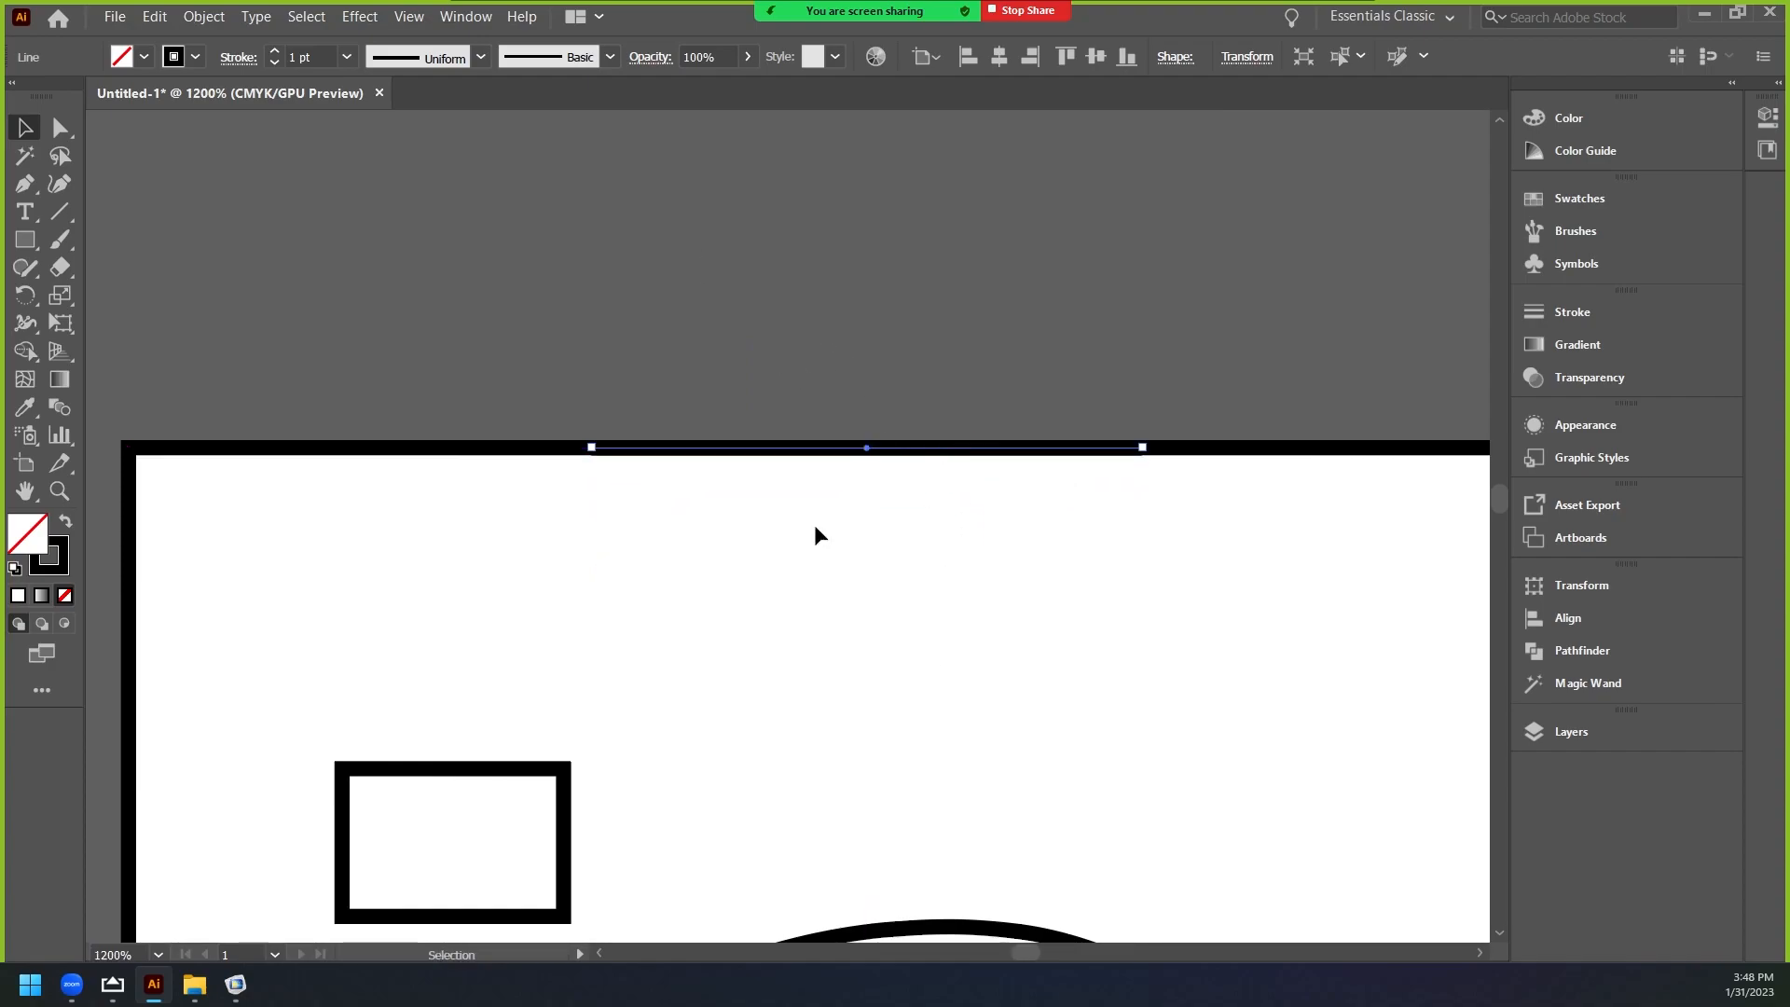
pyautogui.click(799, 424)
pyautogui.keyDown('alt'); pyautogui.scroll(-3, 799, 351); pyautogui.keyUp('alt')
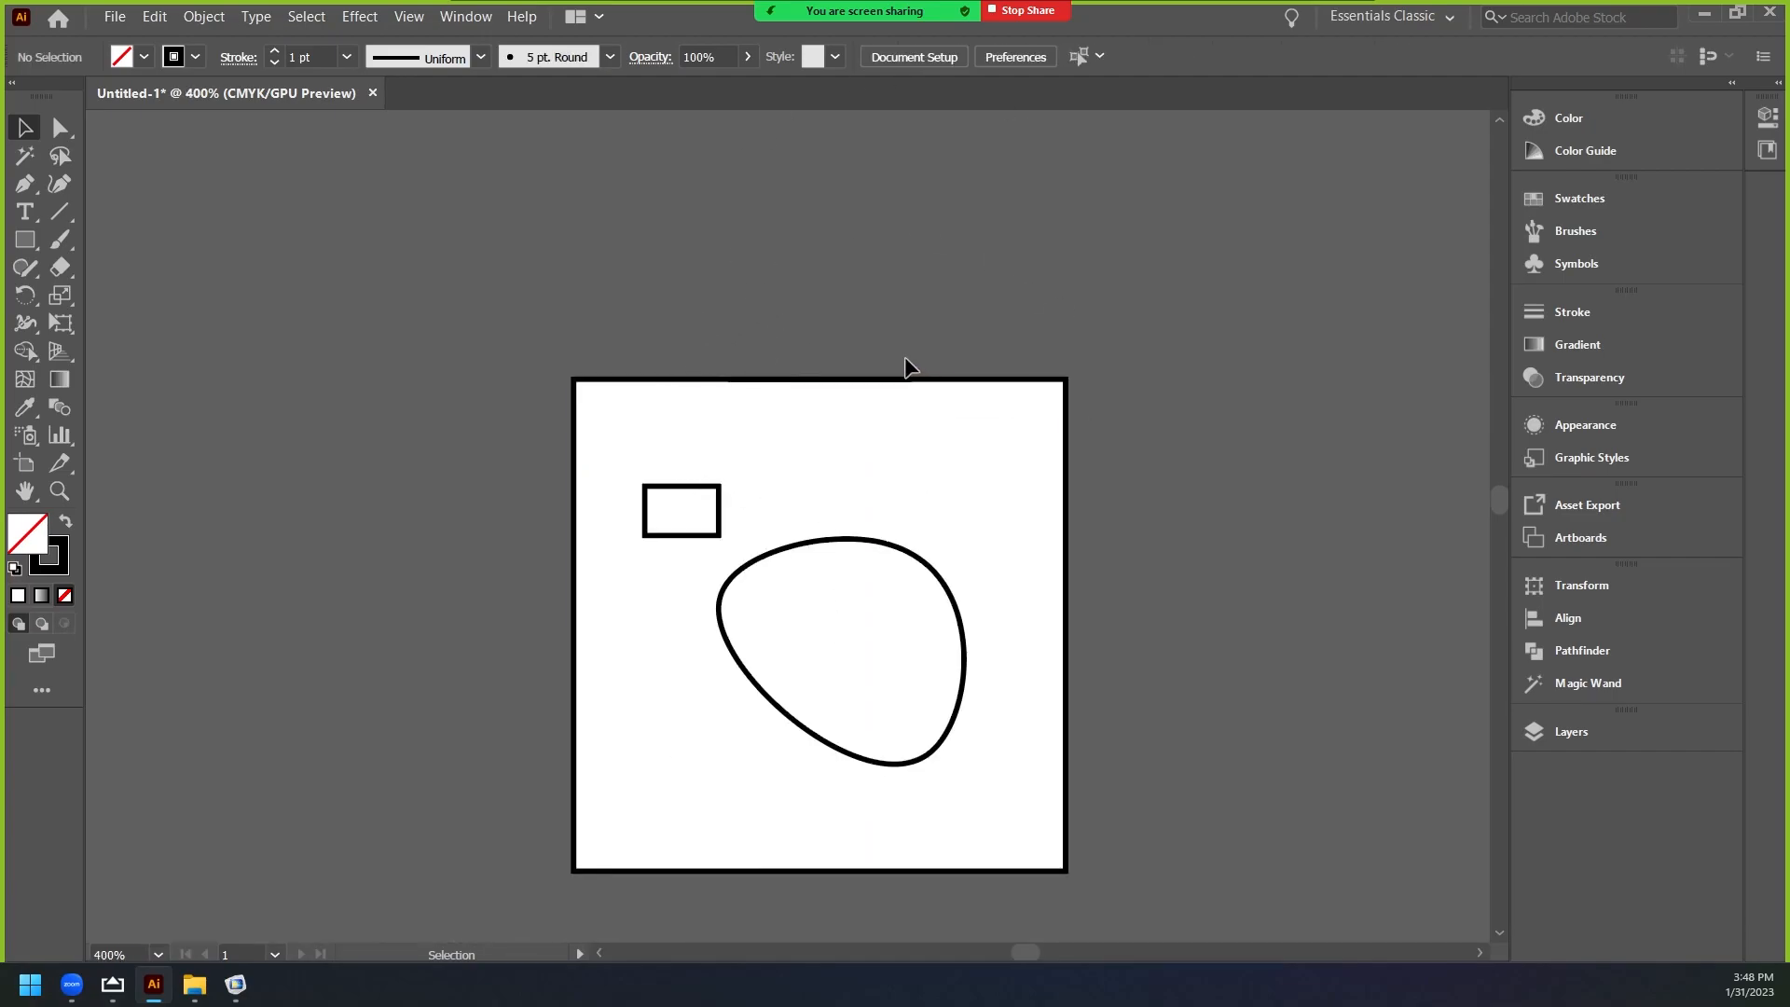
# Export the drawing with the added line as illustrator_3.dxf, keeping the scale of 1 point to 1 unit.
pyautogui.click(115, 16)
pyautogui.moveTo(186, 373)
pyautogui.click(466, 392)
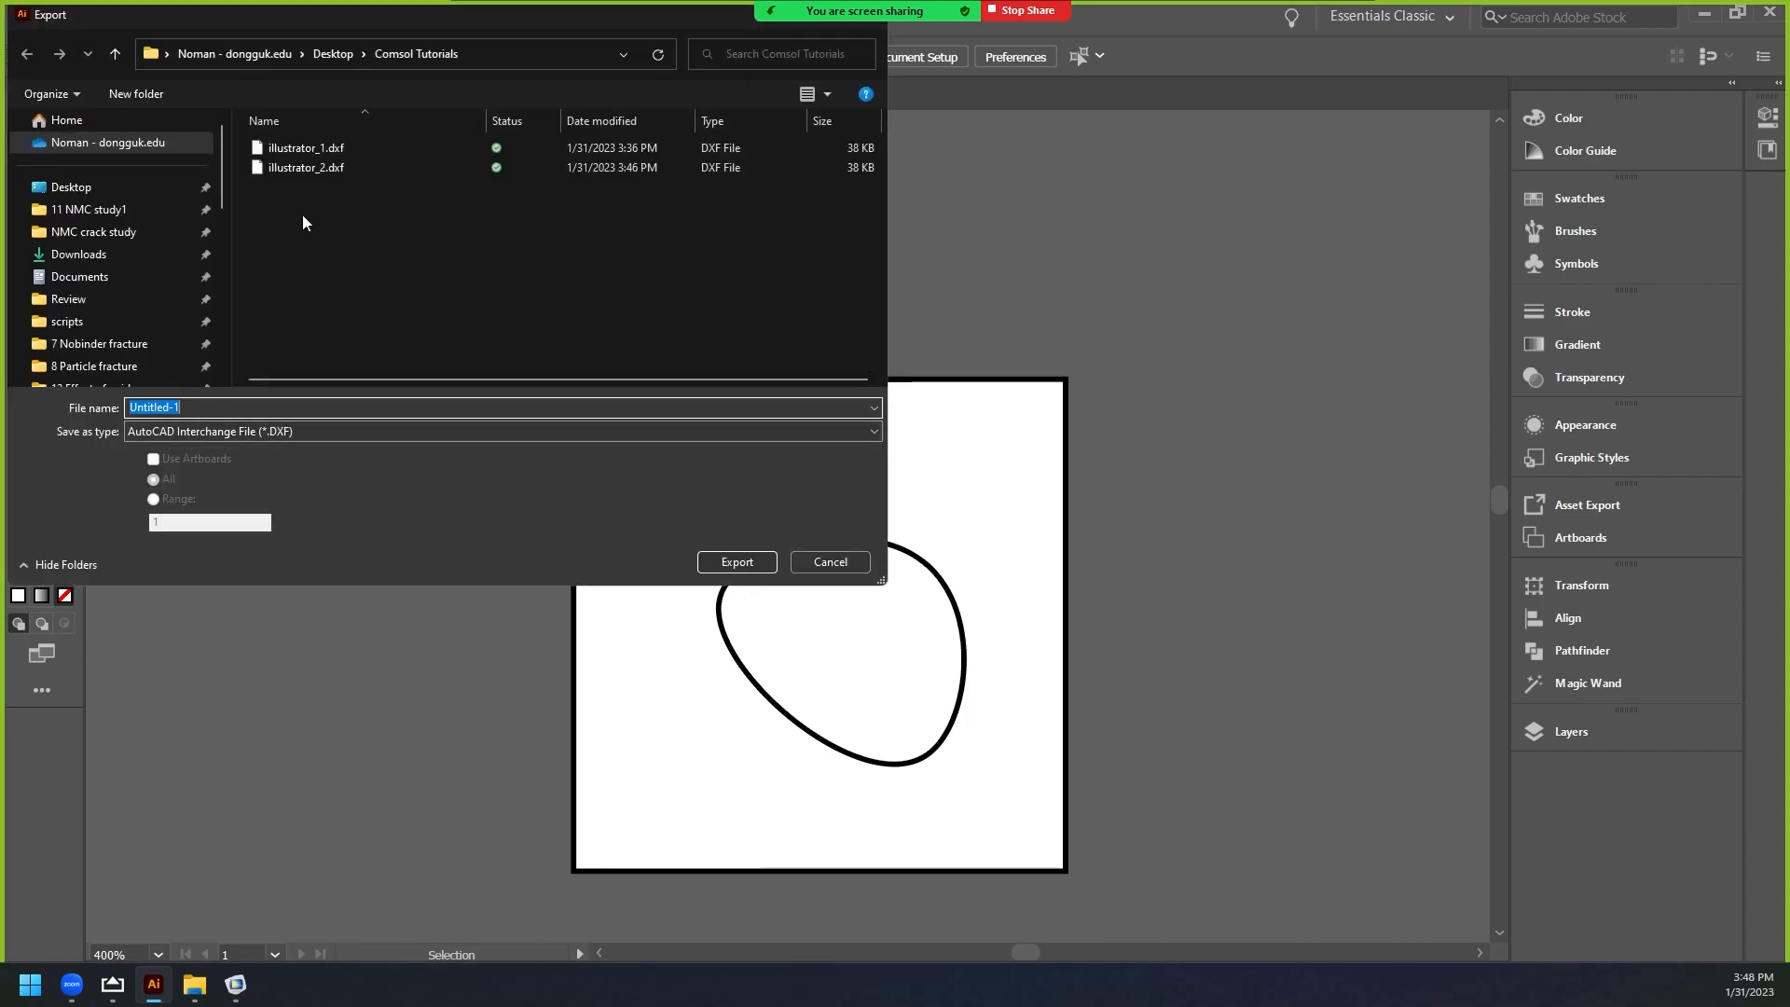
pyautogui.click(298, 167)
pyautogui.click(184, 408)
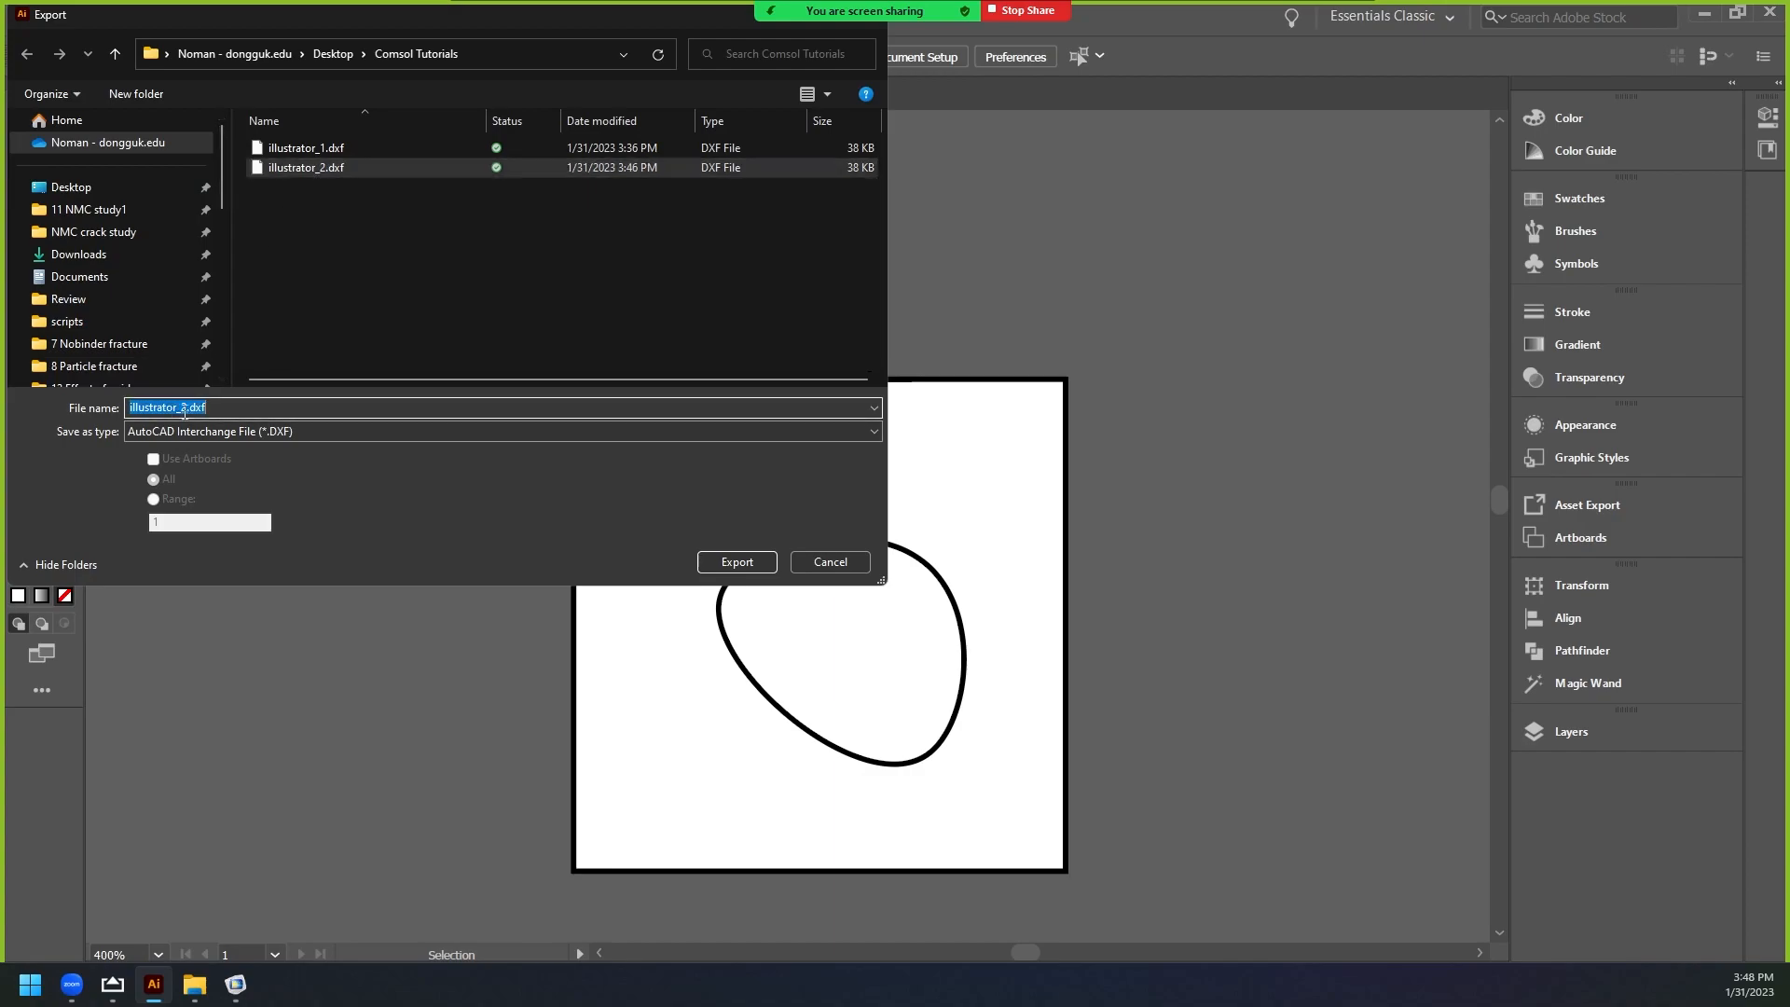
pyautogui.click(184, 407)
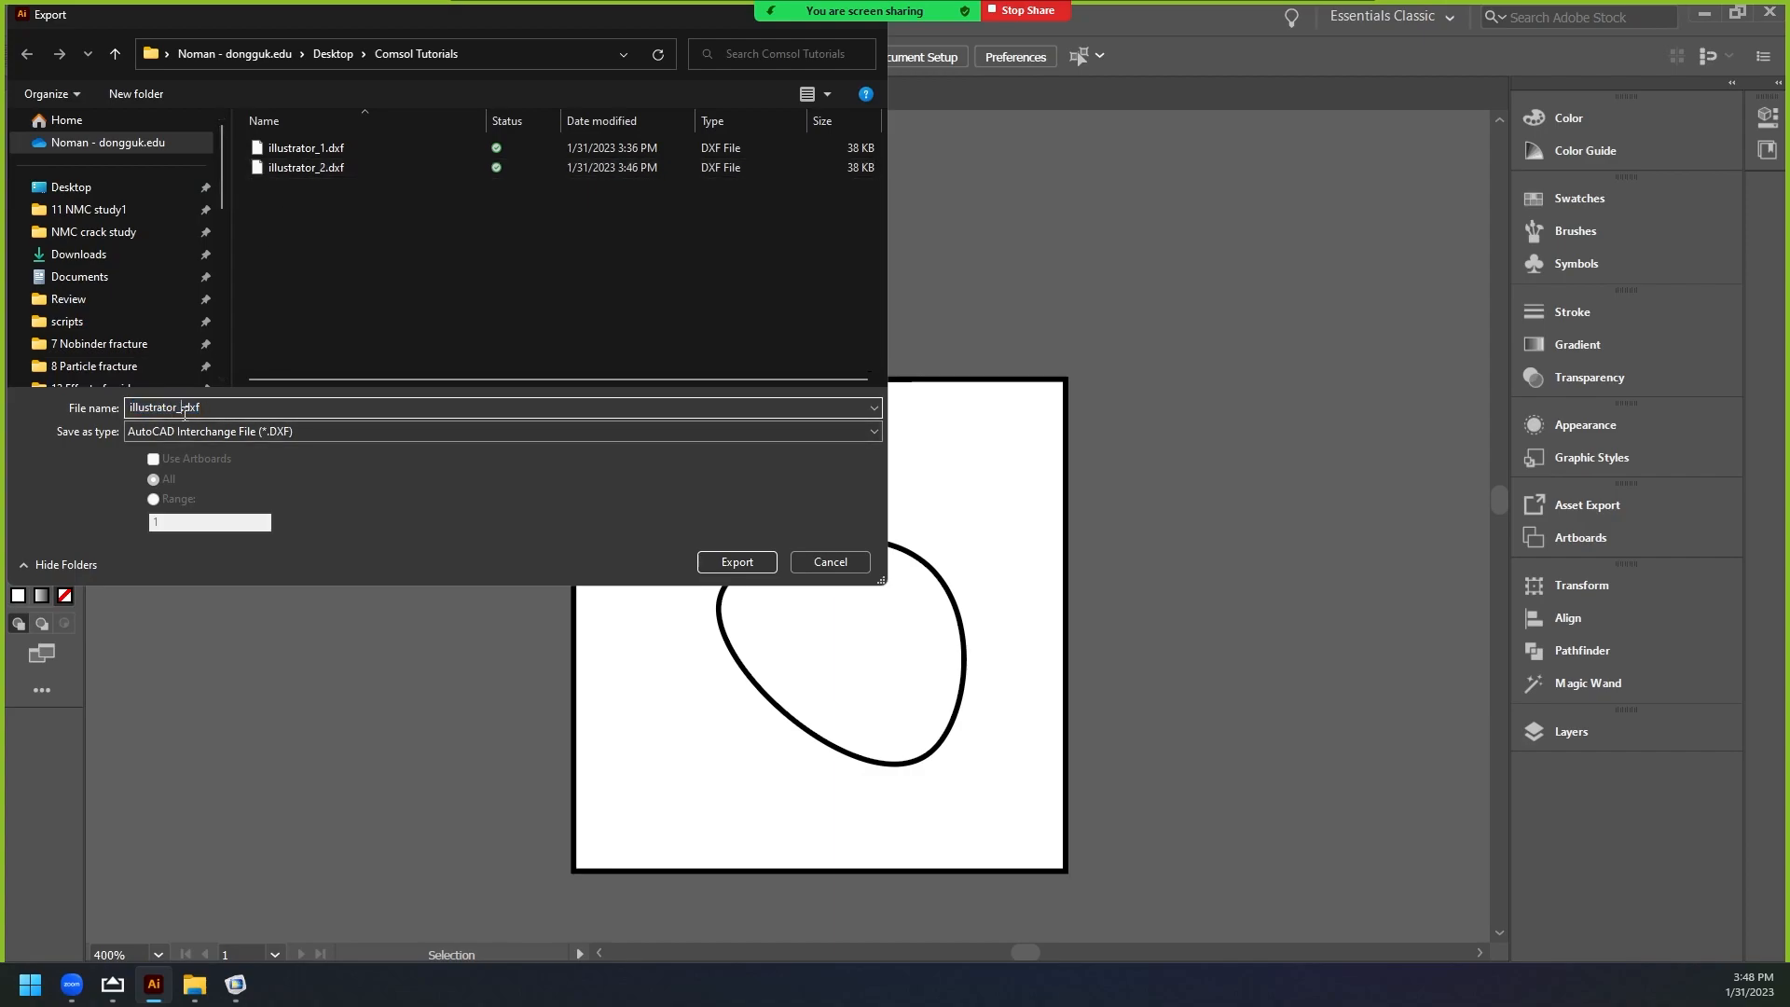
pyautogui.press('Return')
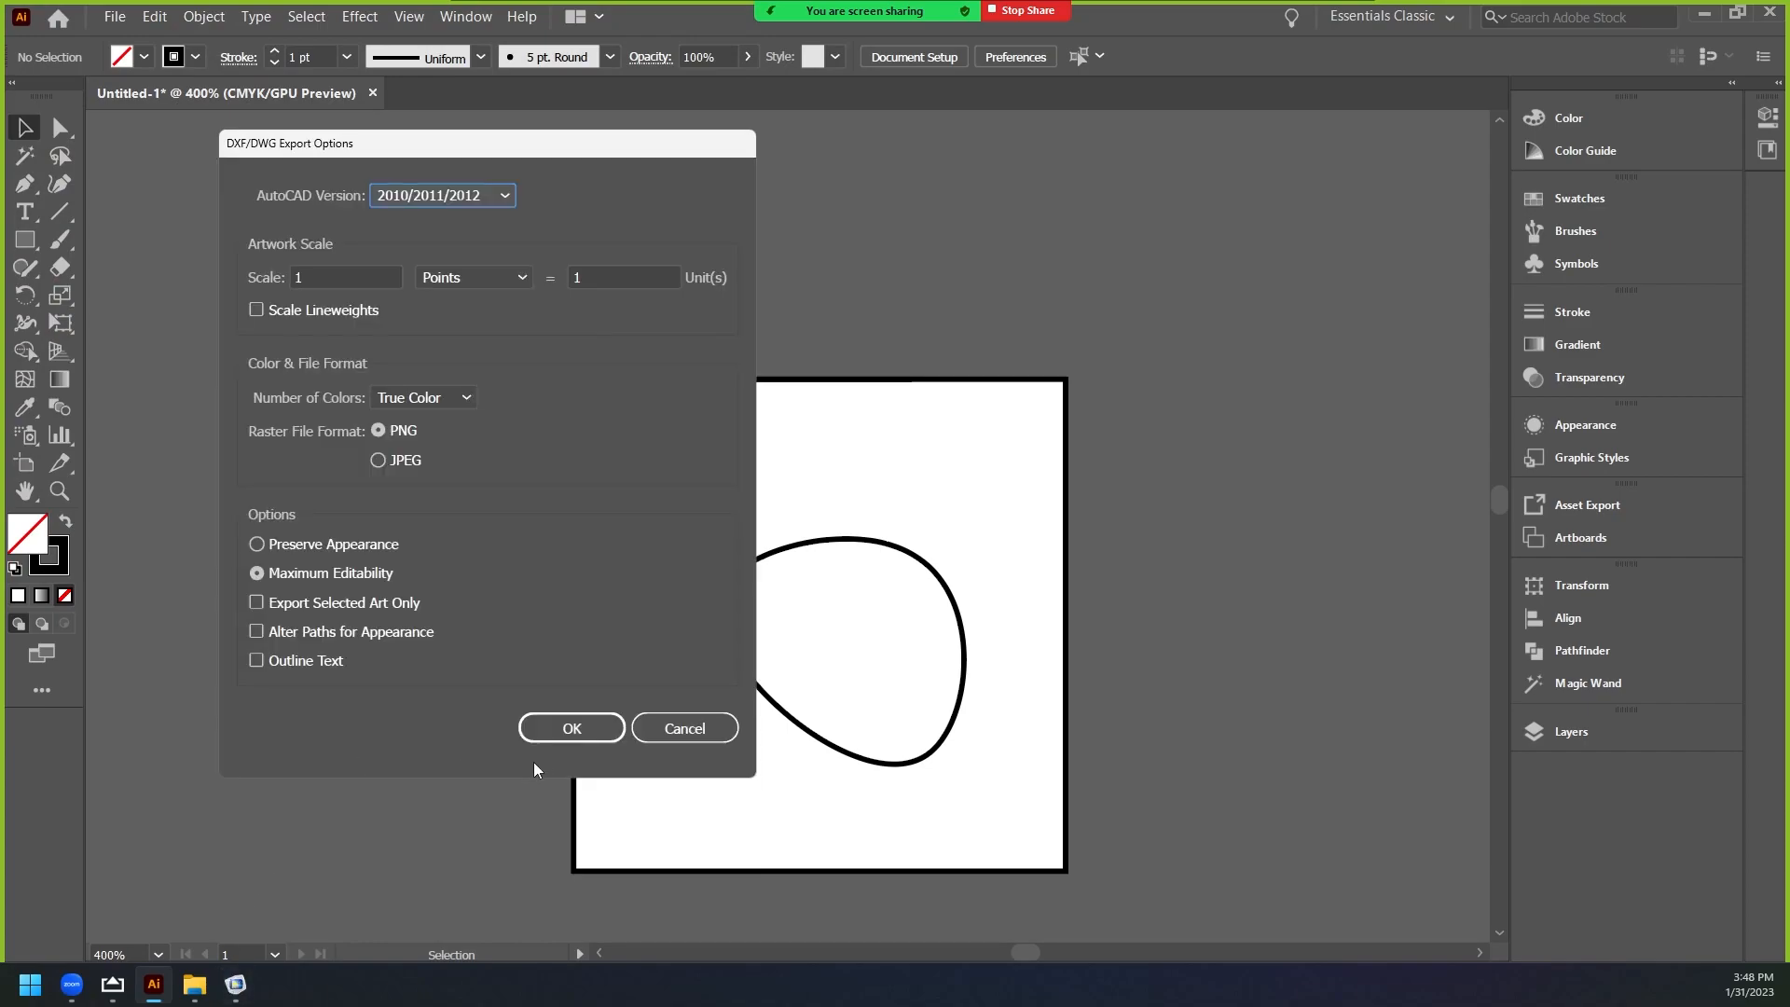
pyautogui.click(565, 731)
# Switch to COMSOL and open the Import 1 settings.
pyautogui.click(236, 985)
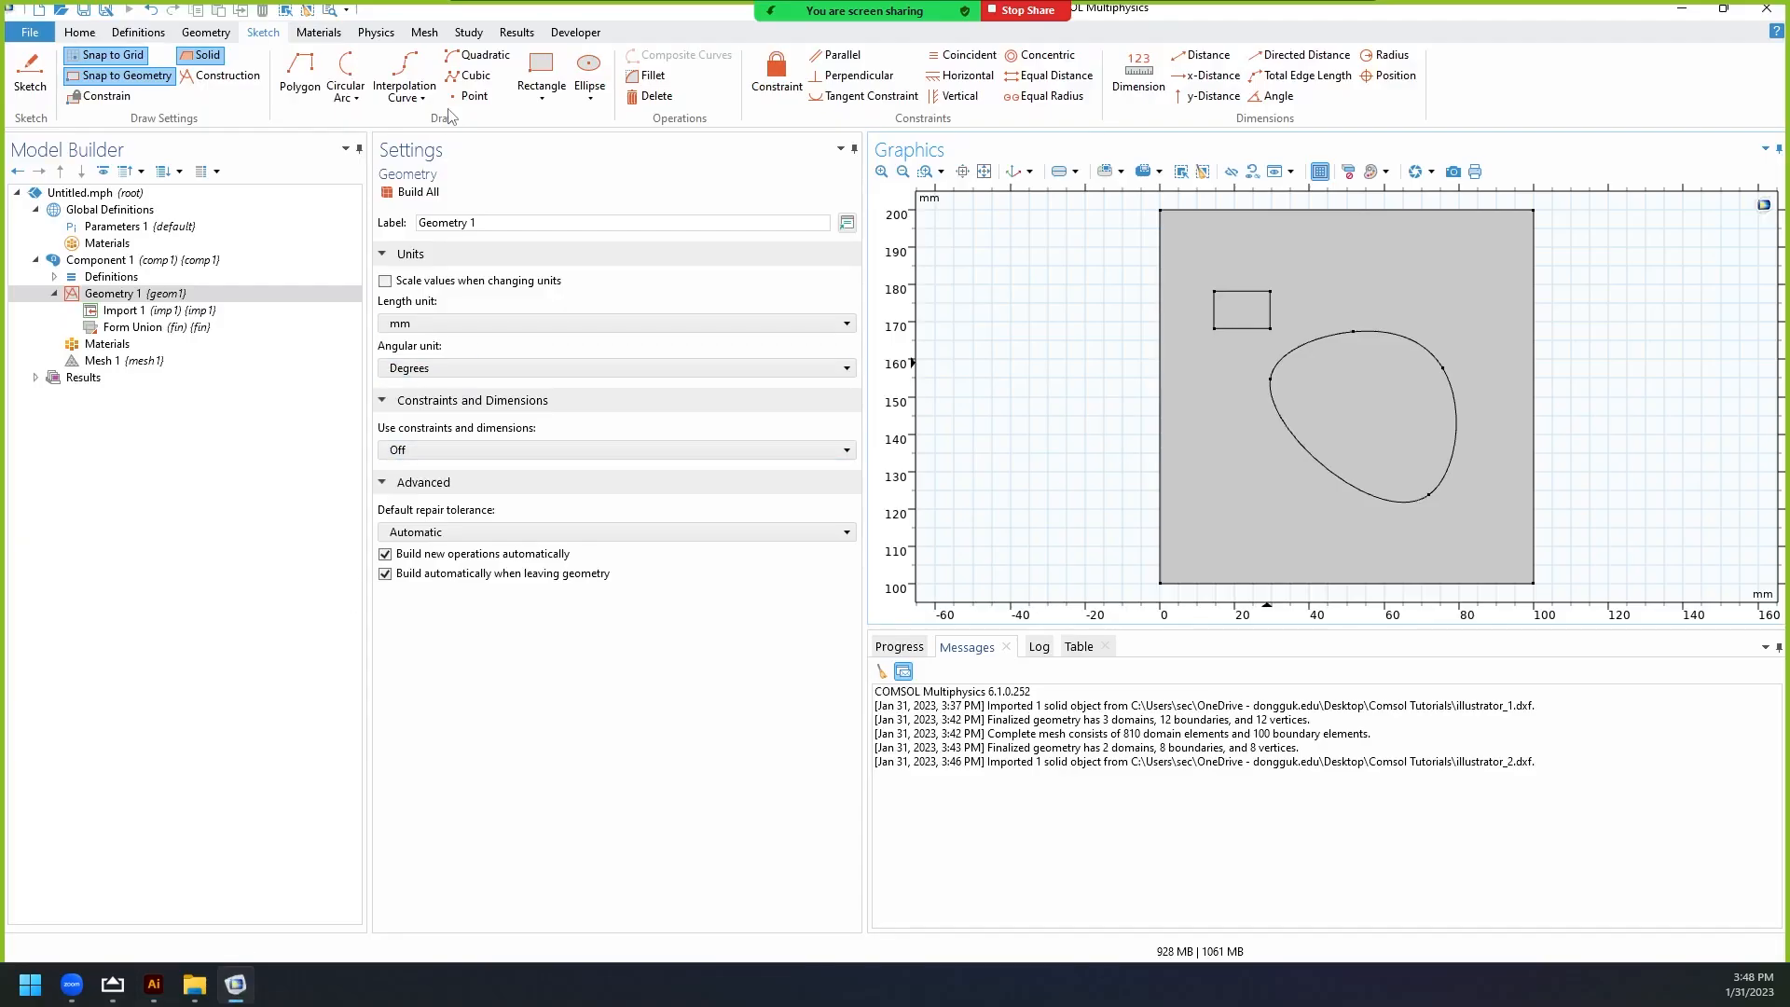
pyautogui.click(121, 310)
pyautogui.click(410, 368)
pyautogui.click(233, 190)
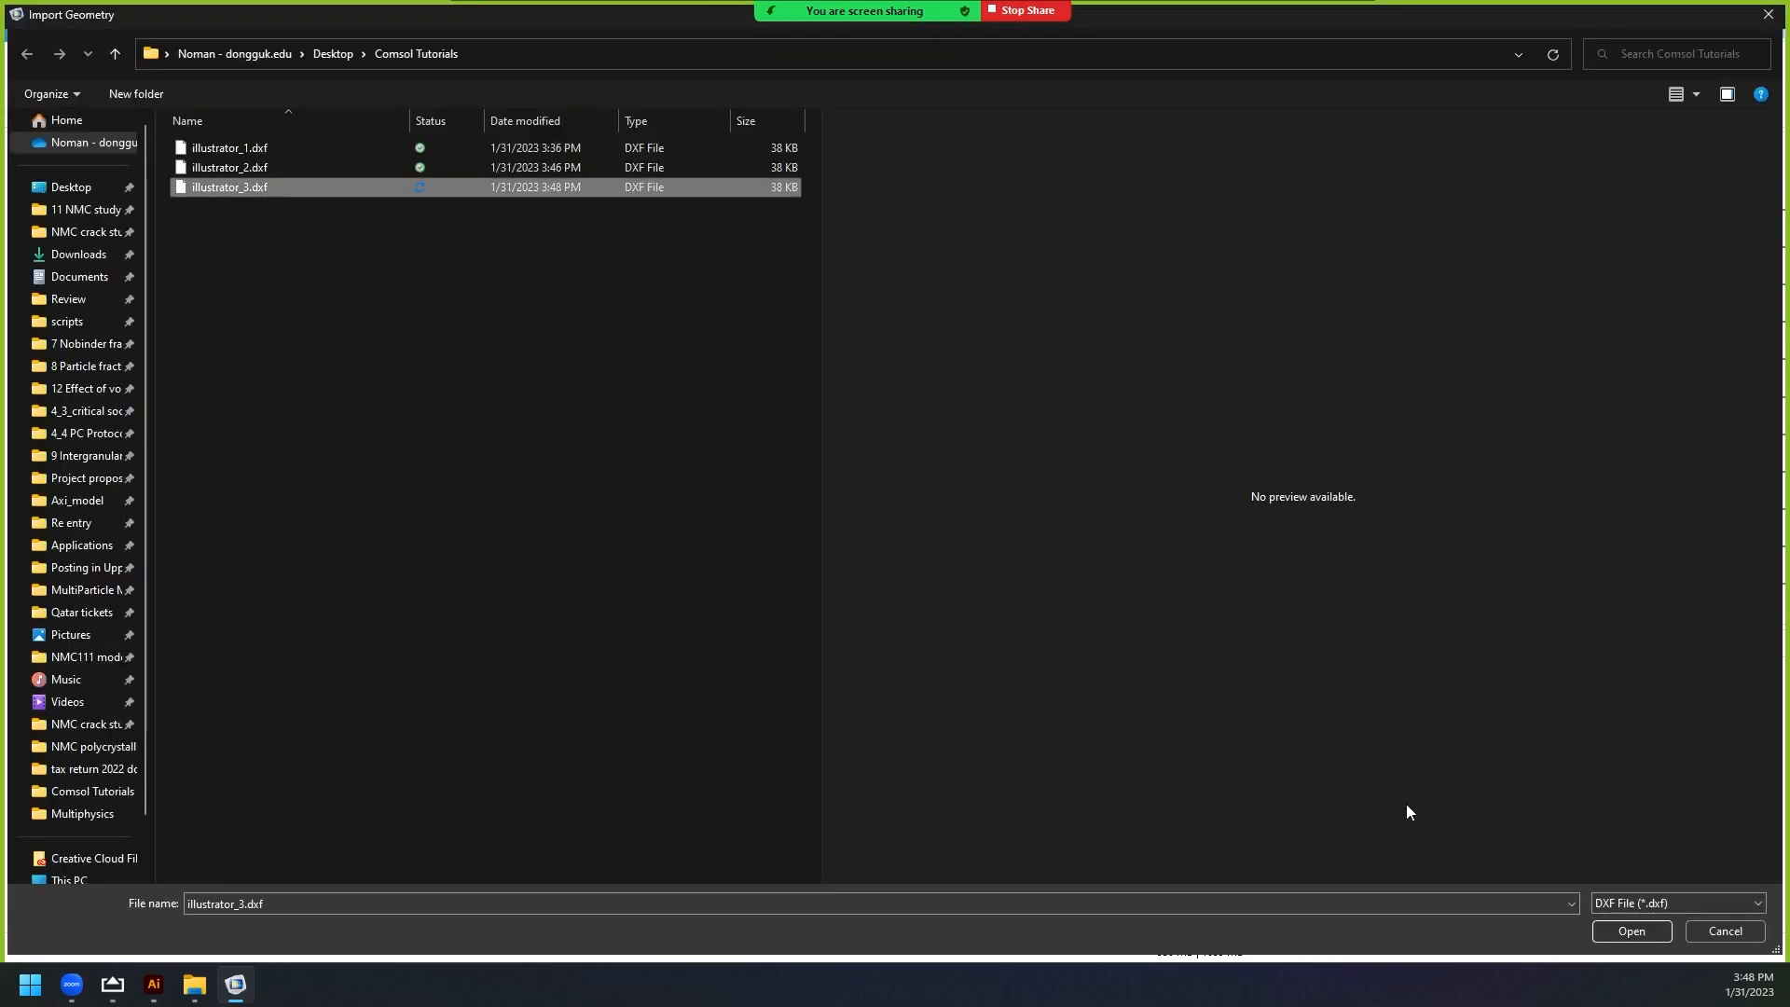
pyautogui.click(1724, 932)
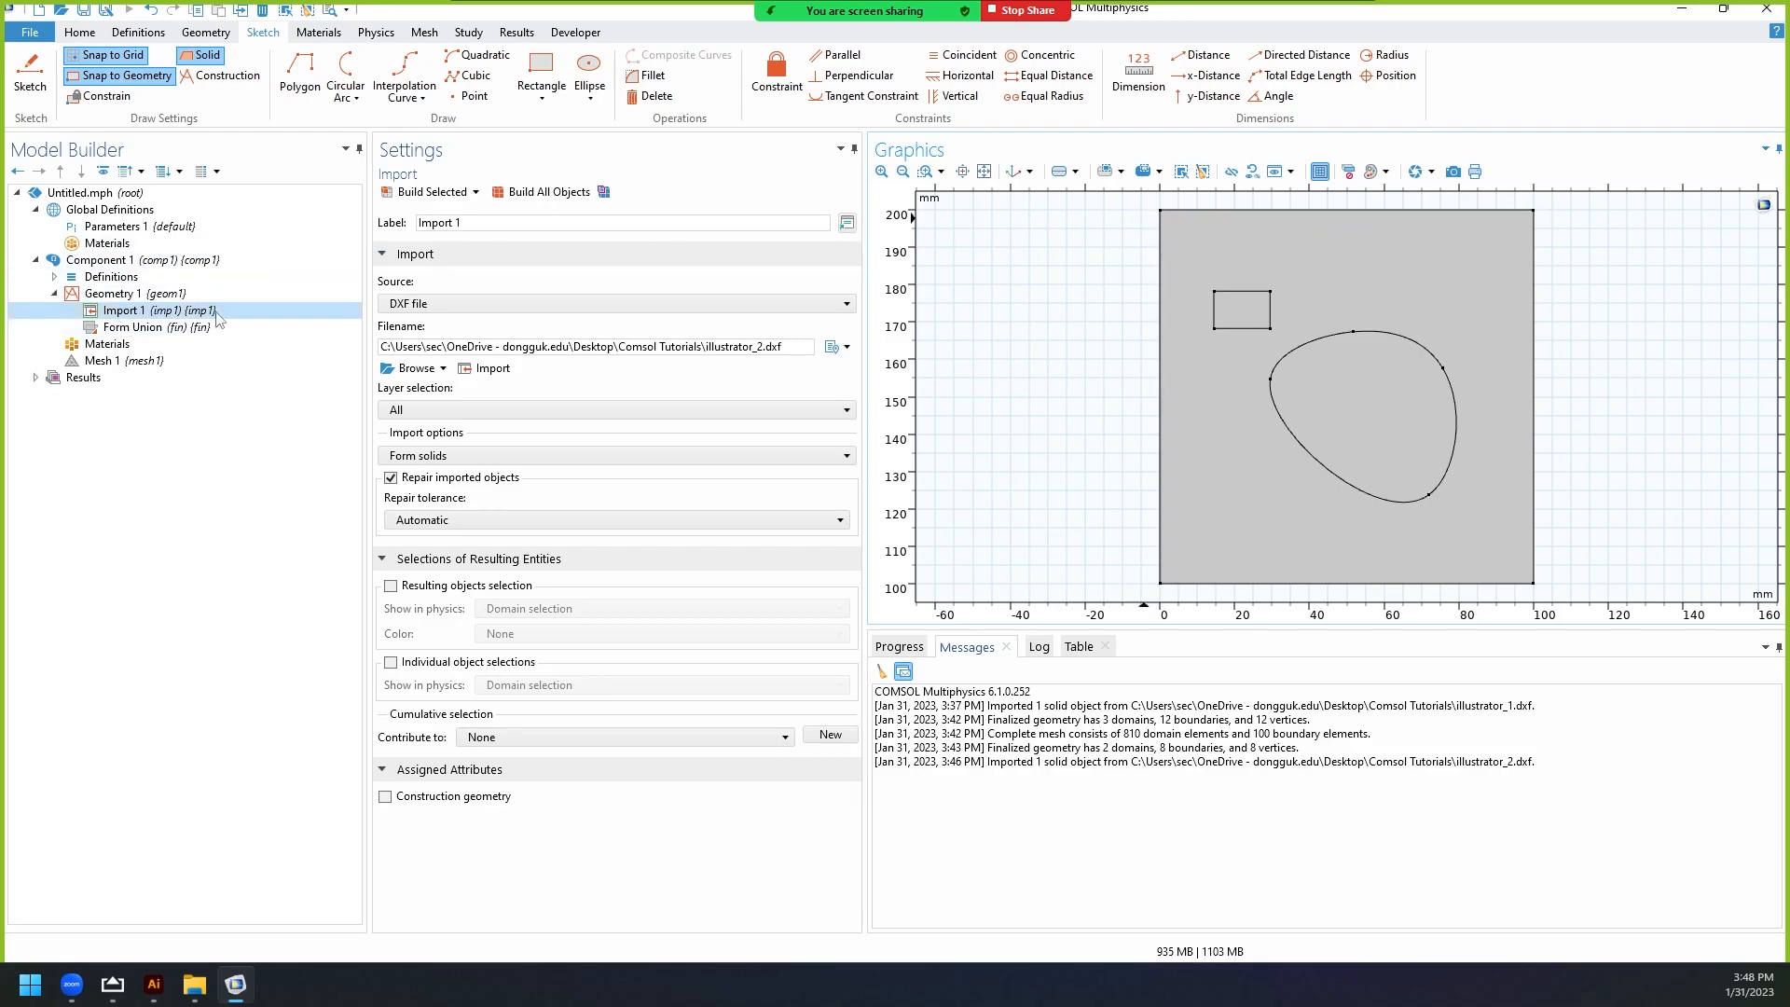
# Replace the Import 1 source file with illustrator_3.dxf.
pyautogui.click(414, 368)
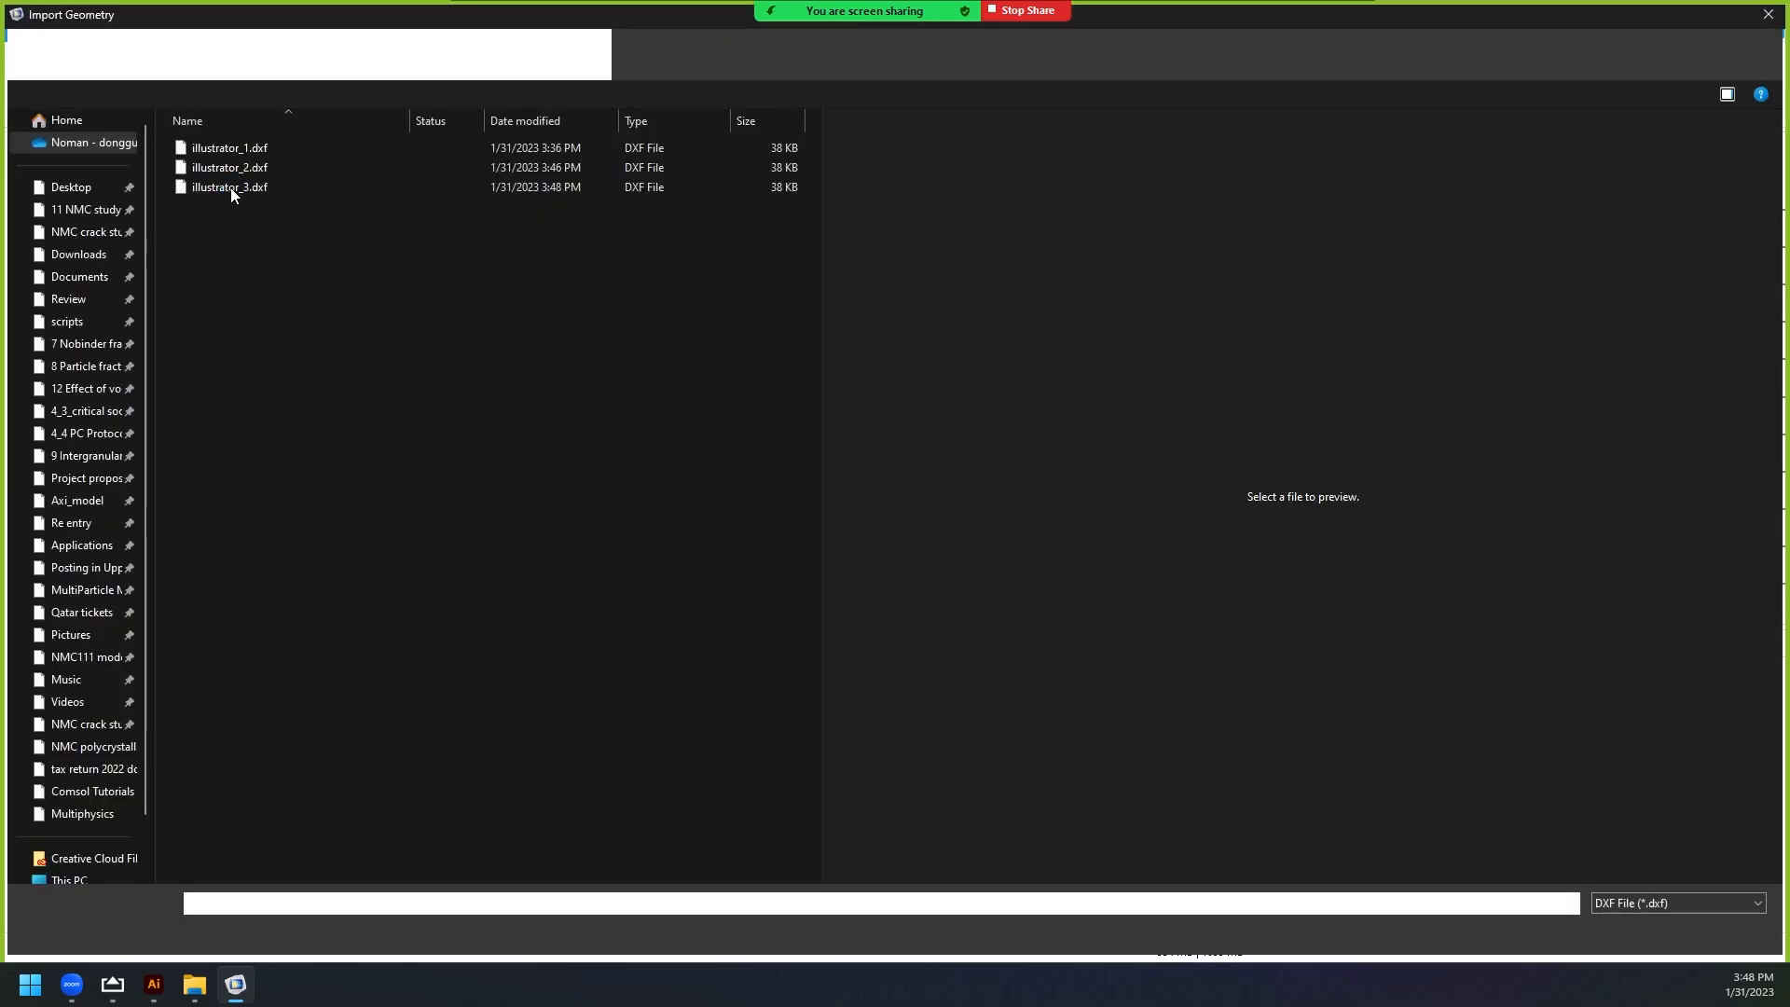
pyautogui.click(232, 188)
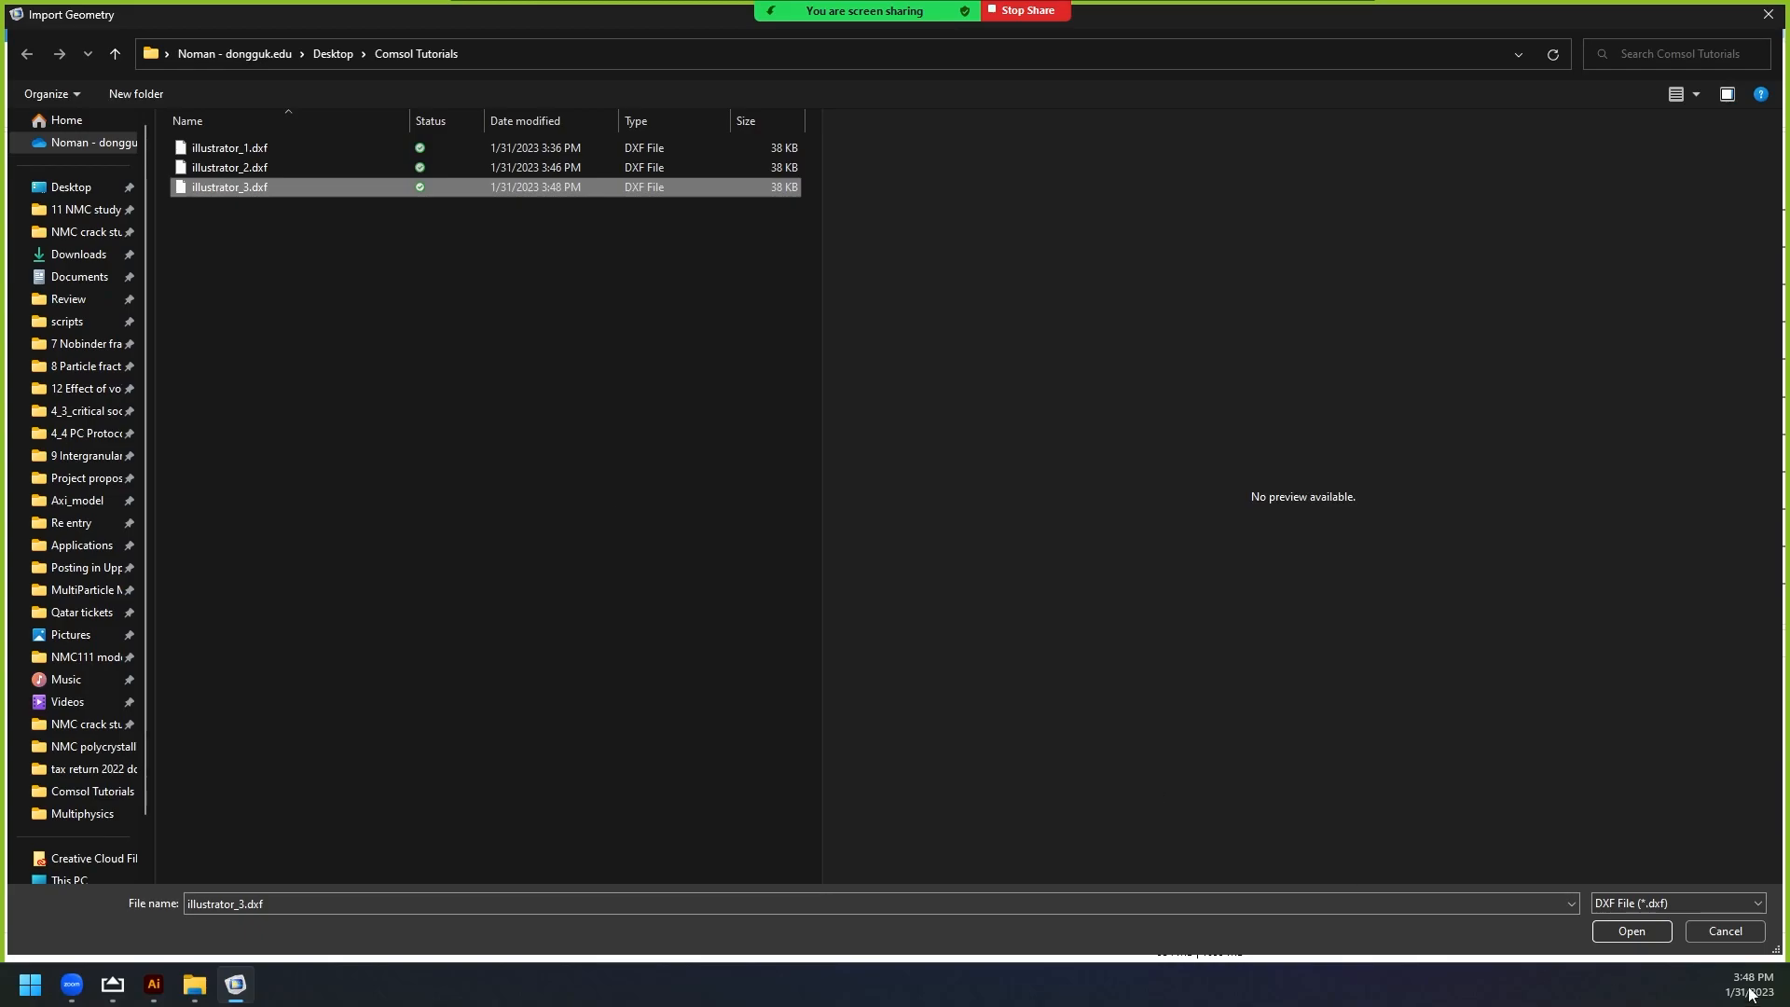
pyautogui.click(1658, 939)
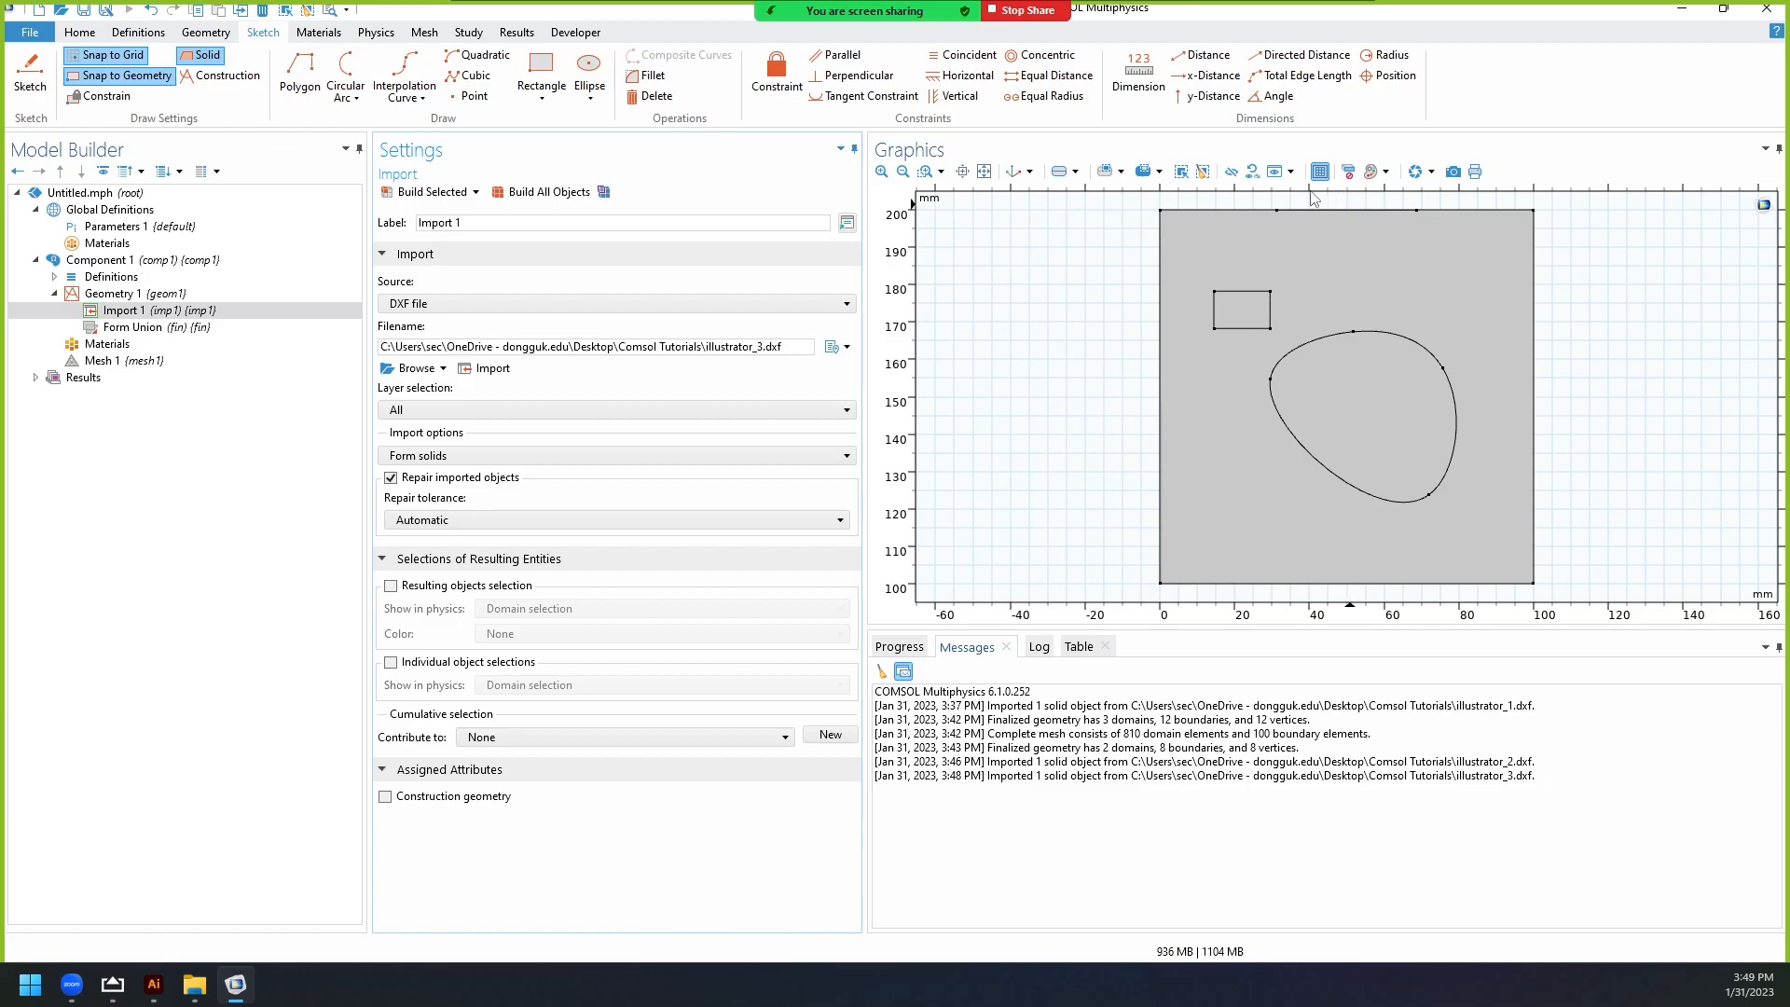
# Examine closely how the added line's endpoint aligns with the square's upper edge, and return to the full geometry view.
pyautogui.scroll(5, 1267, 200)
pyautogui.scroll(10, 1182, 377)
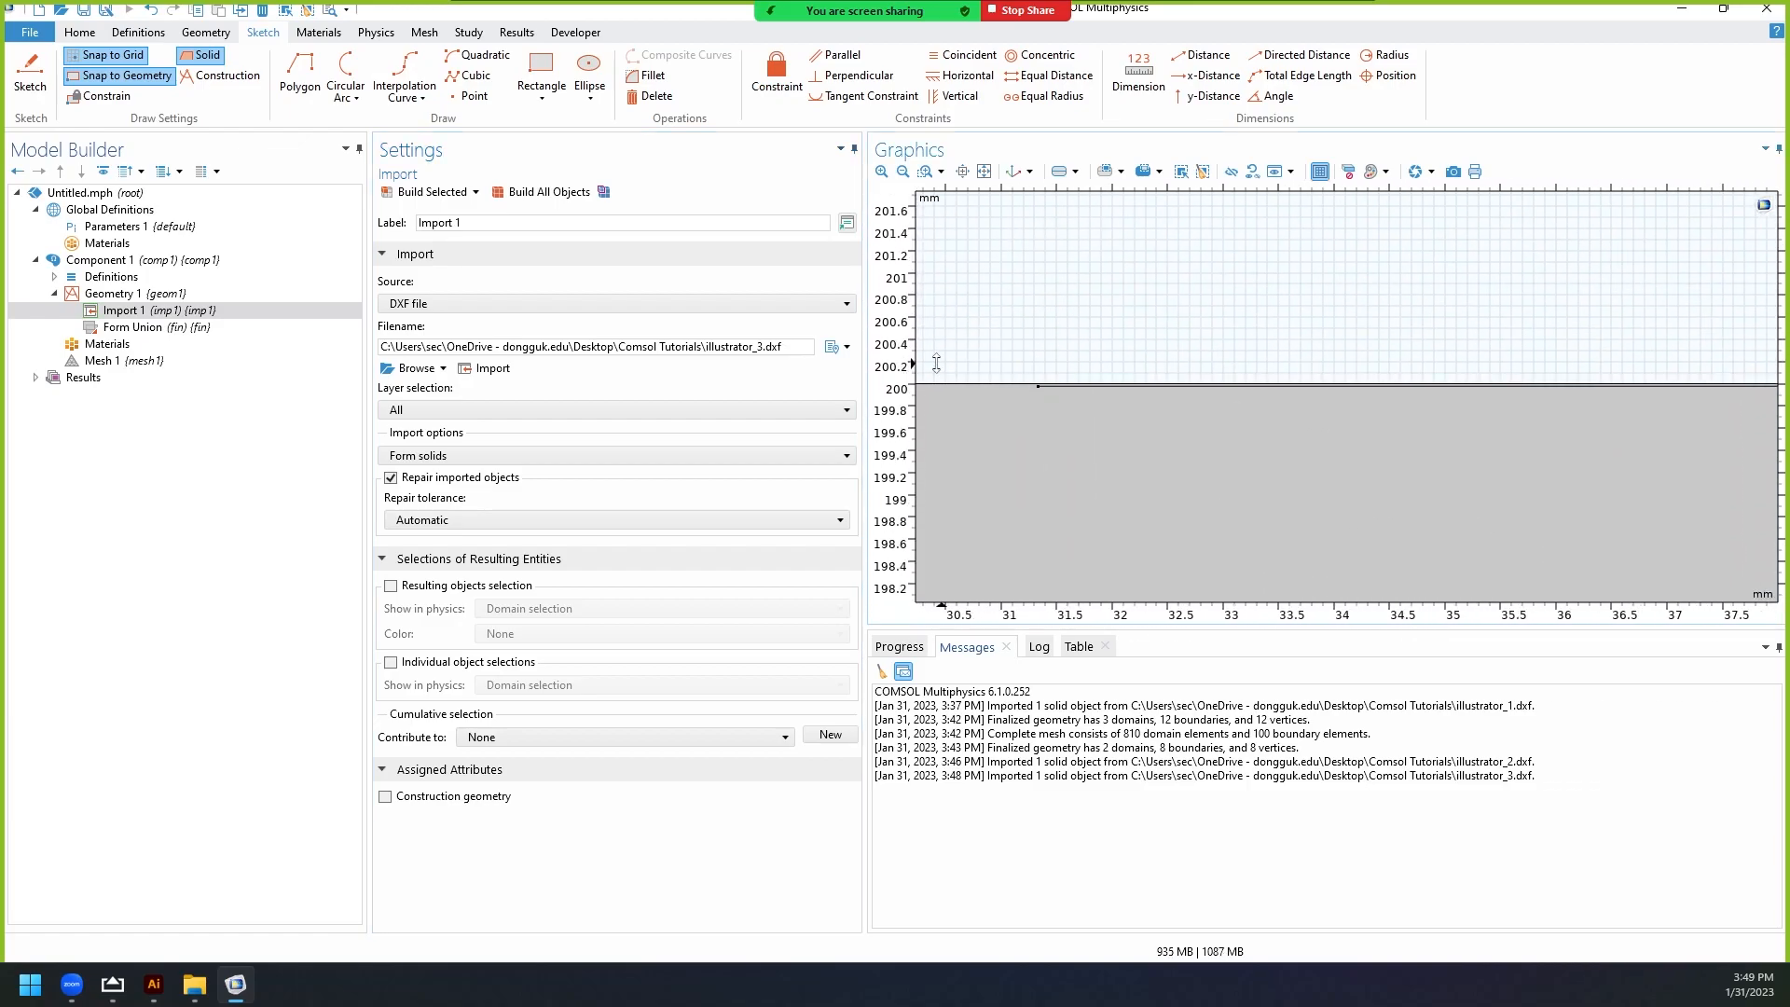
pyautogui.scroll(3, 1077, 376)
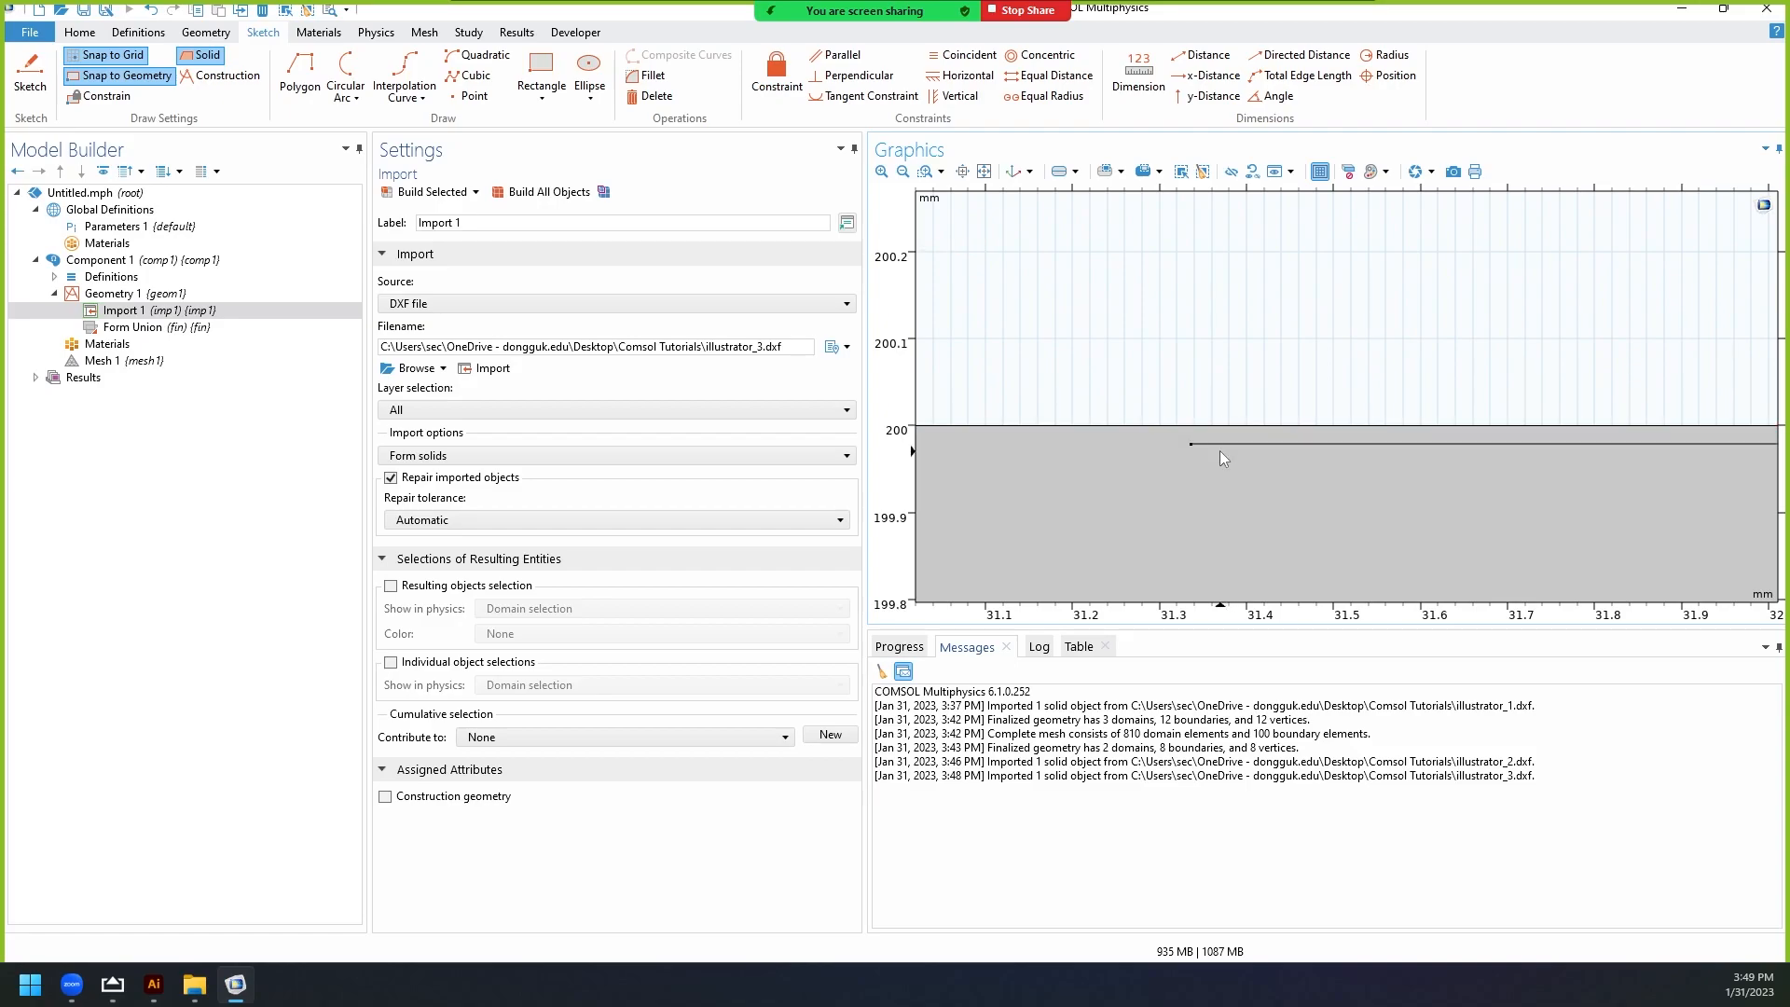
pyautogui.click(984, 172)
# Build Mesh 1 for the geometry imported from illustrator_3.dxf.
pyautogui.click(99, 361)
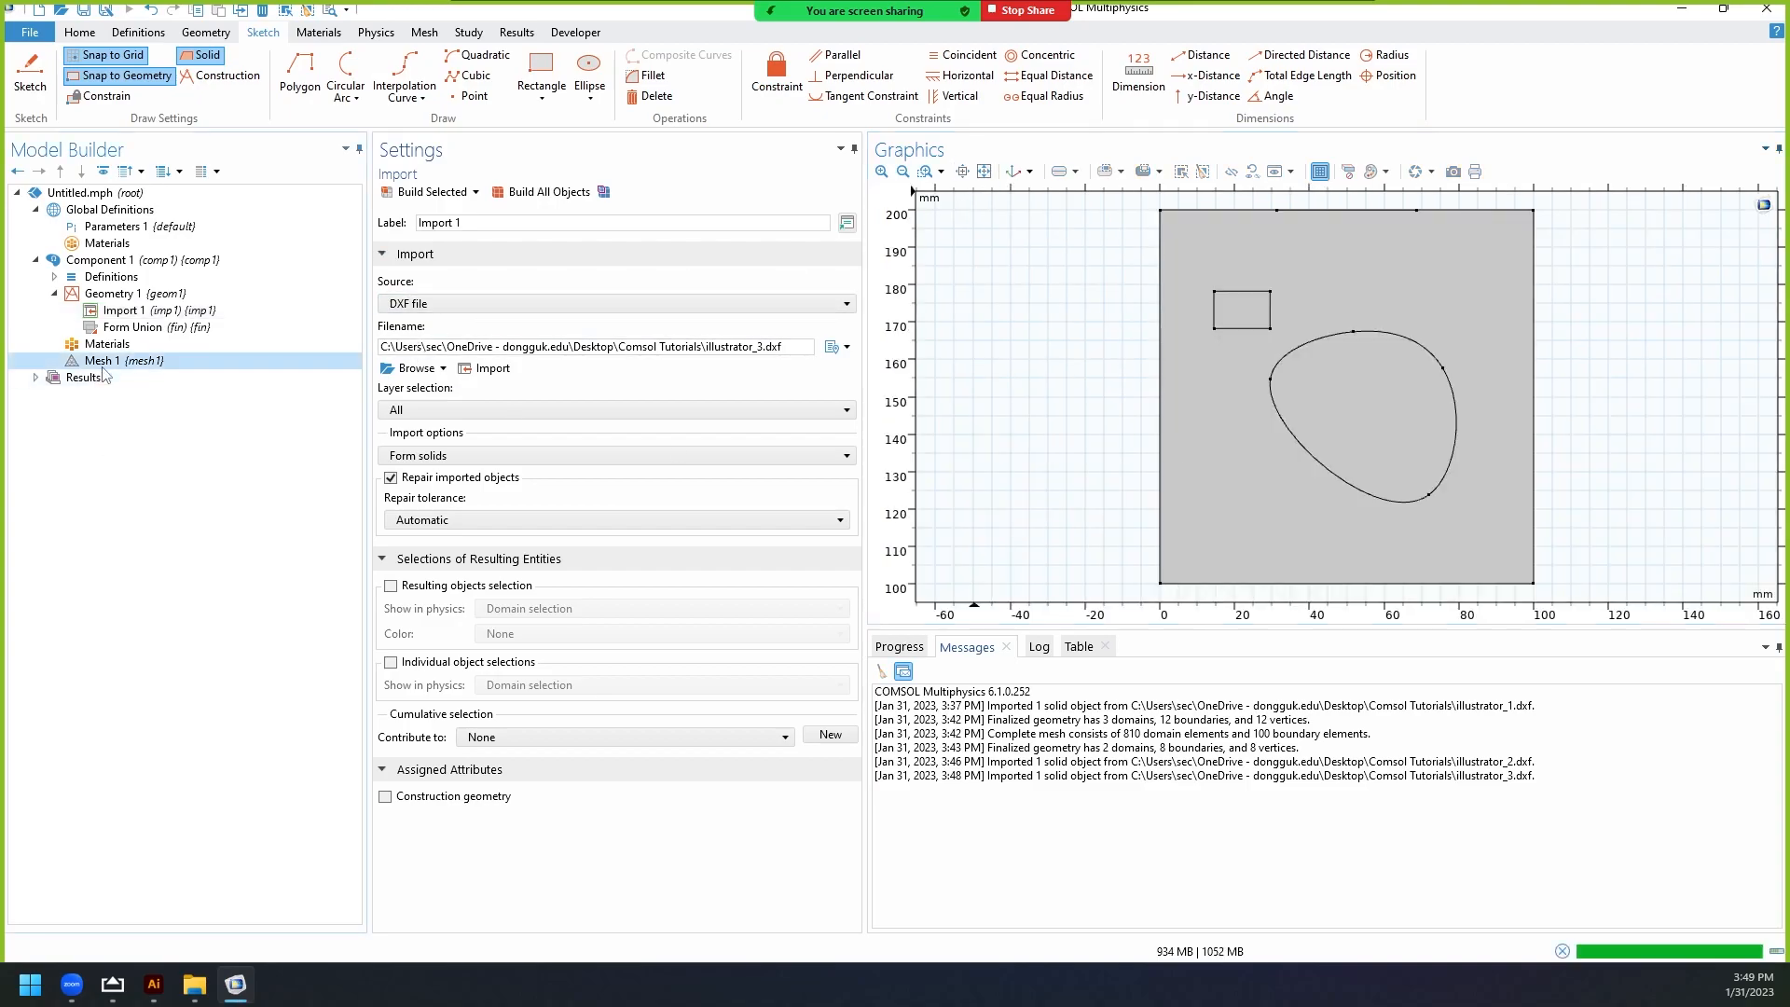
pyautogui.click(410, 191)
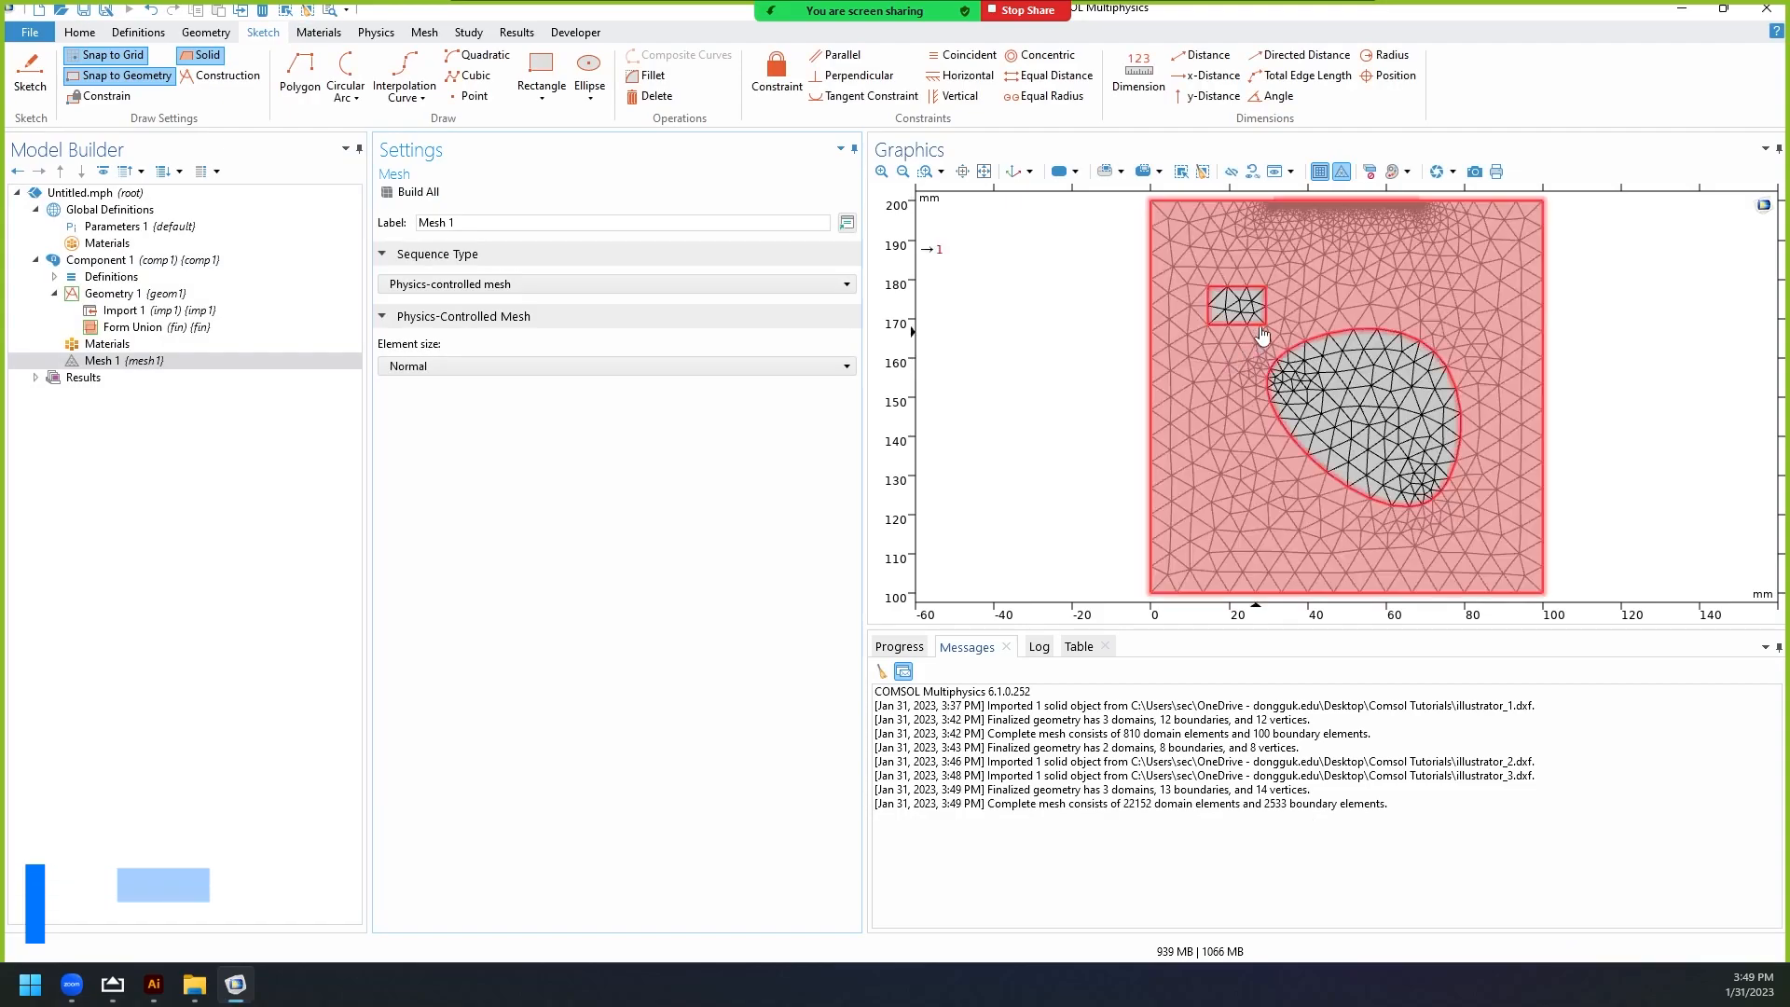
# Examine closely how the mesh elements are distributed around the added line by the square's upper edge, and return to the full mesh view.
pyautogui.moveTo(1298, 224); pyautogui.dragTo(1266, 376, button='right')
pyautogui.scroll(10, 1270, 380)
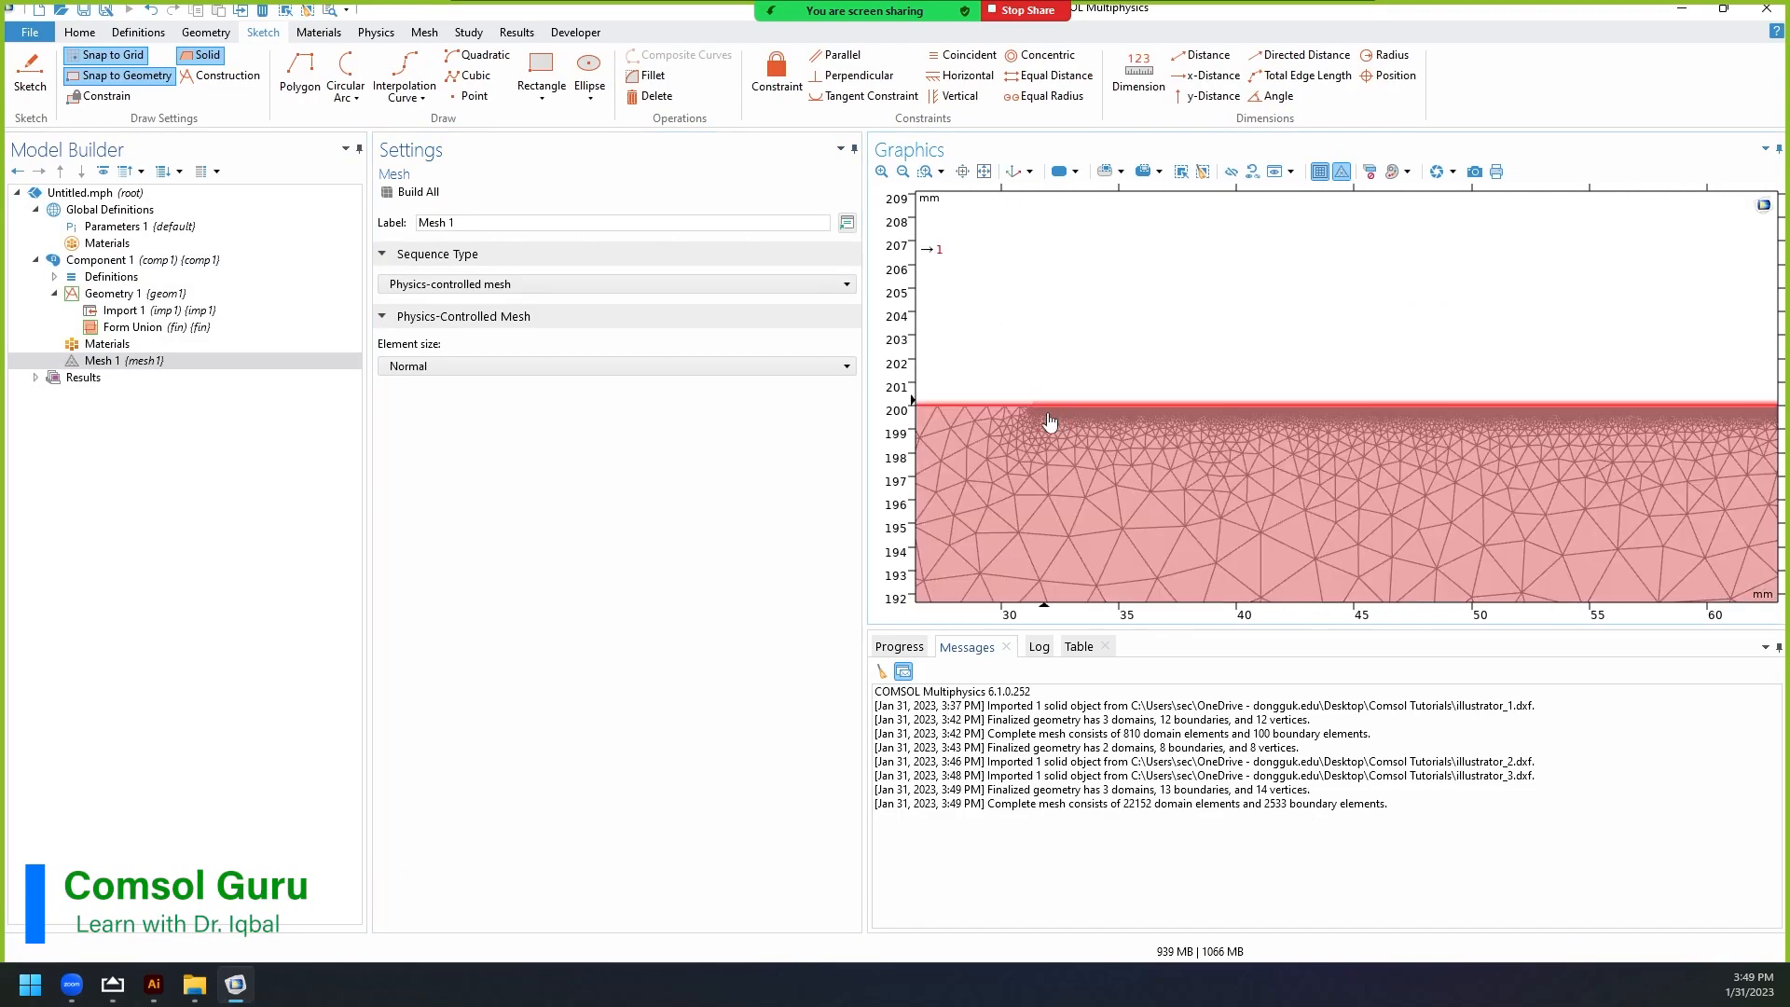
pyautogui.scroll(5, 1131, 366)
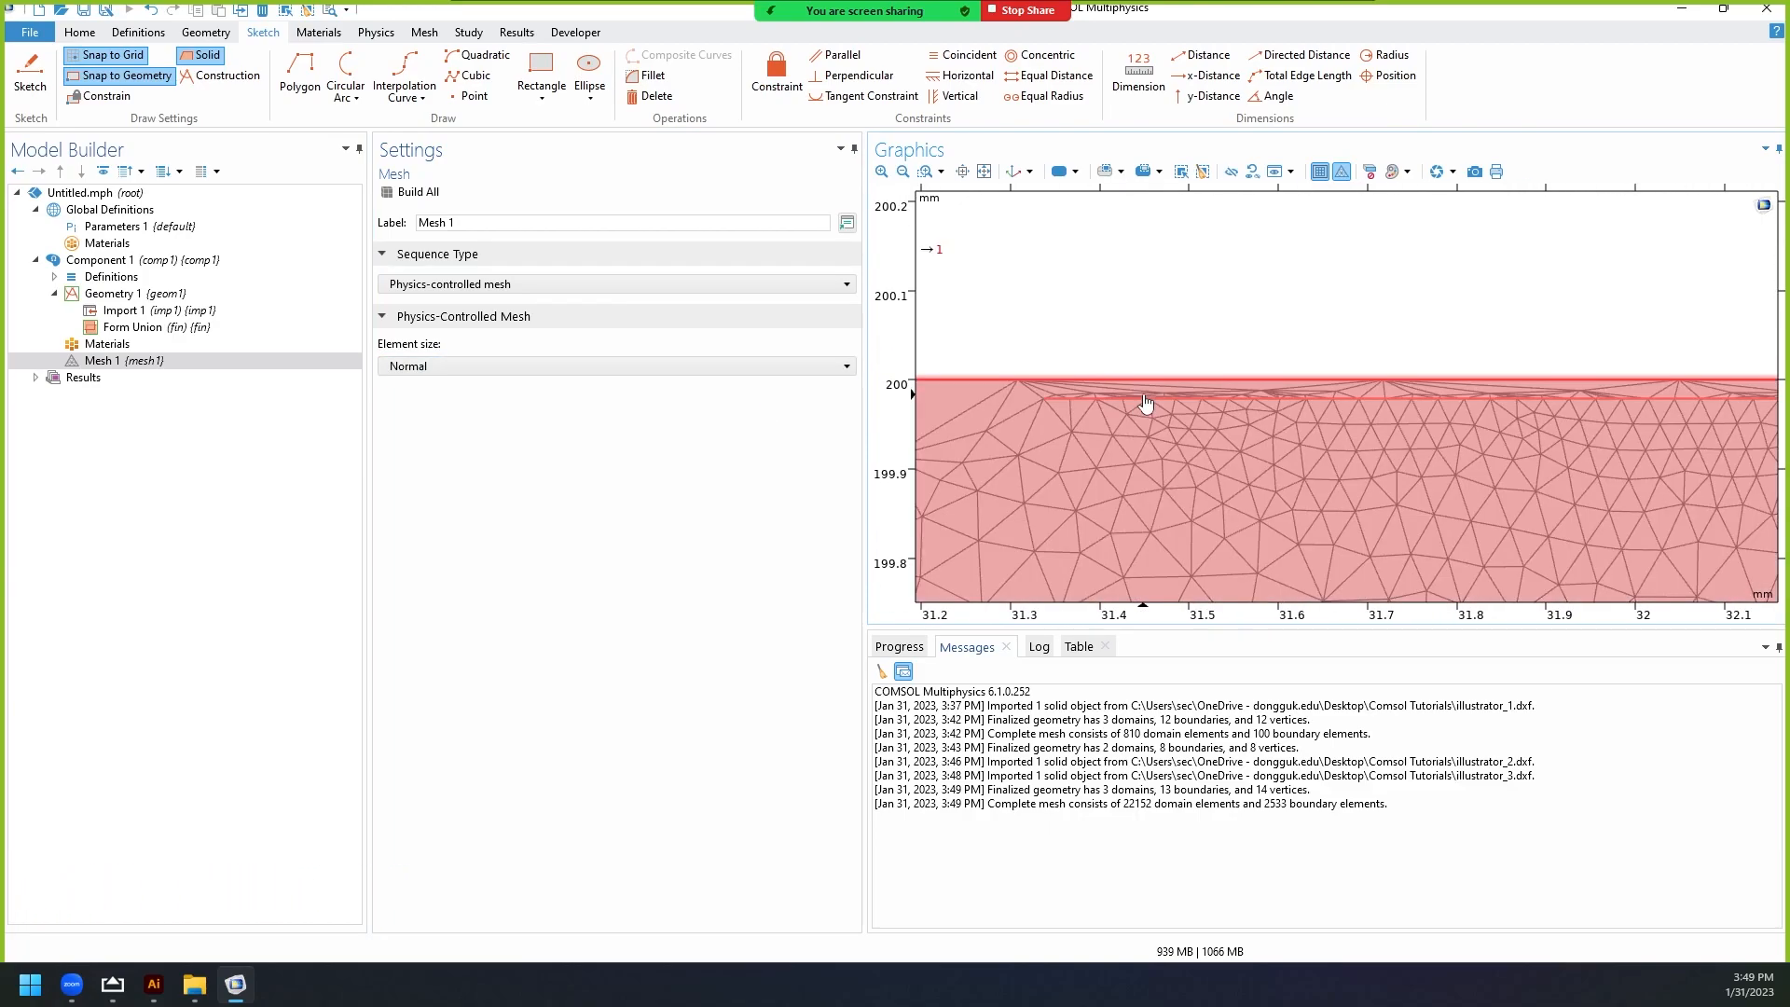
pyautogui.scroll(-6, 1161, 481)
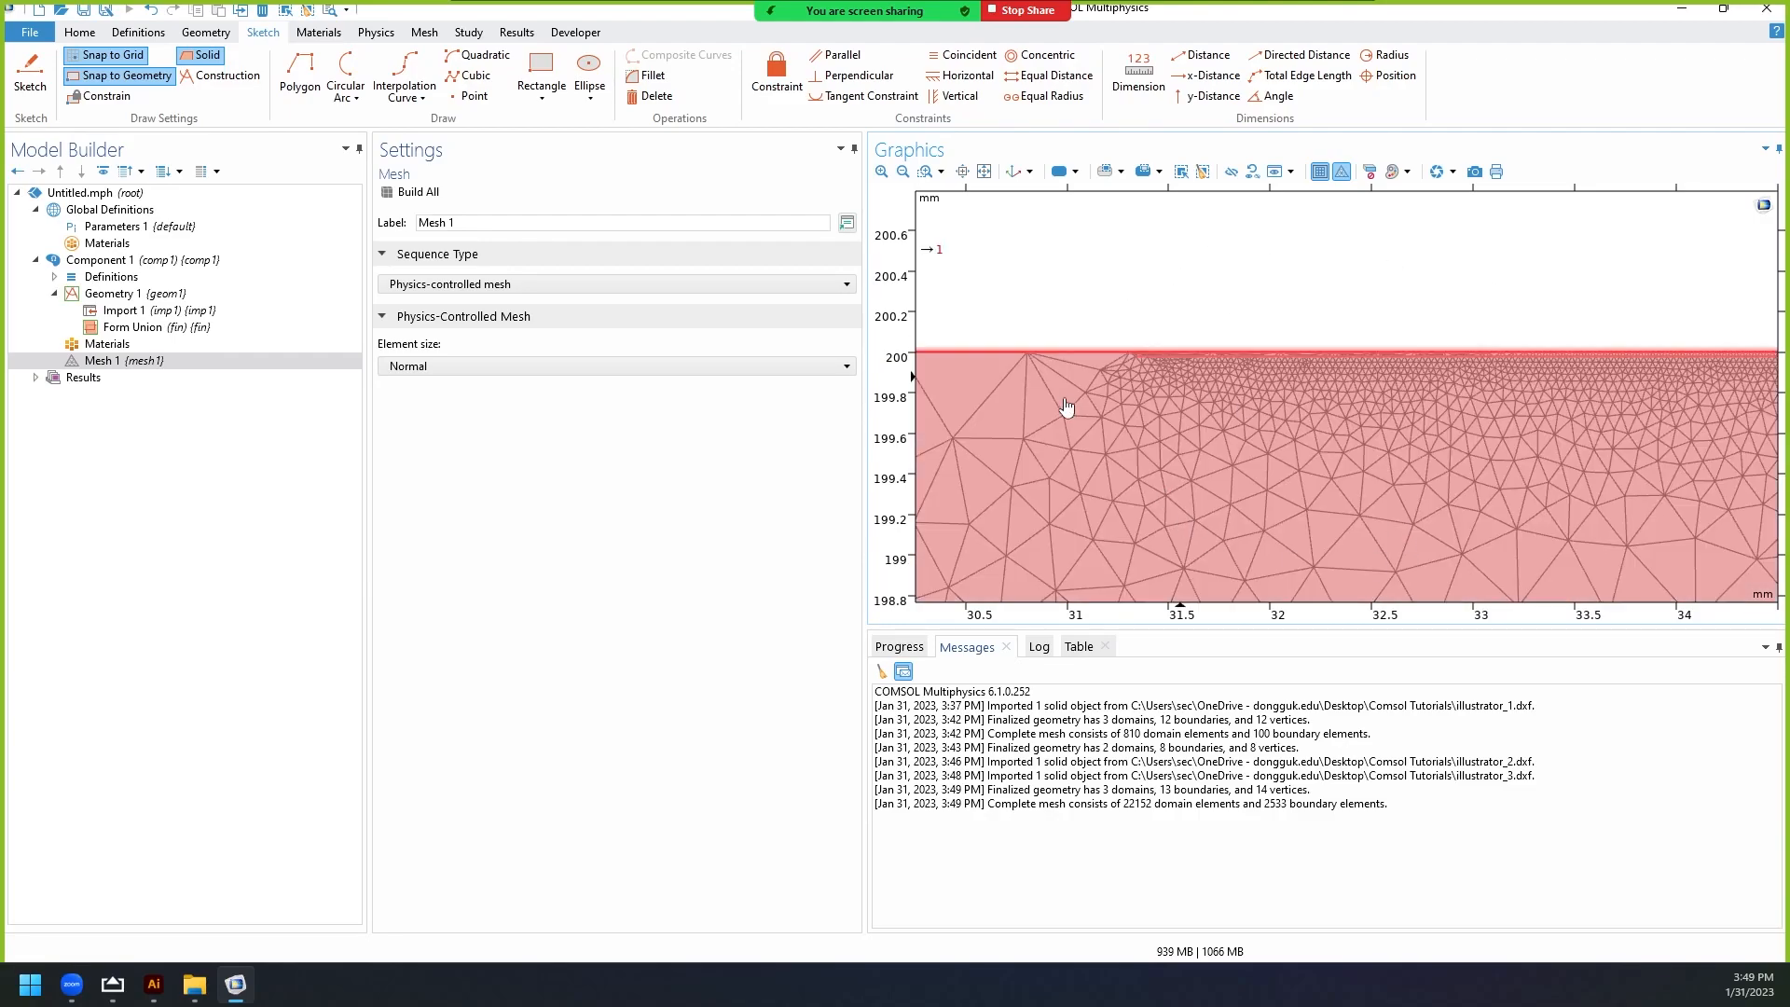
pyautogui.scroll(-4, 1091, 362)
pyautogui.scroll(-8, 1165, 332)
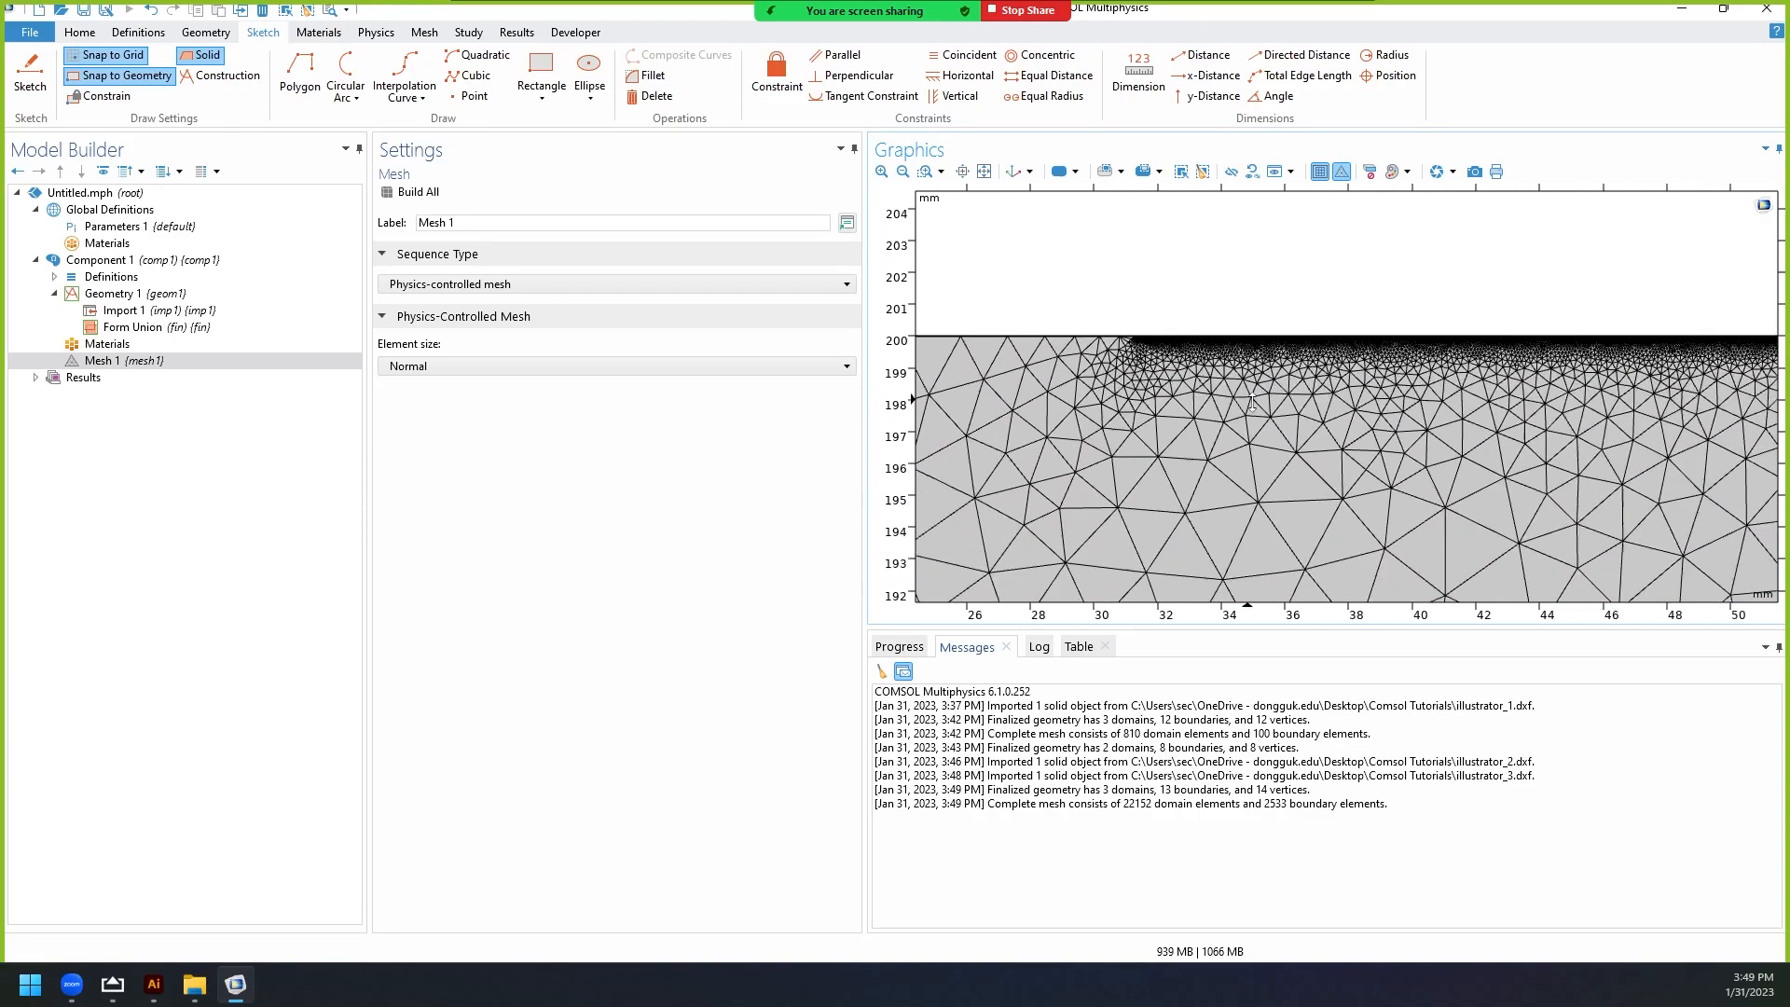
pyautogui.scroll(-5, 1116, 334)
pyautogui.moveTo(1271, 489); pyautogui.dragTo(1295, 468, button='right')
pyautogui.click(985, 172)
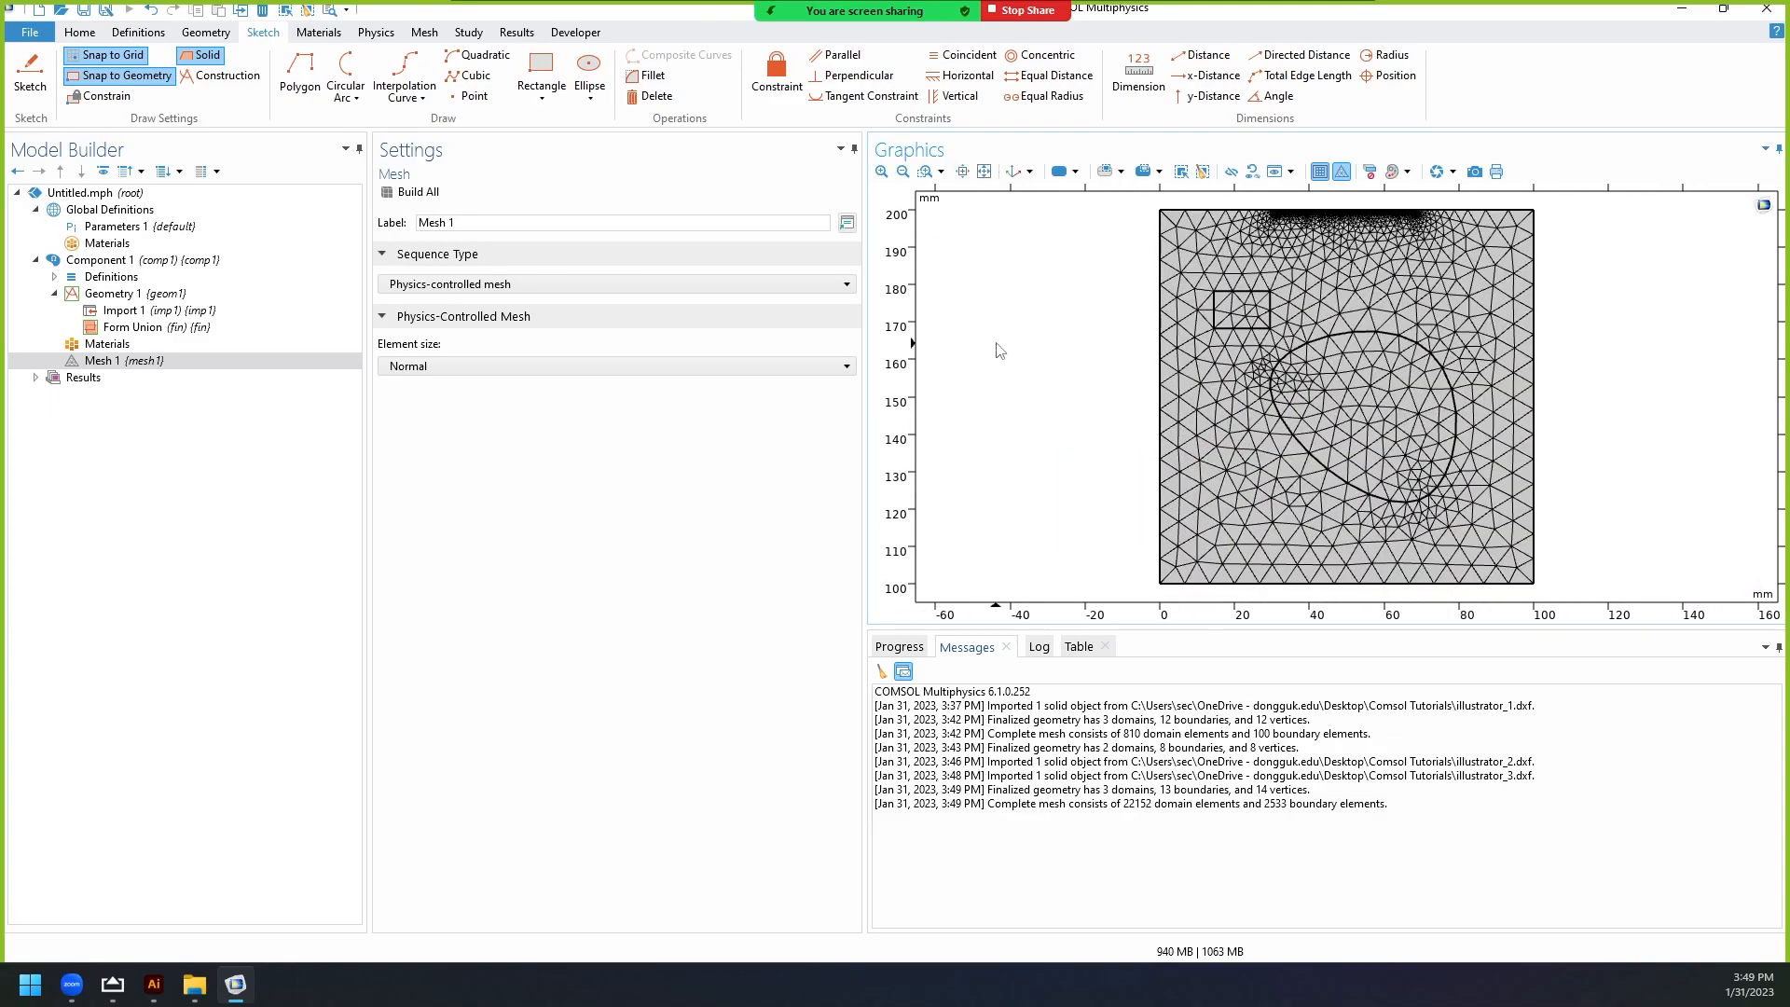
# Delete the added line near the square's upper edge from Geometry 1.
pyautogui.click(140, 297)
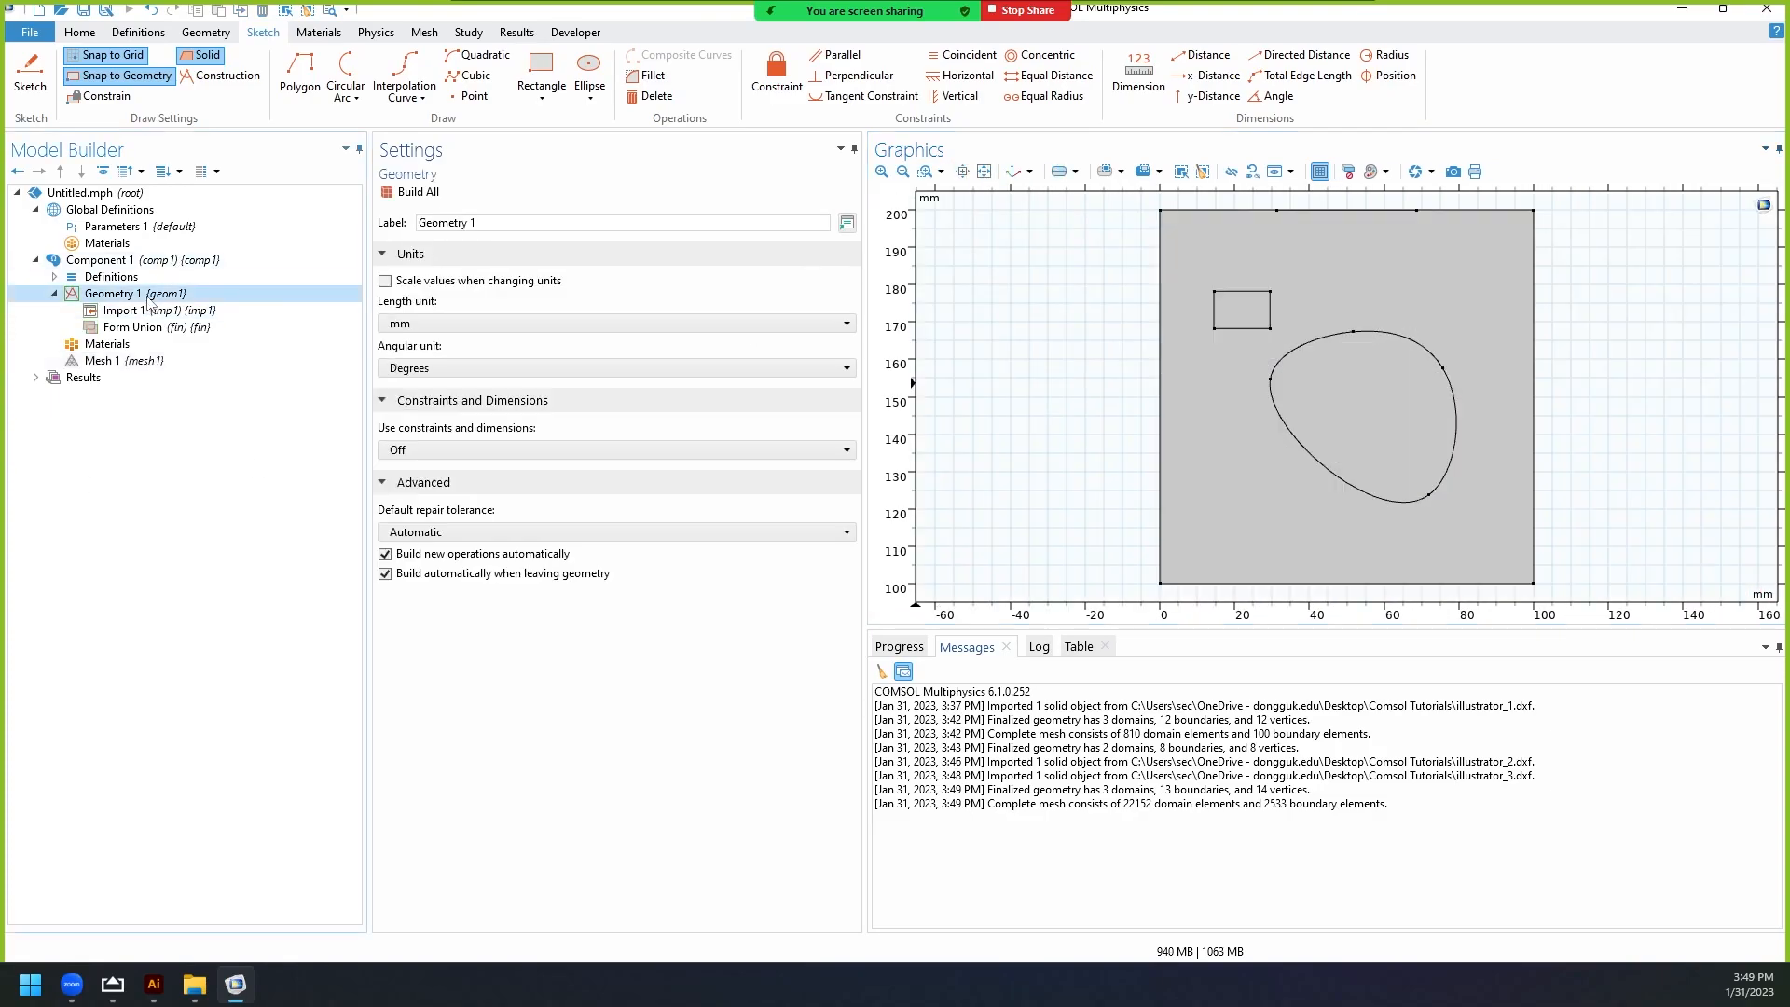
pyautogui.rightClick(147, 298)
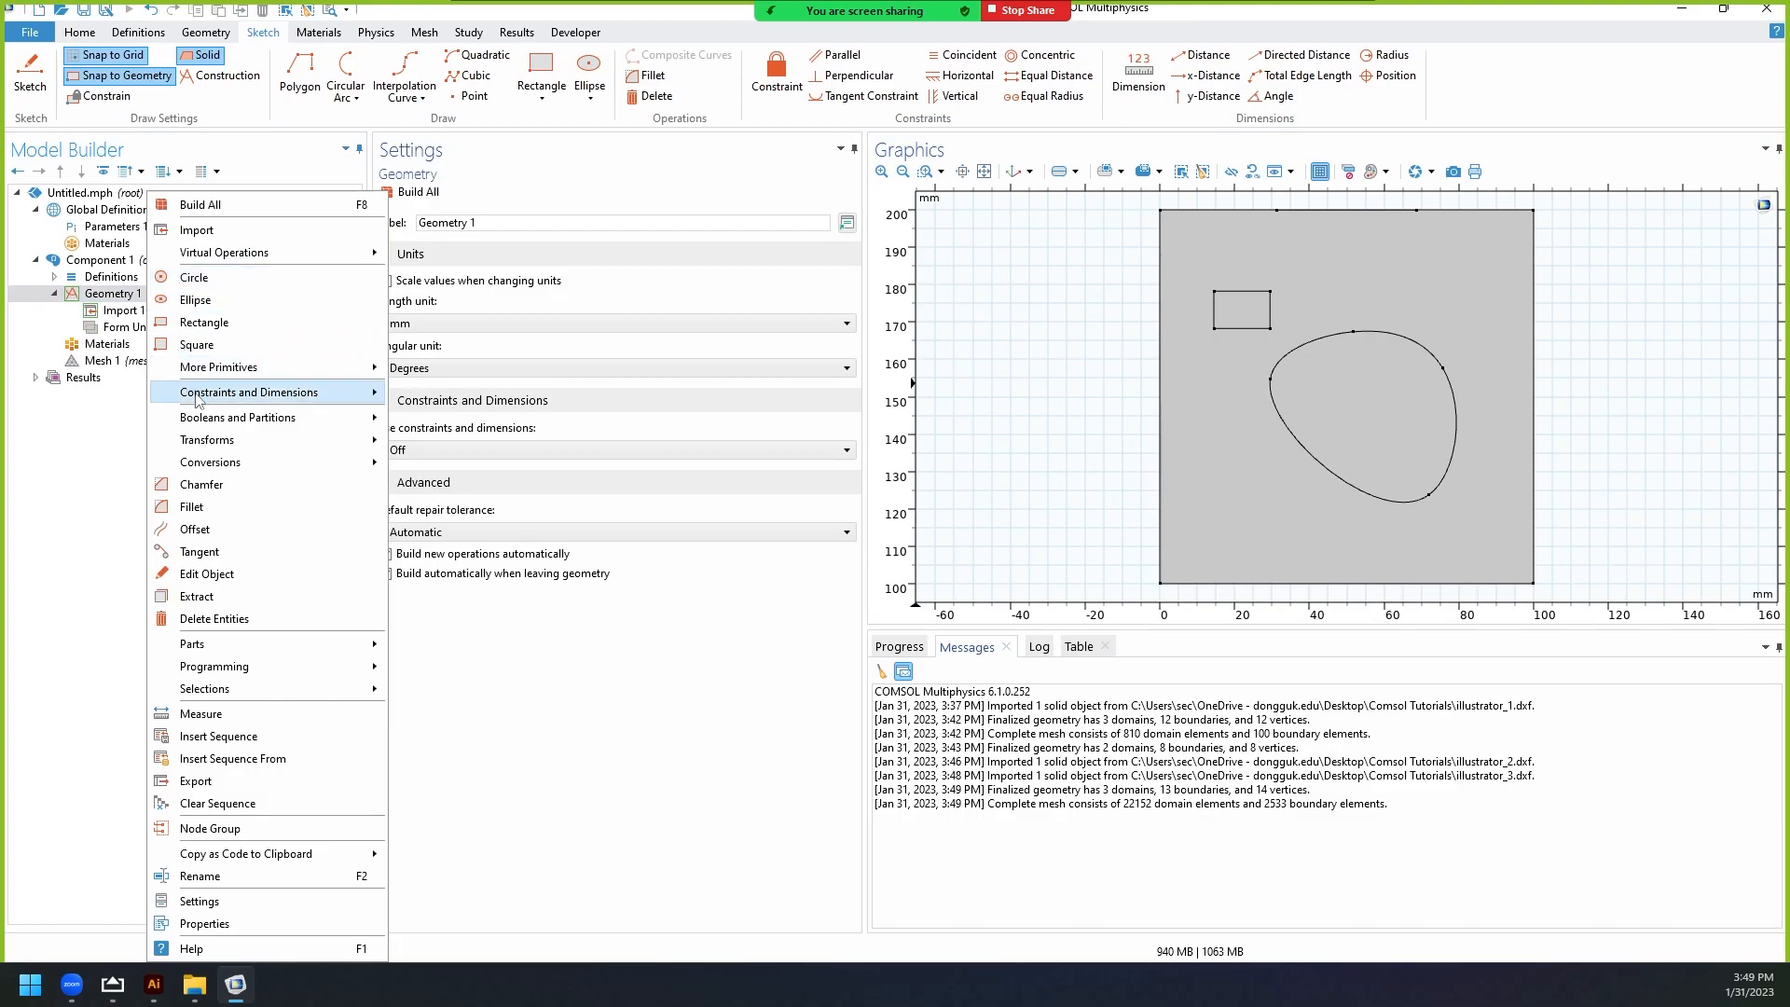
pyautogui.click(1100, 299)
pyautogui.click(1312, 213)
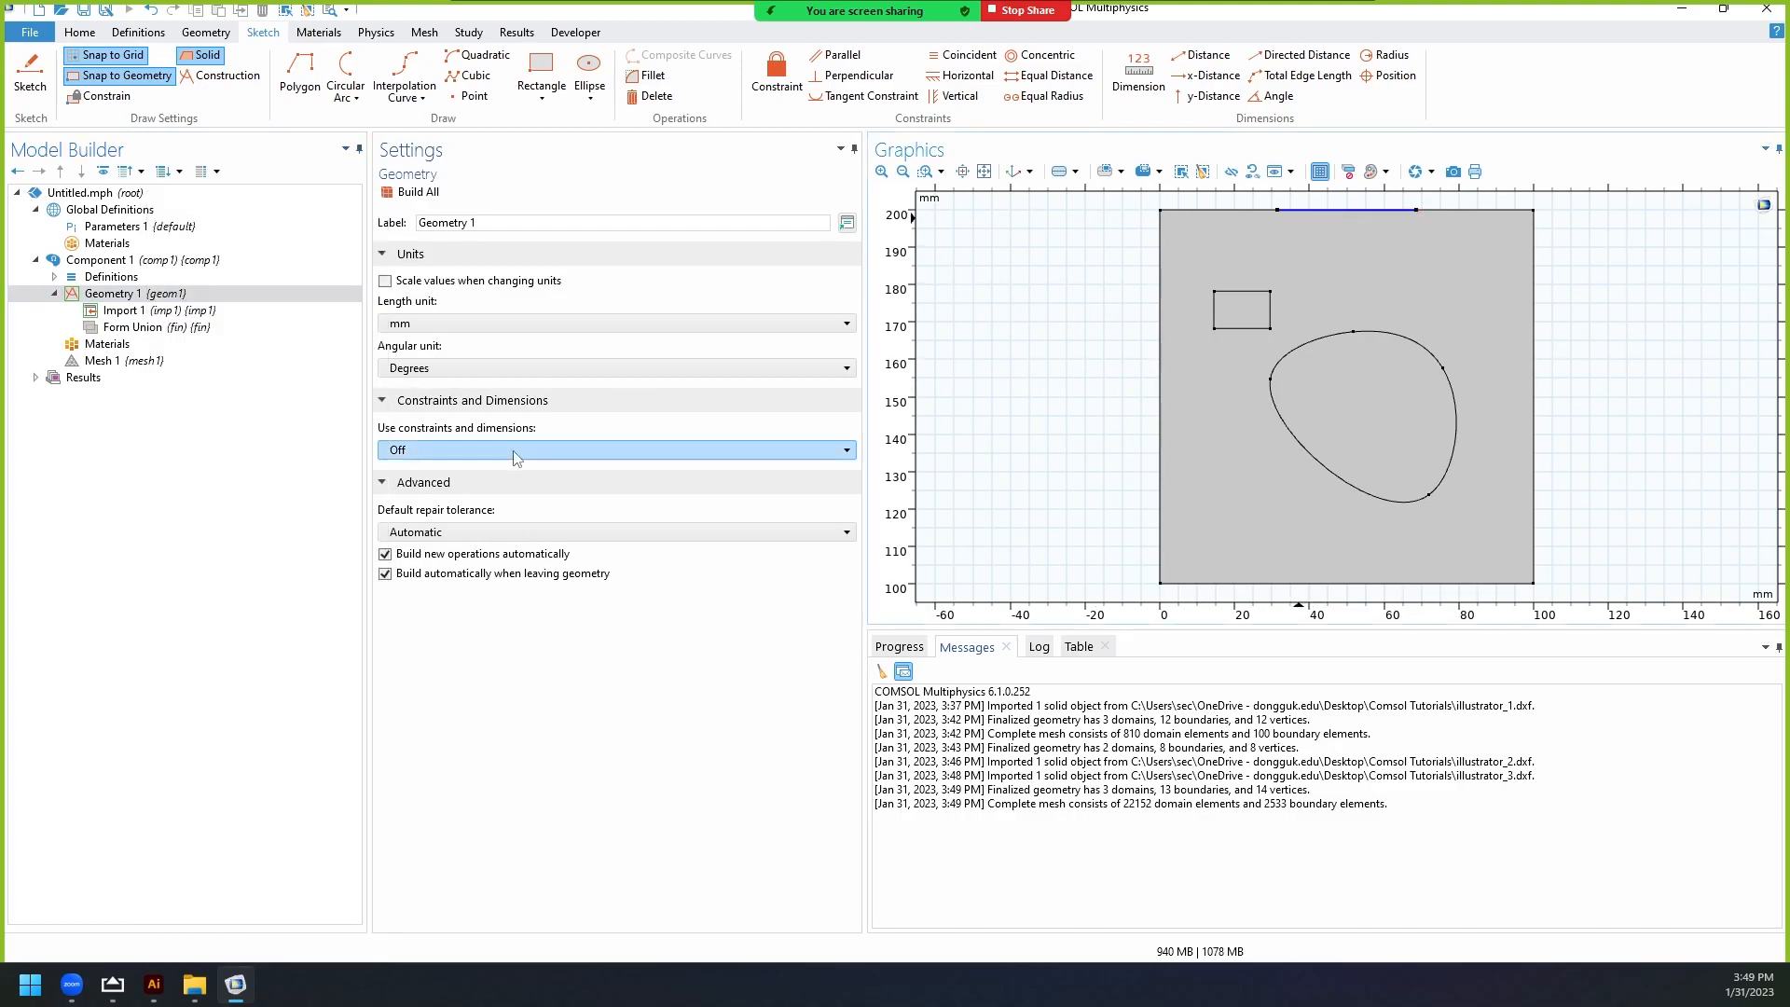
pyautogui.press('Delete')
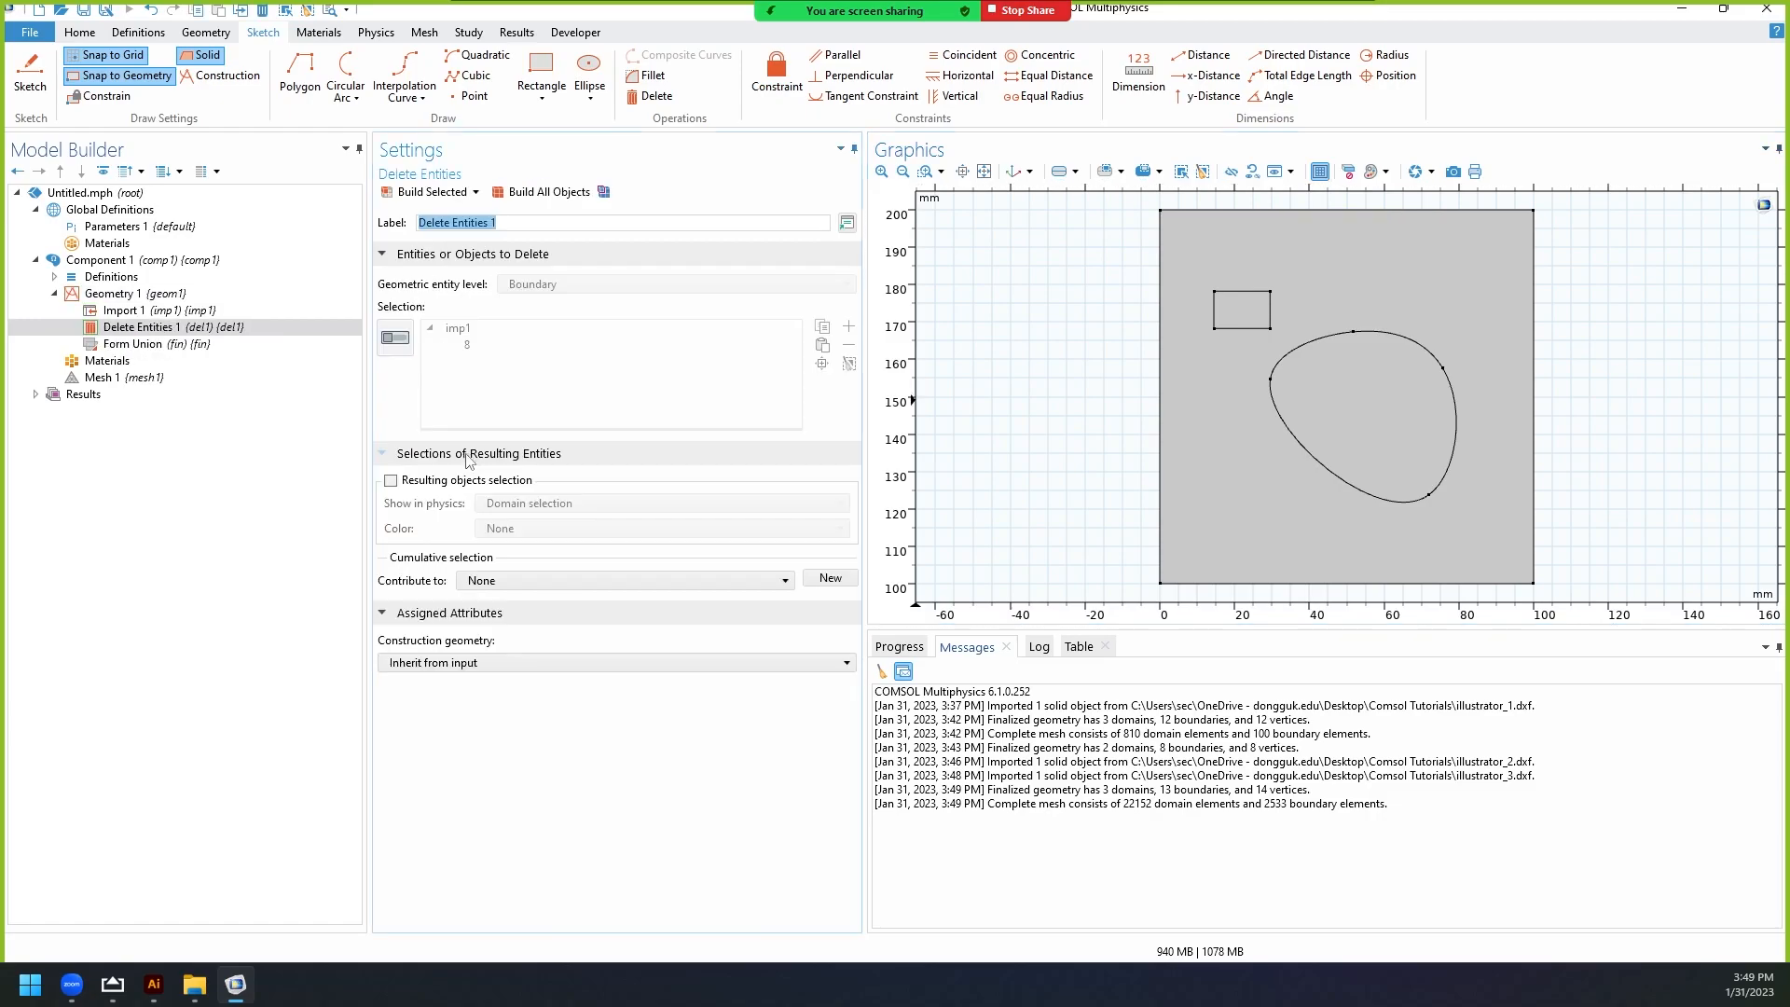
# Build the Form Union without the added line and rebuild Mesh 1.
pyautogui.click(149, 344)
pyautogui.click(410, 192)
pyautogui.click(124, 377)
pyautogui.click(419, 192)
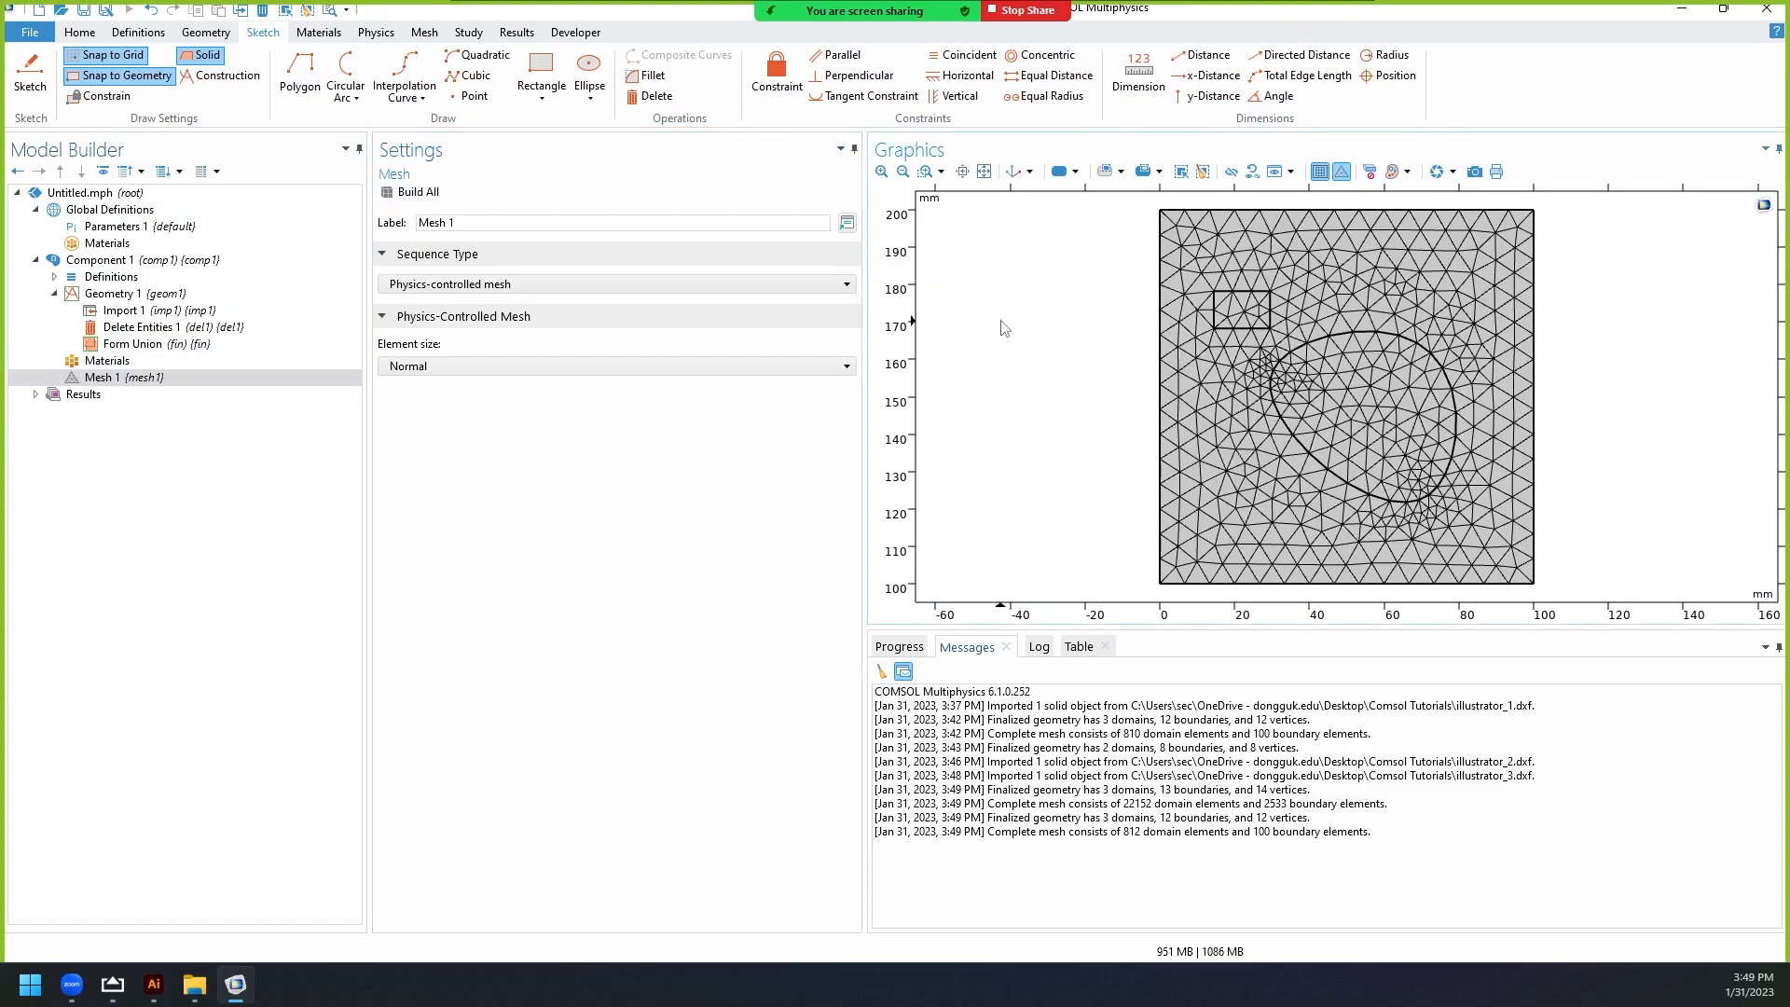
pyautogui.click(1194, 484)
# Switch to Illustrator and align the added line and the outer square by their top edges.
pyautogui.moveTo(155, 995)
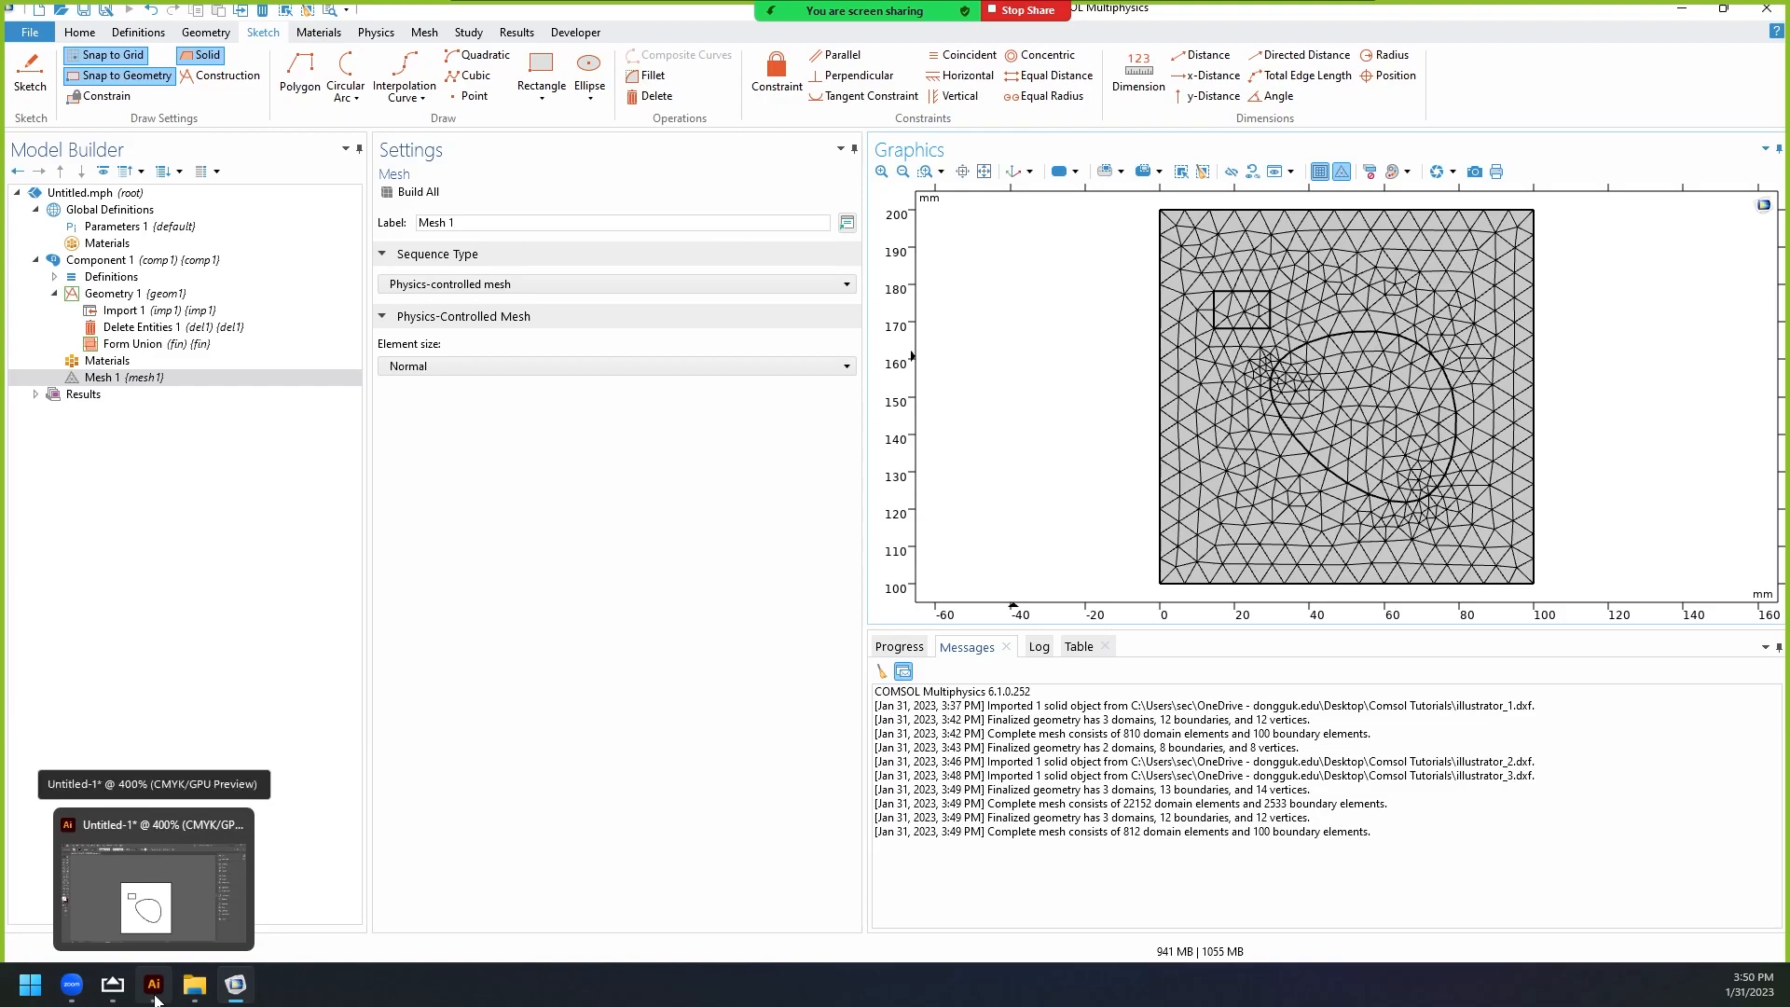
pyautogui.click(155, 995)
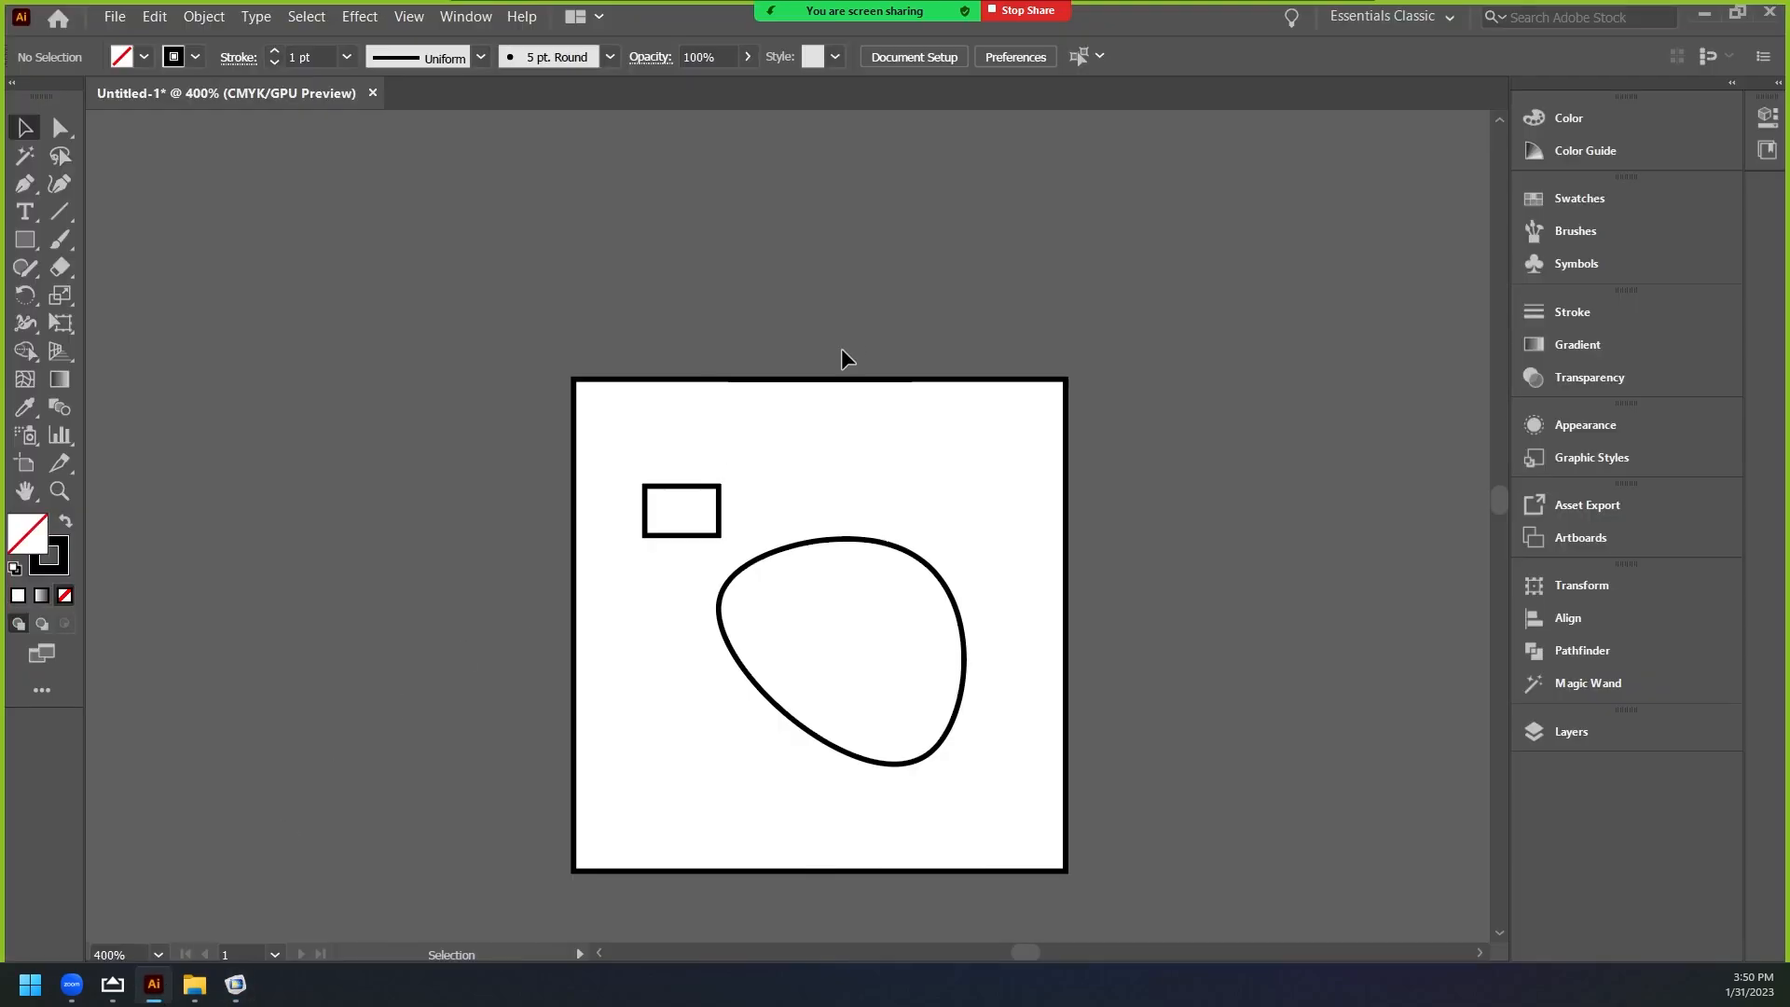
pyautogui.keyDown('alt'); pyautogui.scroll(3, 839, 356); pyautogui.keyUp('alt')
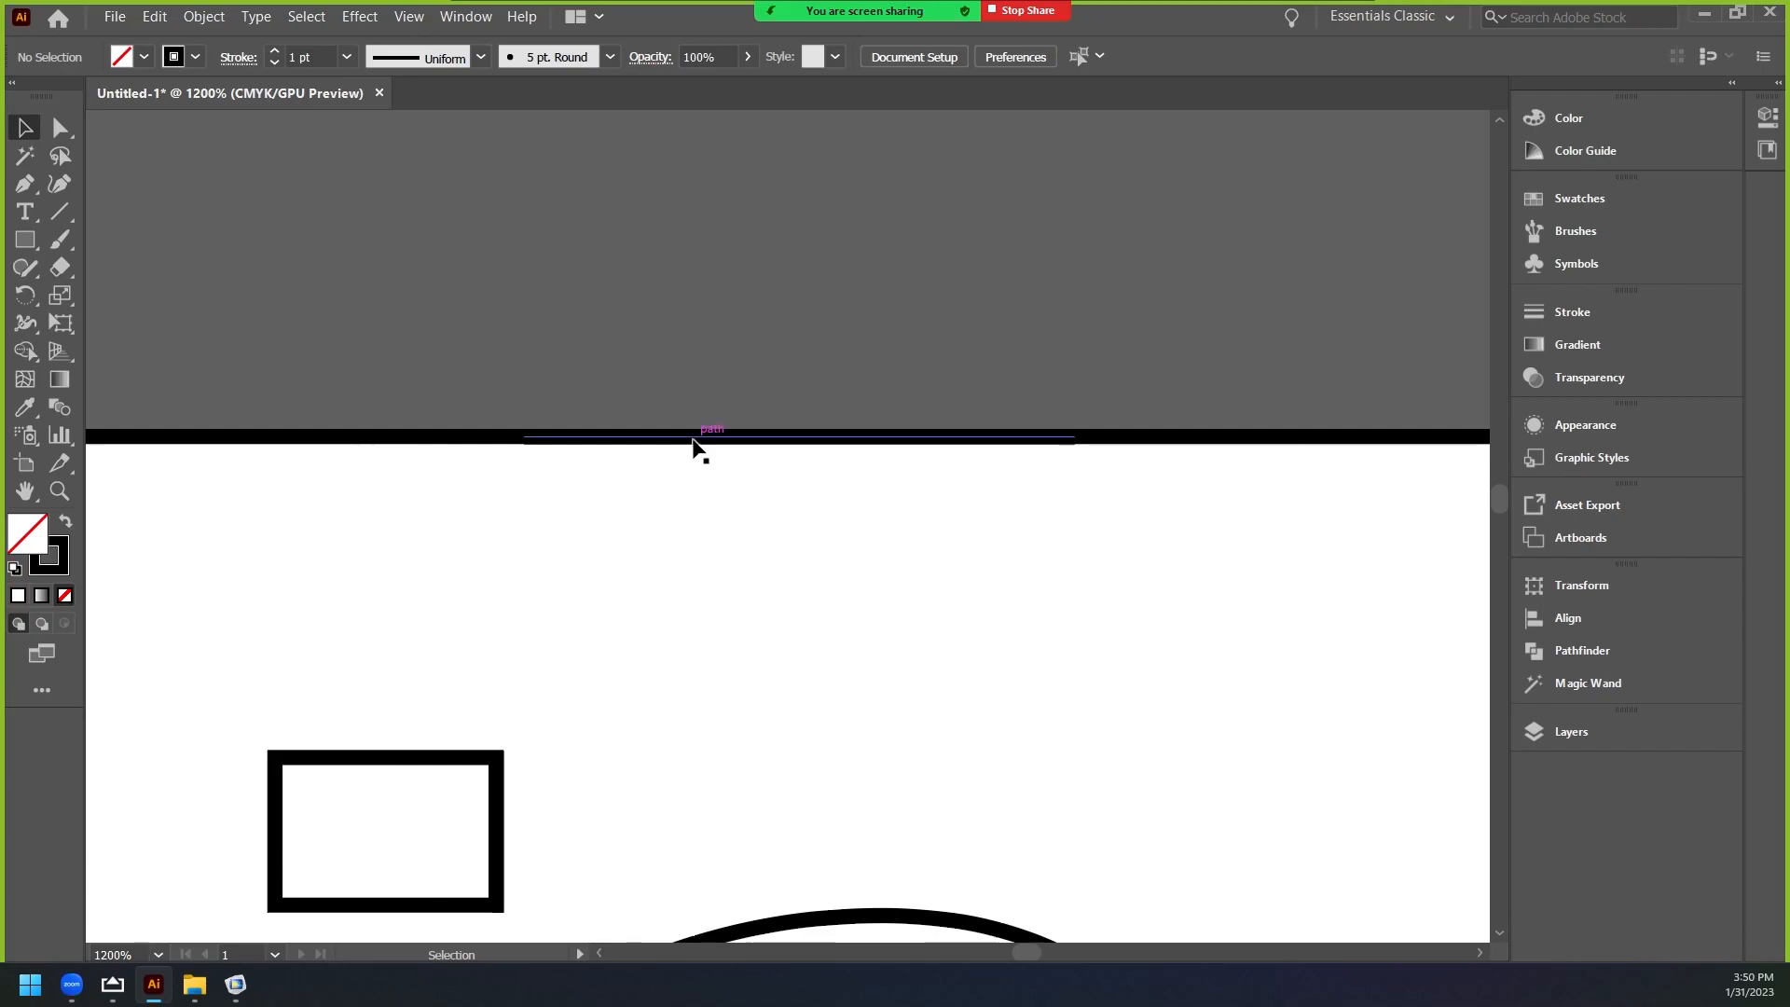
pyautogui.click(699, 446)
pyautogui.keyDown('shift'); pyautogui.click(433, 438); pyautogui.keyUp('shift')
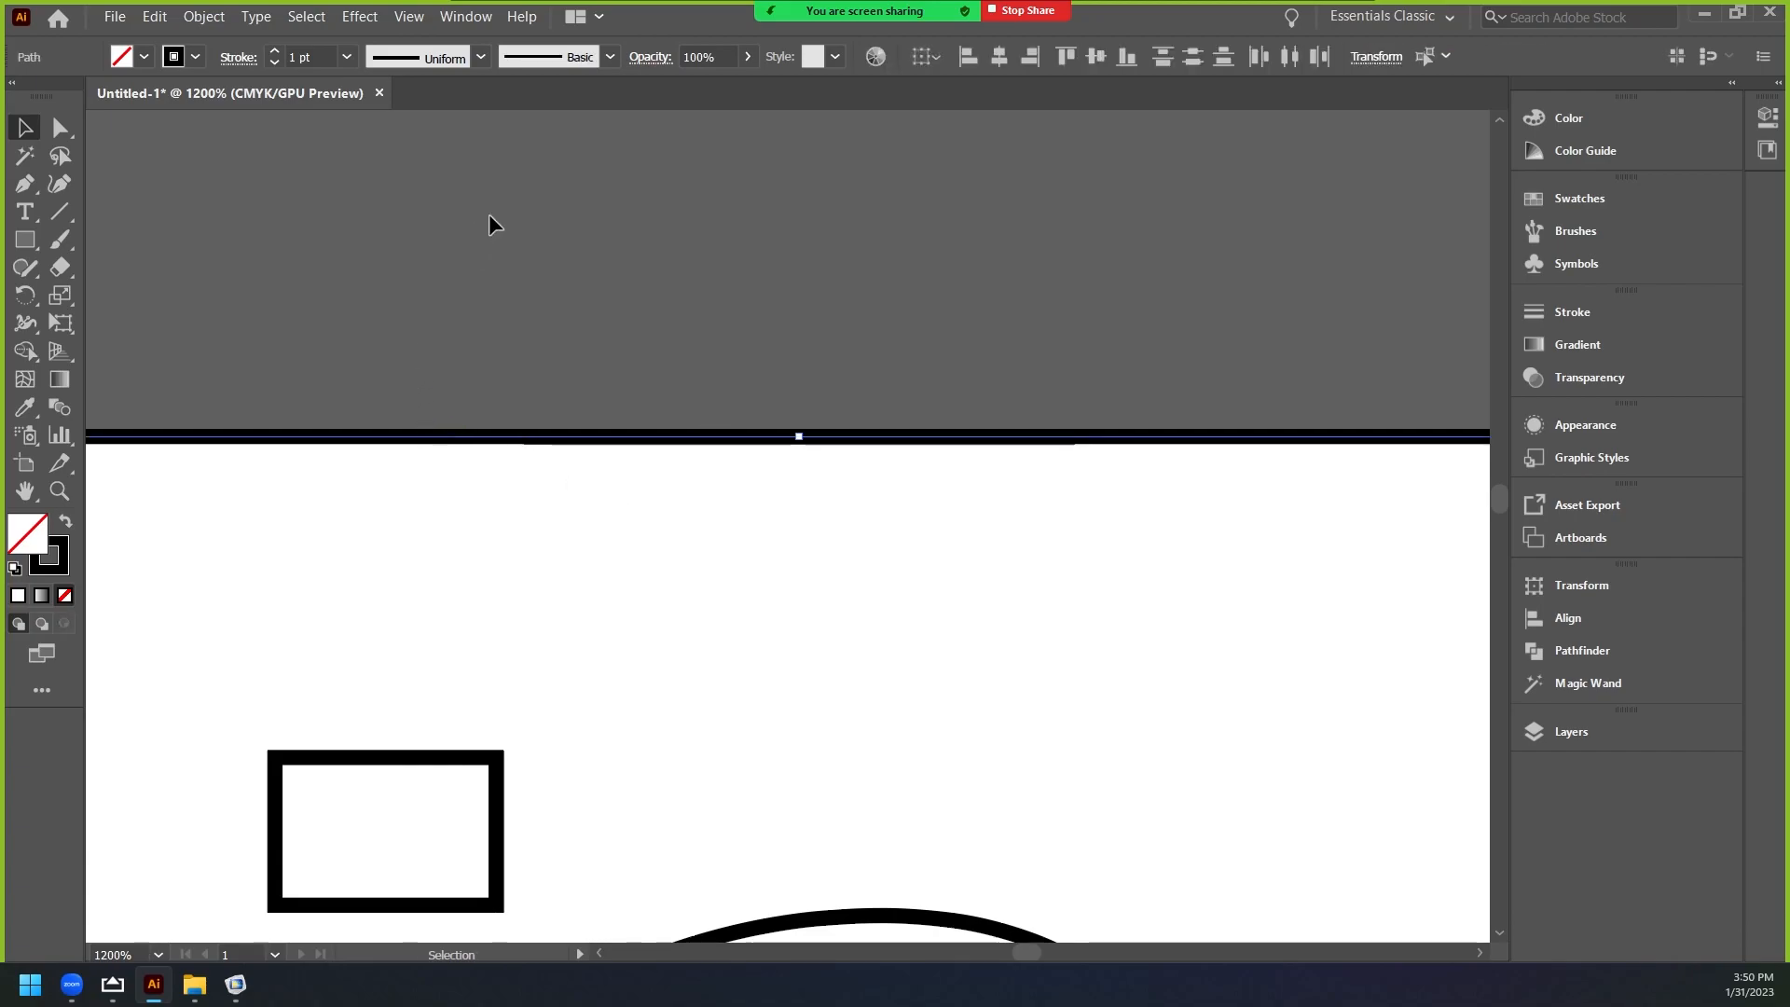
pyautogui.click(1062, 57)
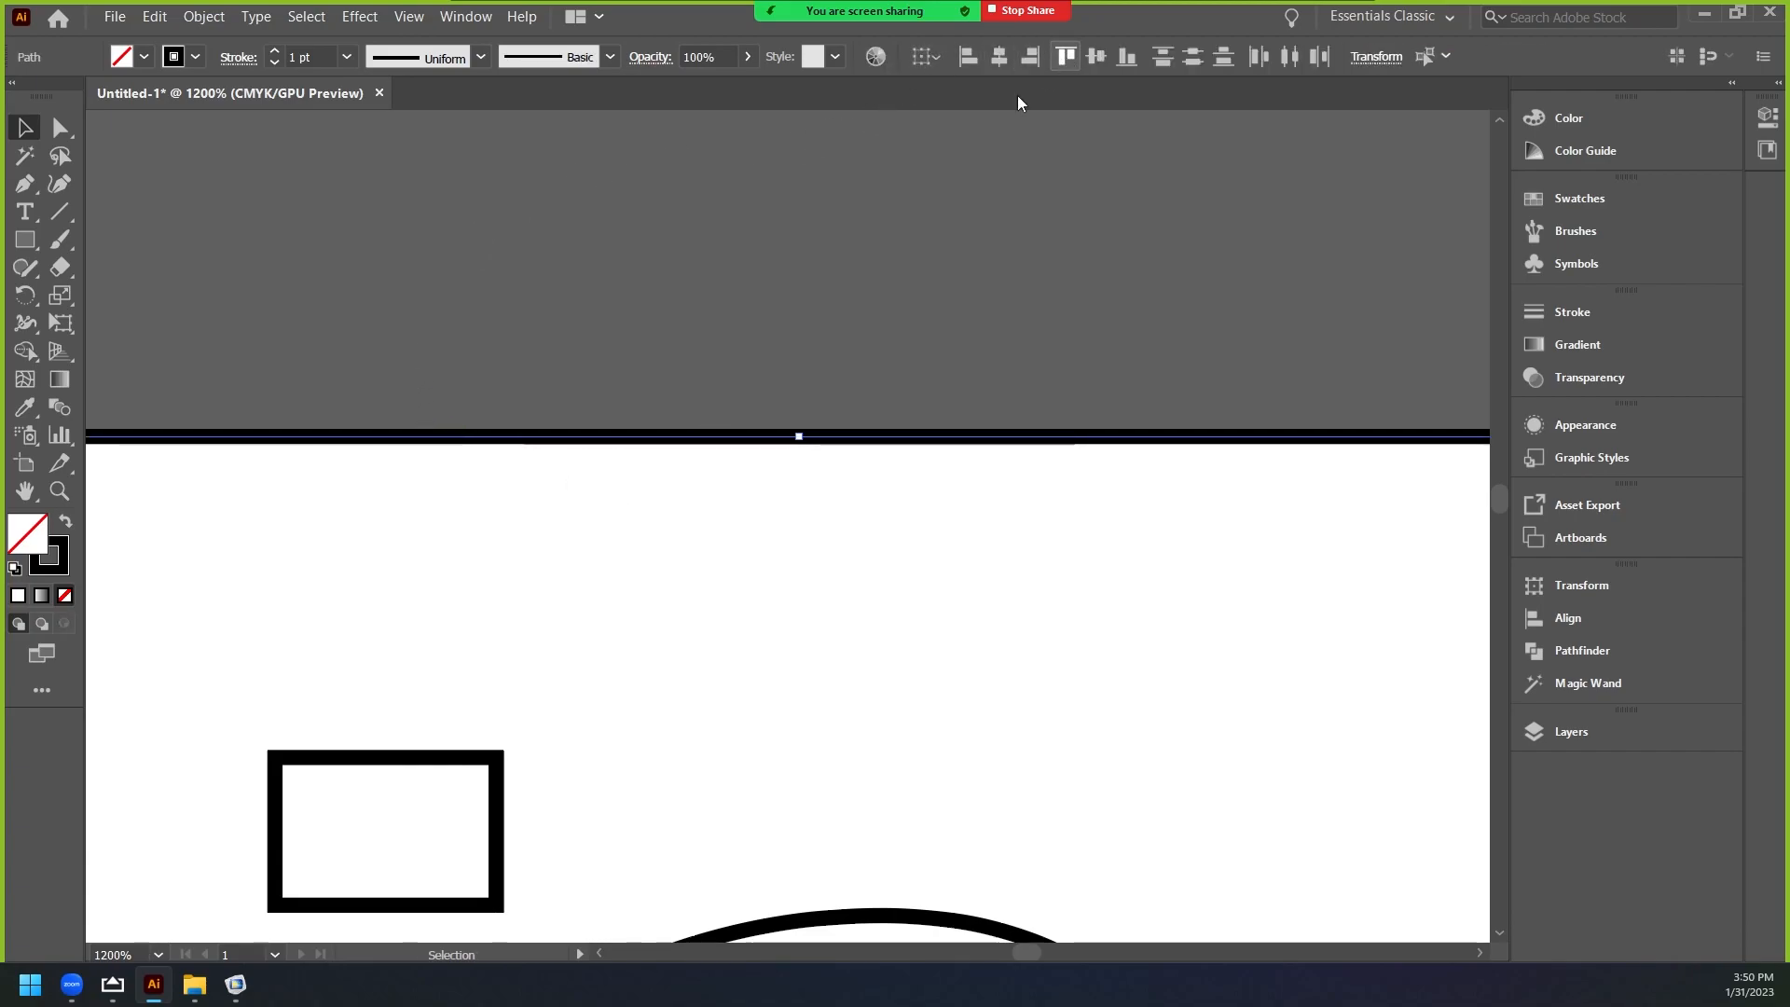
pyautogui.click(589, 348)
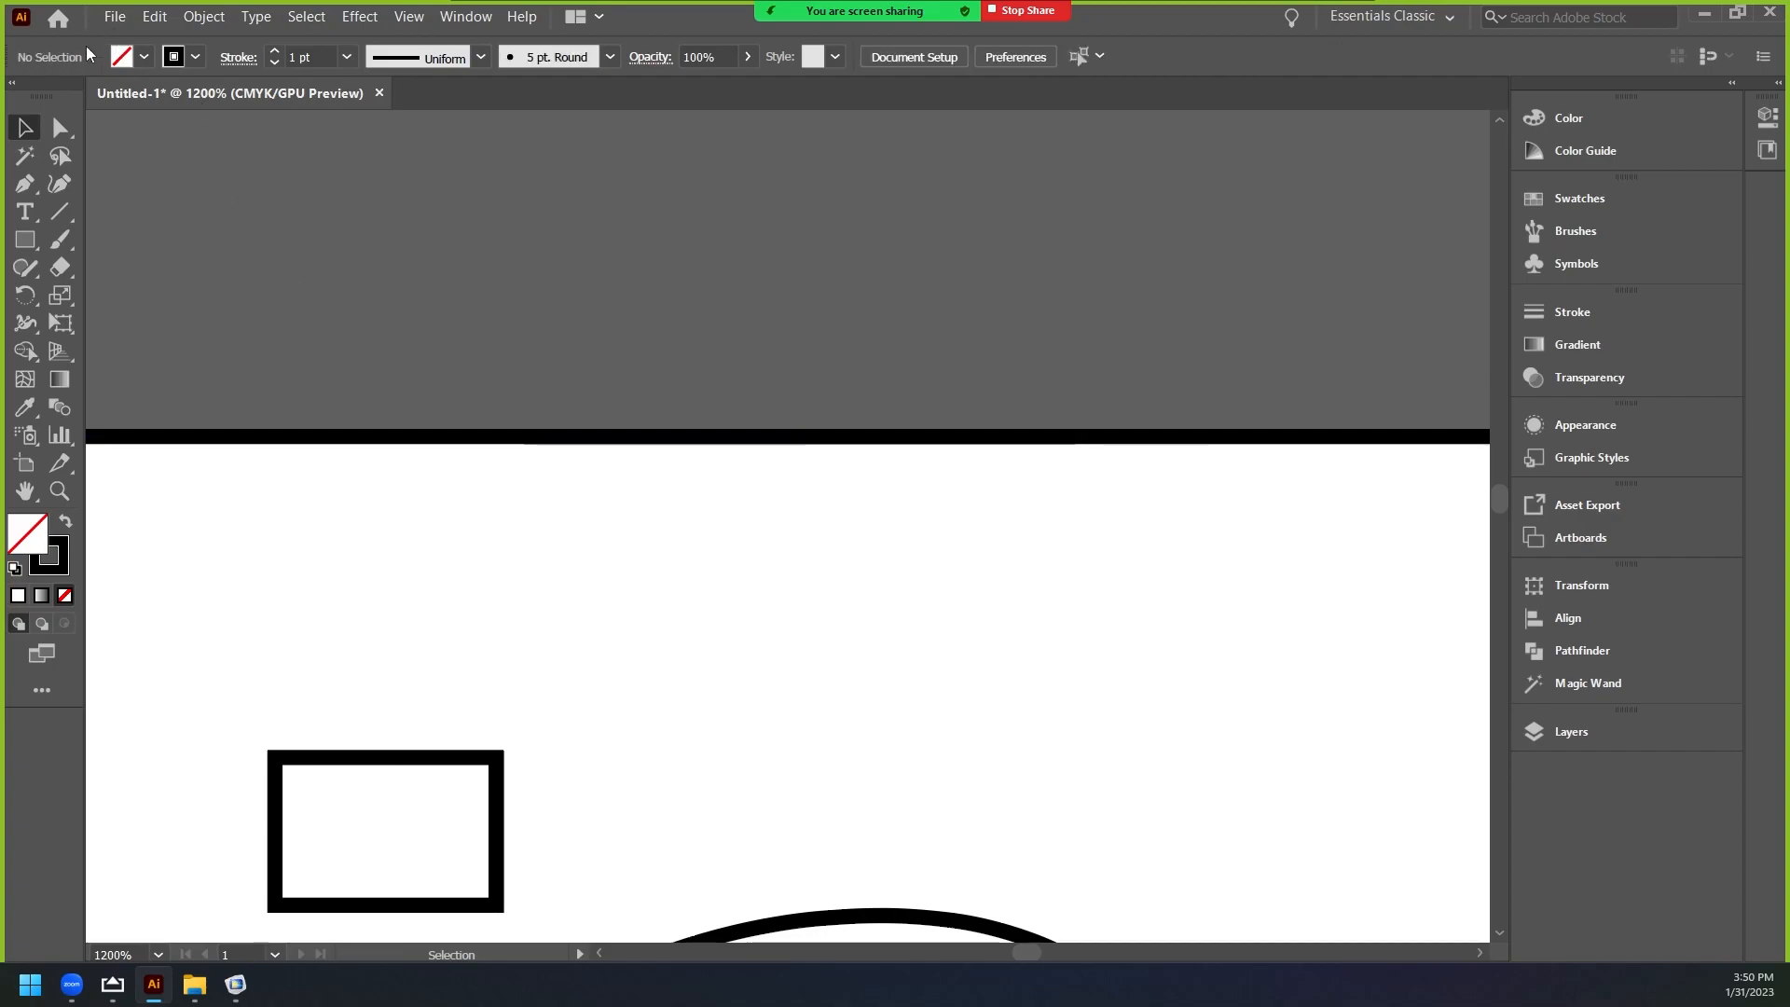
# Export the aligned drawing as illustrator_4.dxf, keeping the scale of 1 point to 1 unit.
pyautogui.click(115, 16)
pyautogui.moveTo(268, 388)
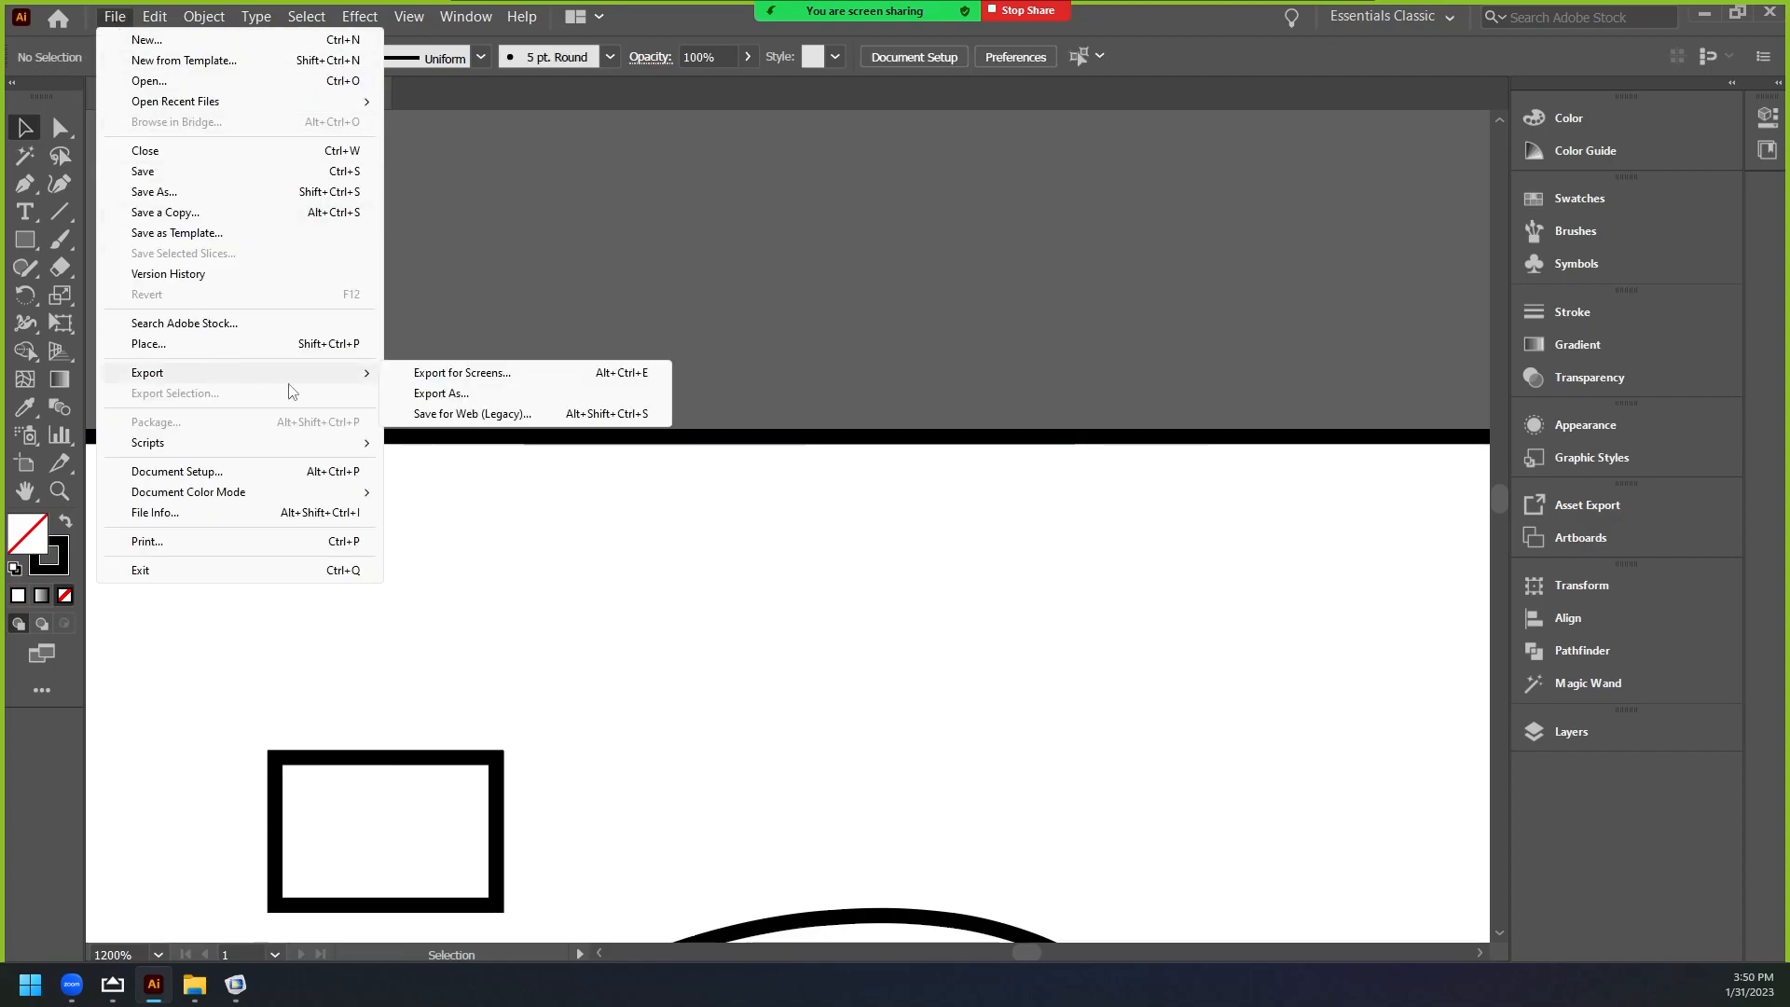
pyautogui.click(503, 392)
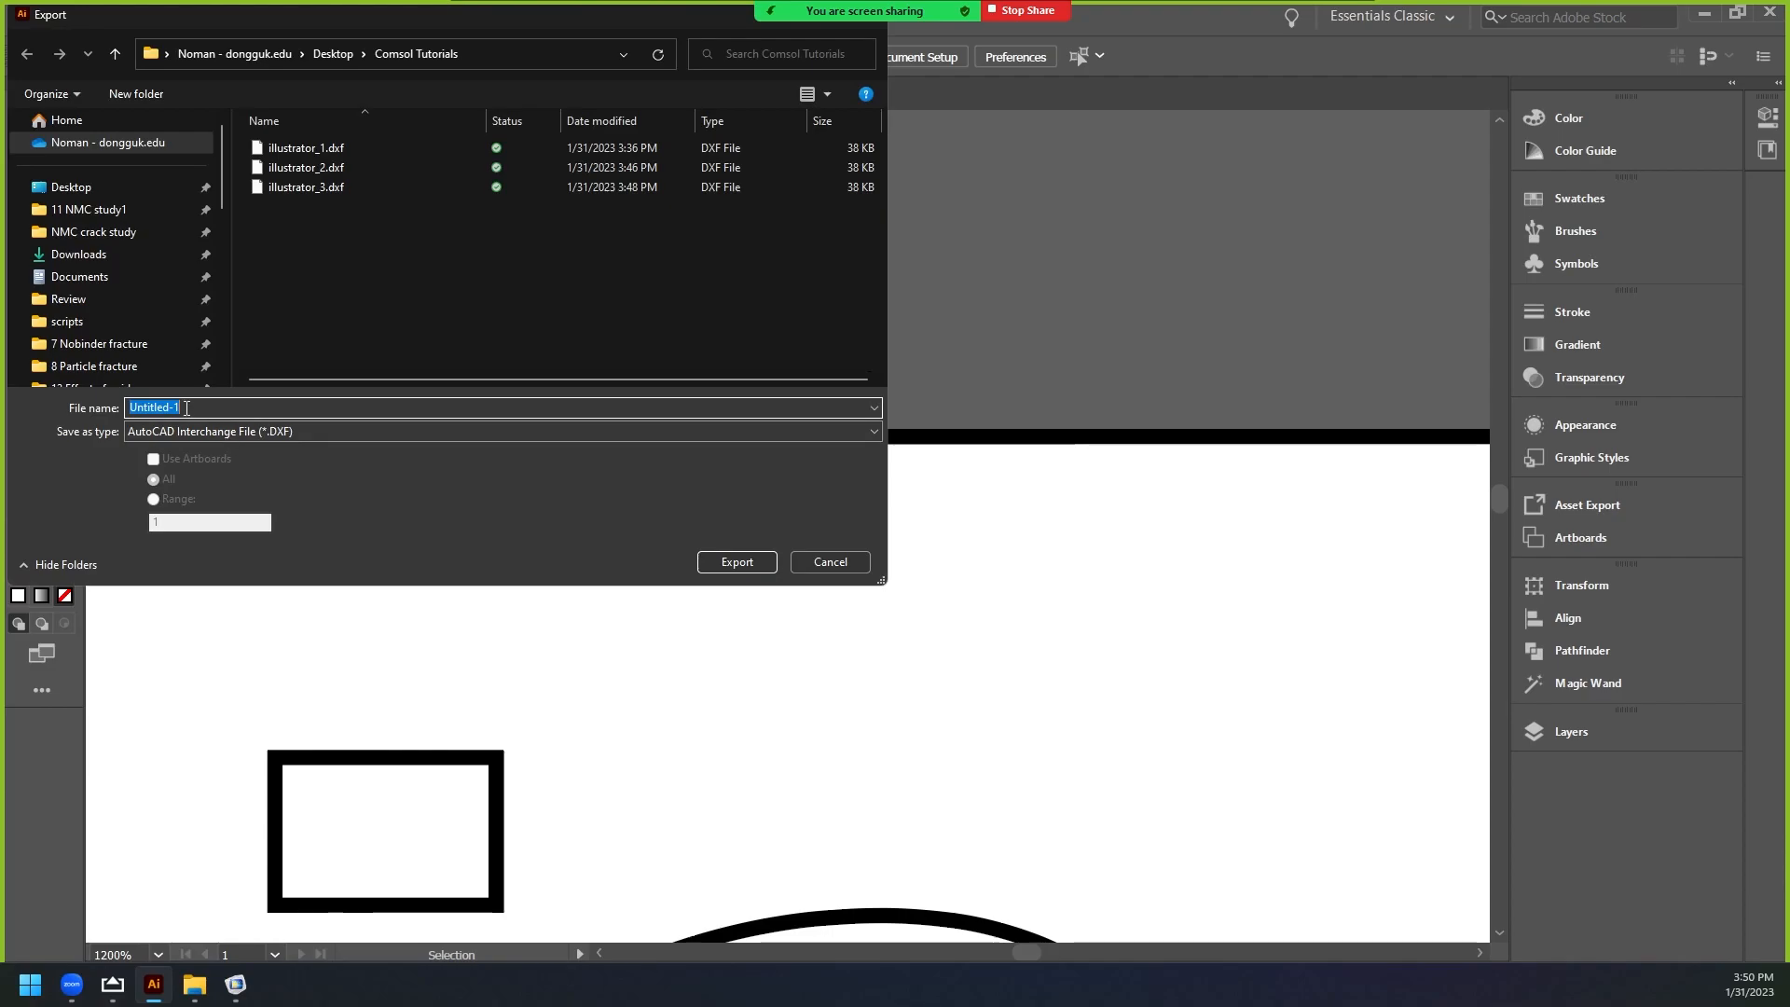
pyautogui.click(362, 184)
pyautogui.click(205, 408)
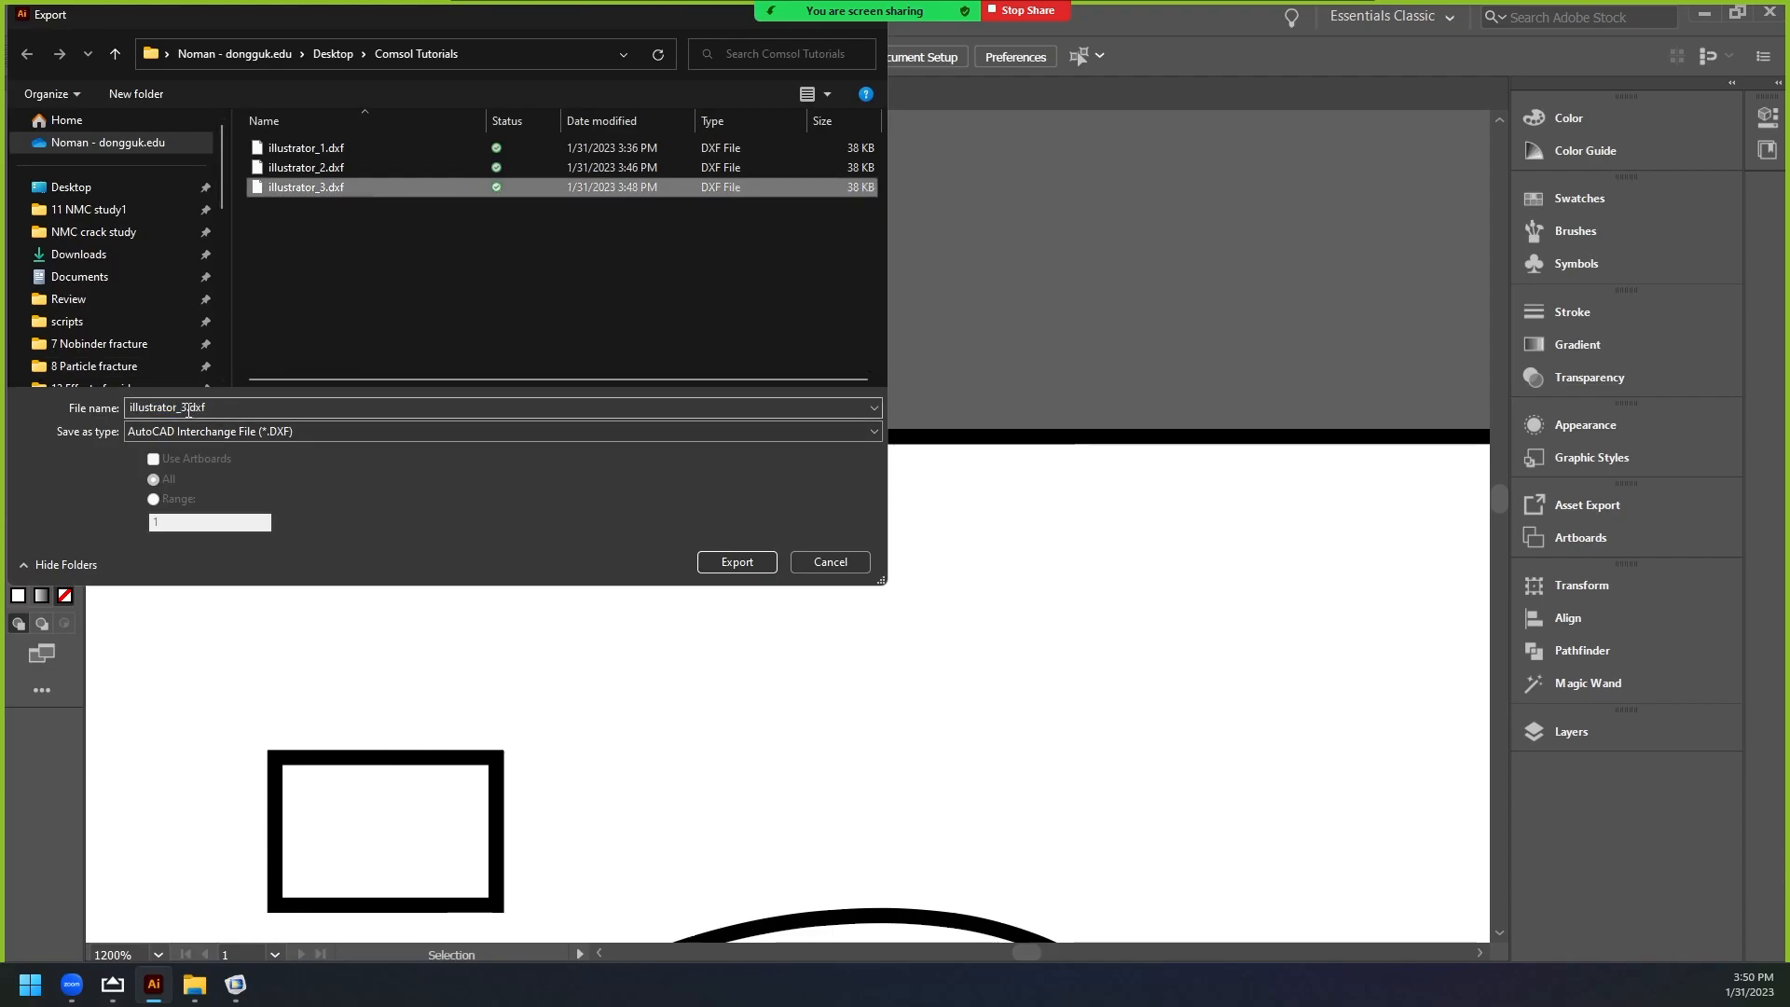
pyautogui.click(188, 404)
pyautogui.press('BackSpace')
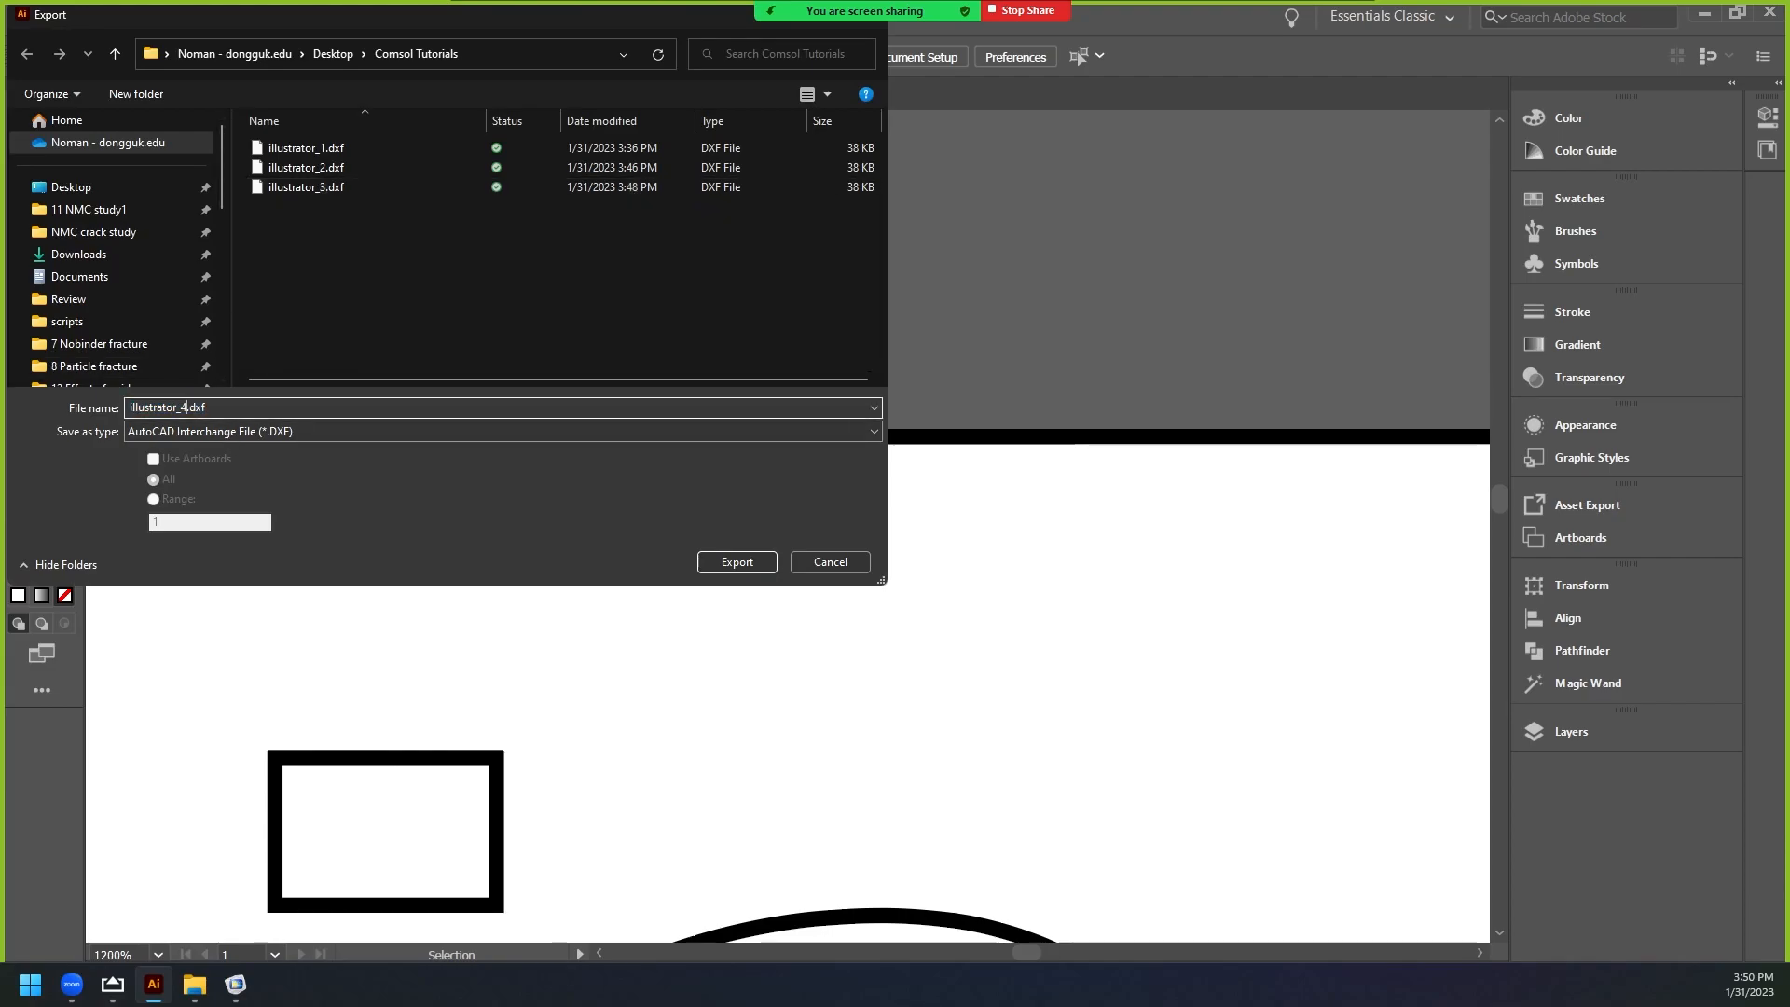
pyautogui.press('Return')
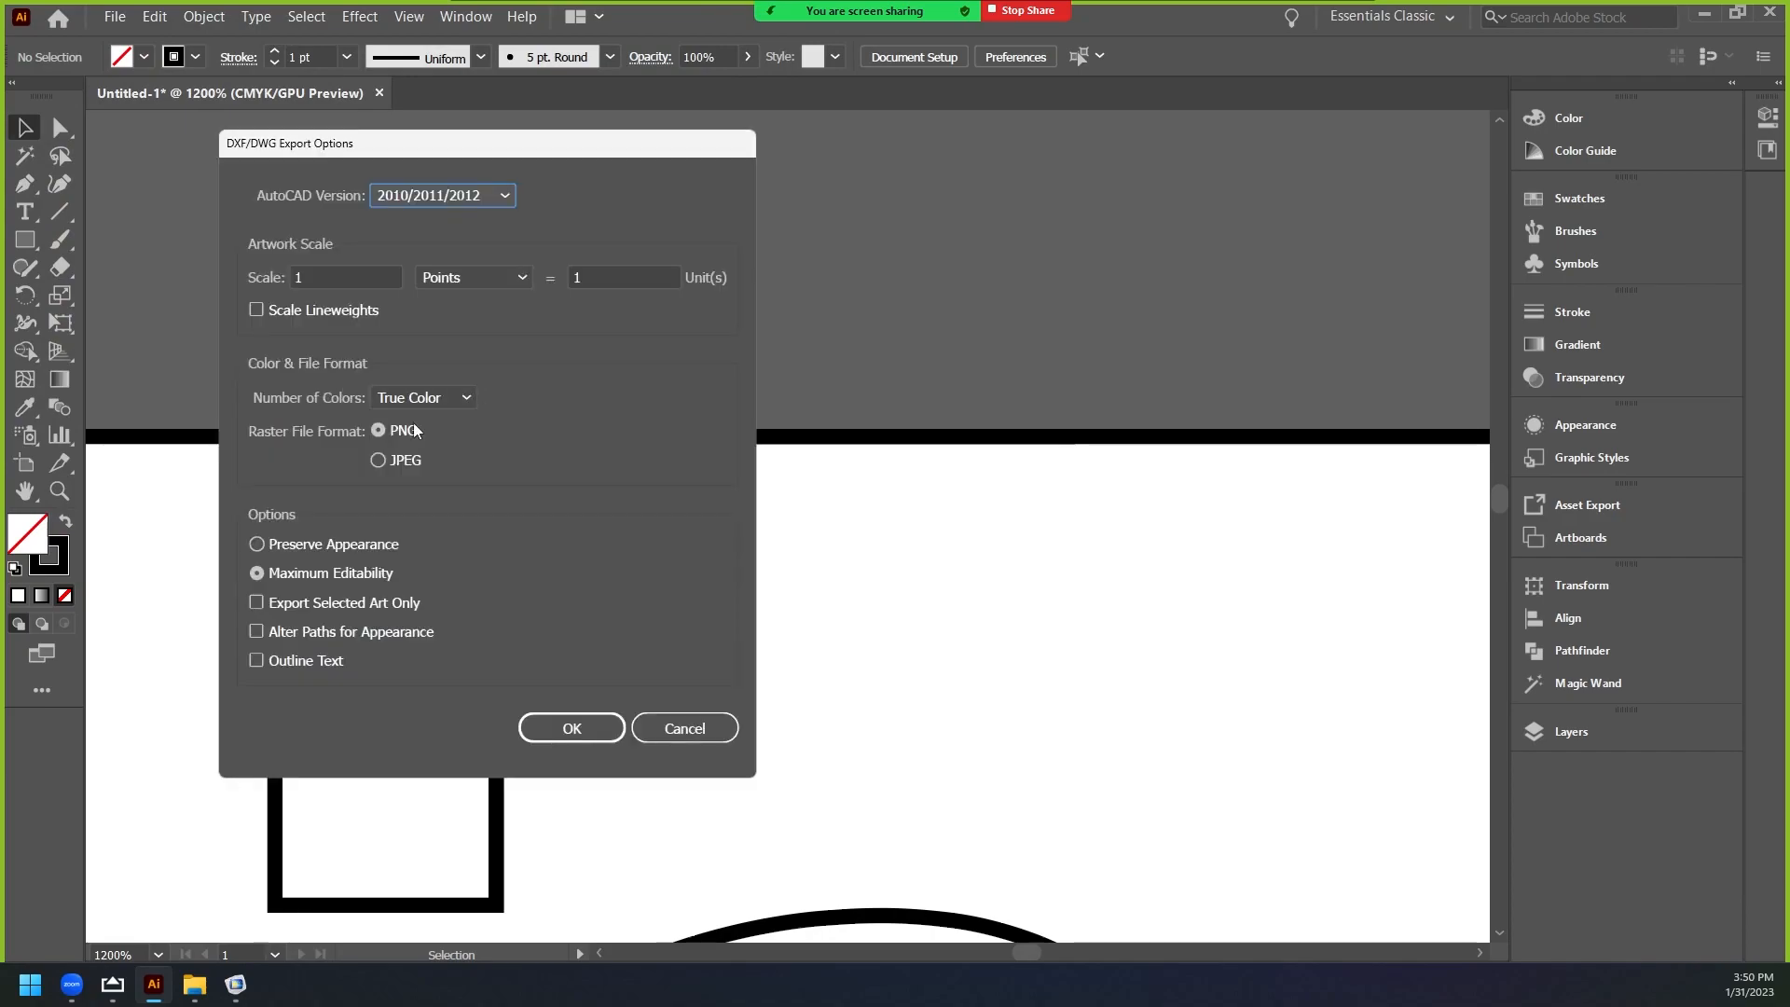
pyautogui.click(569, 727)
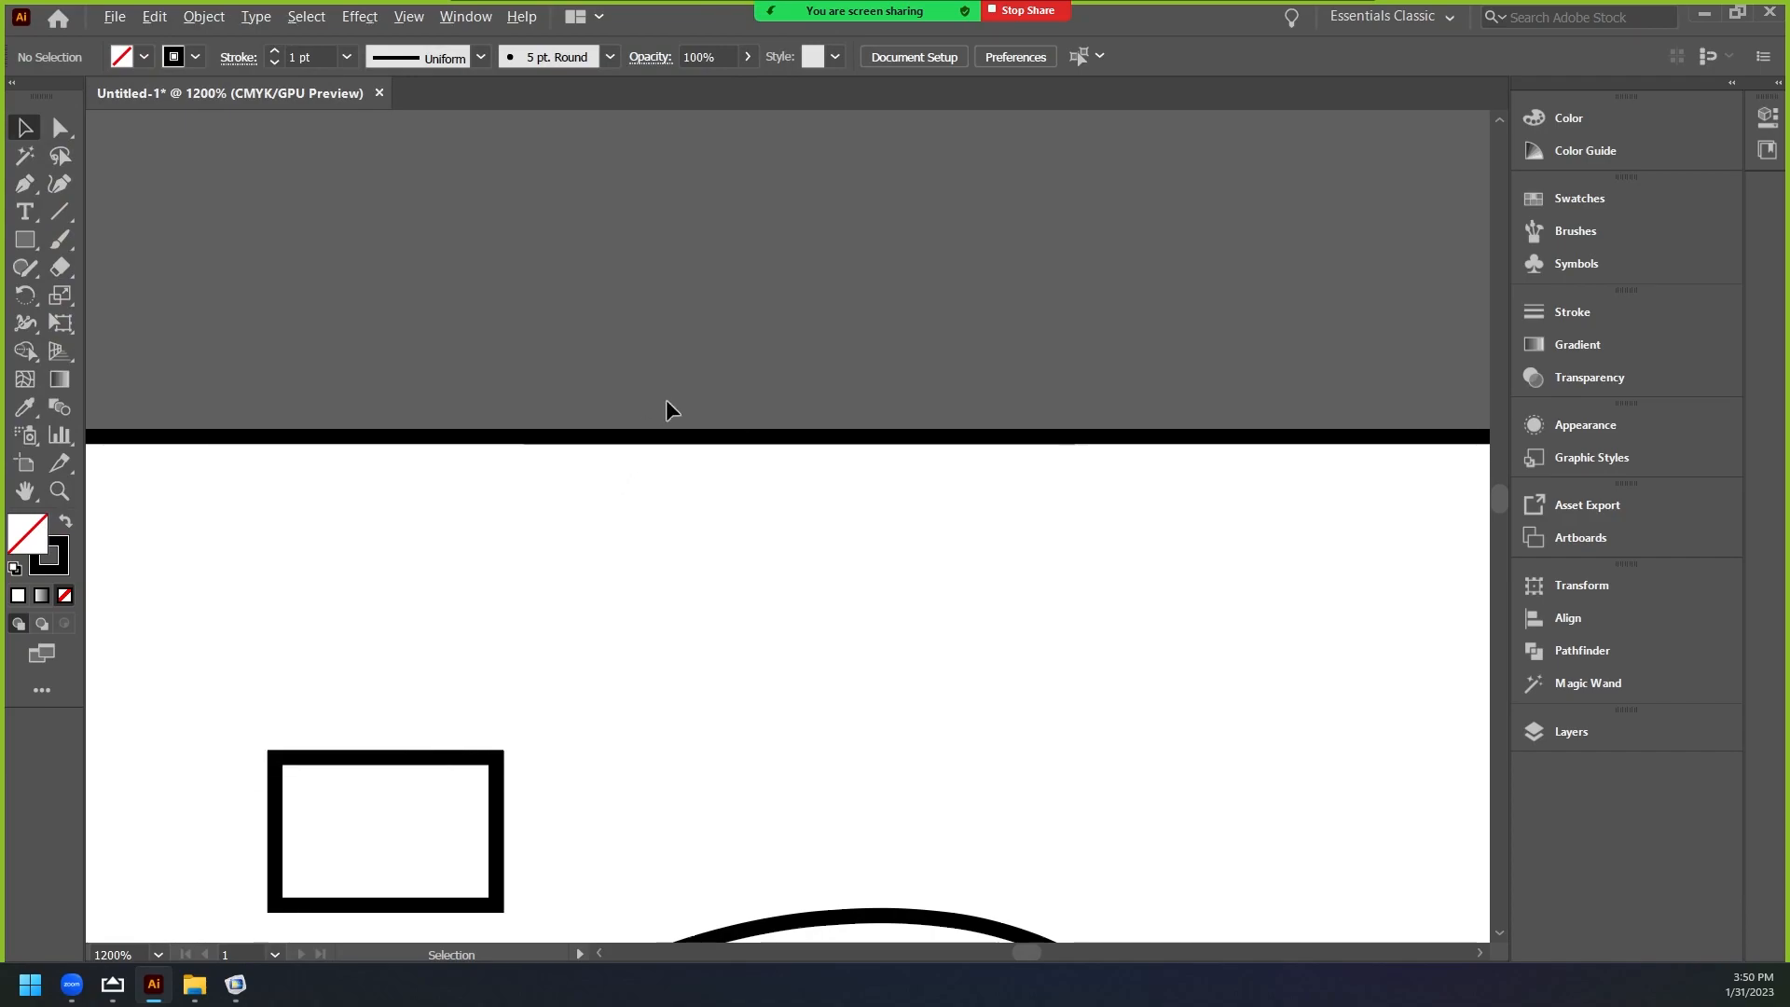
# Bring the whole drawing back into view and switch to COMSOL.
pyautogui.keyDown('alt'); pyautogui.scroll(-5, 667, 409); pyautogui.keyUp('alt')
pyautogui.keyDown('alt'); pyautogui.scroll(2, 668, 505); pyautogui.keyUp('alt')
pyautogui.moveTo(238, 995)
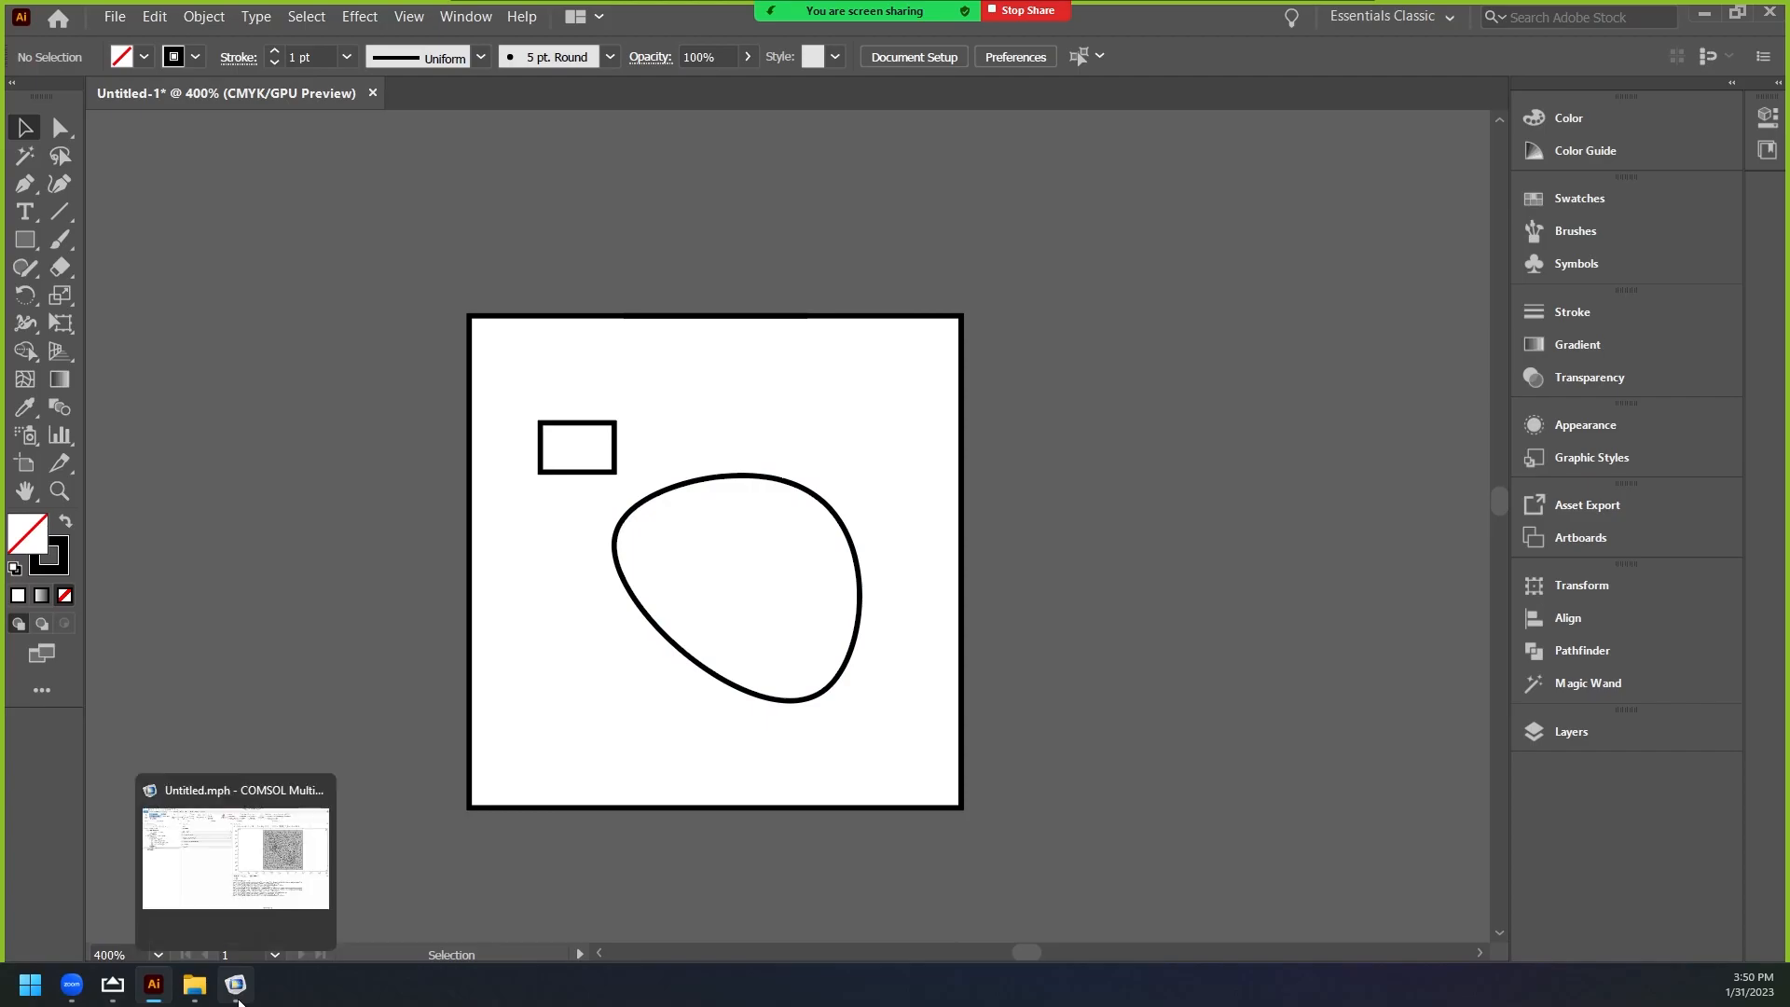
pyautogui.click(238, 998)
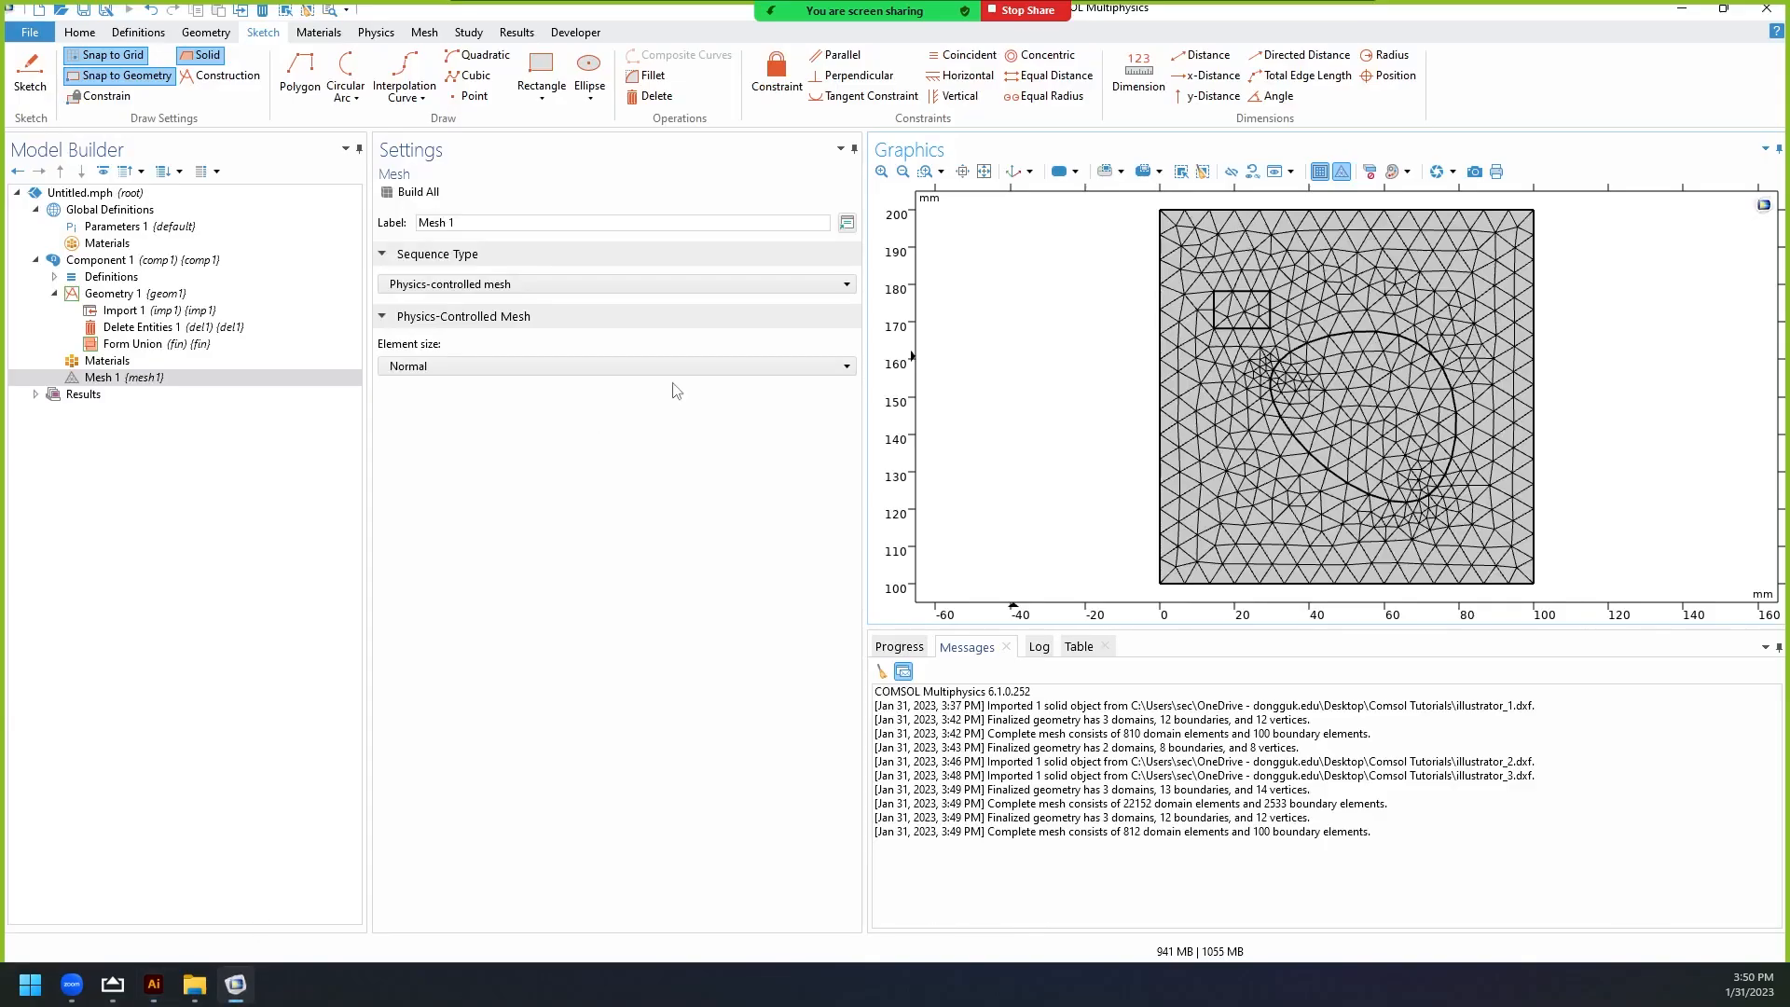
# Remove the Delete Entities 1 operation from the Geometry 1 sequence.
pyautogui.click(149, 311)
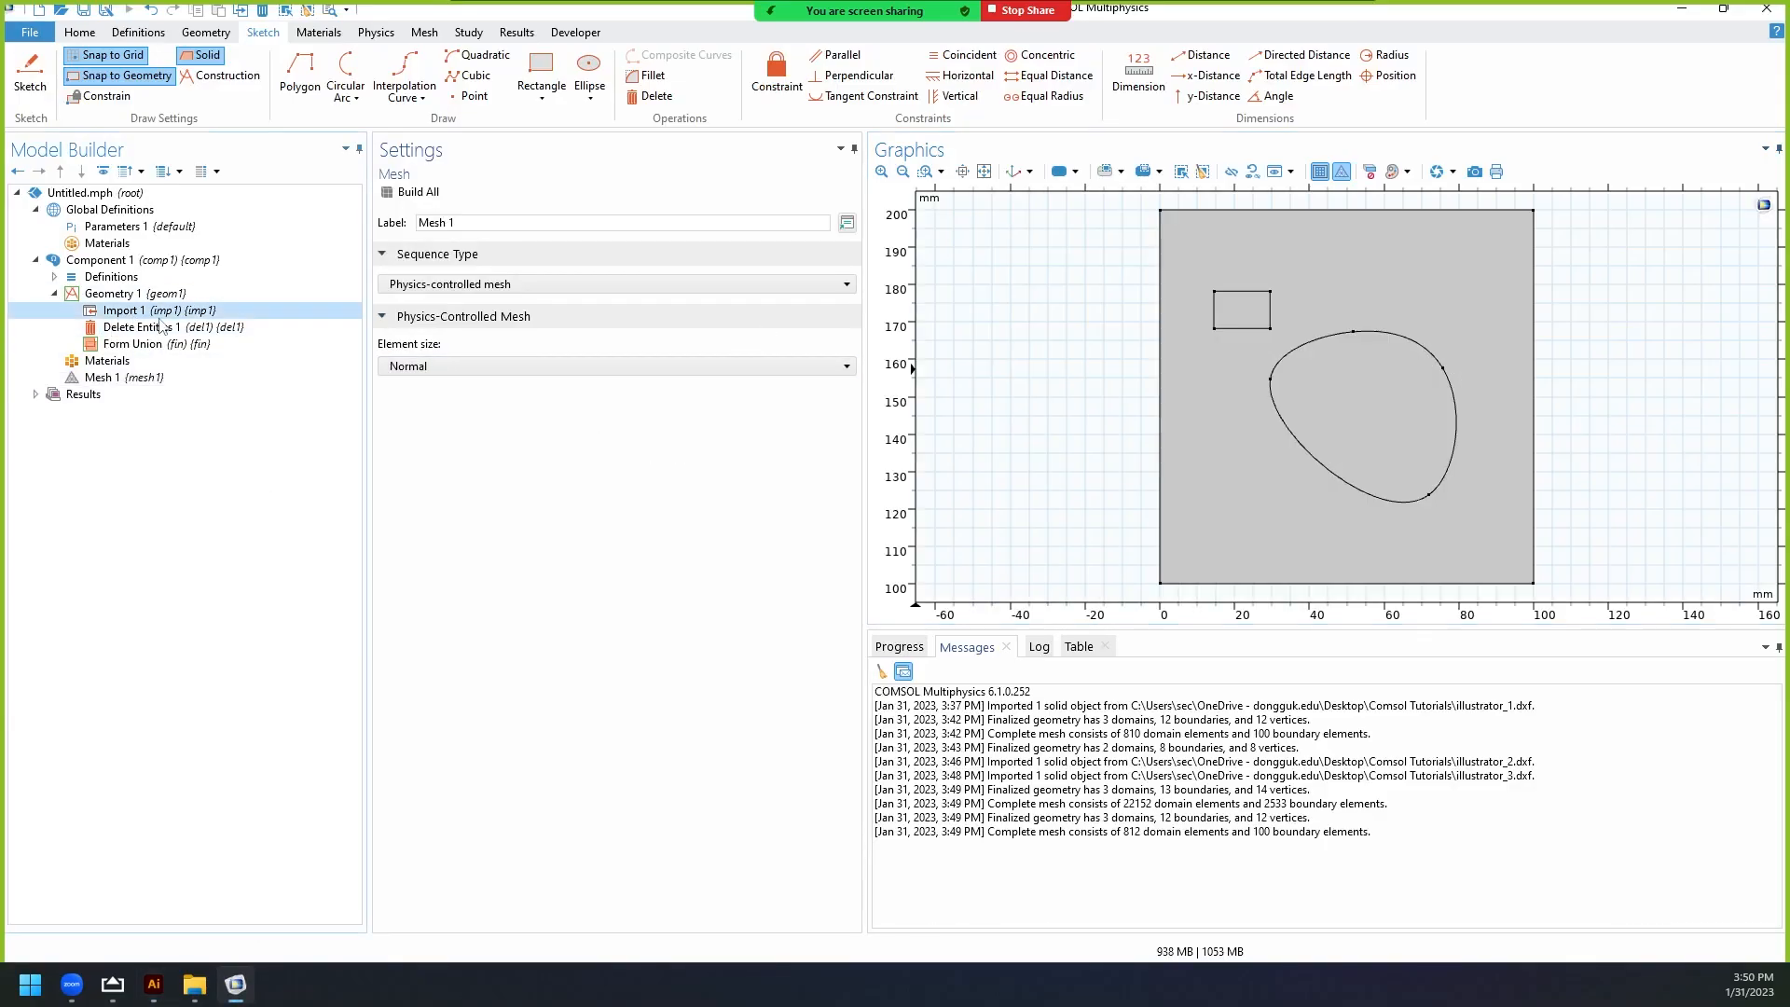
pyautogui.rightClick(179, 331)
pyautogui.click(220, 528)
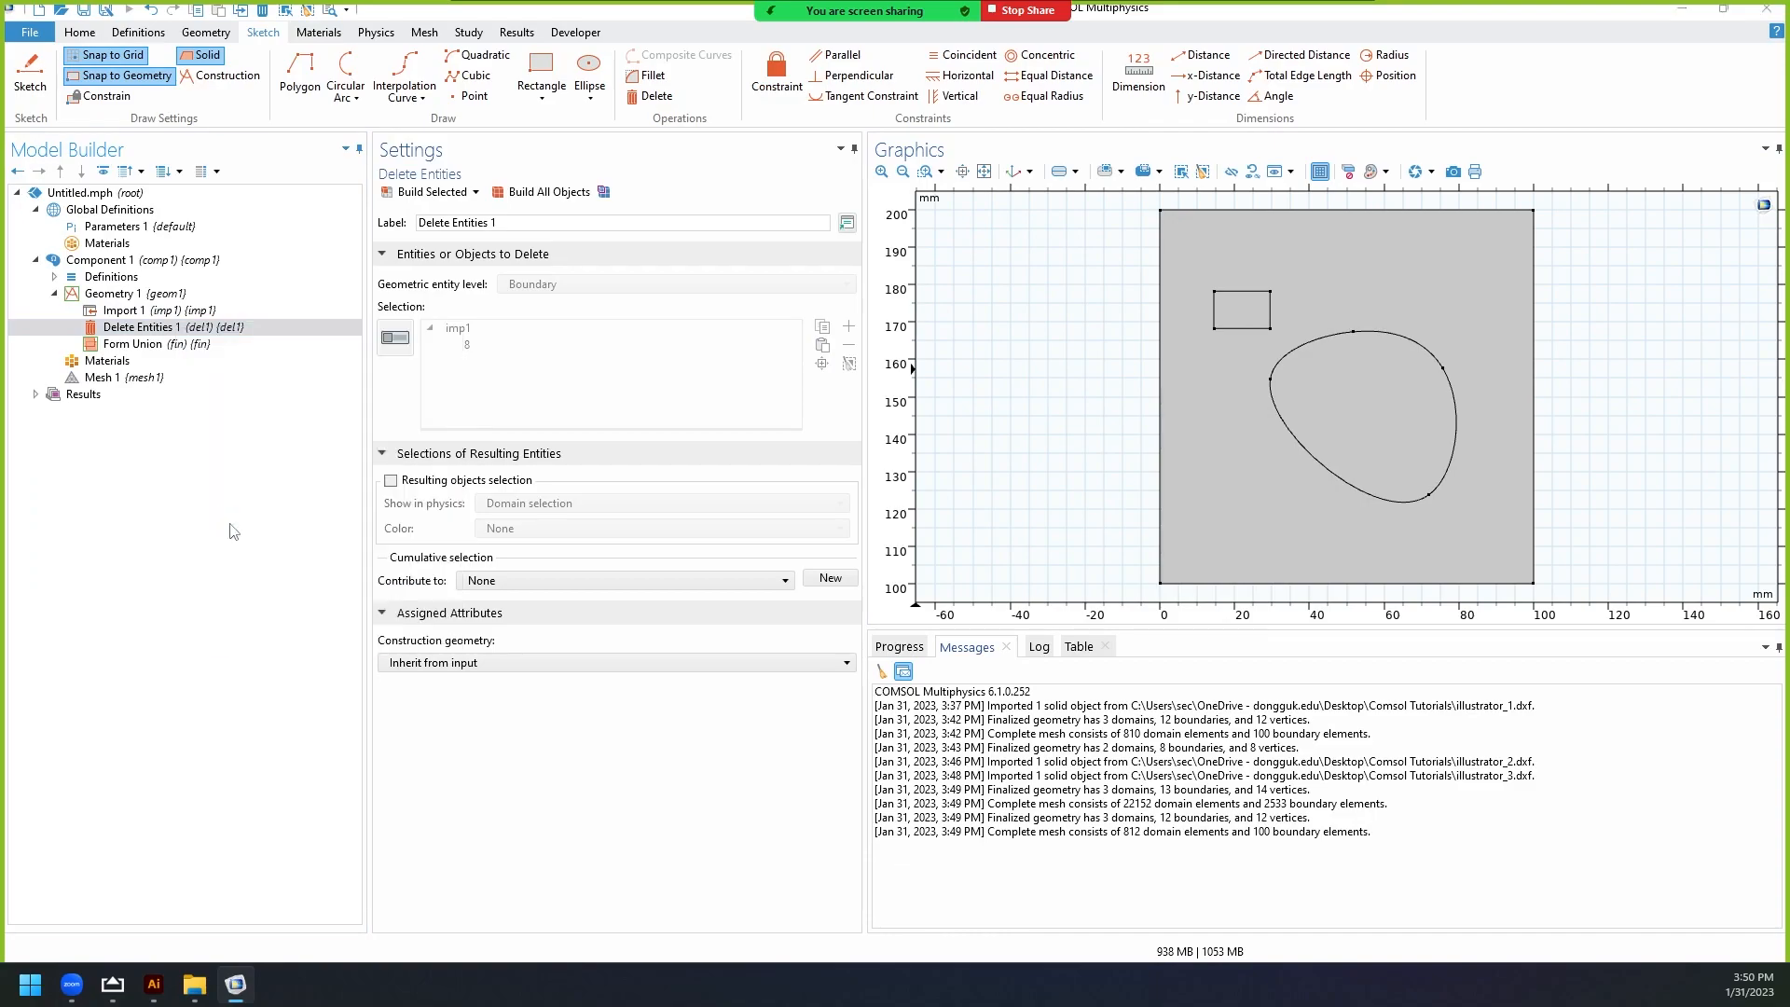
pyautogui.click(962, 559)
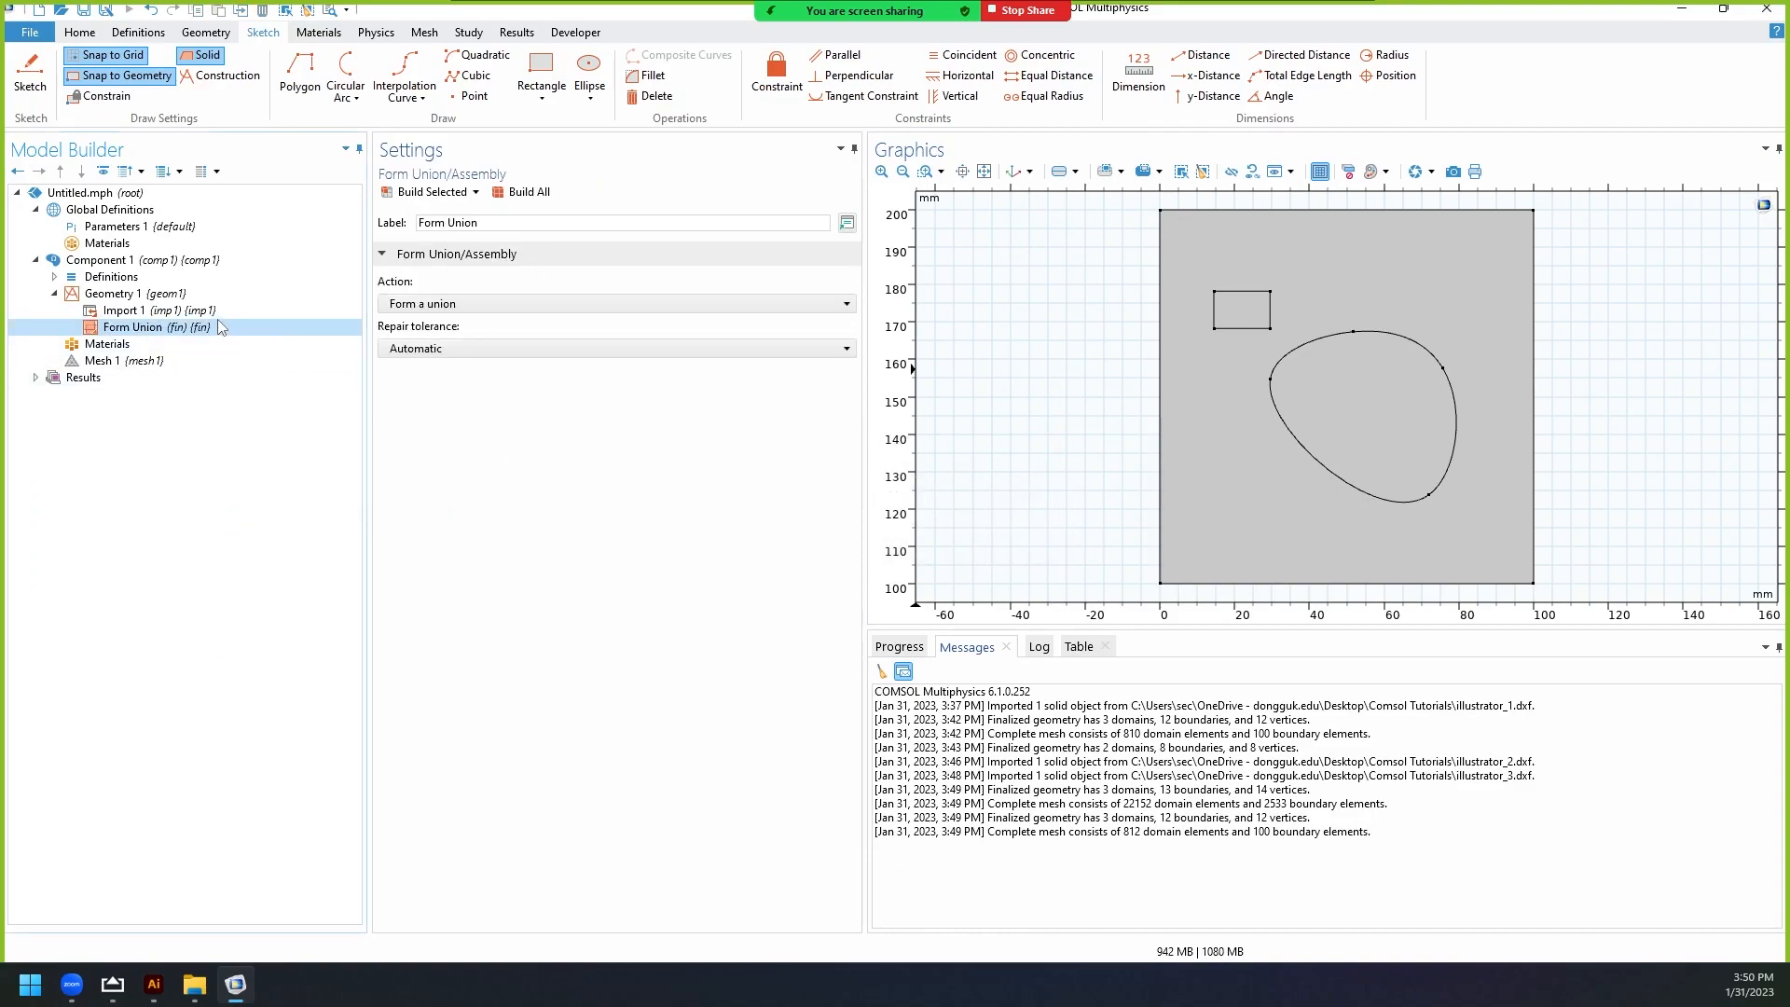
# Replace the Import 1 source file with illustrator_4.dxf and build the import.
pyautogui.click(167, 311)
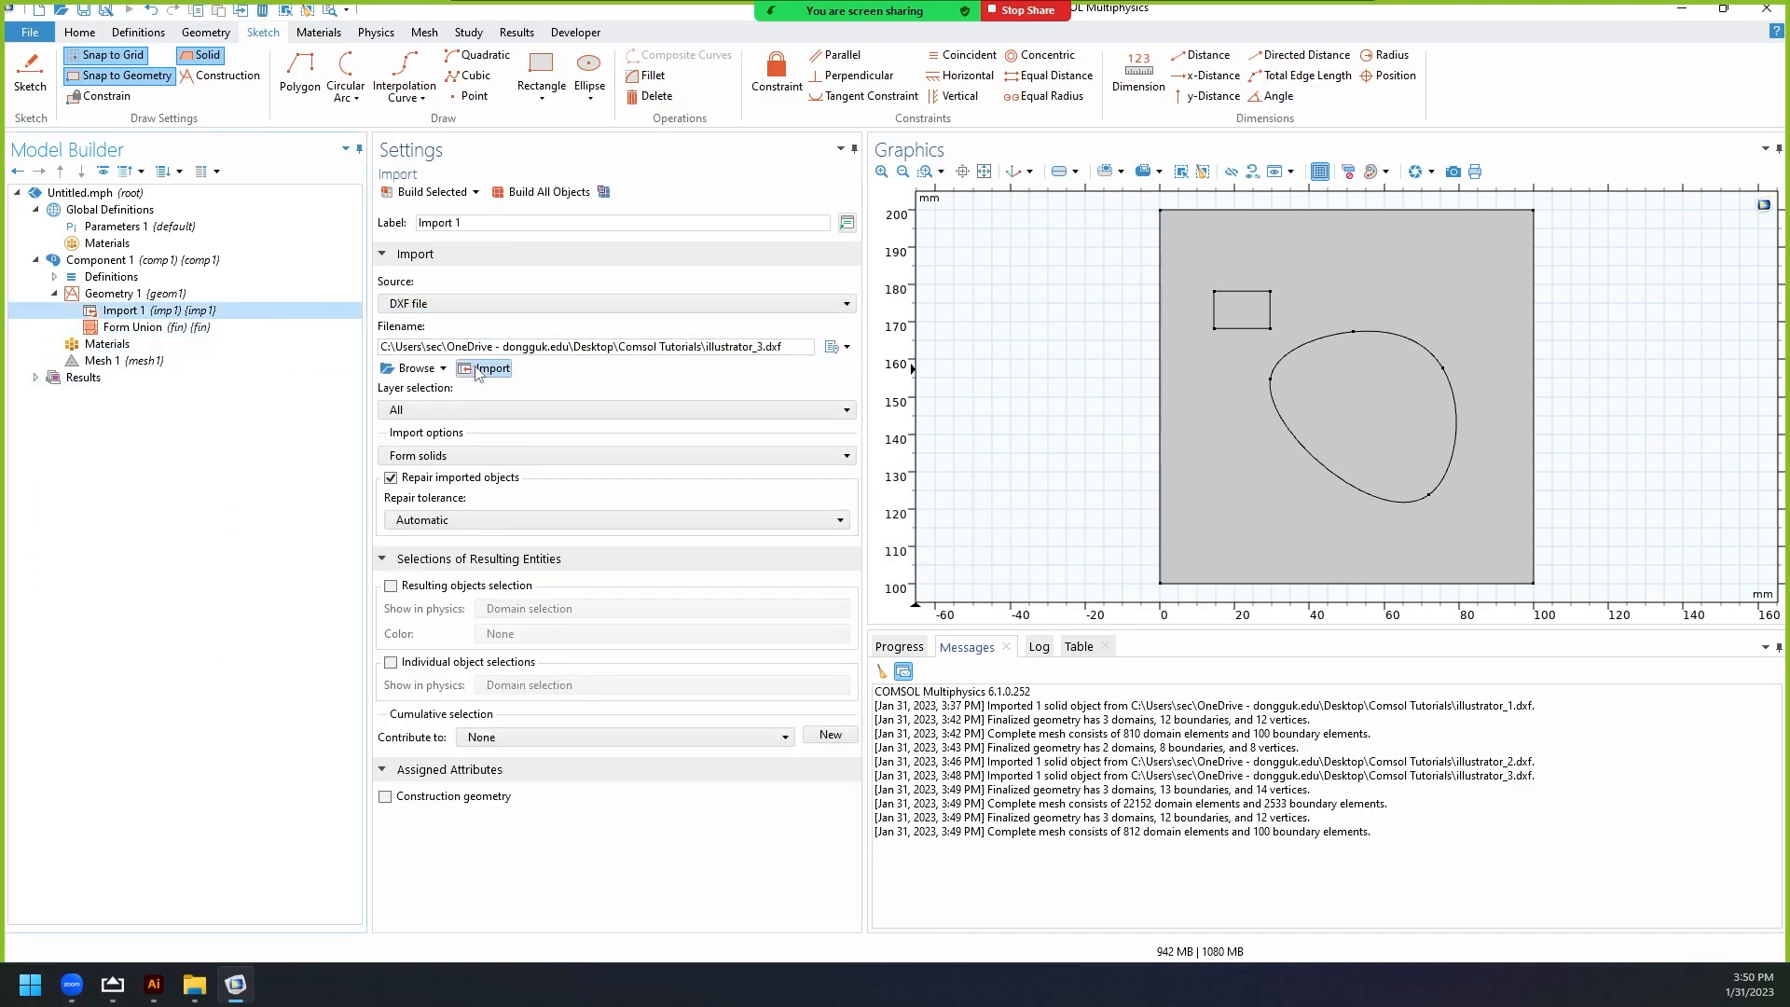
pyautogui.click(410, 369)
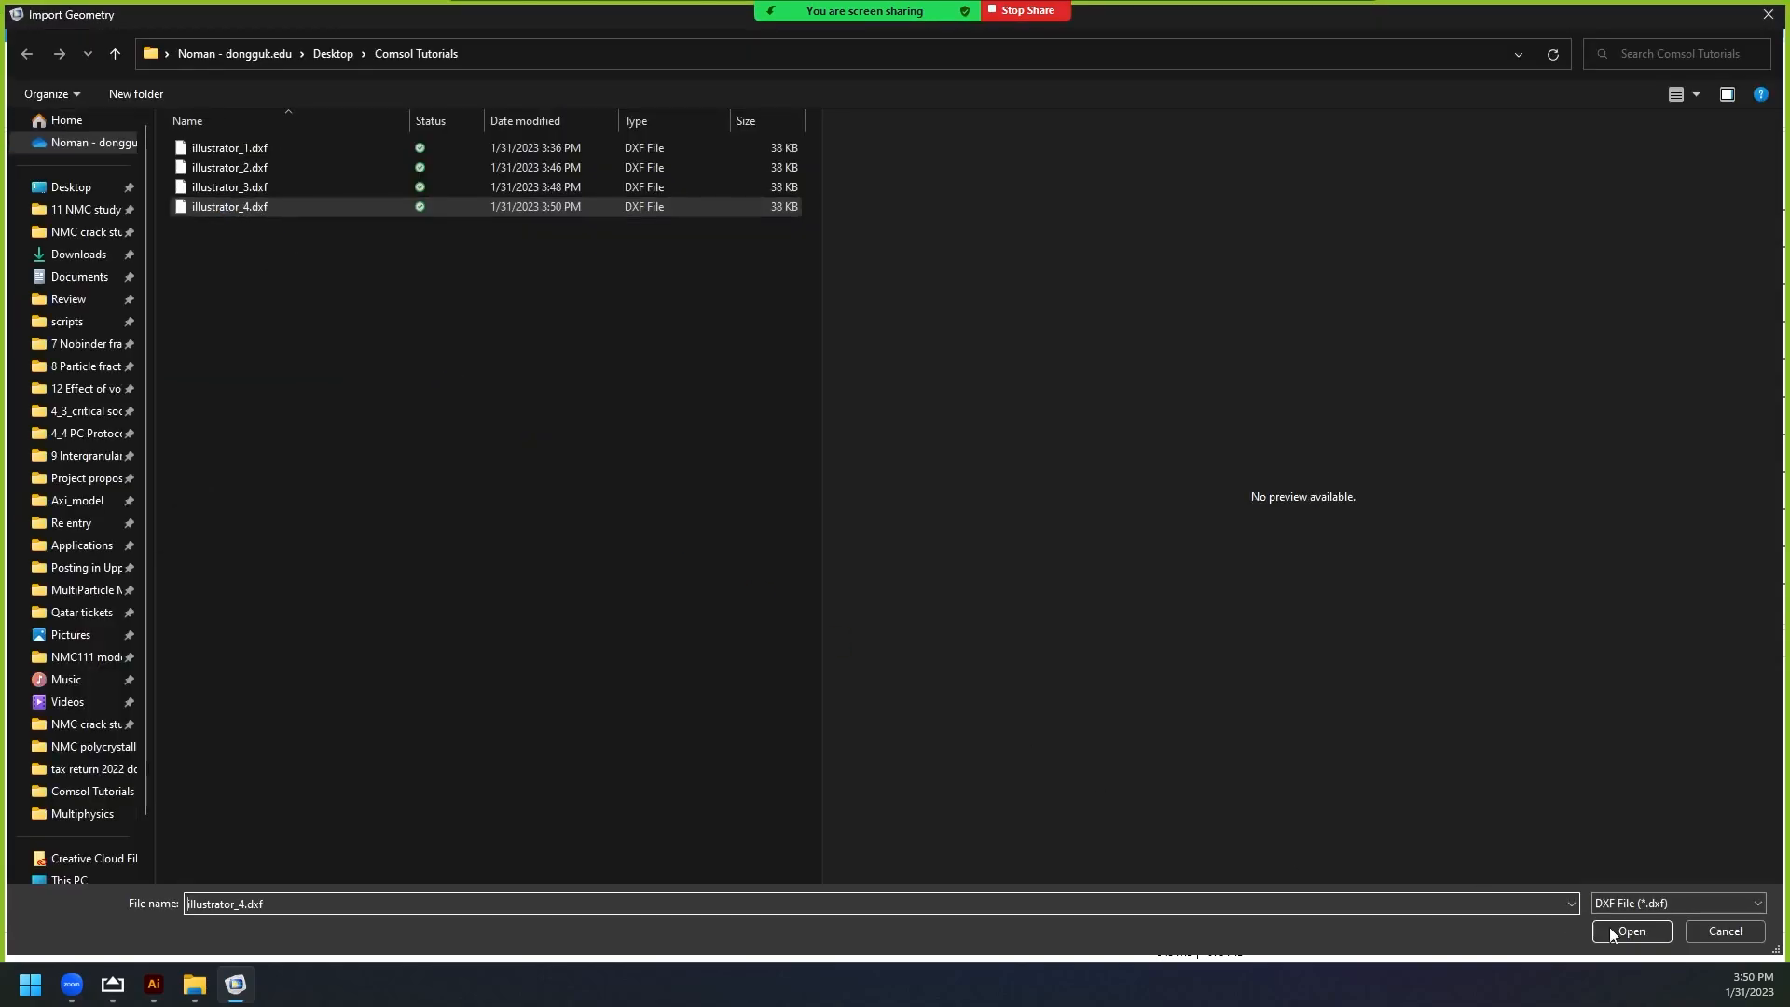
pyautogui.click(1596, 929)
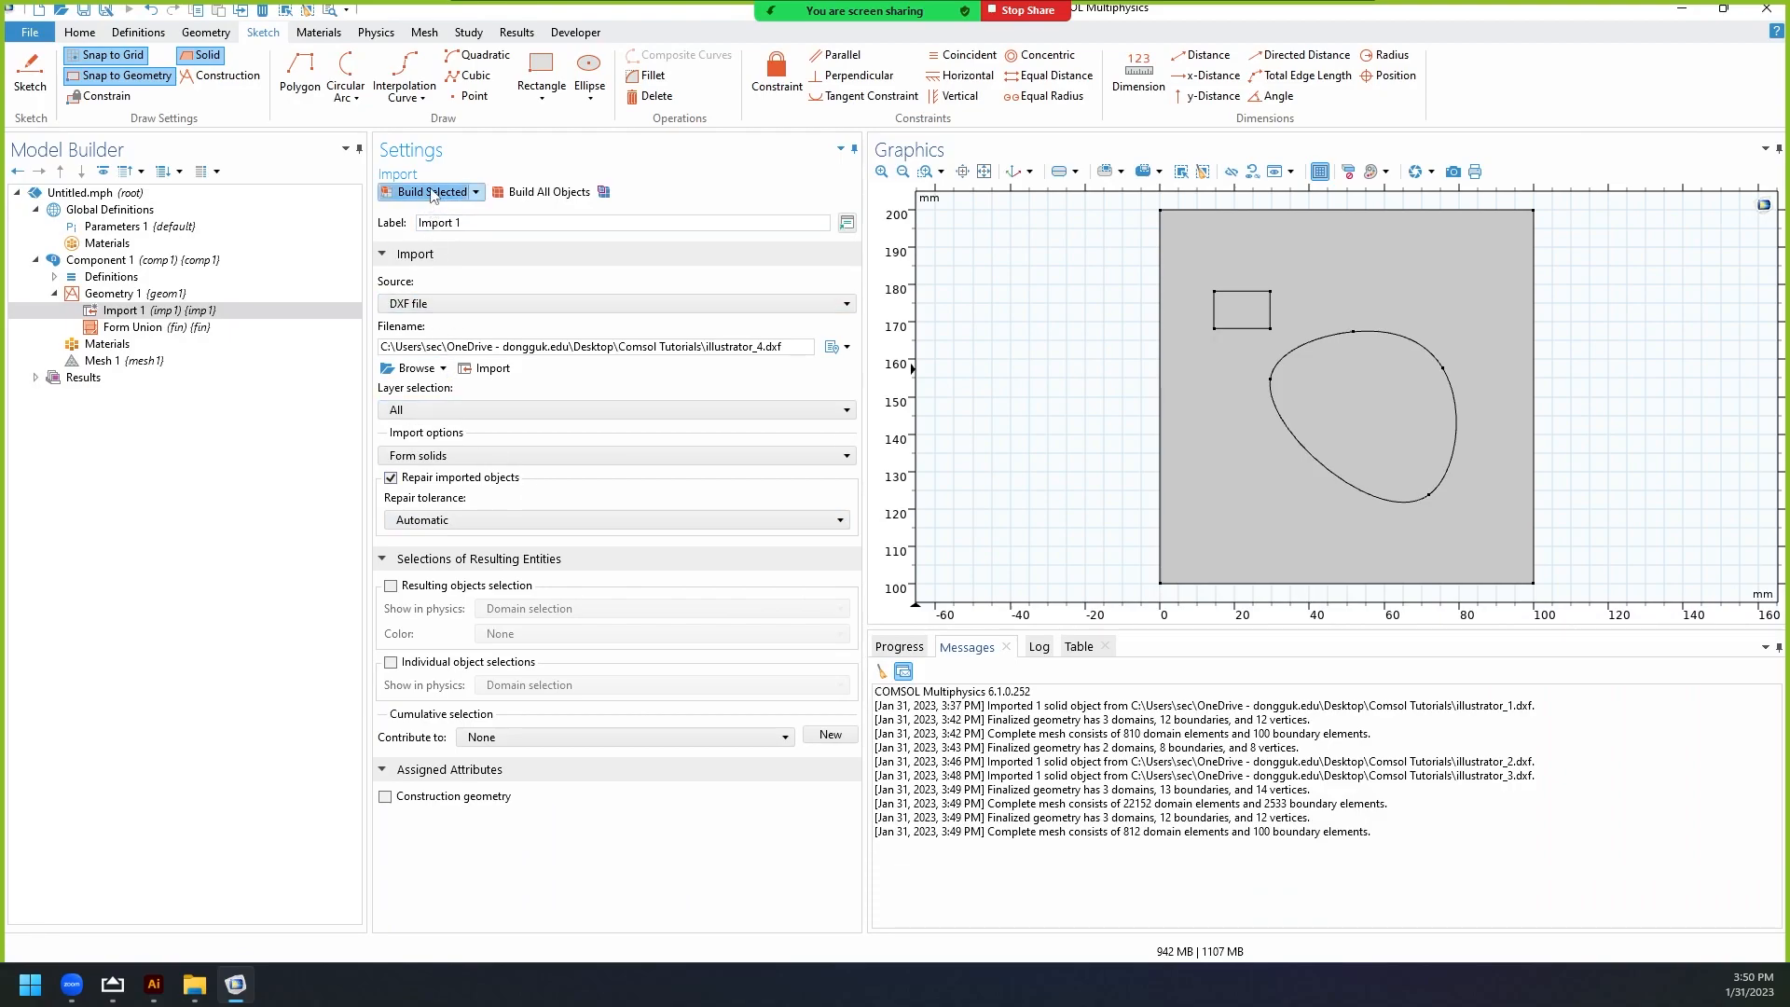
pyautogui.click(427, 194)
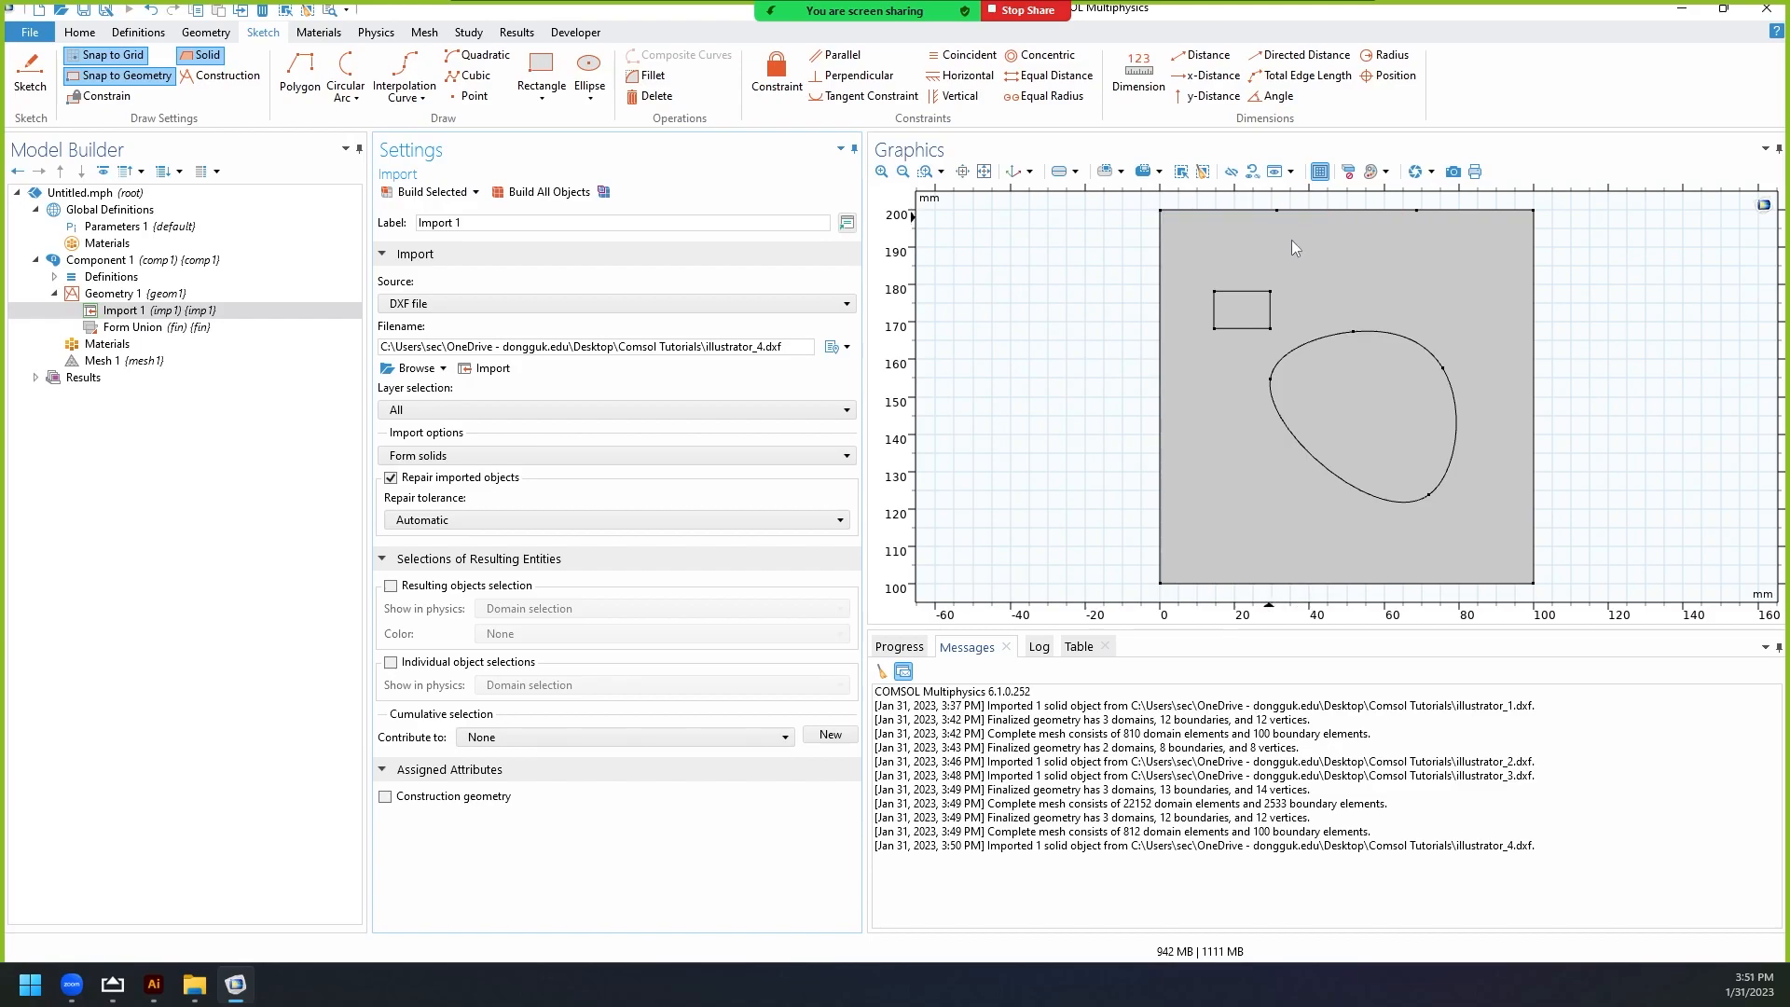
# Examine how the added line and its endpoints lie along the square's upper edge in the newly imported geometry.
pyautogui.moveTo(1254, 242); pyautogui.dragTo(1149, 404, button='right')
pyautogui.scroll(4, 1178, 356)
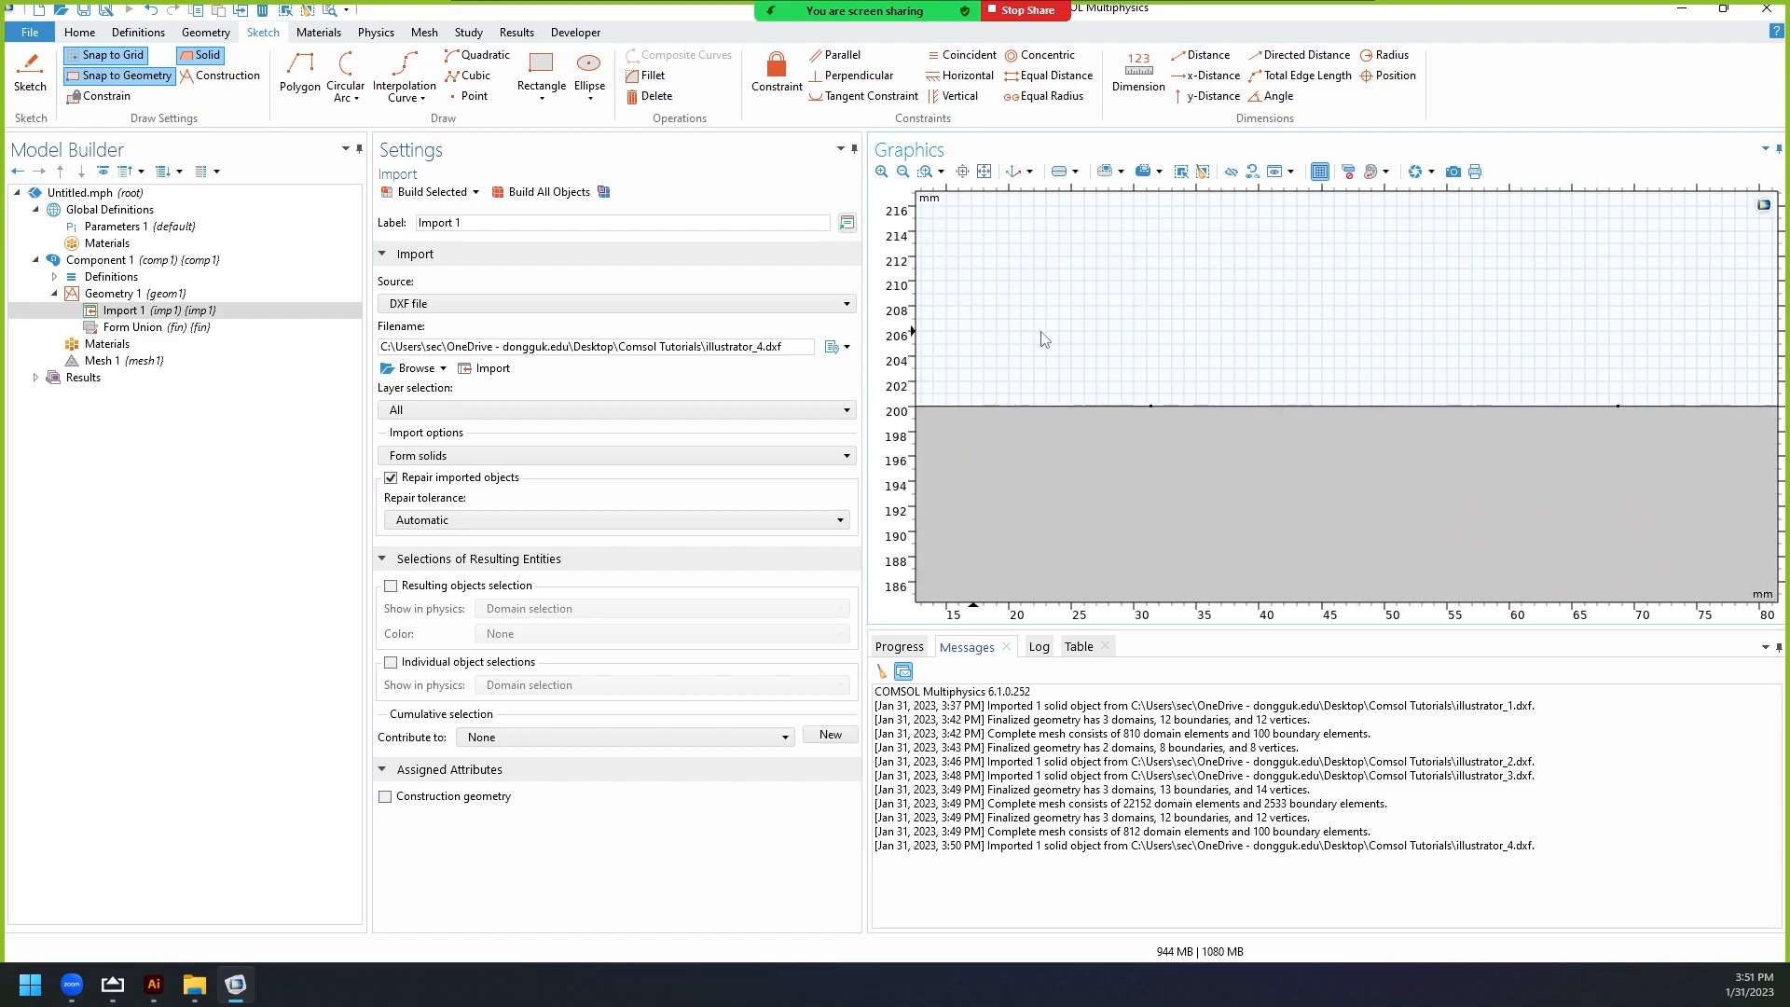
pyautogui.moveTo(1037, 330); pyautogui.dragTo(1092, 308, button='right')
pyautogui.scroll(-2, 1092, 308)
pyautogui.moveTo(1109, 415); pyautogui.dragTo(1202, 350, button='right')
pyautogui.scroll(-2, 1215, 336)
pyautogui.moveTo(1181, 410); pyautogui.dragTo(1153, 445, button='right')
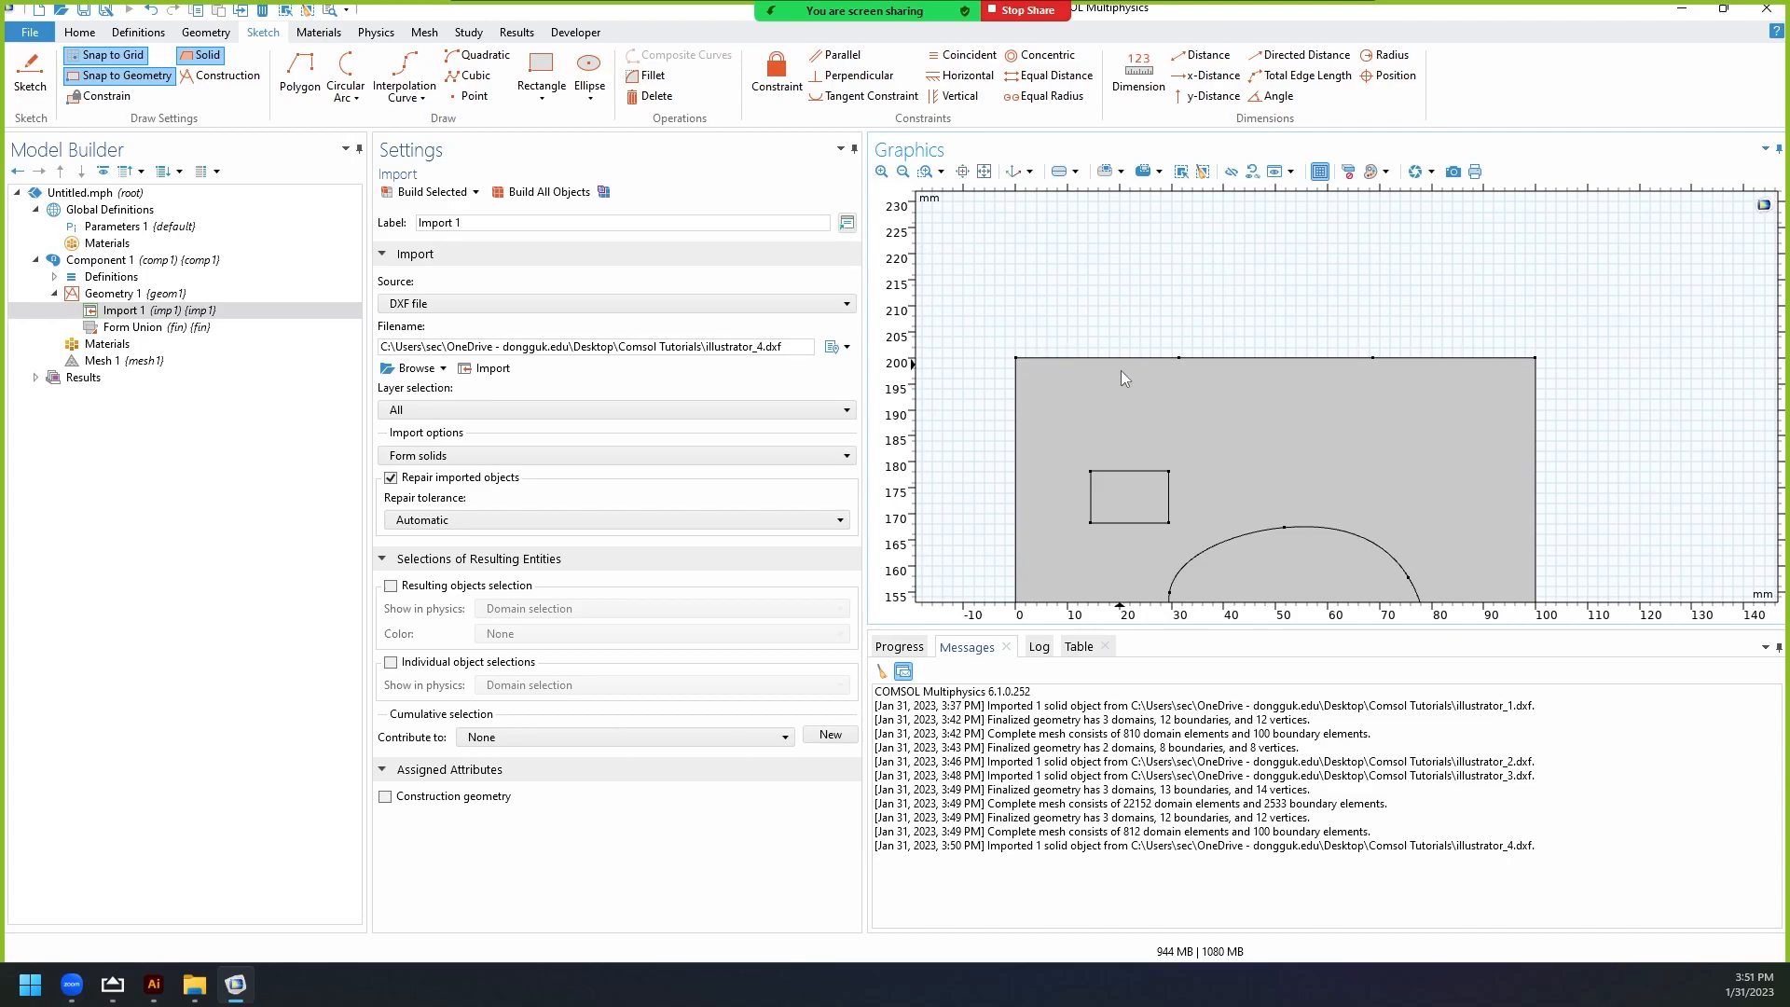
# Build the Form Union operation for the imported geometry and fit the whole geometry in view.
pyautogui.click(126, 327)
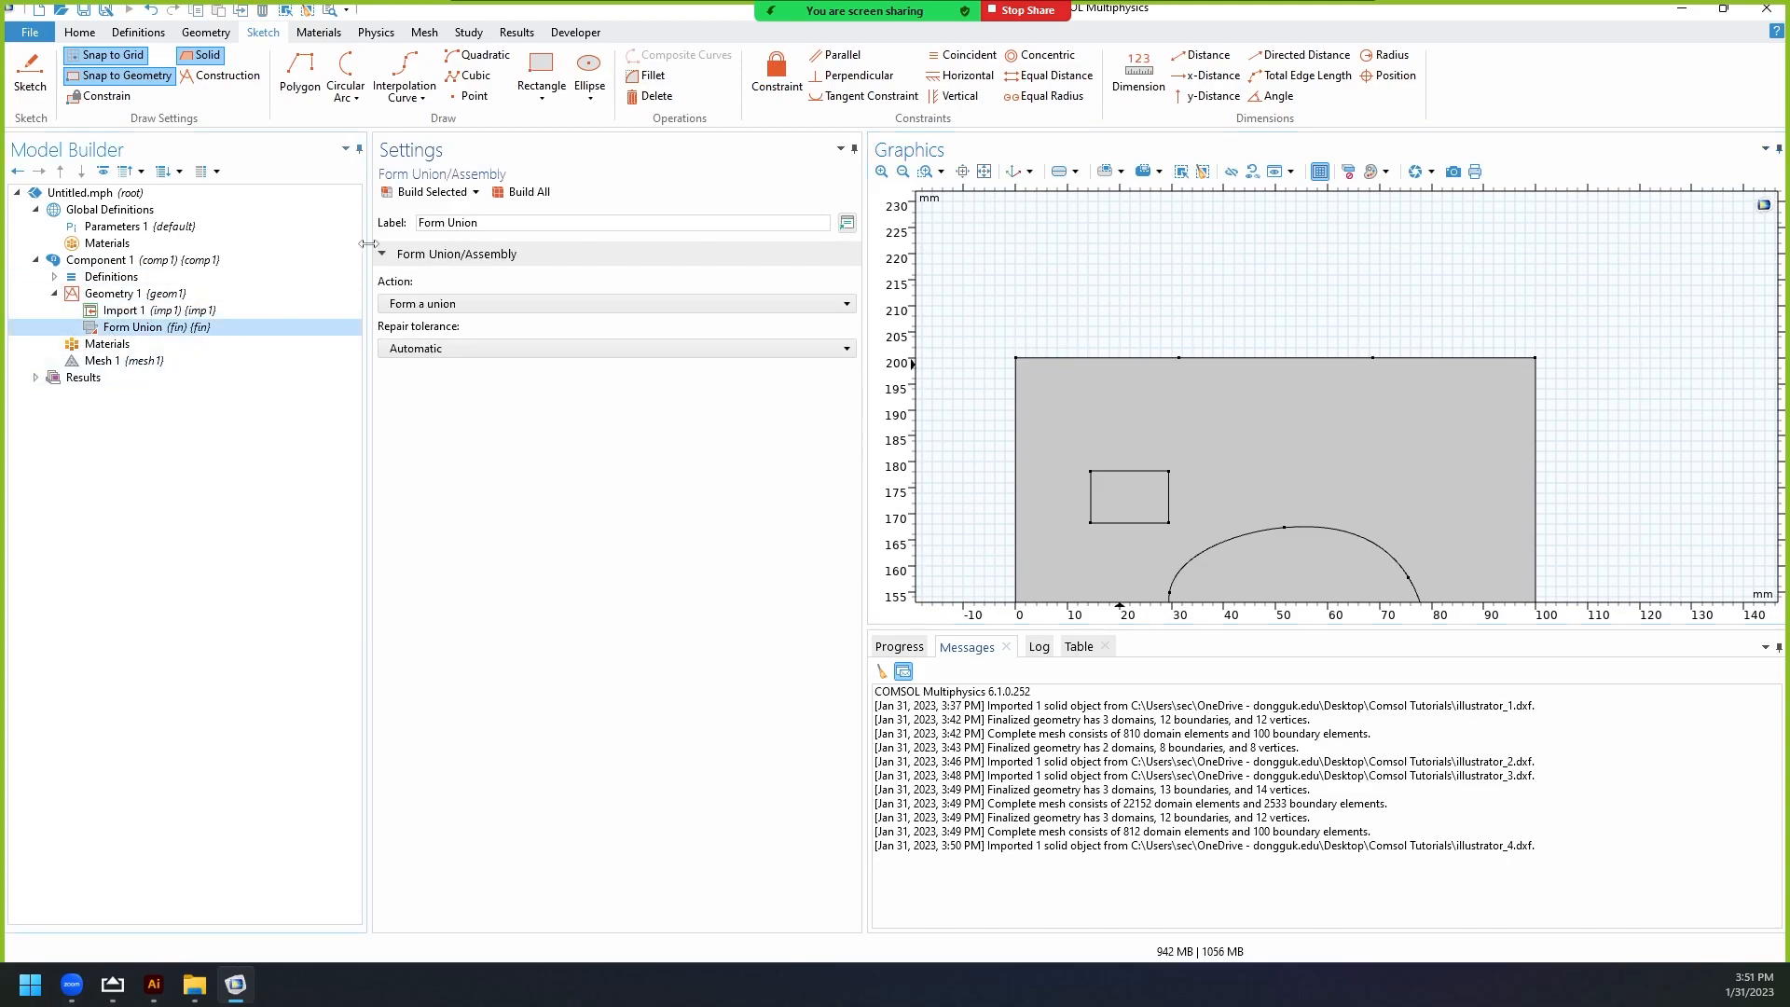
pyautogui.click(432, 192)
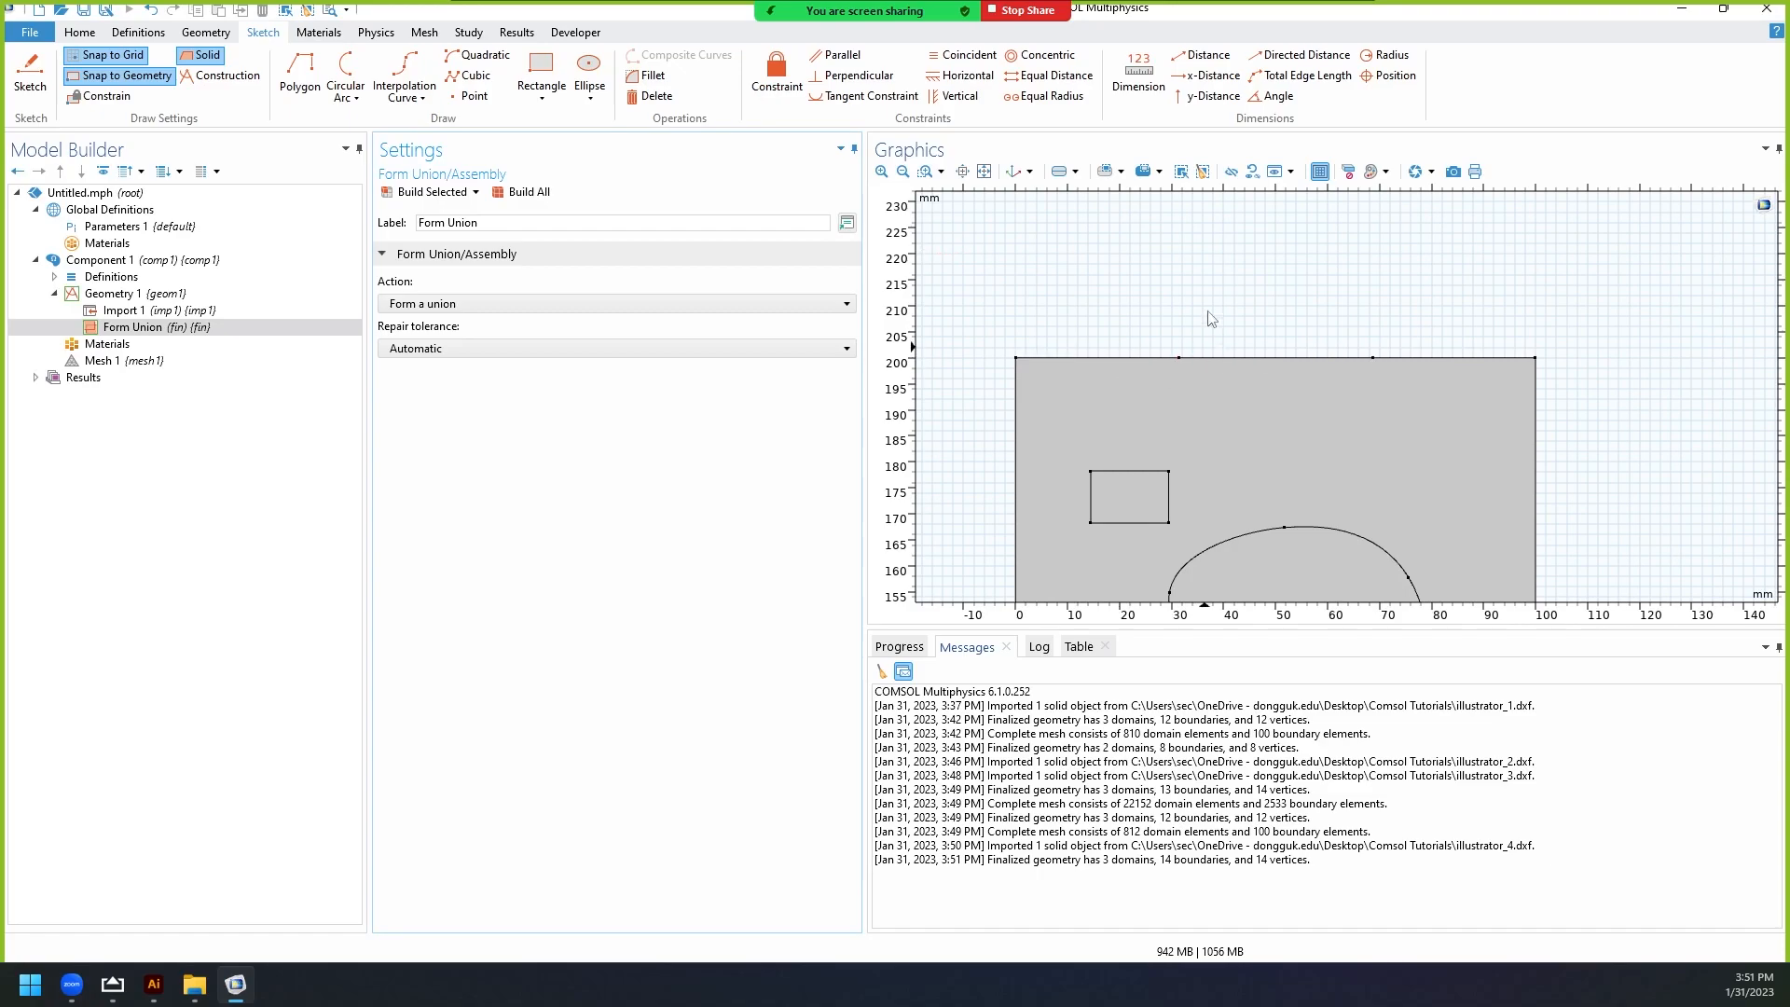
pyautogui.scroll(-3, 1177, 281)
pyautogui.scroll(2, 1238, 362)
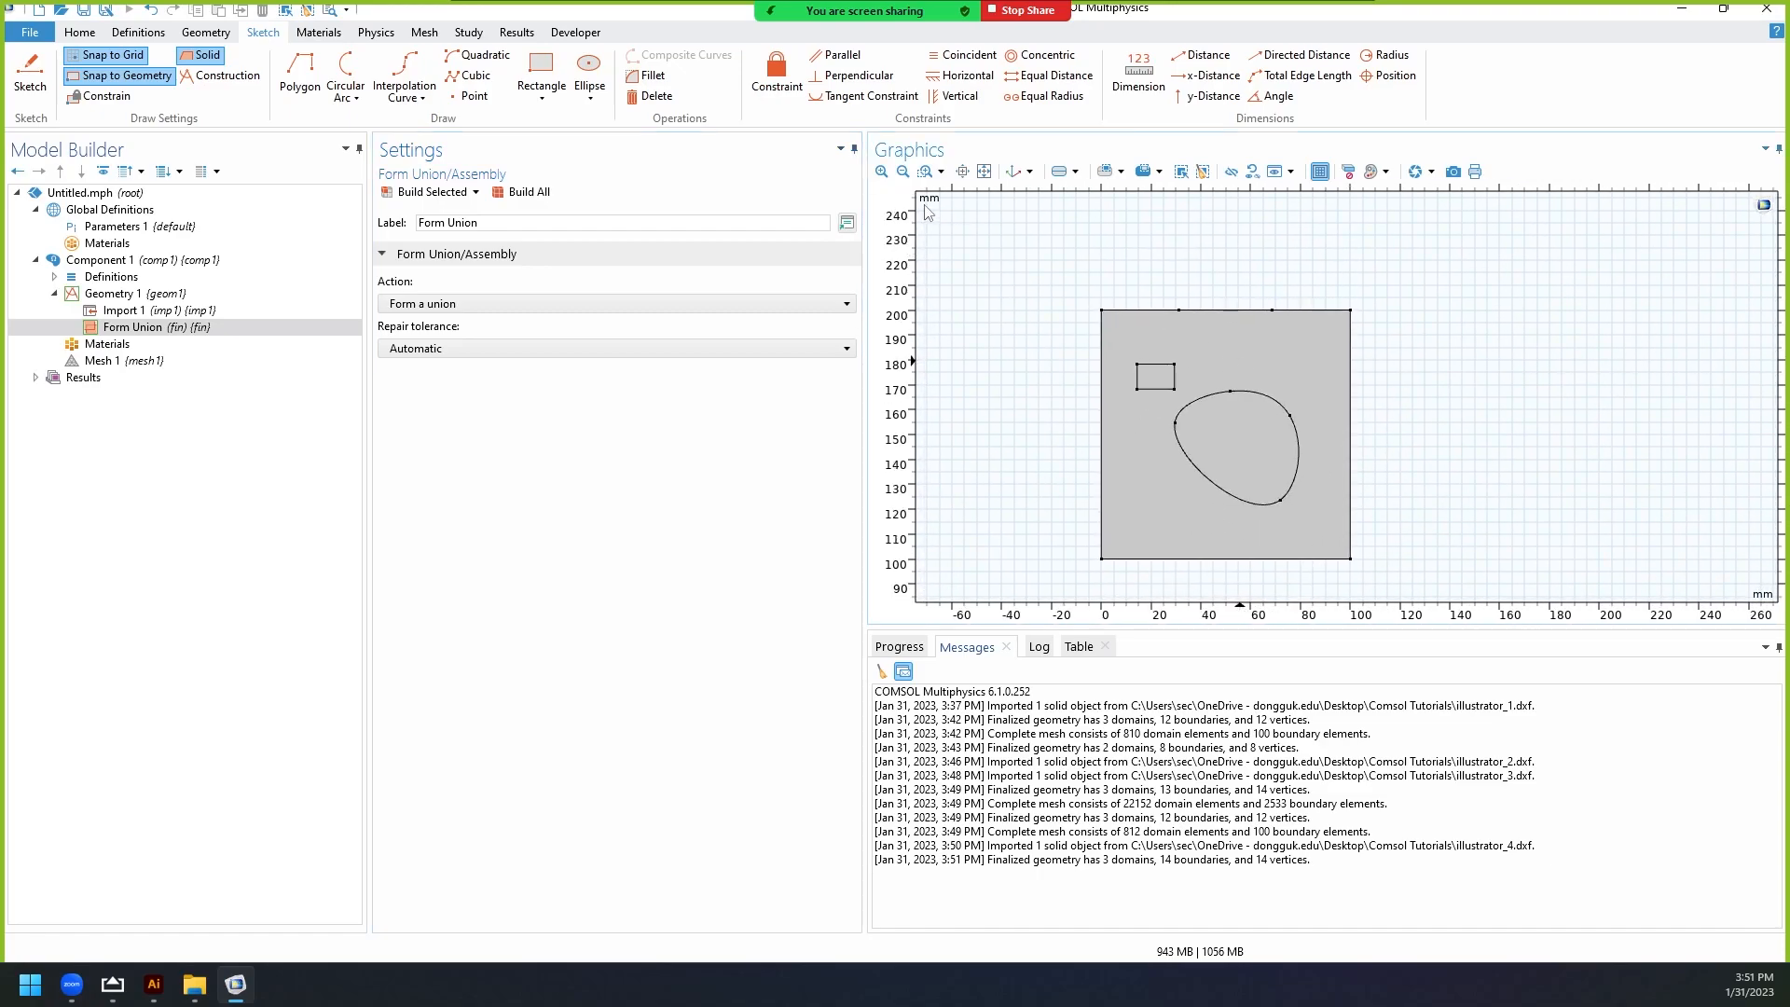
pyautogui.click(983, 170)
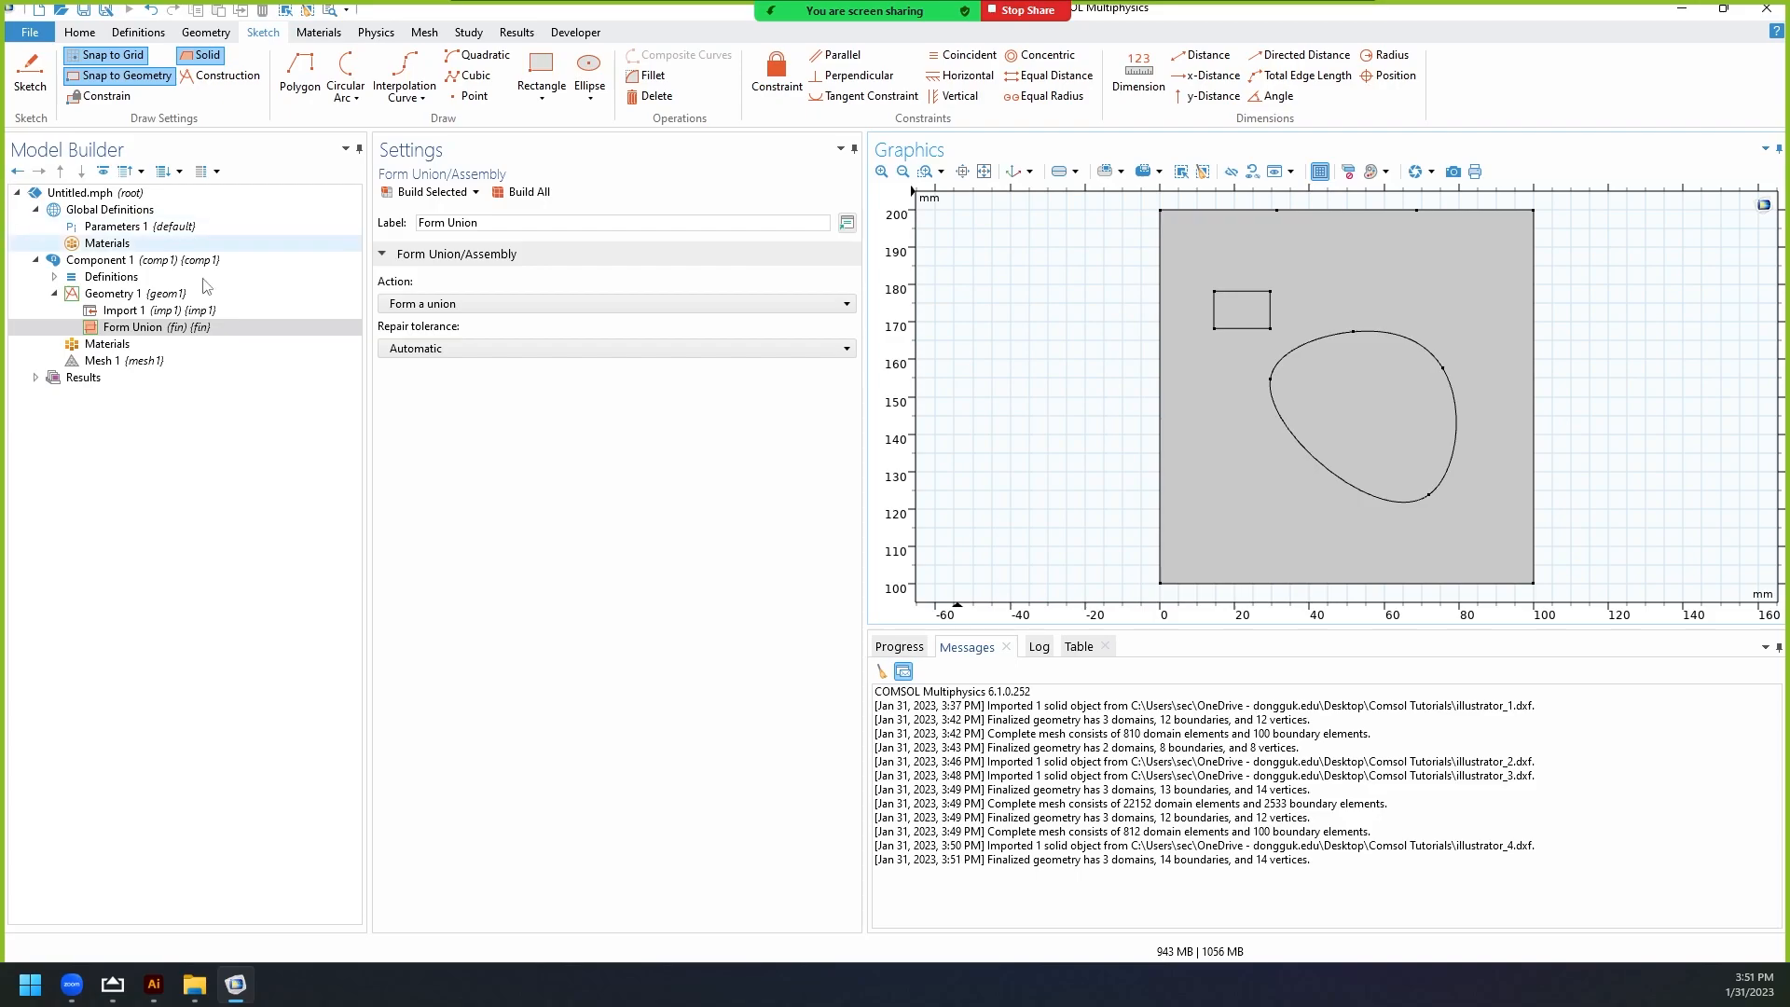
# Turn on geometry labels in View 1 under the component's Definitions.
pyautogui.rightClick(118, 296)
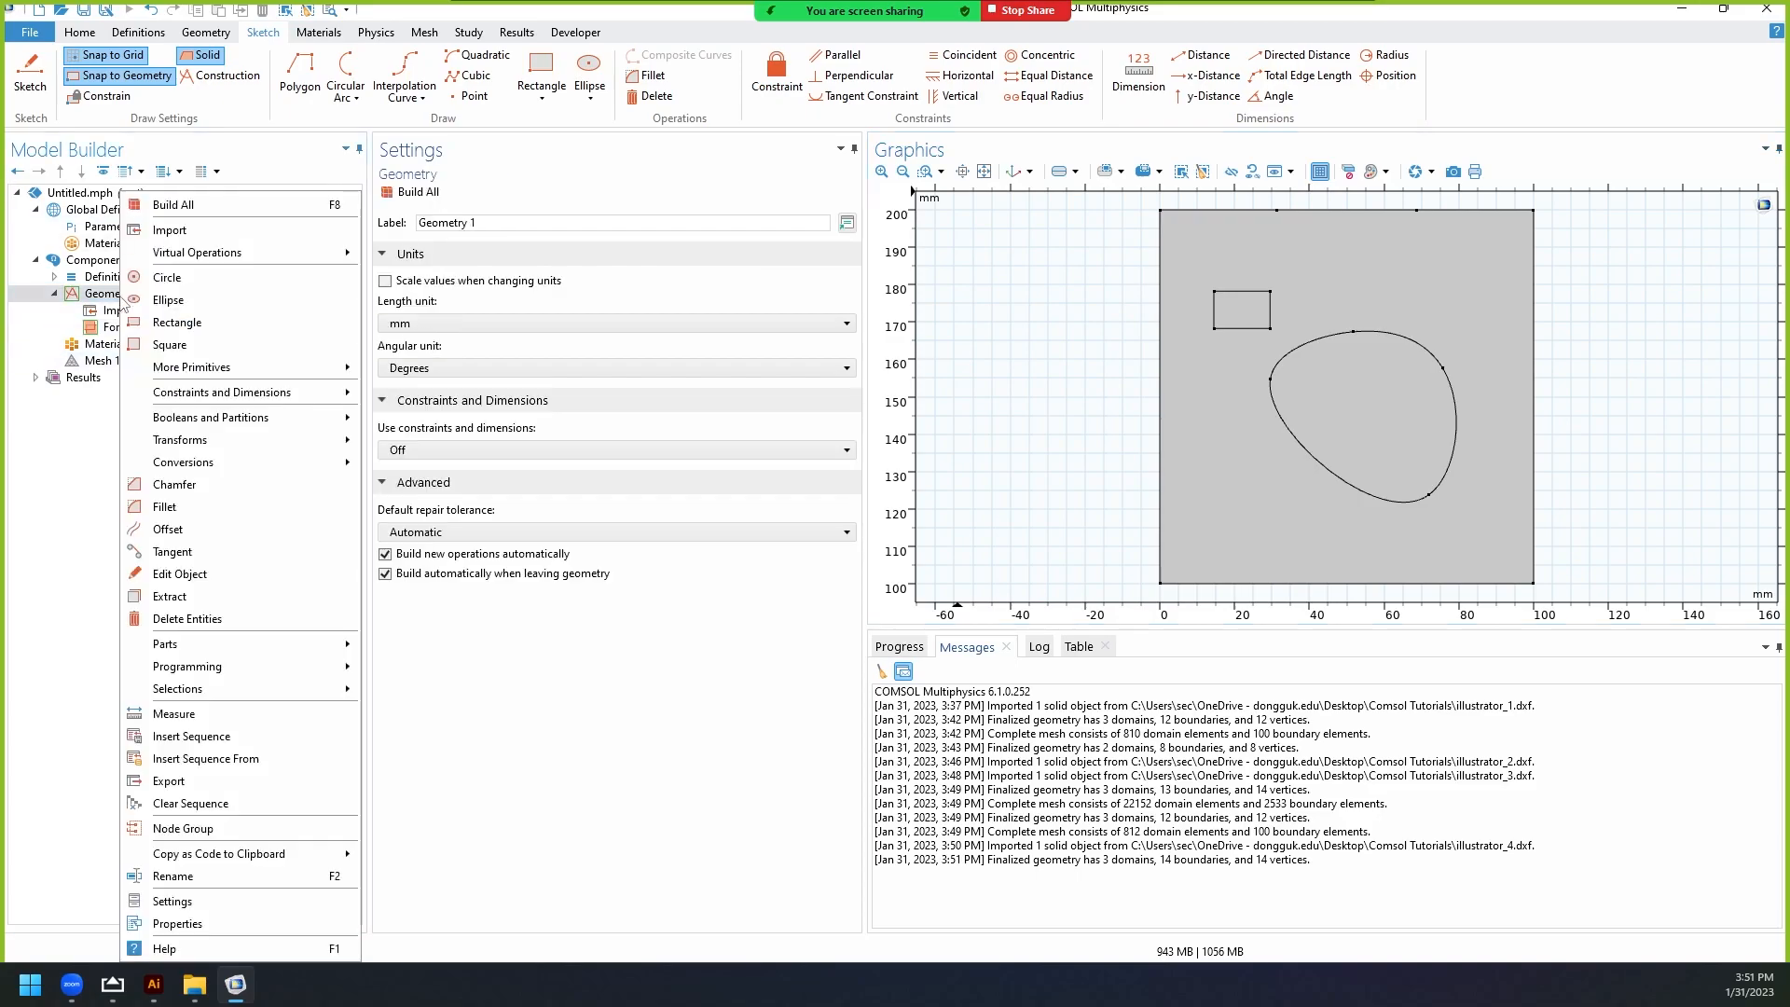
pyautogui.click(46, 508)
pyautogui.click(111, 277)
pyautogui.click(54, 277)
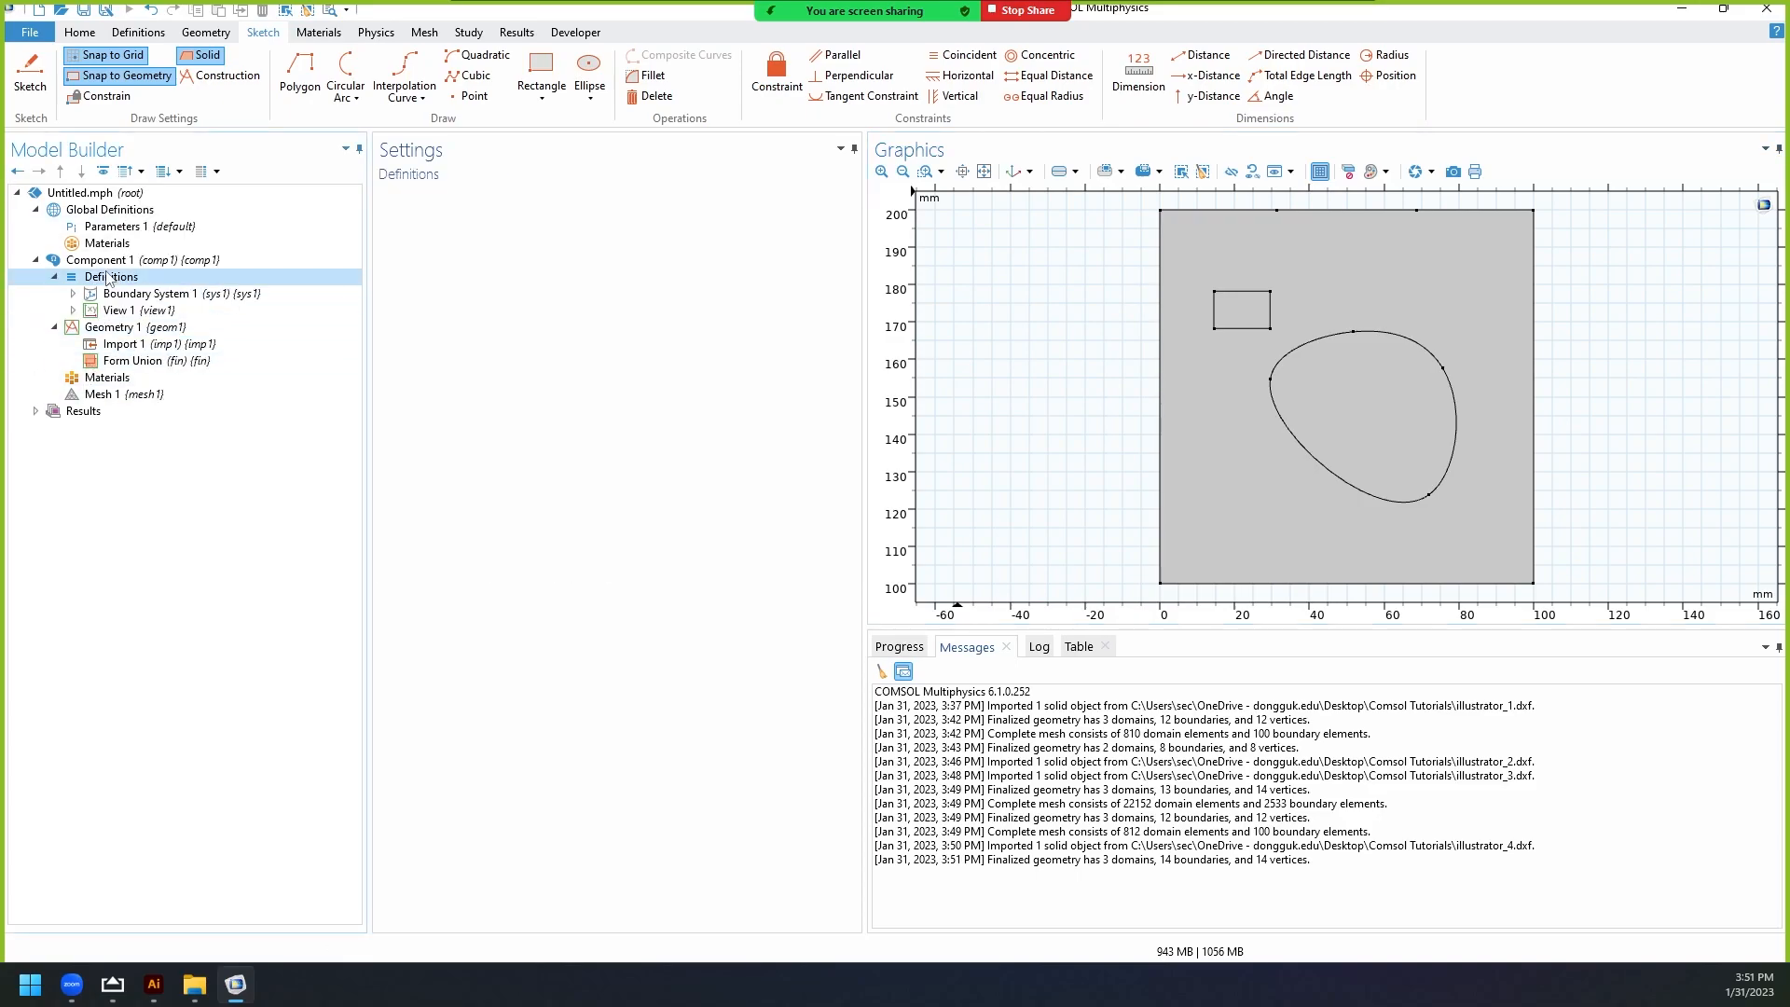
pyautogui.click(120, 309)
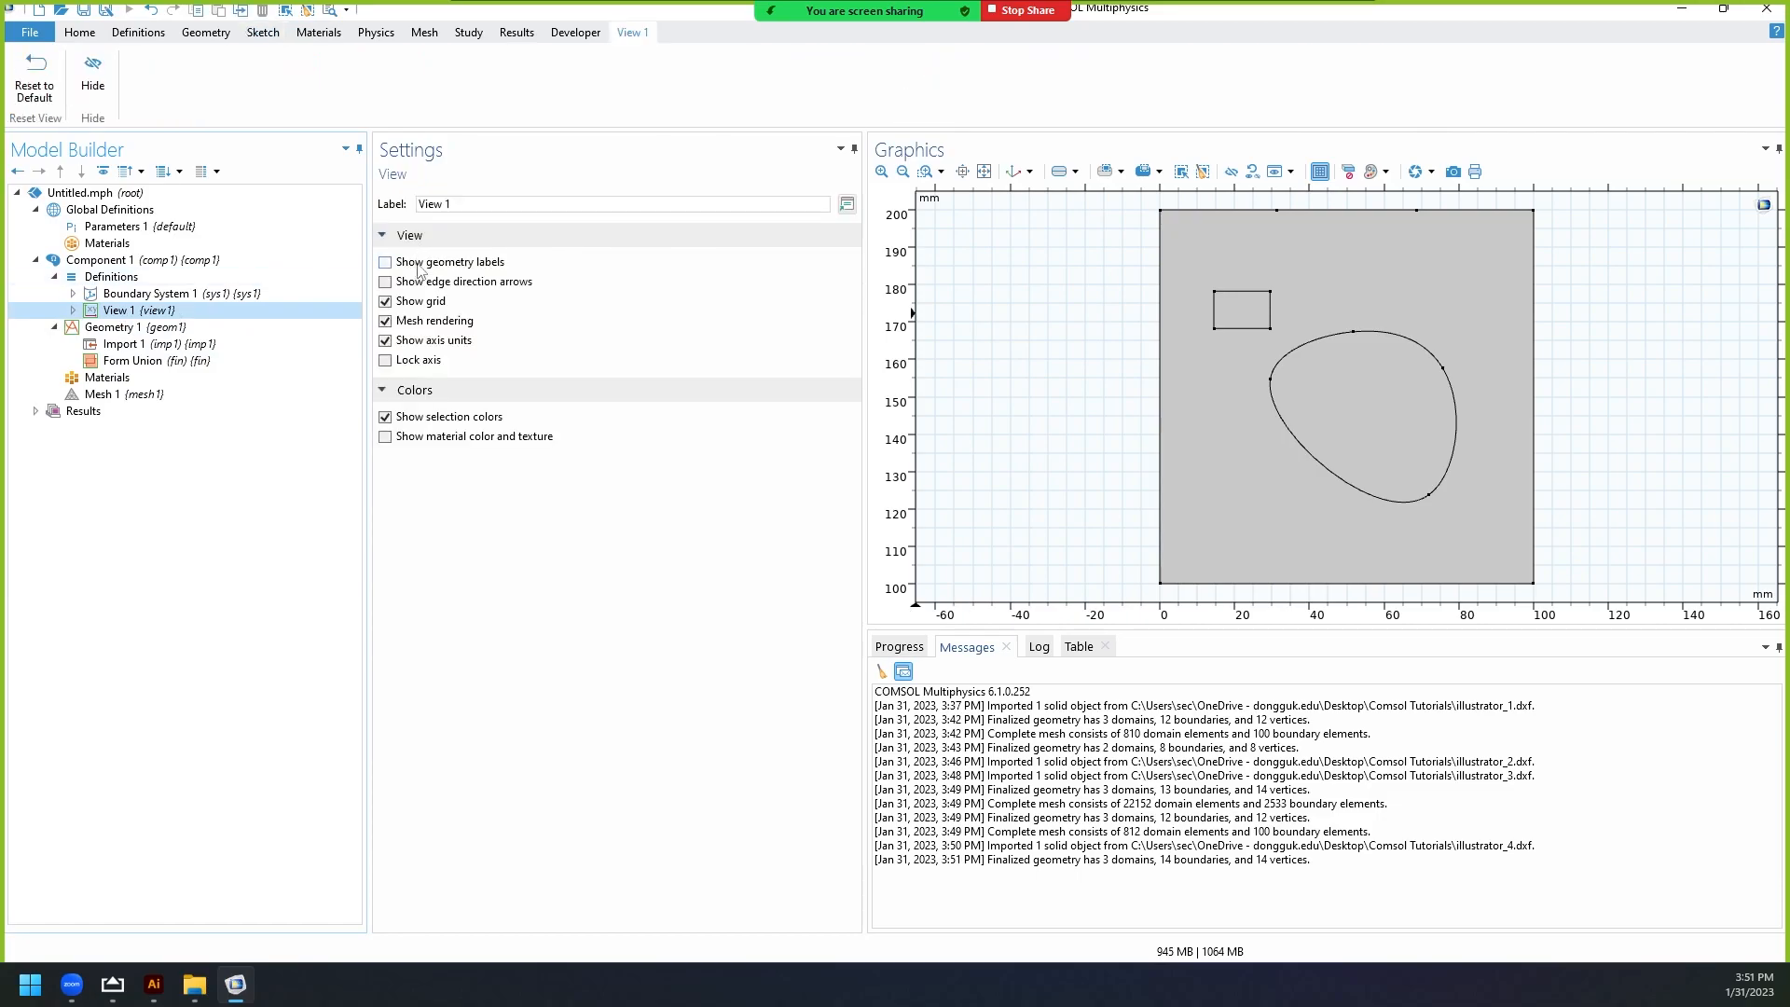
pyautogui.click(469, 265)
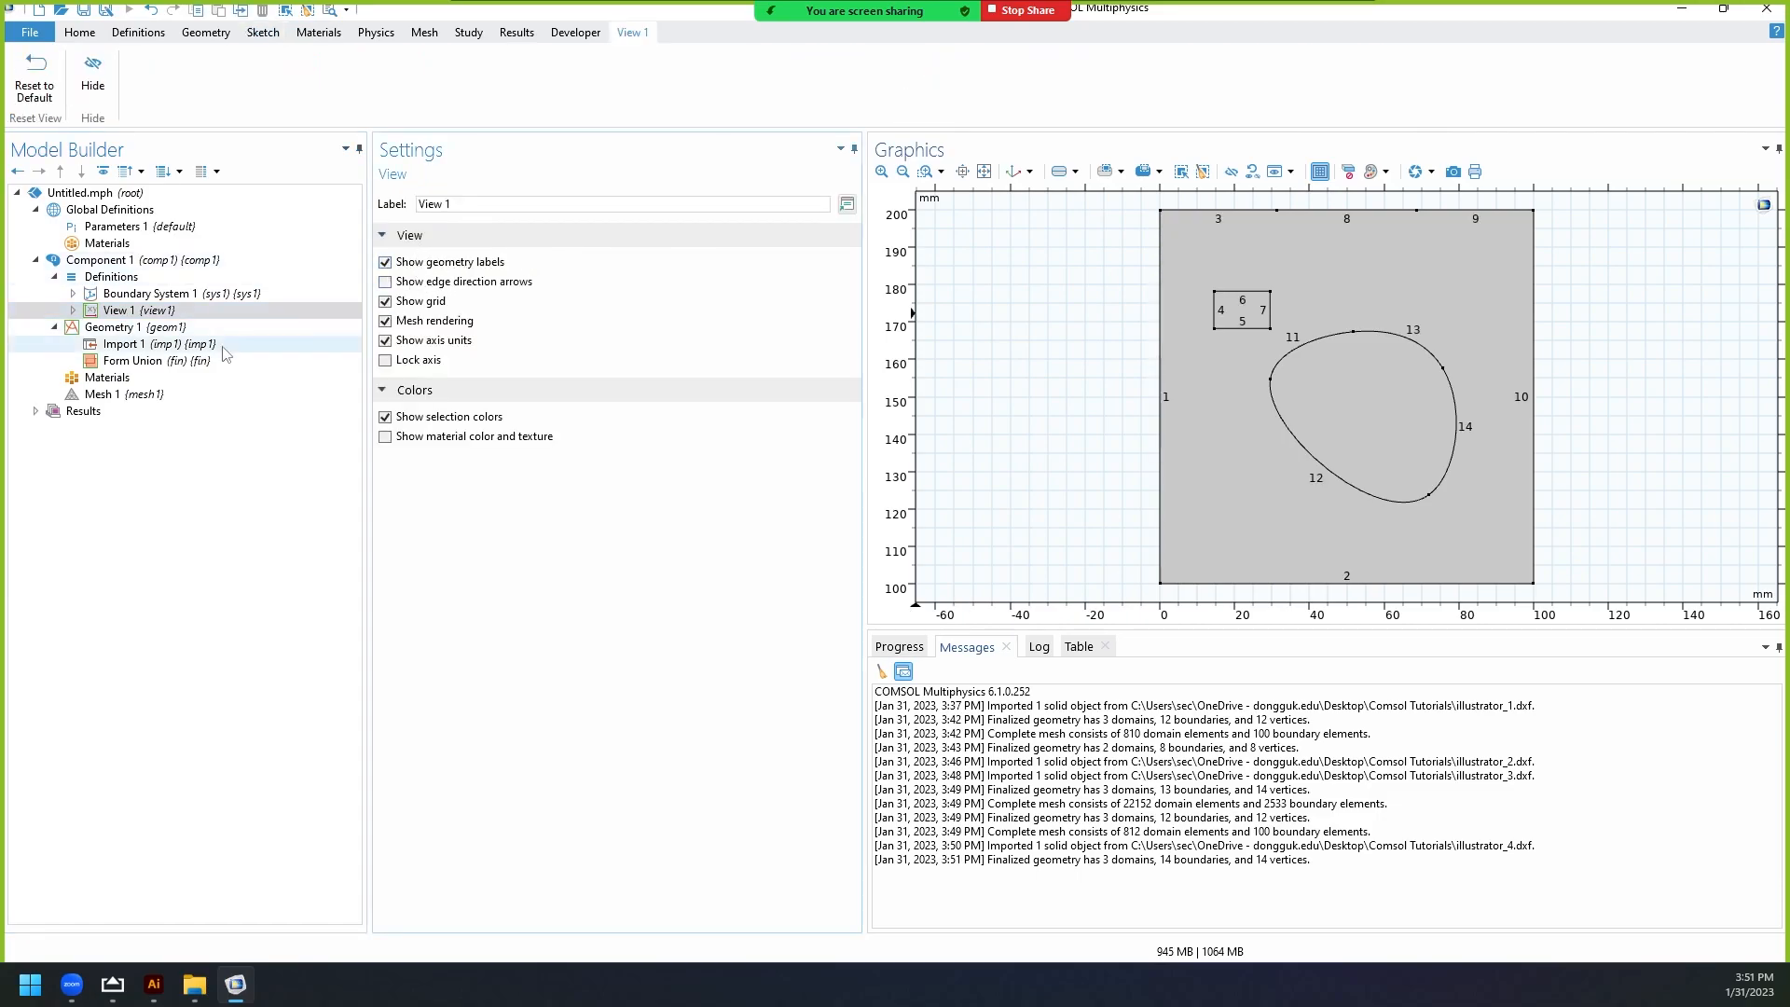
# Build Mesh 1 as a physics-controlled mesh with Normal element size for the finalized geometry.
pyautogui.click(168, 361)
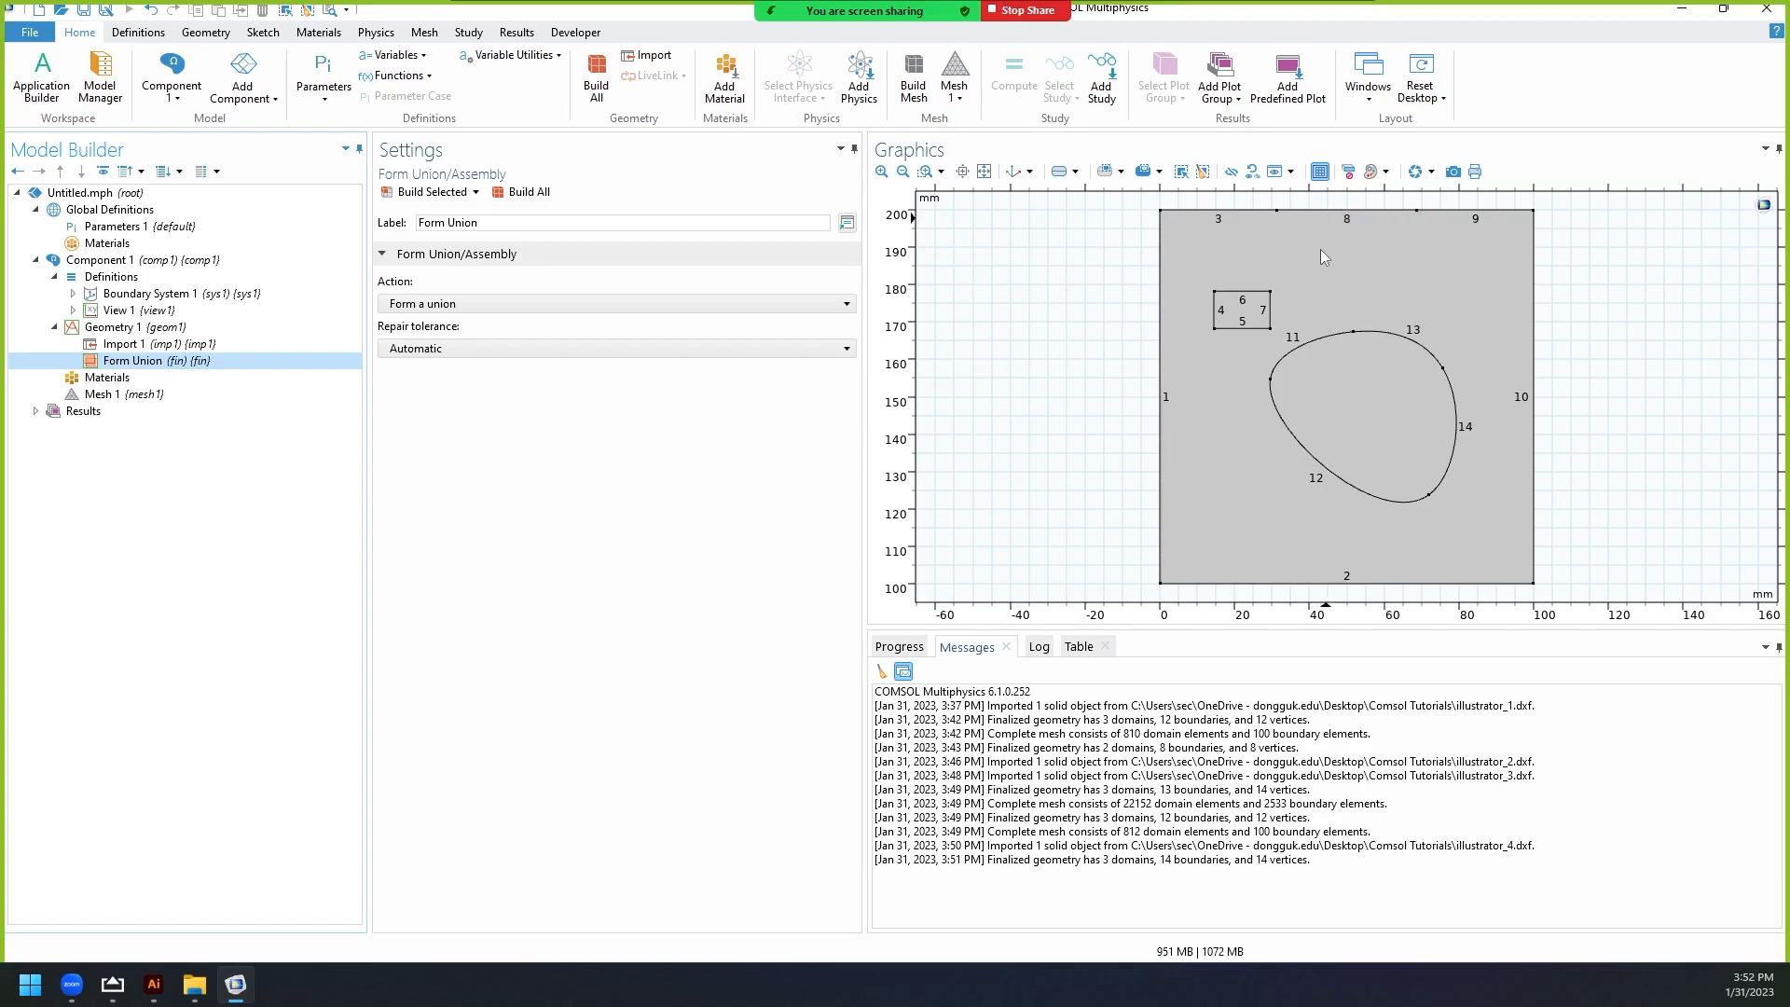
pyautogui.click(110, 394)
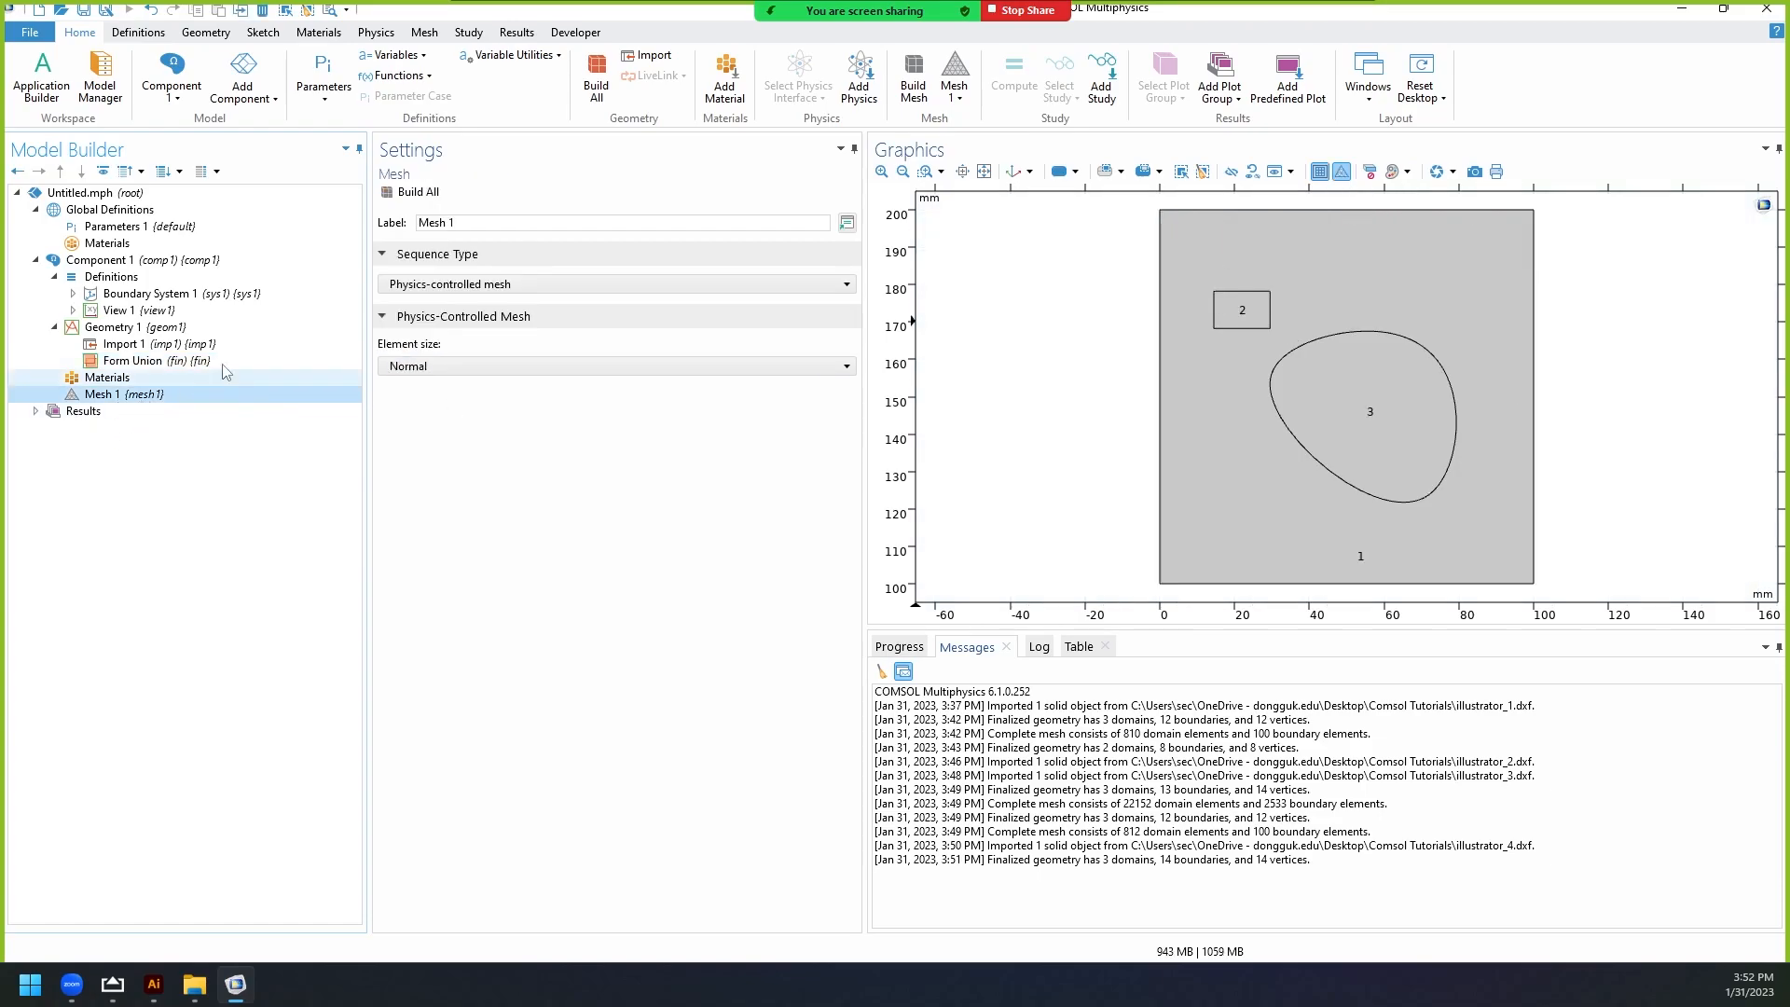
pyautogui.click(419, 193)
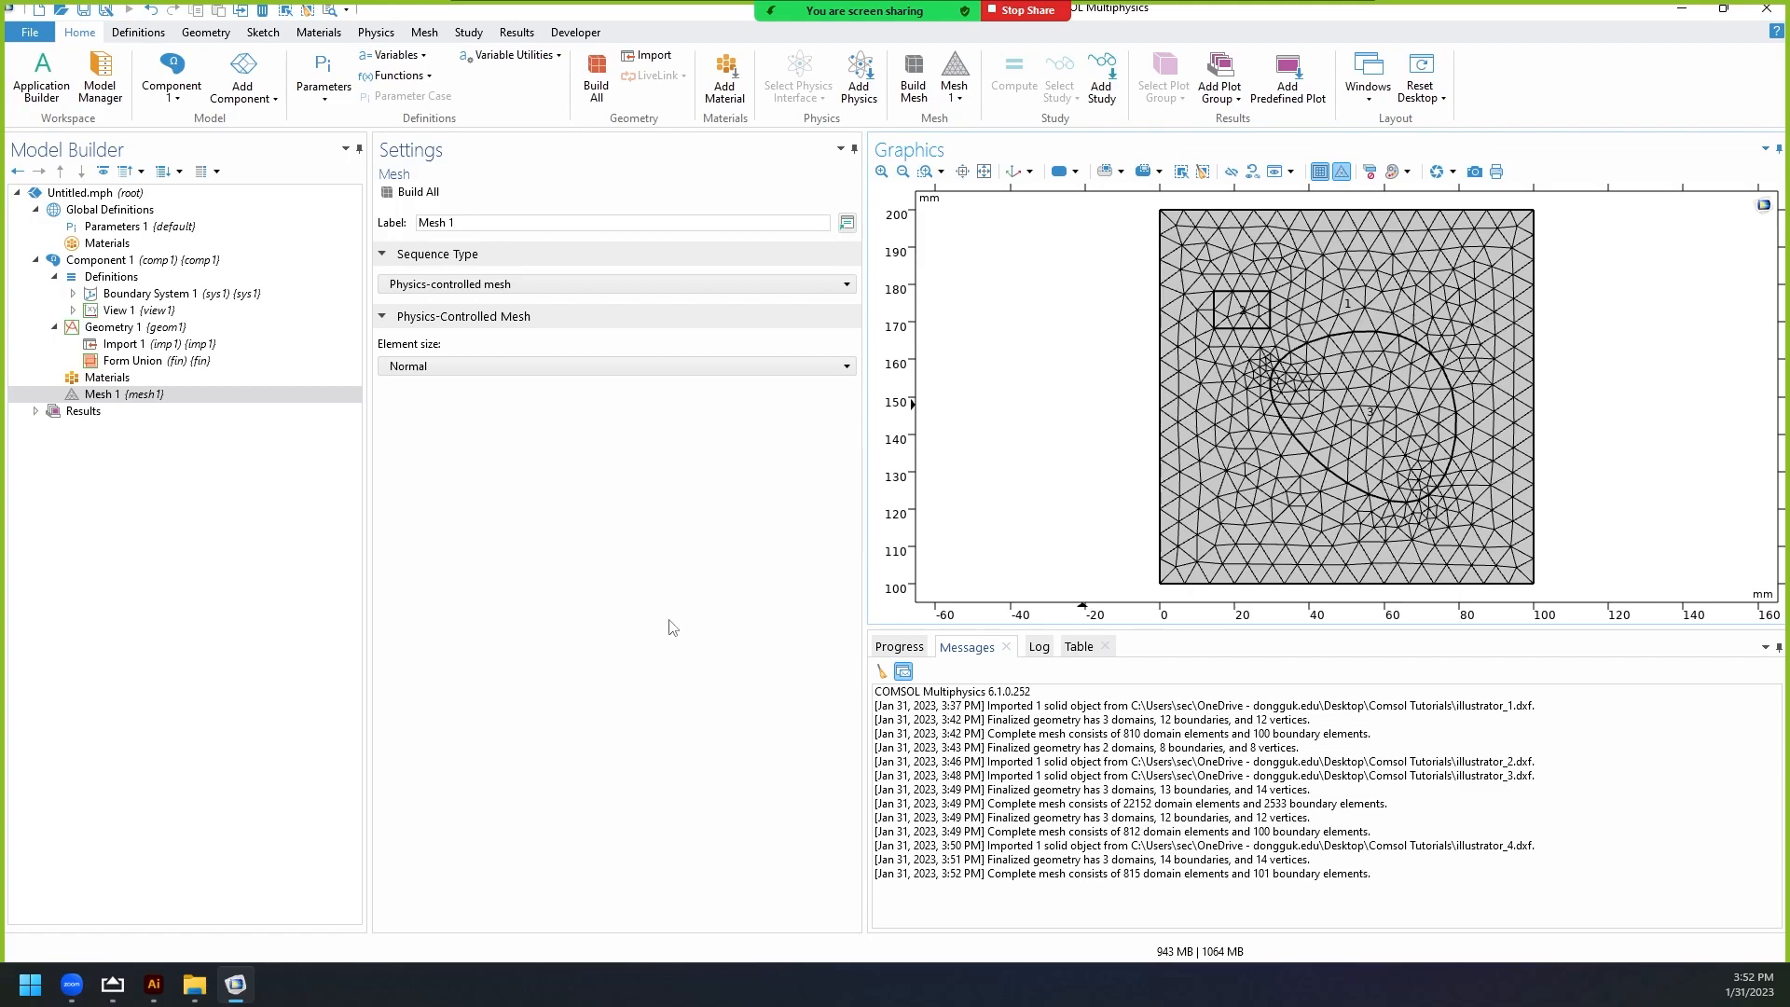
# Switch to Illustrator and set the outer square's width to 50 pt.
pyautogui.click(150, 989)
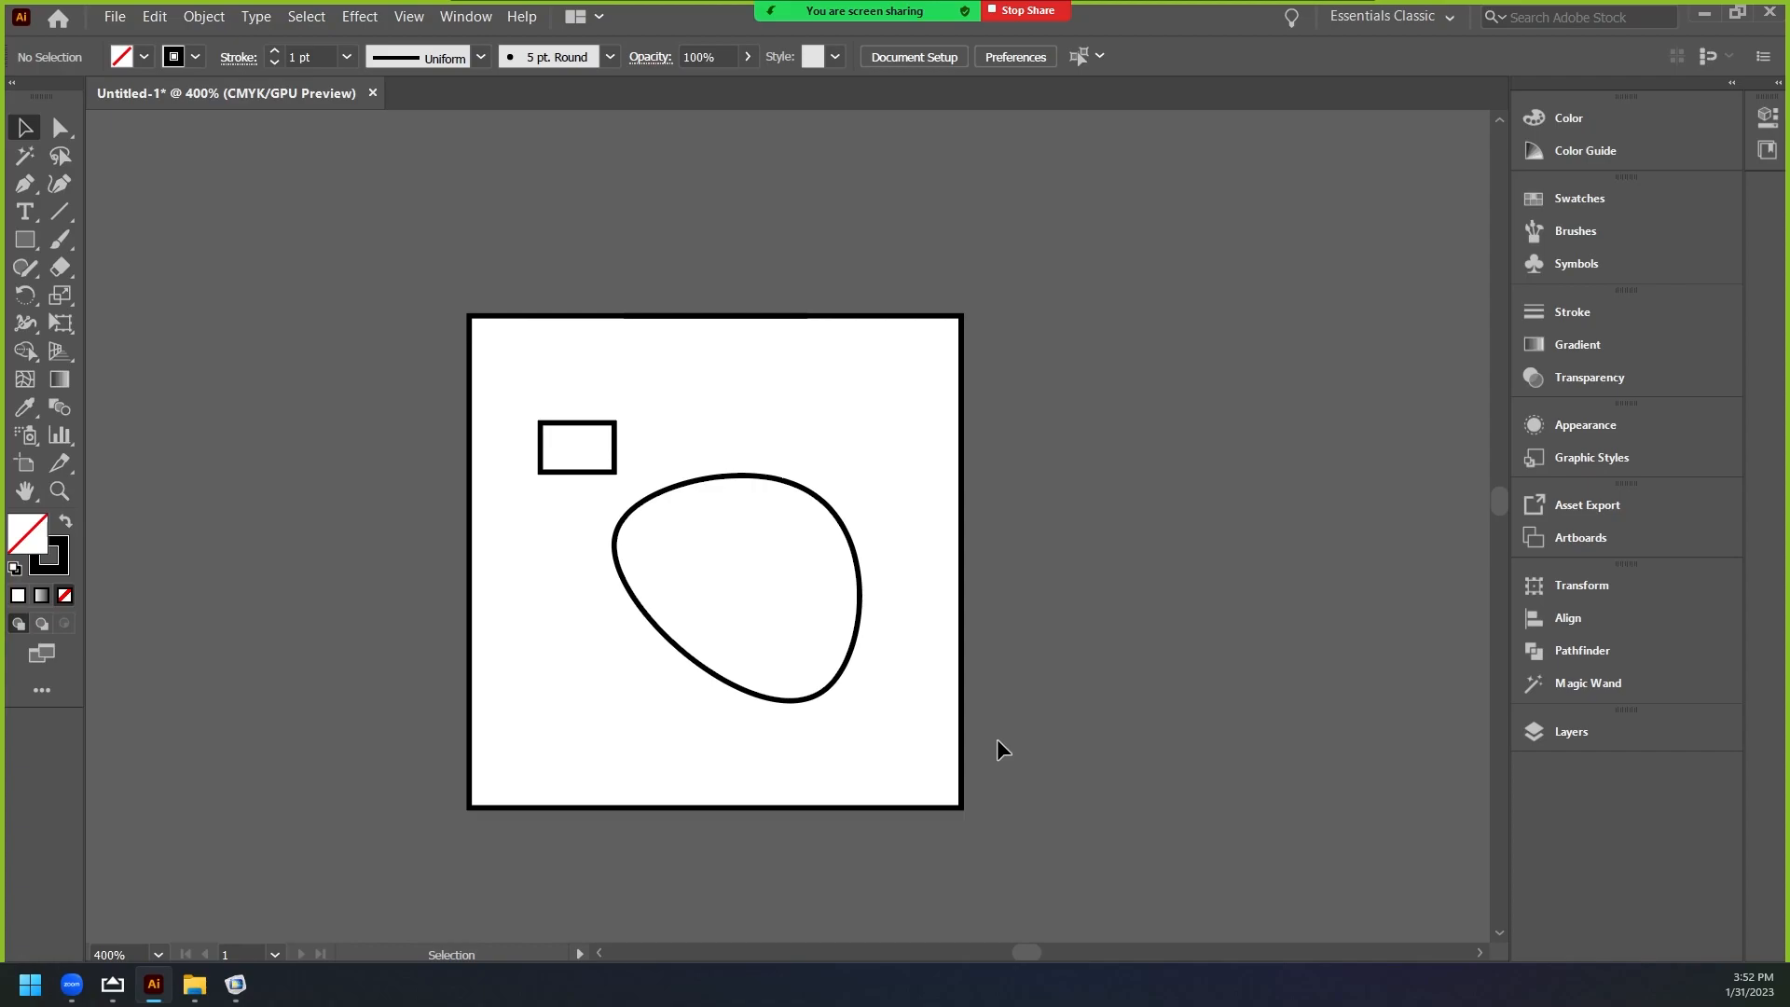
pyautogui.click(1553, 585)
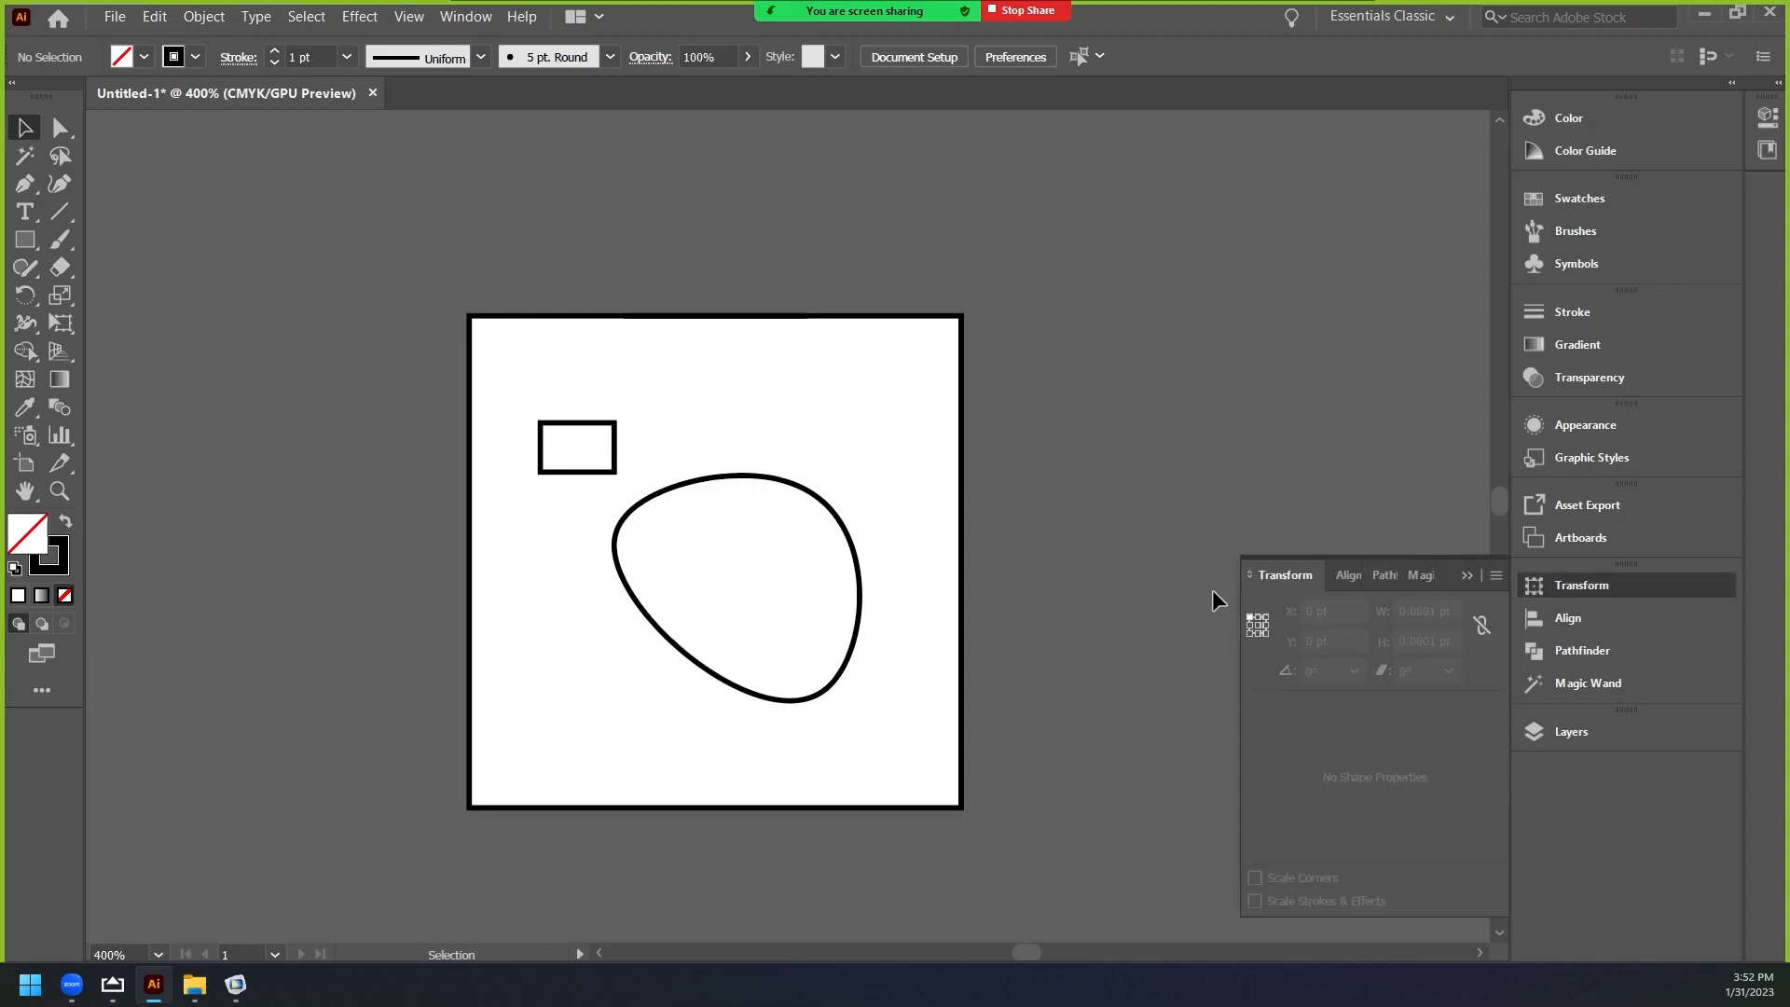
pyautogui.click(959, 553)
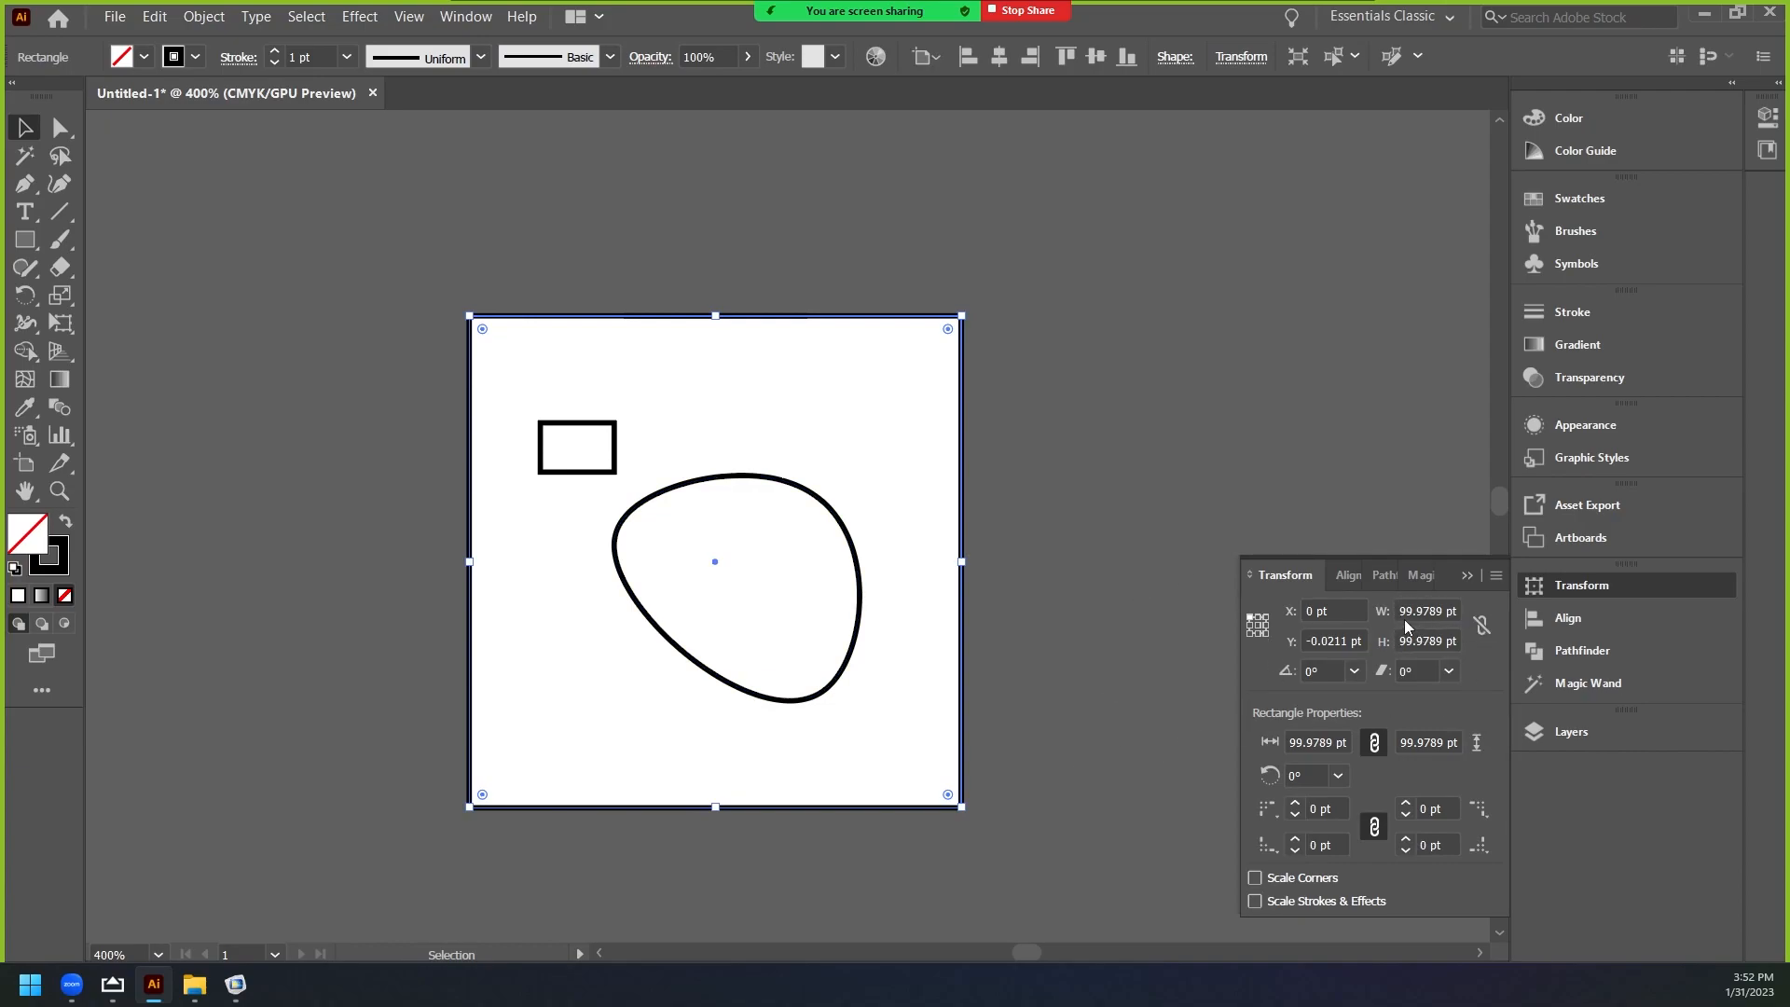
pyautogui.click(1413, 612)
pyautogui.write('50')
pyautogui.press('Return')
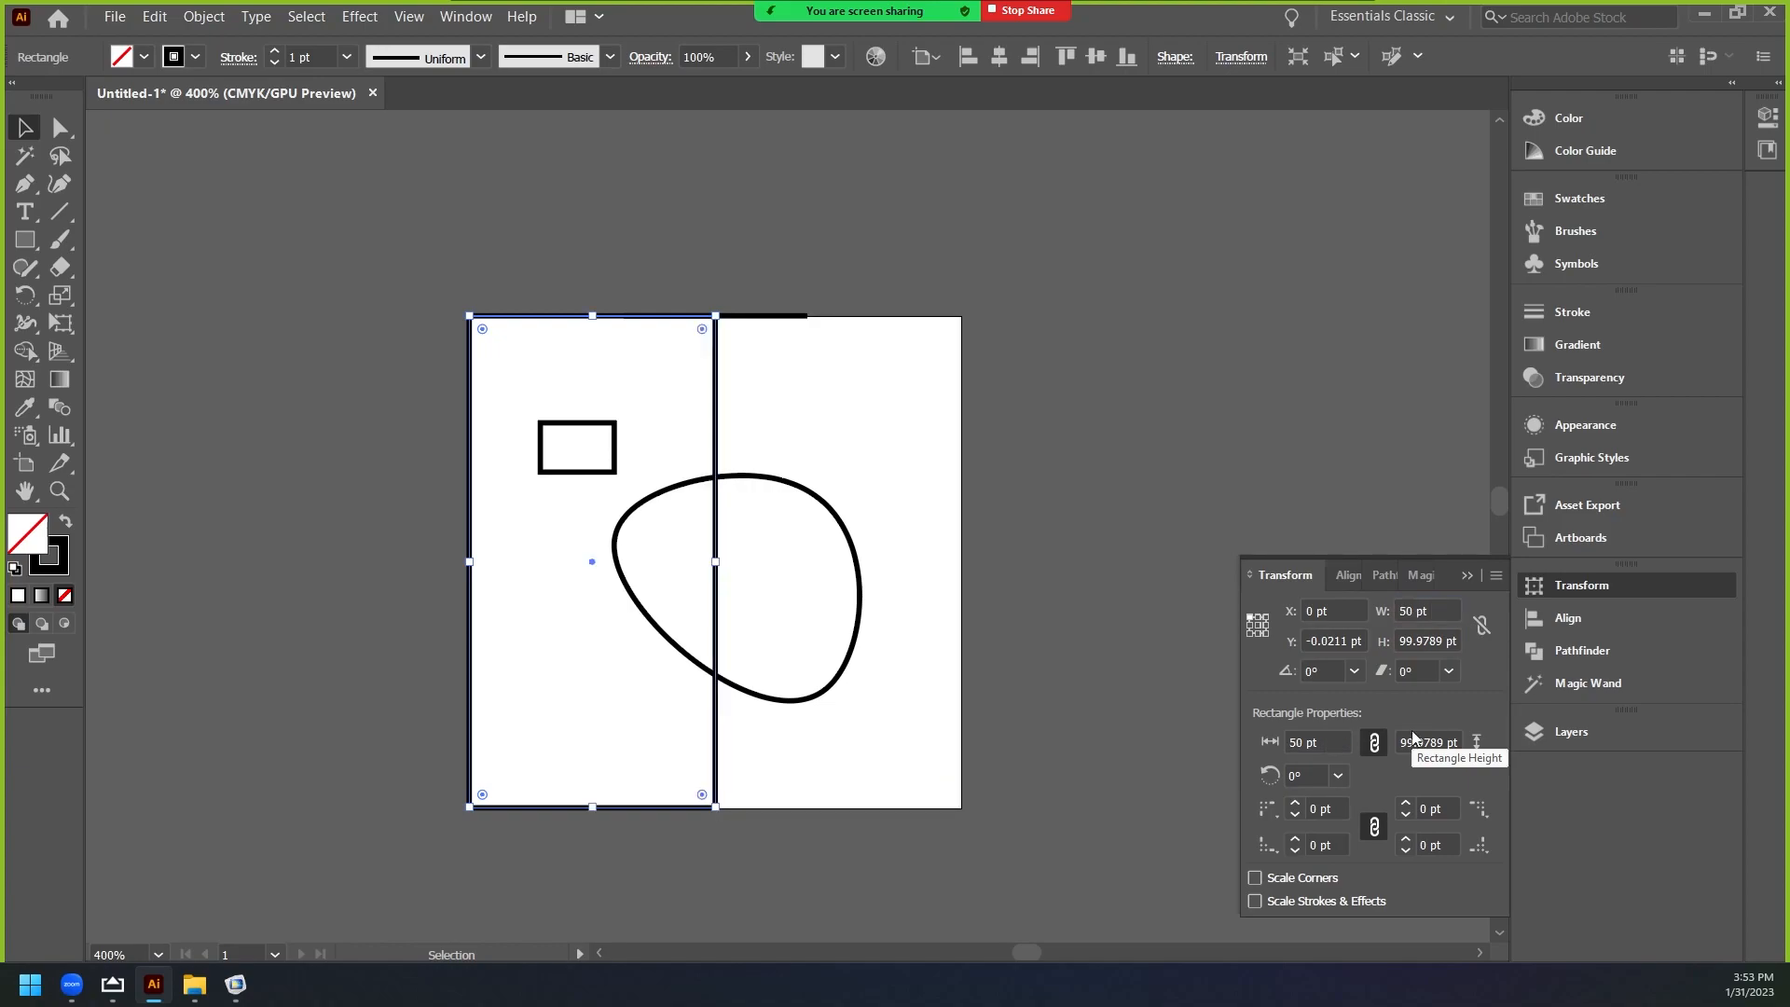
# Delete the leftover line along the artboard's upper edge and set the outer rectangle's height to 50 pt.
pyautogui.click(795, 317)
pyautogui.click(841, 278)
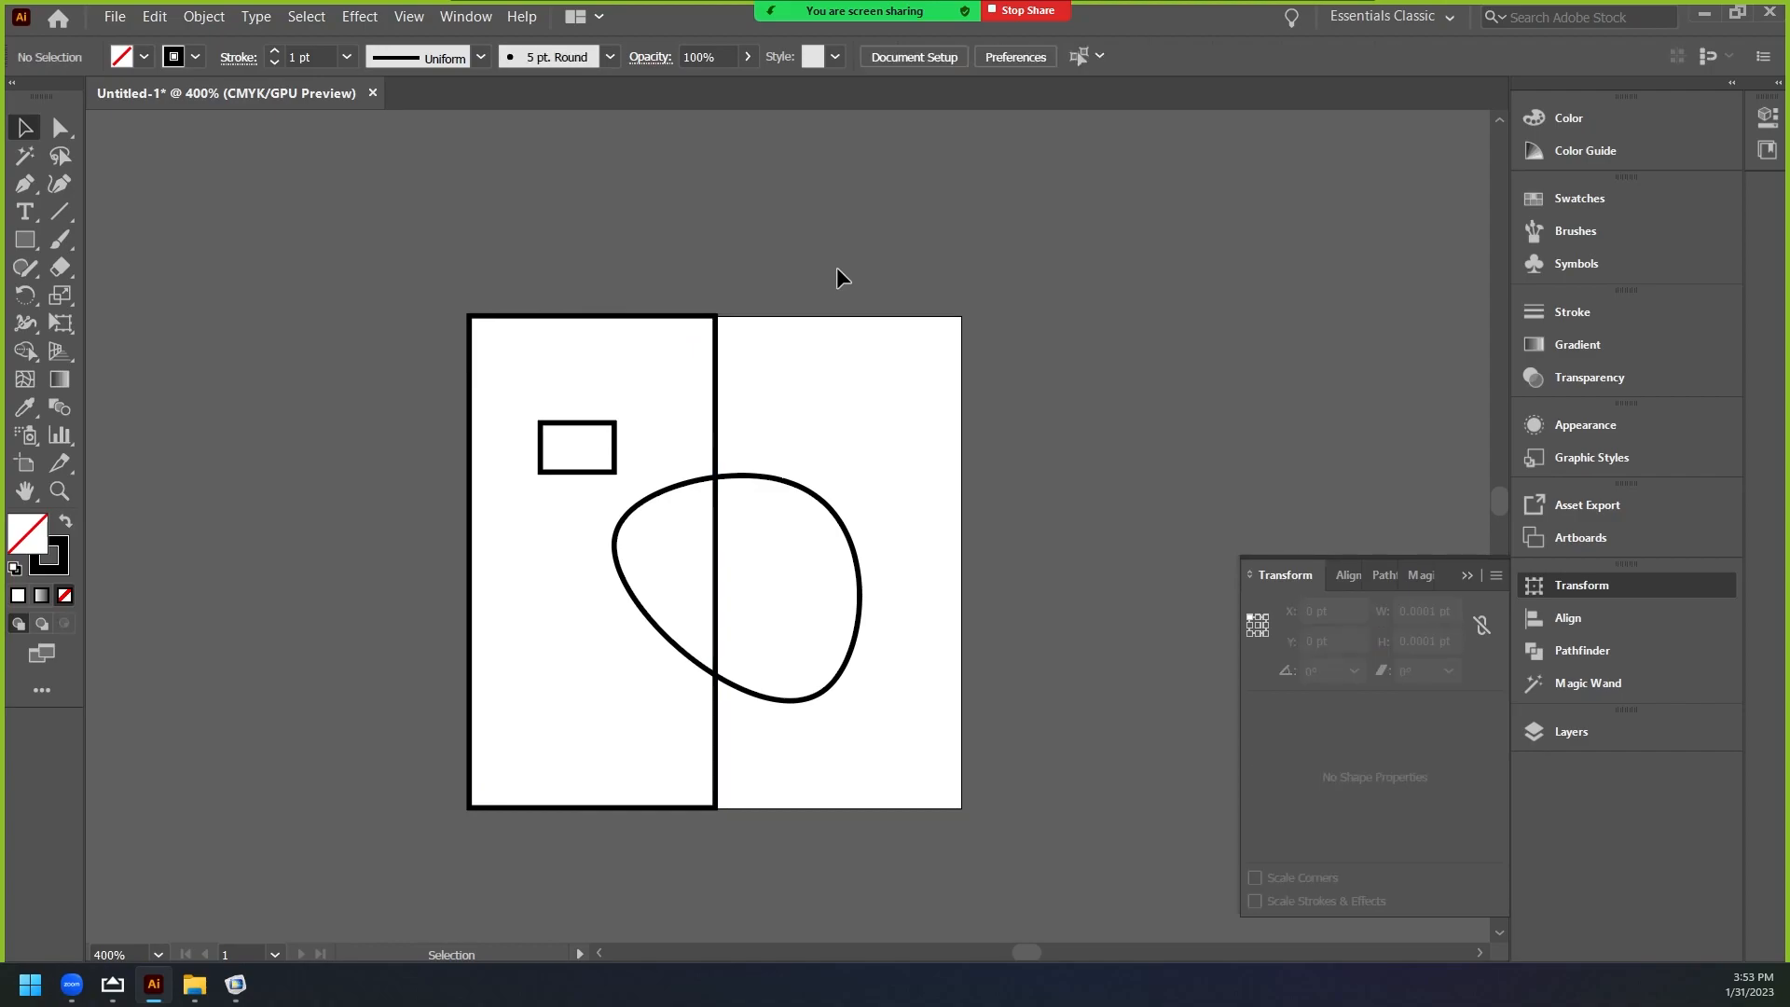
pyautogui.click(716, 431)
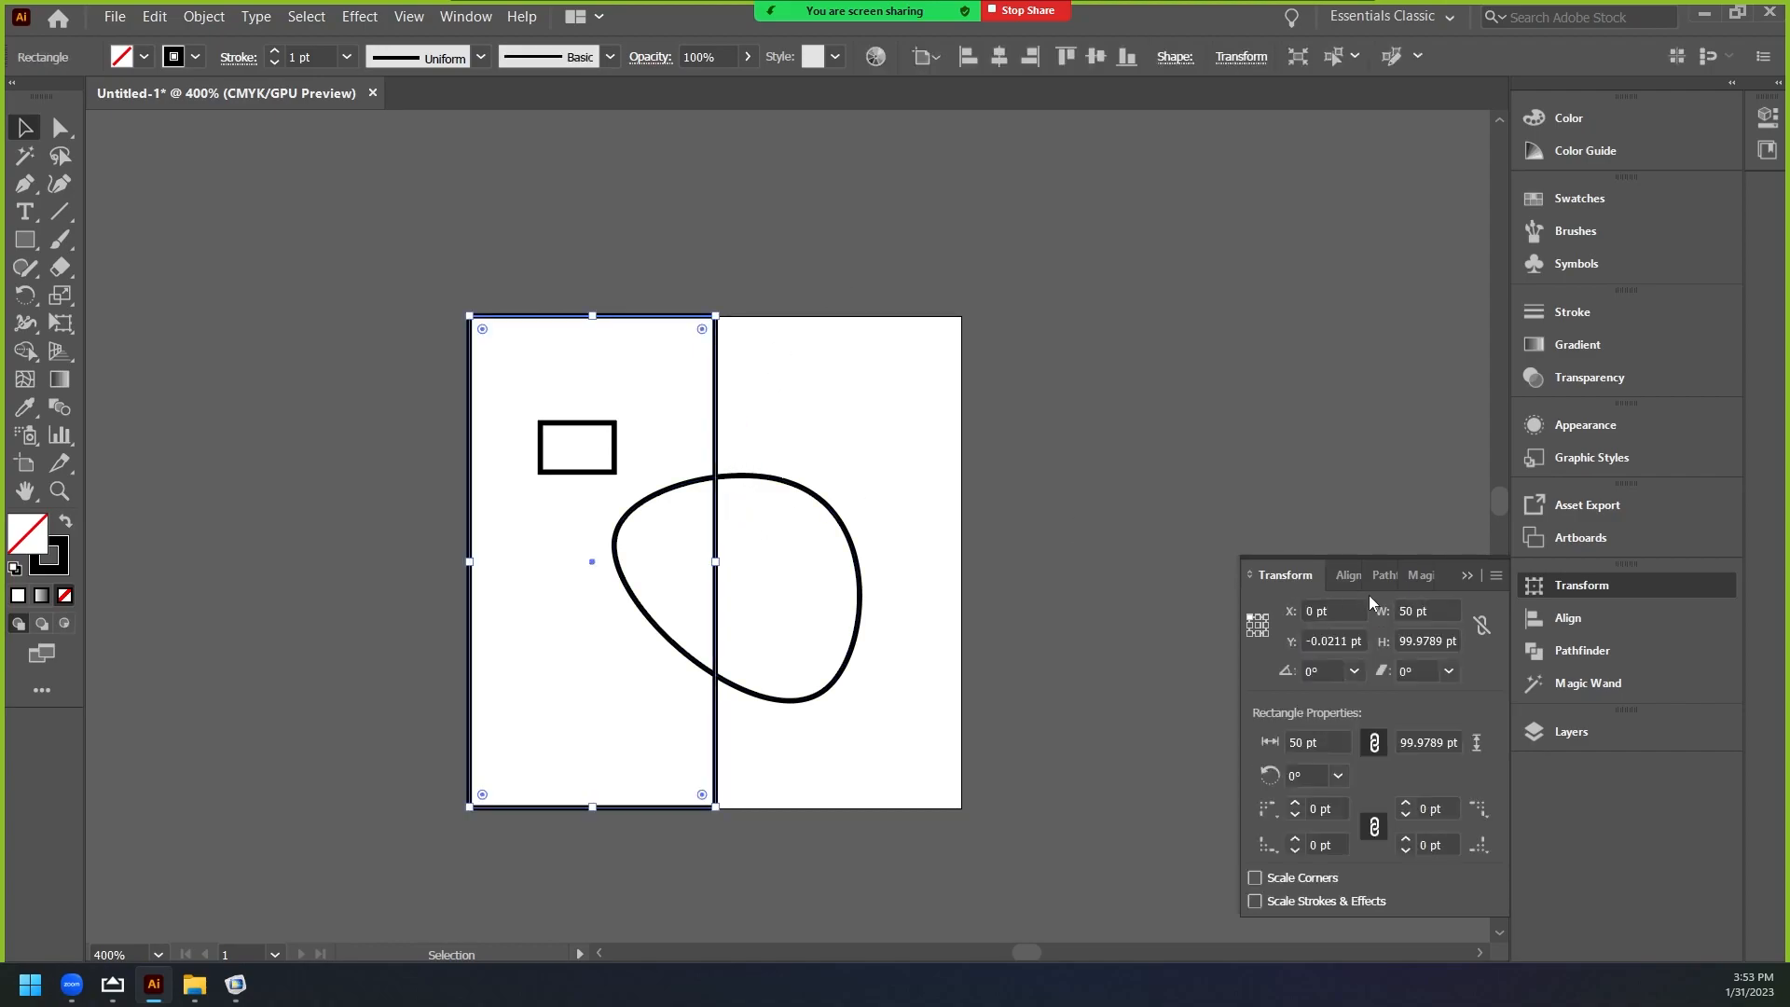
pyautogui.click(1440, 635)
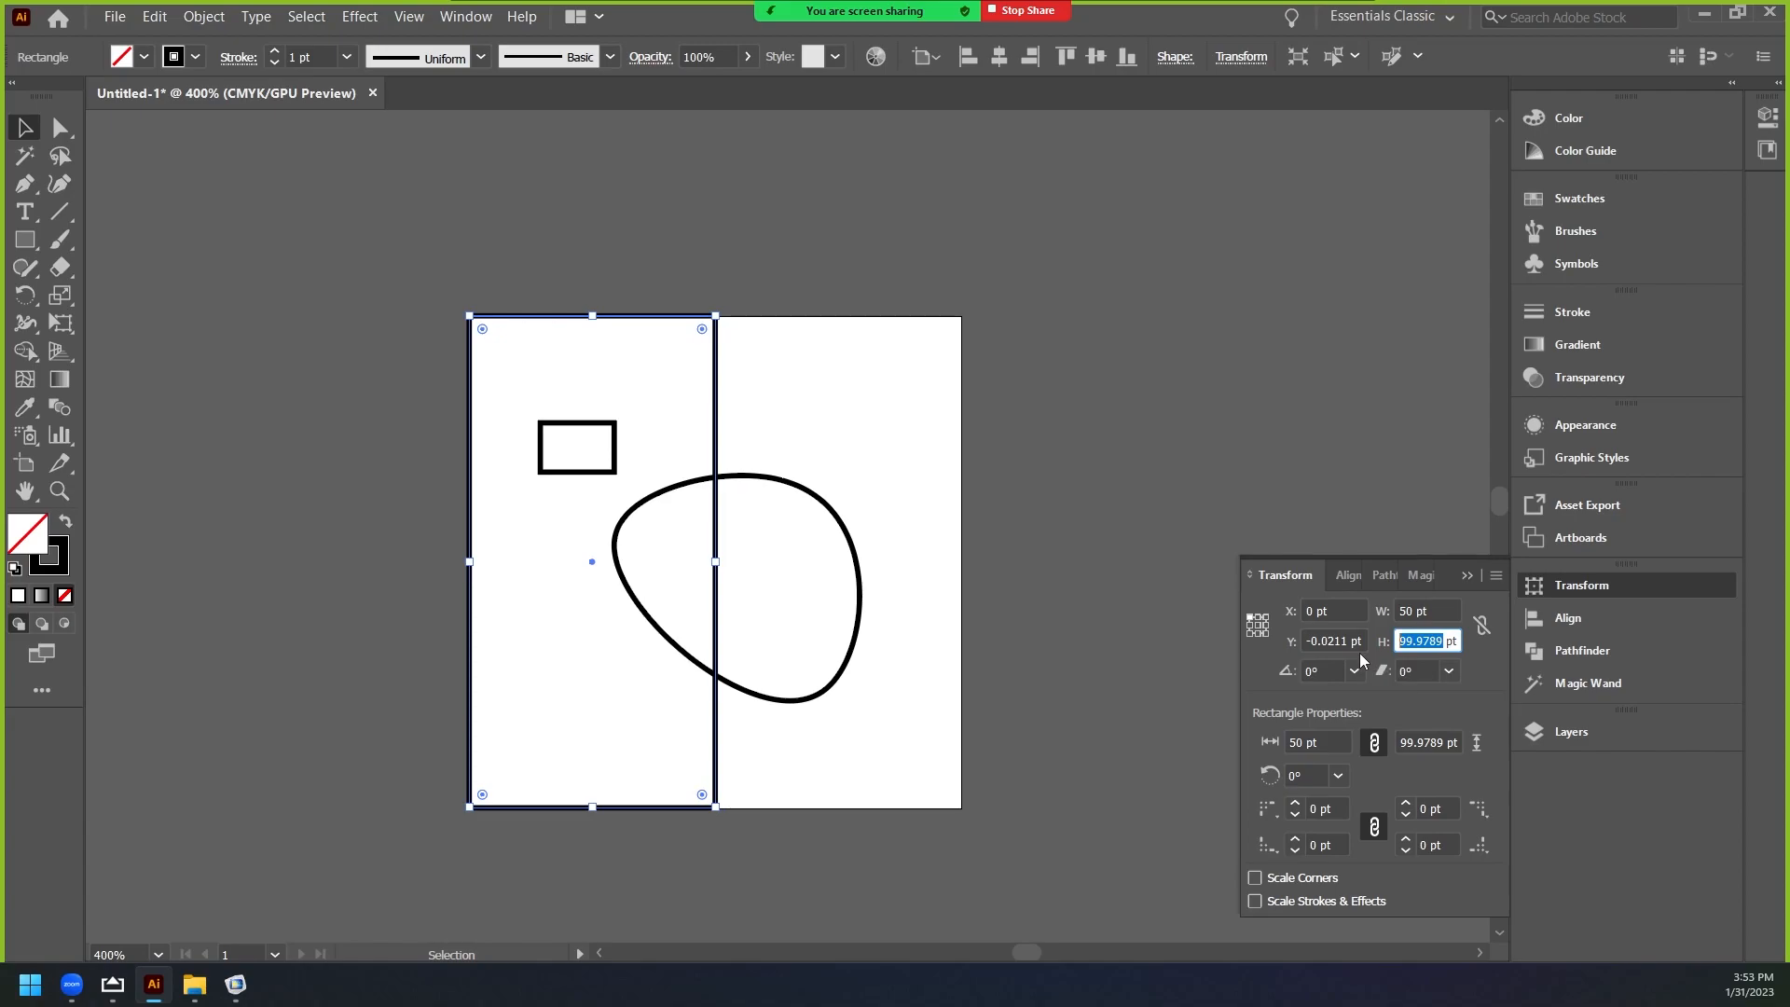
pyautogui.write('50')
pyautogui.press('Return')
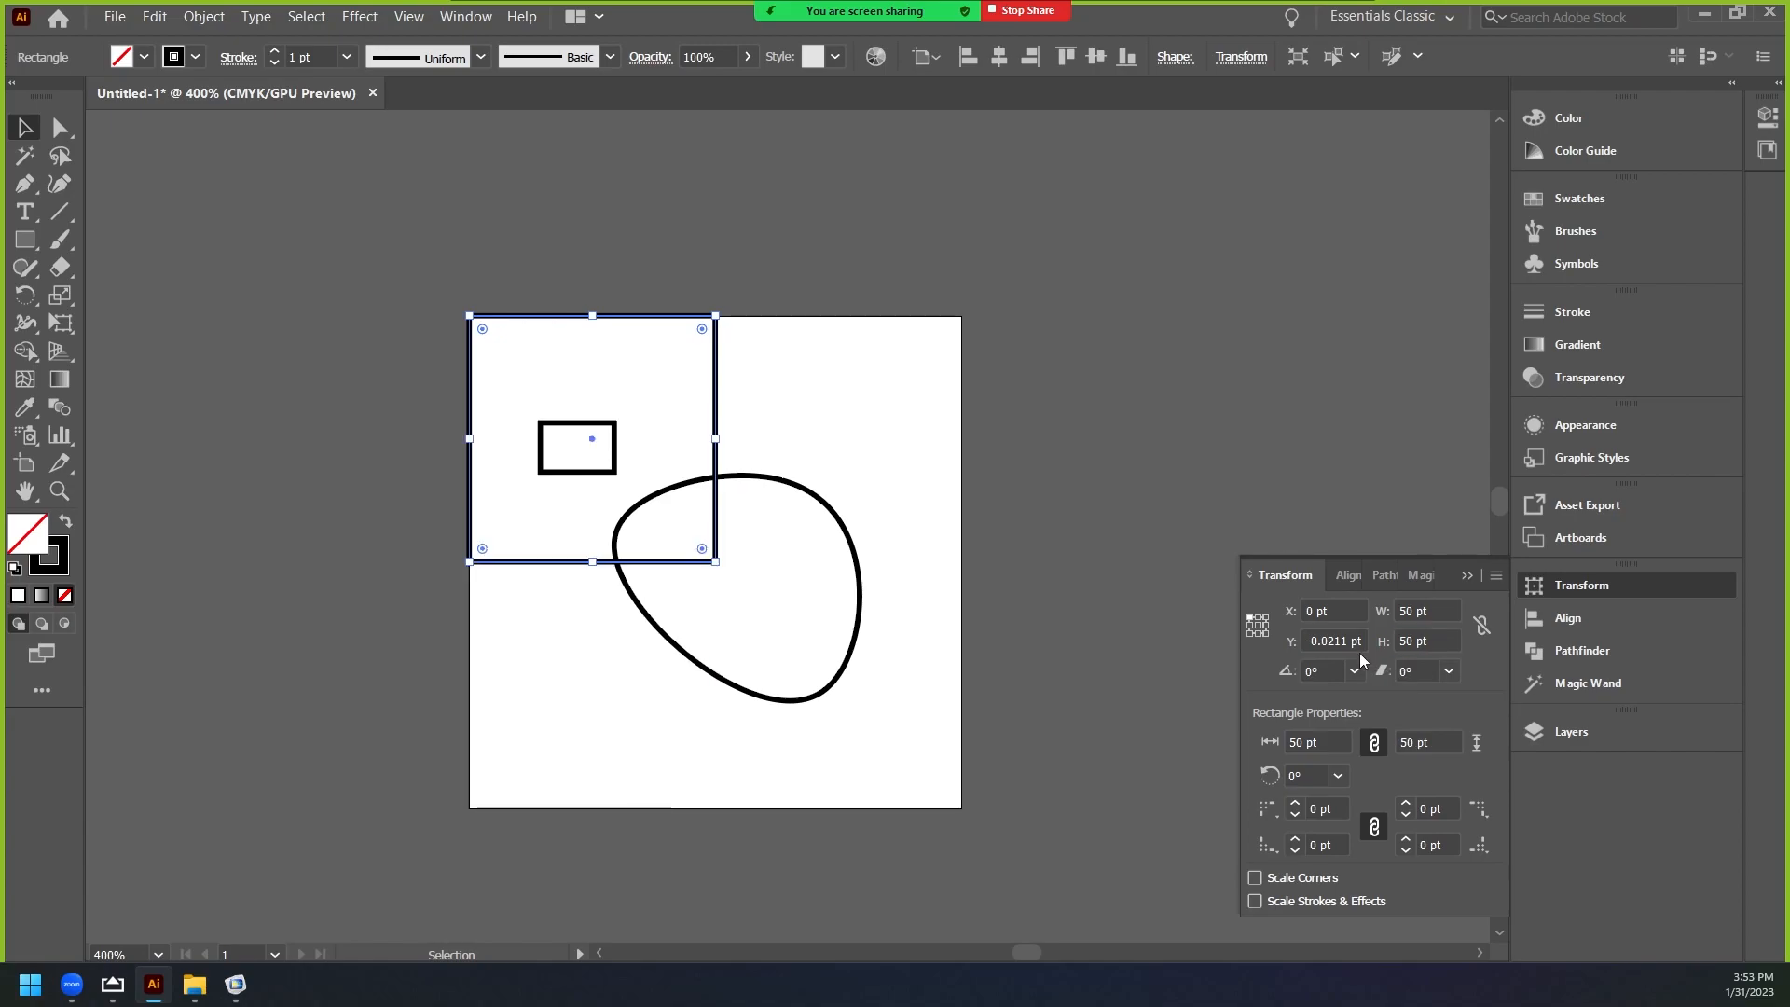
pyautogui.click(1252, 471)
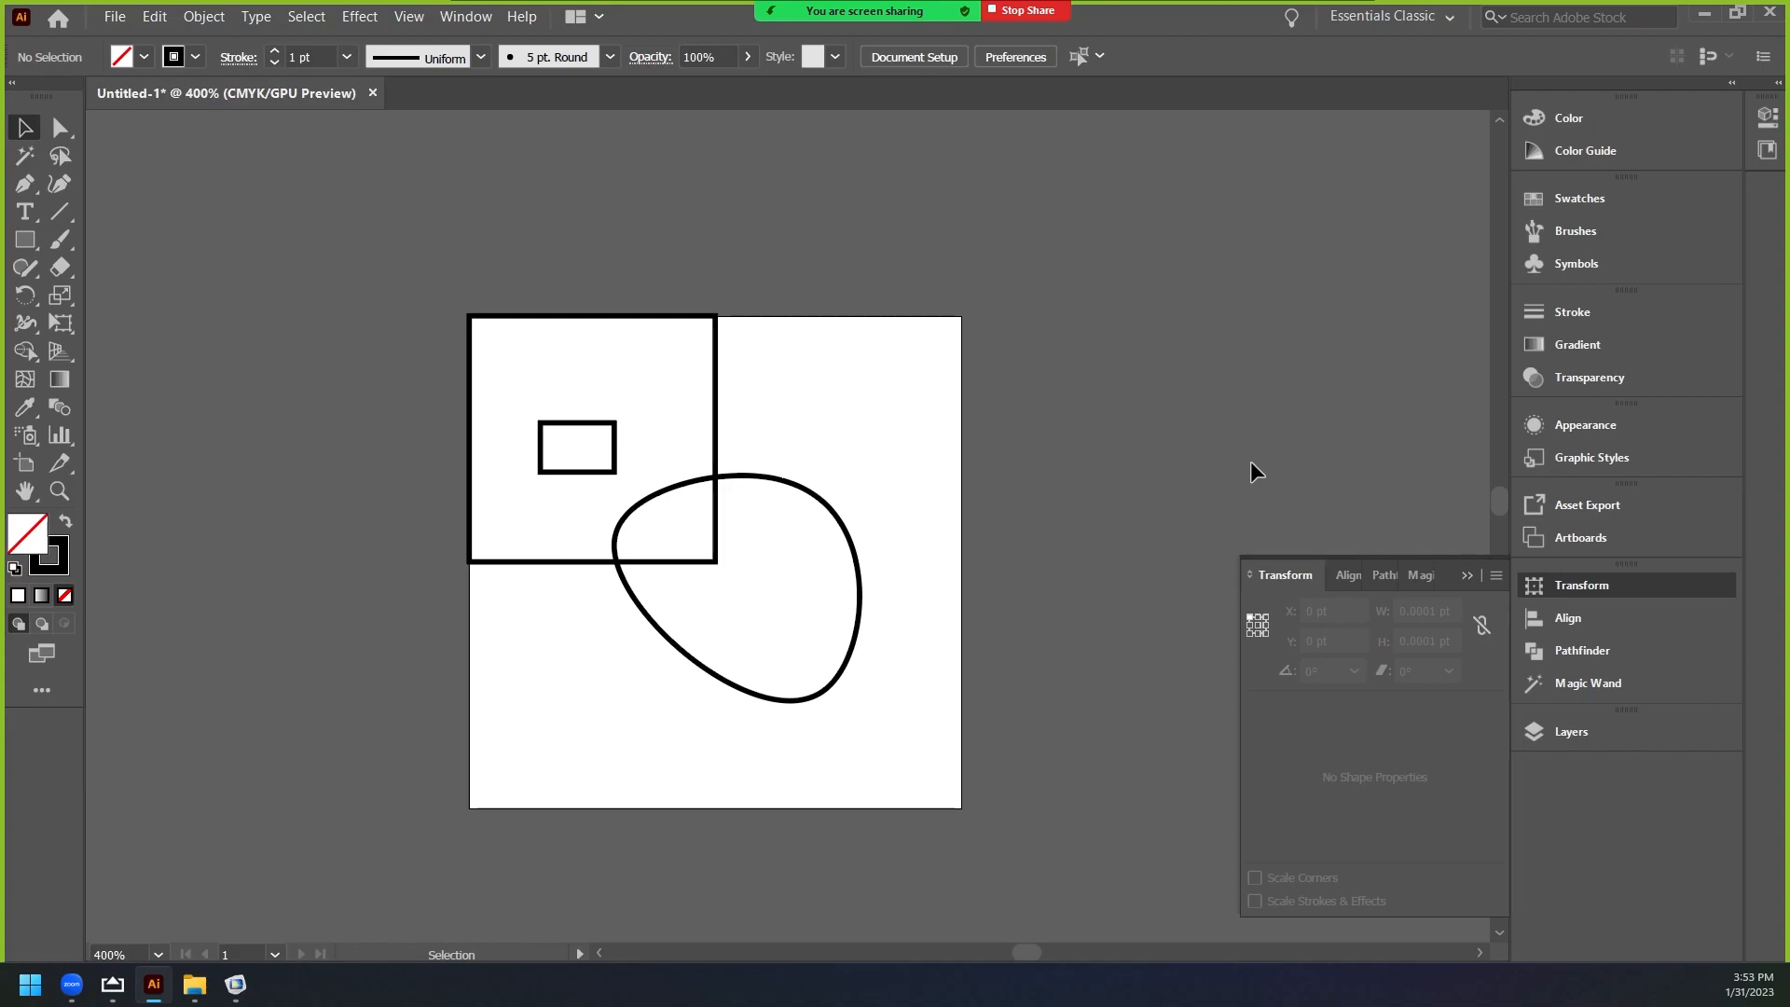
# Start a DXF export of the artwork and bring up the export options to examine the artwork scale.
pyautogui.click(120, 23)
pyautogui.moveTo(242, 373)
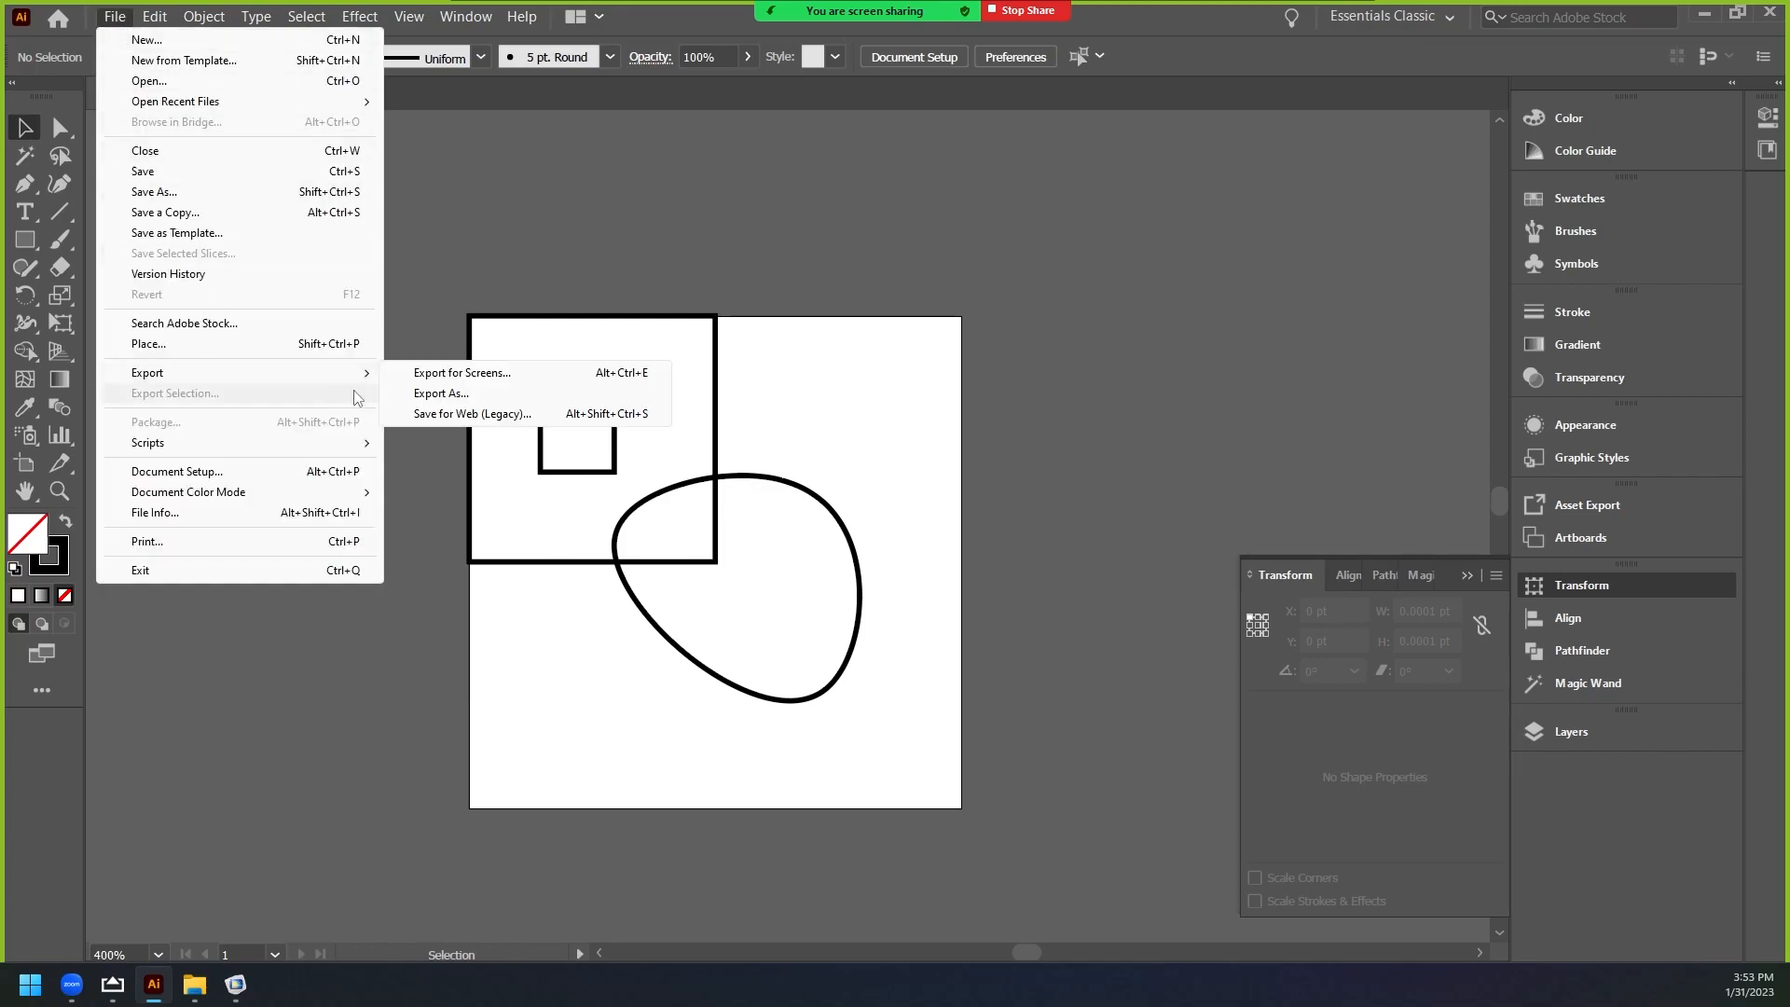
pyautogui.click(439, 394)
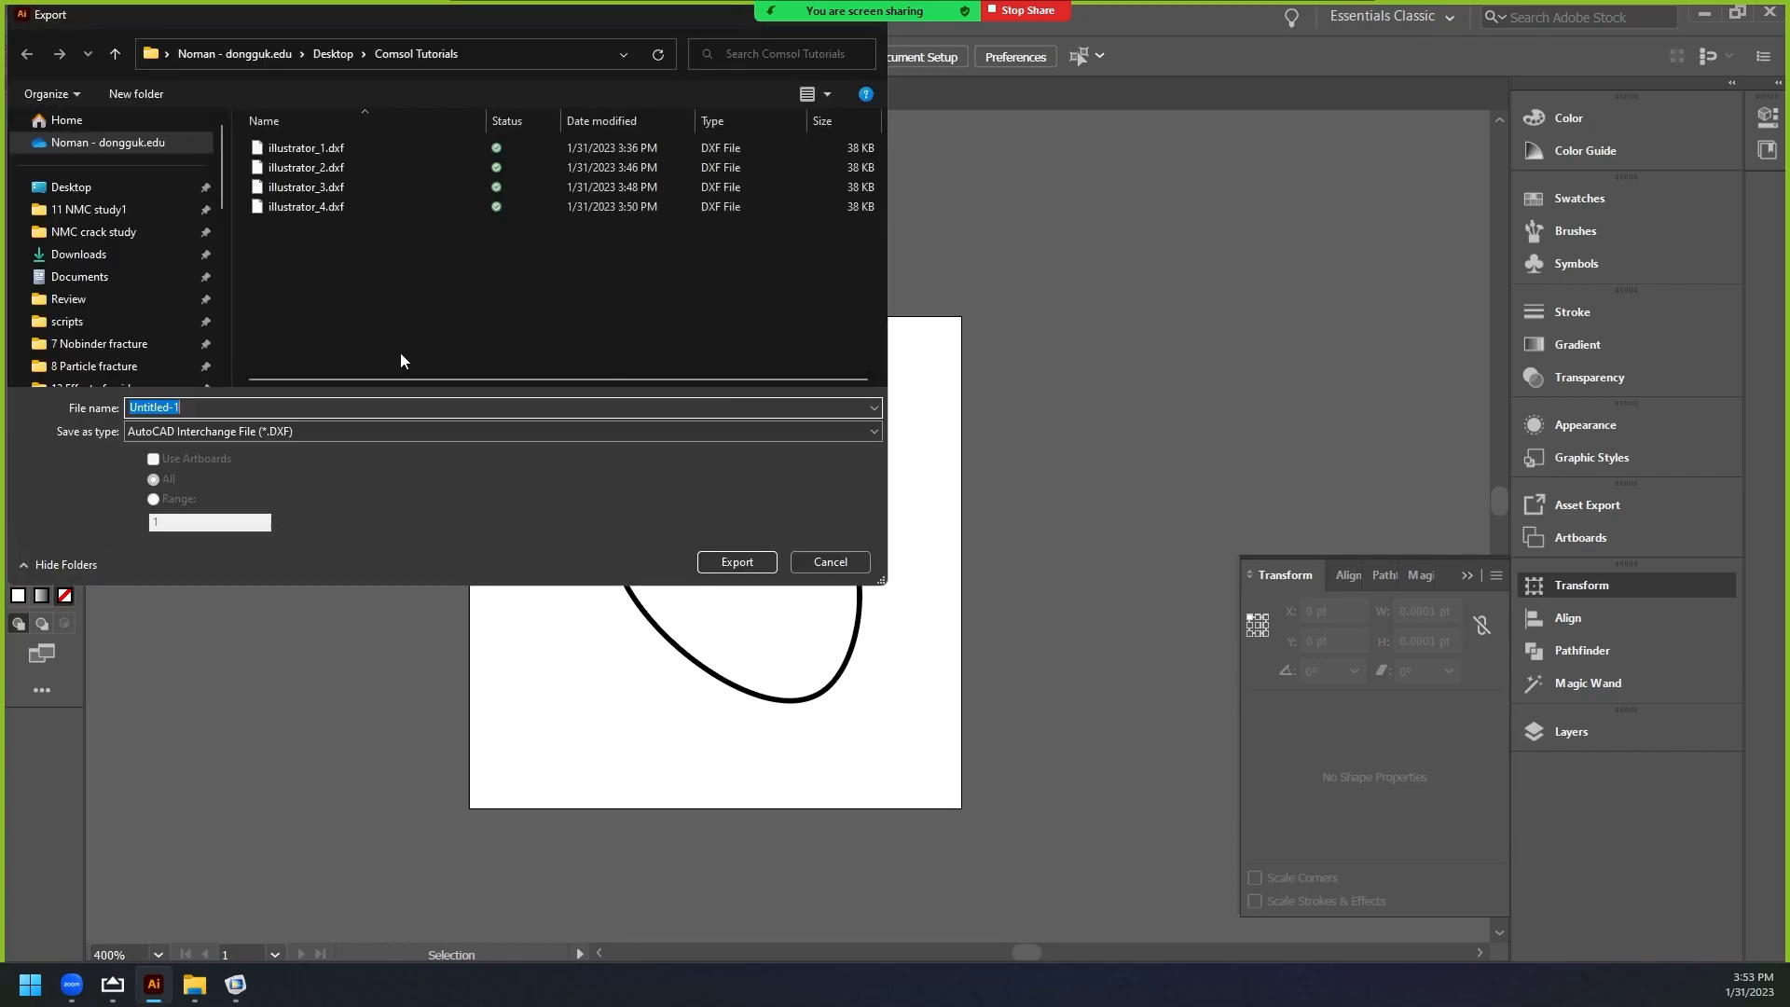
pyautogui.click(738, 562)
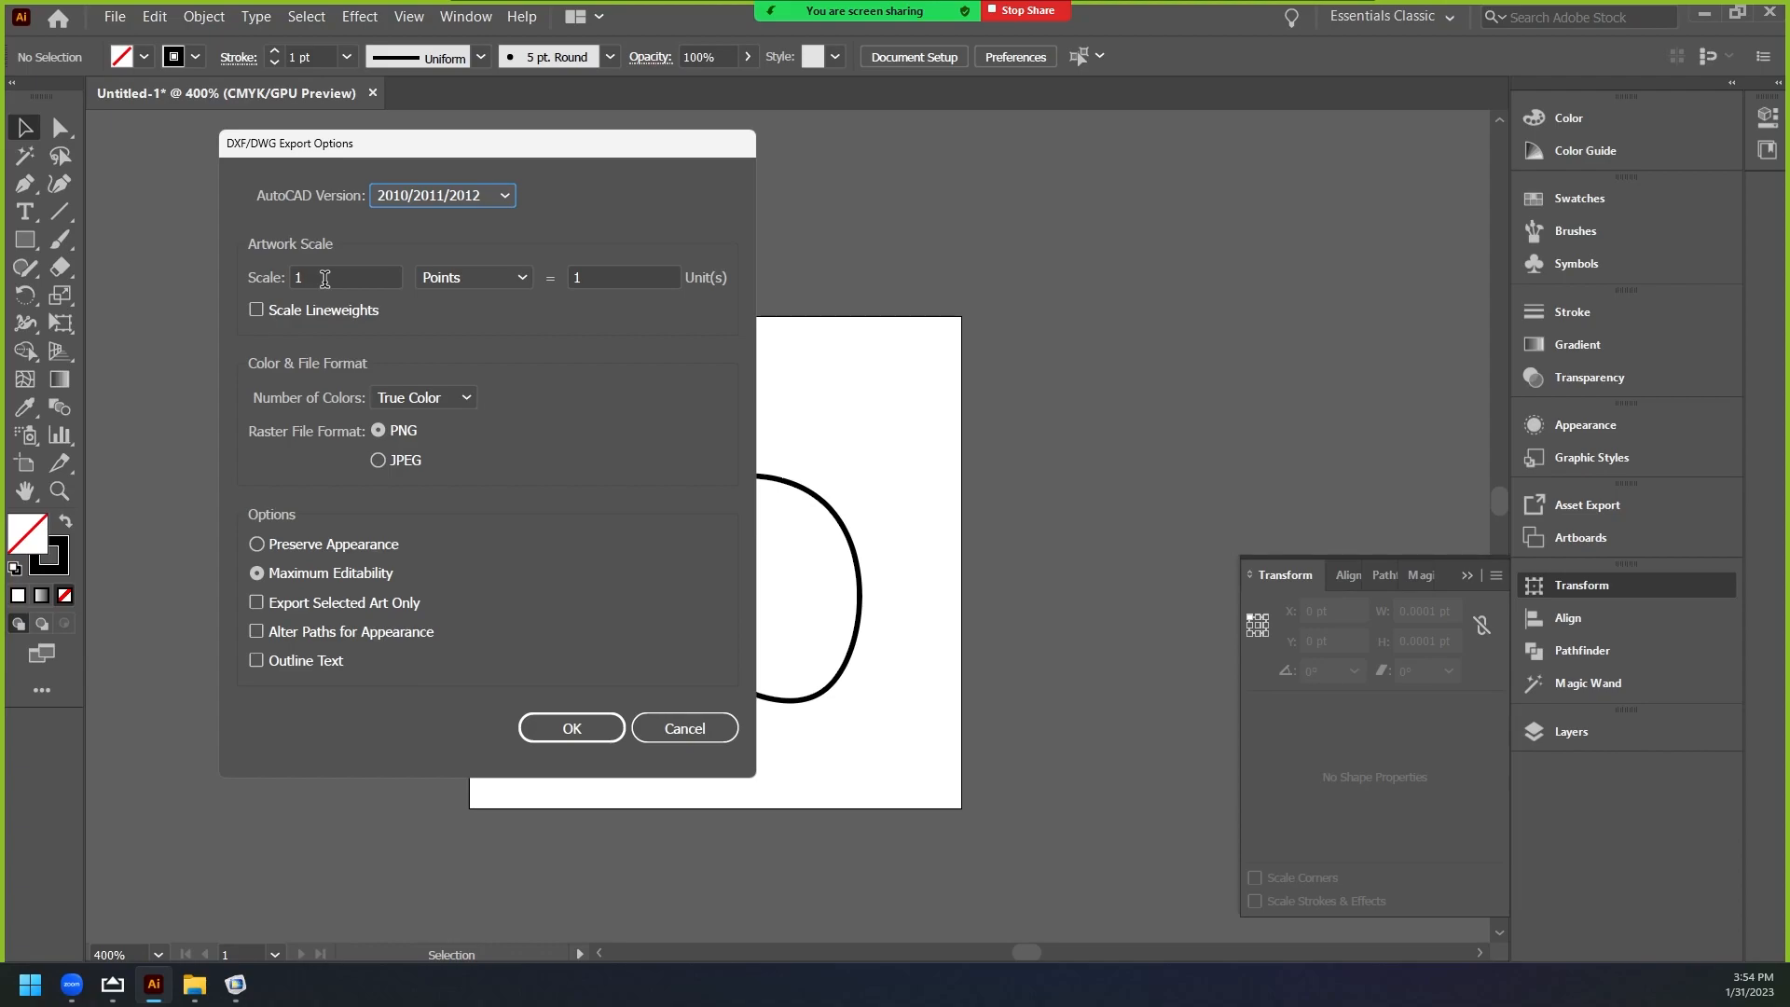
# Switch to COMSOL and open the Geometry 1 settings to check the length unit, dismissing the meeting time notice.
pyautogui.click(236, 983)
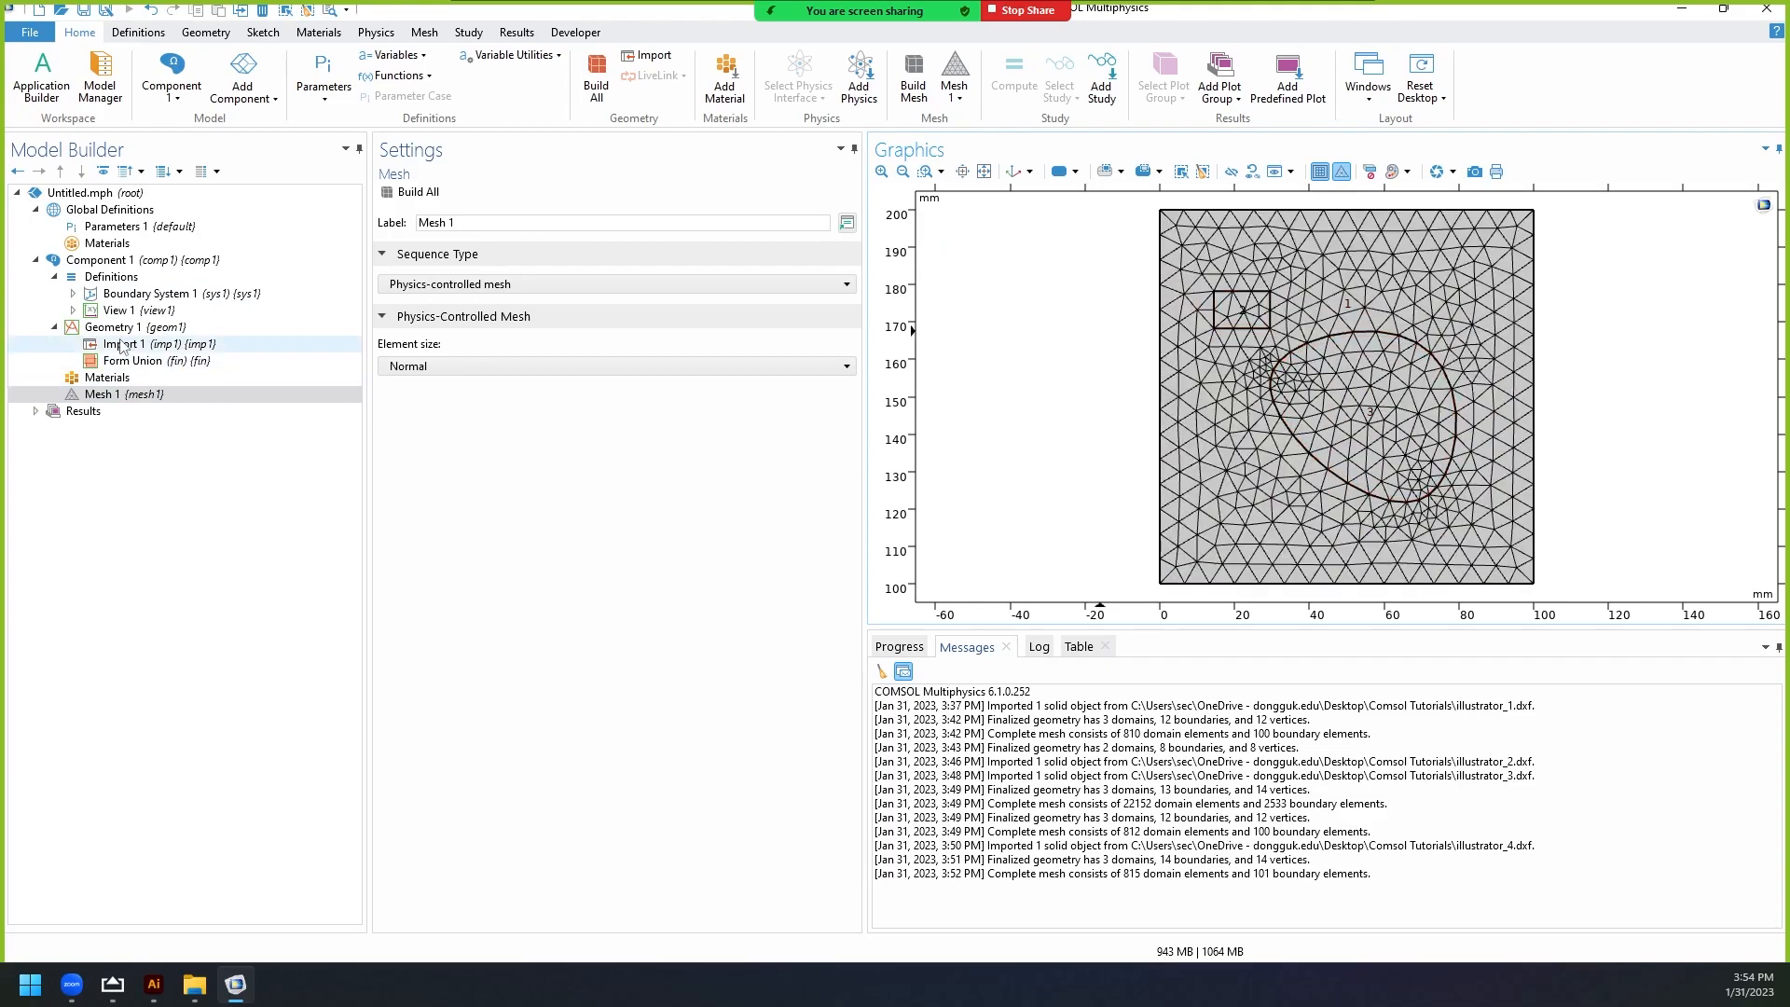
pyautogui.click(121, 334)
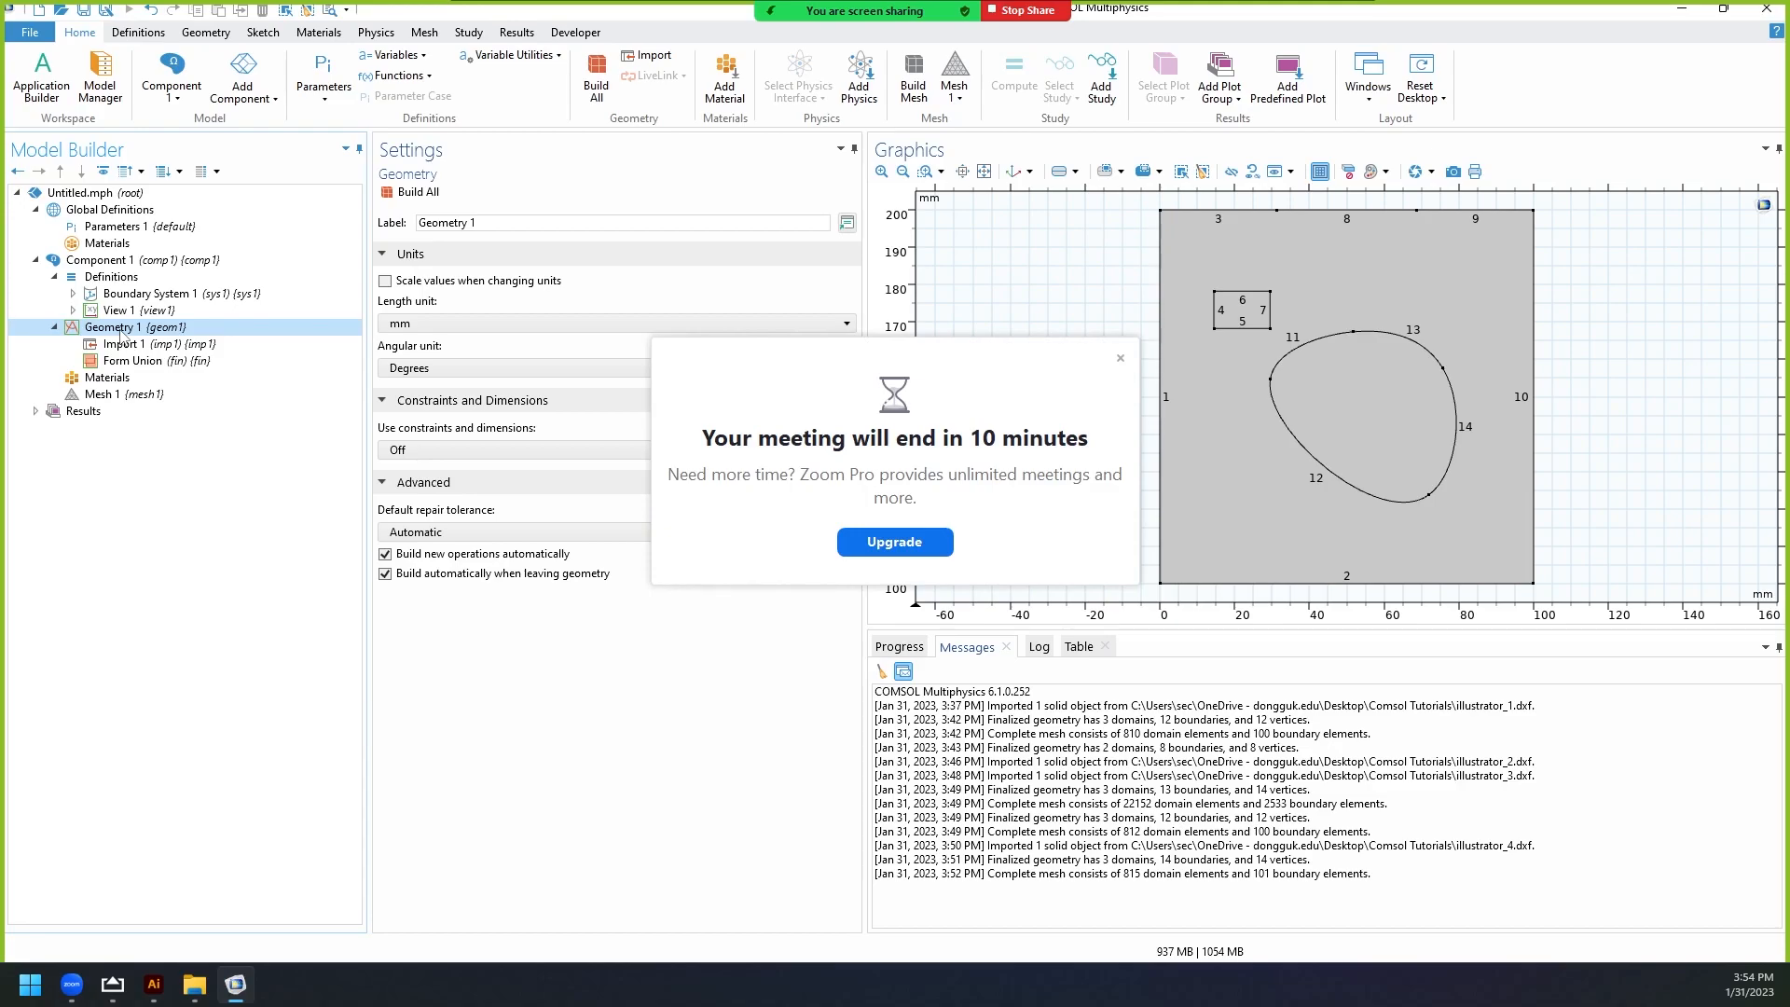
pyautogui.click(894, 541)
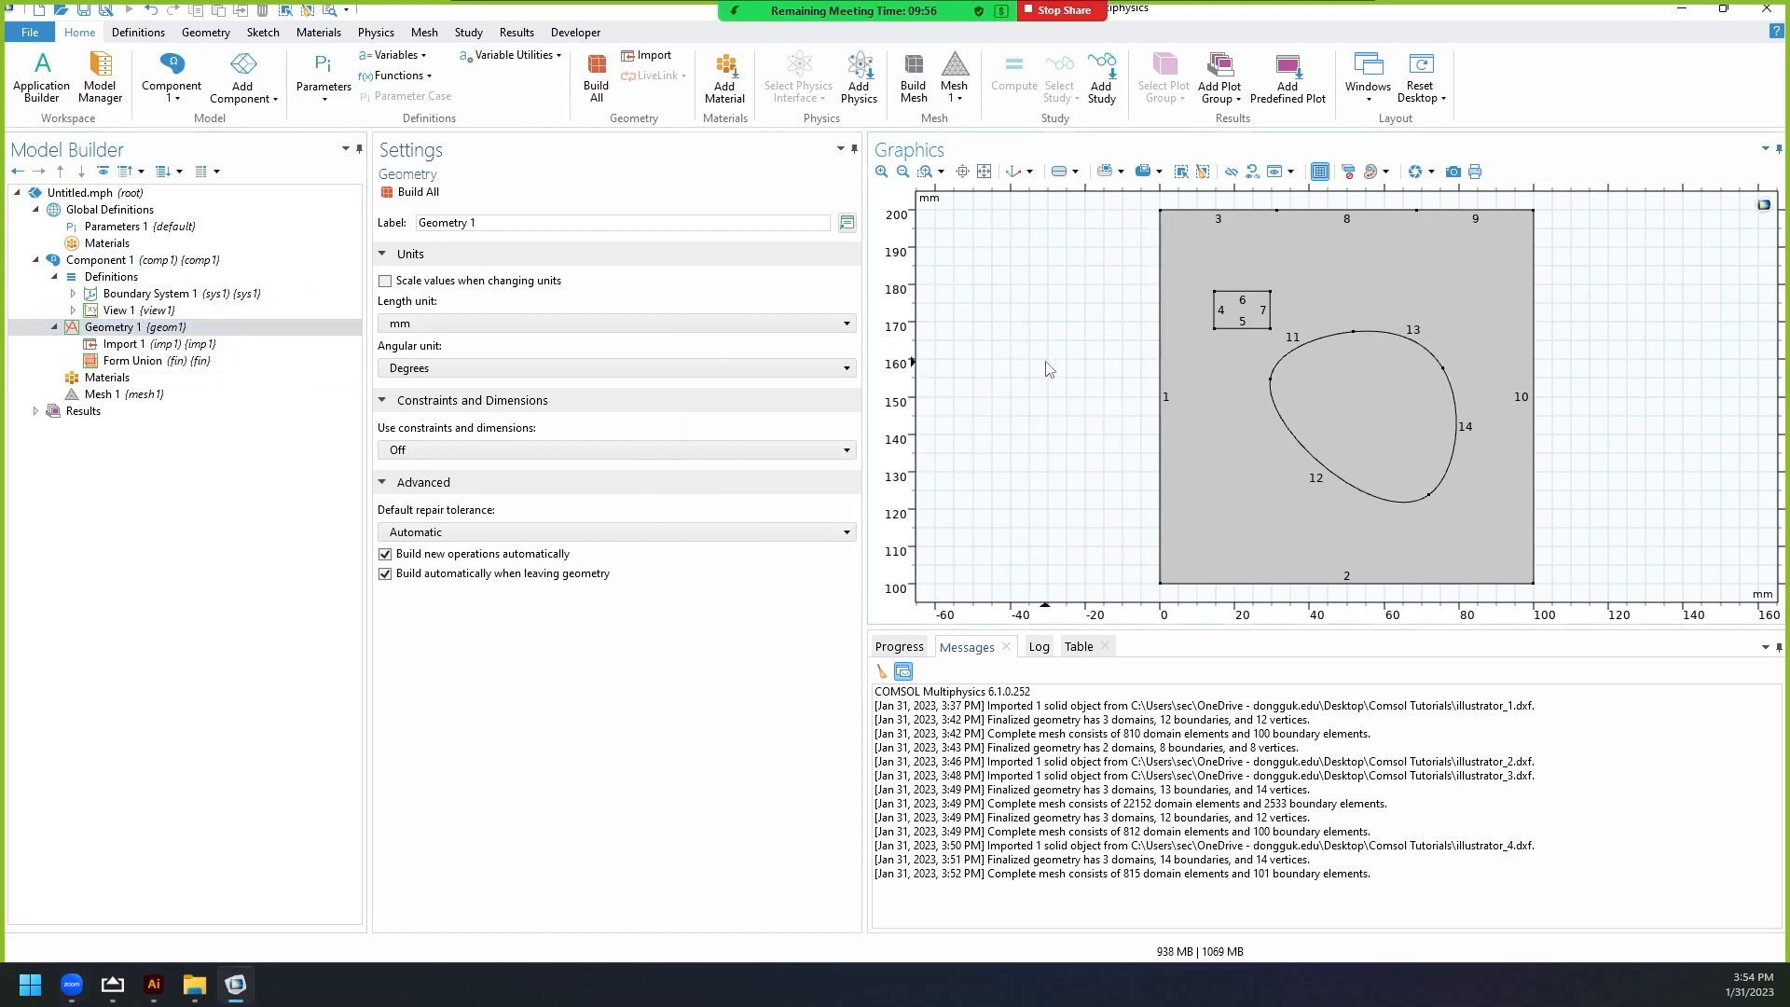